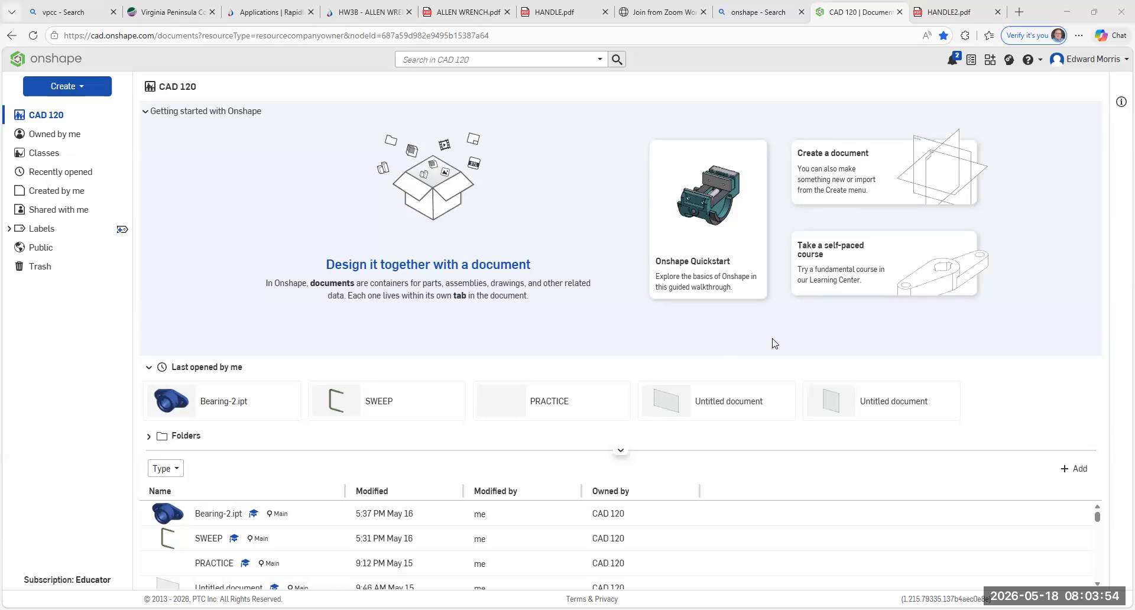
- Create a new document named EX6-SWEEP1-ED in the CAD 120 location
click(82, 88)
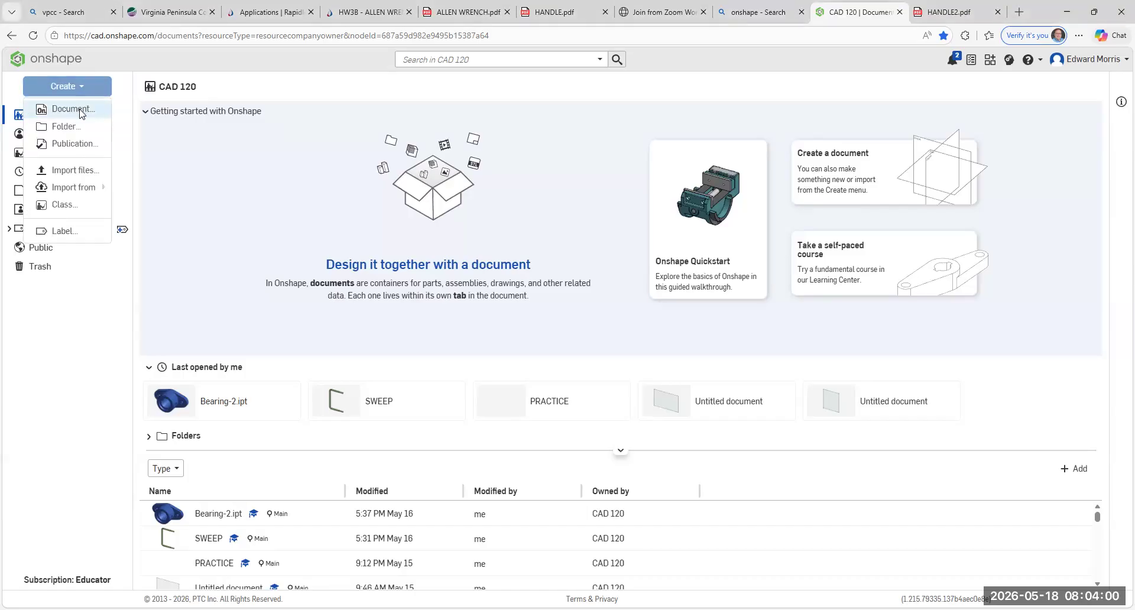
click(81, 110)
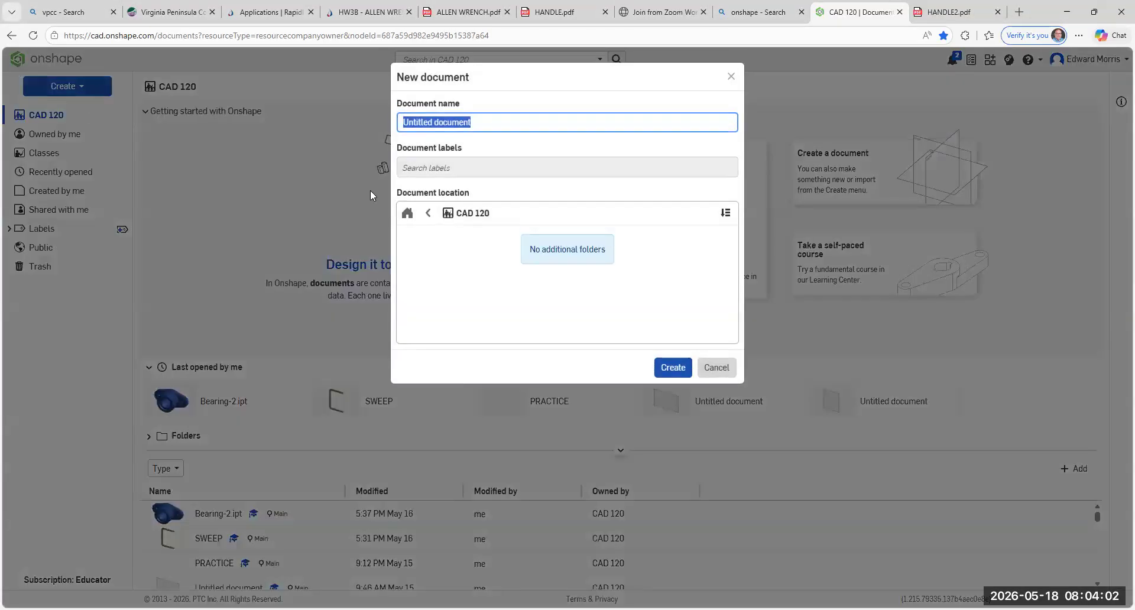
key(BackSpace)
text(EX)
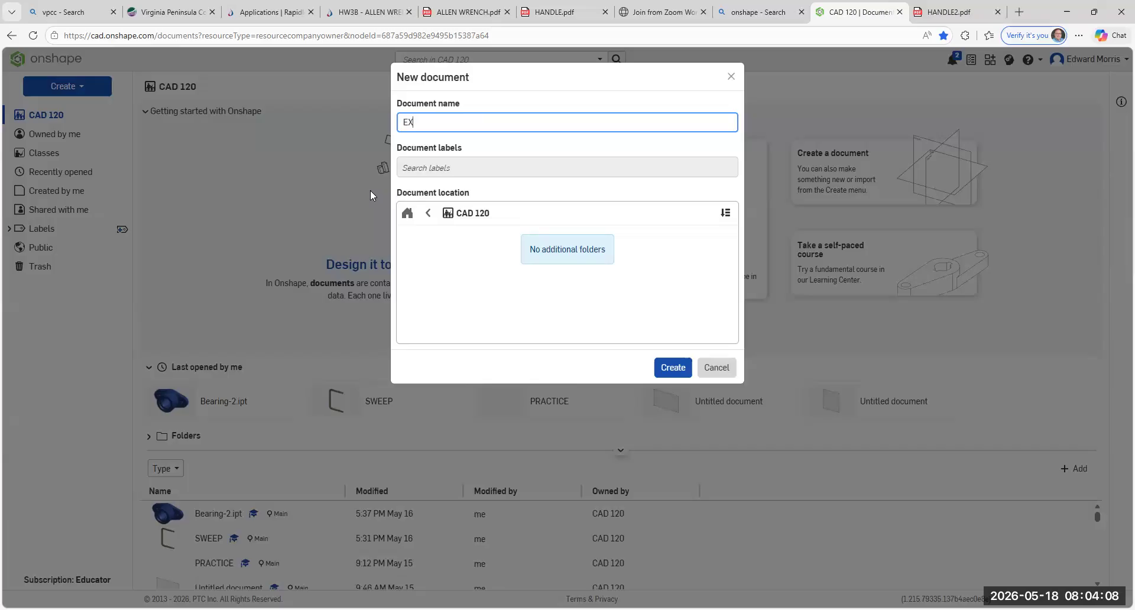
text(6-SWEEP1-ED)
click(680, 370)
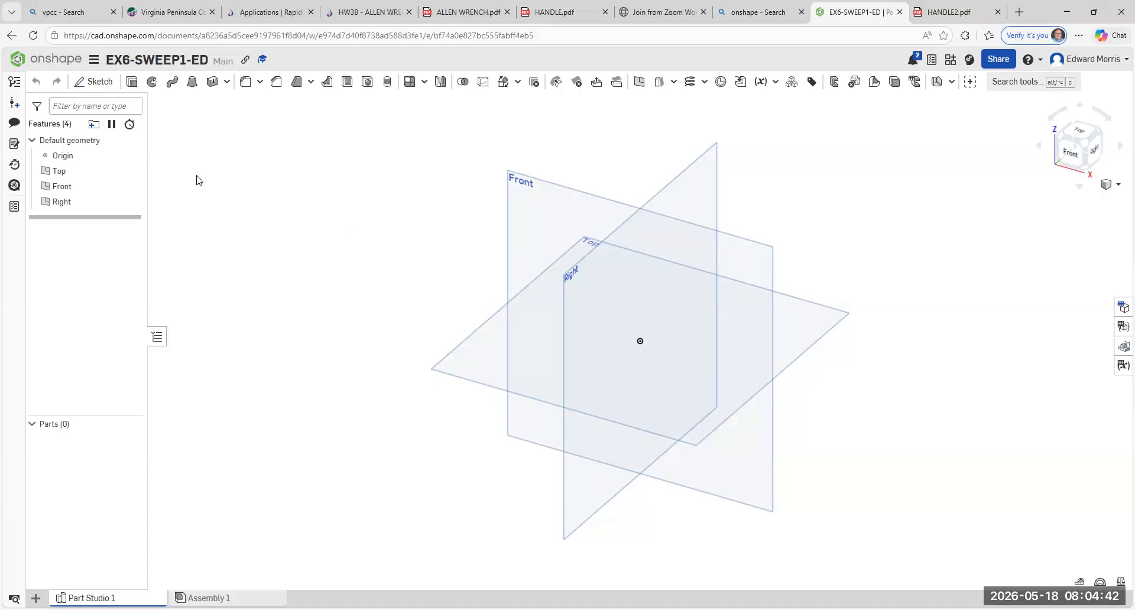
- Set the workspace's default length unit to inch
click(94, 61)
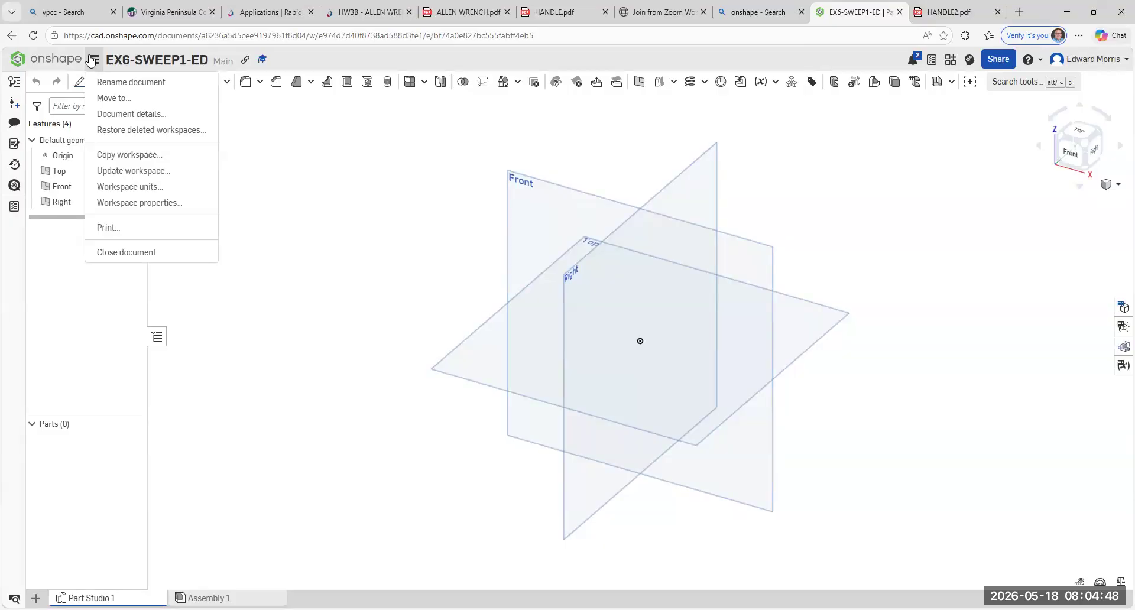
click(130, 188)
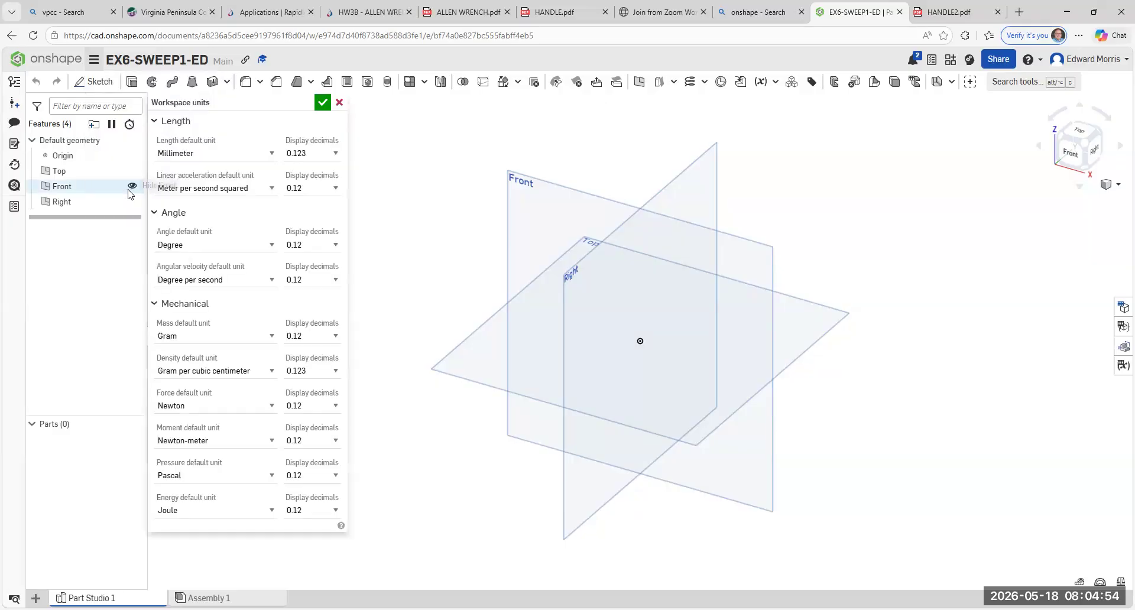
click(272, 155)
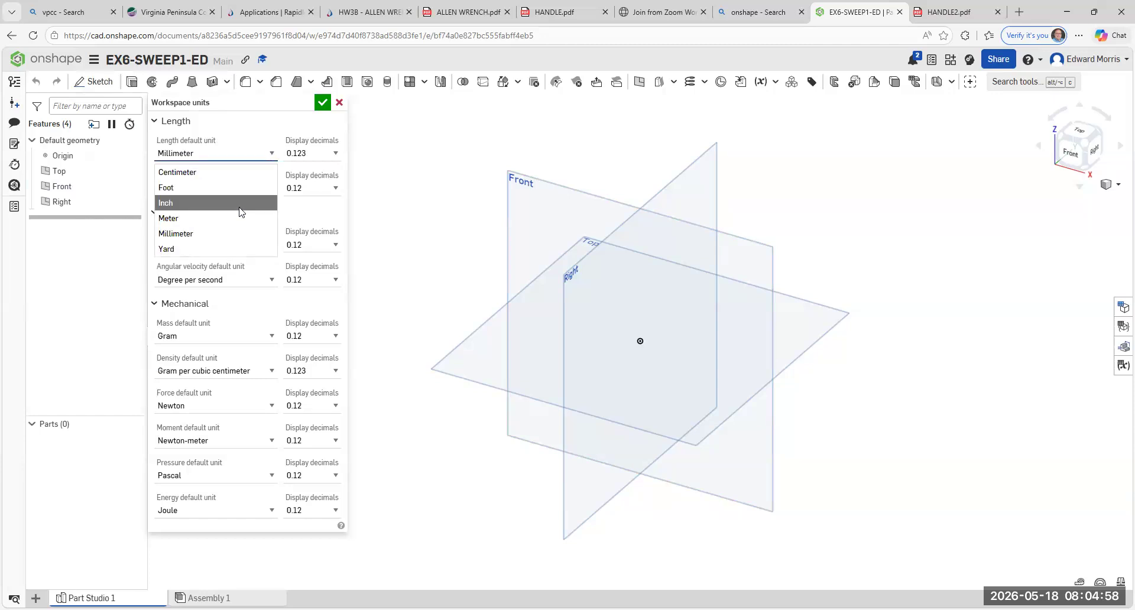
click(240, 207)
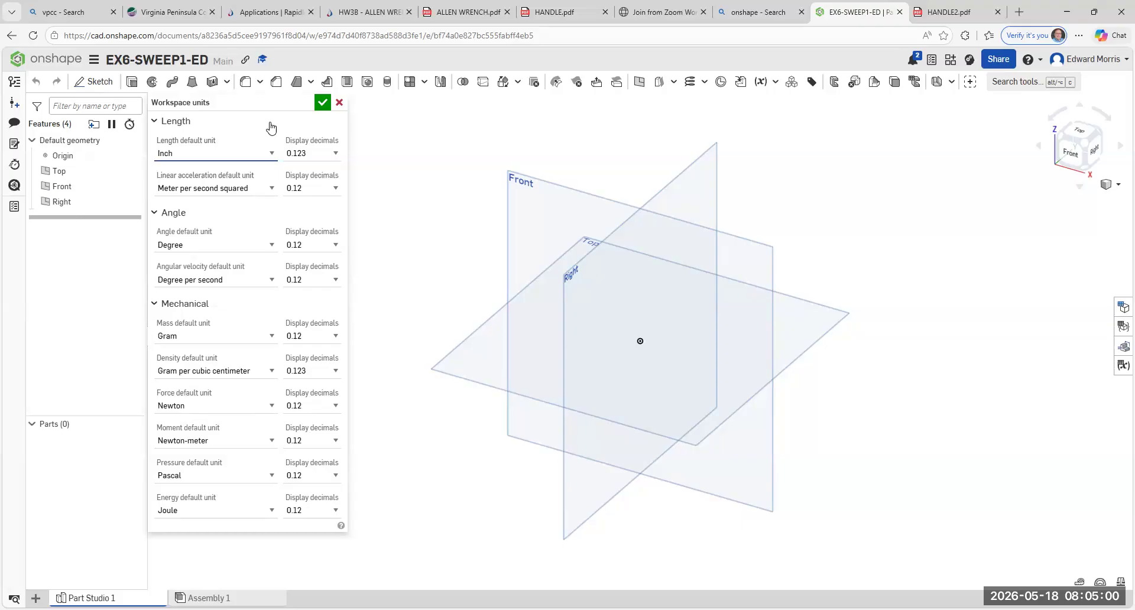
click(322, 104)
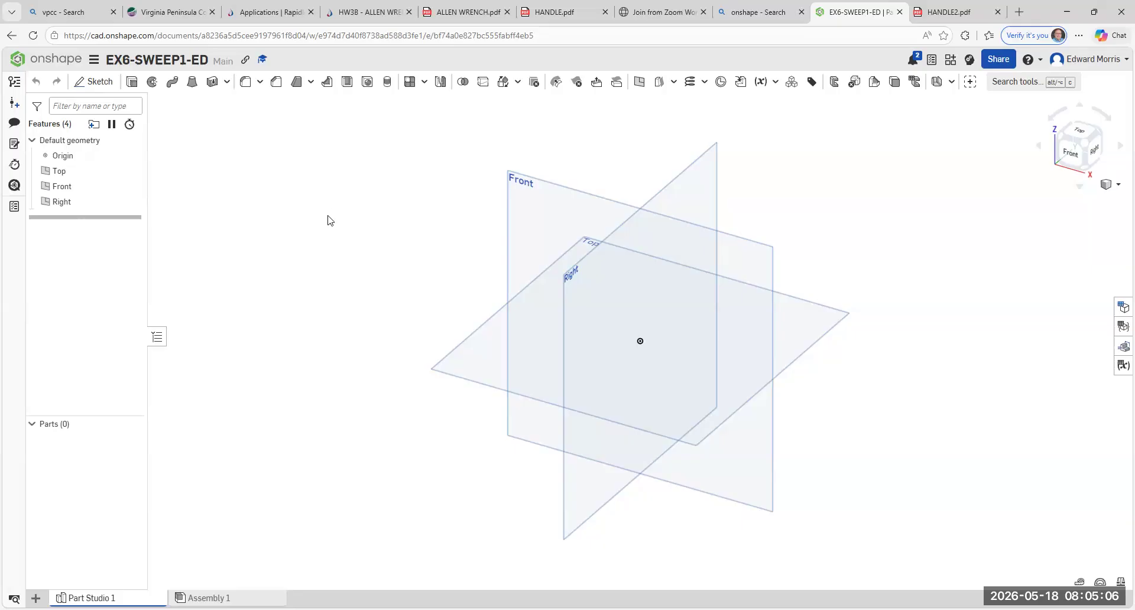
- Start a new sketch on the Front plane
click(96, 83)
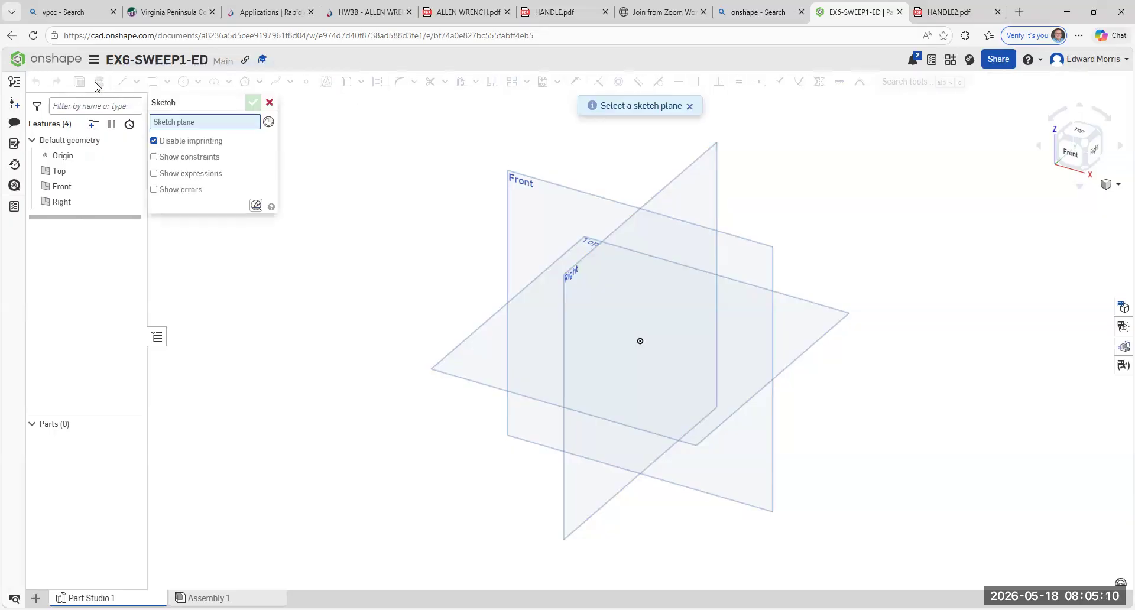
click(543, 189)
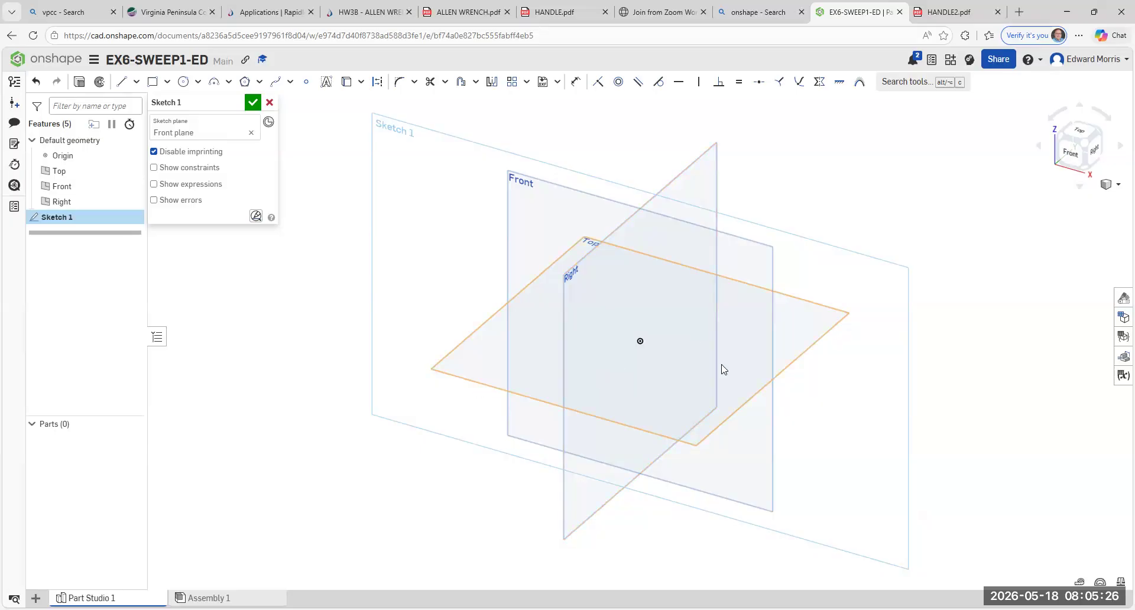
click(1074, 159)
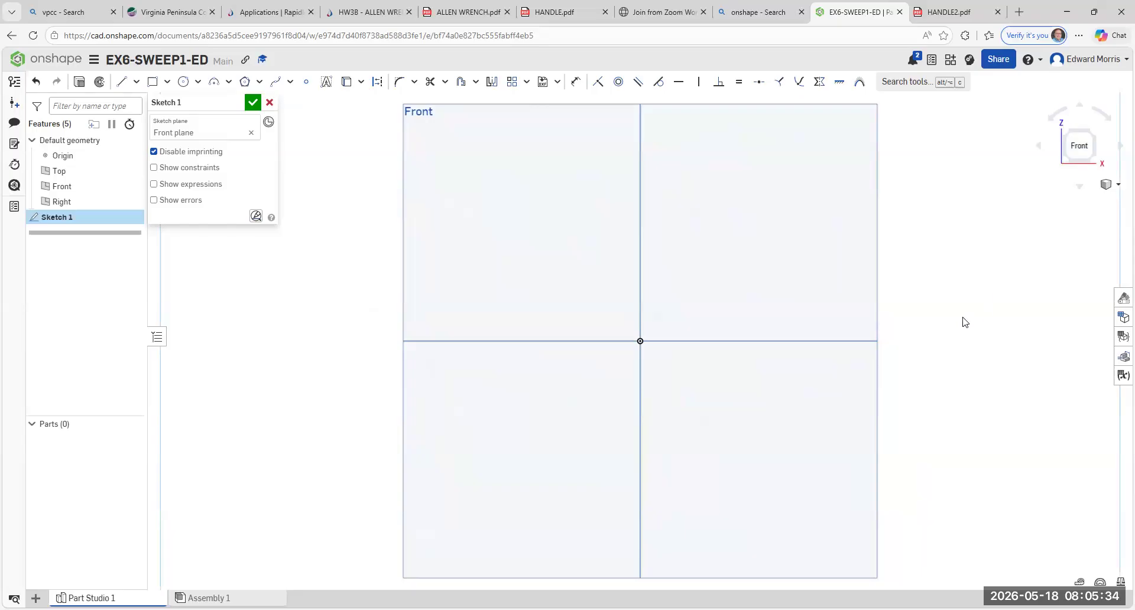
scroll(965, 322, down, 3)
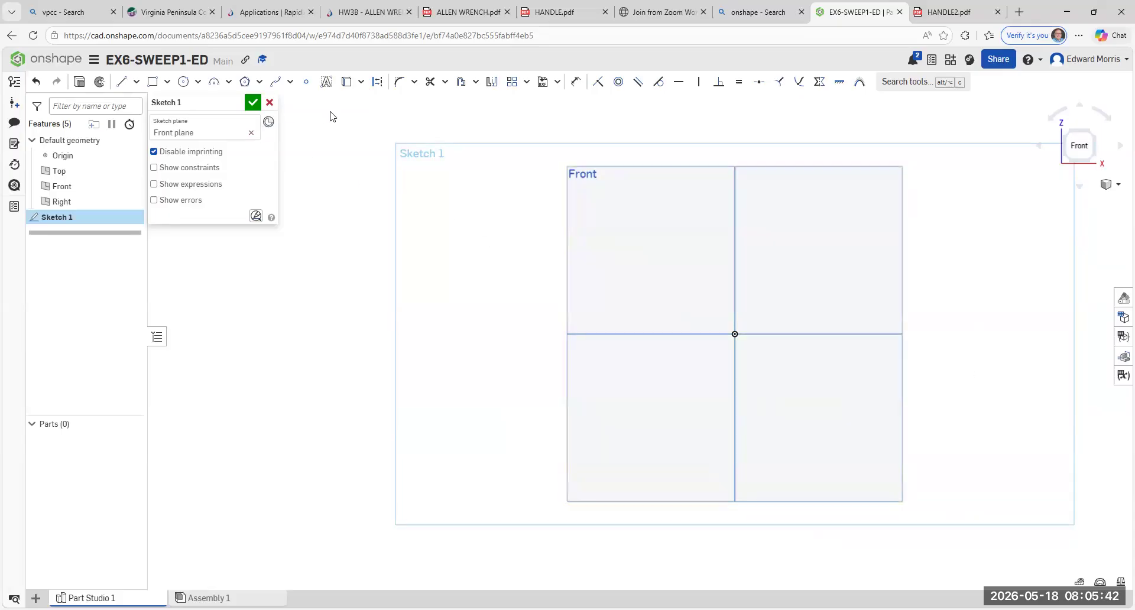
- Sketch a multi-point spline from the origin that extends toward negative X, rises into a hump and falls to a nearly level end, completing the sketch
click(291, 83)
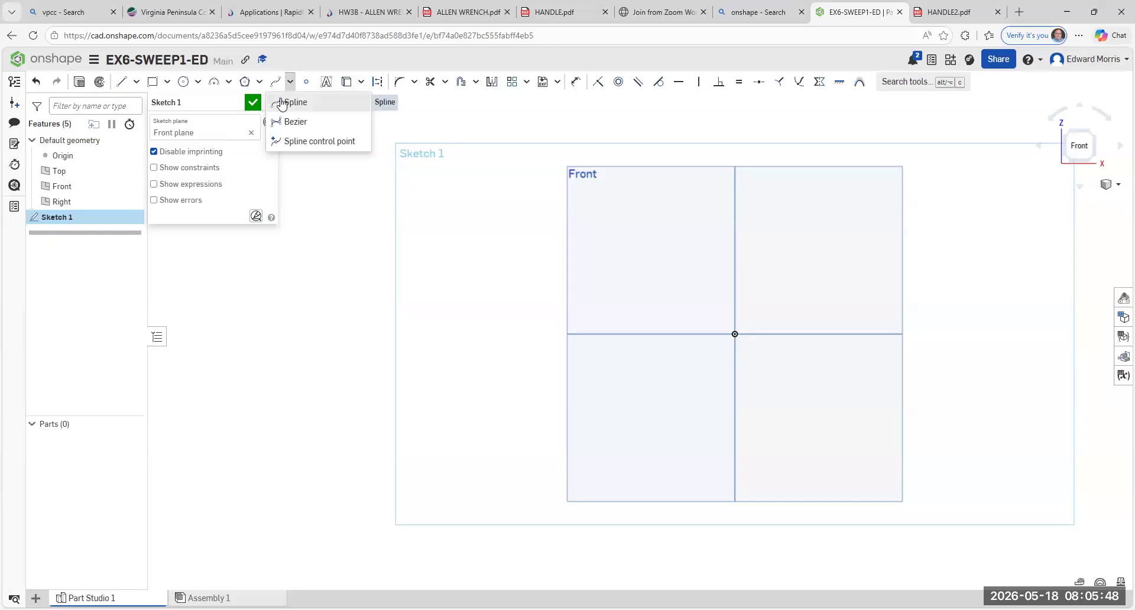
click(282, 103)
click(652, 292)
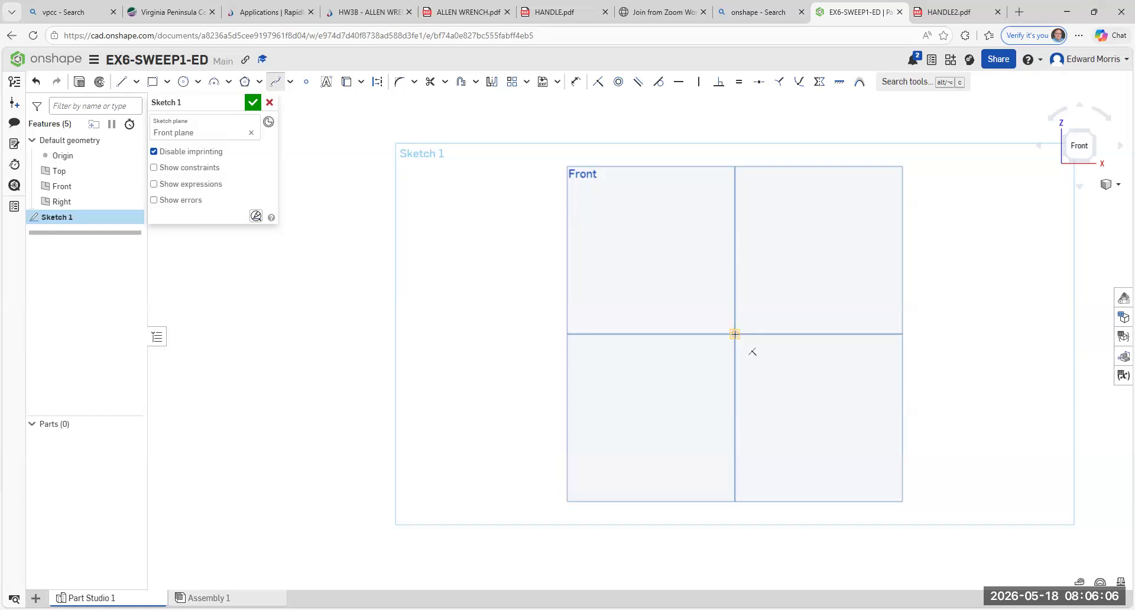
click(734, 334)
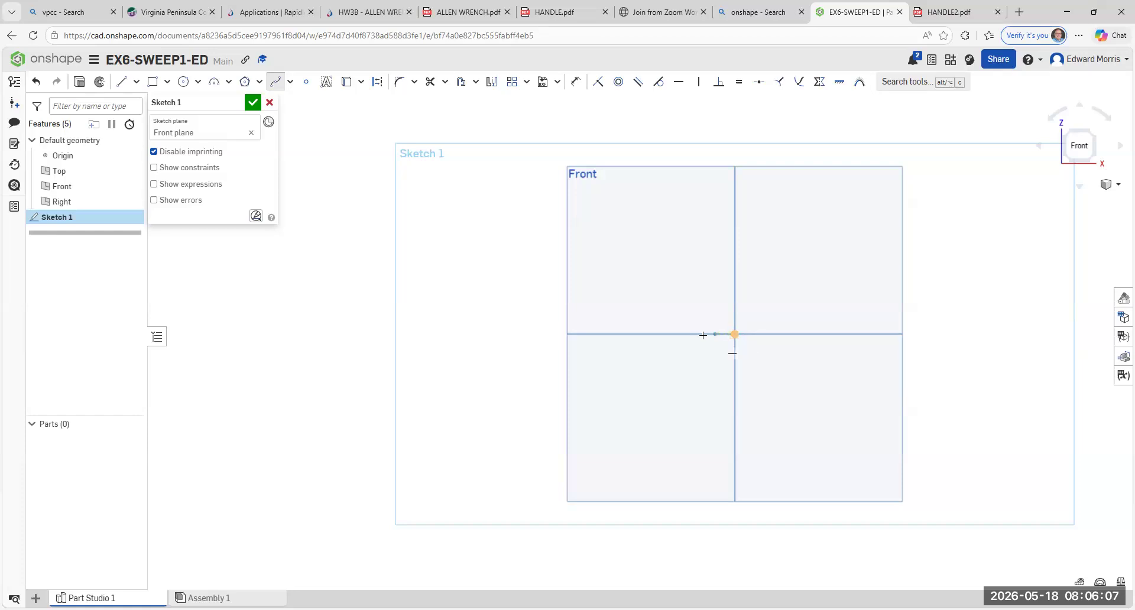
click(668, 334)
click(624, 316)
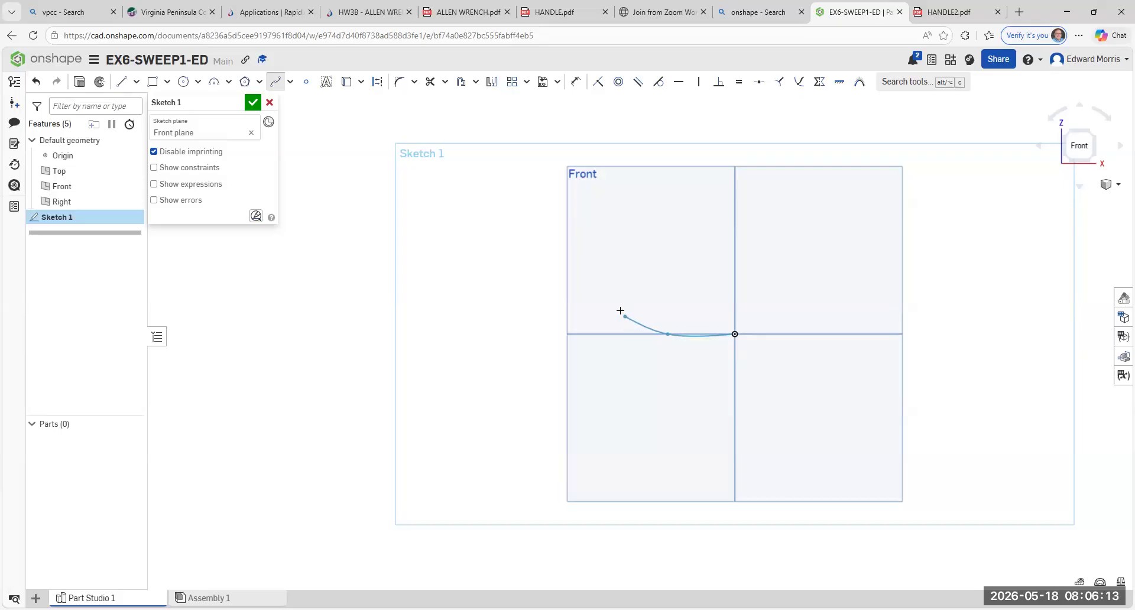
click(599, 287)
click(574, 259)
click(543, 235)
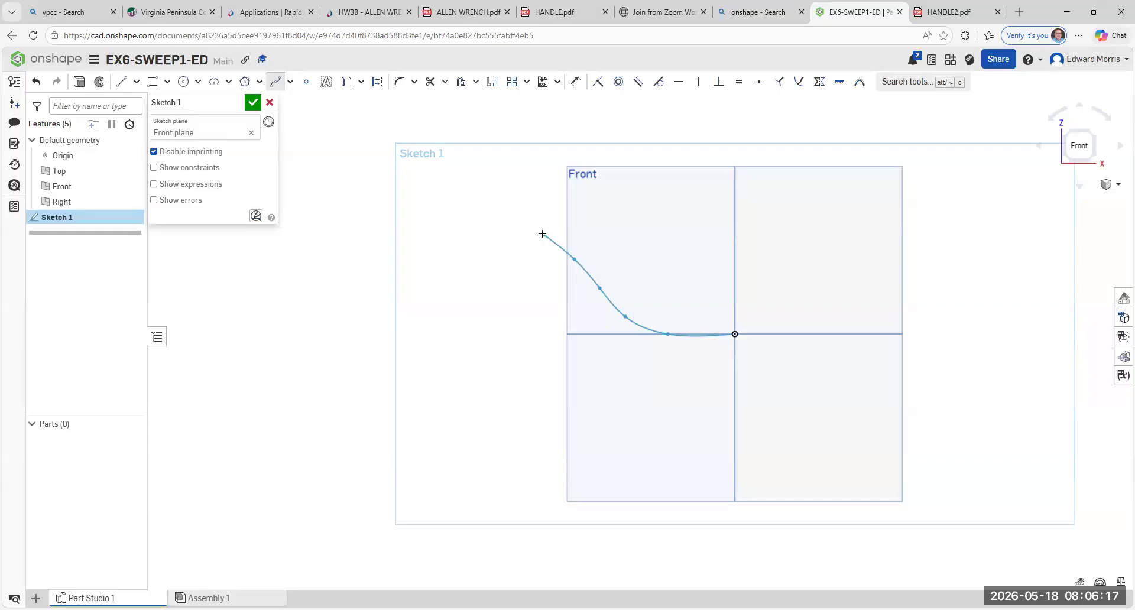
click(501, 217)
click(475, 207)
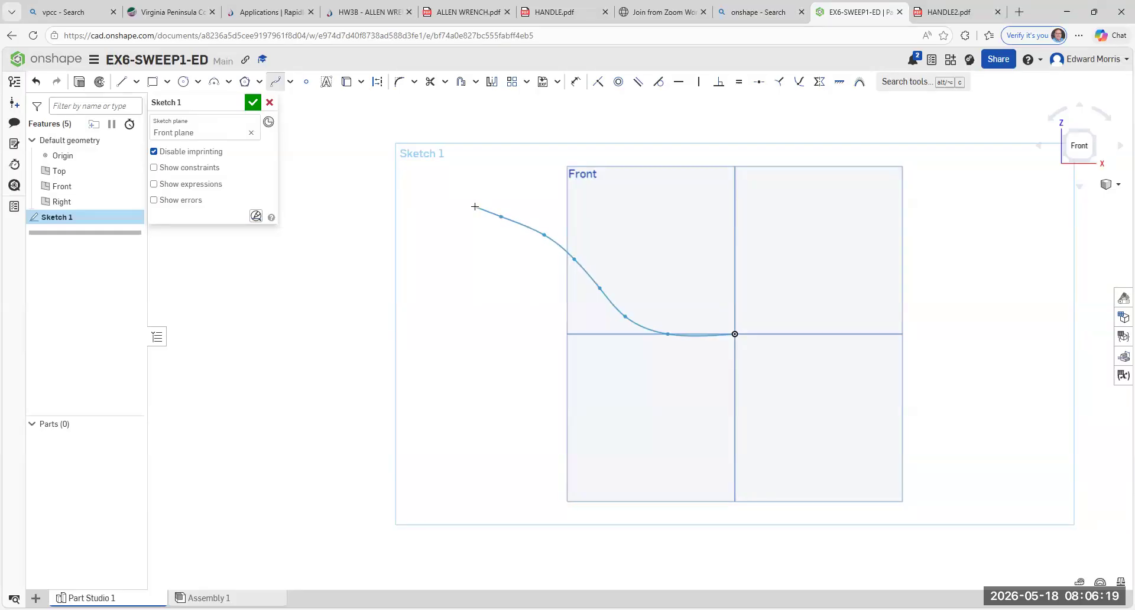
click(435, 202)
click(397, 201)
click(364, 209)
click(317, 232)
click(288, 263)
click(260, 283)
click(251, 288)
click(194, 308)
click(172, 312)
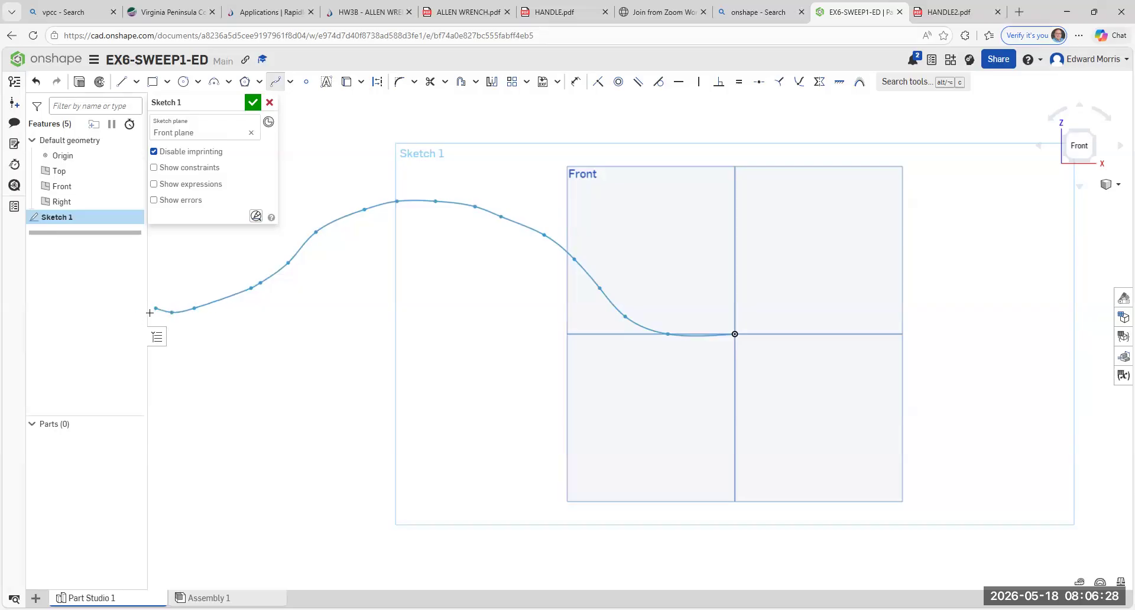
click(150, 313)
key(Escape)
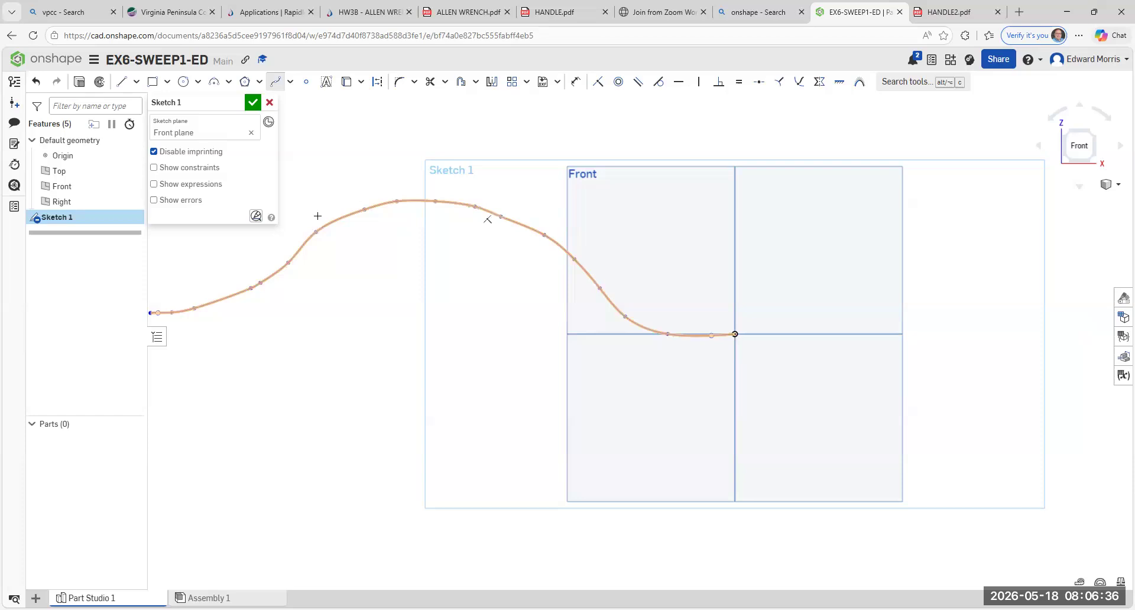
click(441, 358)
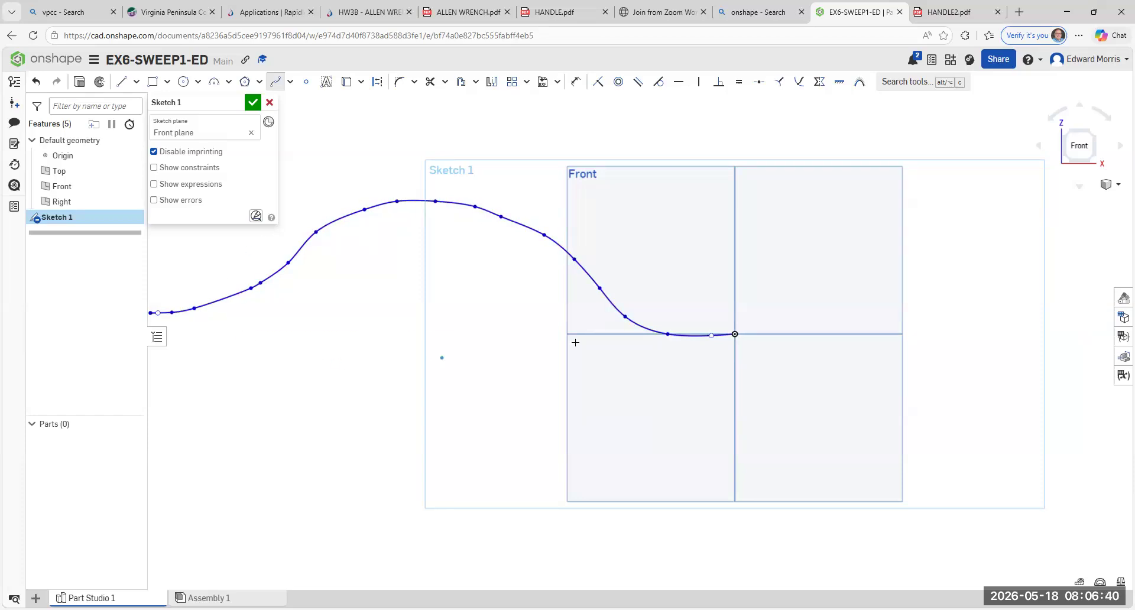
click(1097, 135)
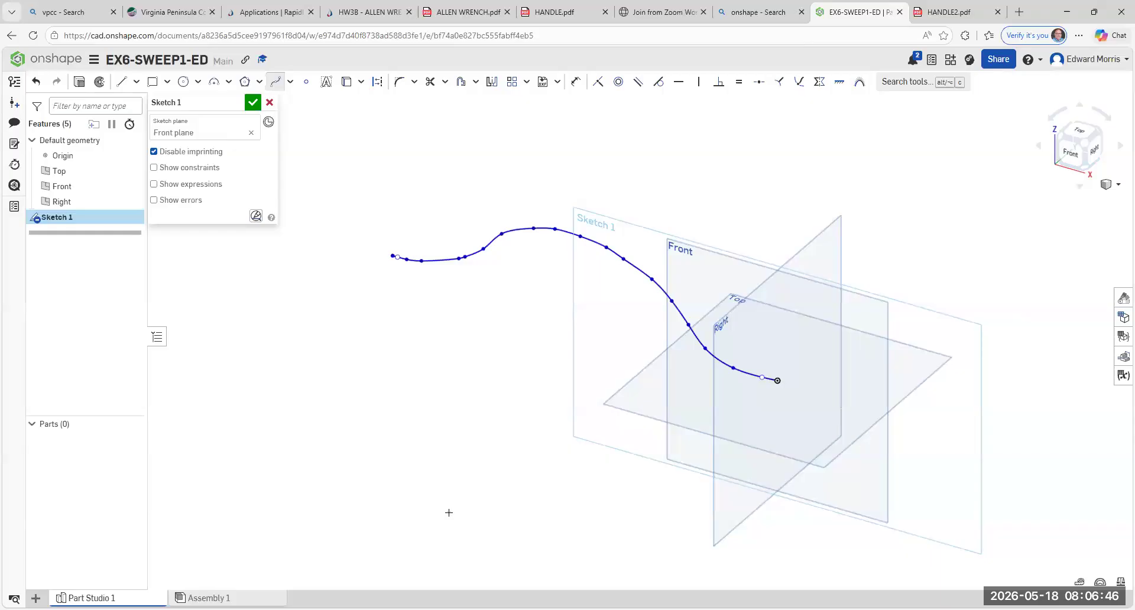
click(253, 103)
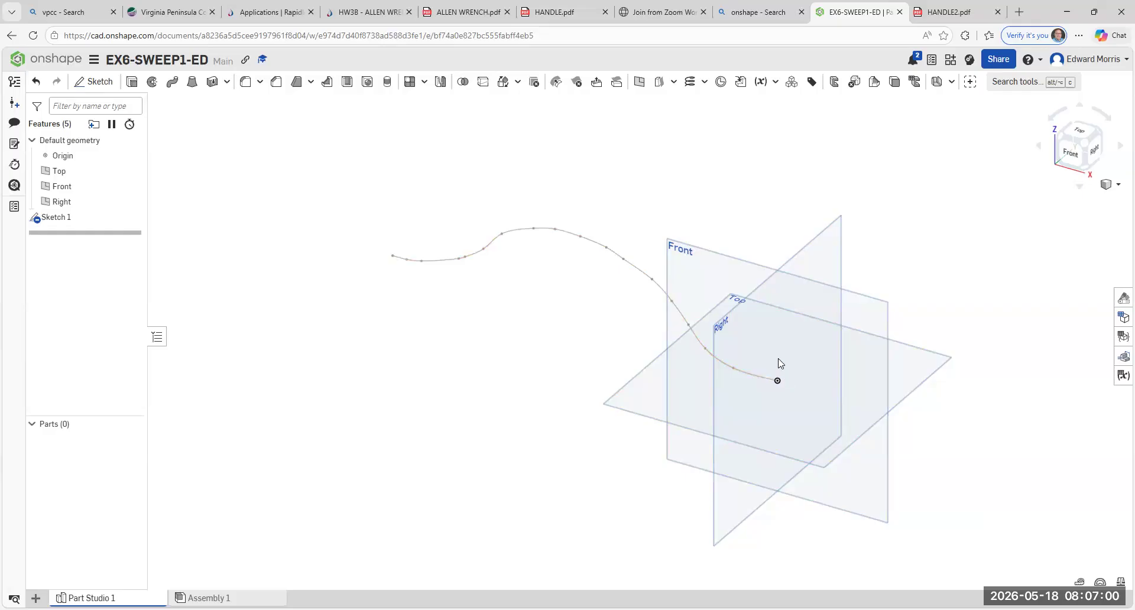
- Sketch a 0.875 in diameter circle centred on the origin on the Right plane and complete the sketch
click(88, 87)
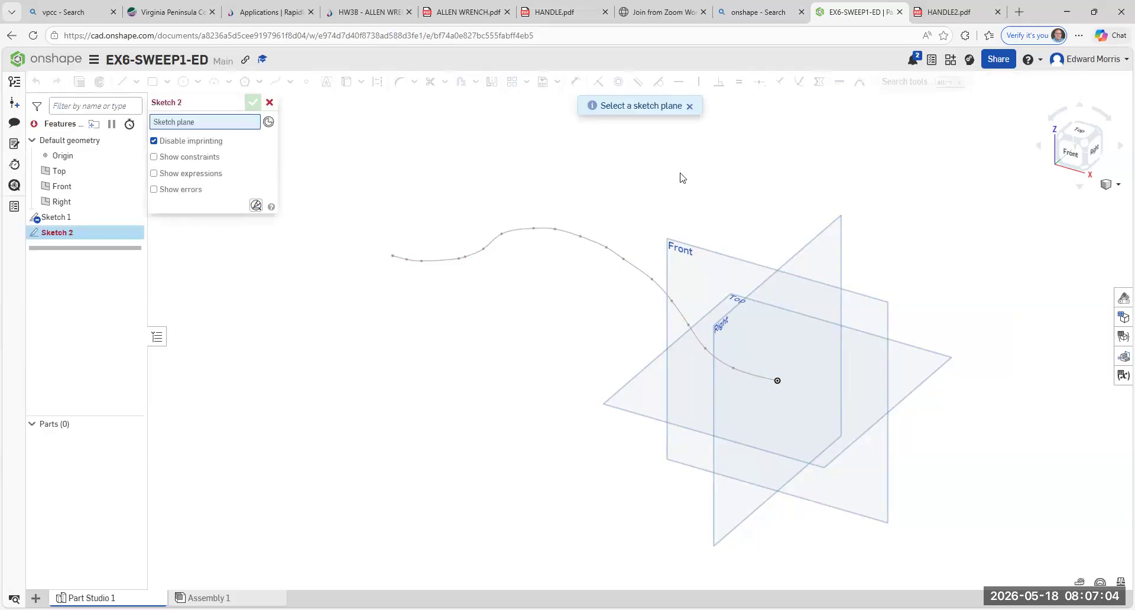
click(820, 237)
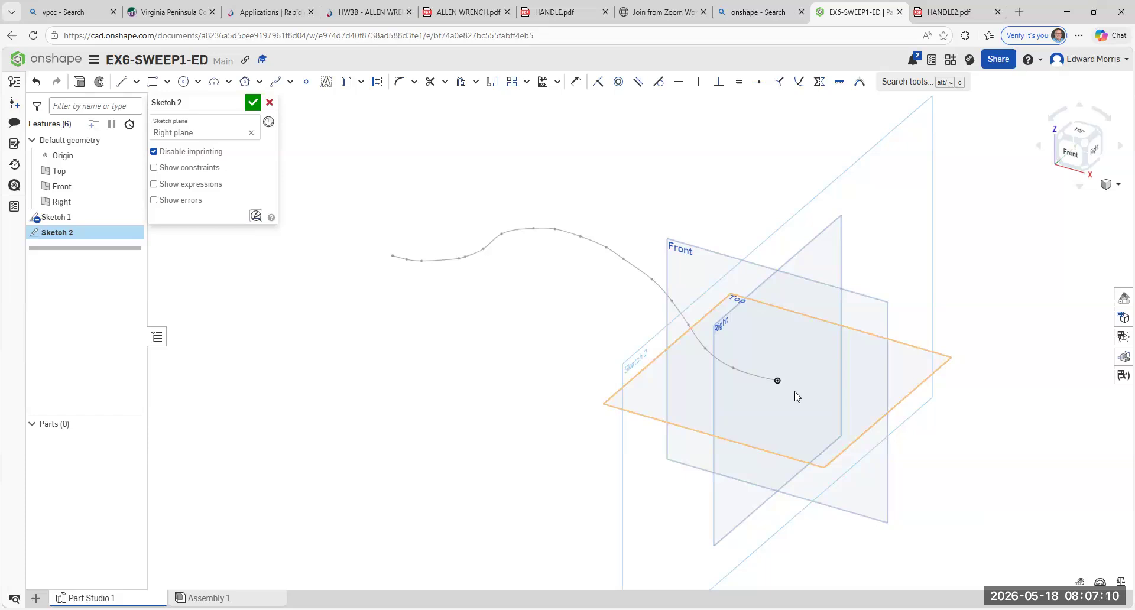
click(198, 84)
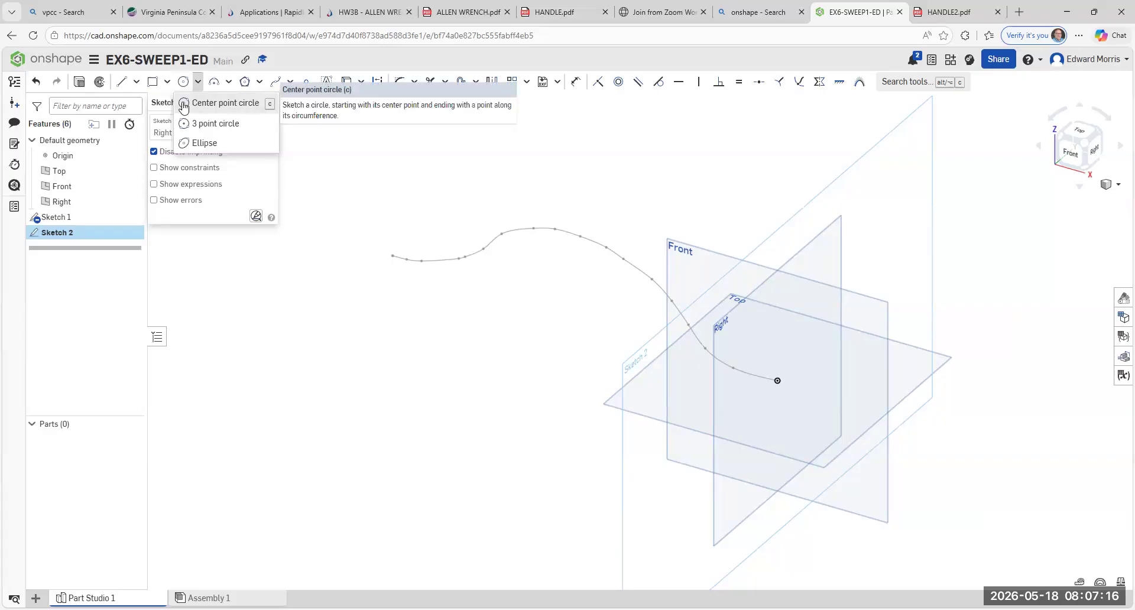
click(184, 105)
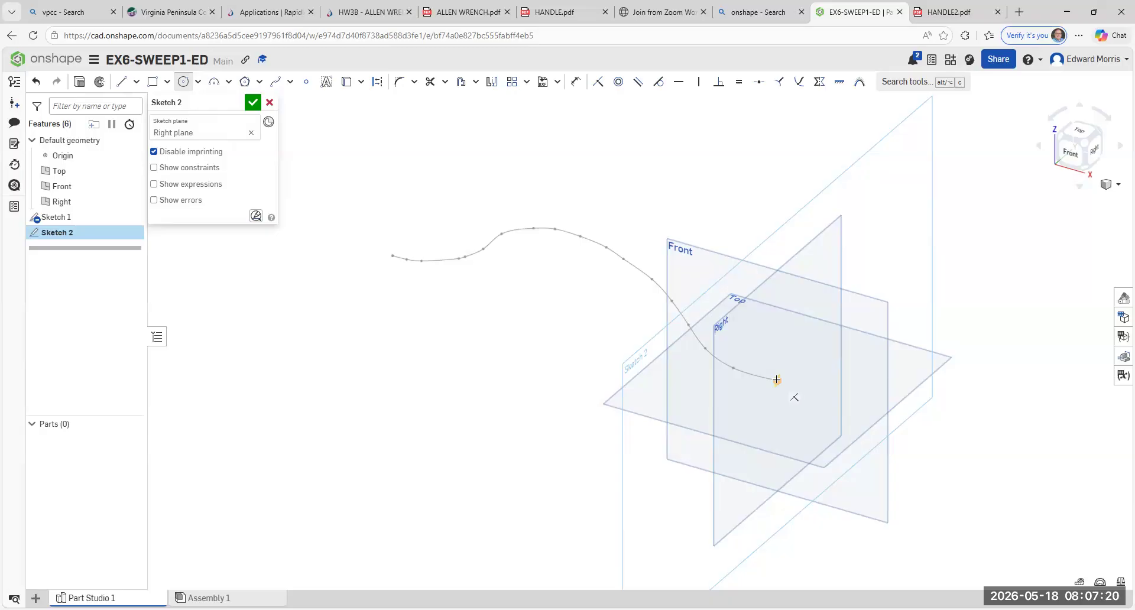
click(777, 379)
click(784, 383)
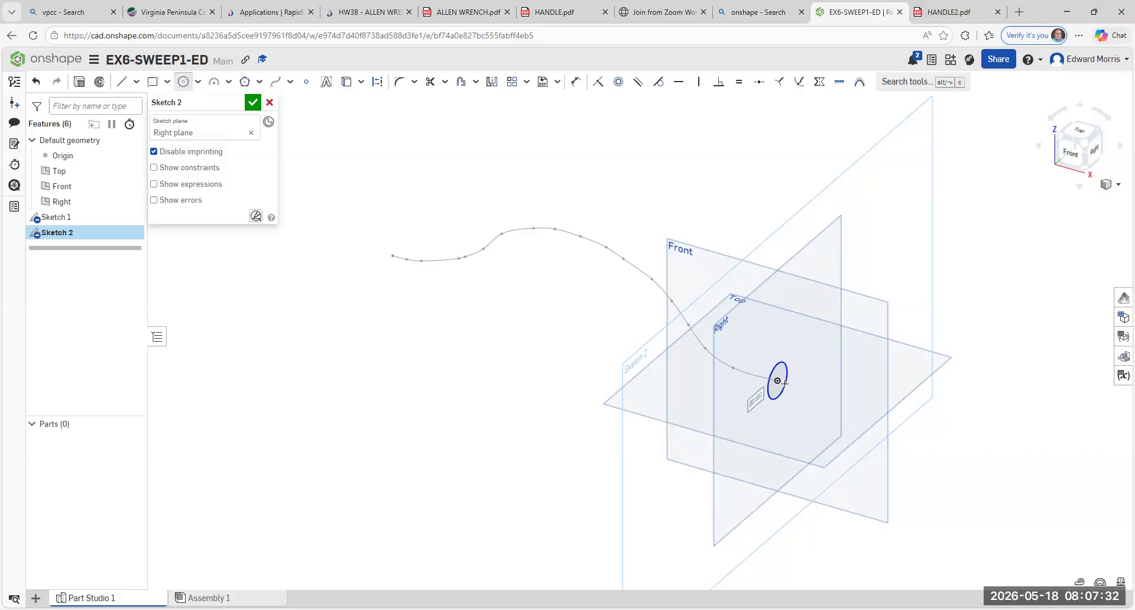
text(875)
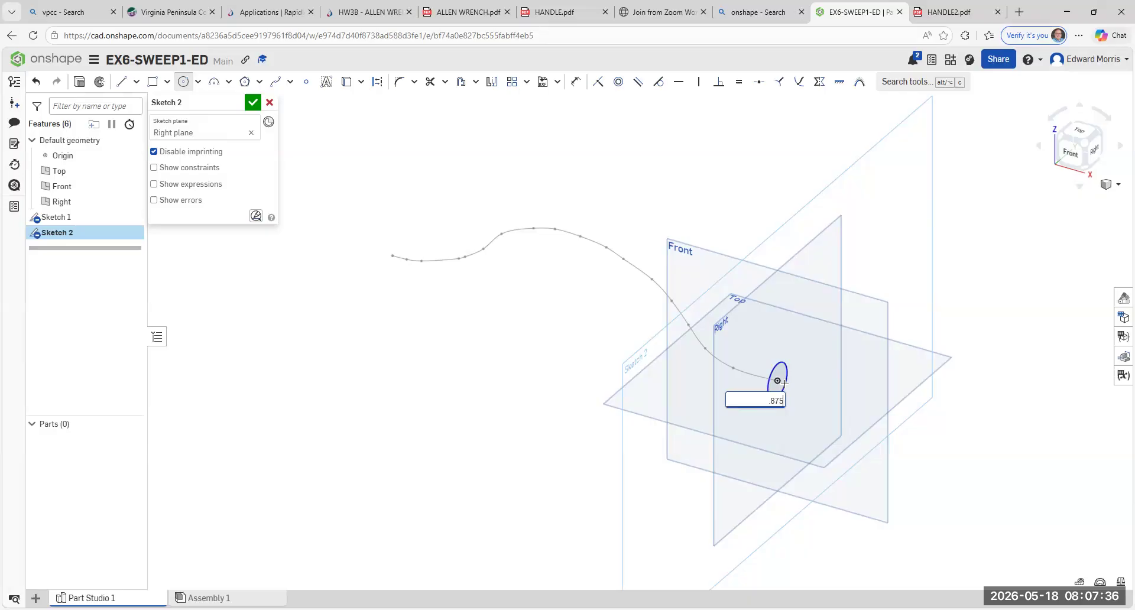
key(Return)
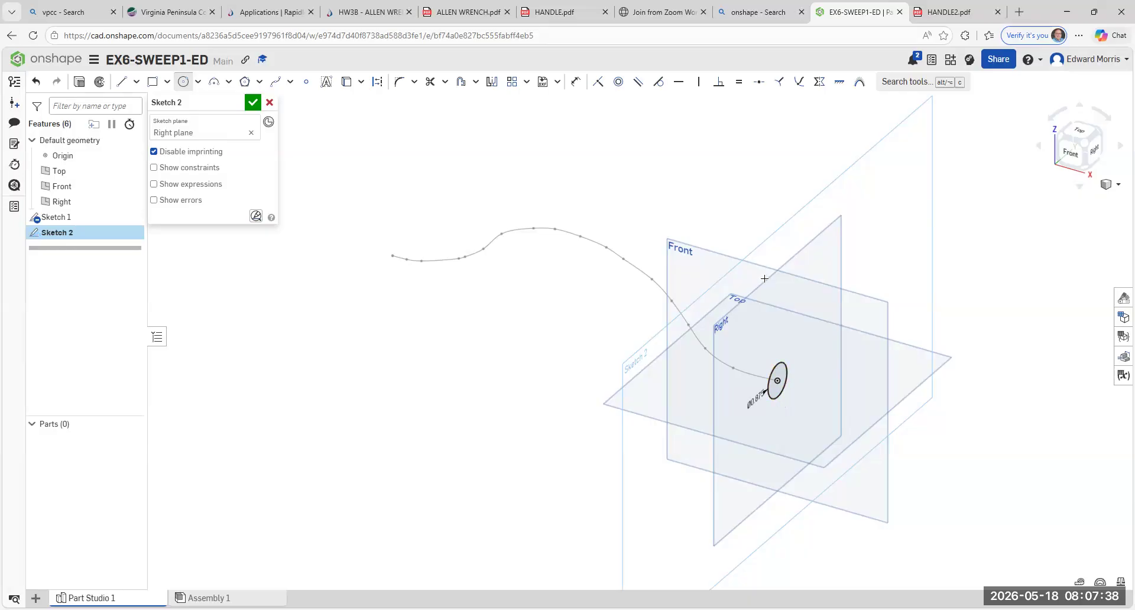
key(Escape)
click(252, 104)
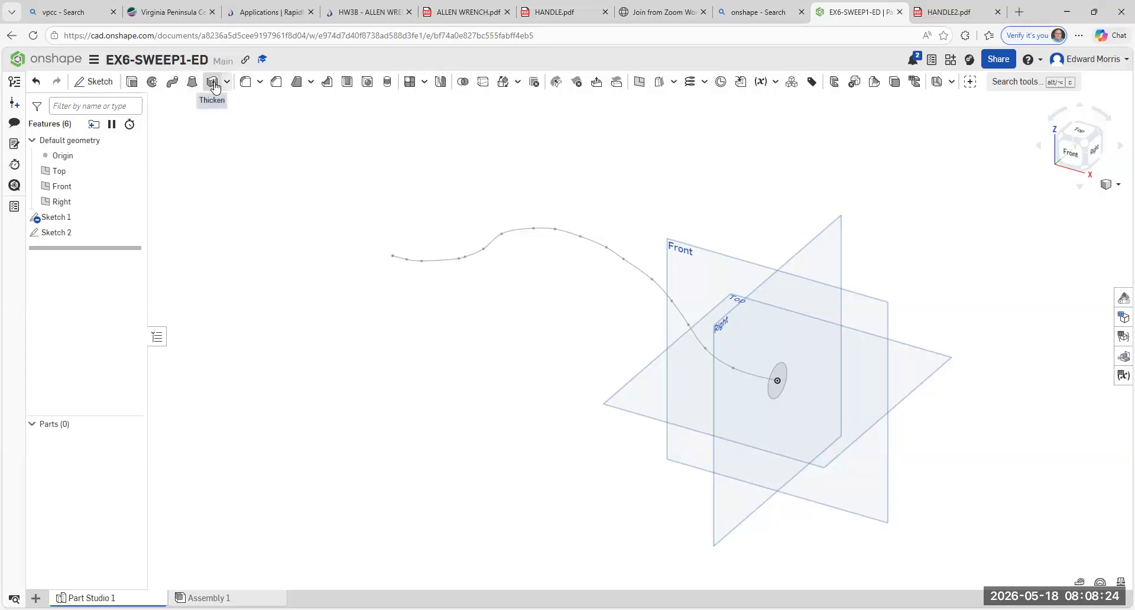
- Sweep the circle on the Right plane along the freeform spline as a new solid
click(172, 83)
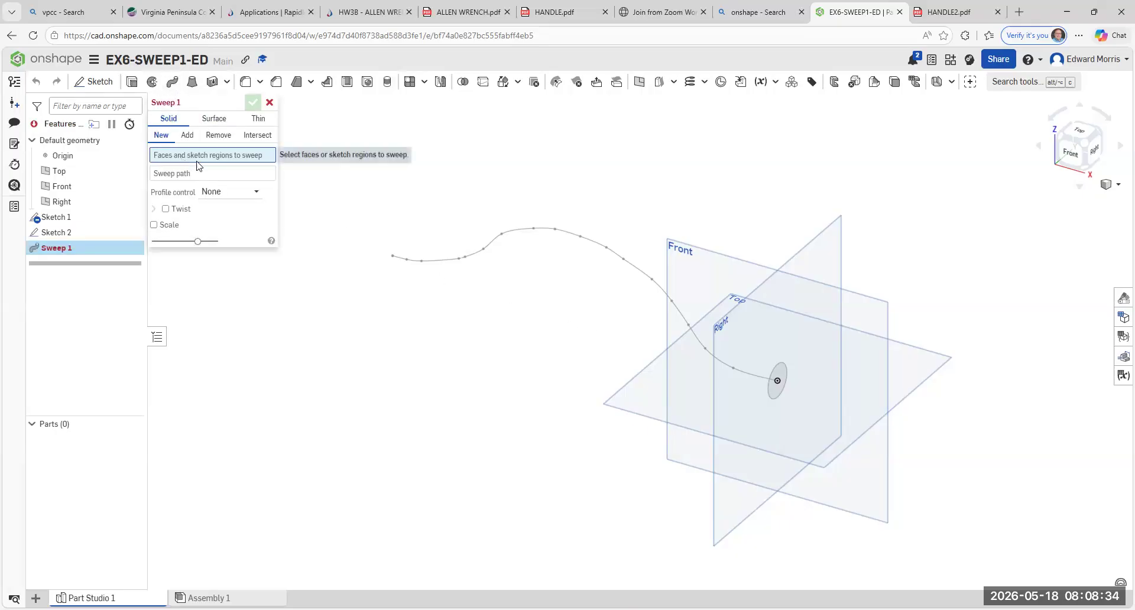
click(780, 379)
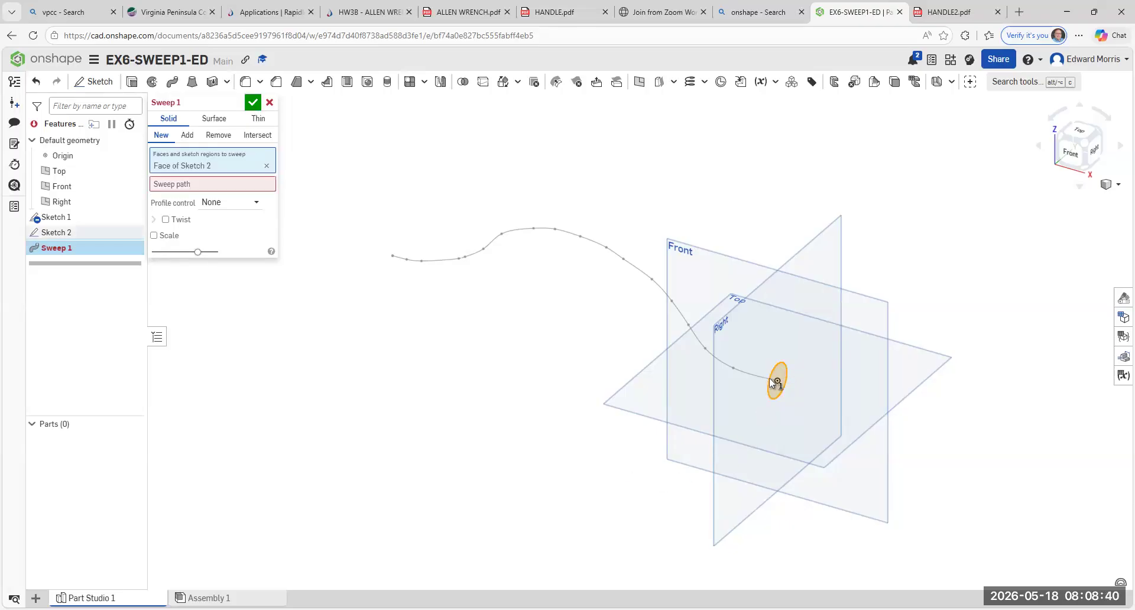
click(182, 186)
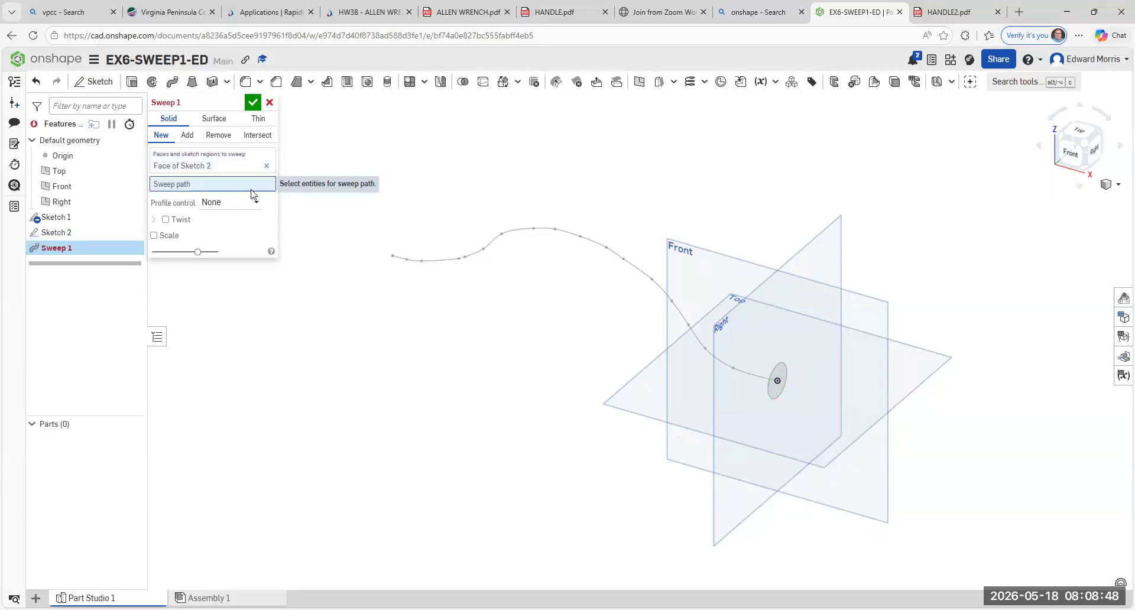
click(598, 241)
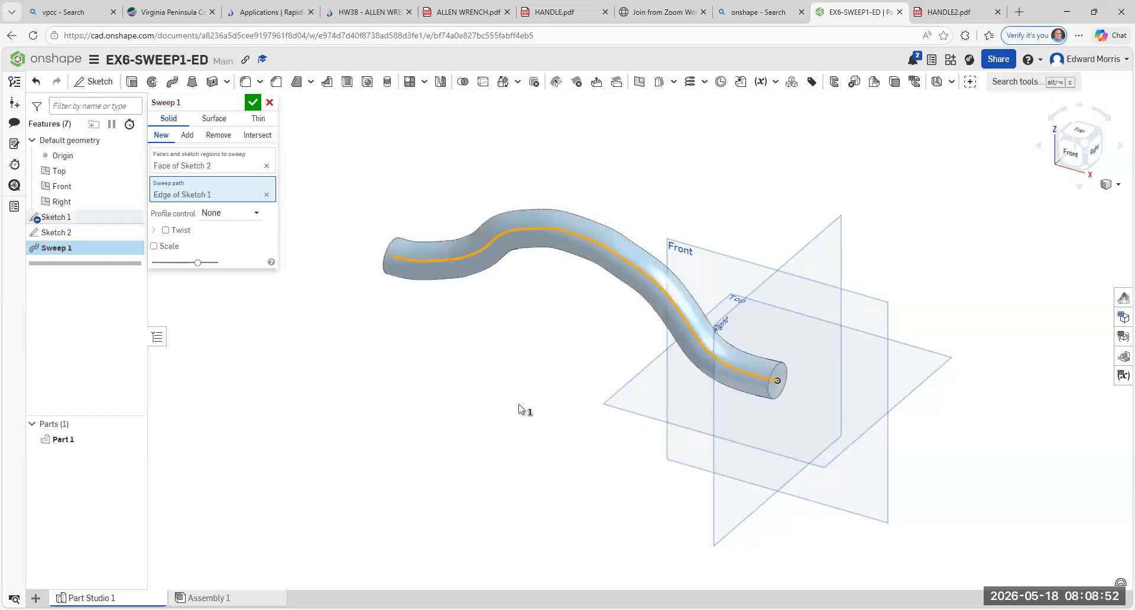
click(253, 104)
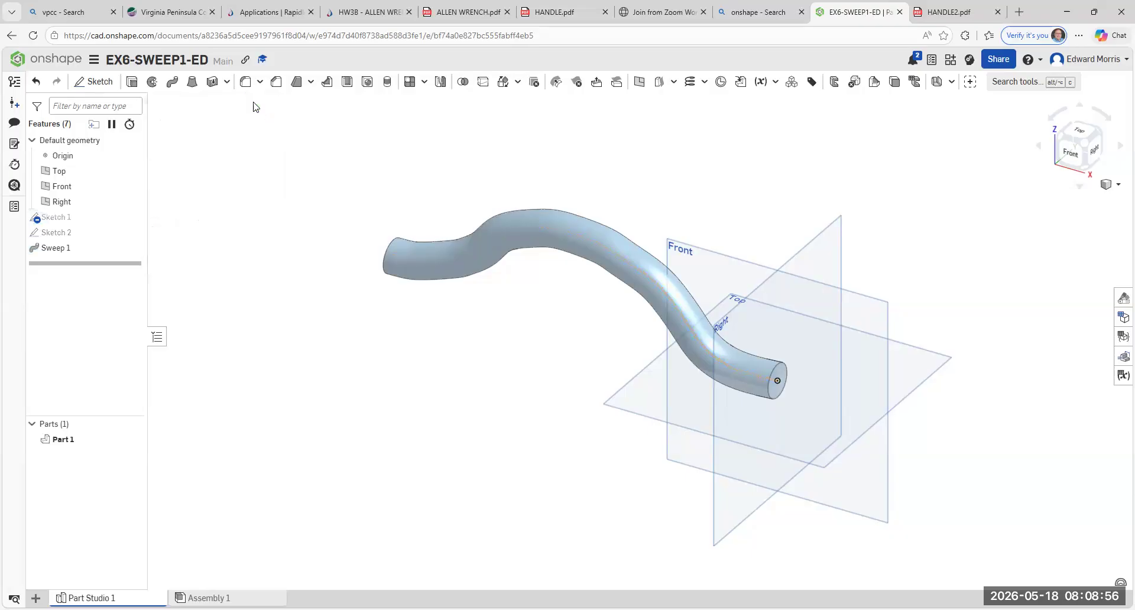
click(1075, 163)
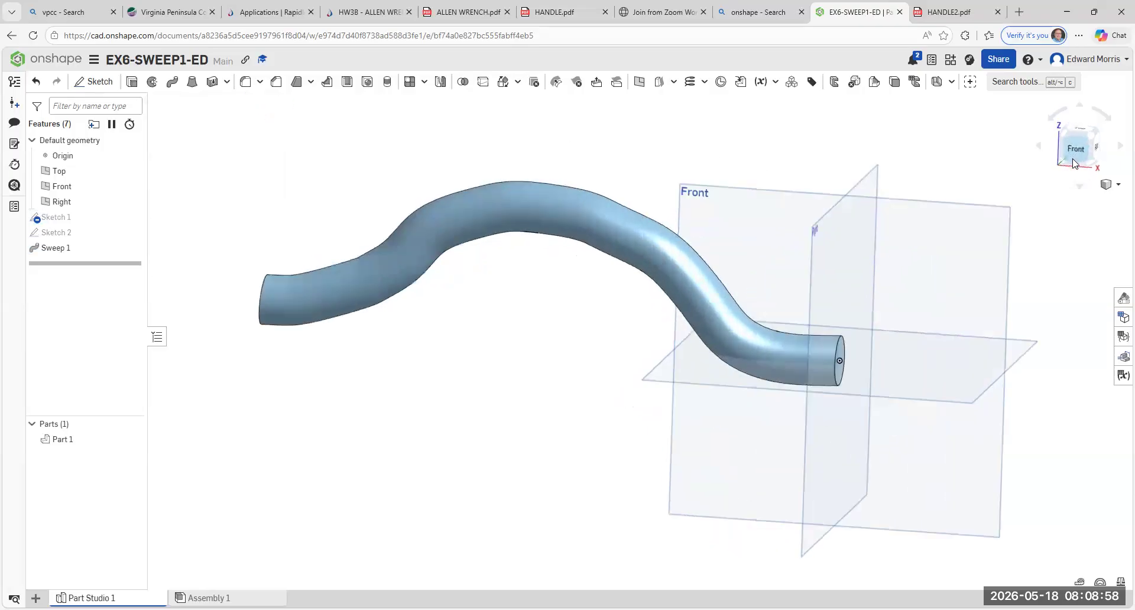
click(1097, 141)
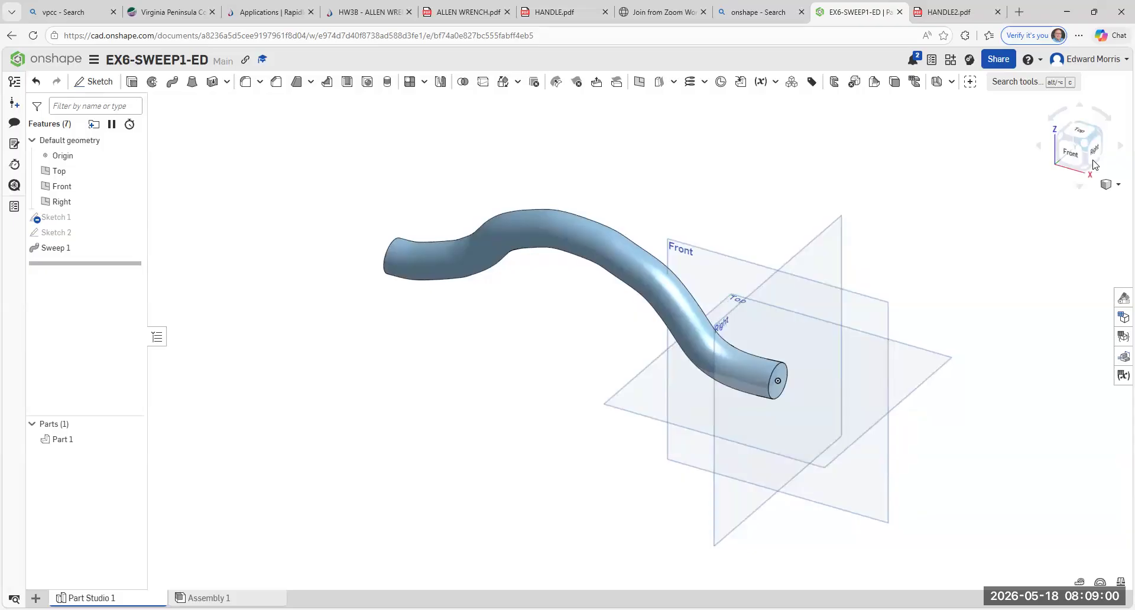
click(1097, 160)
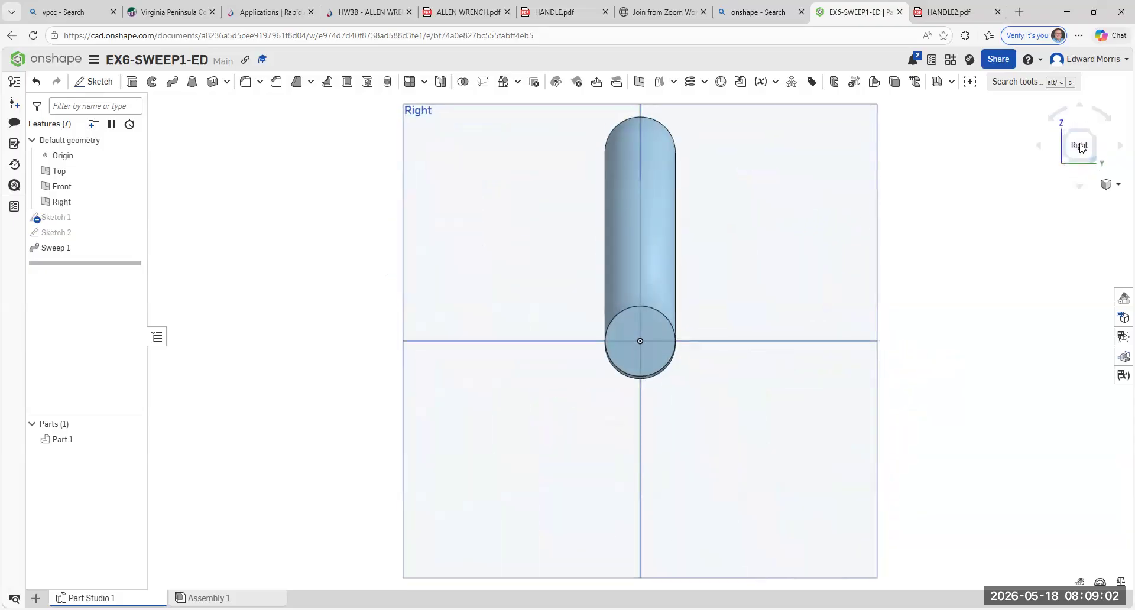
click(1064, 138)
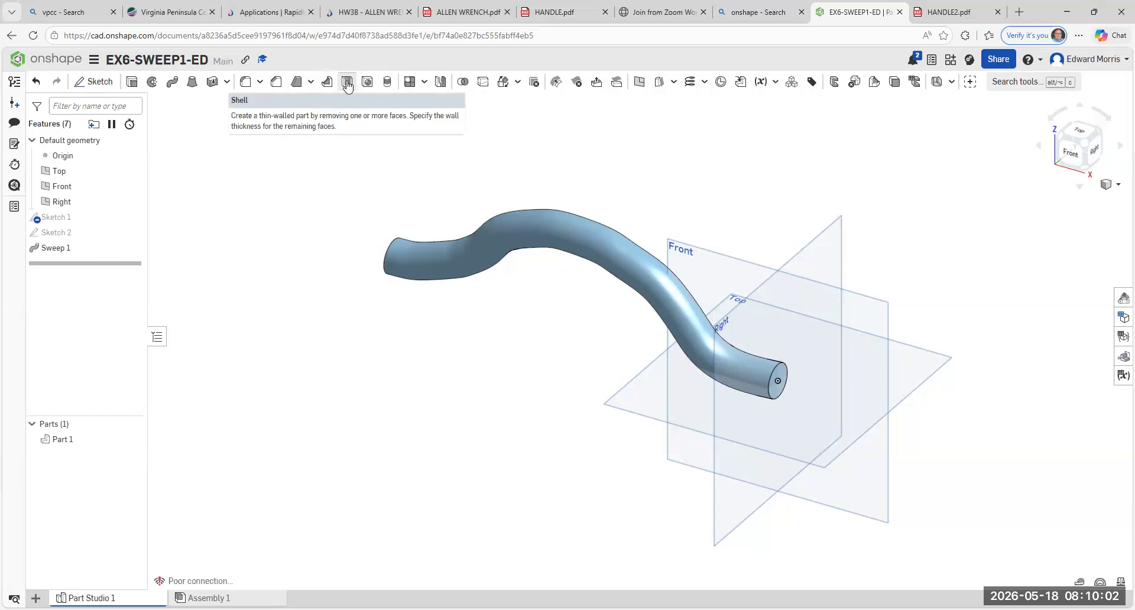
- Shell the swept solid to a 0.1 in wall thickness, removing both circular end faces
click(347, 84)
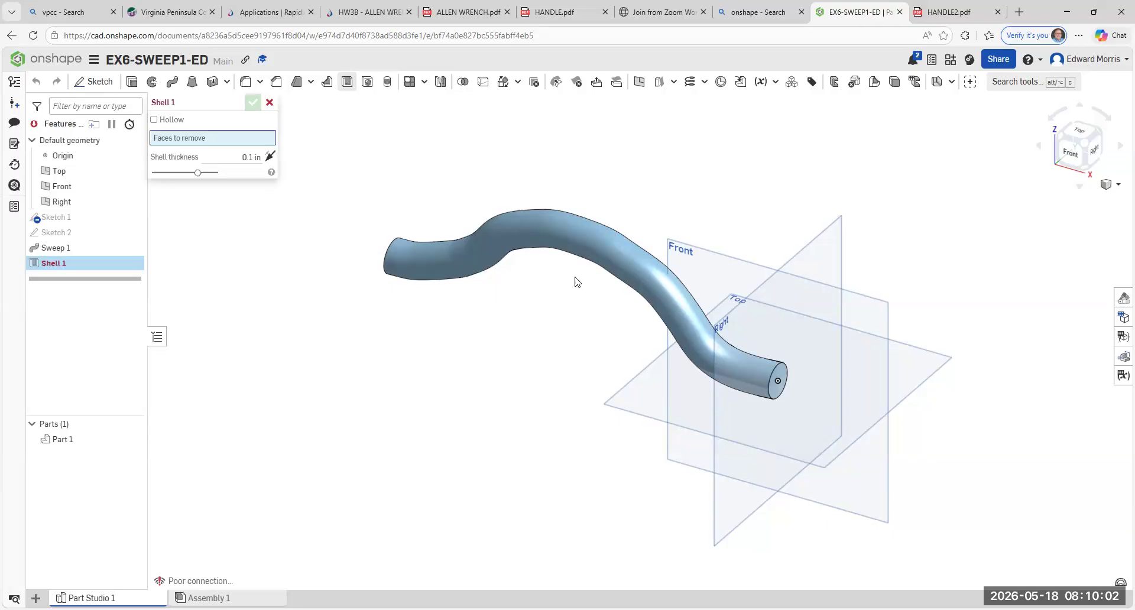
click(782, 379)
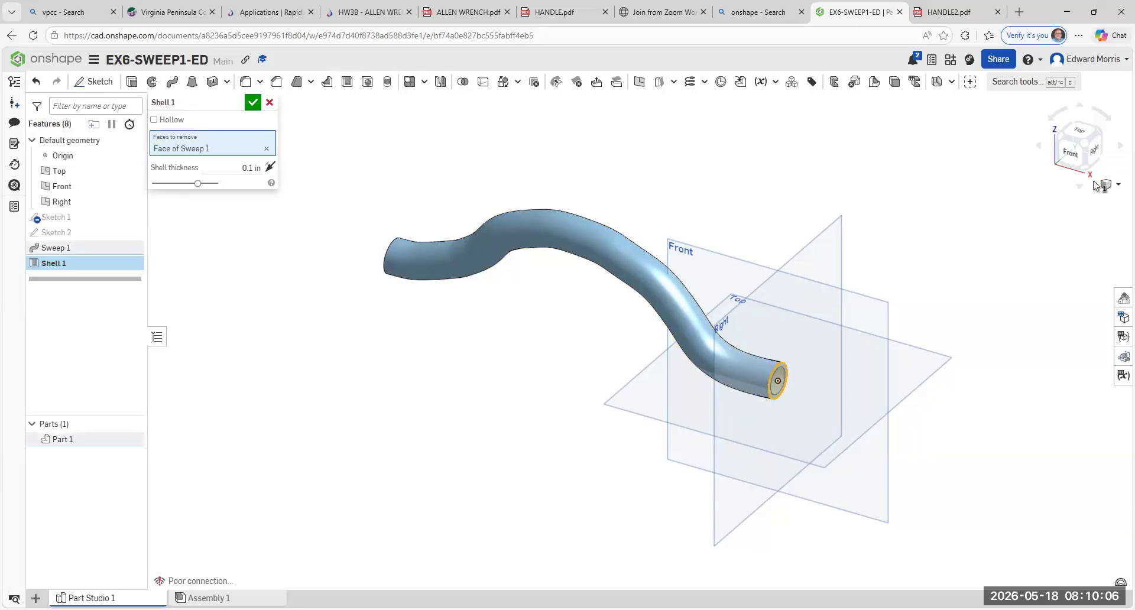
click(1066, 145)
click(1064, 133)
click(511, 440)
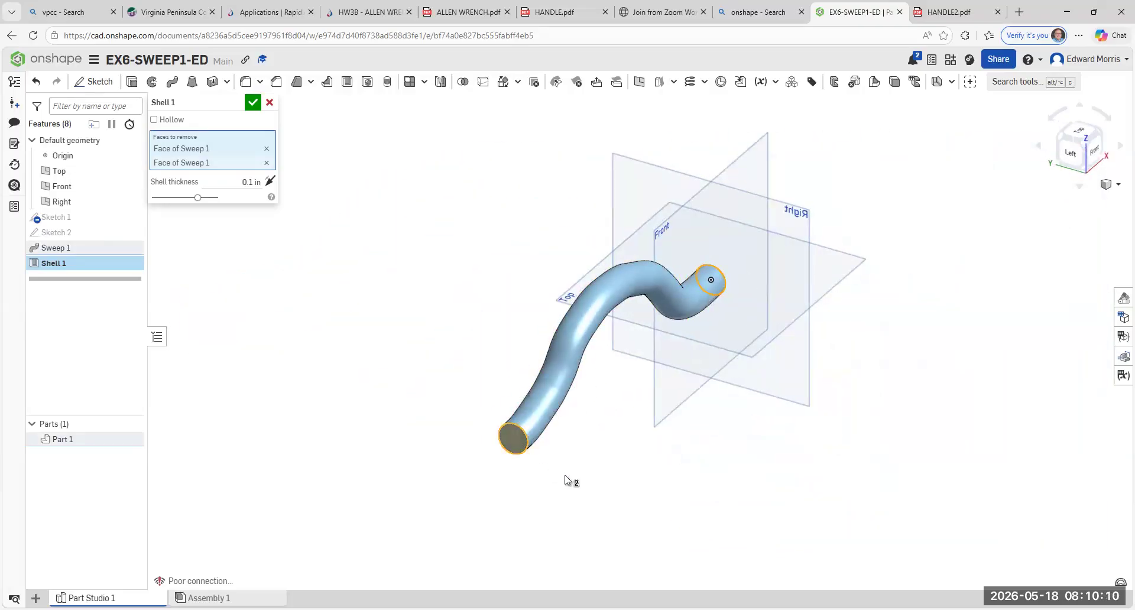
click(252, 104)
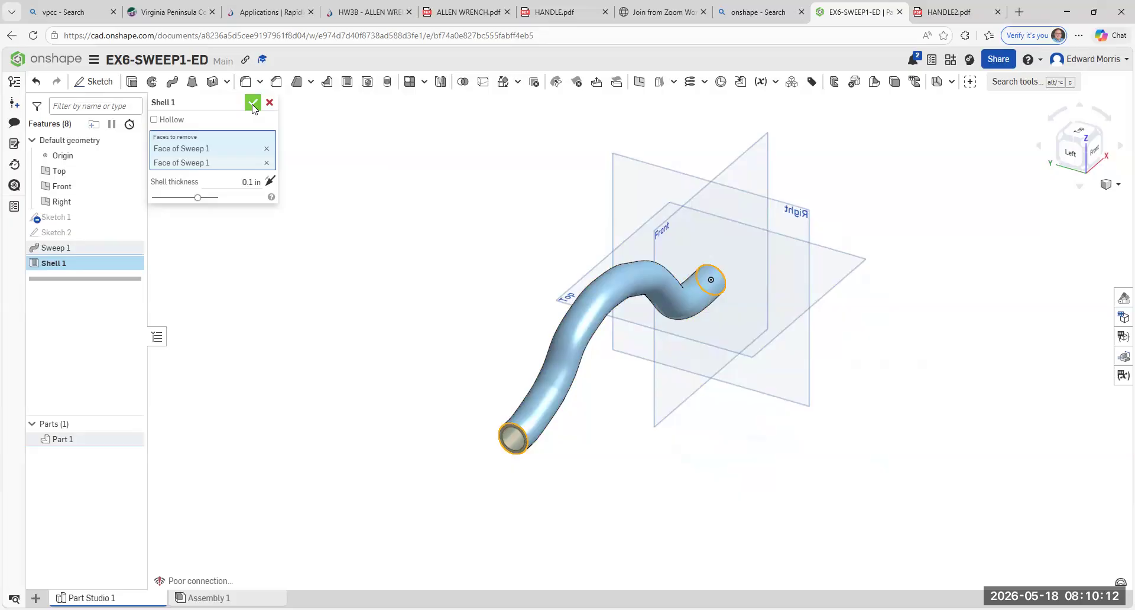
click(1092, 153)
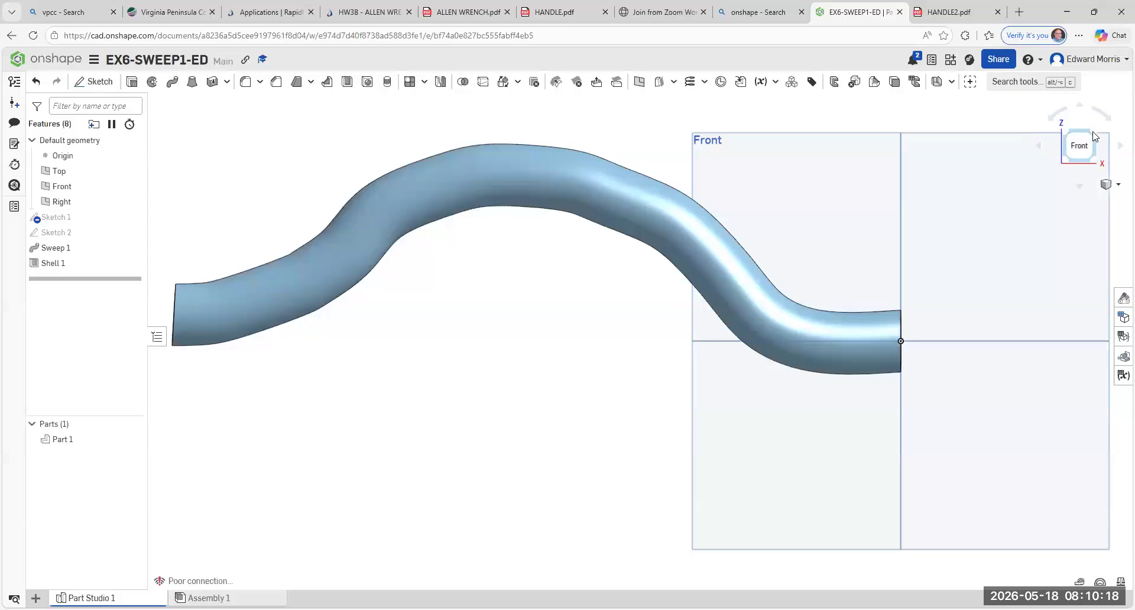
key(shift+7)
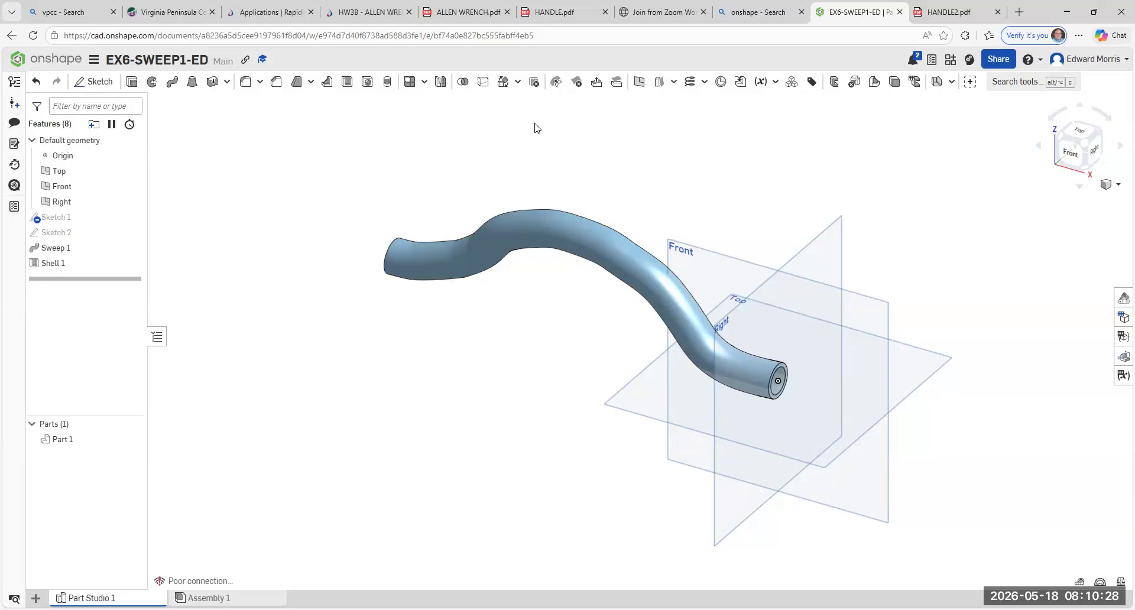
scroll(733, 173, down, 1)
scroll(734, 175, up, 1)
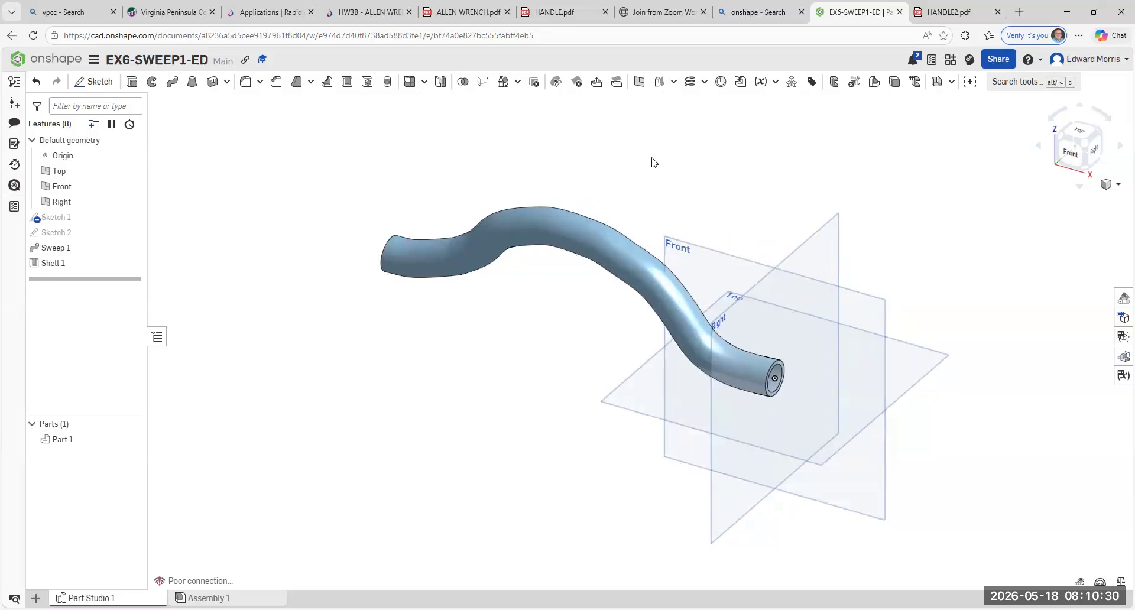
middle_drag(735, 175, 649, 156)
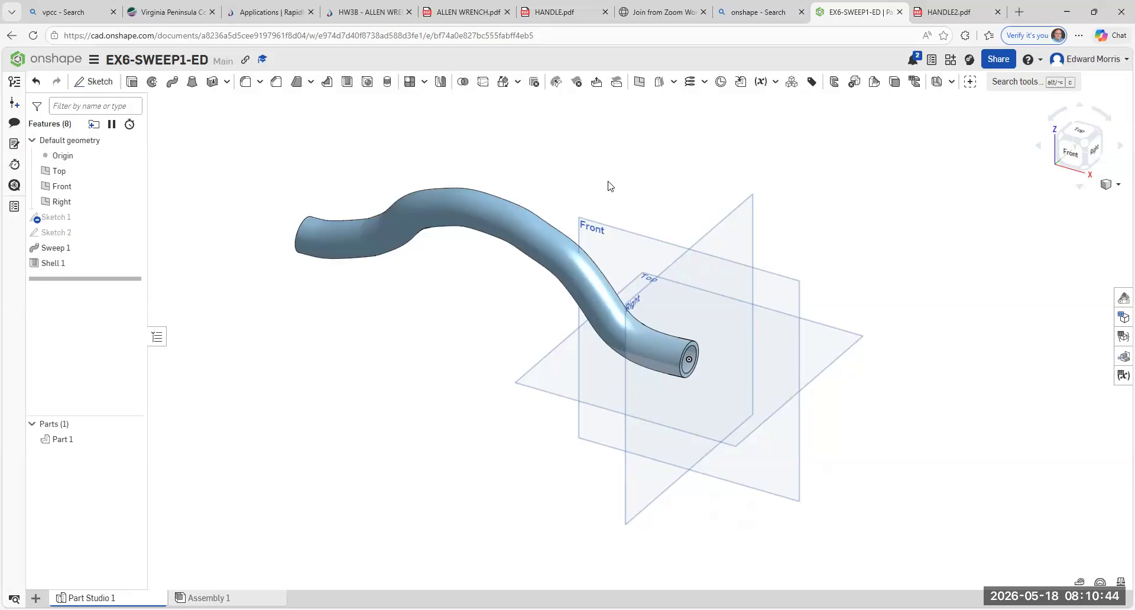
- Return to the CAD 120 documents page and look through its document list
click(12, 36)
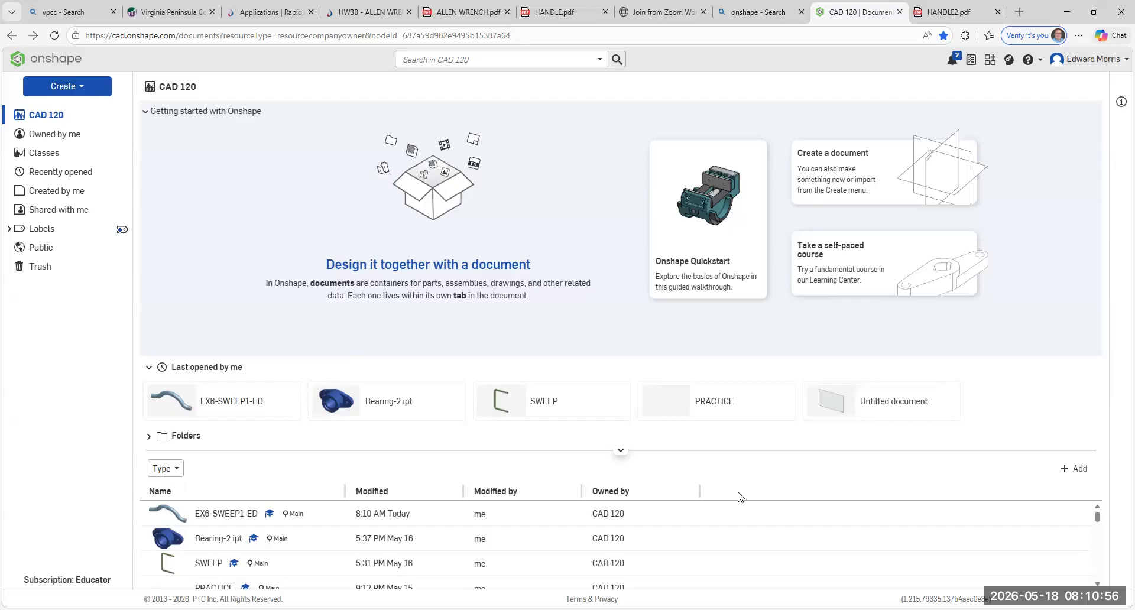
scroll(775, 538, down, 3)
scroll(839, 553, down, 1)
scroll(840, 550, up, 3)
scroll(801, 538, down, 5)
scroll(803, 538, down, 8)
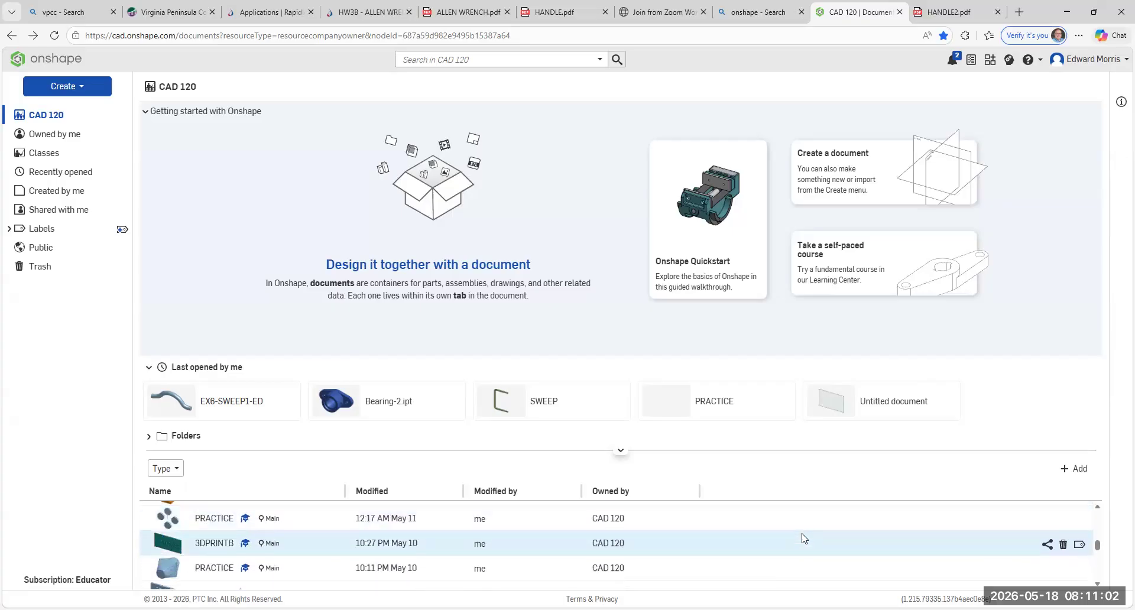
scroll(802, 538, down, 10)
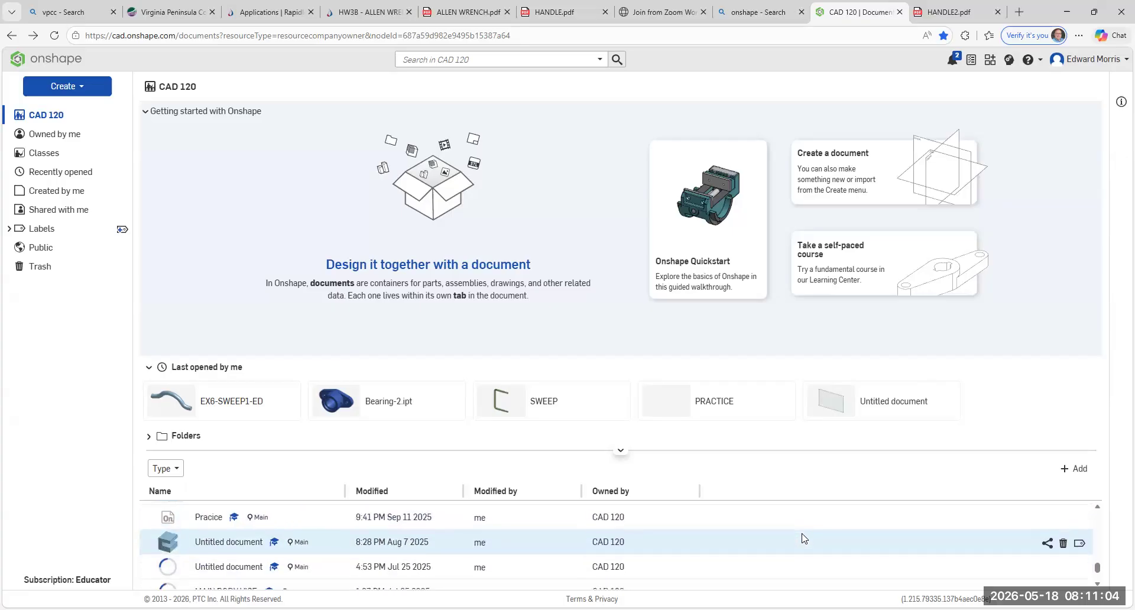
scroll(804, 538, down, 3)
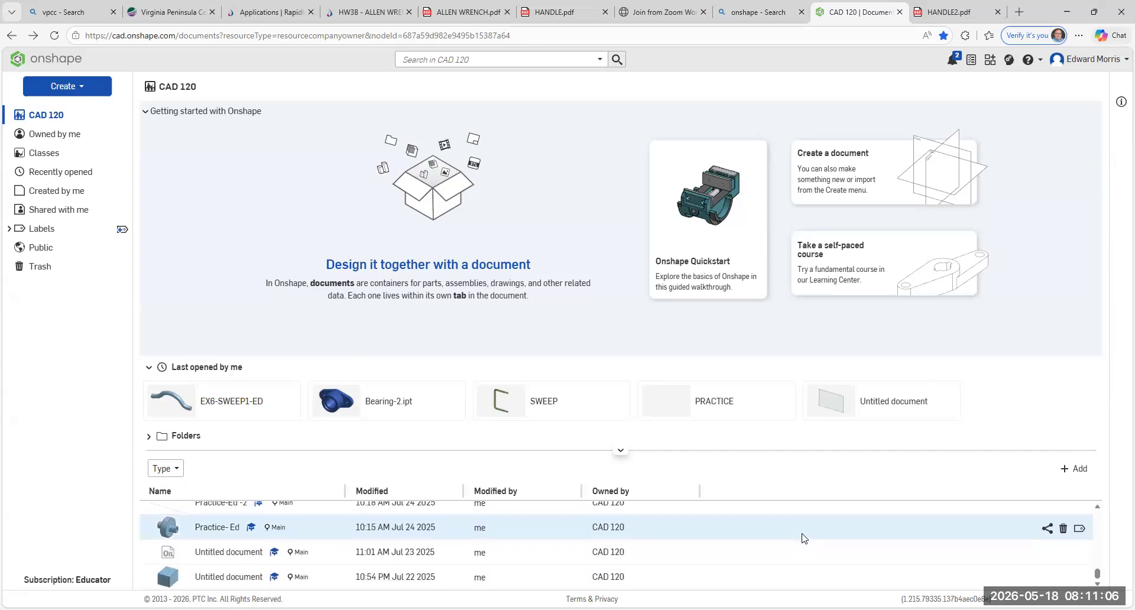
scroll(802, 538, up, 15)
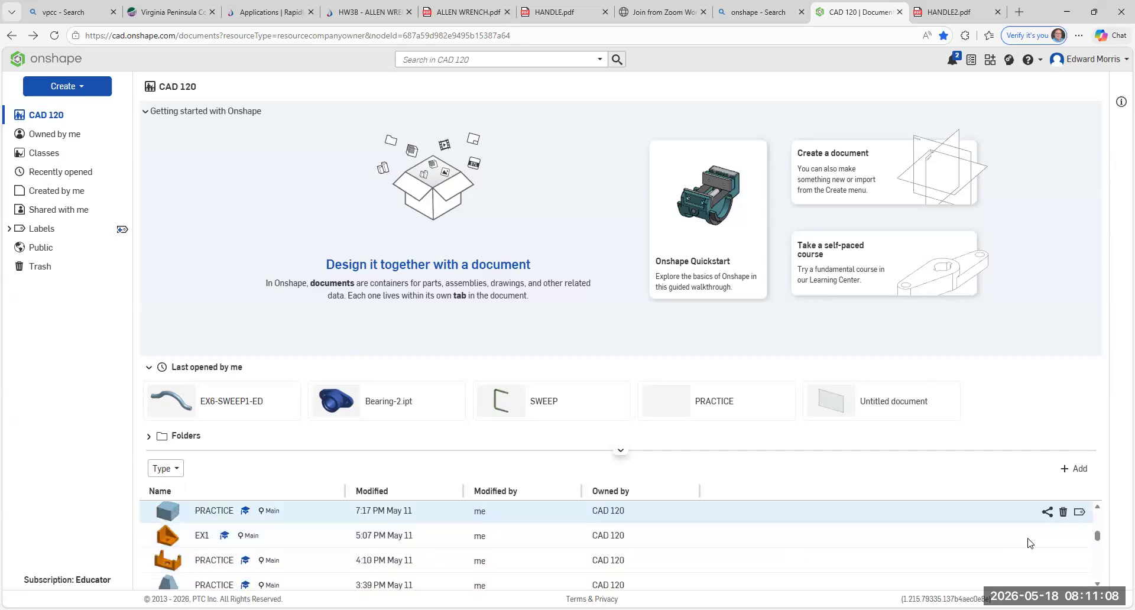
drag(1097, 529, 1097, 515)
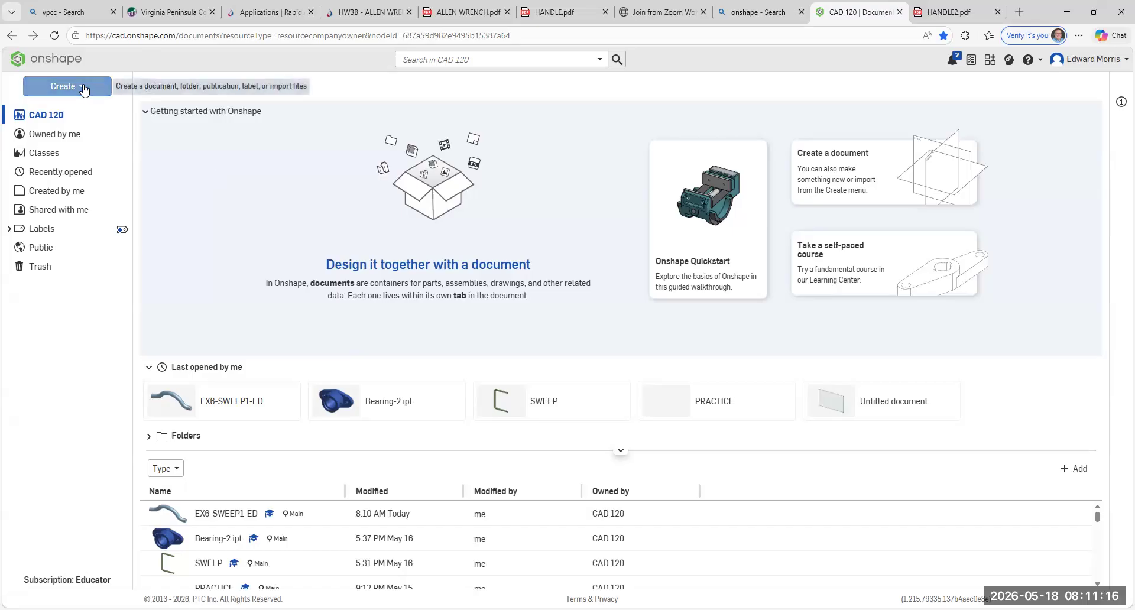
- Create a new document named "EX7-ALLEN _WRENCH-ED" in CAD 120
click(65, 86)
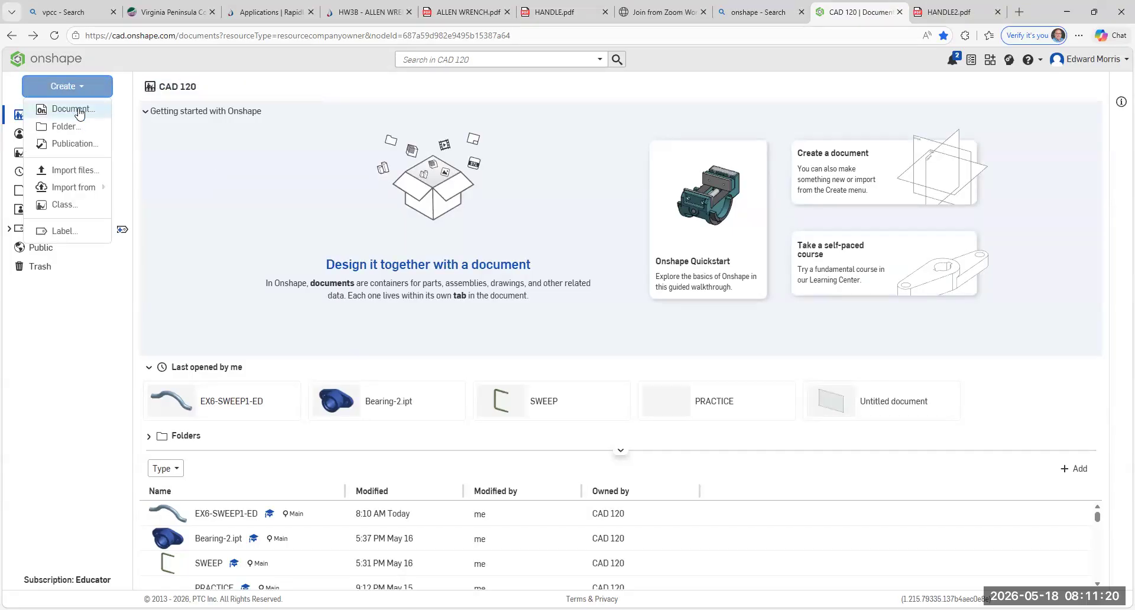
click(78, 109)
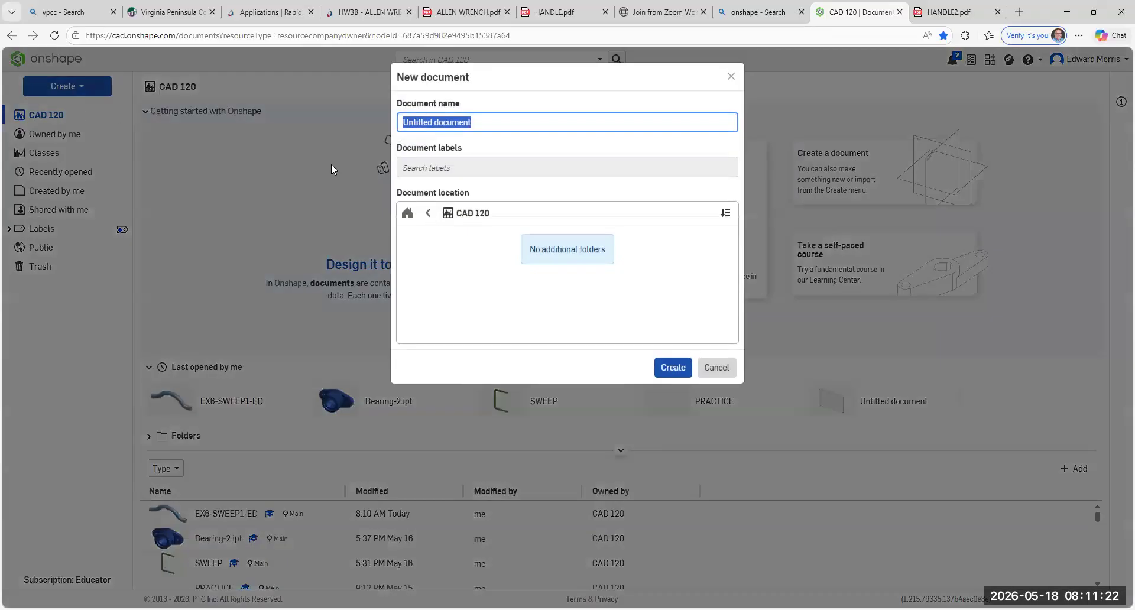
key(BackSpace)
text(EX)
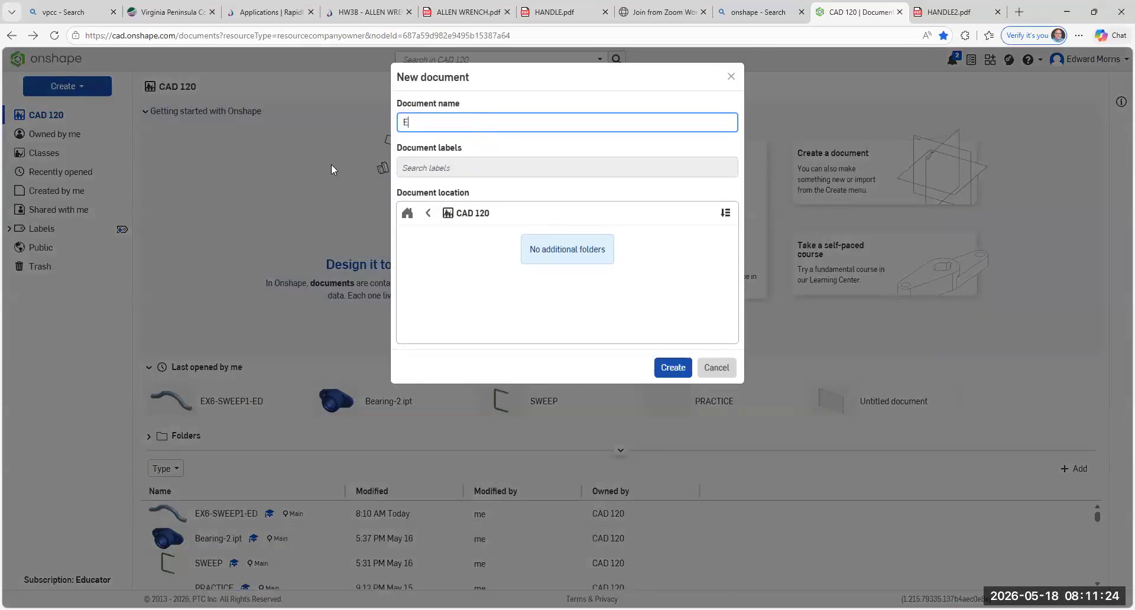
text(7-ALLEN WRENC)
key(BackSpace)
key(BackSpace)
key(BackSpace)
key(BackSpace)
key(BackSpace)
text(_AWRENCE)
key(BackSpace)
key(BackSpace)
text(CH-ED)
click(658, 369)
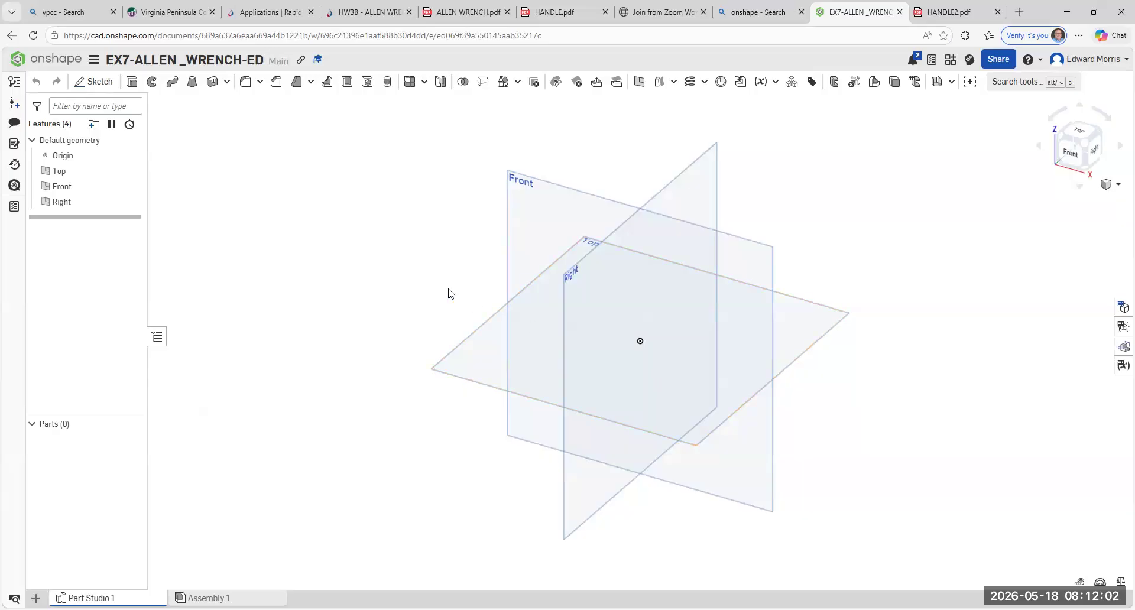
- Set the default length unit of the new document's workspace to inch
click(96, 63)
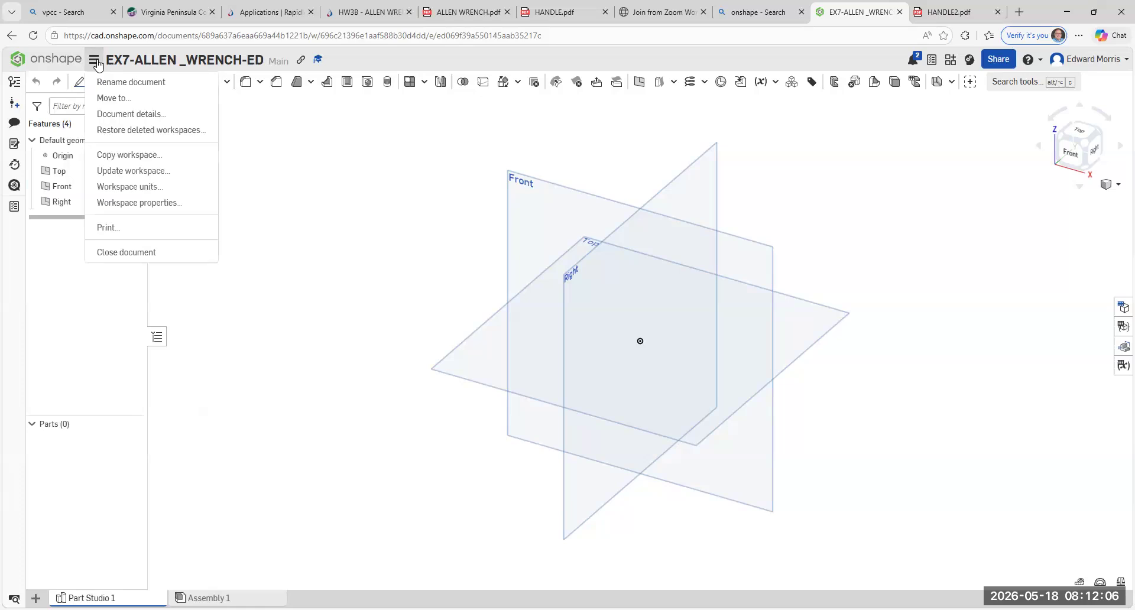
click(141, 188)
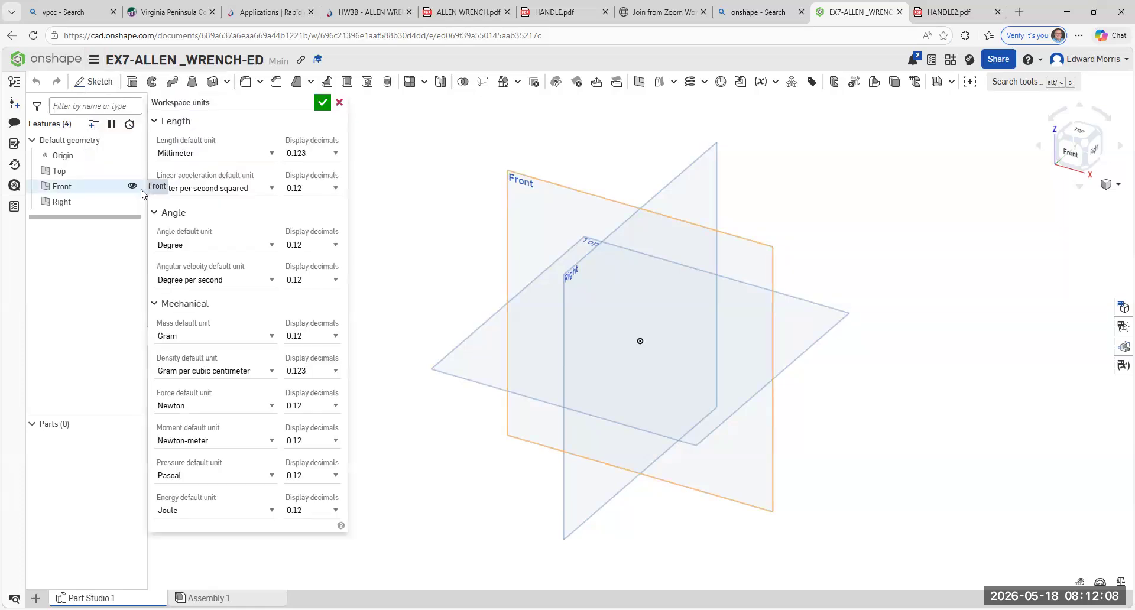
click(271, 153)
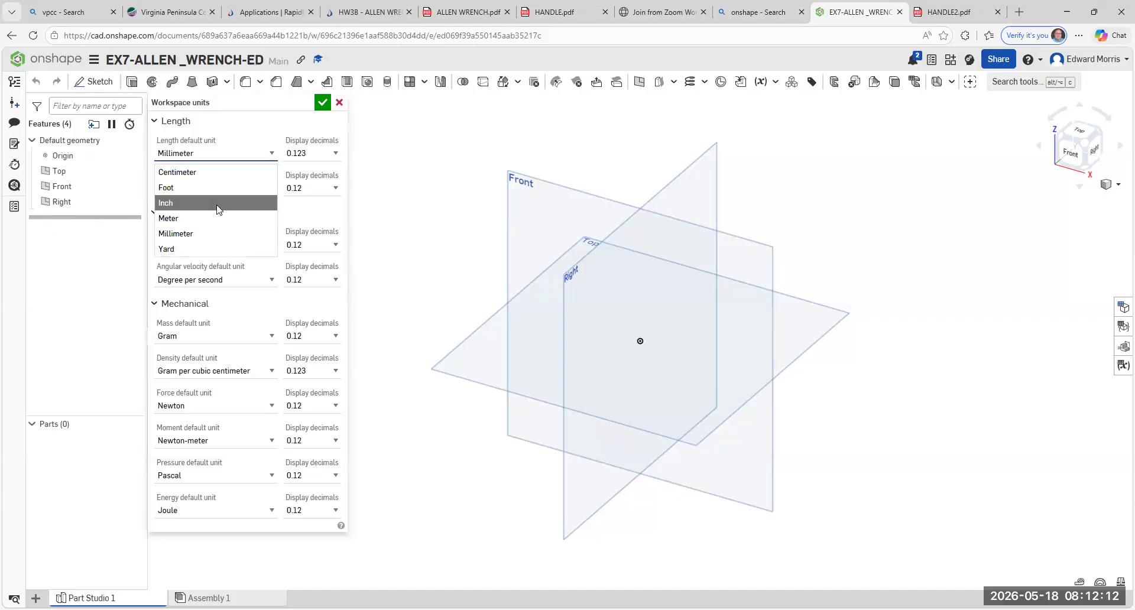
click(219, 203)
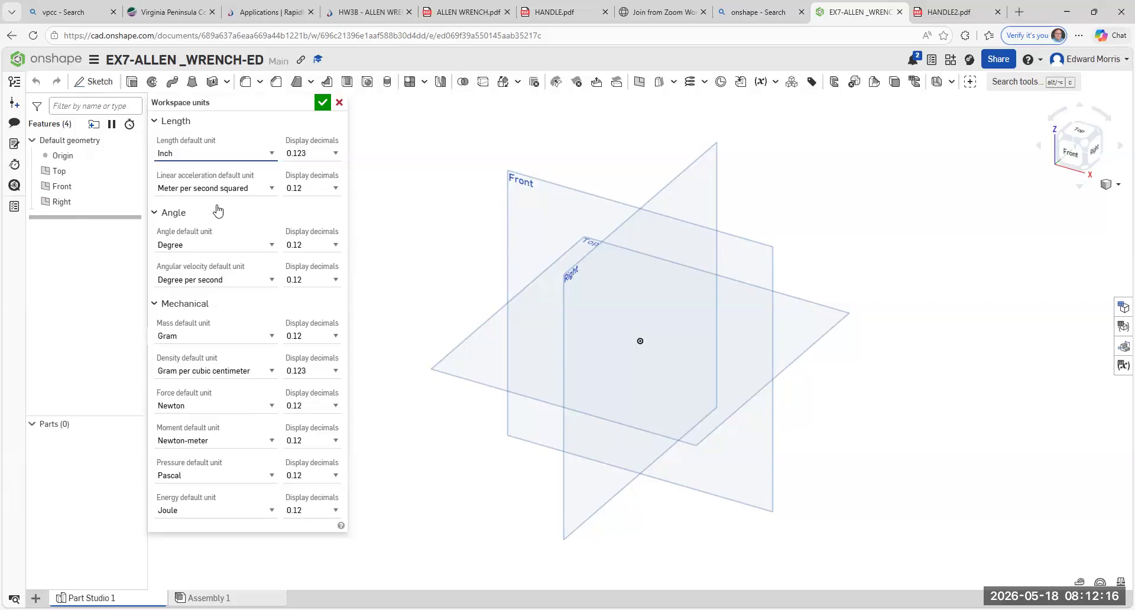
click(323, 103)
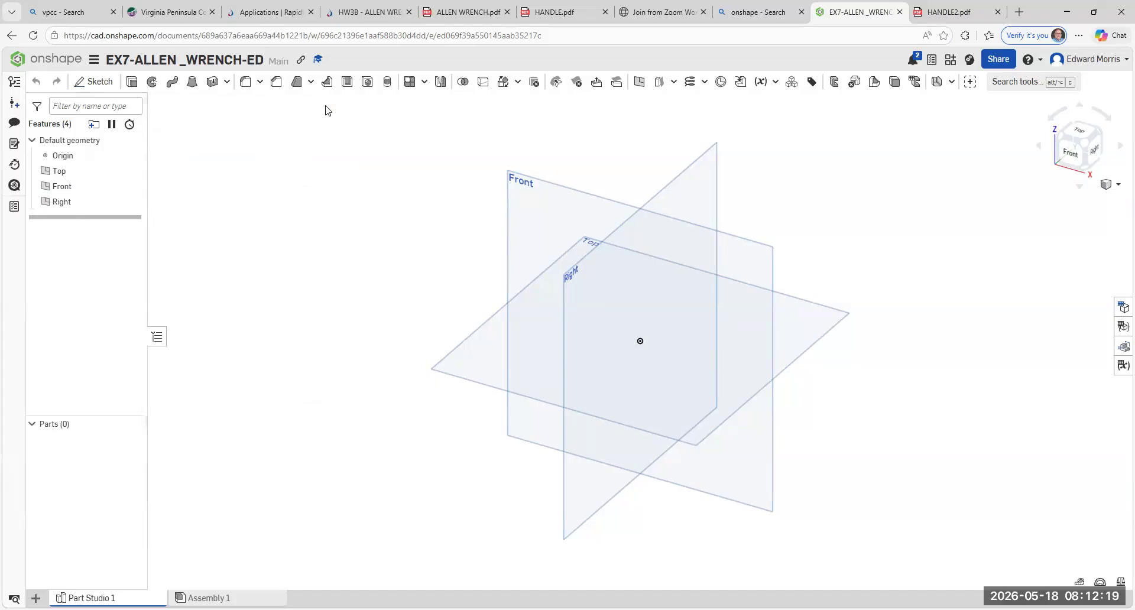
- Start a new sketch on the Front plane and view it face-on
click(99, 82)
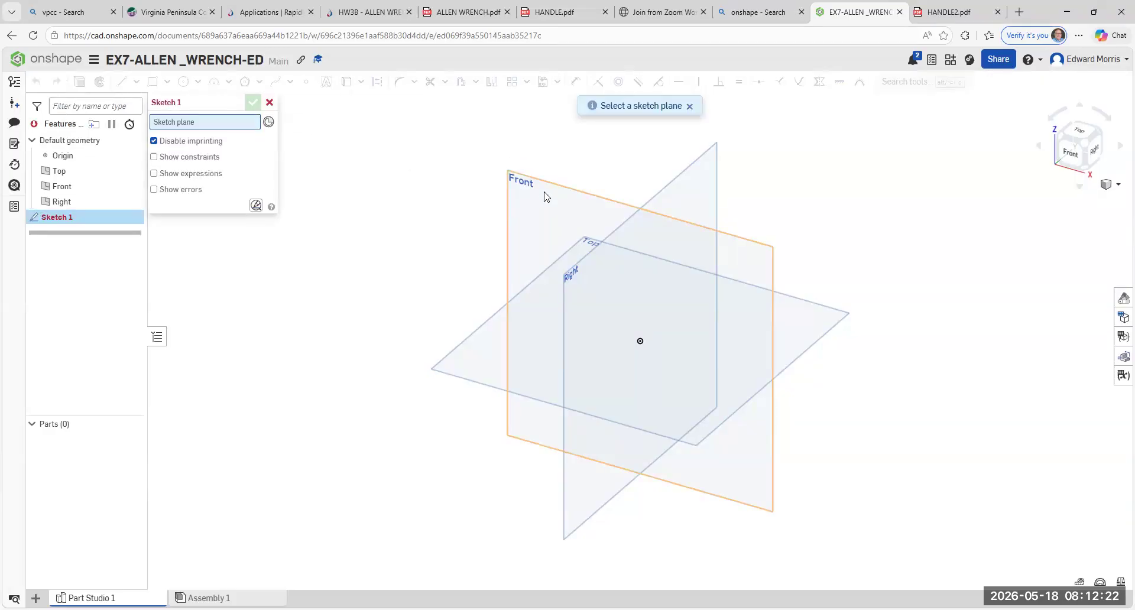
click(560, 190)
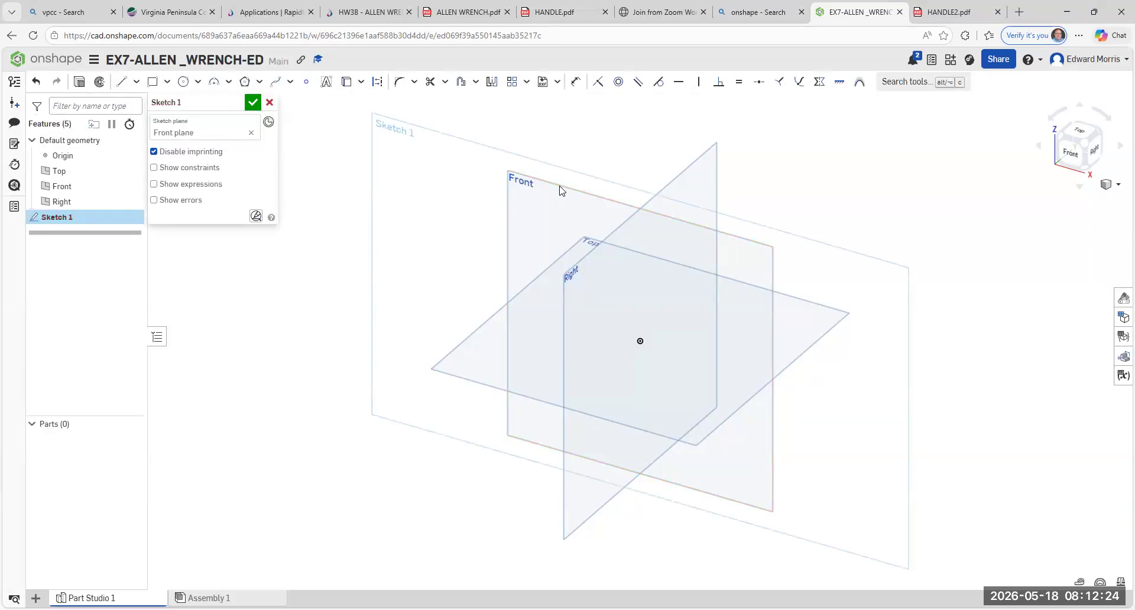
click(1075, 158)
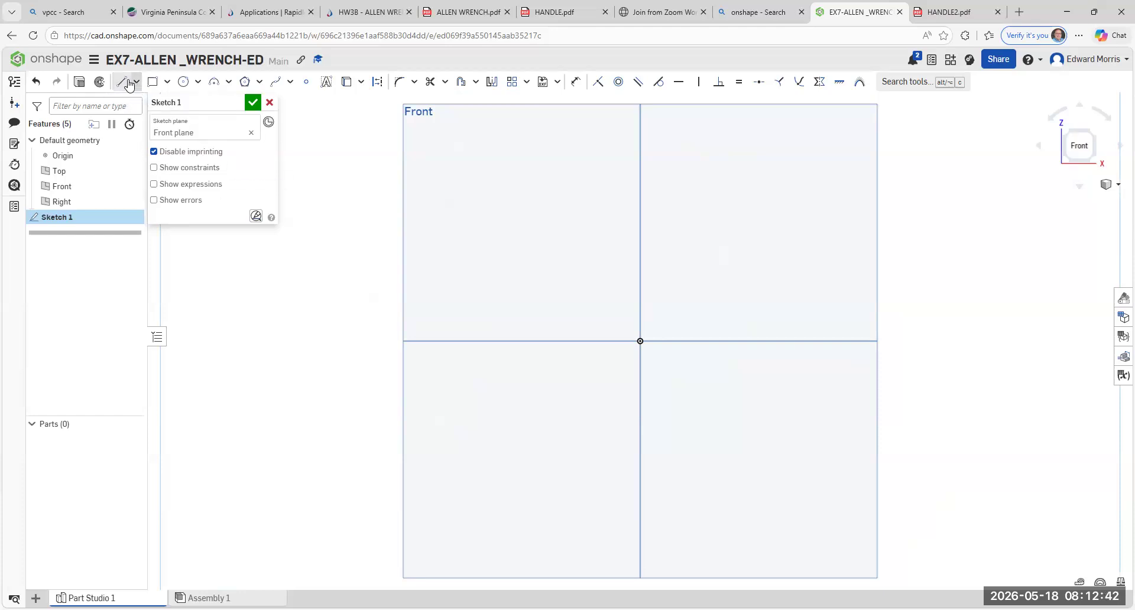
- Sketch a horizontal line running left from the origin and set its length to 3 in
click(124, 84)
click(641, 342)
click(476, 342)
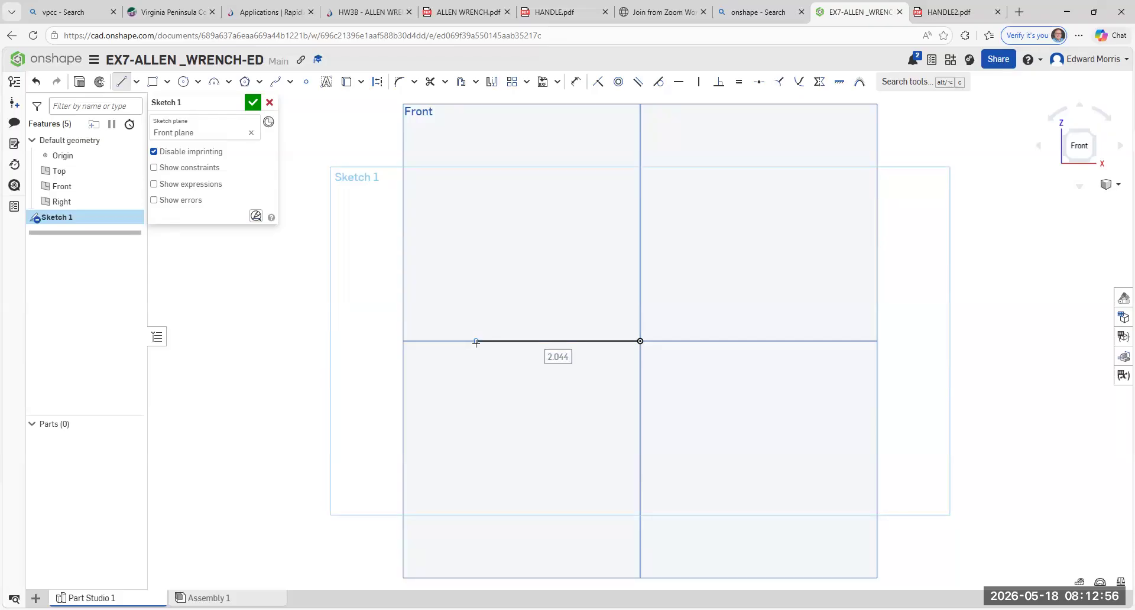
text(3)
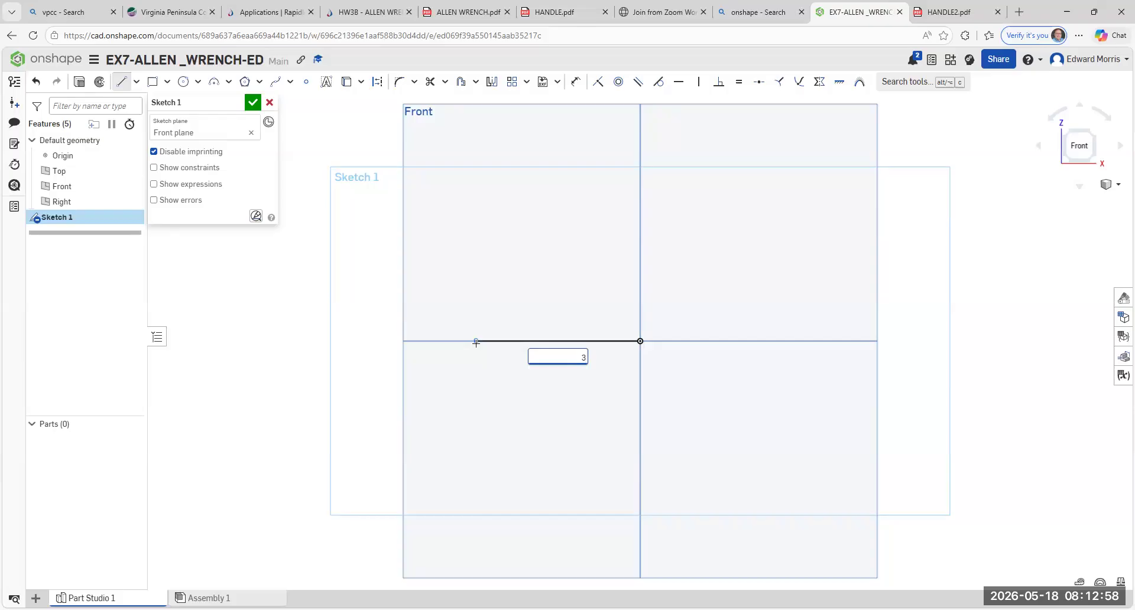
key(Return)
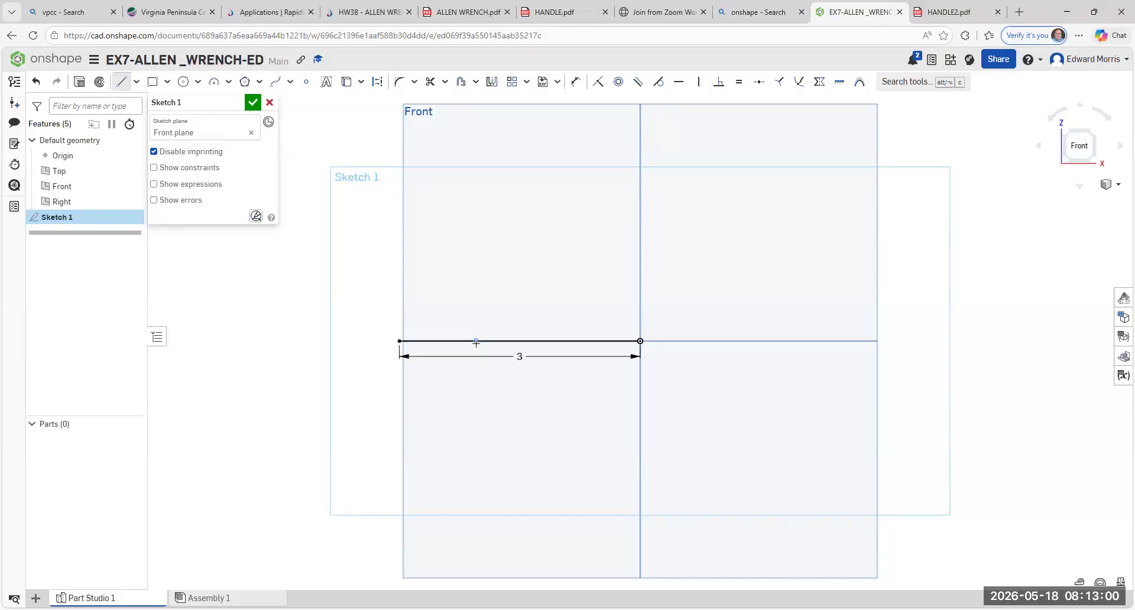
- Add a vertical line running down from the left end of the horizontal line, 5 in long, and end the line chain
scroll(476, 342, down, 3)
scroll(424, 489, down, 3)
scroll(423, 490, up, 3)
scroll(421, 496, down, 3)
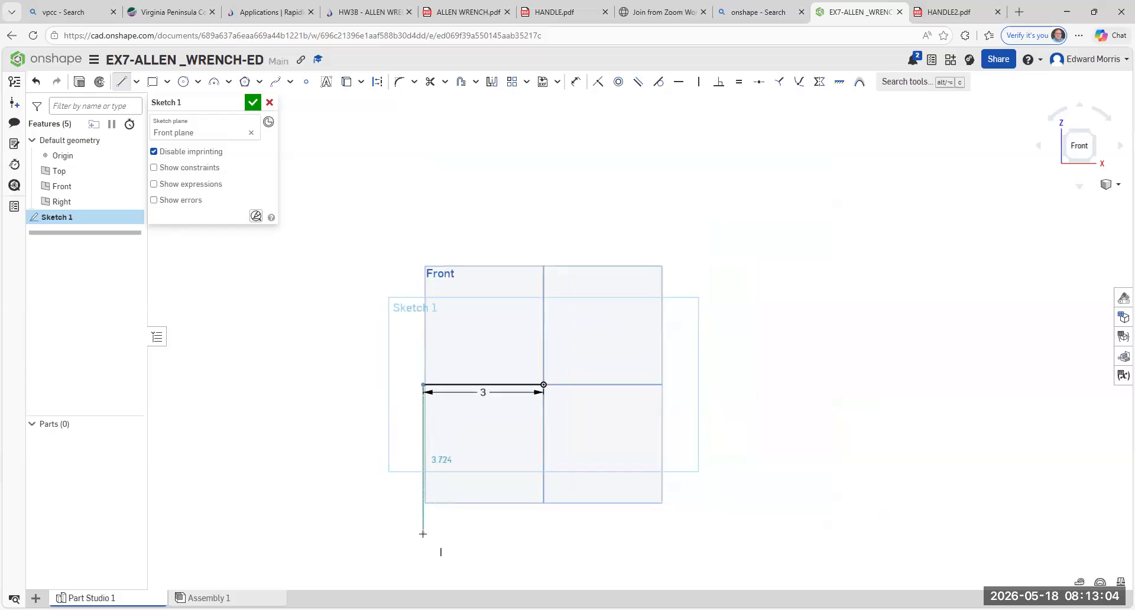
scroll(422, 534, up, 3)
scroll(423, 535, down, 1)
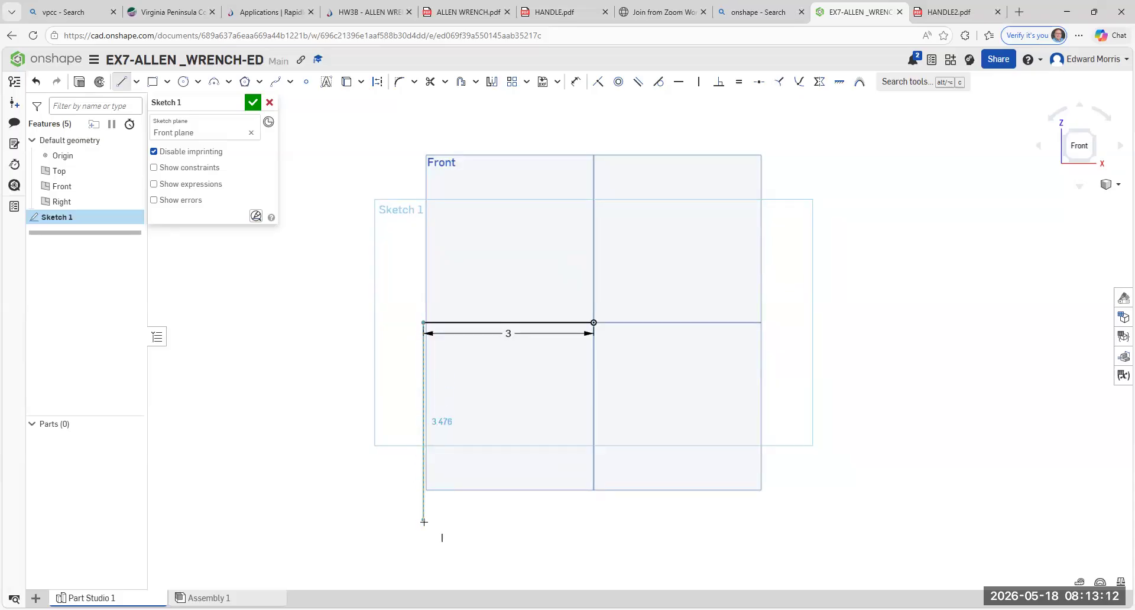
click(424, 522)
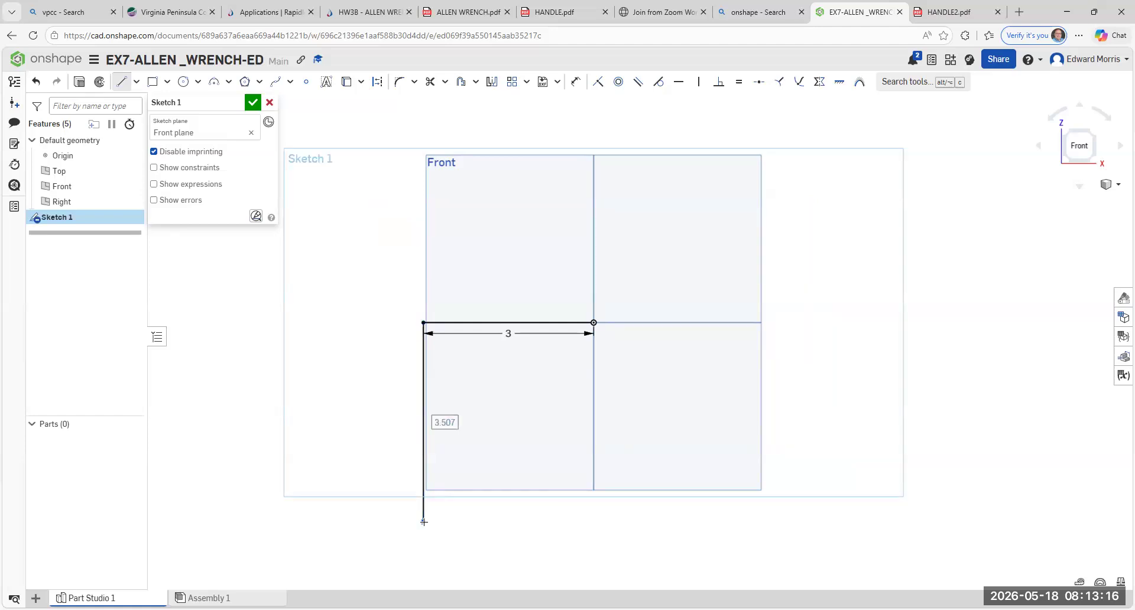
text(5)
key(Return)
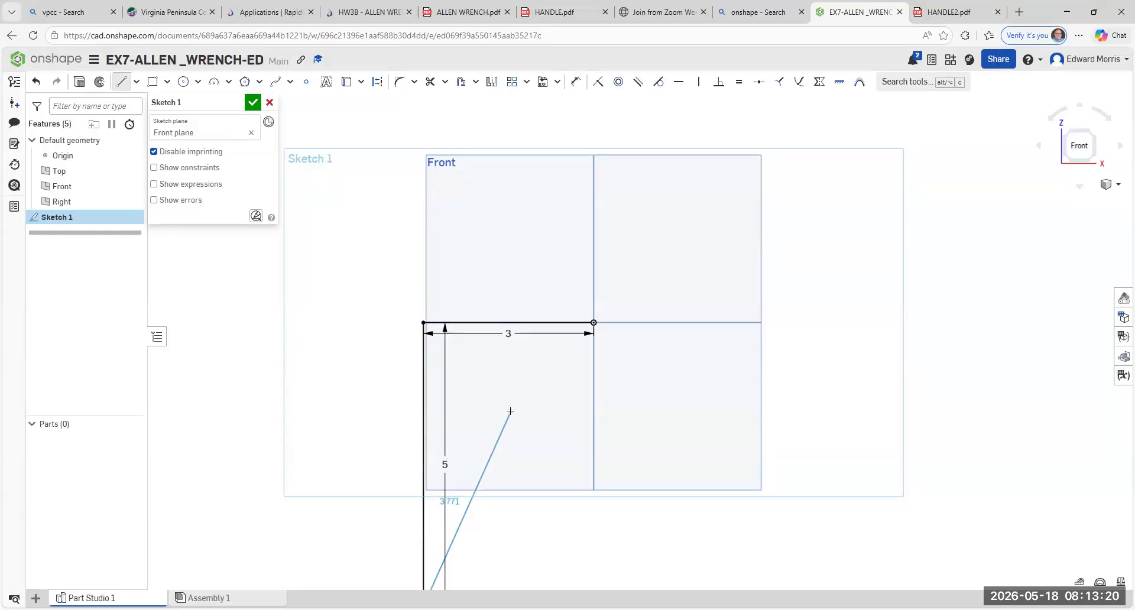
key(Escape)
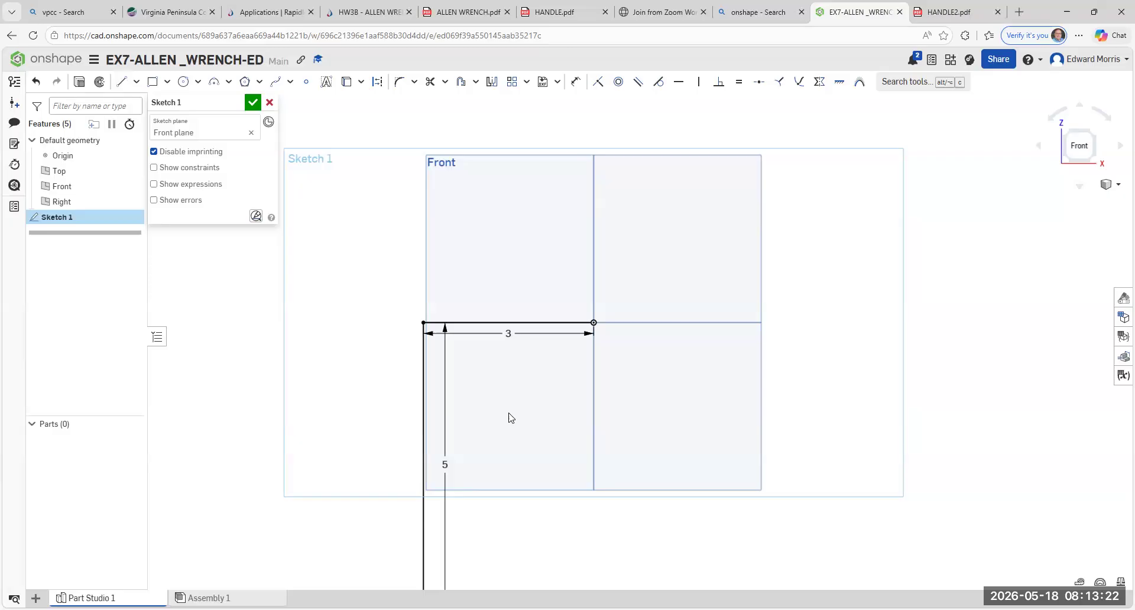
- Fillet the corner between the horizontal and vertical lines with a 0.75 in radius
scroll(508, 414, down, 2)
scroll(509, 413, down, 1)
scroll(510, 422, up, 2)
scroll(517, 452, down, 5)
scroll(518, 453, up, 3)
scroll(518, 456, down, 2)
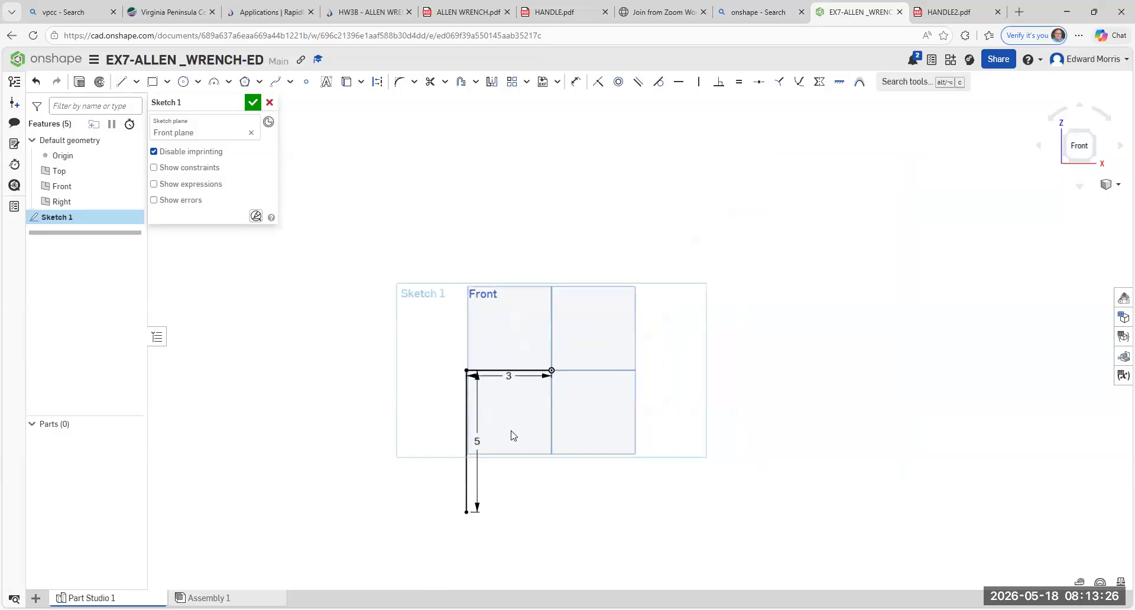
mouse_move(512, 431)
middle_down()
mouse_move(577, 337)
mouse_move(506, 412)
mouse_move(536, 376)
middle_up()
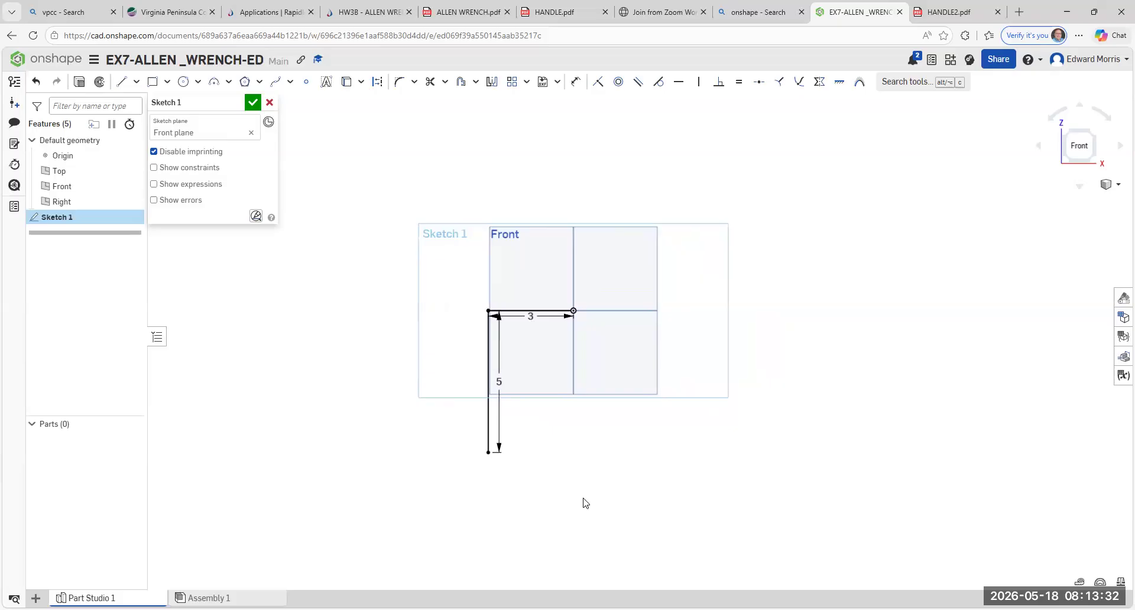
scroll(466, 317, down, 3)
scroll(471, 319, up, 6)
scroll(471, 319, up, 3)
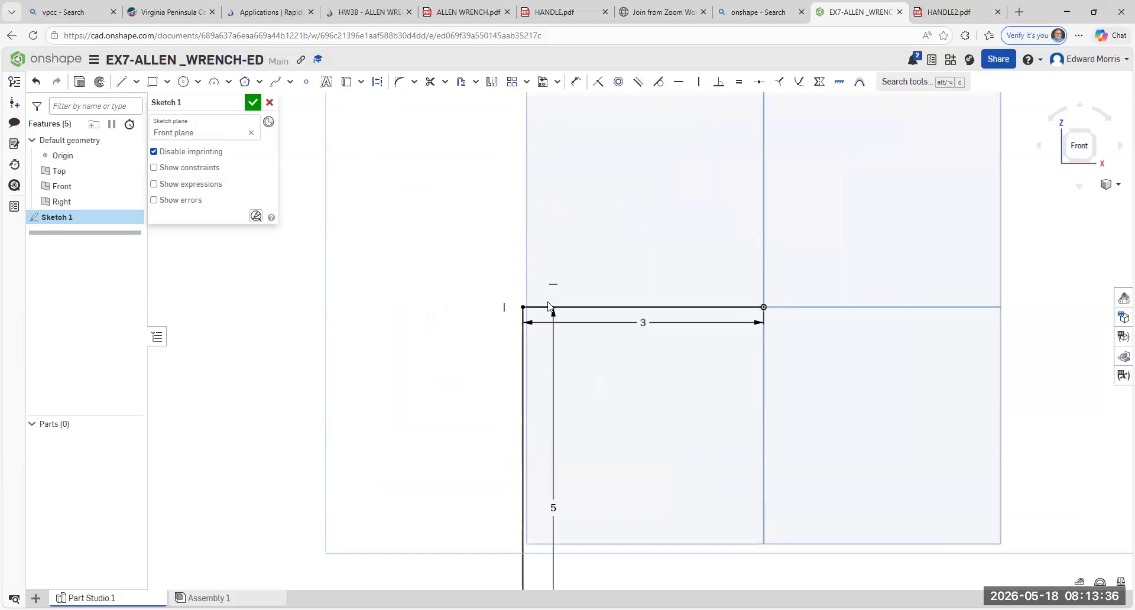
scroll(426, 347, down, 2)
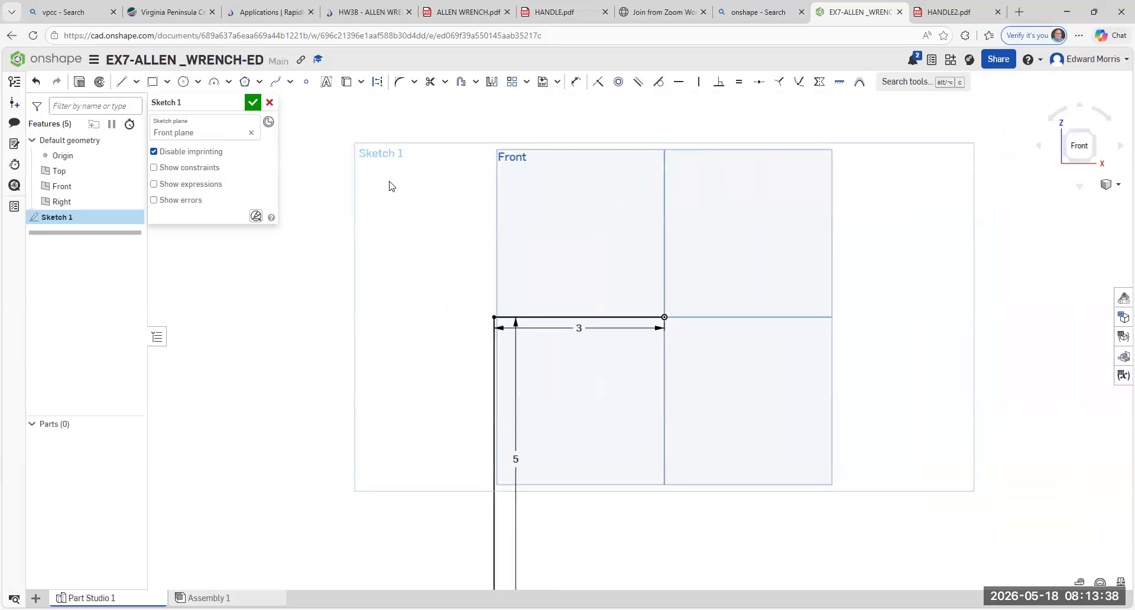
click(413, 82)
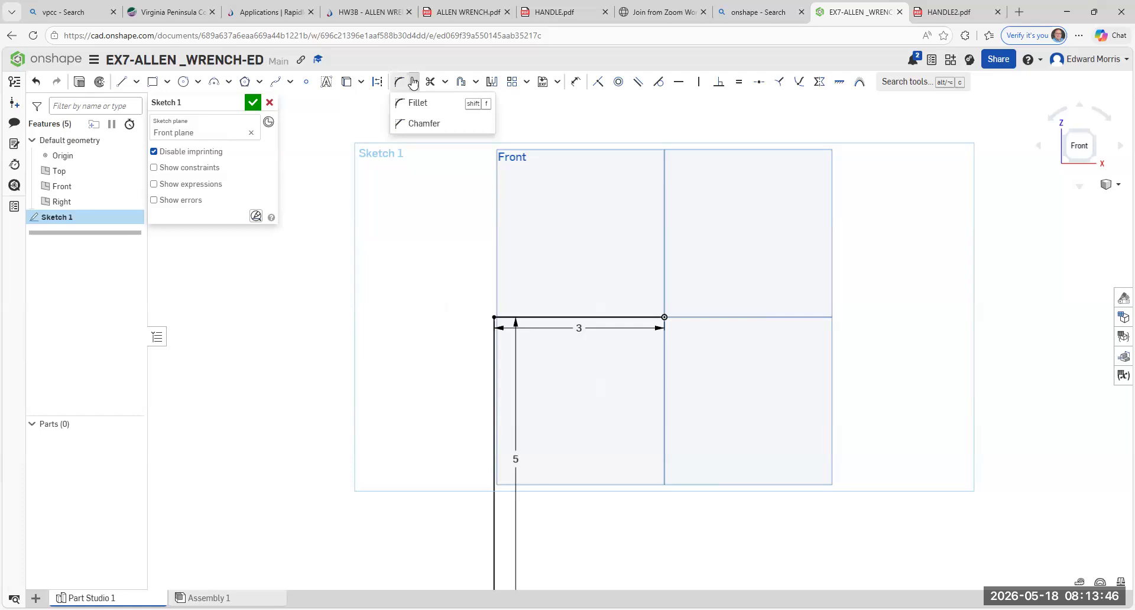
click(414, 102)
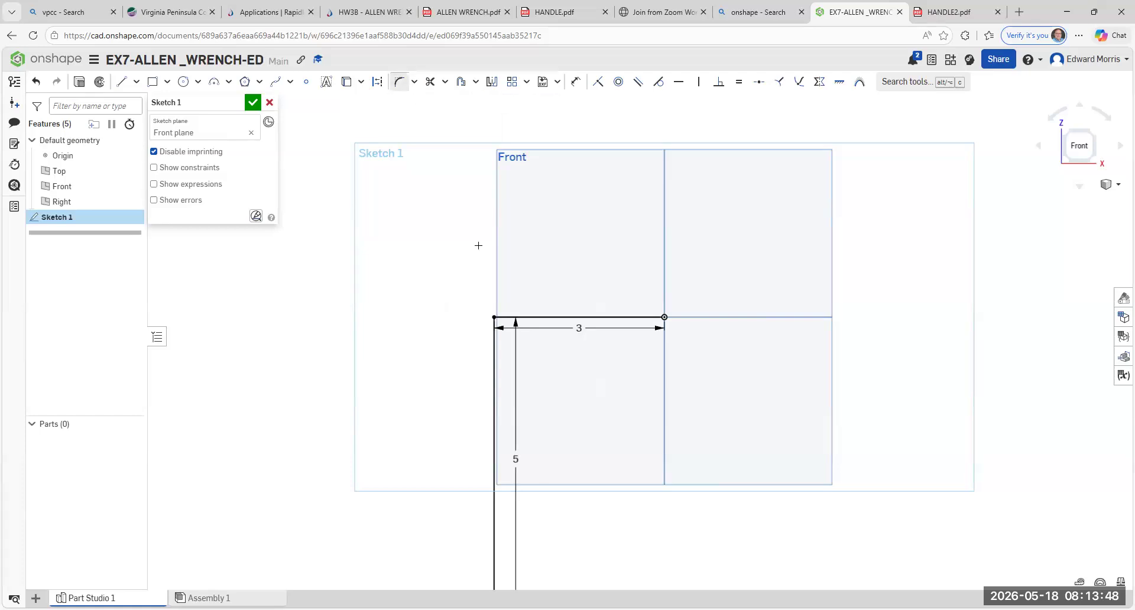
click(544, 318)
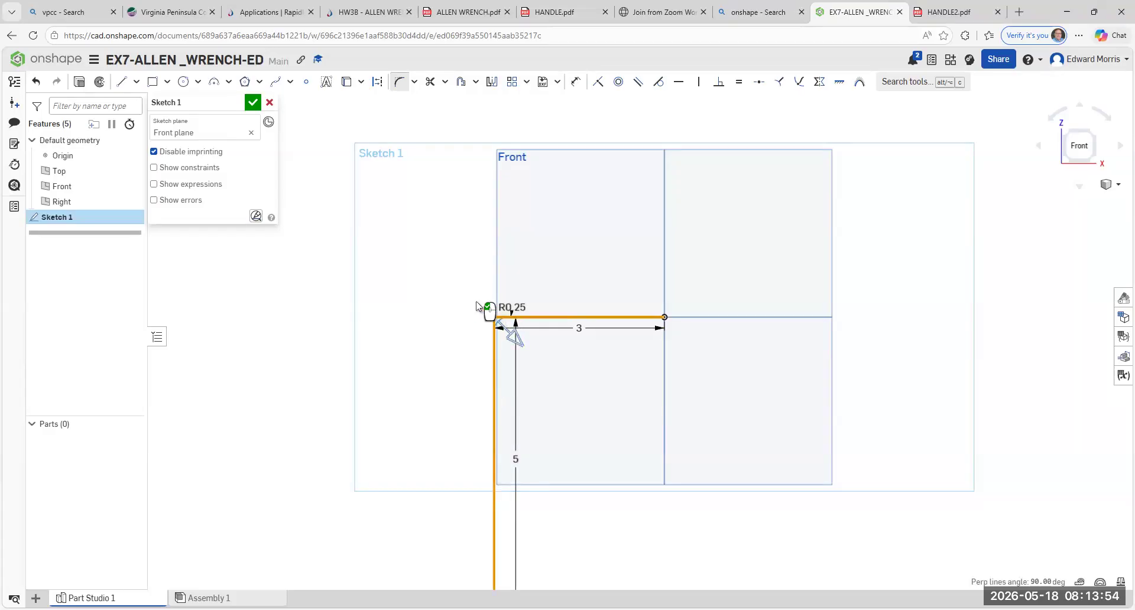
click(505, 318)
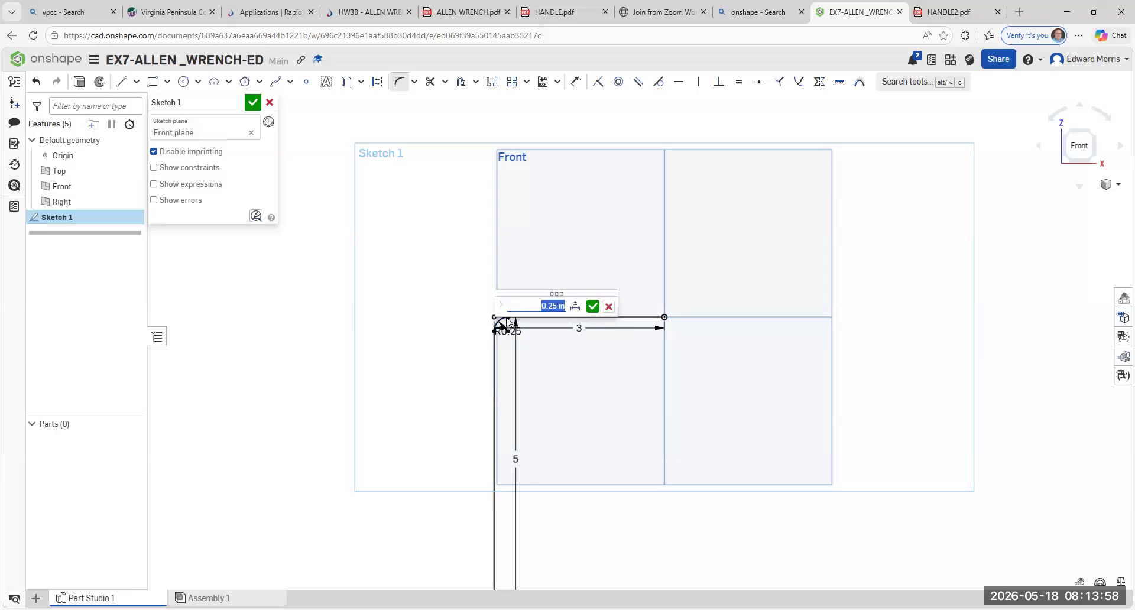
text(.75)
click(592, 306)
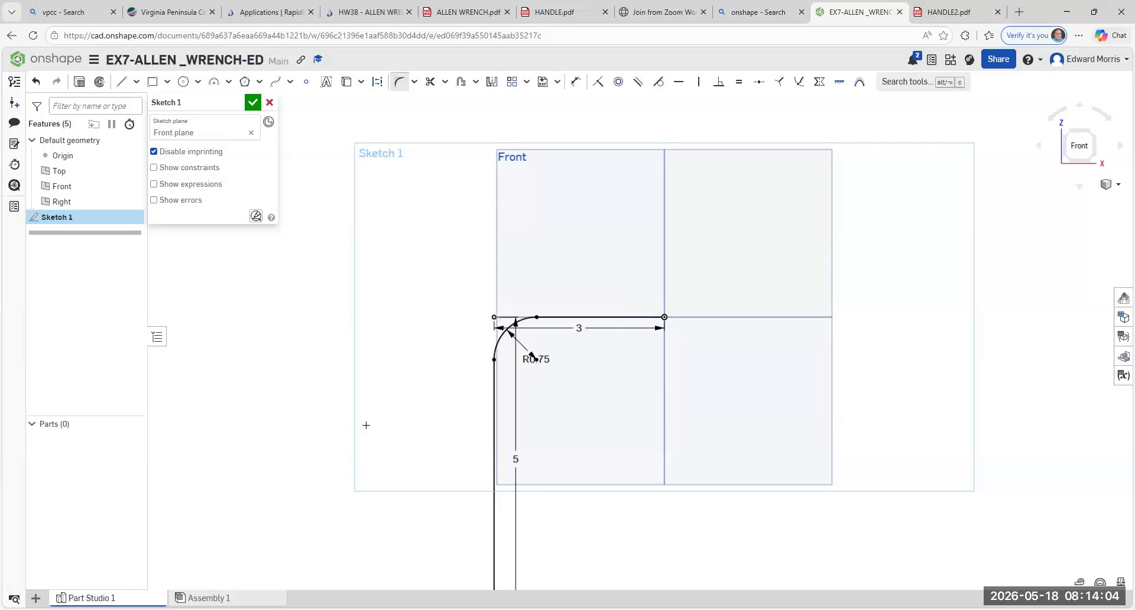
- Check the filleted L-shaped path and finish its sketch
scroll(433, 423, up, 3)
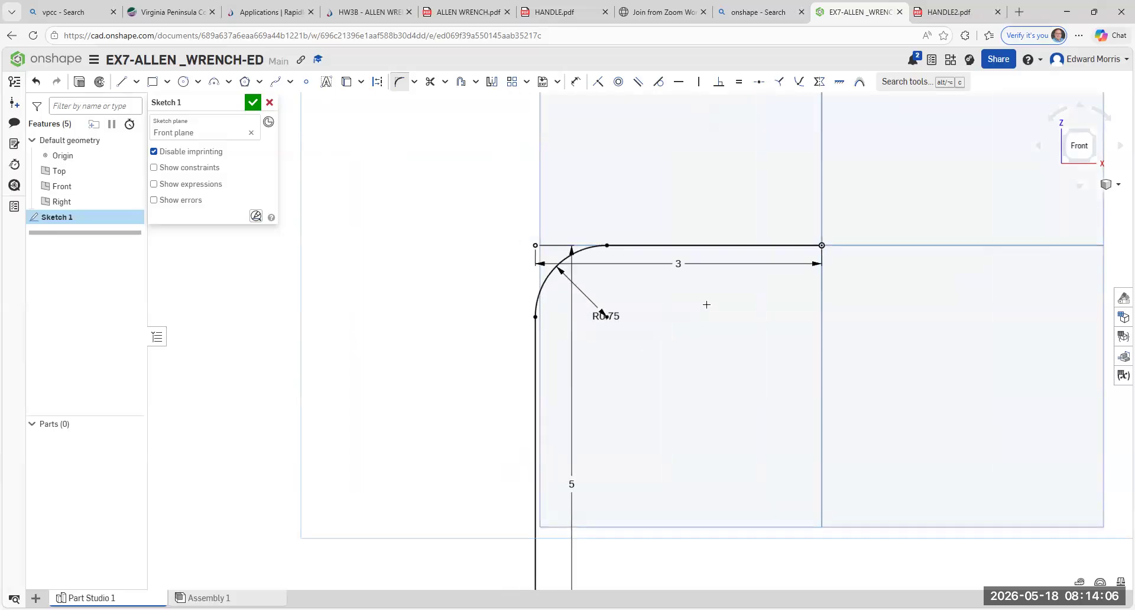
scroll(704, 304, up, 2)
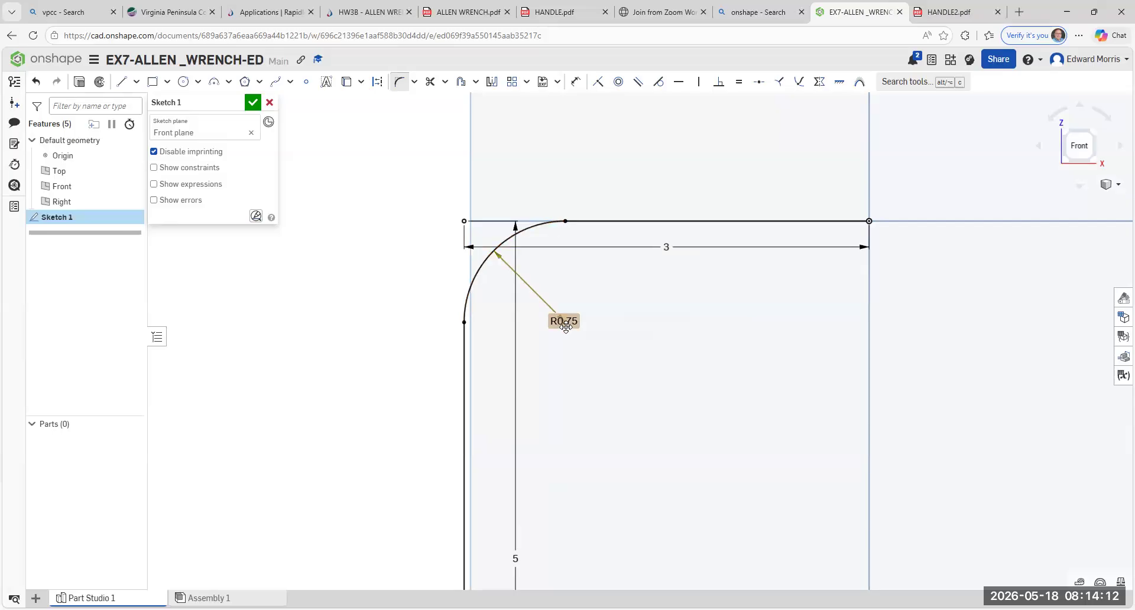
scroll(552, 318, down, 5)
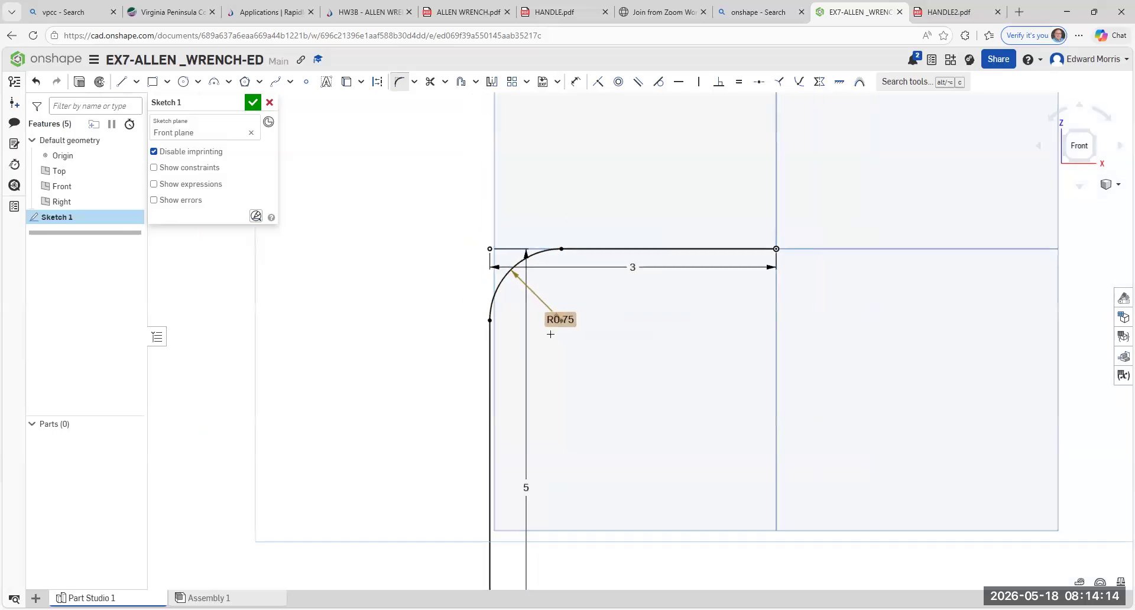
scroll(513, 565, up, 3)
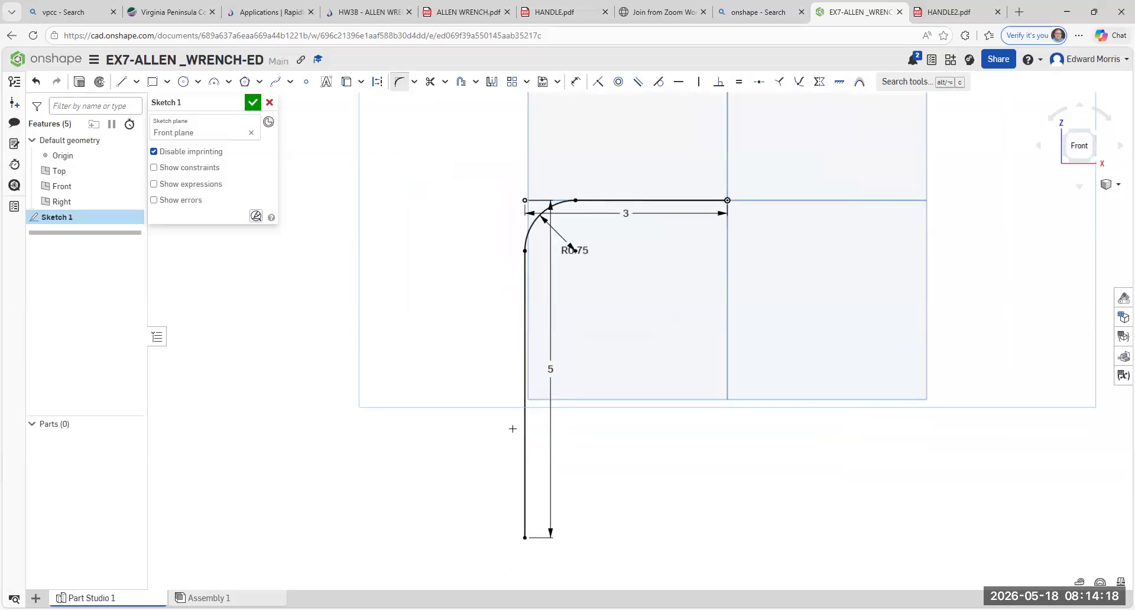
scroll(512, 429, down, 3)
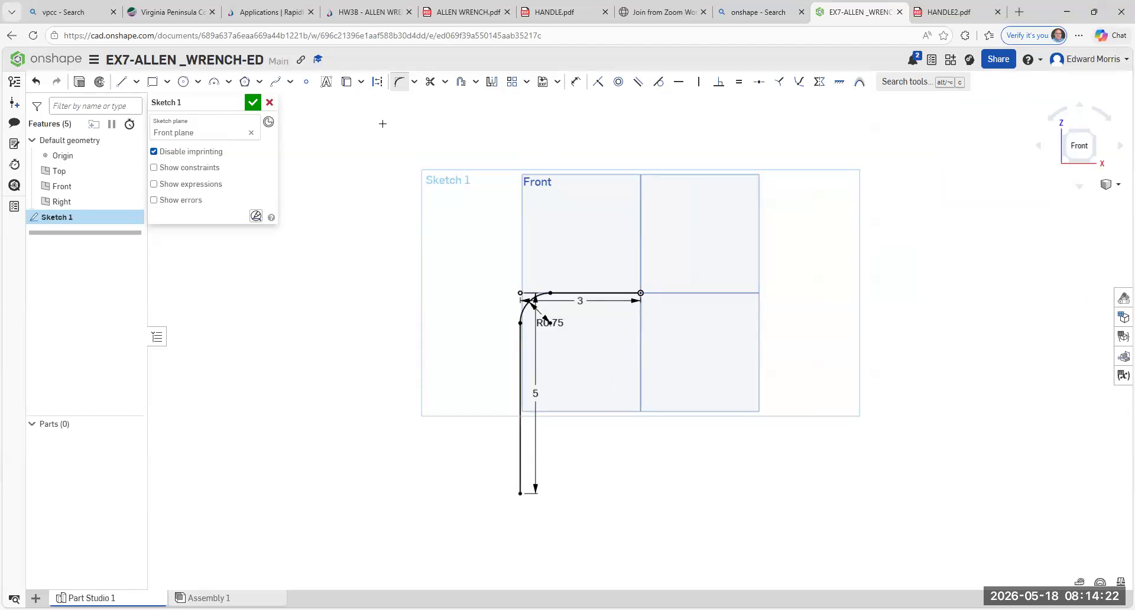
click(252, 105)
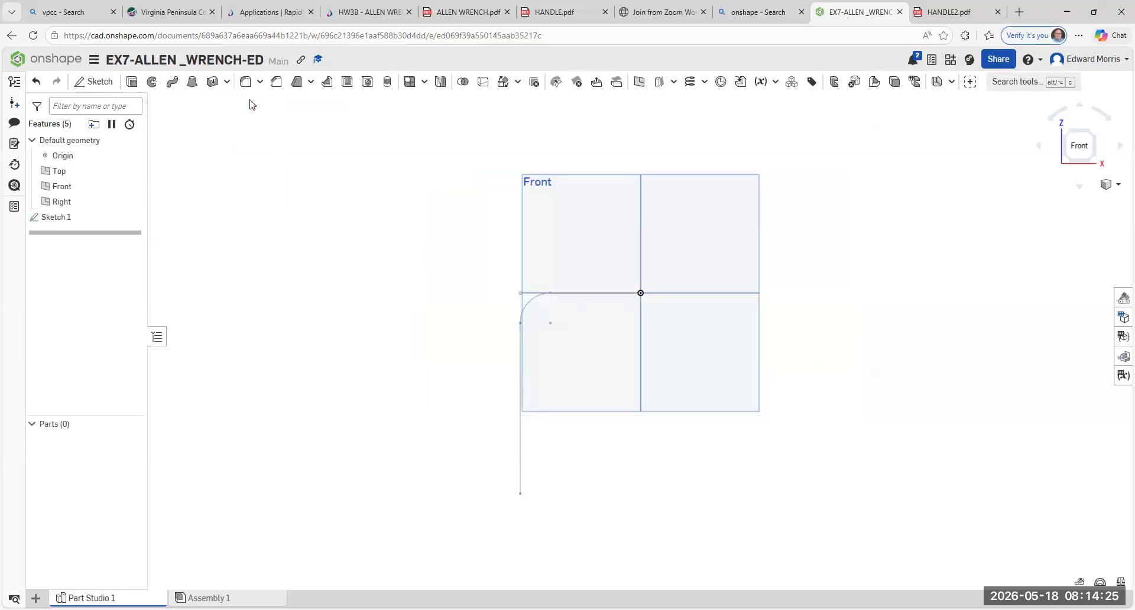
- Switch to an isometric view and start a new sketch on the Right plane
click(1093, 139)
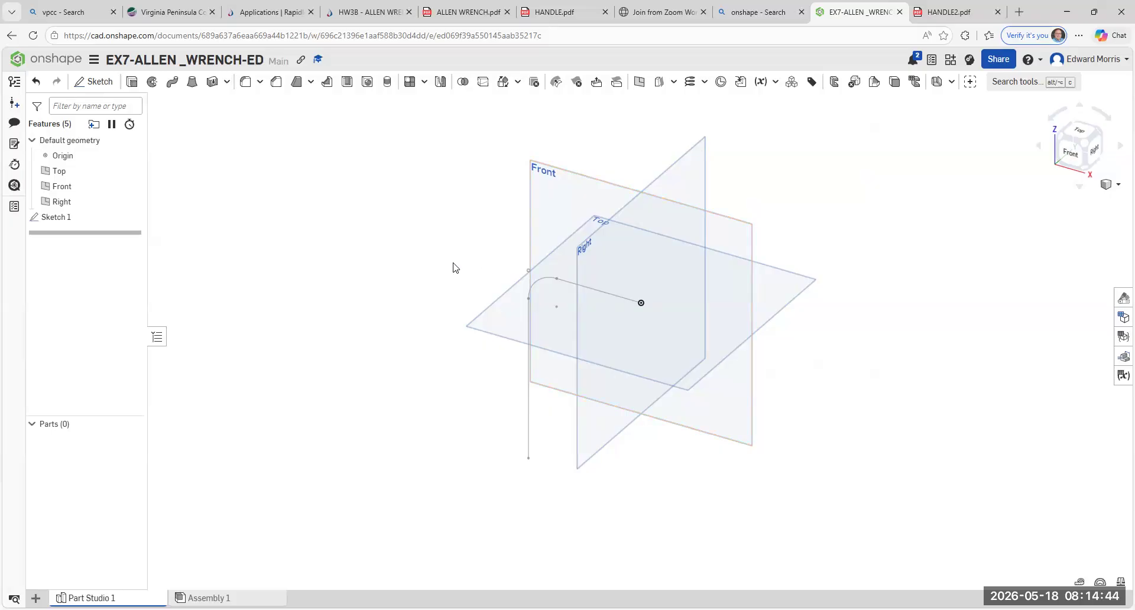
click(93, 84)
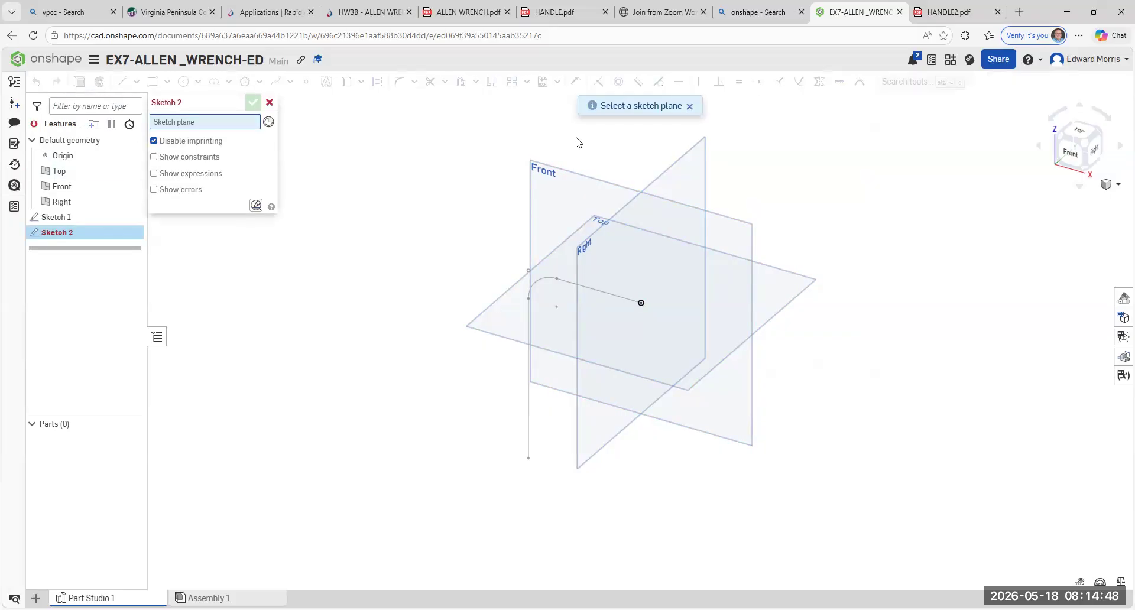
click(679, 166)
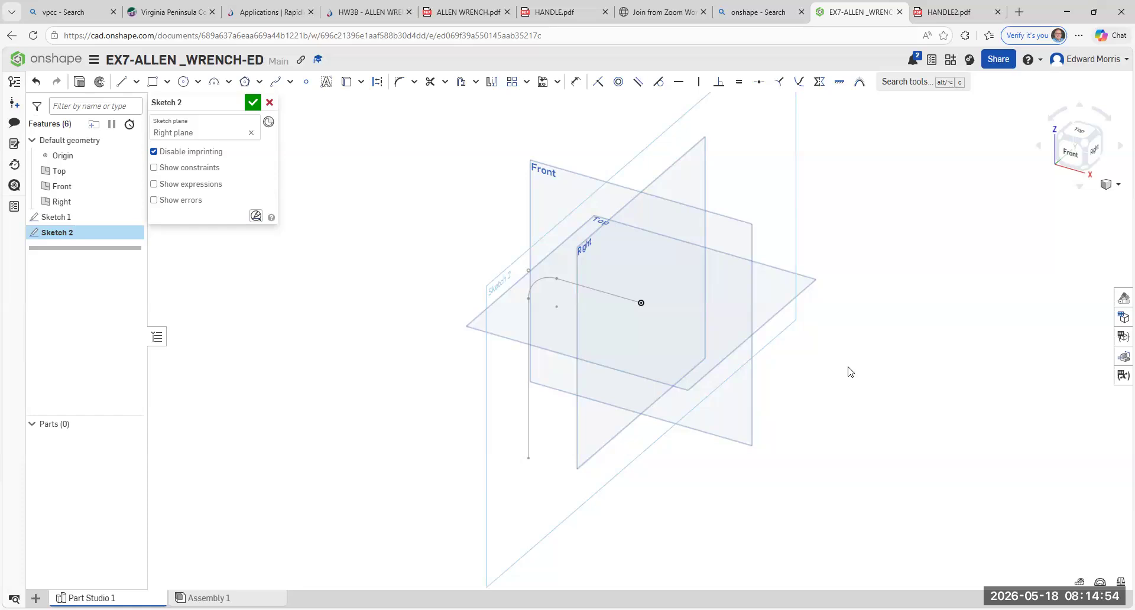
- Draw a six-sided inscribed polygon centred on the origin and set its circle diameter to 0.38 in
click(259, 82)
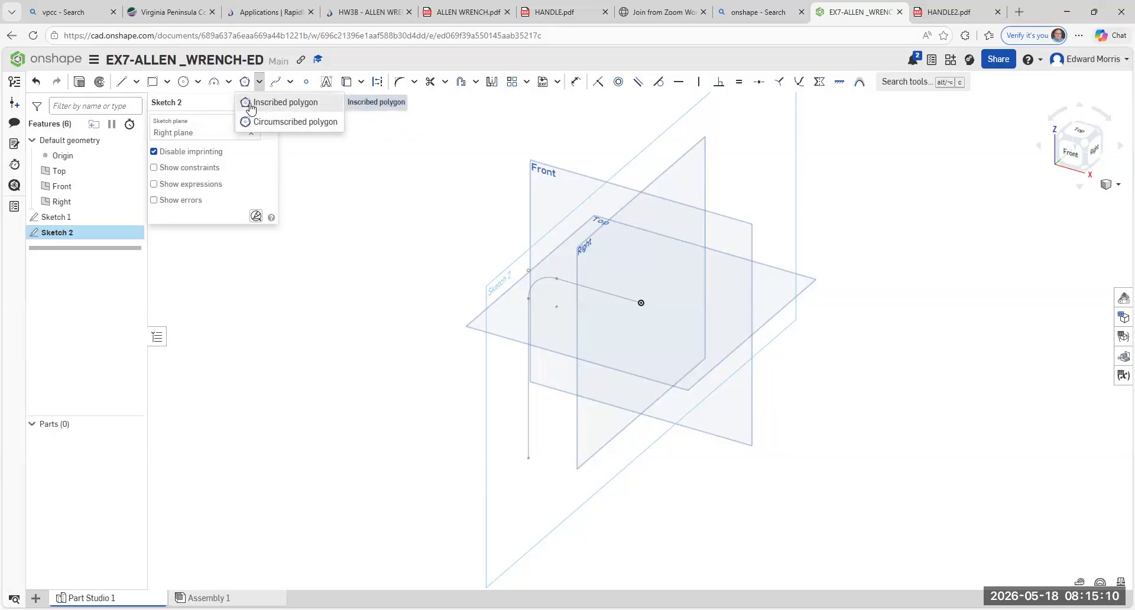
click(250, 105)
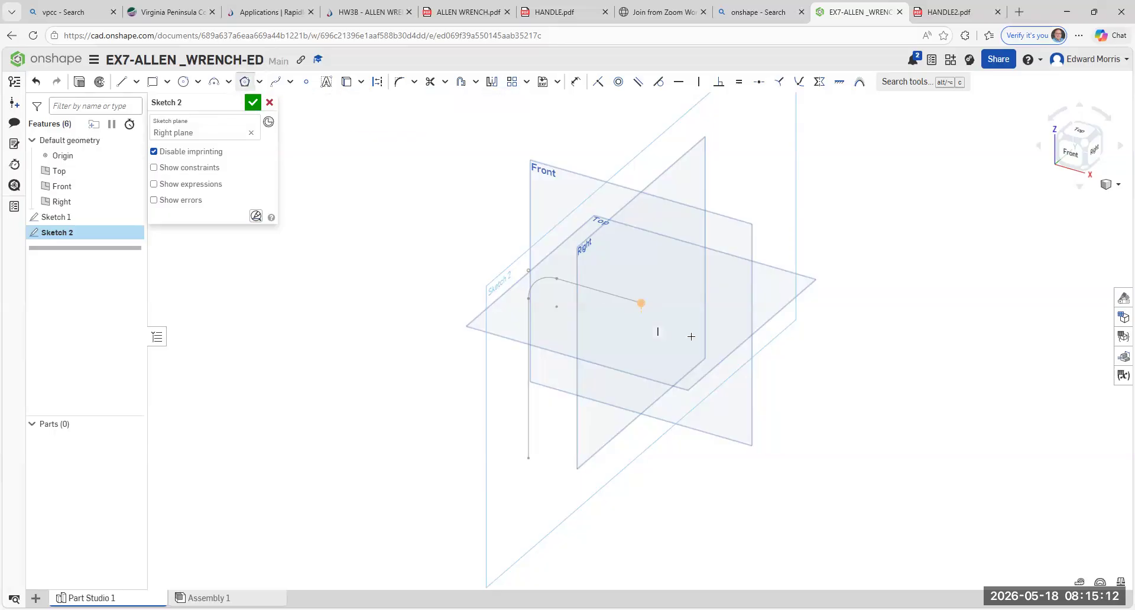
click(641, 303)
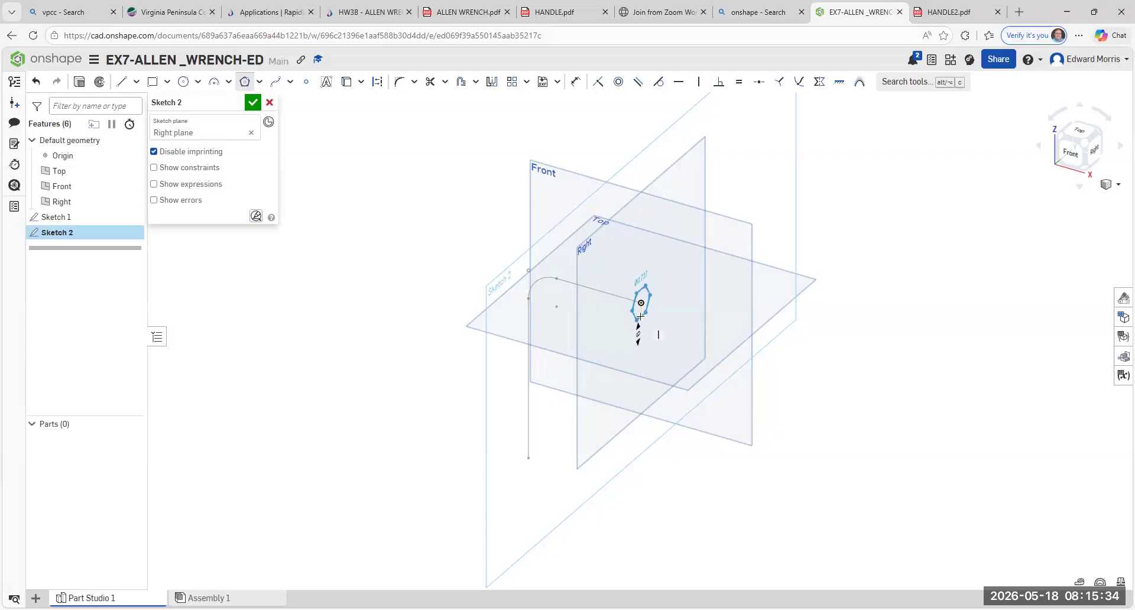
click(640, 317)
text(0.3)
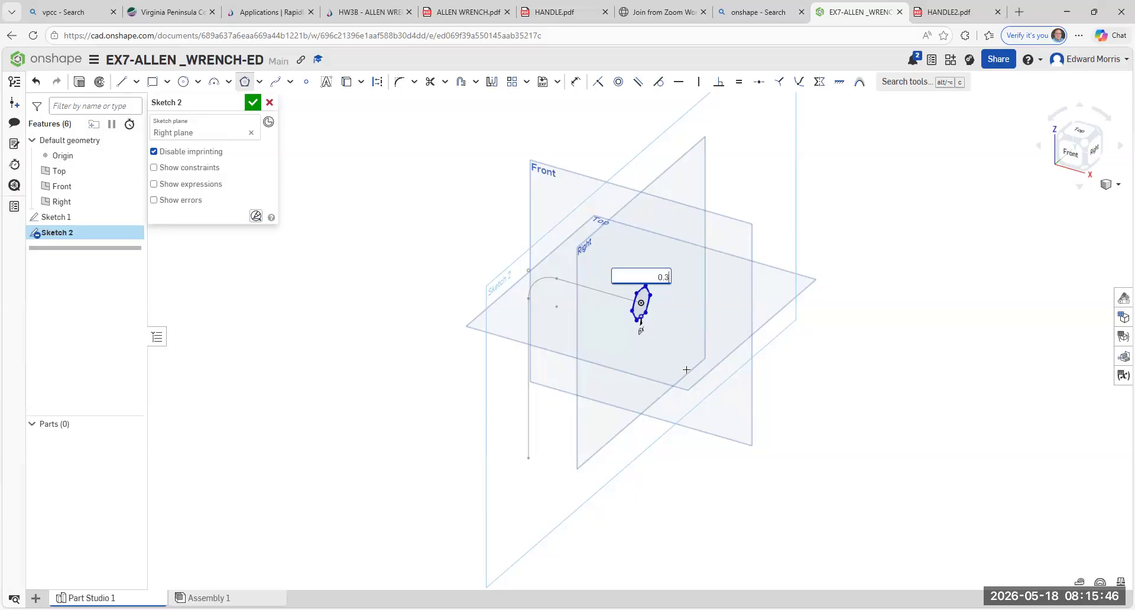
text(8)
key(Return)
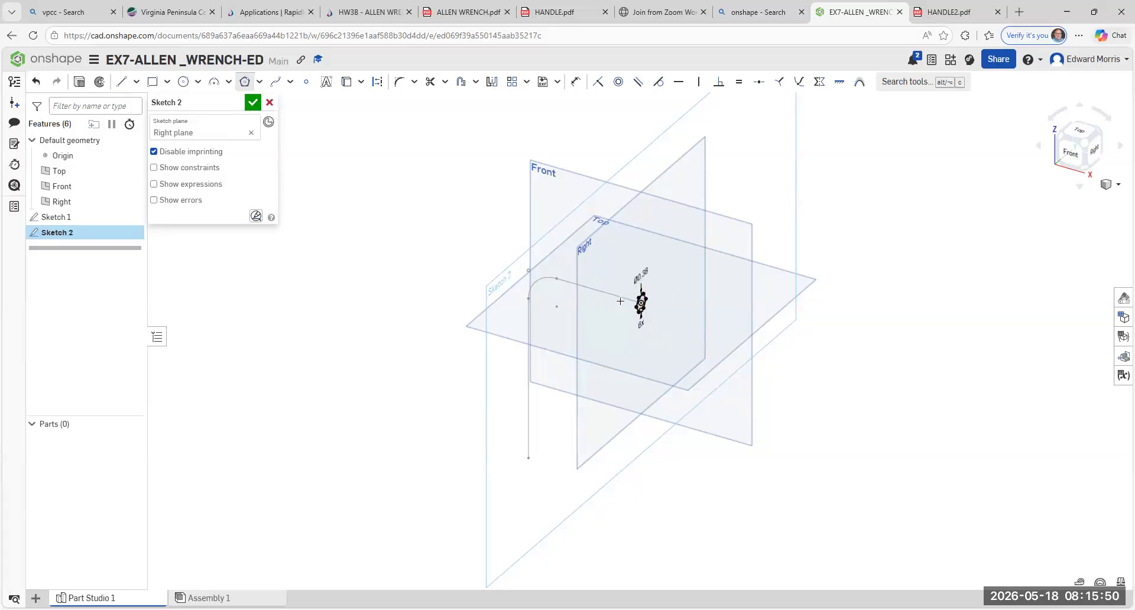
- Inspect the hexagonal profile at the end of the path and finish its sketch
scroll(636, 306, up, 5)
scroll(638, 308, up, 3)
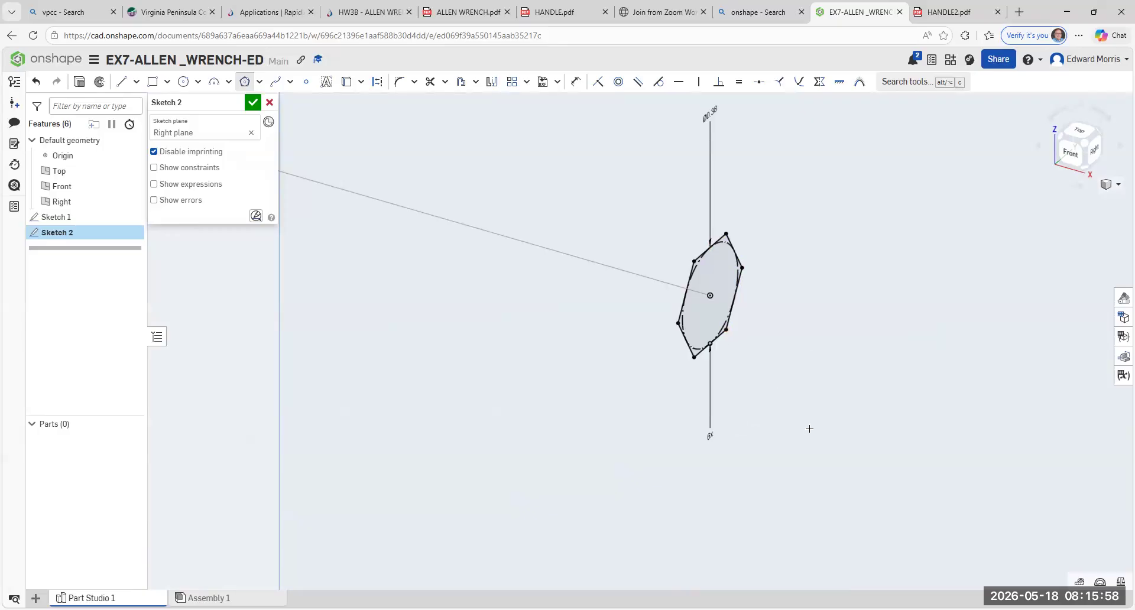
scroll(812, 418, down, 5)
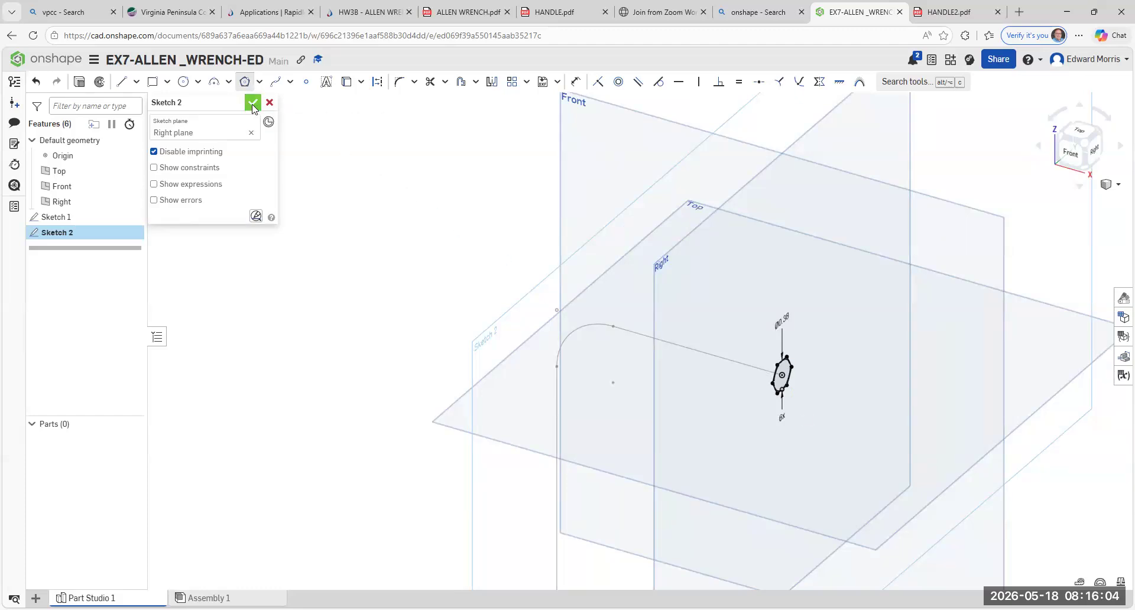
click(253, 106)
scroll(361, 240, down, 5)
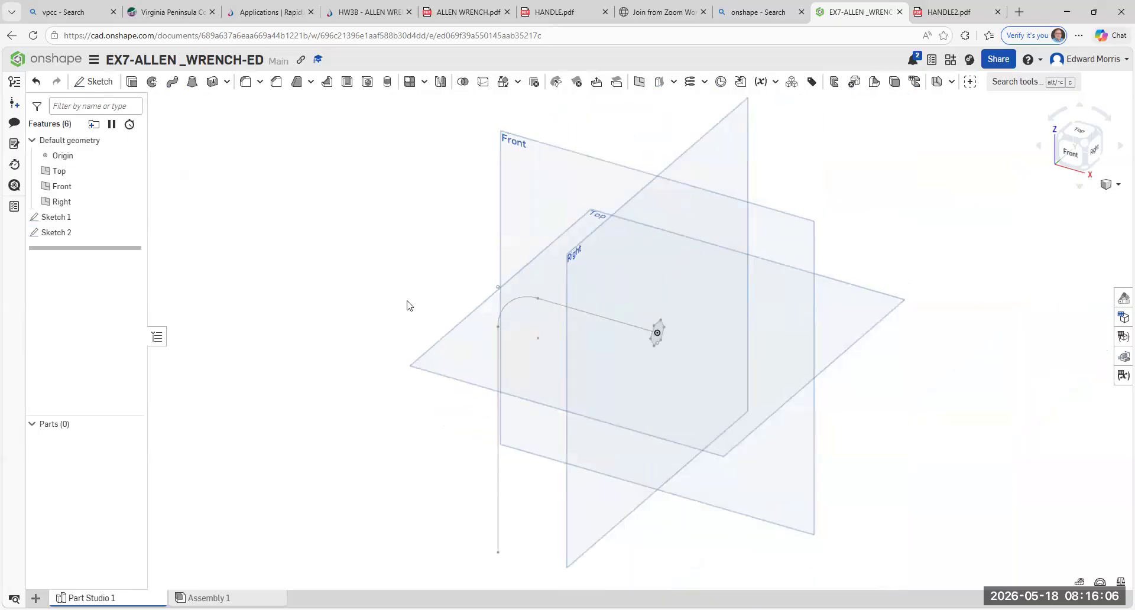
middle_drag(406, 305, 415, 282)
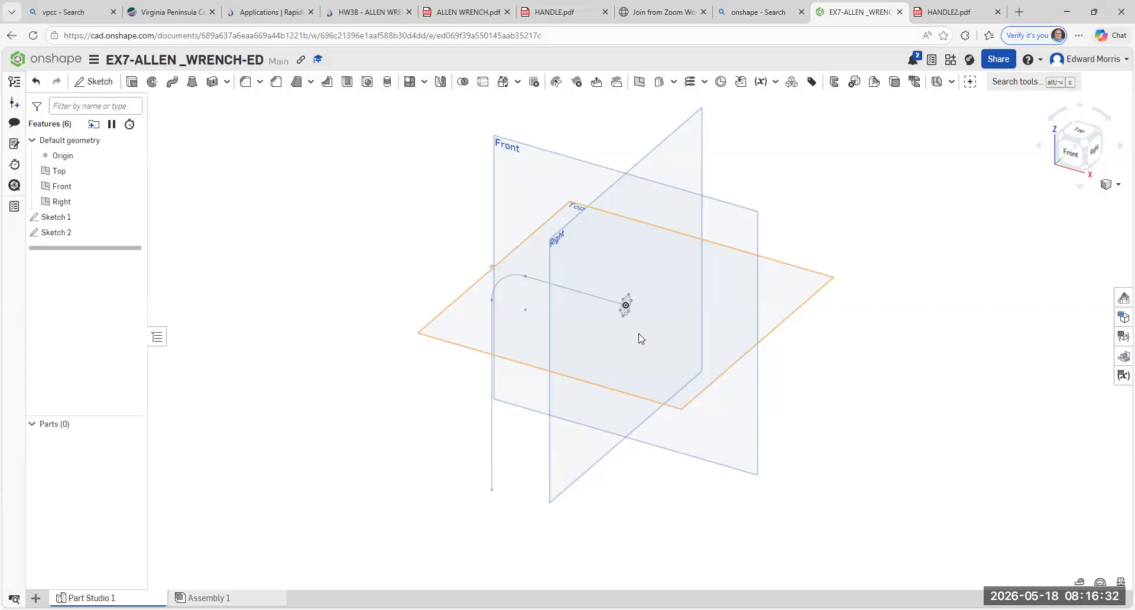
- Start a new solid sweep with the hexagonal sketch region at the origin as its profile
scroll(640, 339, up, 2)
scroll(638, 331, up, 2)
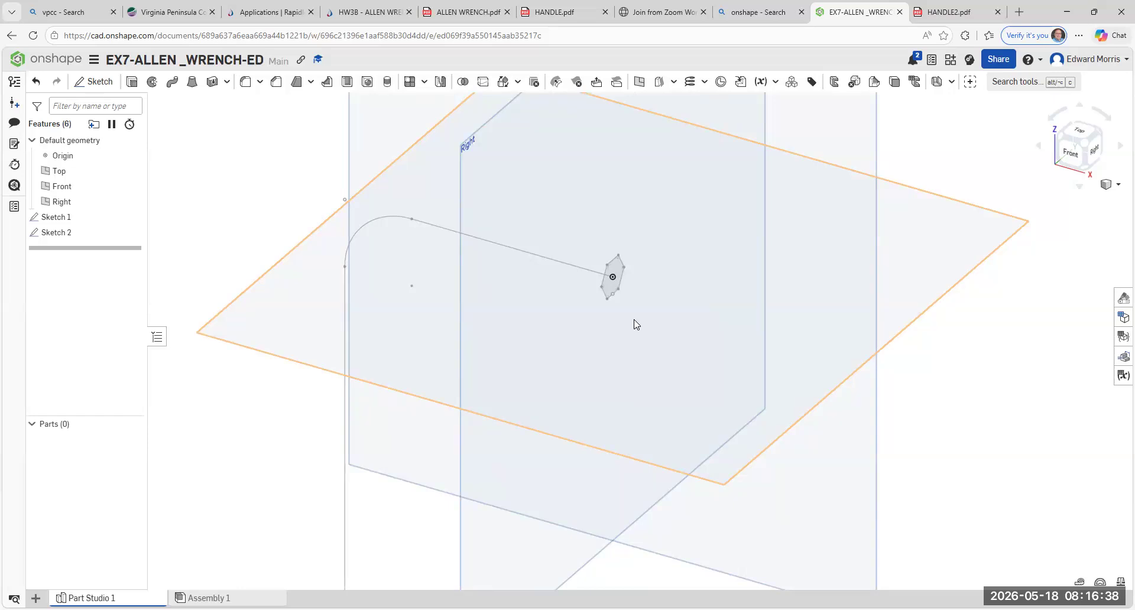
scroll(634, 324, down, 3)
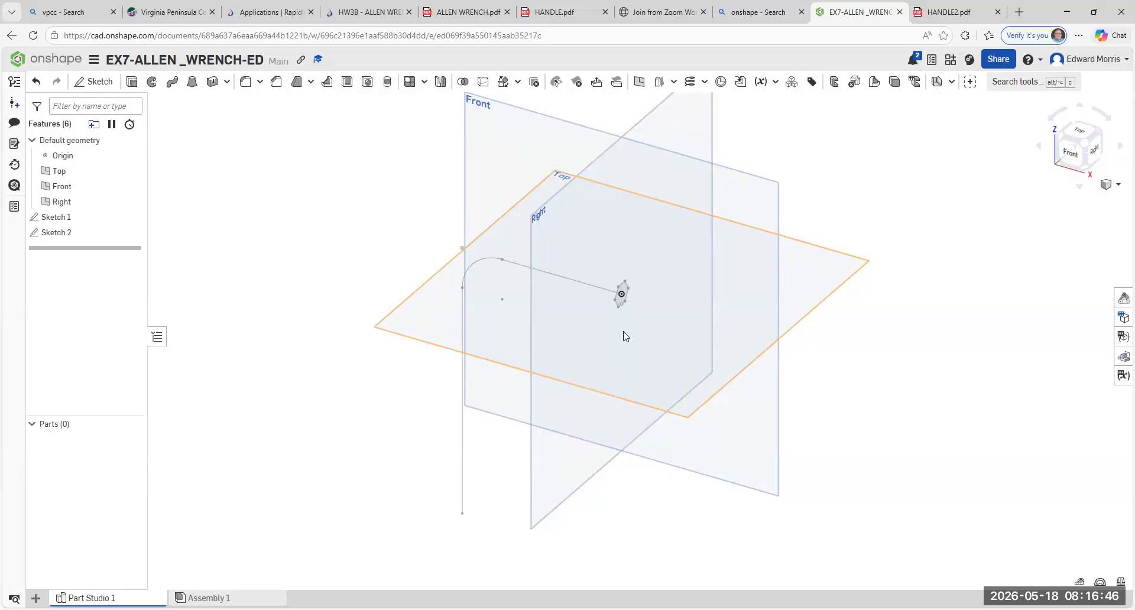
scroll(626, 337, up, 1)
scroll(626, 337, down, 1)
click(171, 89)
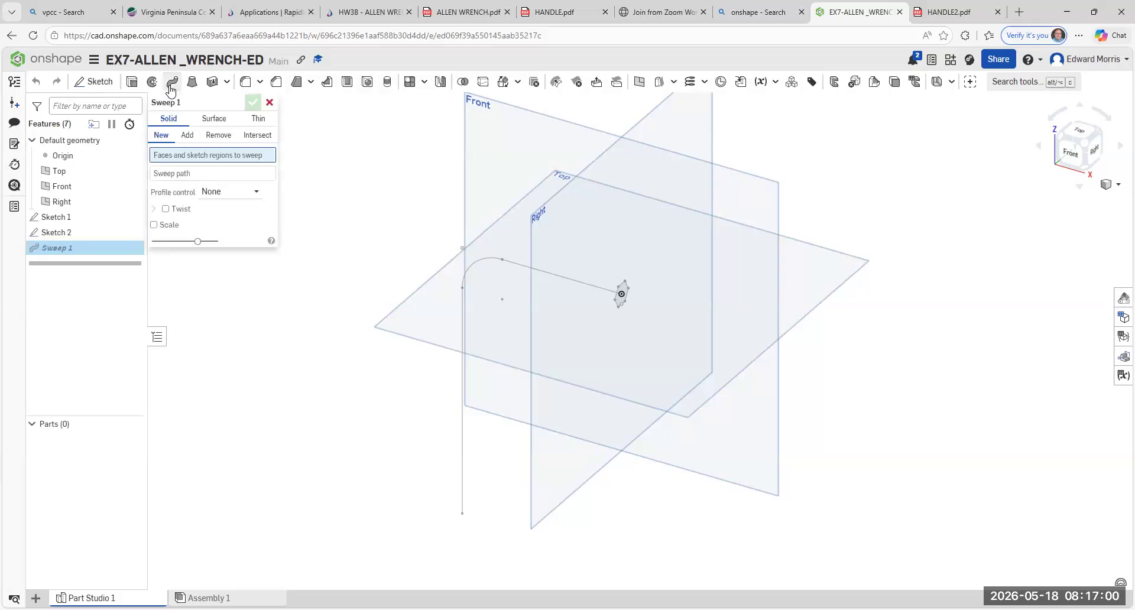
scroll(556, 262, up, 3)
scroll(556, 262, up, 2)
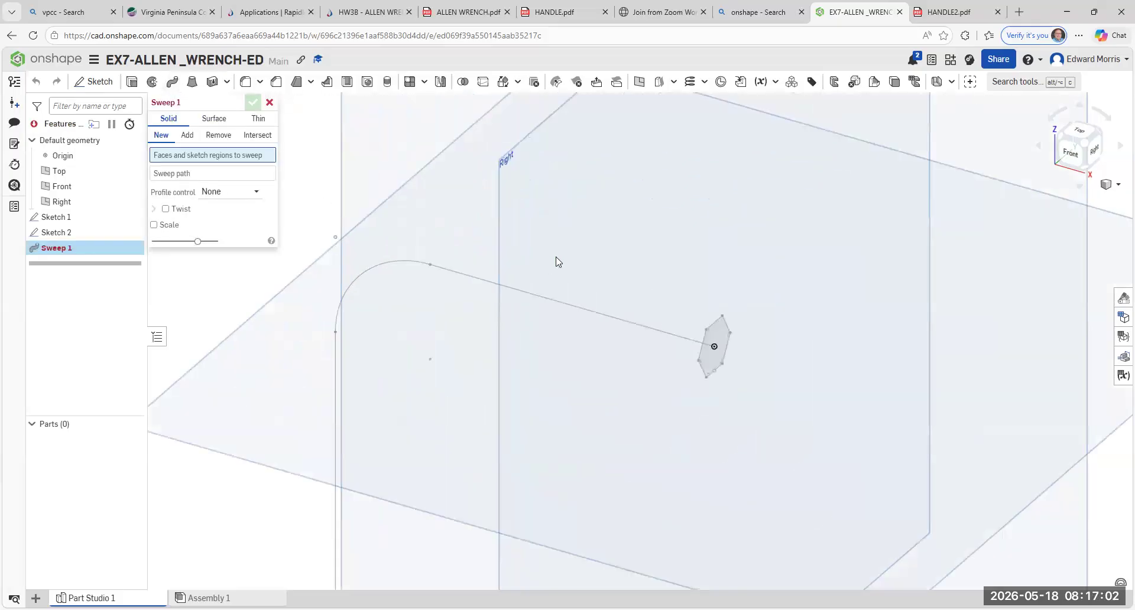
click(715, 332)
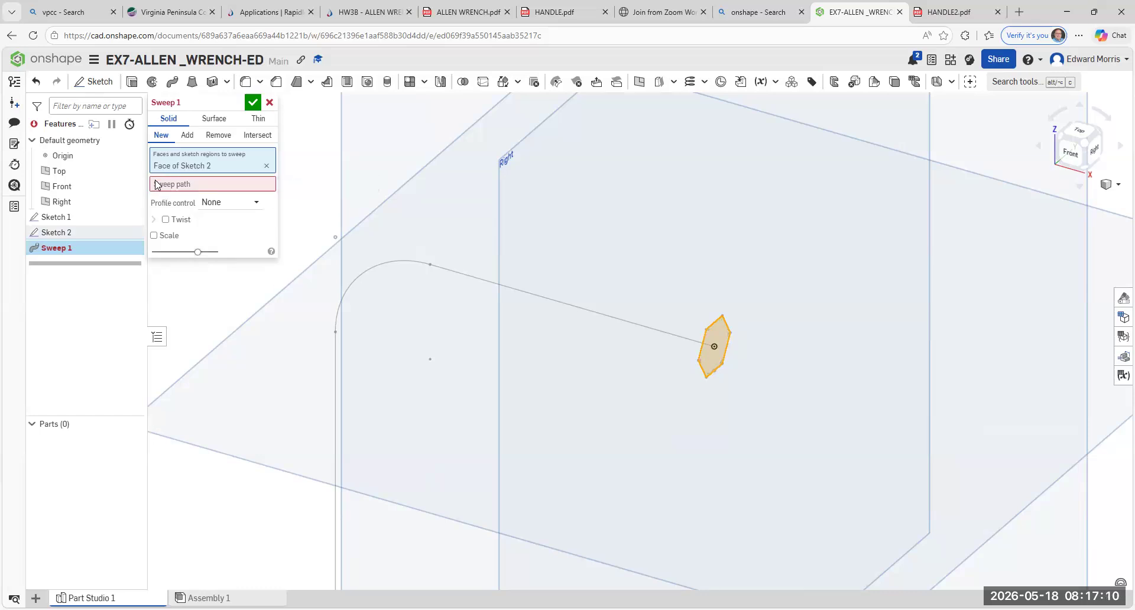
- Use the horizontal line, fillet arc and vertical line of the L-shaped sketch as the sweep path and finish the sweep
click(188, 185)
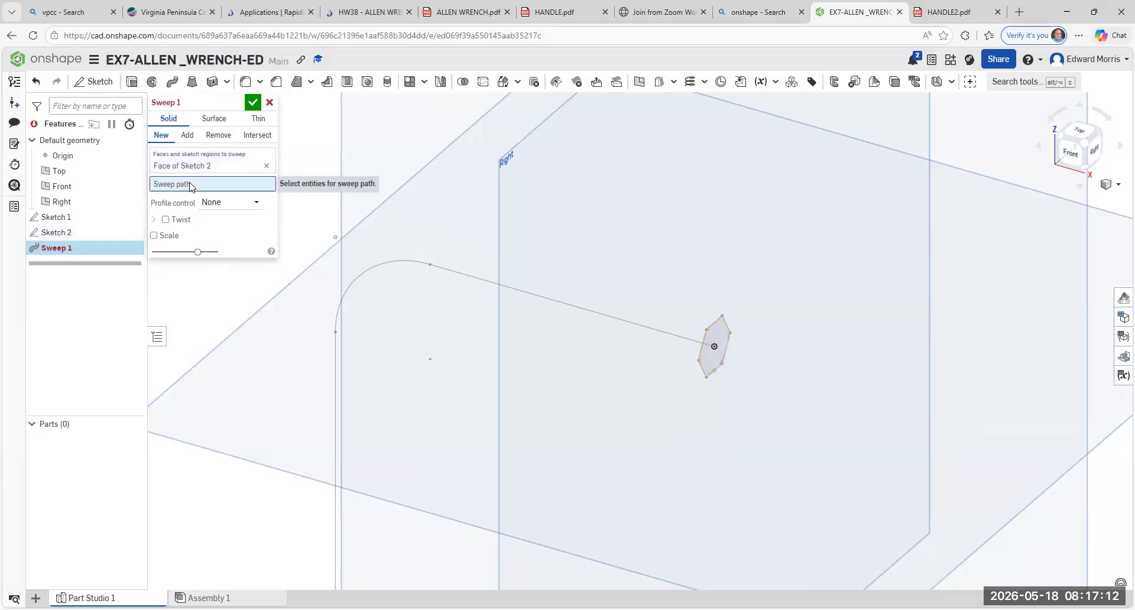
click(561, 304)
click(396, 263)
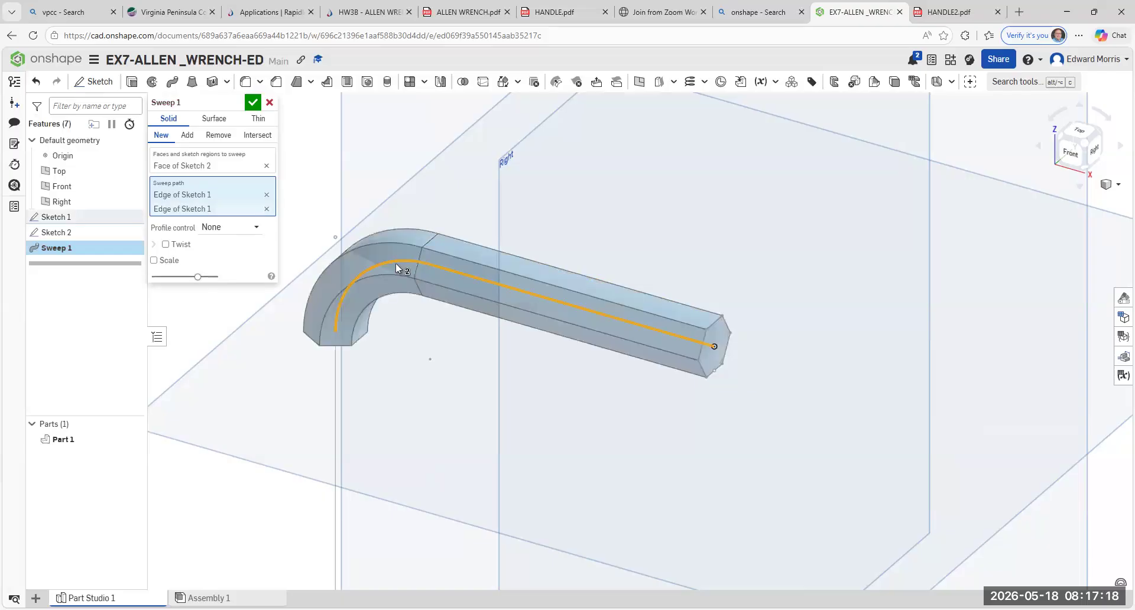
click(336, 396)
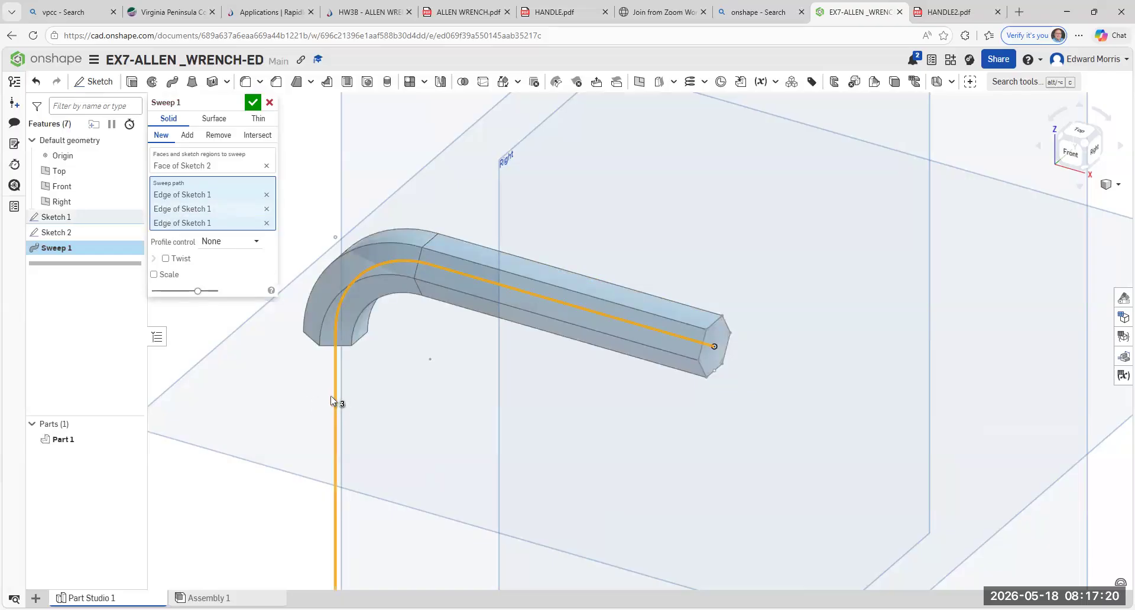
scroll(275, 363, down, 3)
scroll(275, 363, down, 4)
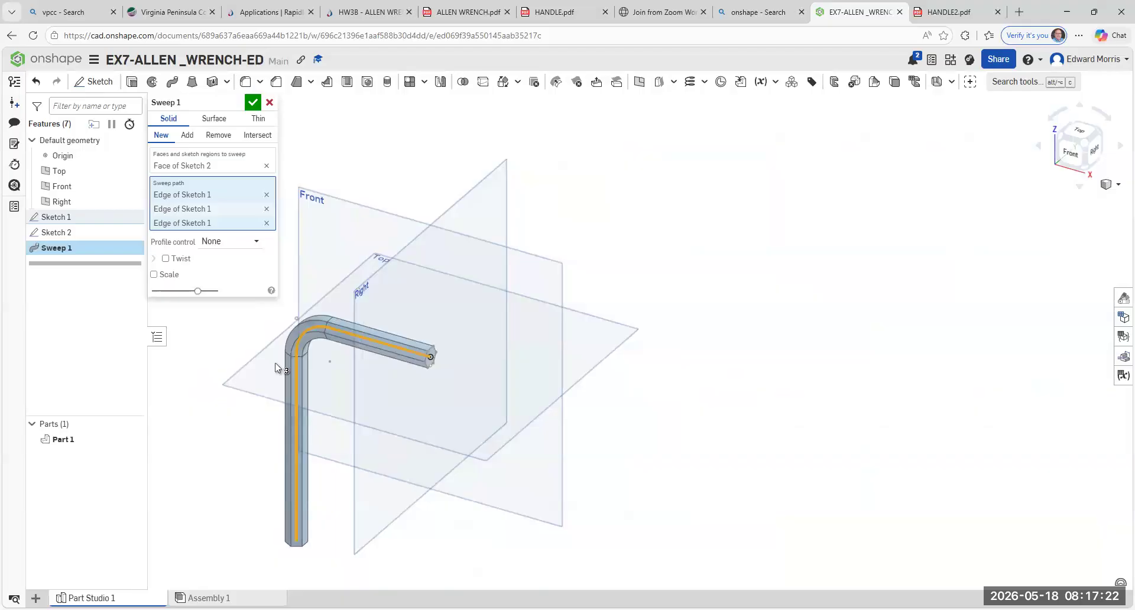
click(253, 103)
middle_drag(292, 360, 454, 265)
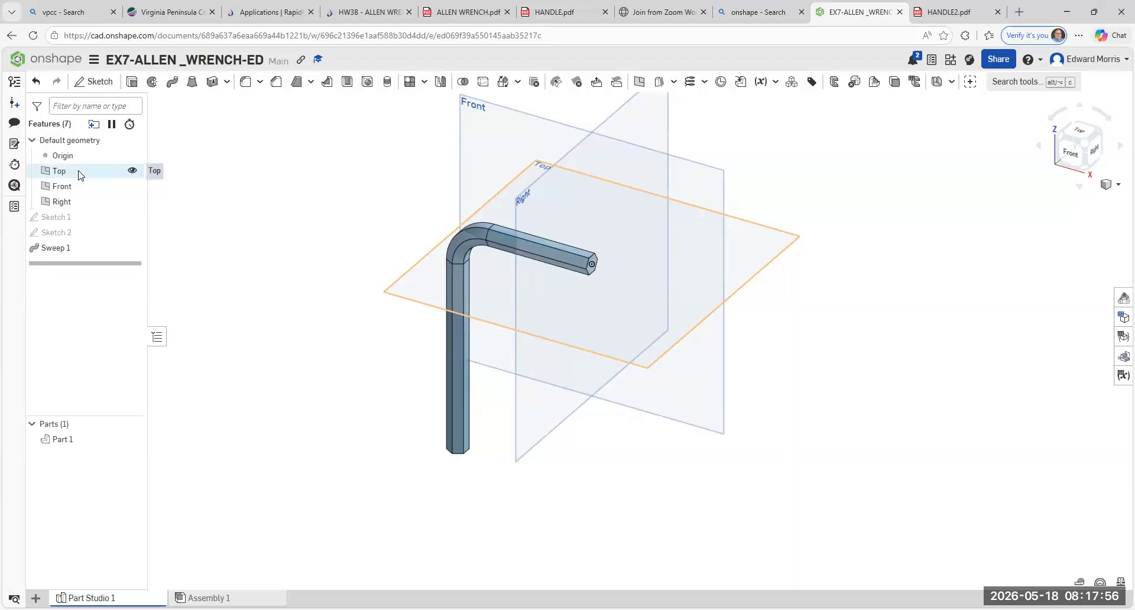
- Hide the Top, Front and Right planes and fit the wrench in the view
right_click(133, 173)
click(133, 172)
click(133, 171)
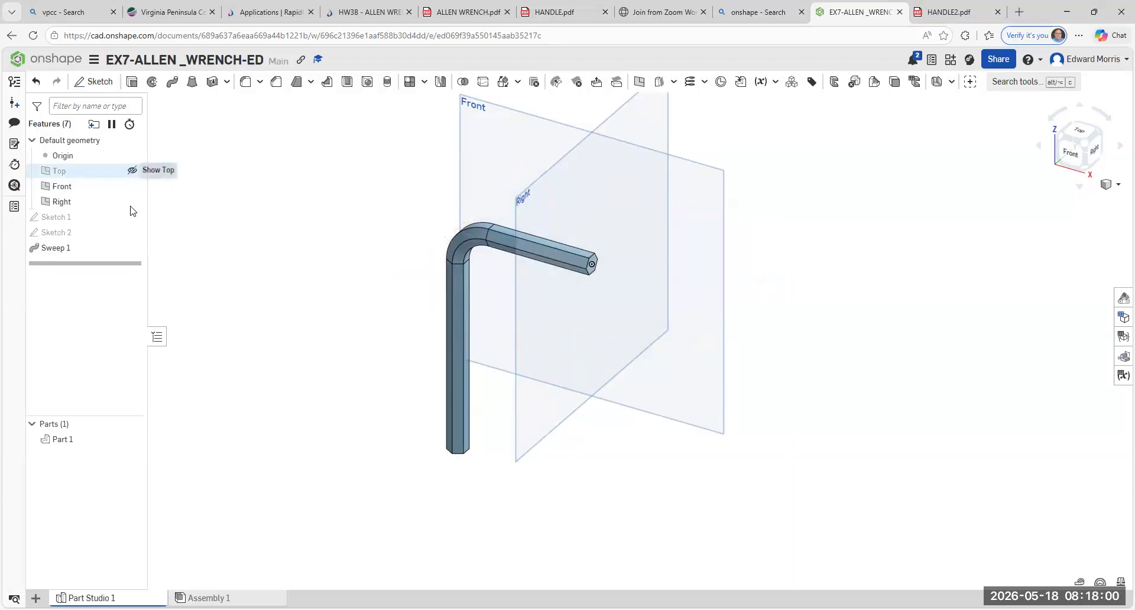
click(133, 187)
click(133, 202)
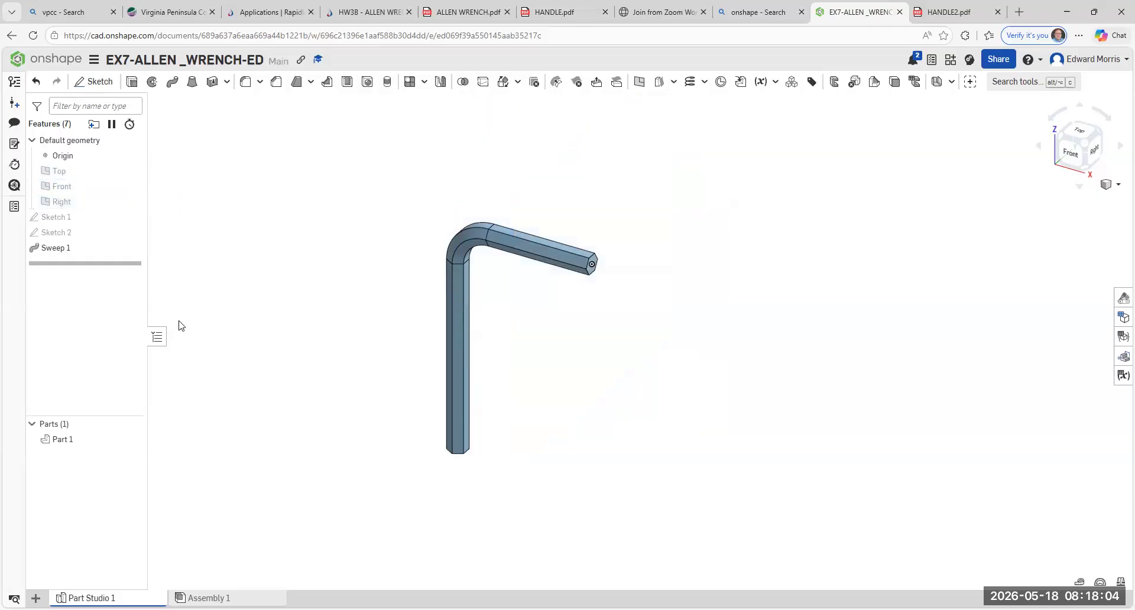
key(f)
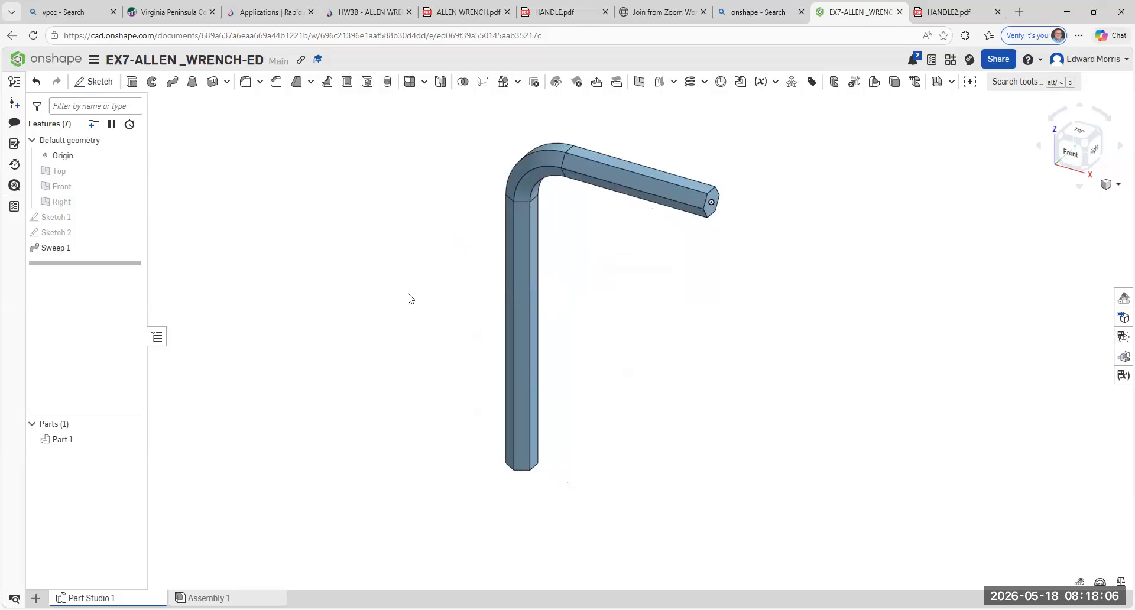
- Change the appearance of the whole wrench part to red (FF0000)
right_click(520, 339)
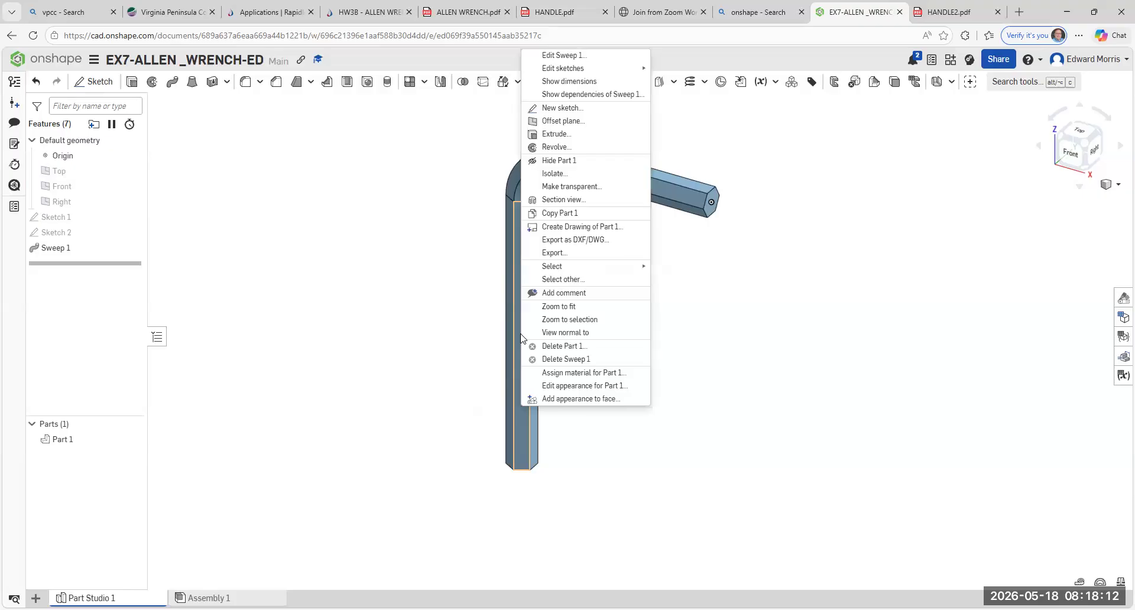
click(561, 387)
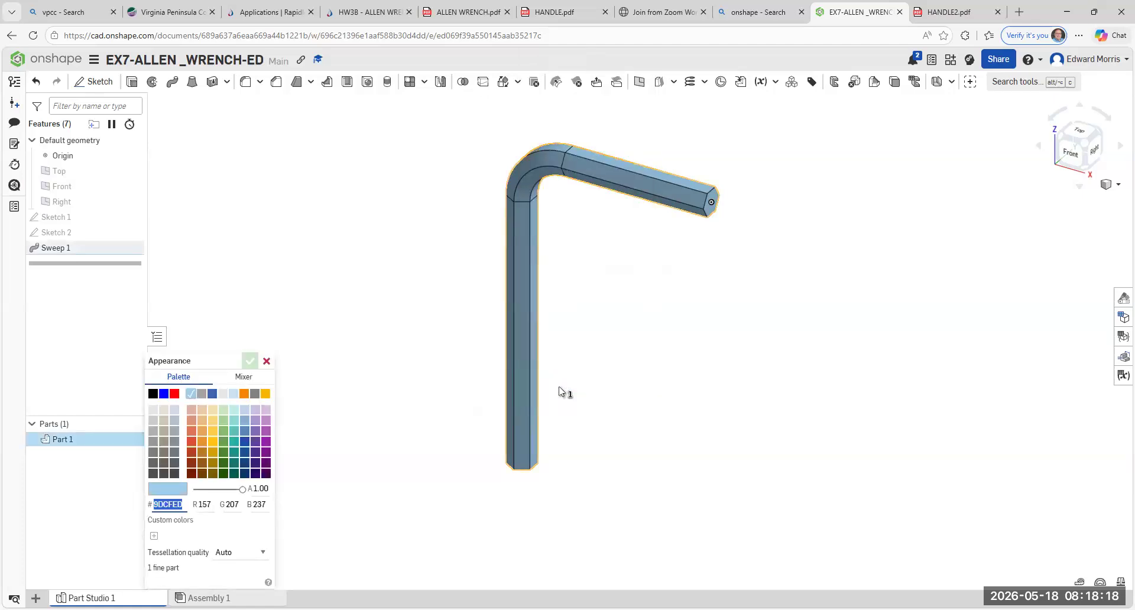
click(174, 394)
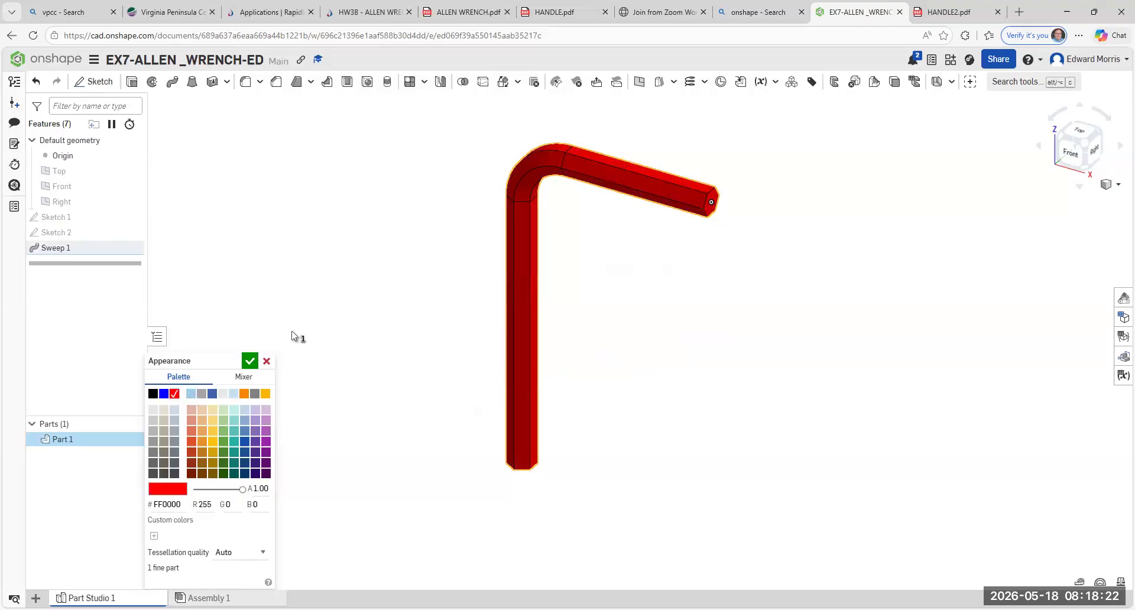
click(251, 361)
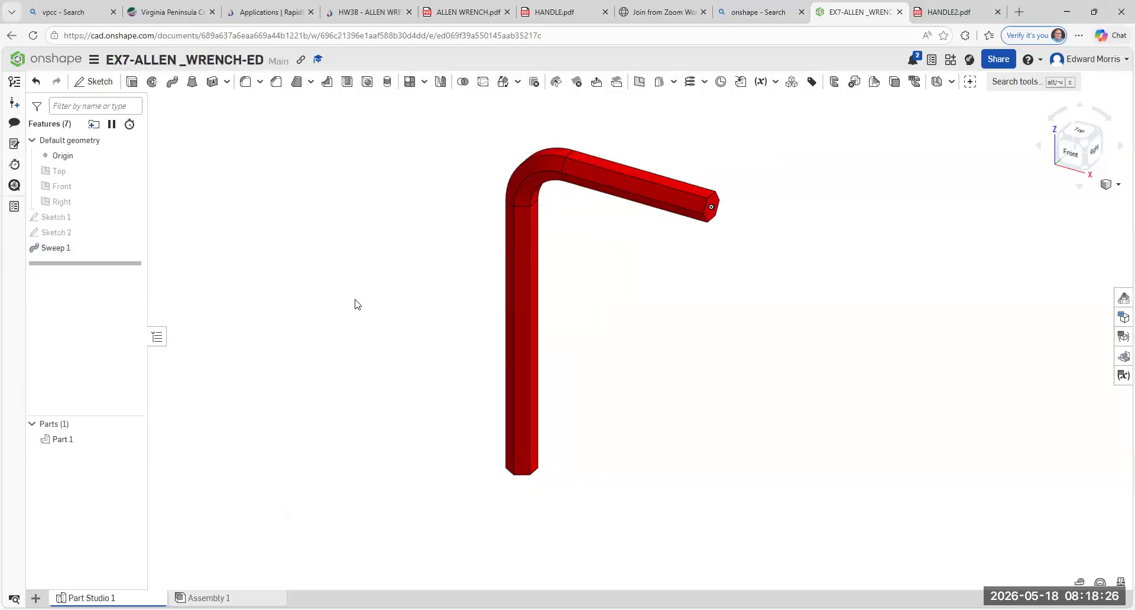
- Create a drawing from the ANSI_B_INCH.dwt template with no views
scroll(340, 307, down, 2)
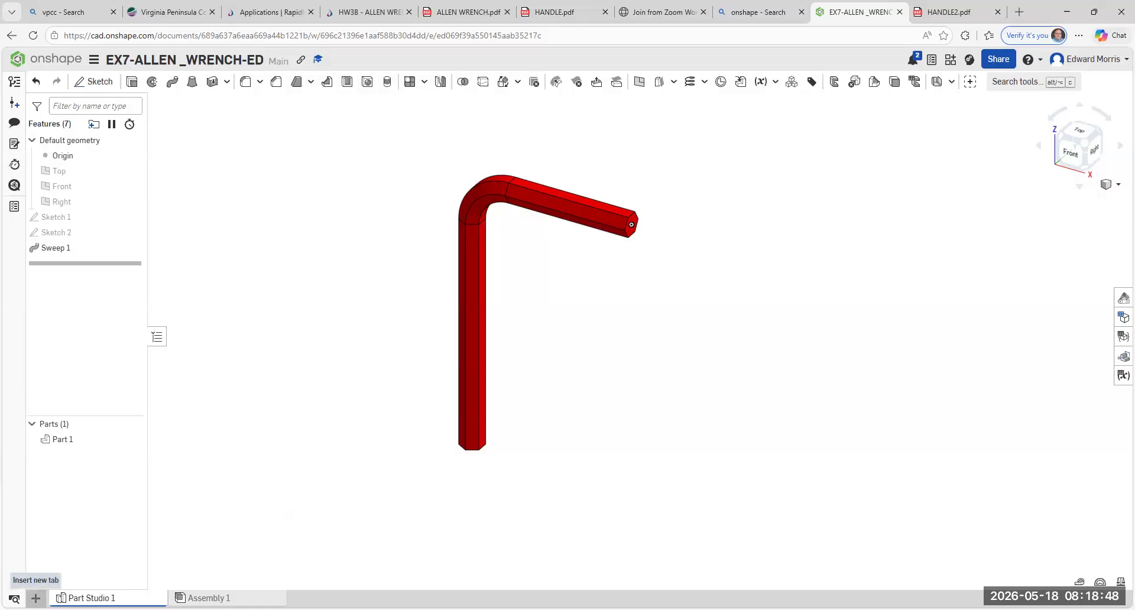
click(36, 598)
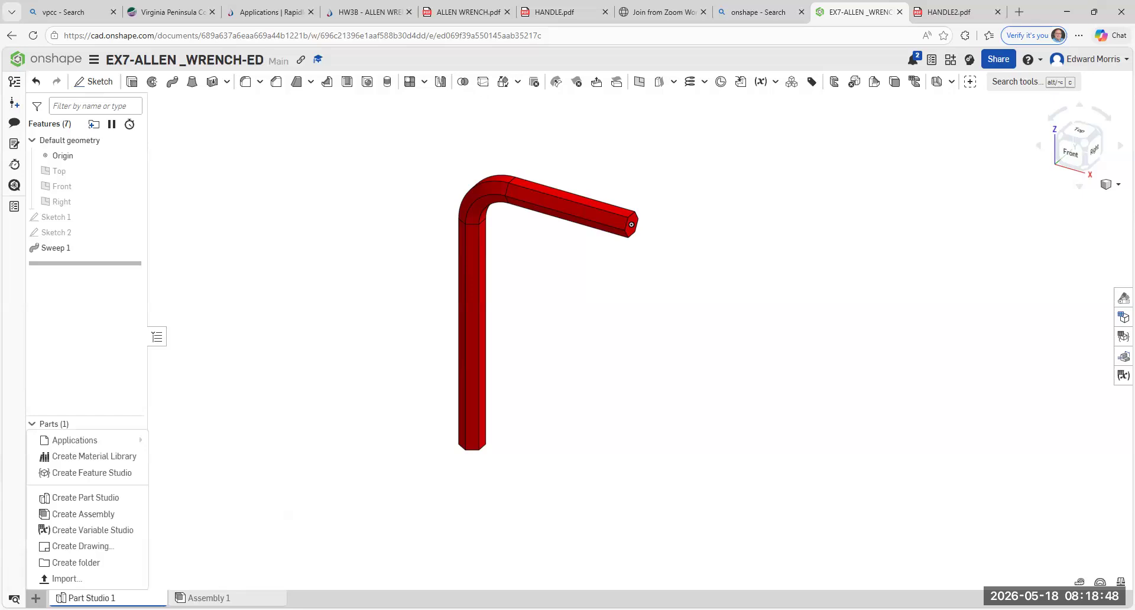
click(85, 546)
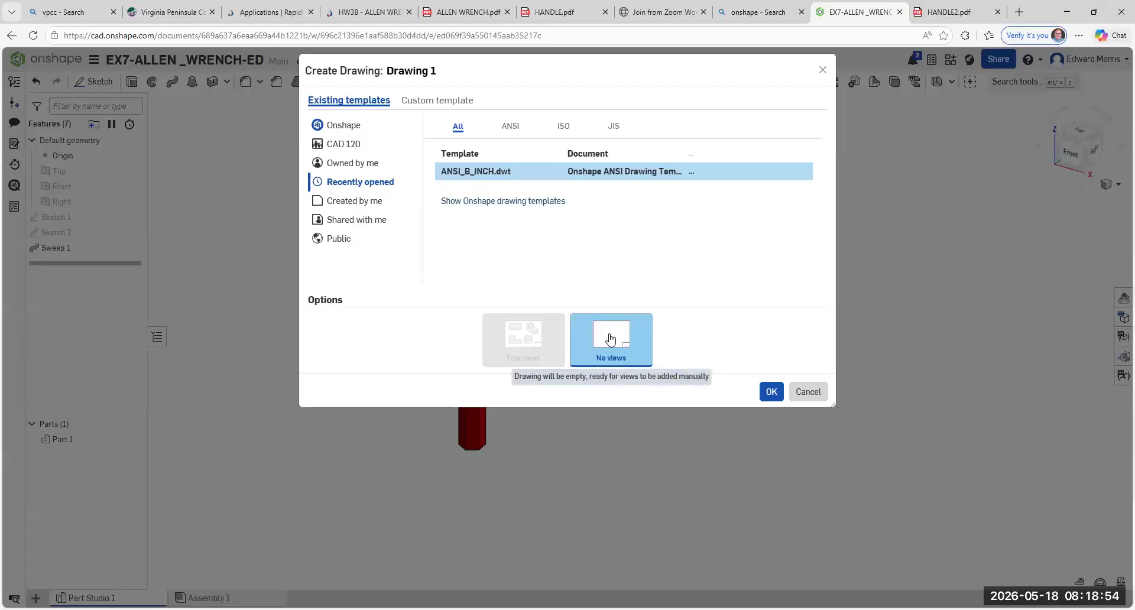
click(771, 392)
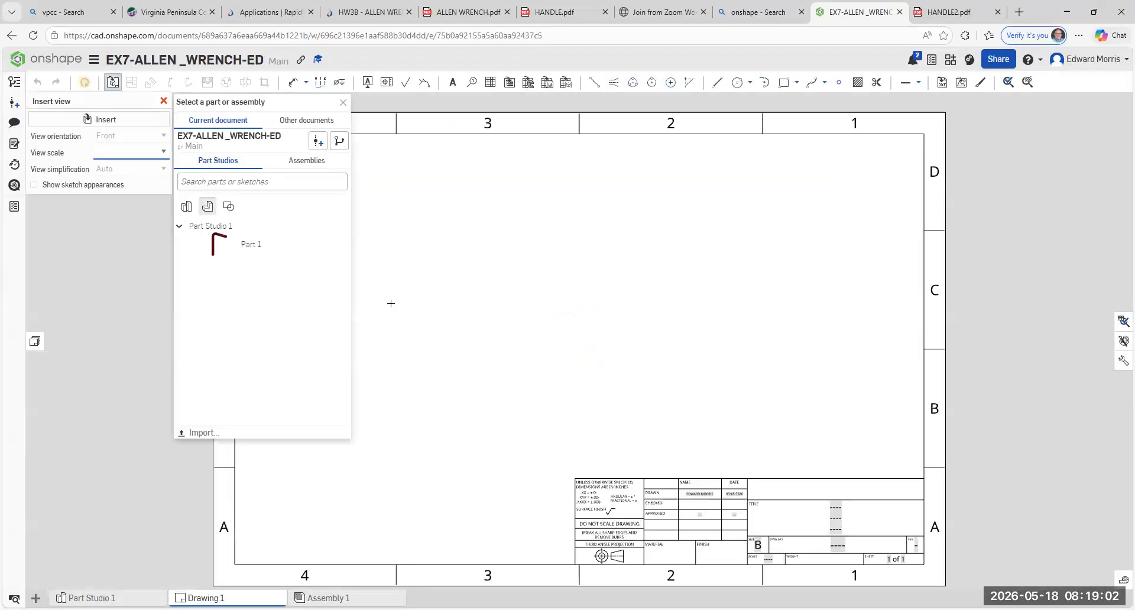
- Insert a front view of Part 1 at 1:1 scale on the left half of the sheet
click(214, 251)
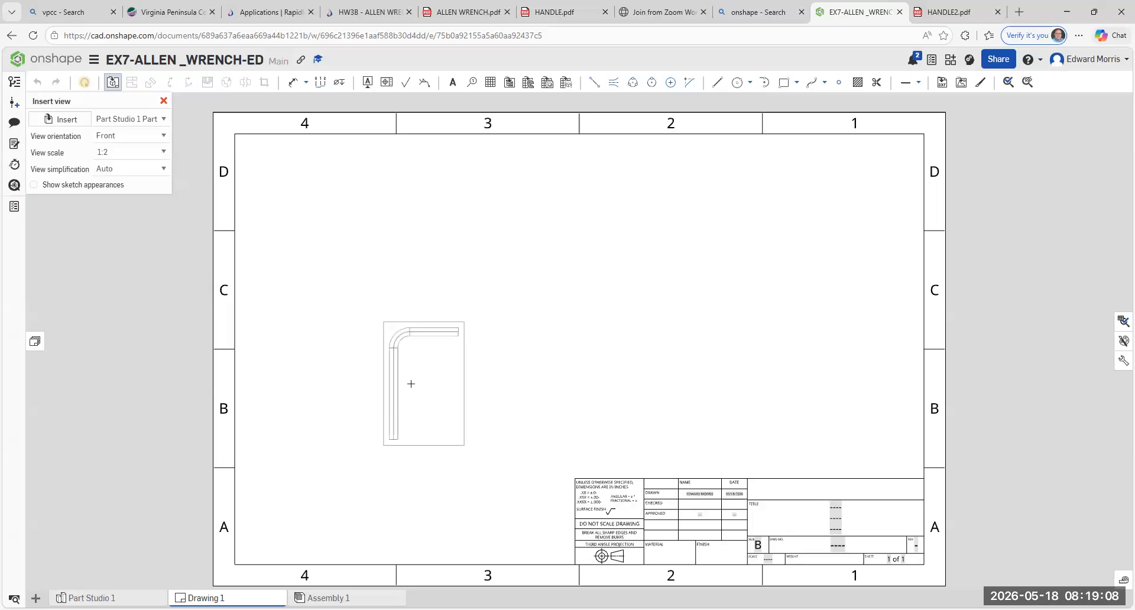
click(166, 154)
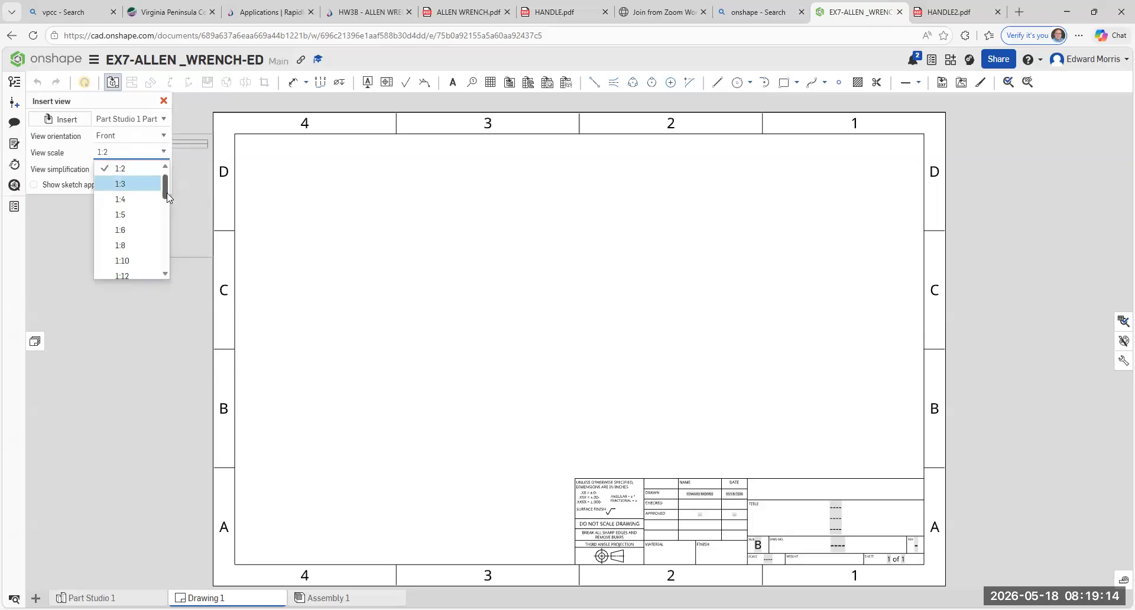
scroll(155, 179, up, 1)
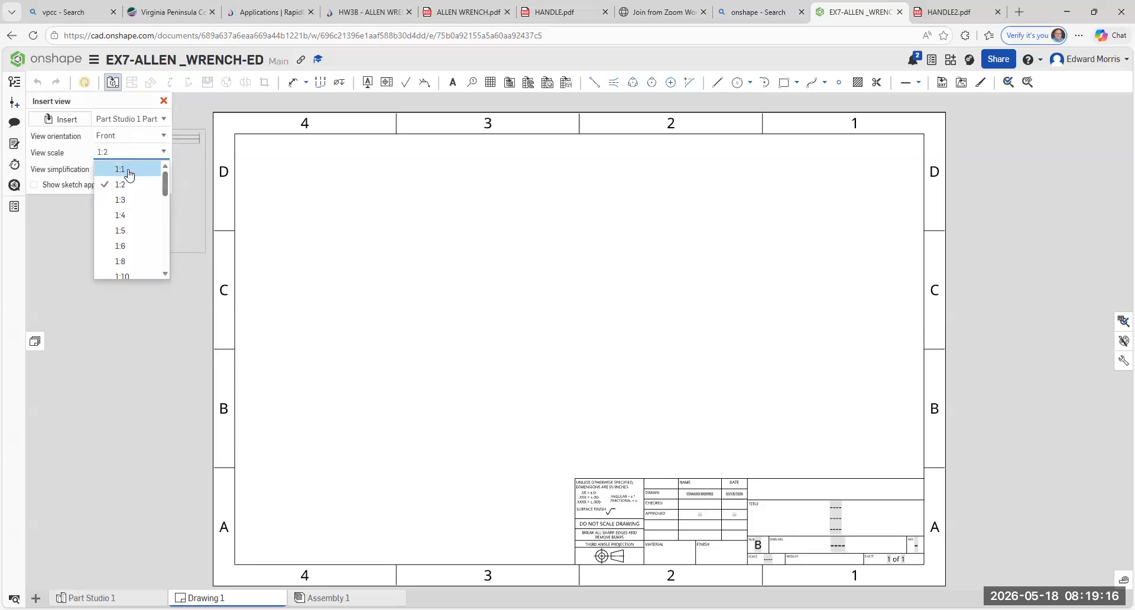
click(127, 170)
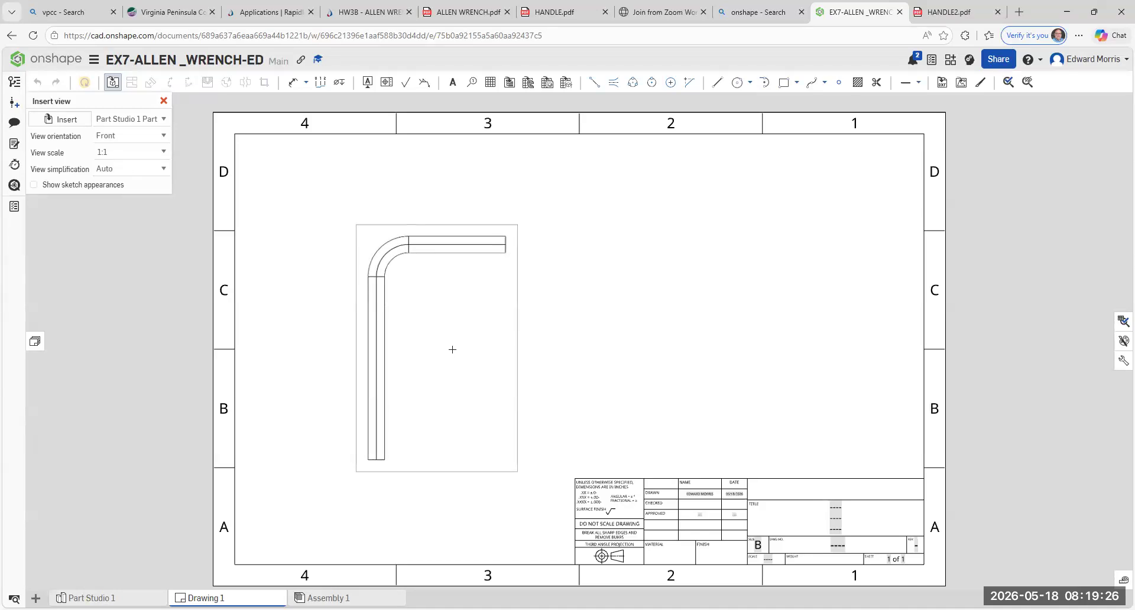
click(452, 355)
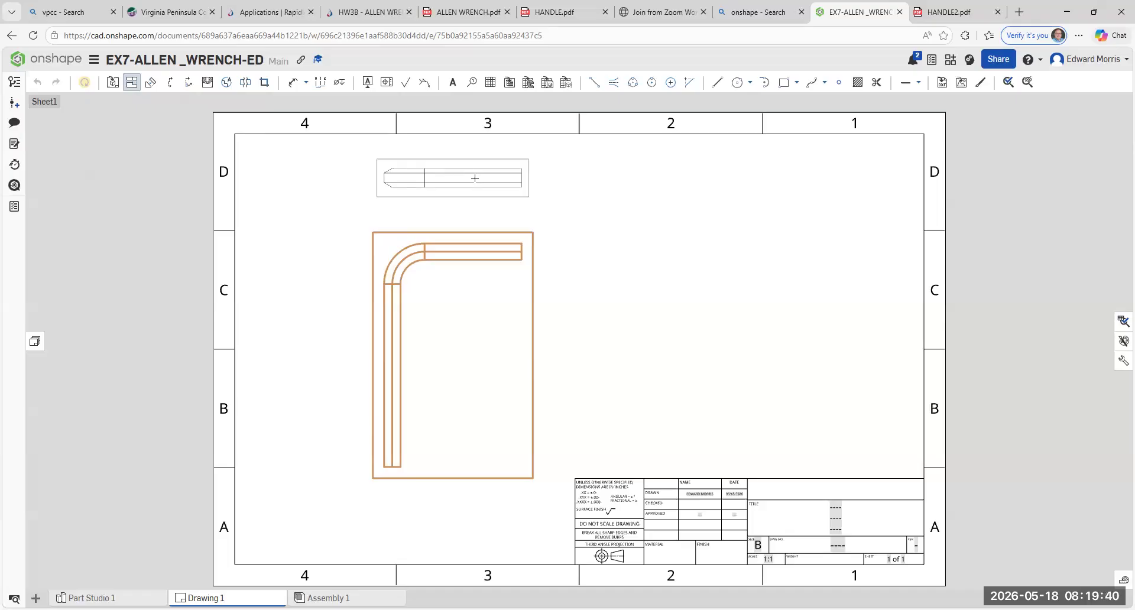
- Project a top view above the front view and an isometric view to its upper right
click(474, 177)
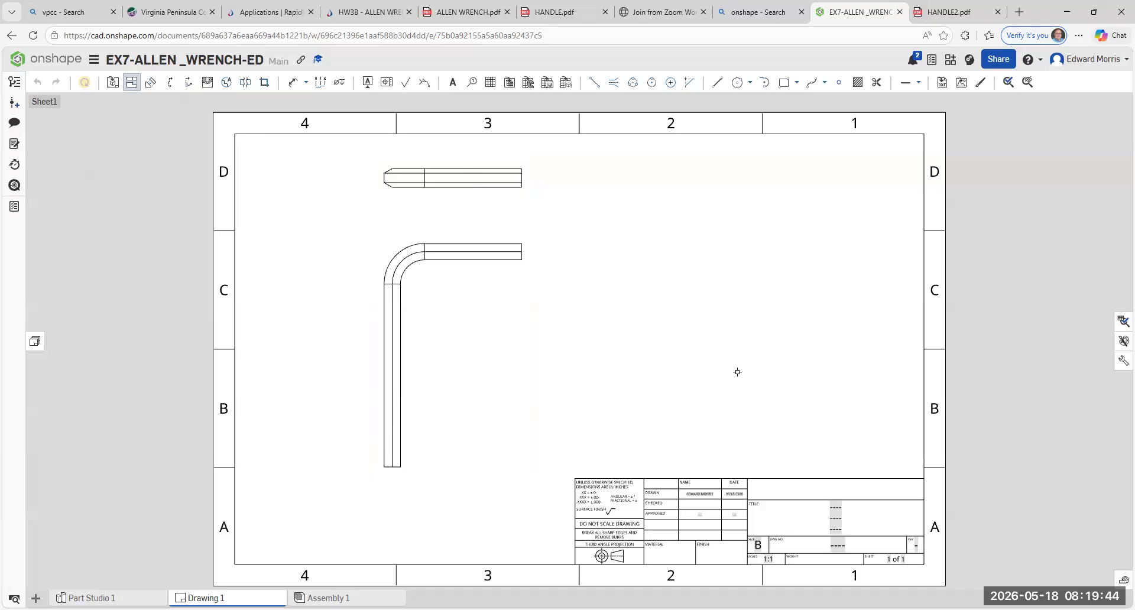
key(Escape)
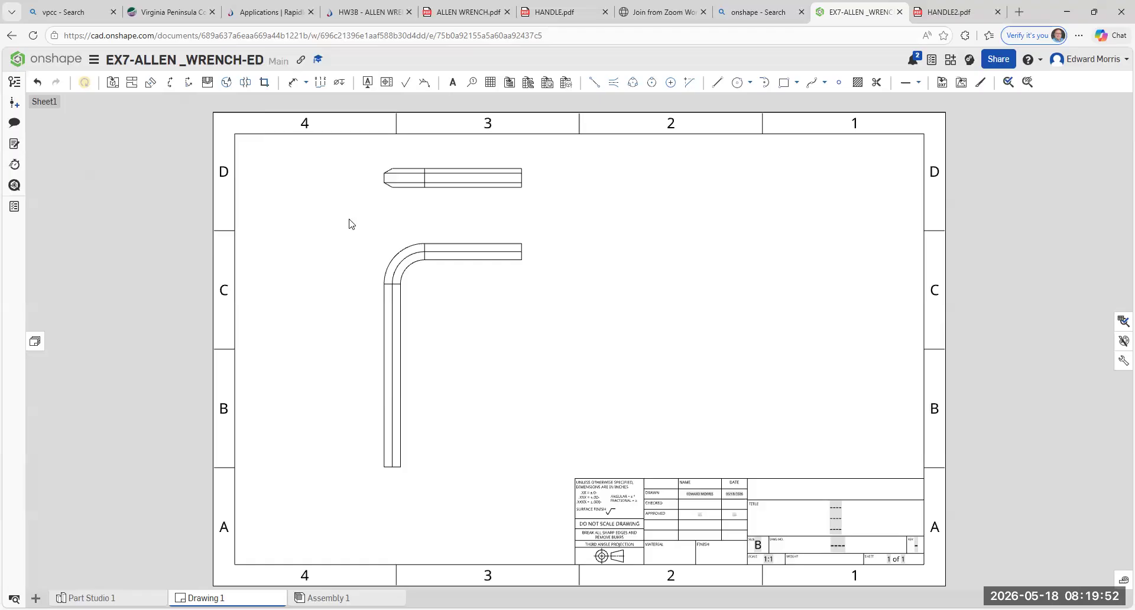
click(132, 86)
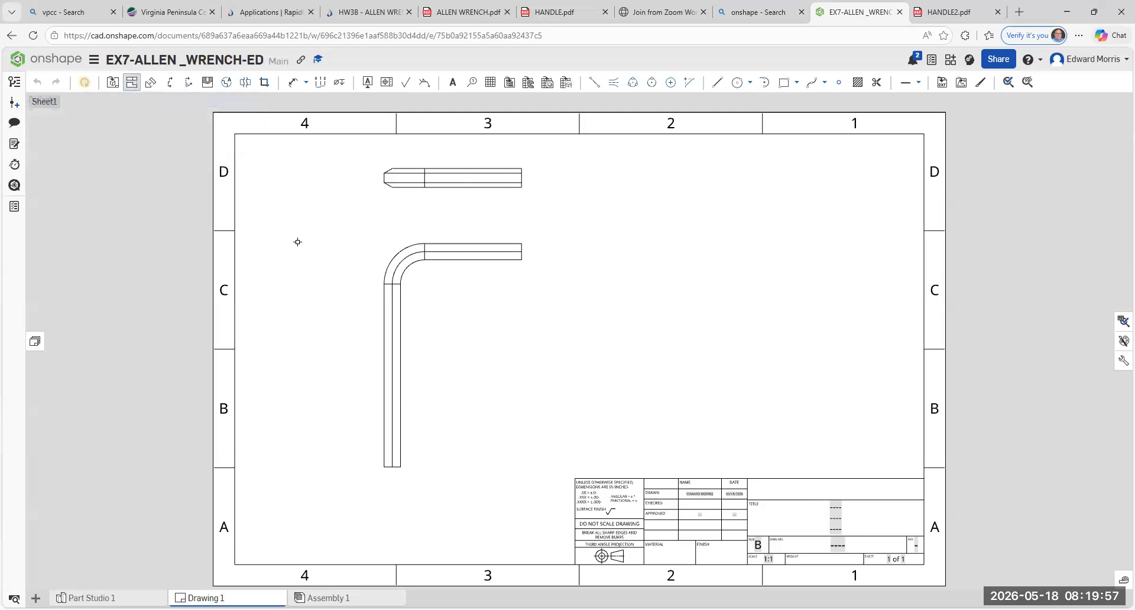
click(462, 299)
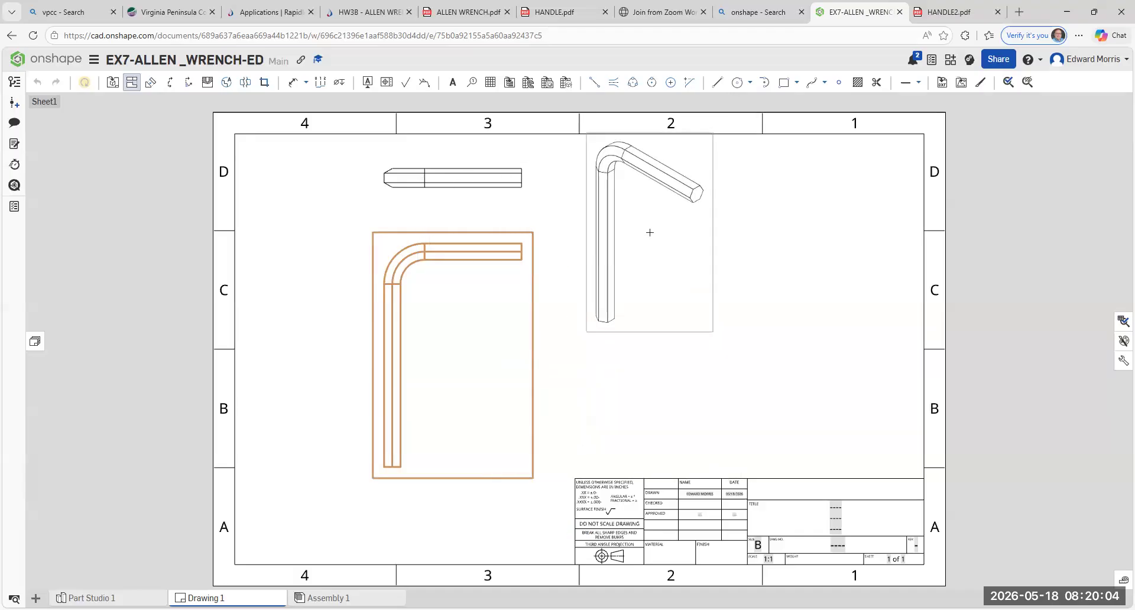
click(652, 233)
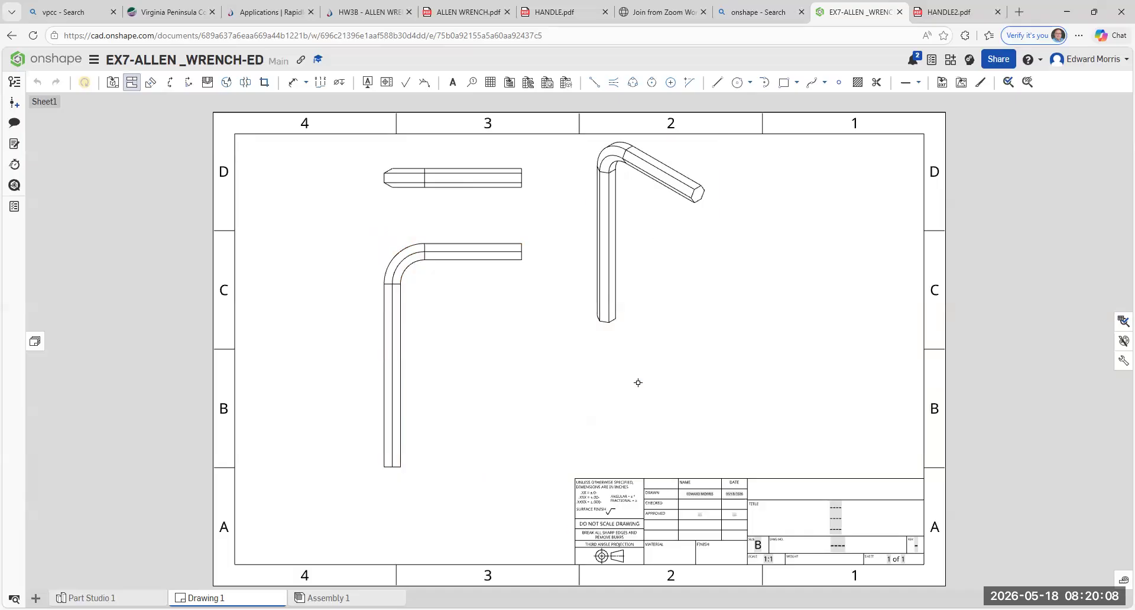
key(Escape)
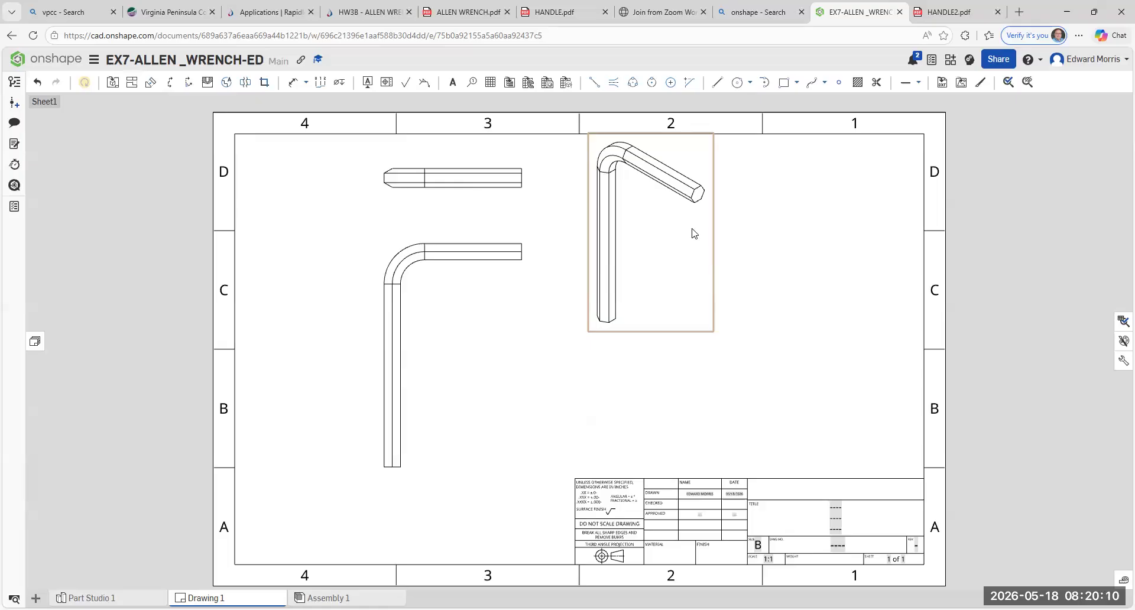
- Move the isometric view down into the right half of the sheet and shift the front view slightly right
mouse_move(713, 253)
mouse_down()
mouse_move(709, 233)
mouse_move(722, 256)
mouse_move(861, 281)
mouse_move(852, 300)
mouse_move(777, 309)
mouse_move(833, 325)
mouse_up()
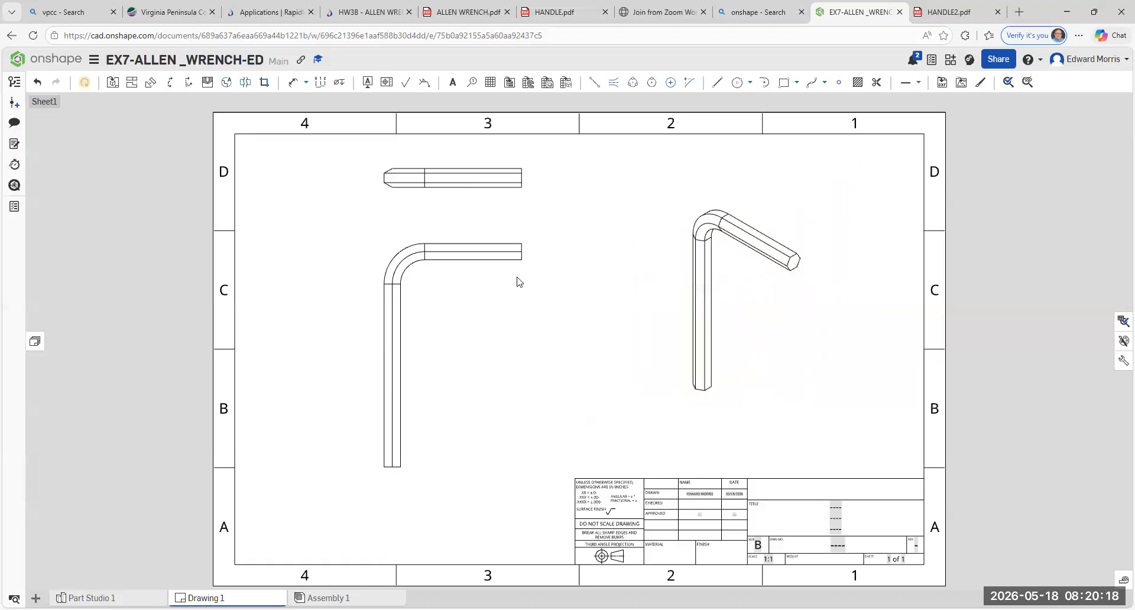
drag(539, 327, 574, 330)
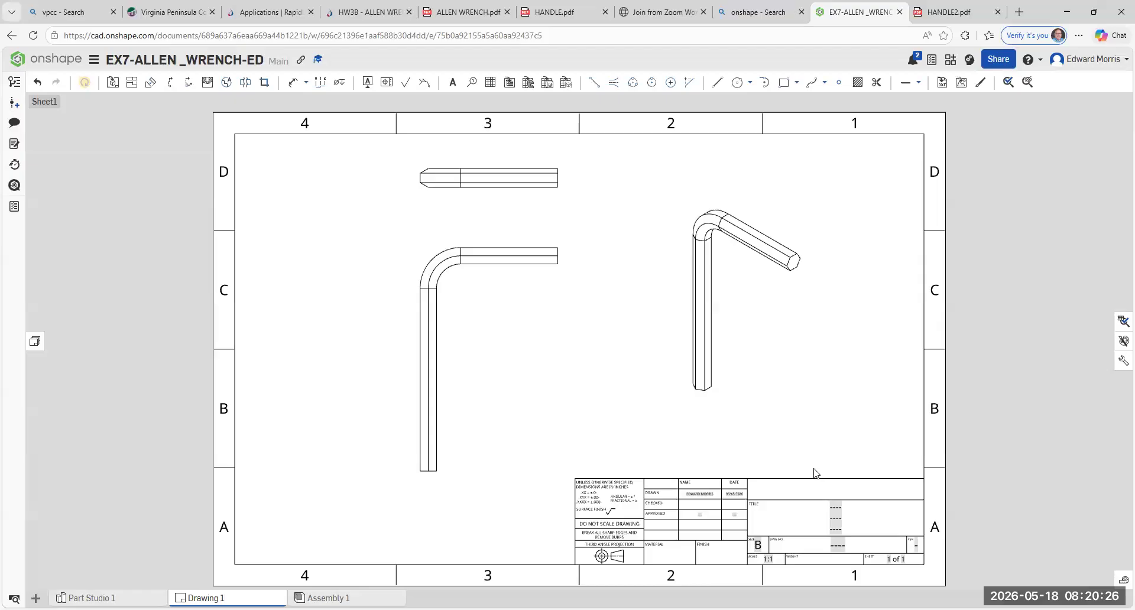
- Show the isometric view of the Allen wrench as a shaded view
right_click(687, 329)
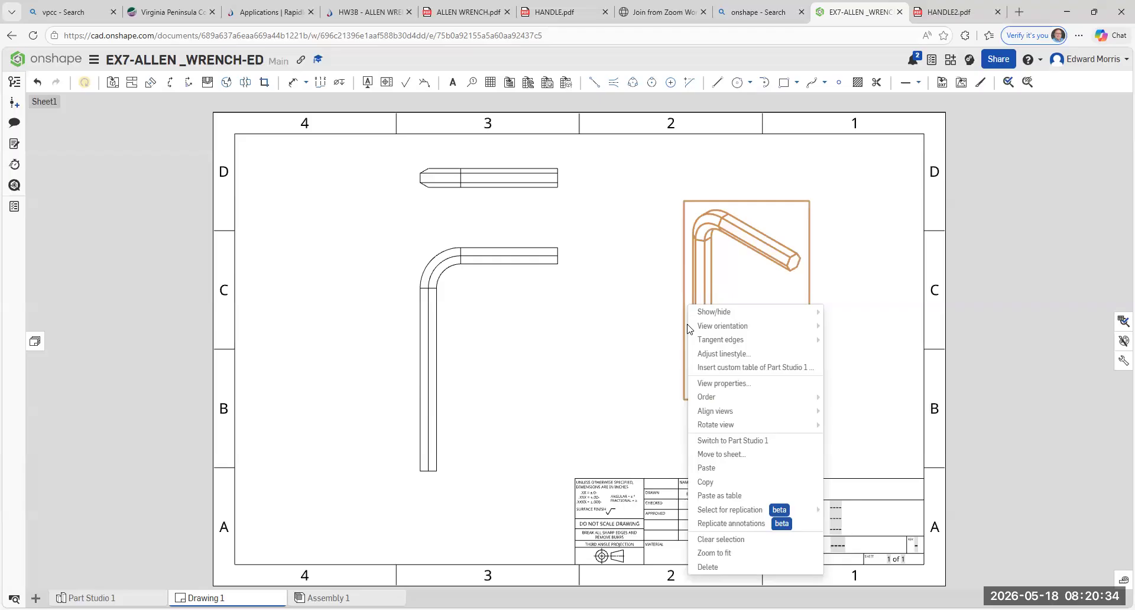
mouse_move(718, 313)
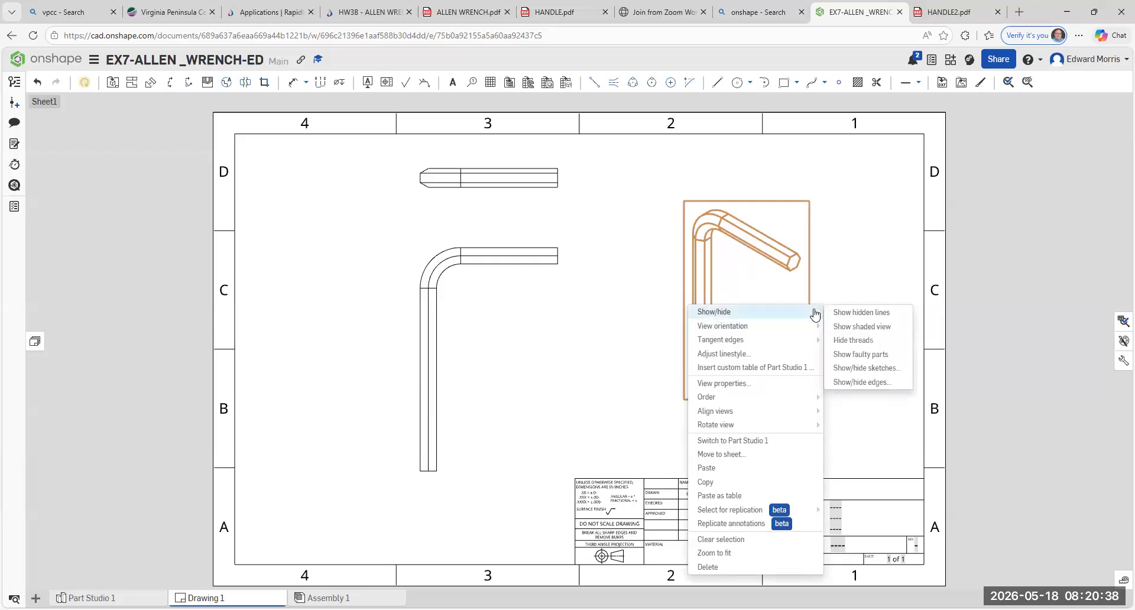
click(875, 327)
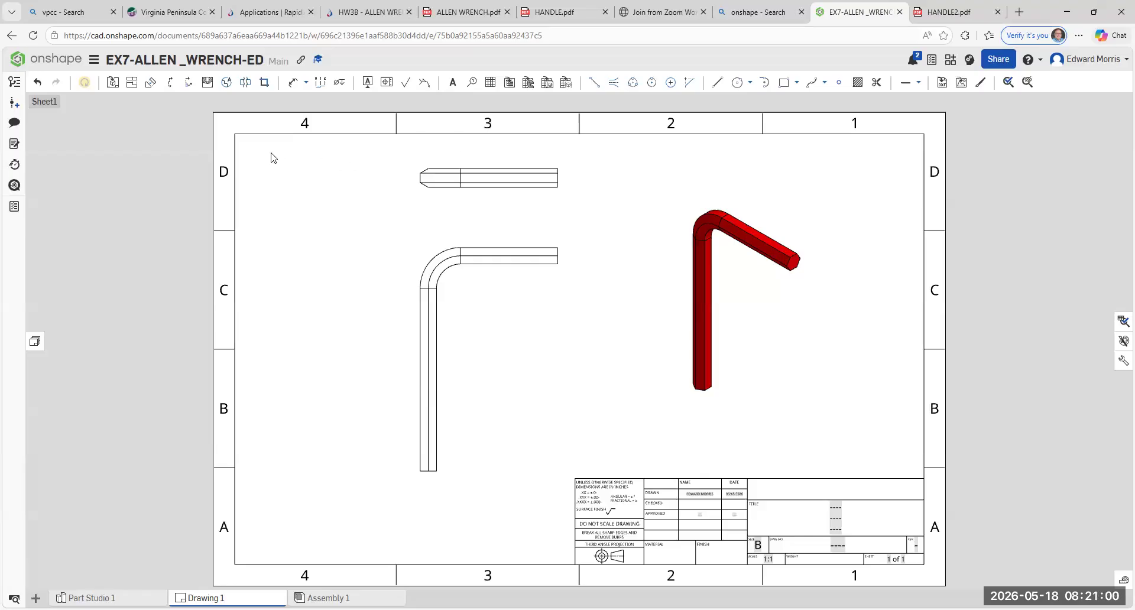
- Dimension the front view's height from the short leg's centre line to the long leg's lower end, placed beside the long leg
click(306, 85)
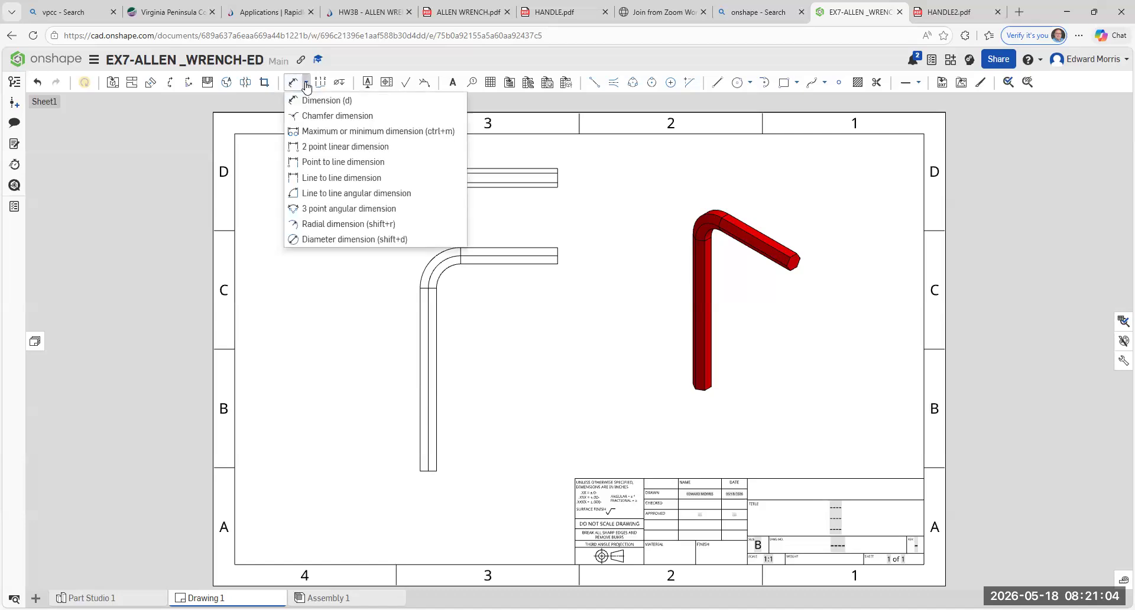
click(299, 98)
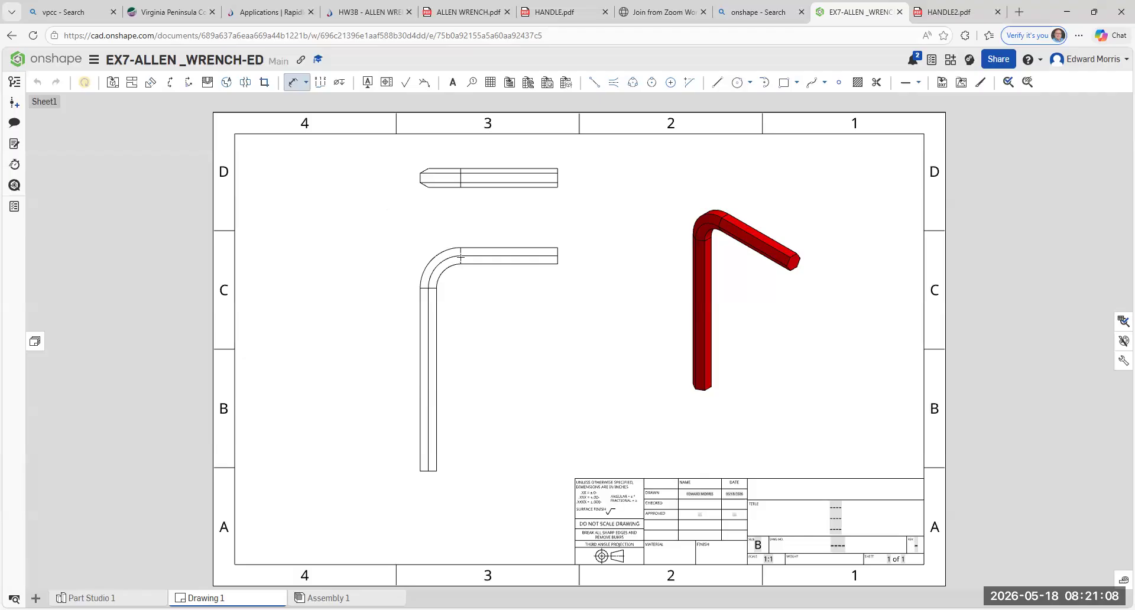
click(461, 255)
click(419, 472)
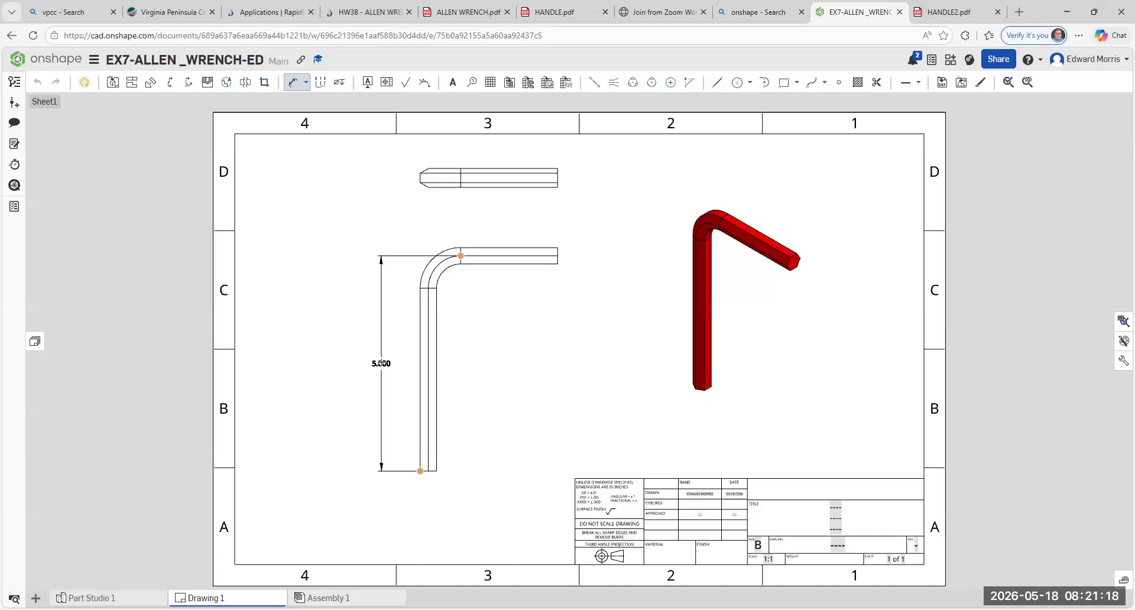
click(382, 363)
key(Escape)
- Try displaying the front view's height dimension with 0.12 precision, and undo the change
click(382, 364)
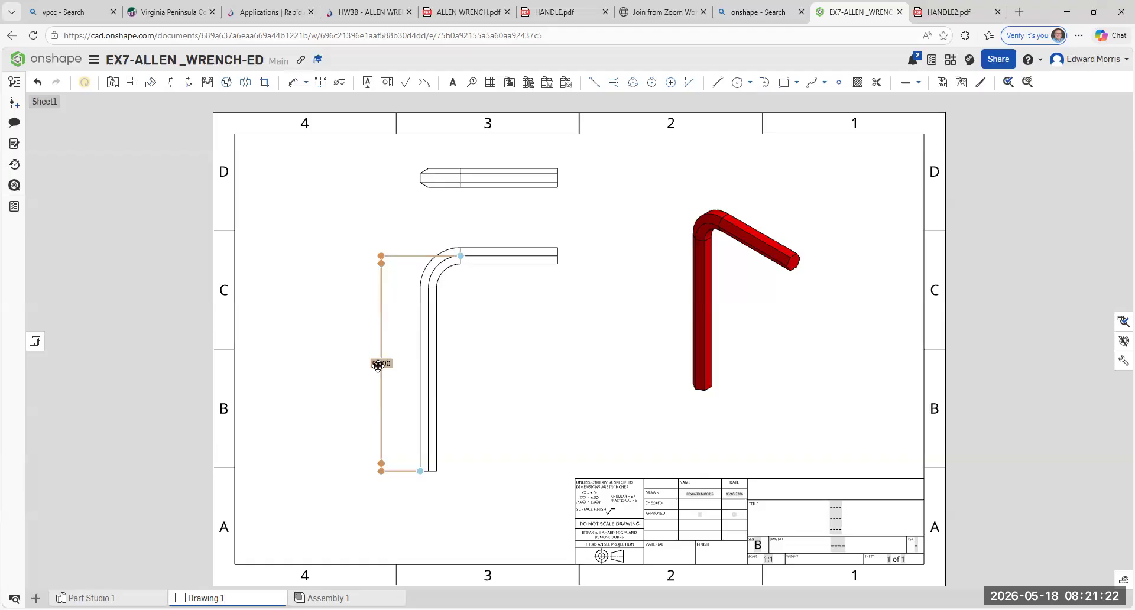
double_click(381, 365)
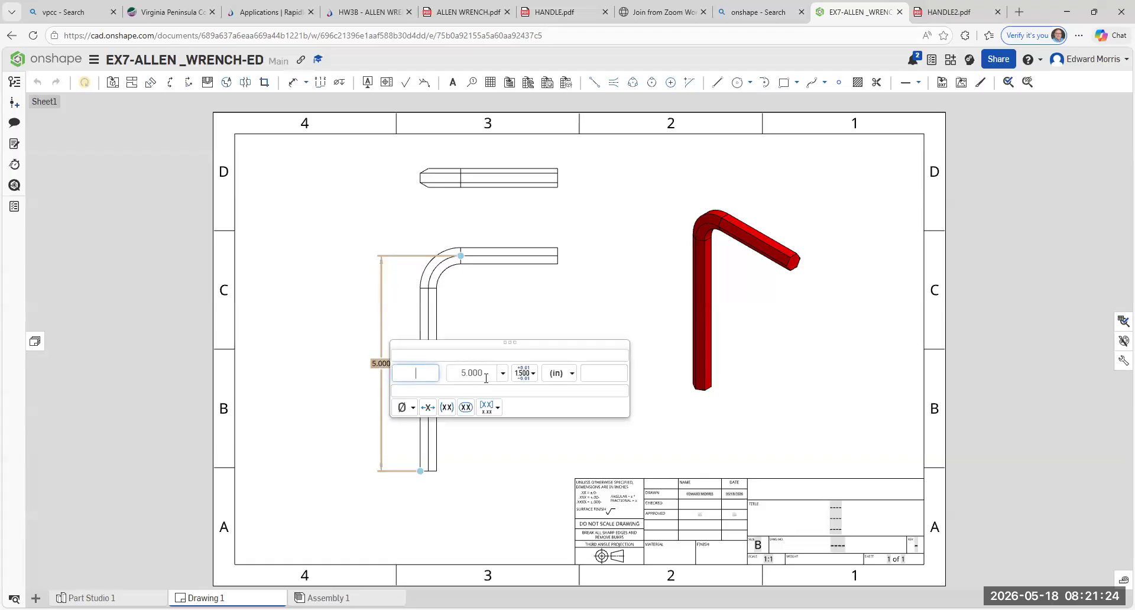
click(530, 308)
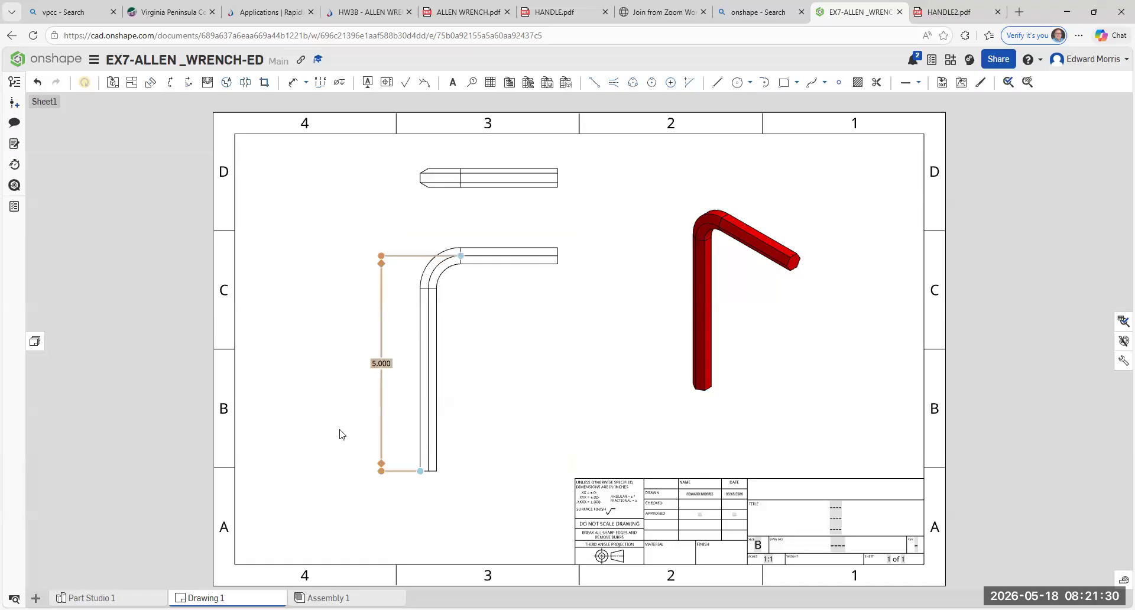
double_click(386, 363)
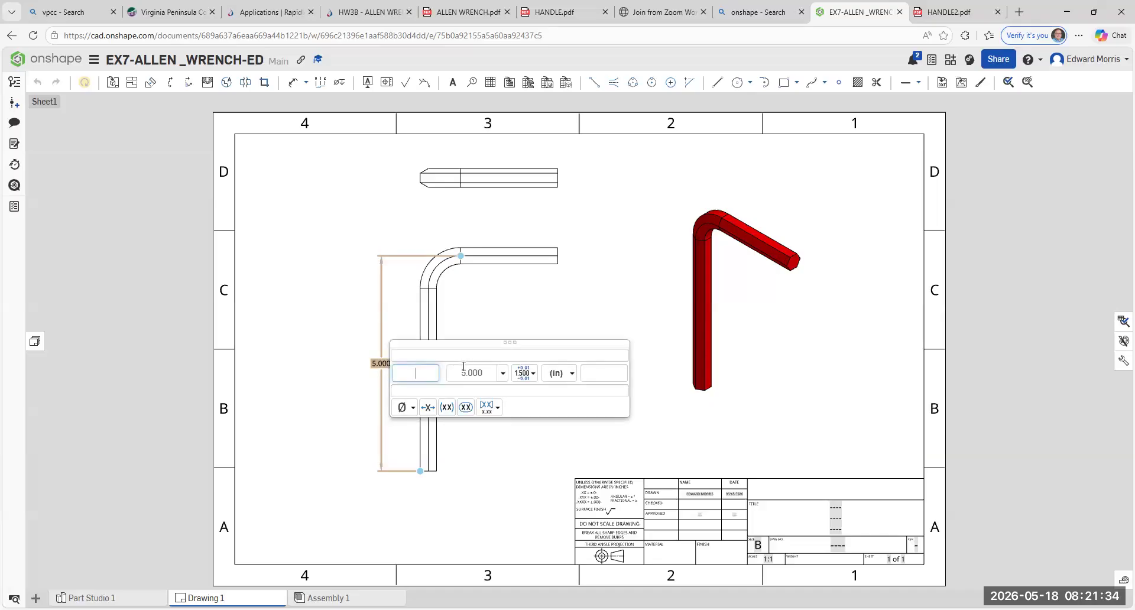
click(501, 374)
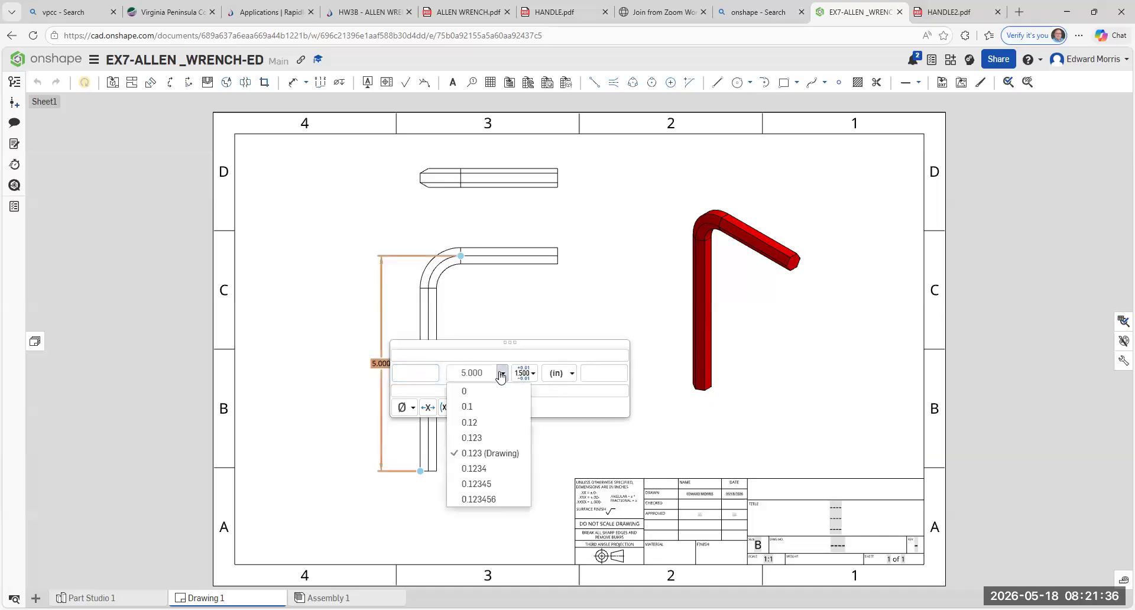
click(501, 373)
click(501, 374)
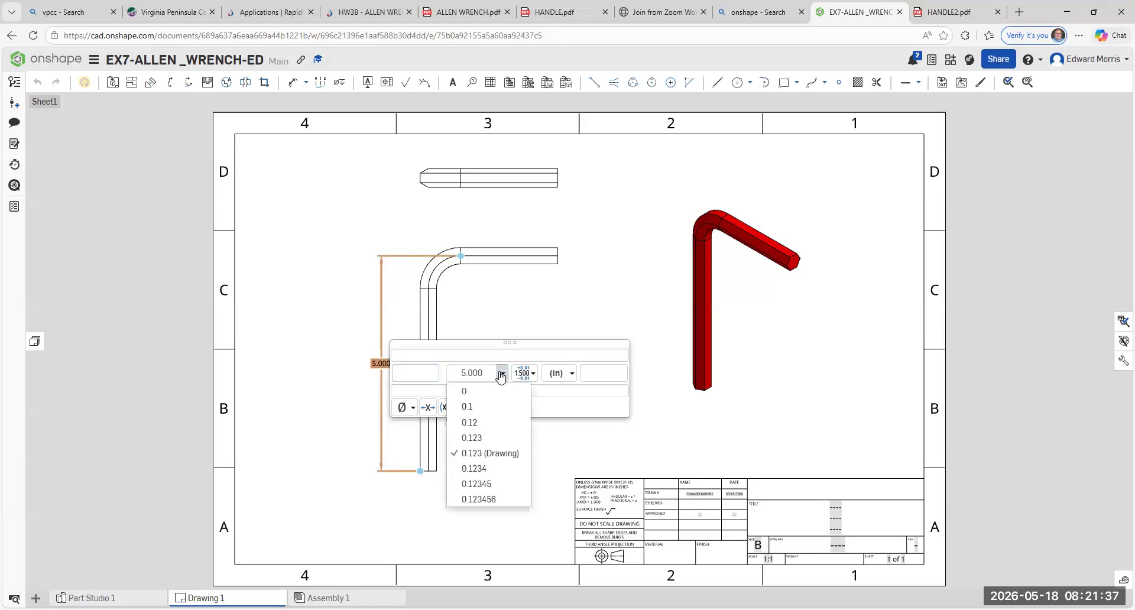
click(485, 423)
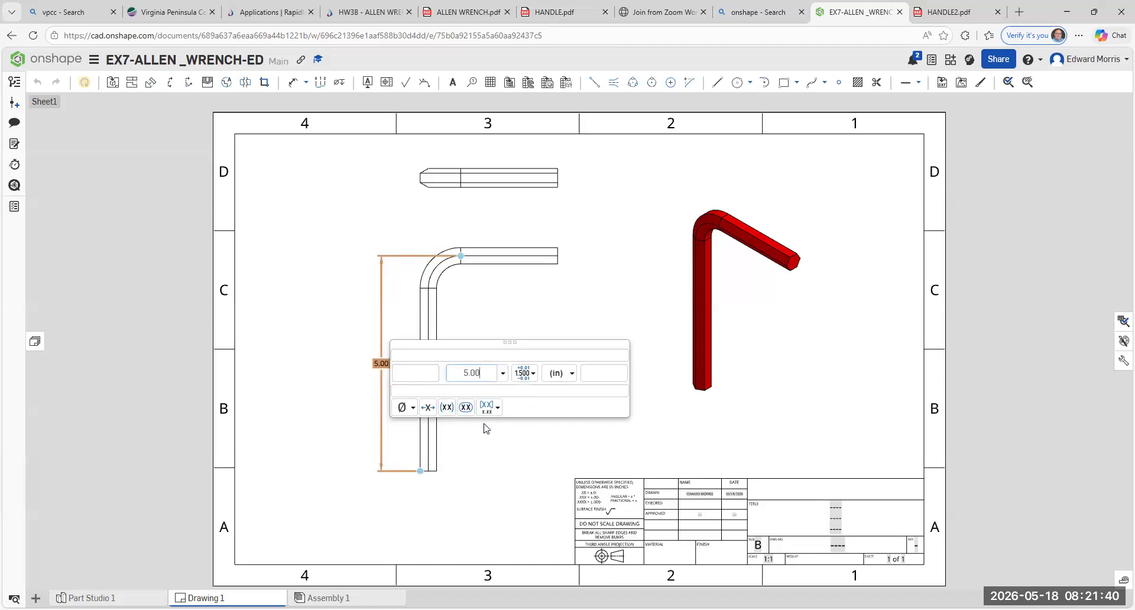
click(503, 321)
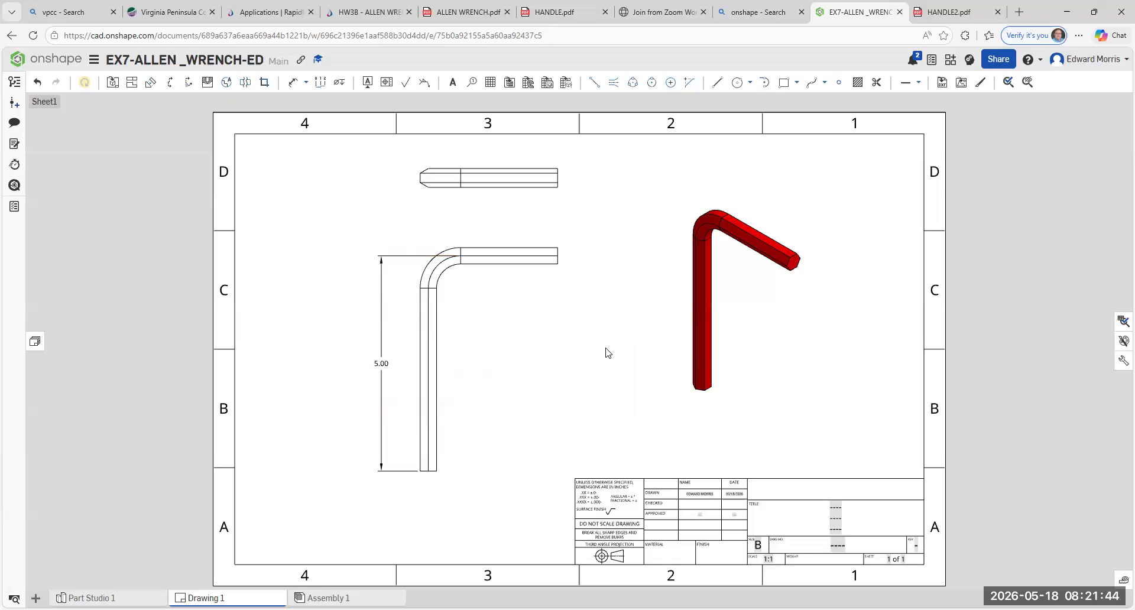
click(37, 84)
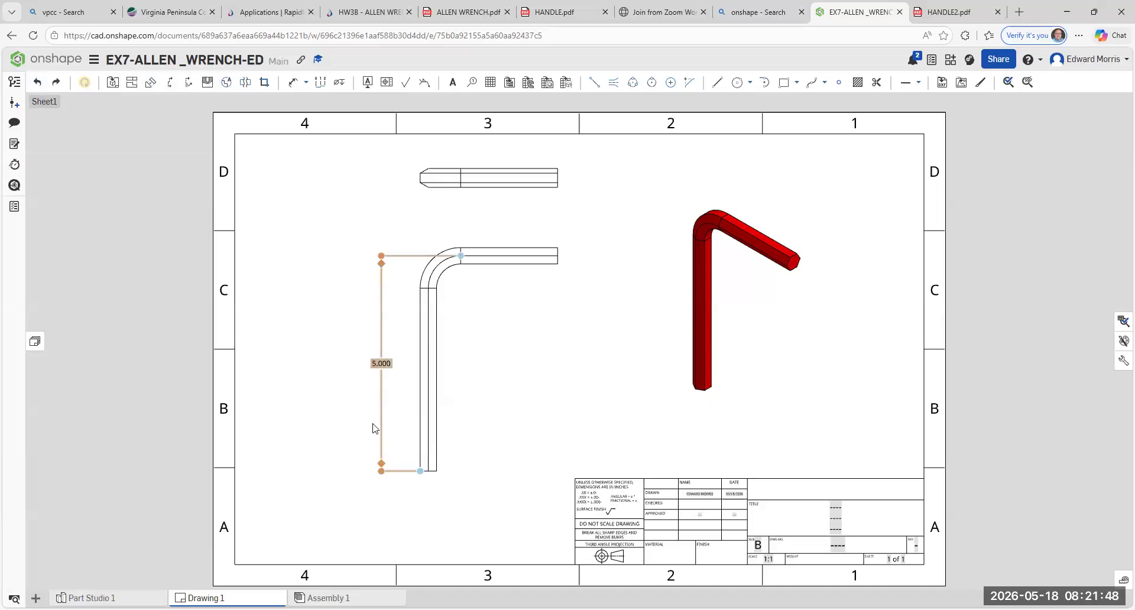
- Set the precision of the front view's vertical dimension to two decimal places (0.12)
click(384, 363)
double_click(383, 363)
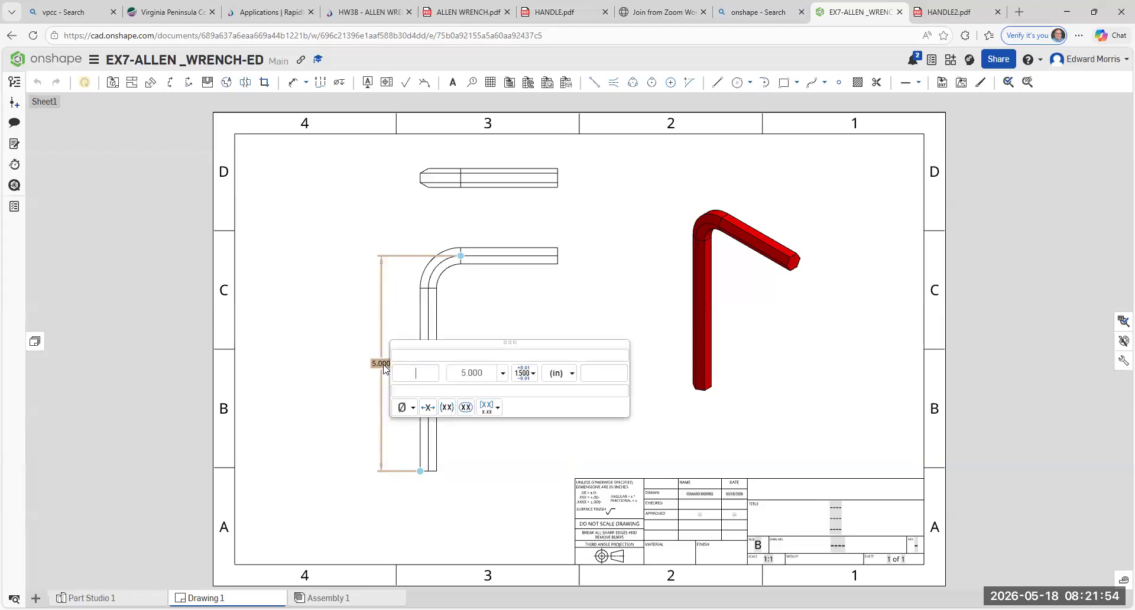
click(503, 378)
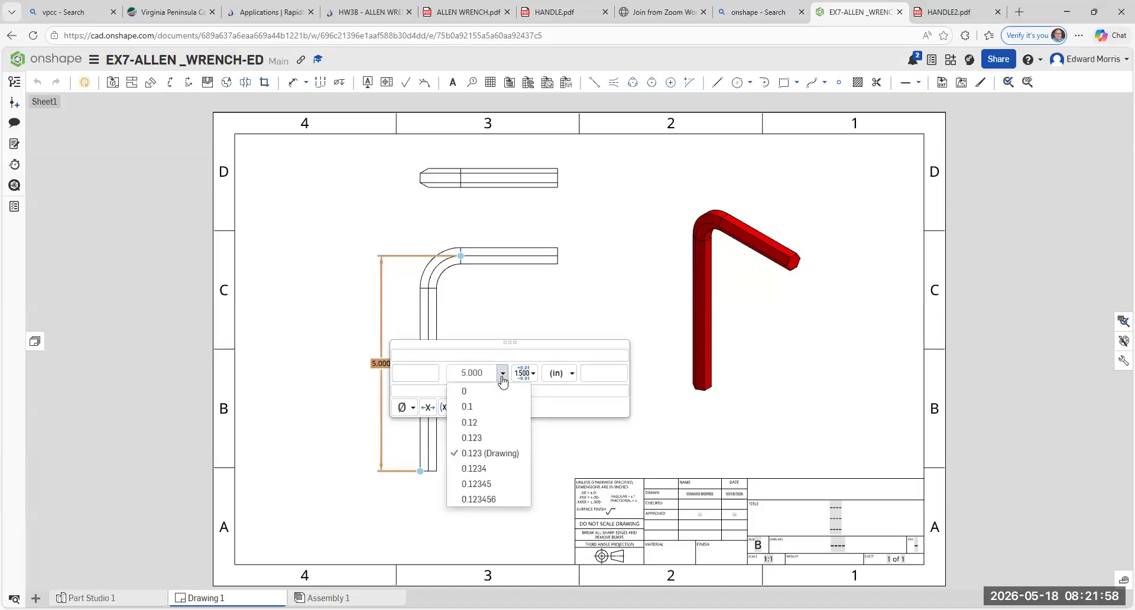
click(481, 425)
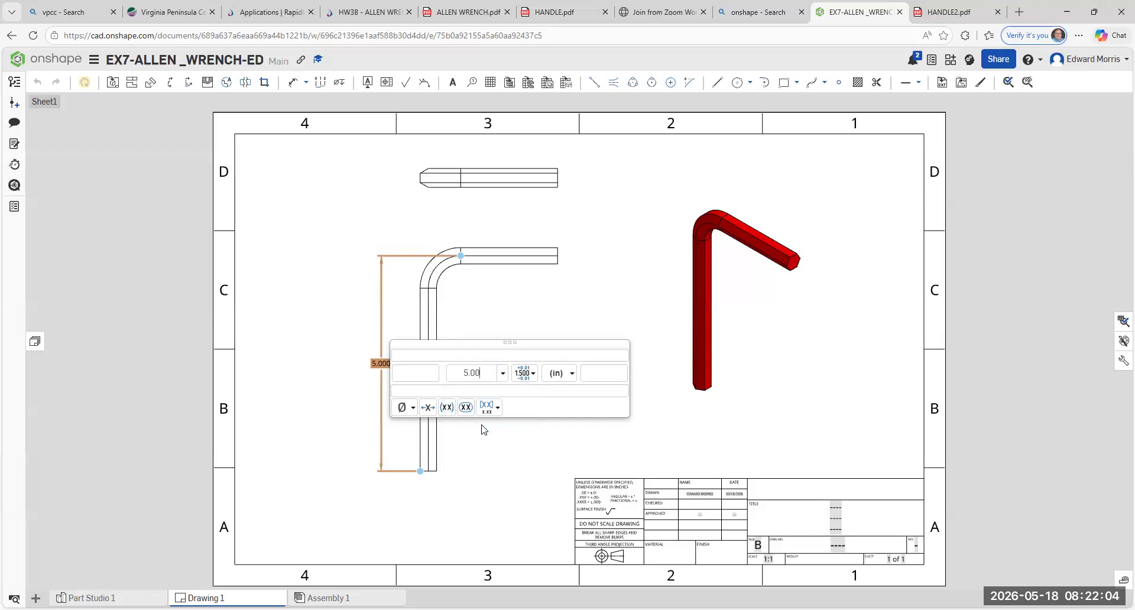
click(592, 208)
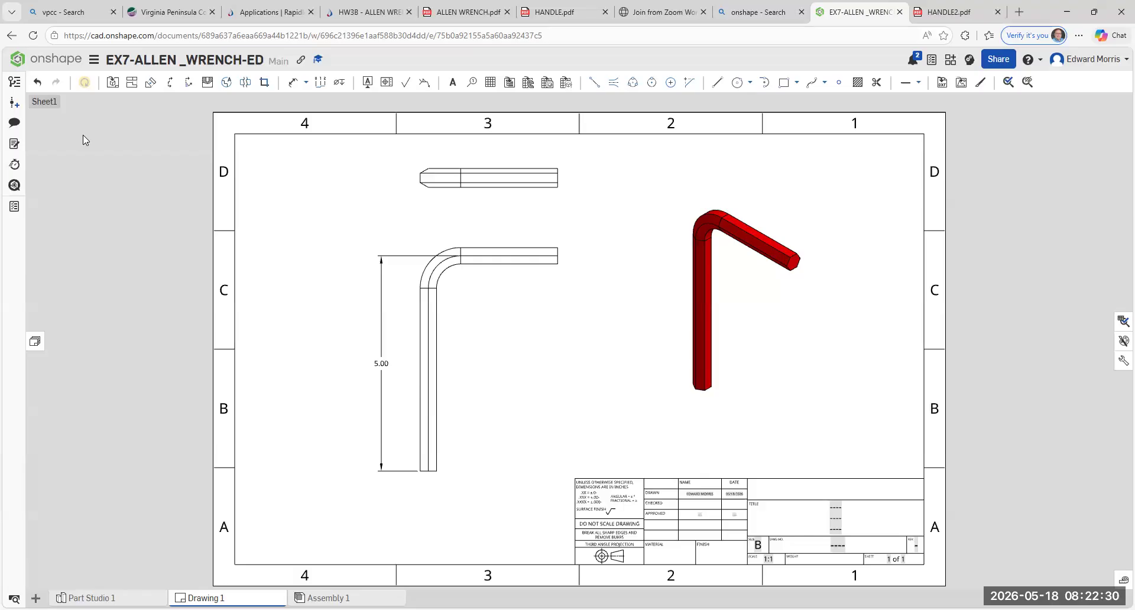
- Try an overall length dimension below the top view, and undo it
click(305, 82)
click(306, 102)
click(555, 189)
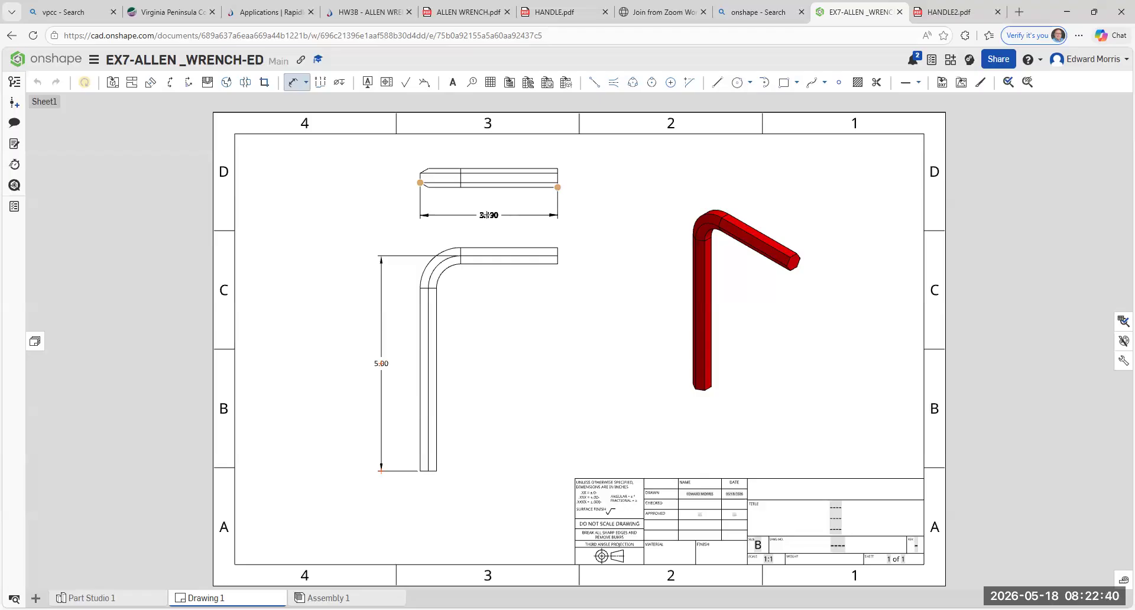
click(488, 215)
key(Escape)
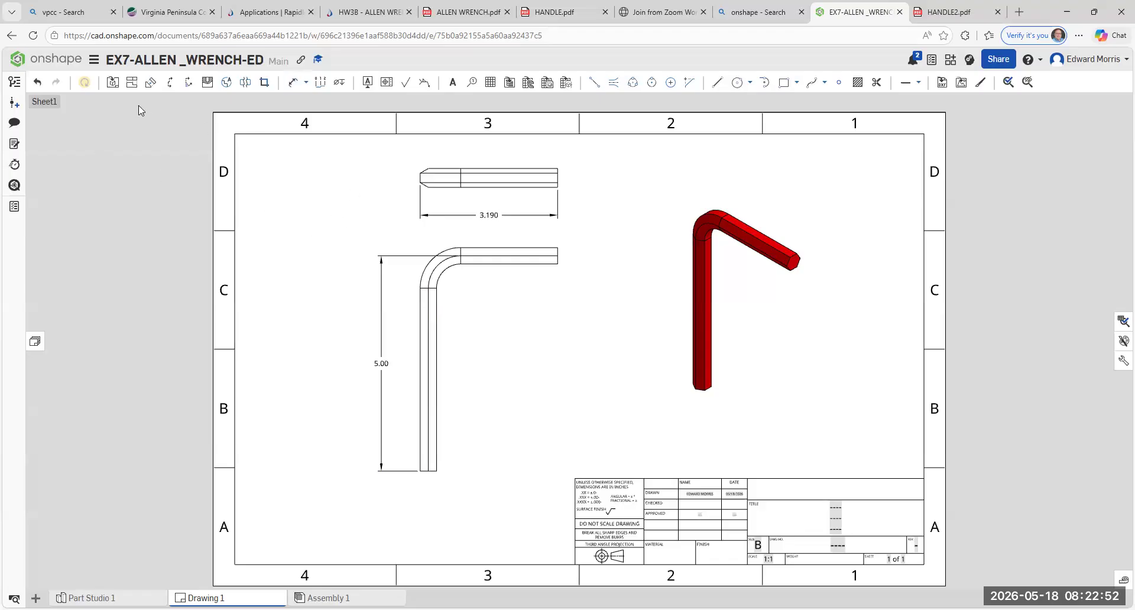
click(36, 84)
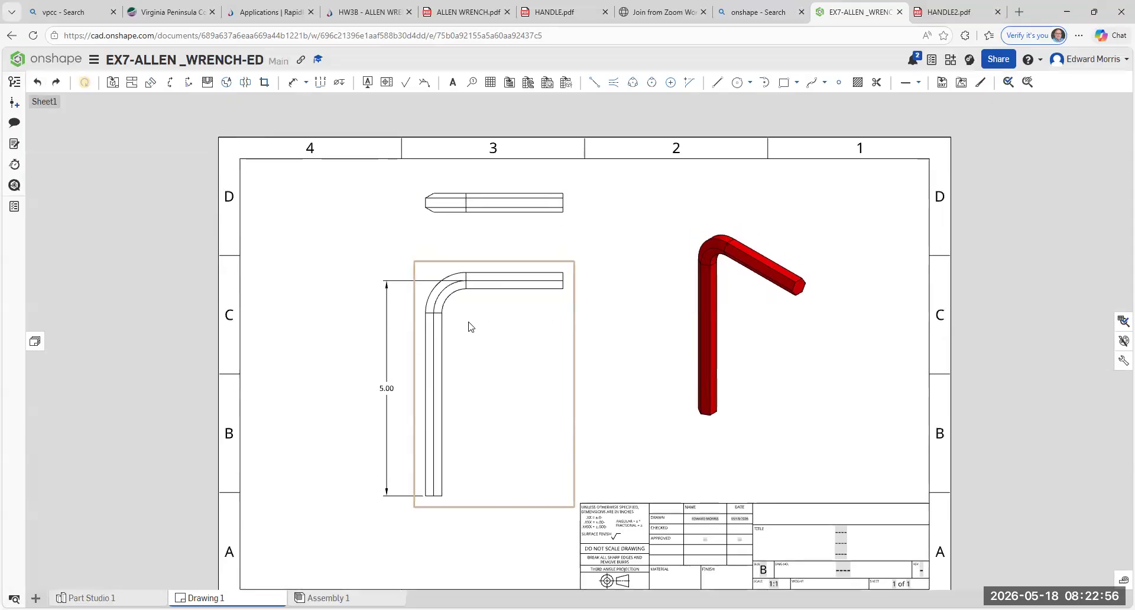
- Dimension the front view's horizontal length from the long leg's centre line to the short leg's end, placed above the view
scroll(442, 299, up, 3)
scroll(443, 299, up, 1)
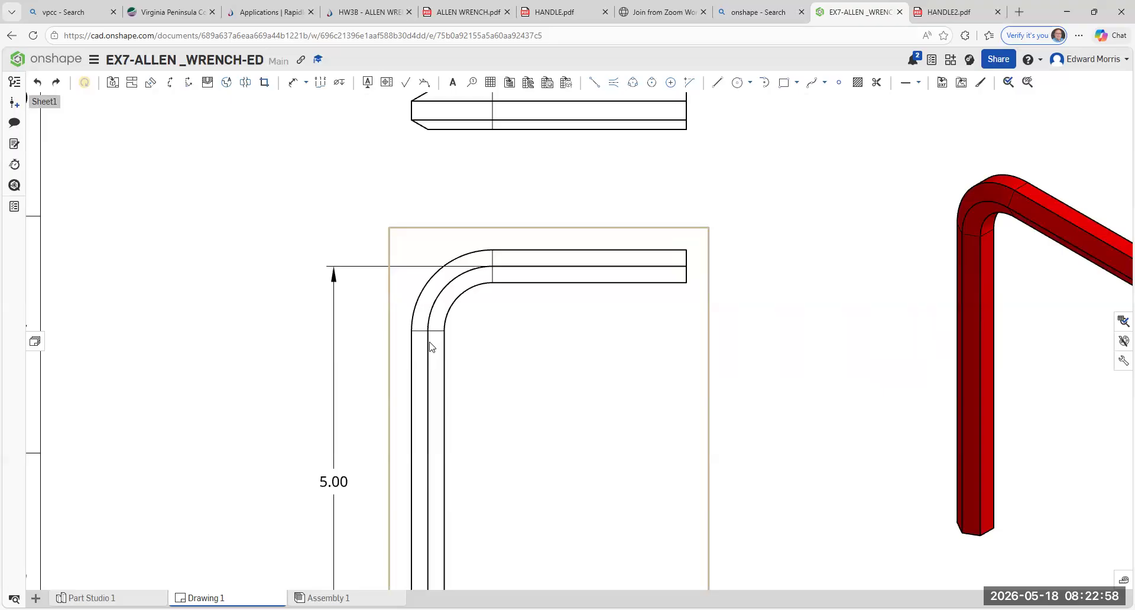
scroll(441, 299, down, 3)
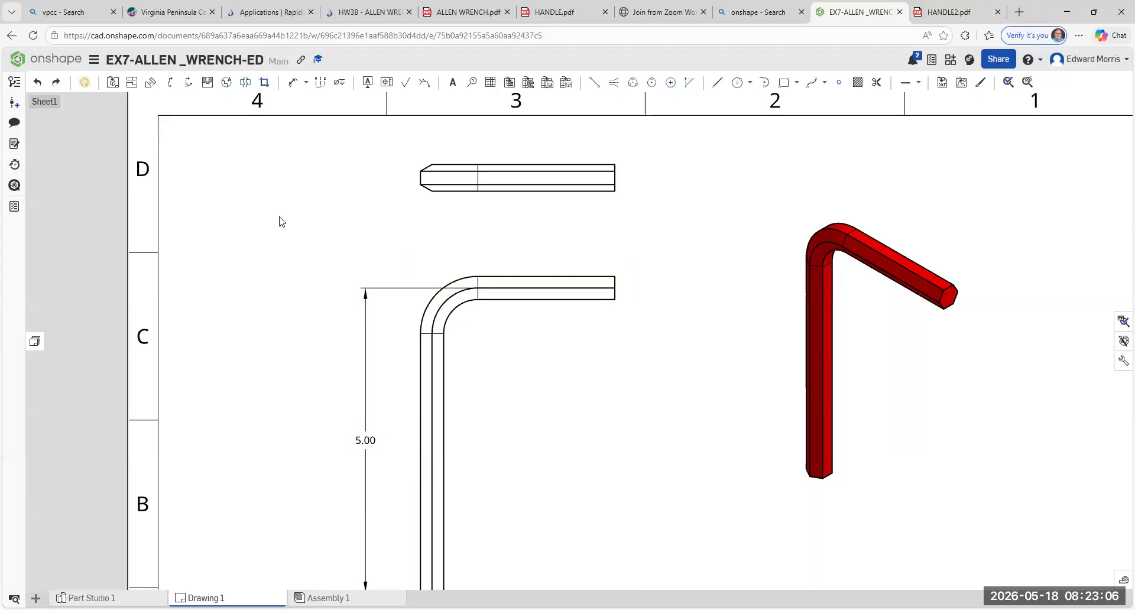
click(299, 83)
click(432, 334)
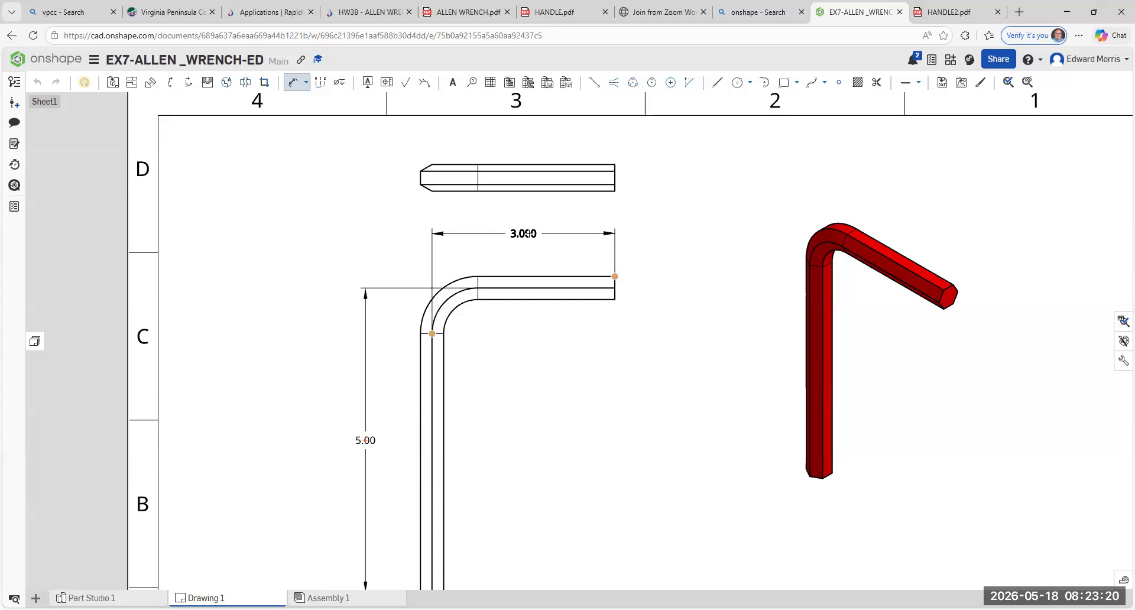
click(528, 234)
key(Escape)
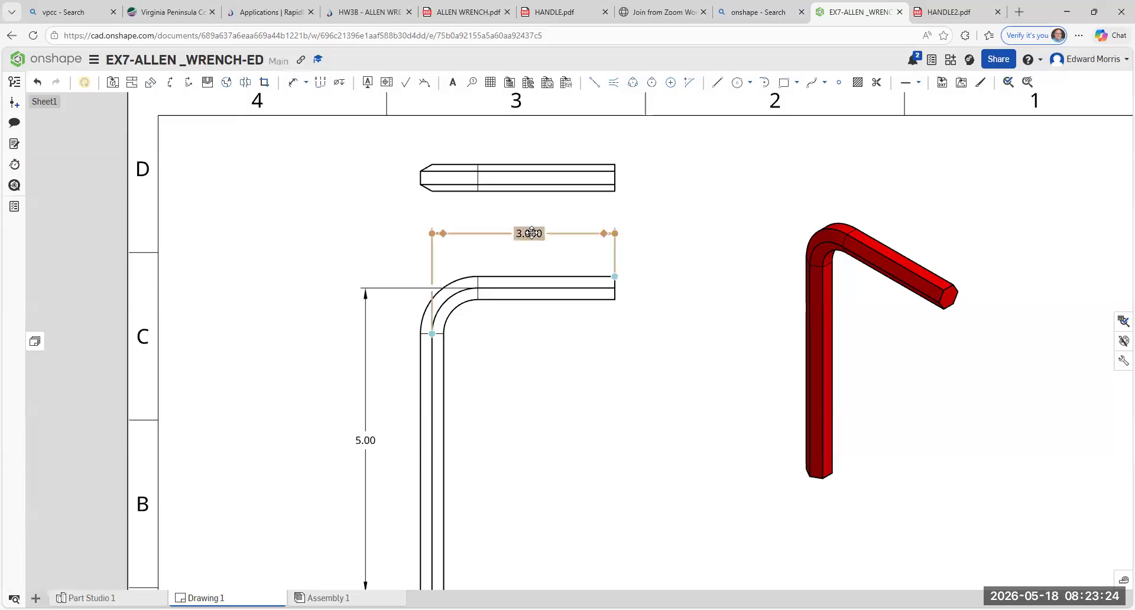
- Set the precision of the front view's horizontal dimension to two decimal places (0.12)
click(532, 233)
double_click(534, 233)
click(653, 246)
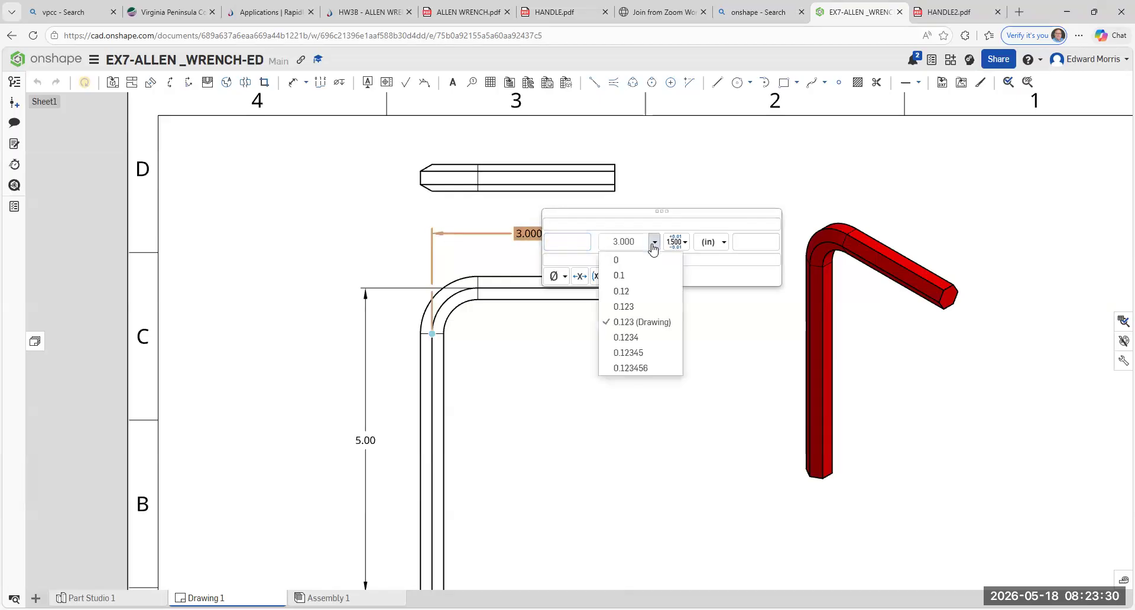
click(637, 292)
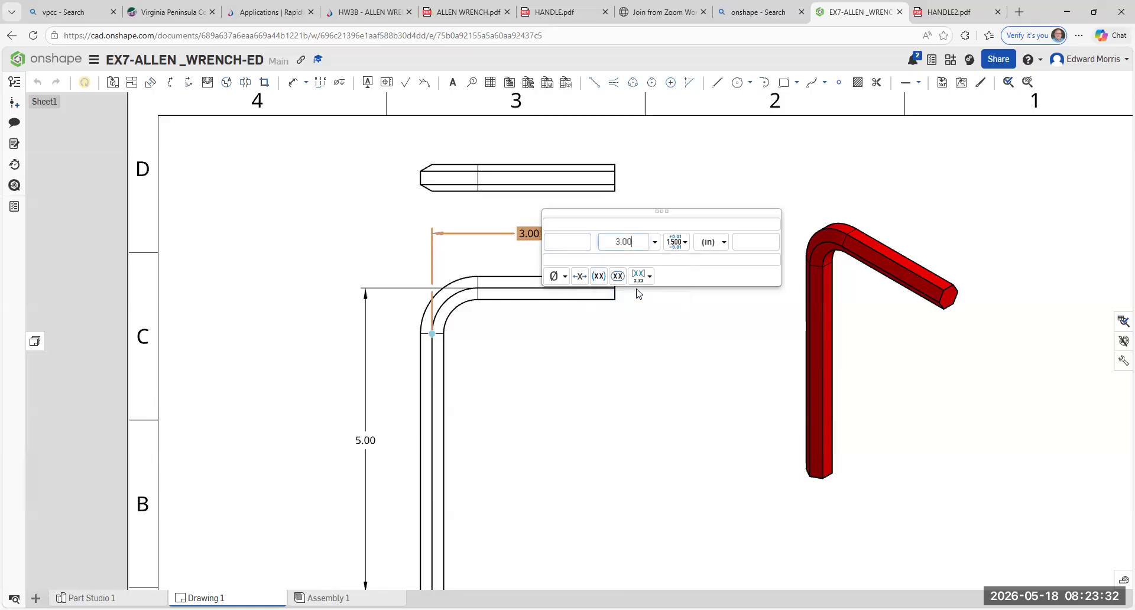
click(742, 149)
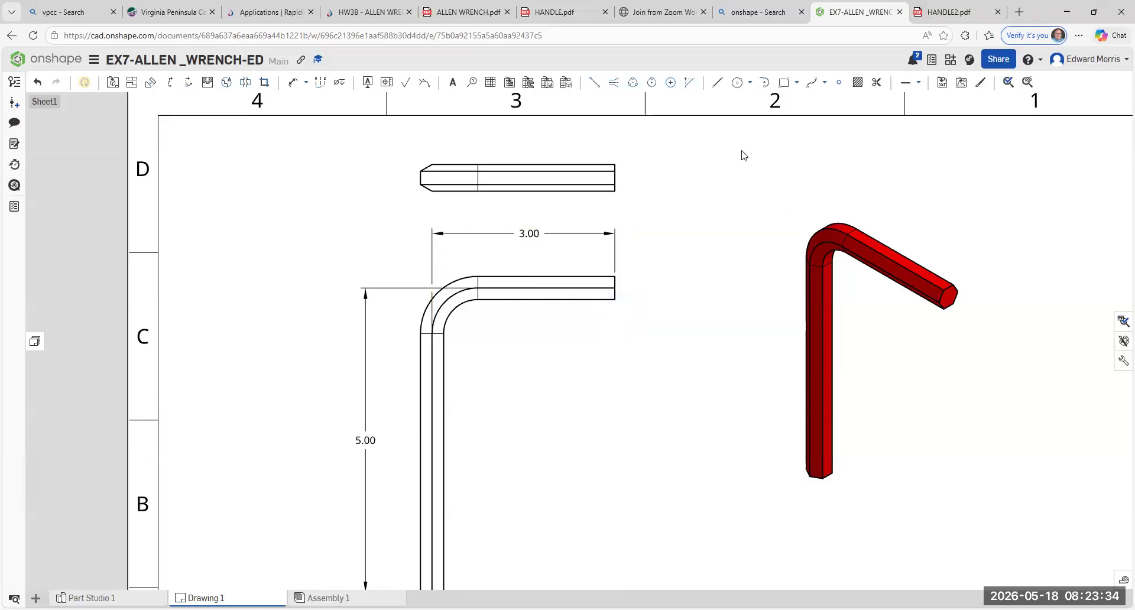
- Try moving the upper attachment point of the vertical dimension down to the bend's centre, and undo the move
scroll(591, 375, down, 3)
scroll(555, 345, up, 2)
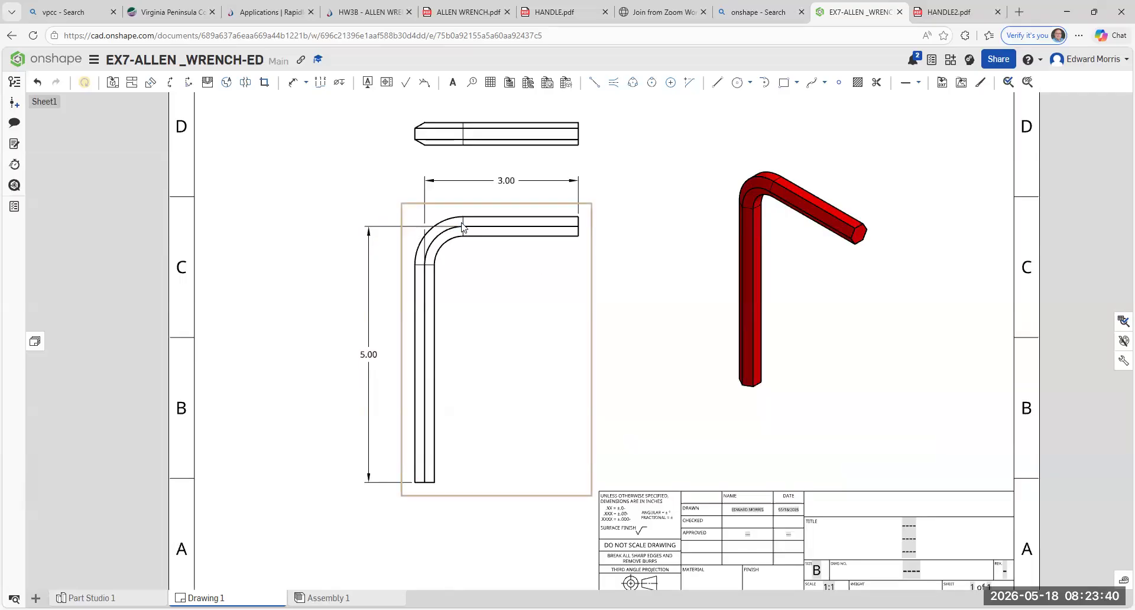
drag(463, 226, 463, 265)
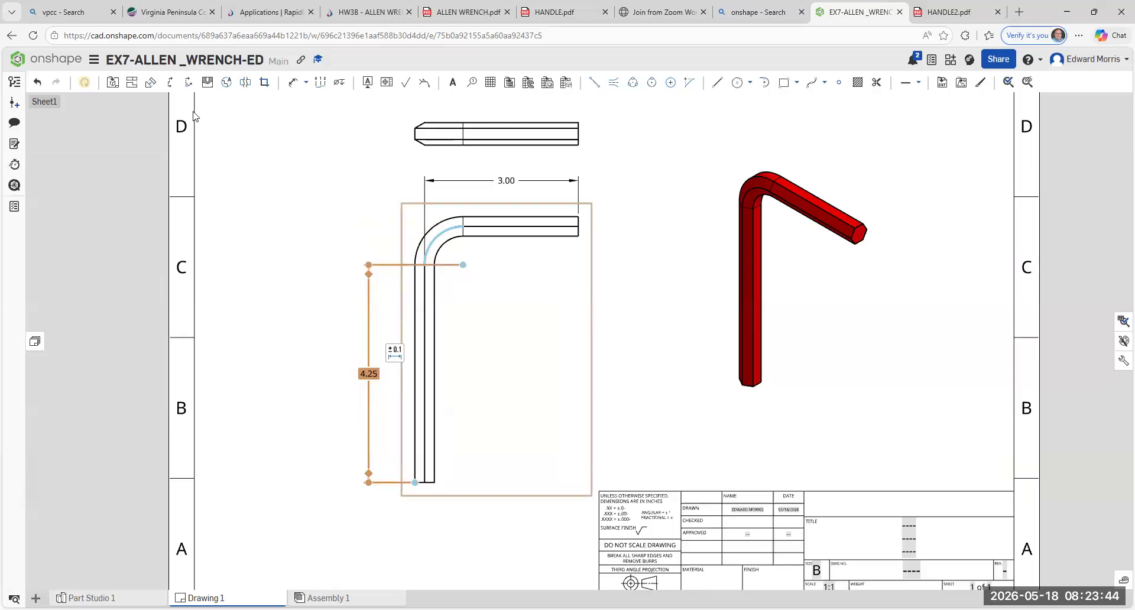
click(37, 82)
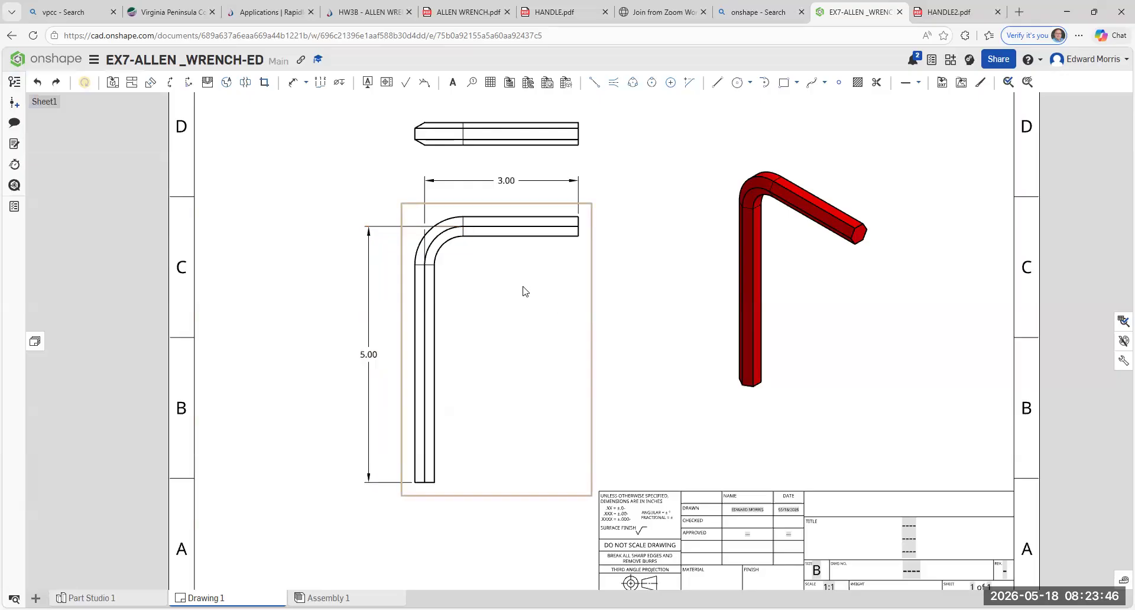
- Move the front view with its dimensions slightly down and to the left on the sheet
mouse_move(654, 293)
middle_down()
mouse_move(594, 412)
mouse_move(600, 235)
mouse_move(641, 281)
middle_up()
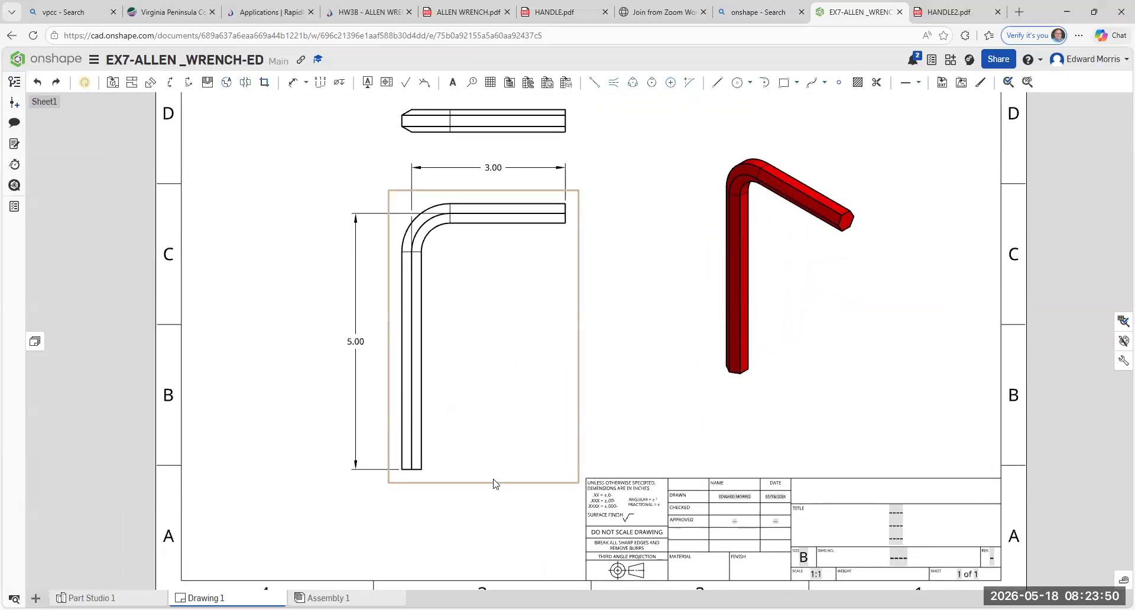
drag(492, 485, 490, 492)
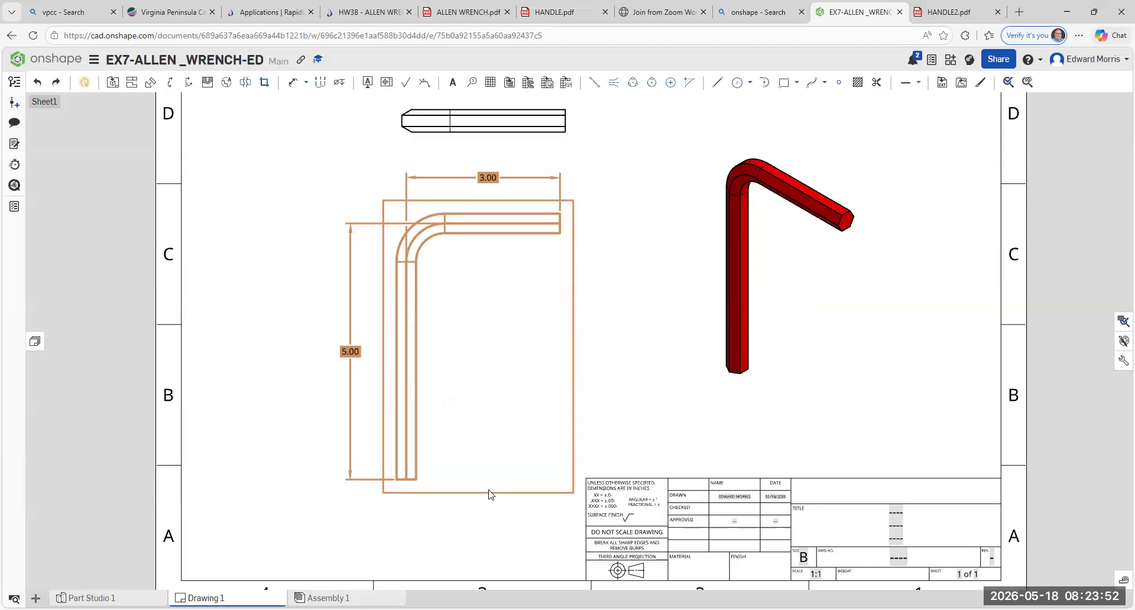
middle_drag(622, 371, 620, 406)
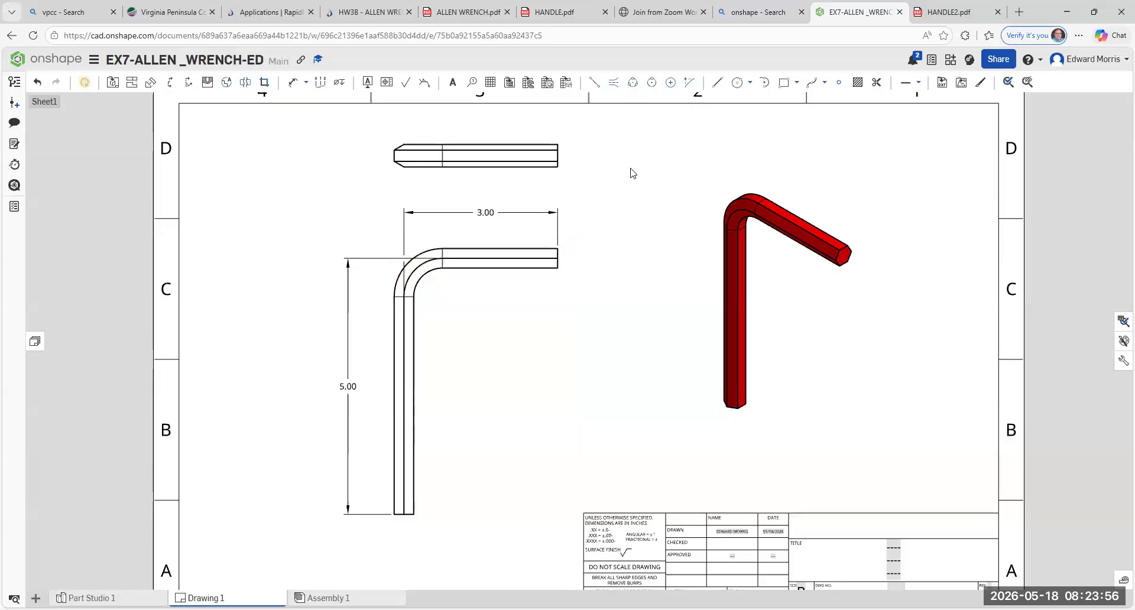
- Add a vertical thickness dimension across the short leg's end in the front view, placed just beyond that end
scroll(630, 172, up, 2)
scroll(627, 210, up, 1)
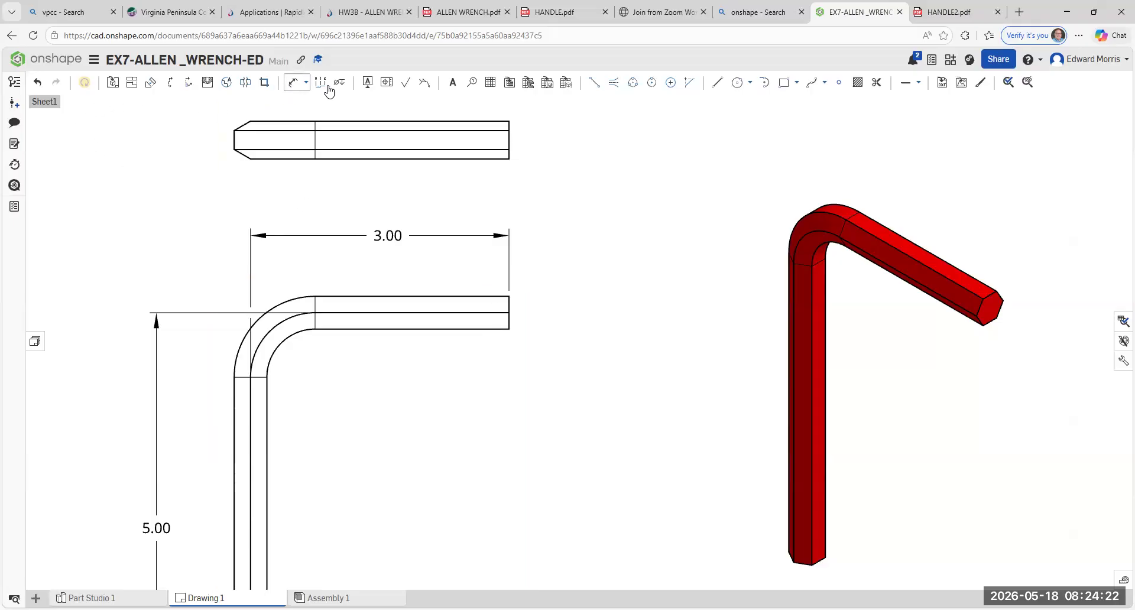
click(306, 82)
click(308, 97)
click(509, 329)
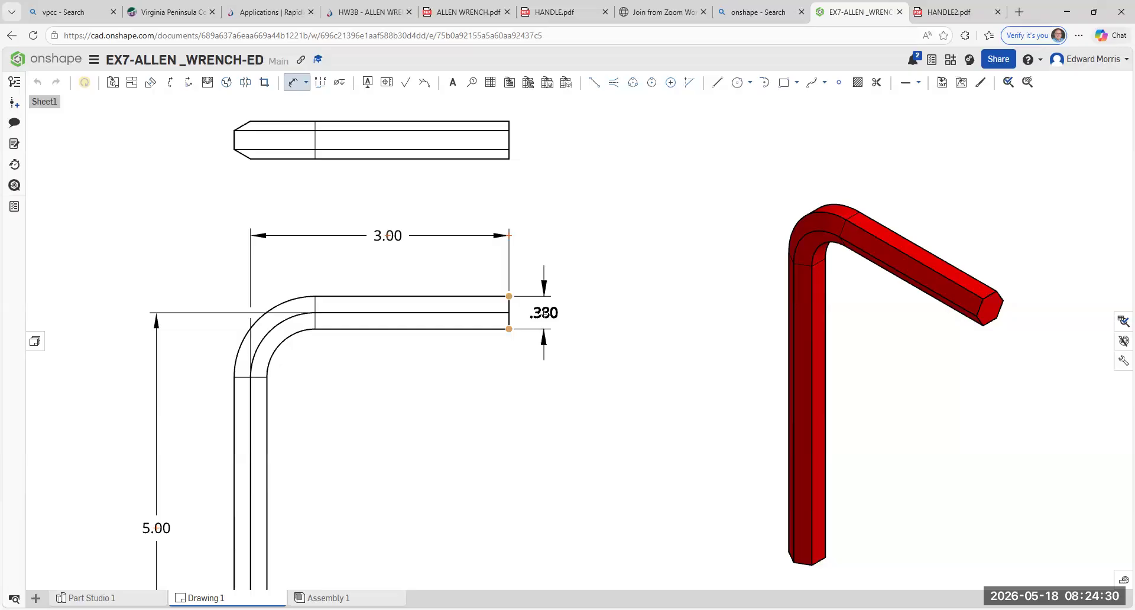
key(Escape)
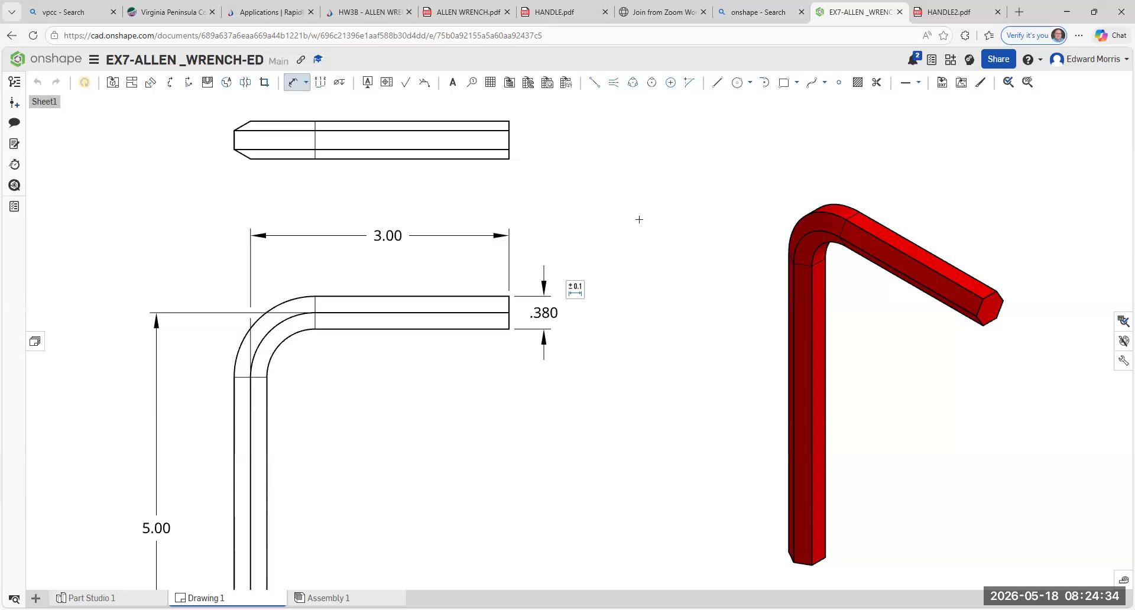
- Examine the hexagonal end of the short leg in the isometric view and compare it with the front view's thickness dimension
scroll(796, 274, up, 2)
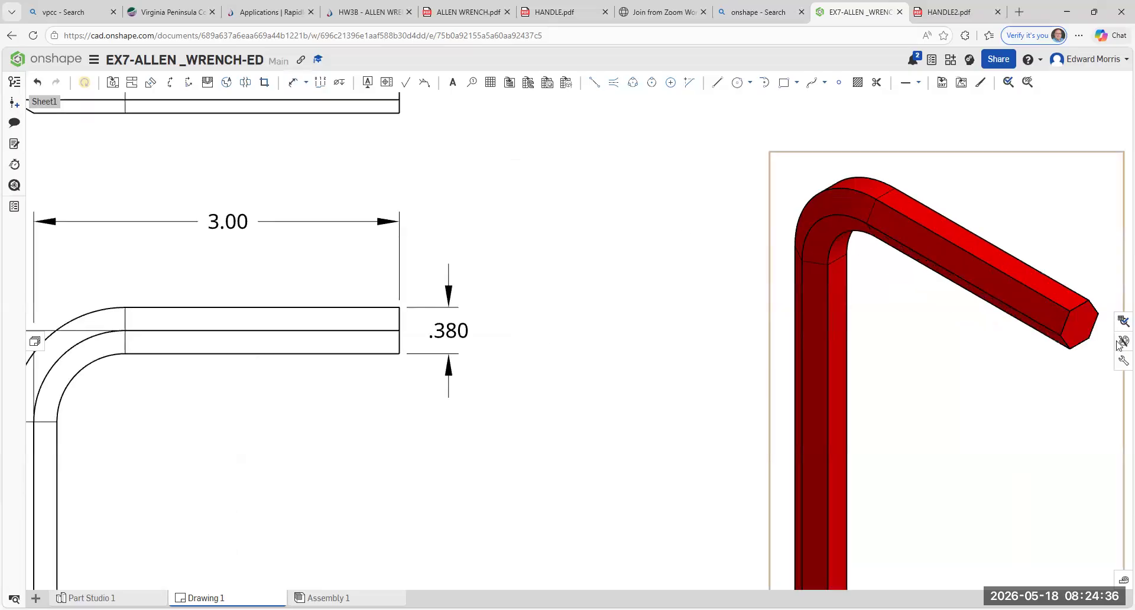
scroll(1120, 361, down, 2)
scroll(1119, 366, down, 5)
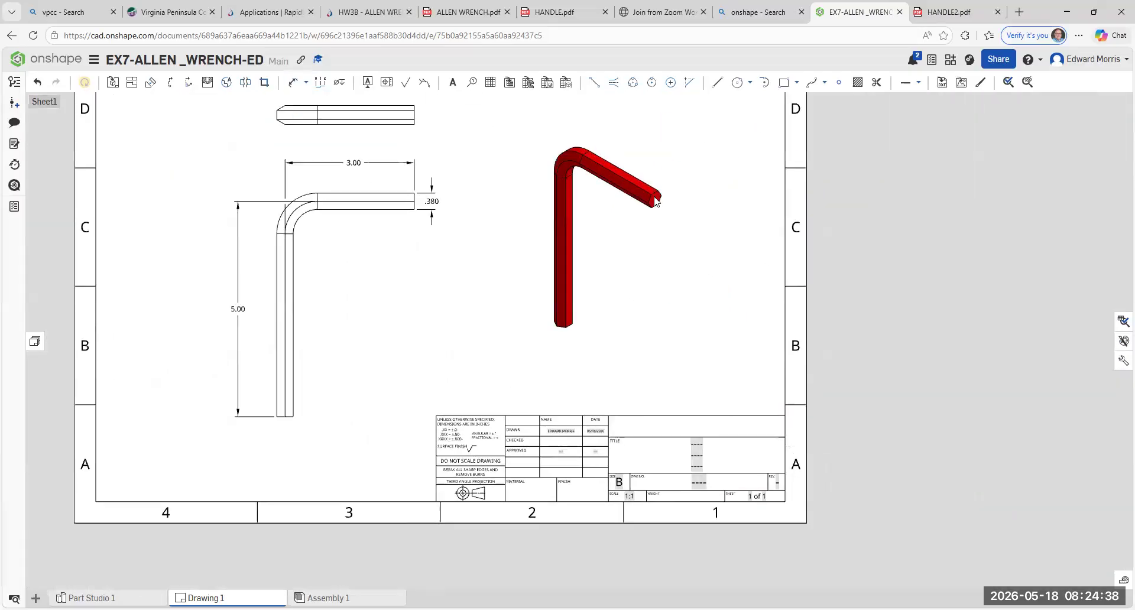
scroll(700, 274, up, 6)
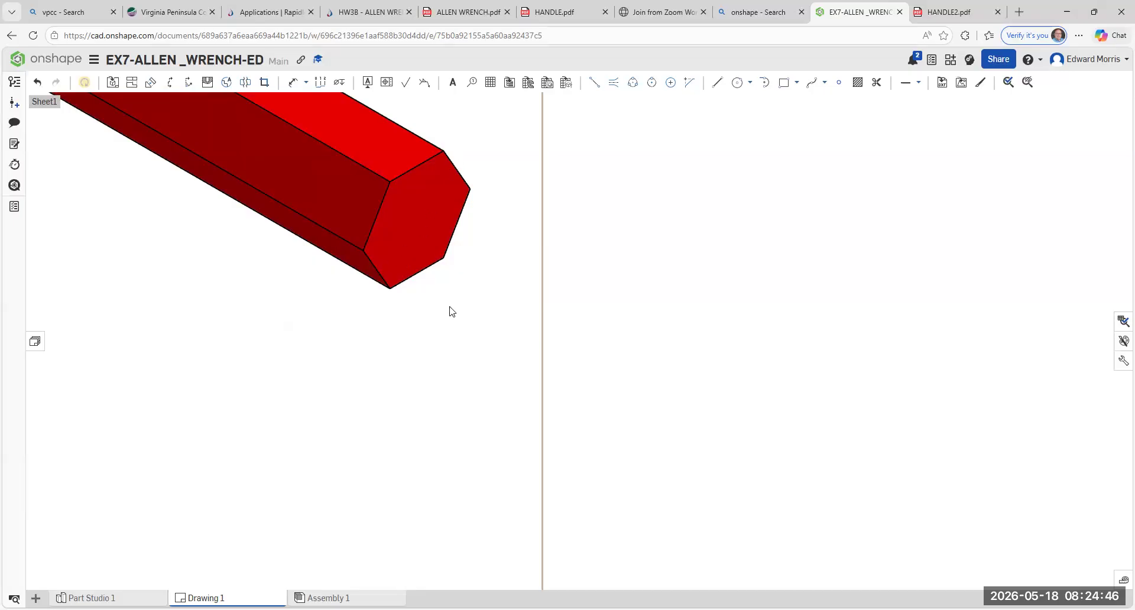
key(f)
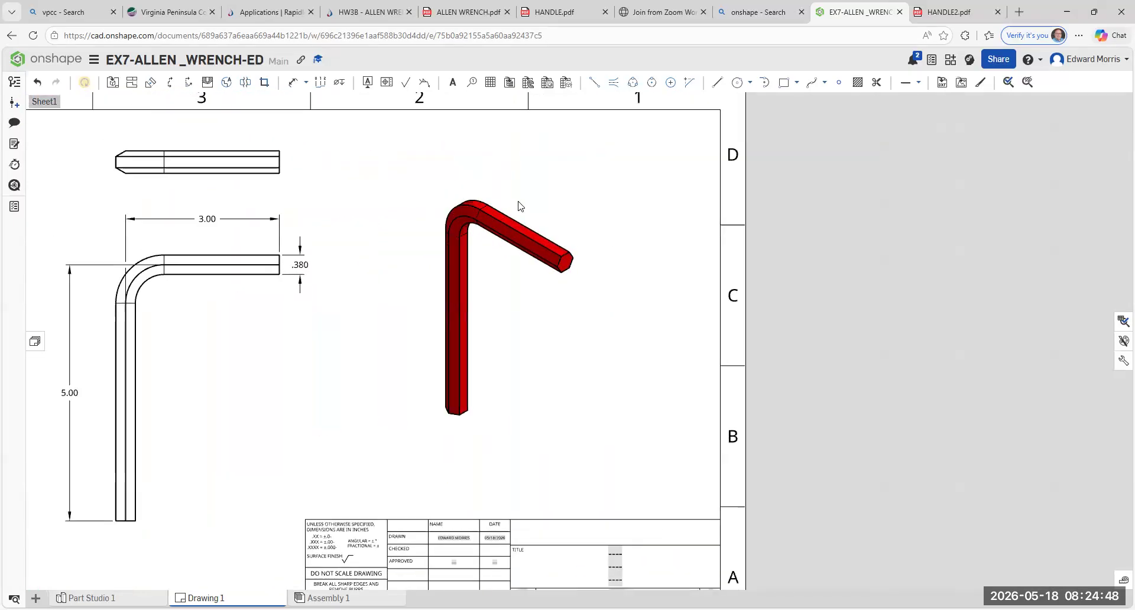
middle_drag(390, 243, 518, 201)
scroll(444, 218, up, 2)
middle_drag(428, 291, 498, 287)
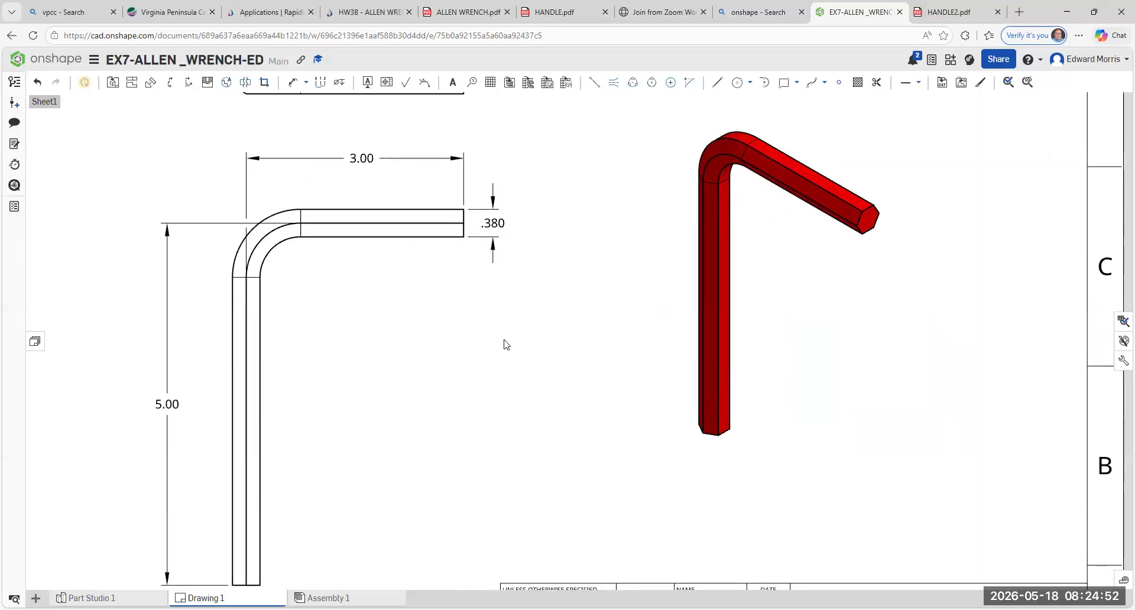
middle_drag(507, 342, 503, 357)
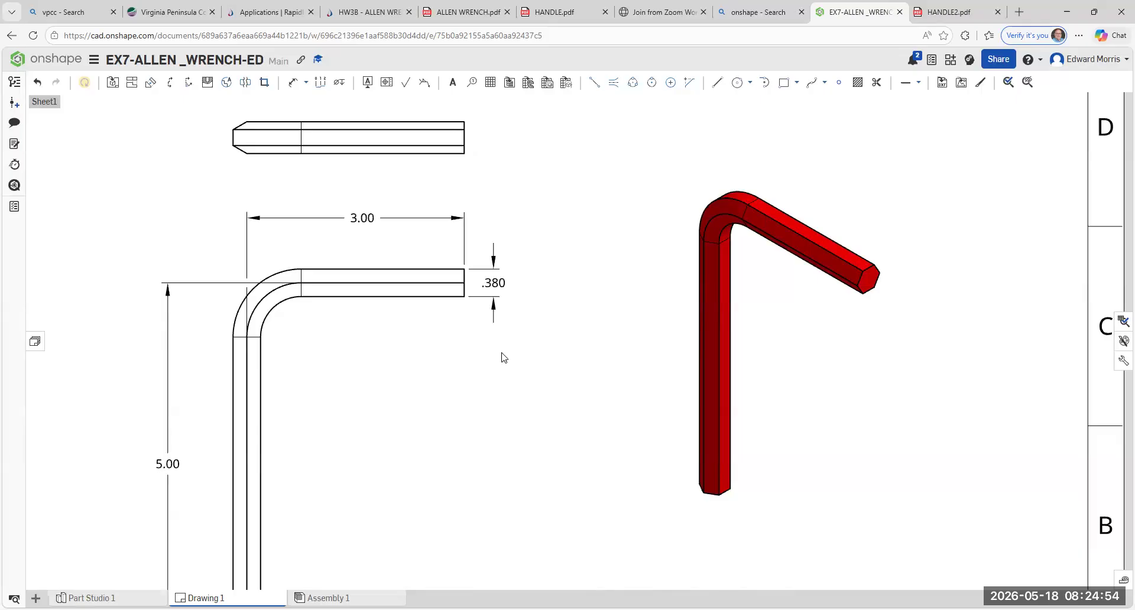
middle_drag(517, 299, 531, 243)
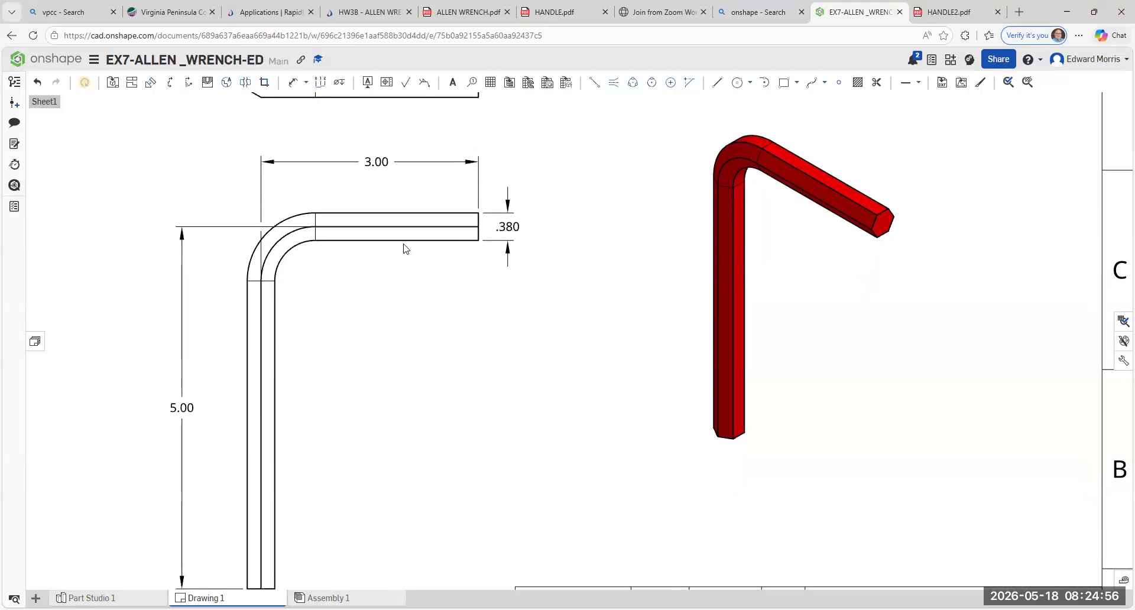
- Add a radial dimension to the bend's middle arc in the front view, and undo it together with the short leg's thickness dimension
click(306, 83)
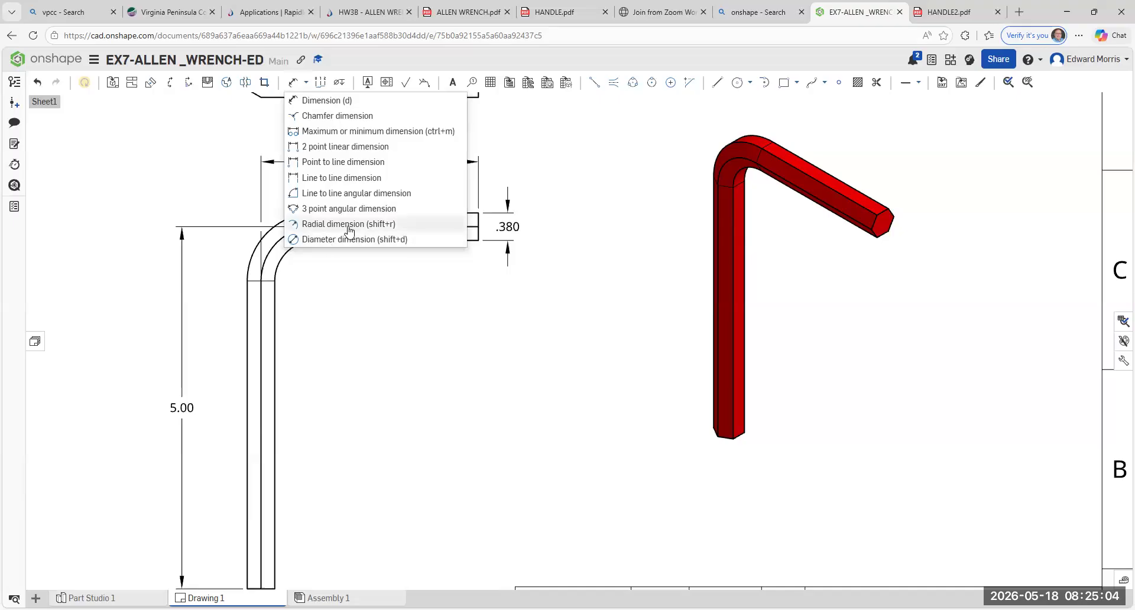
click(334, 227)
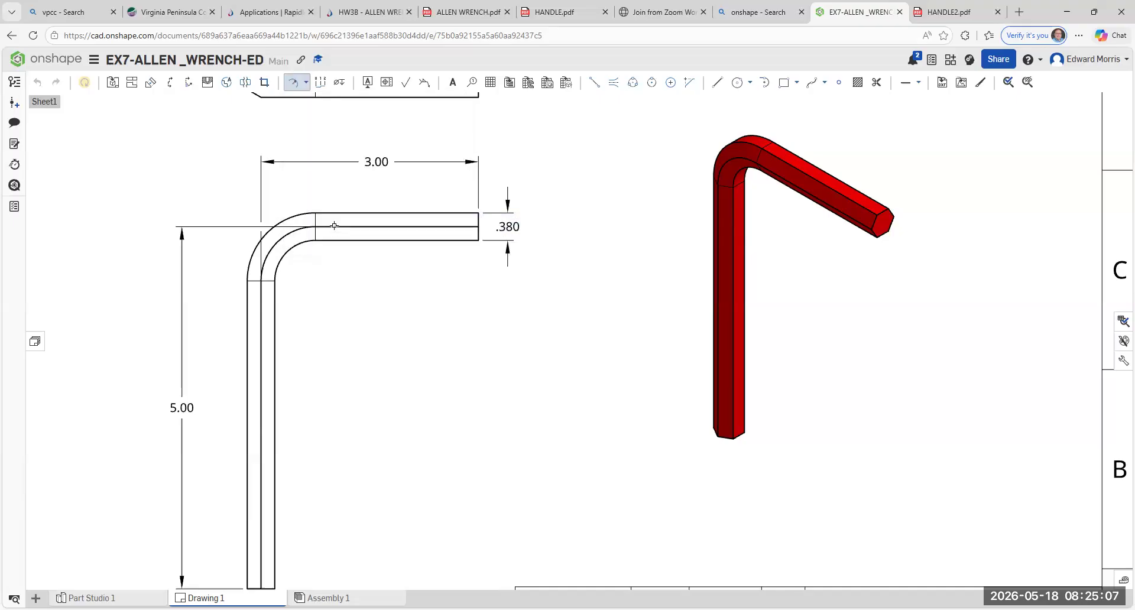
click(280, 241)
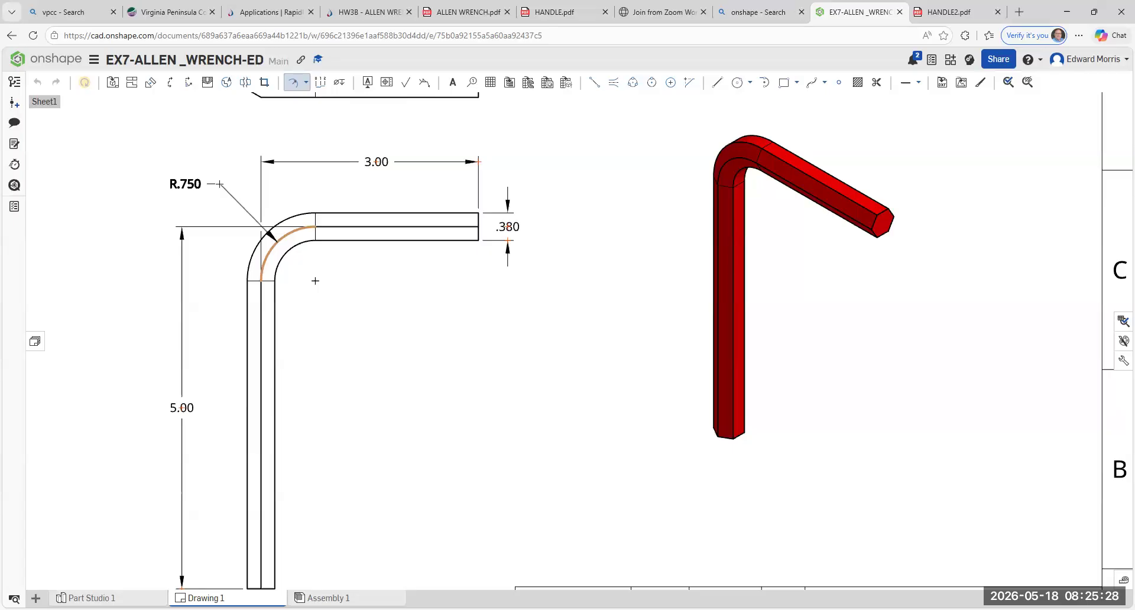
click(307, 264)
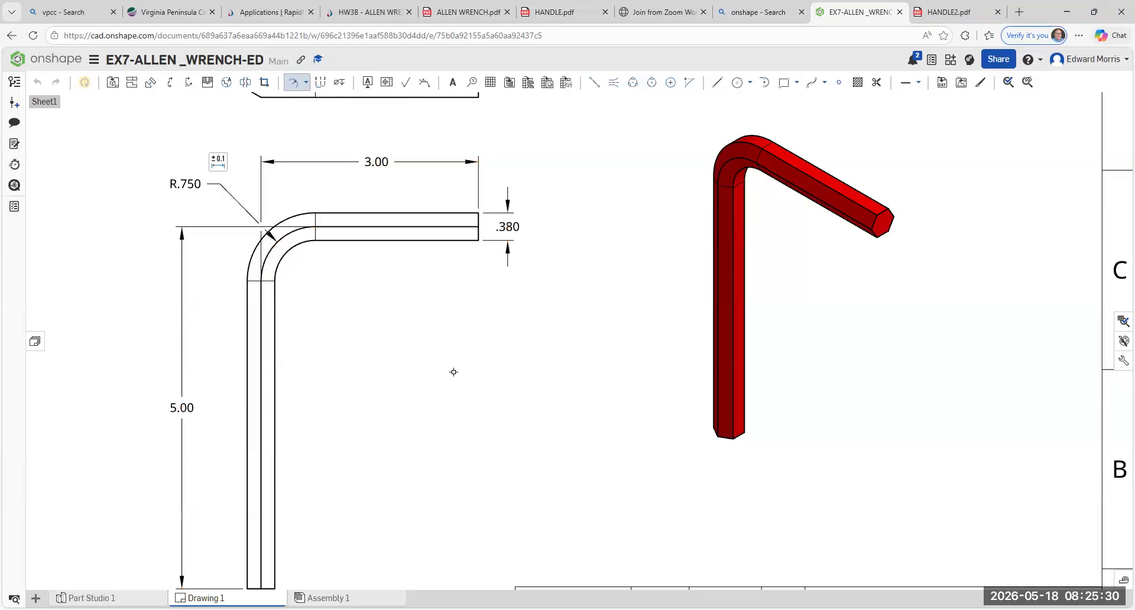
key(Escape)
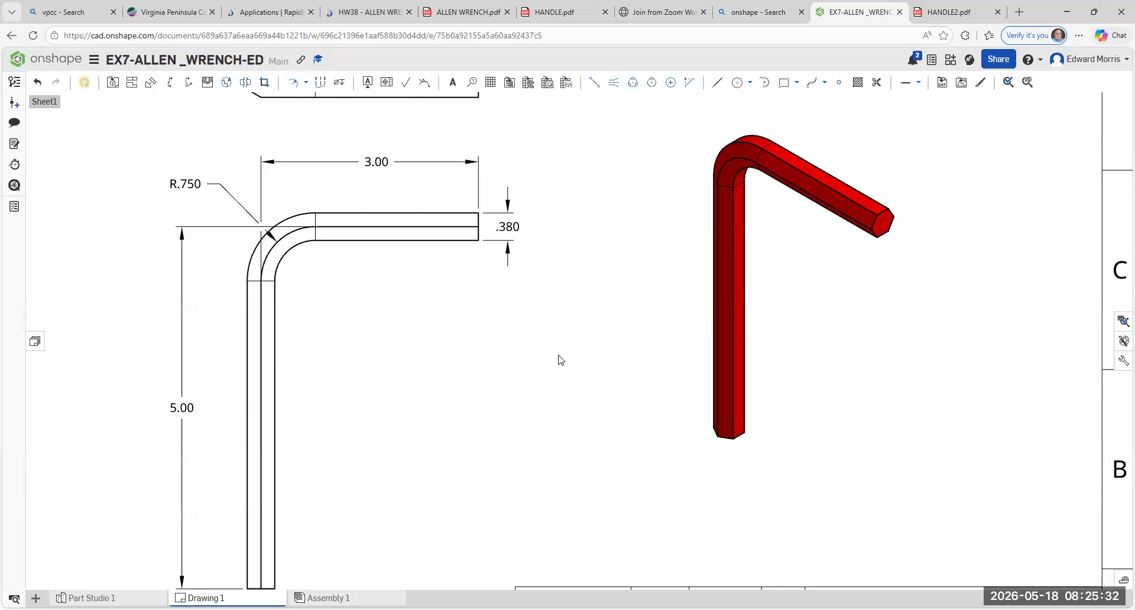
click(37, 87)
click(37, 87)
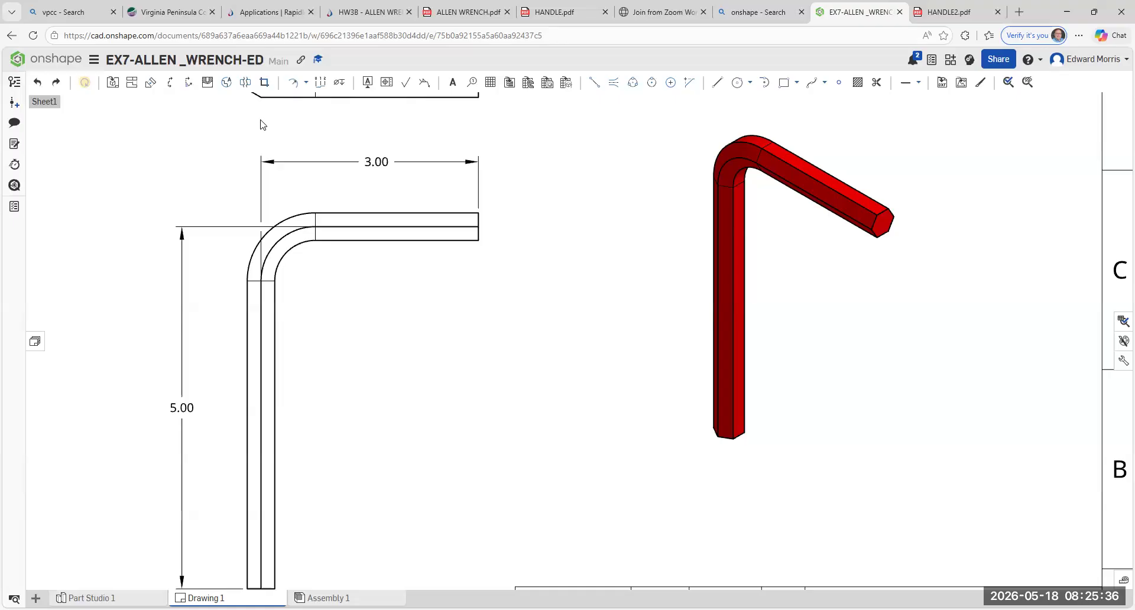
- Add a radial dimension to the bend's middle arc in the front view, placed outside the bend on its upper-left side
click(306, 83)
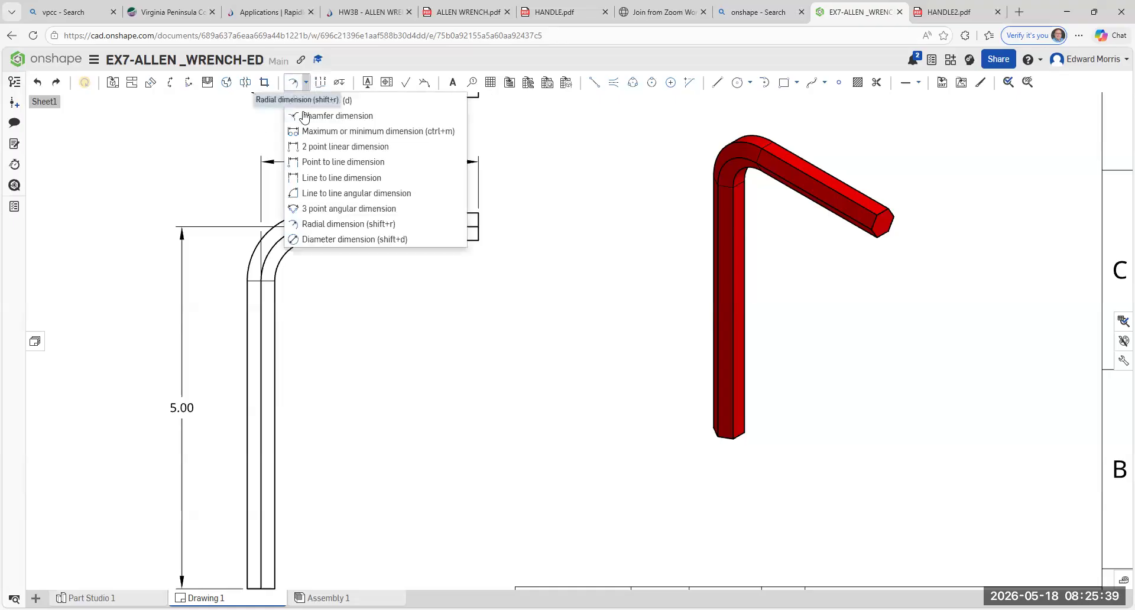
click(304, 225)
click(288, 261)
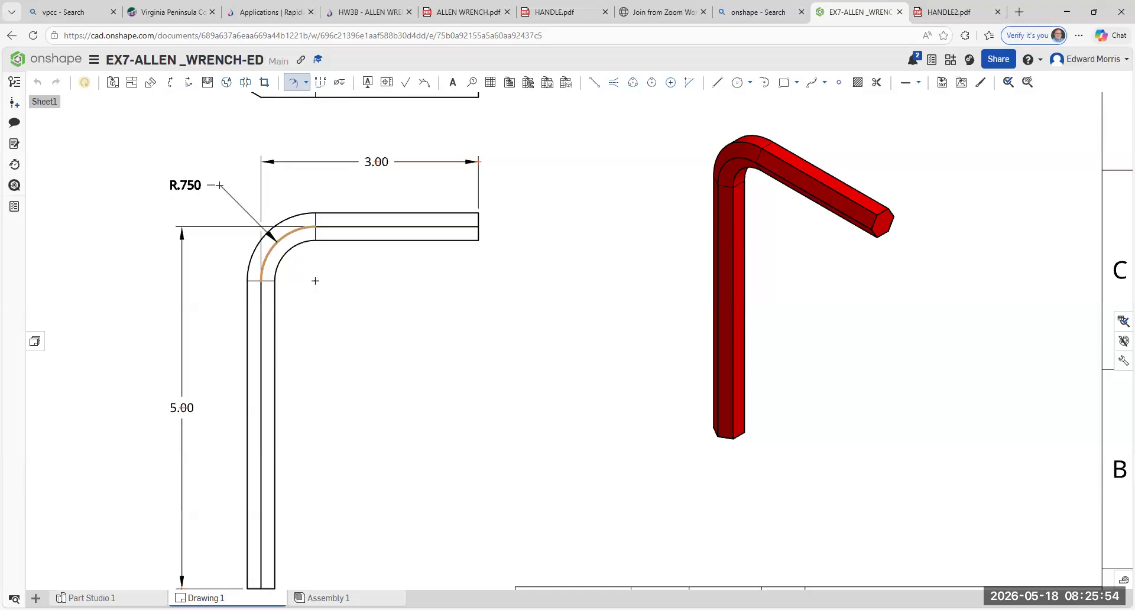
click(219, 185)
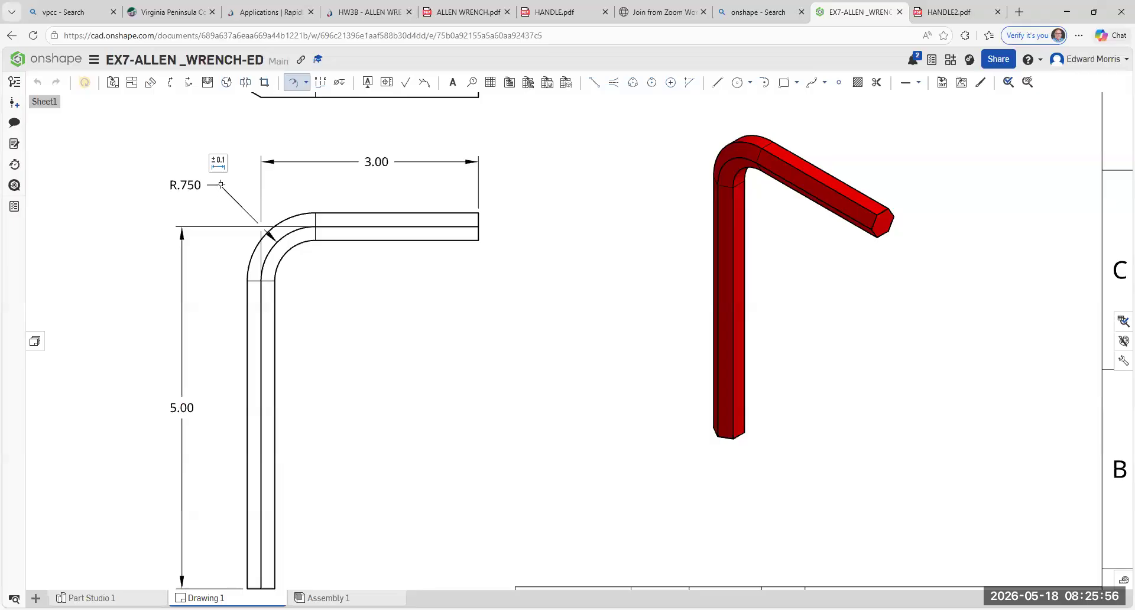
key(Escape)
- Move the top view slightly up and the front view with its dimensions slightly down to widen the gap between them
key(f)
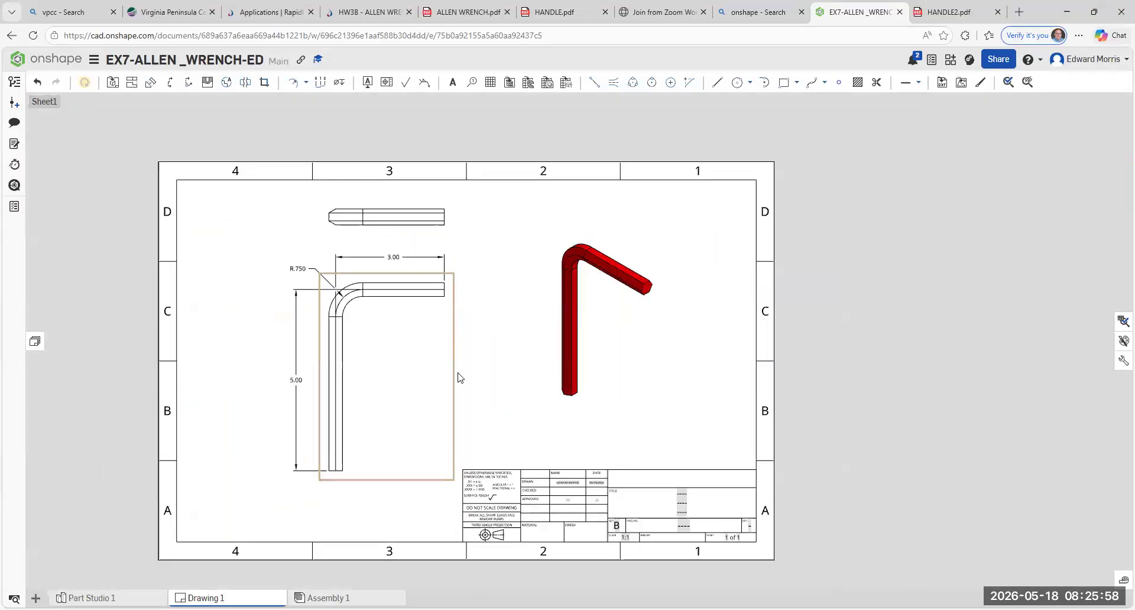
scroll(481, 316, up, 2)
mouse_move(561, 405)
middle_down()
mouse_move(591, 416)
mouse_move(592, 403)
middle_up()
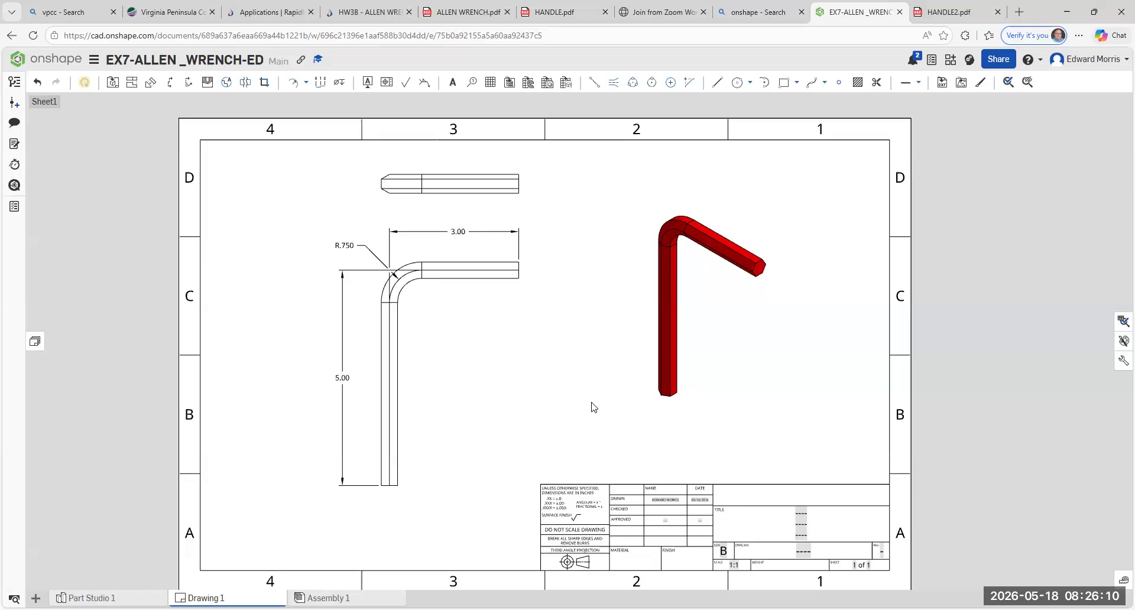
drag(456, 175, 456, 165)
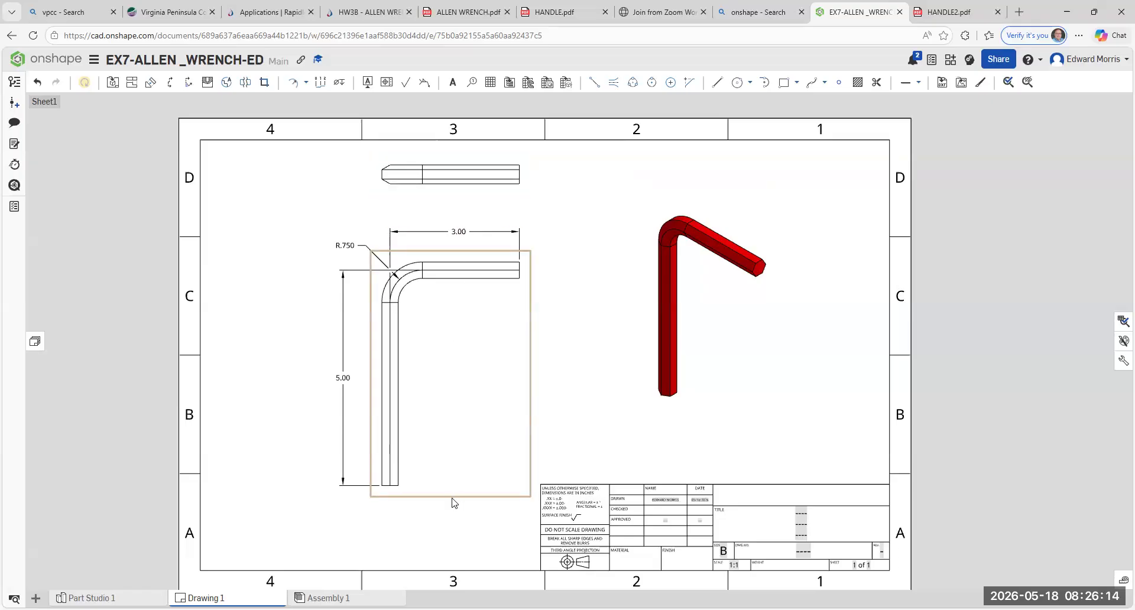
drag(453, 503, 452, 515)
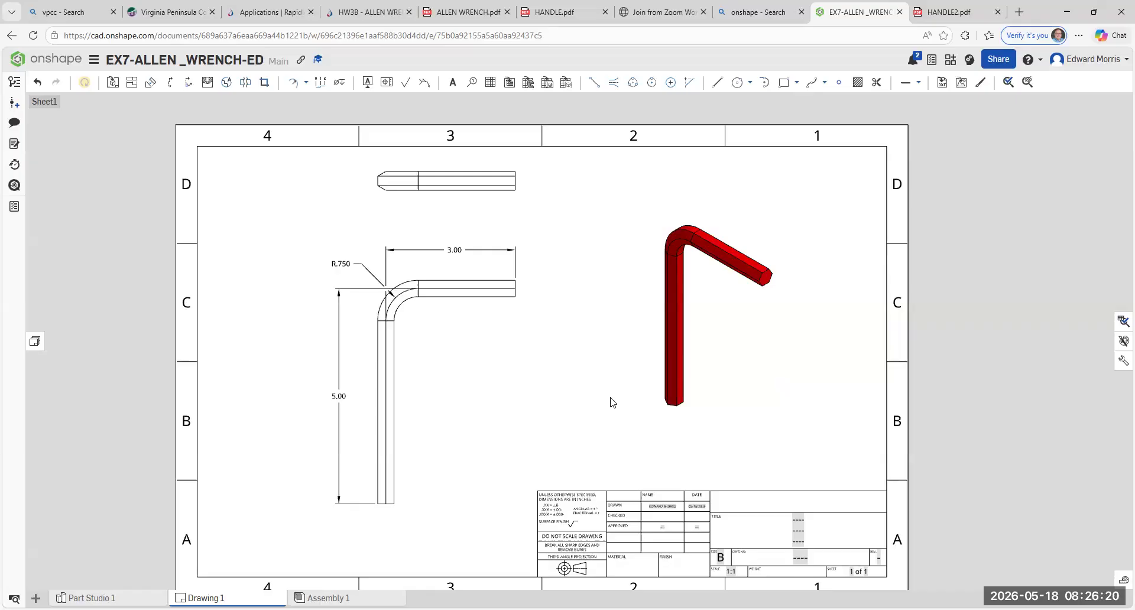
- Place a note reading TOP VIEW centred below the top view
click(453, 83)
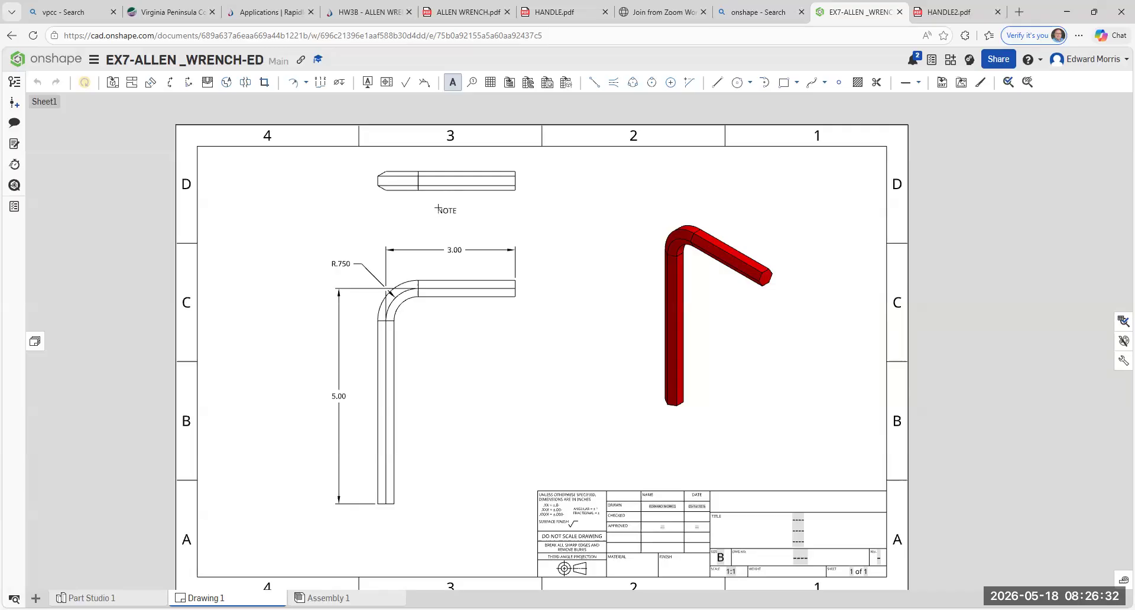
click(435, 210)
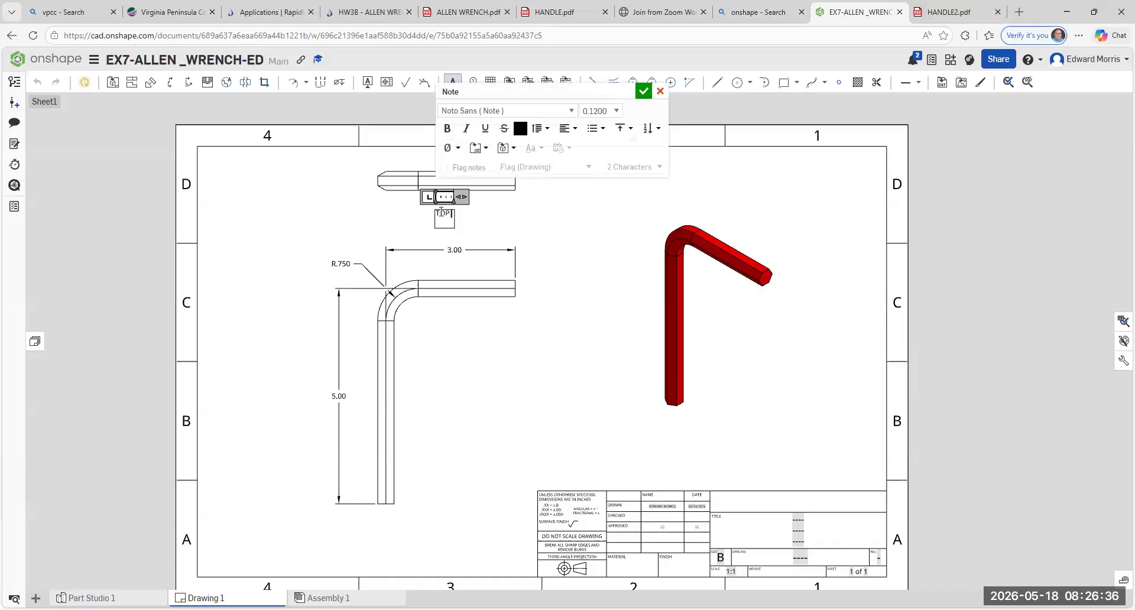
text(TOP VIEW)
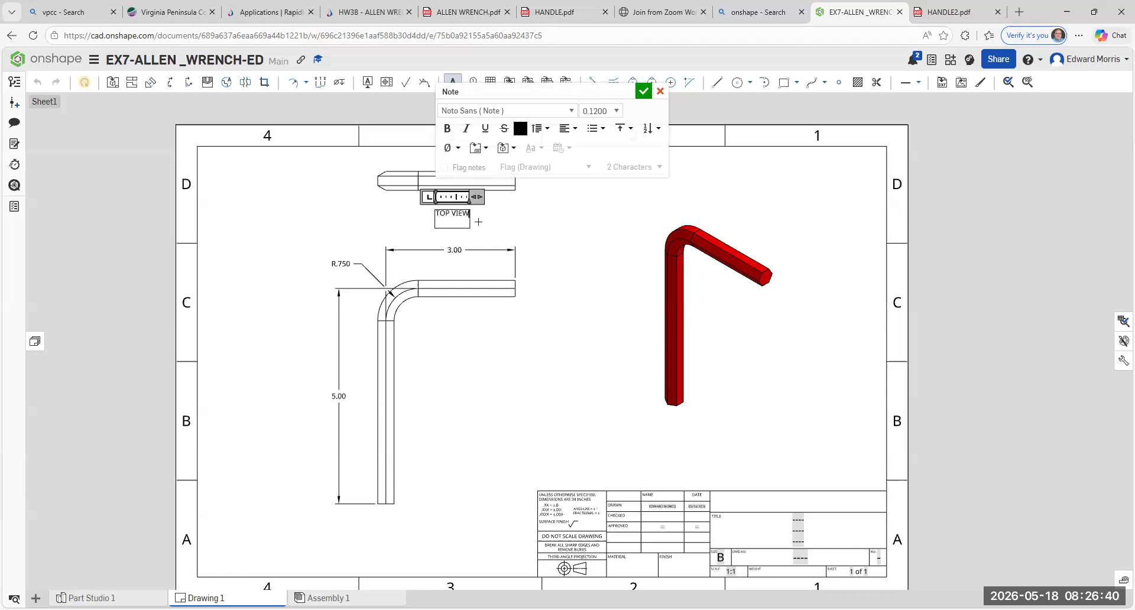
double_click(462, 218)
click(554, 235)
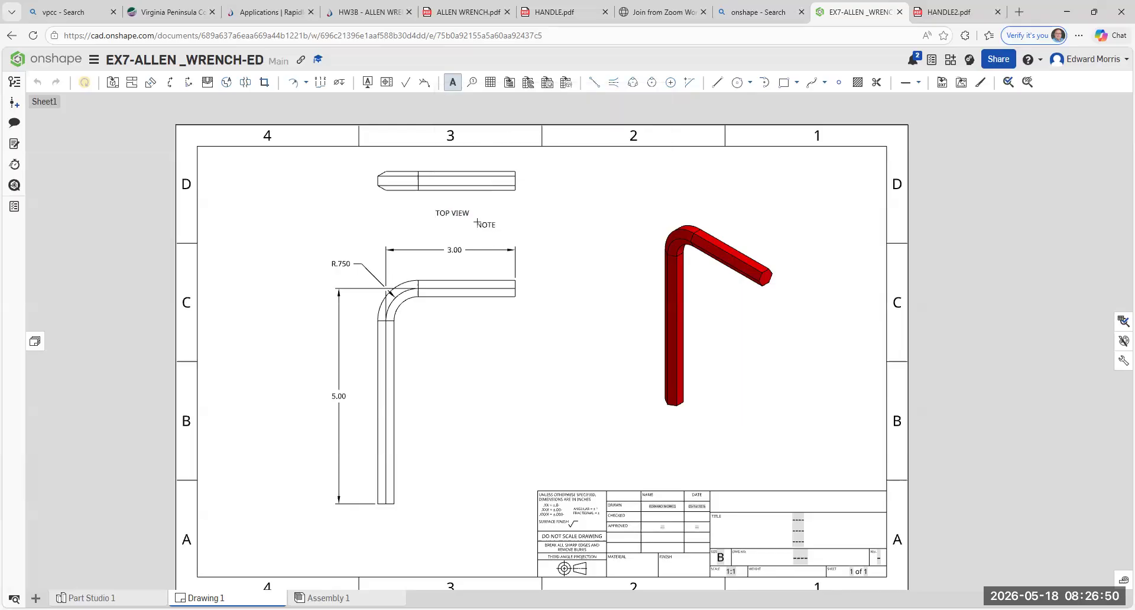
key(Escape)
- Make the whole text of the TOP VIEW note bold and underlined
double_click(458, 216)
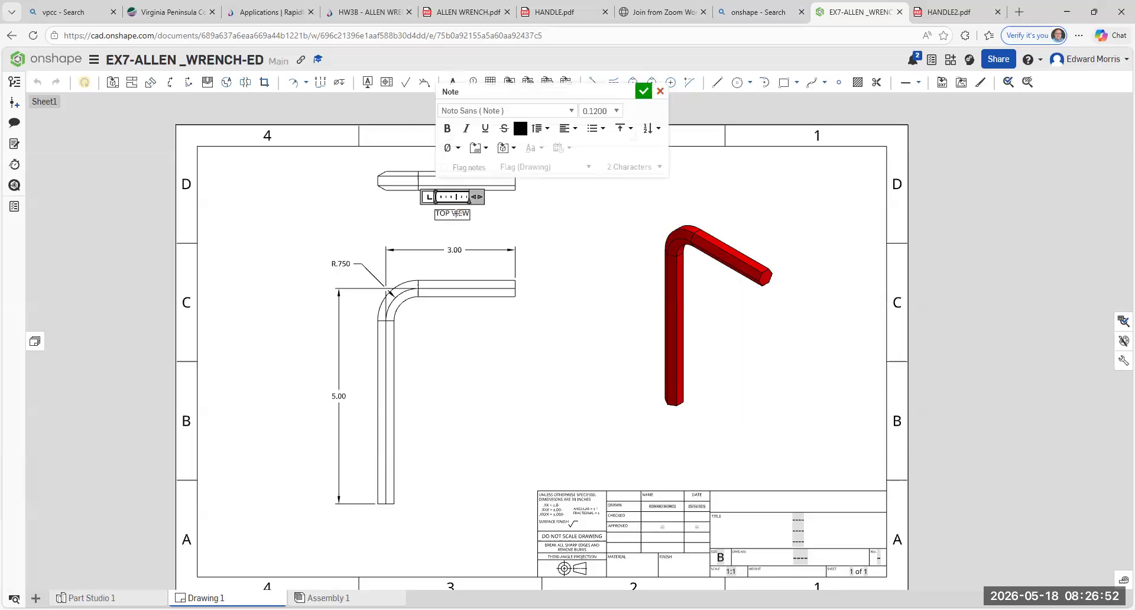
drag(467, 215, 436, 214)
click(448, 134)
click(448, 134)
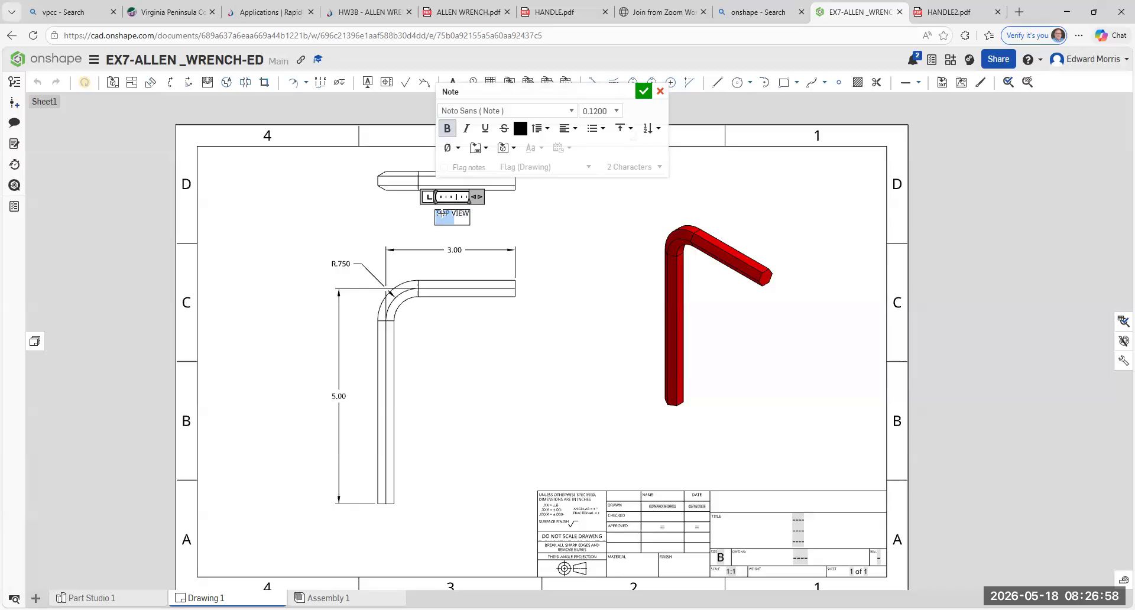
click(486, 130)
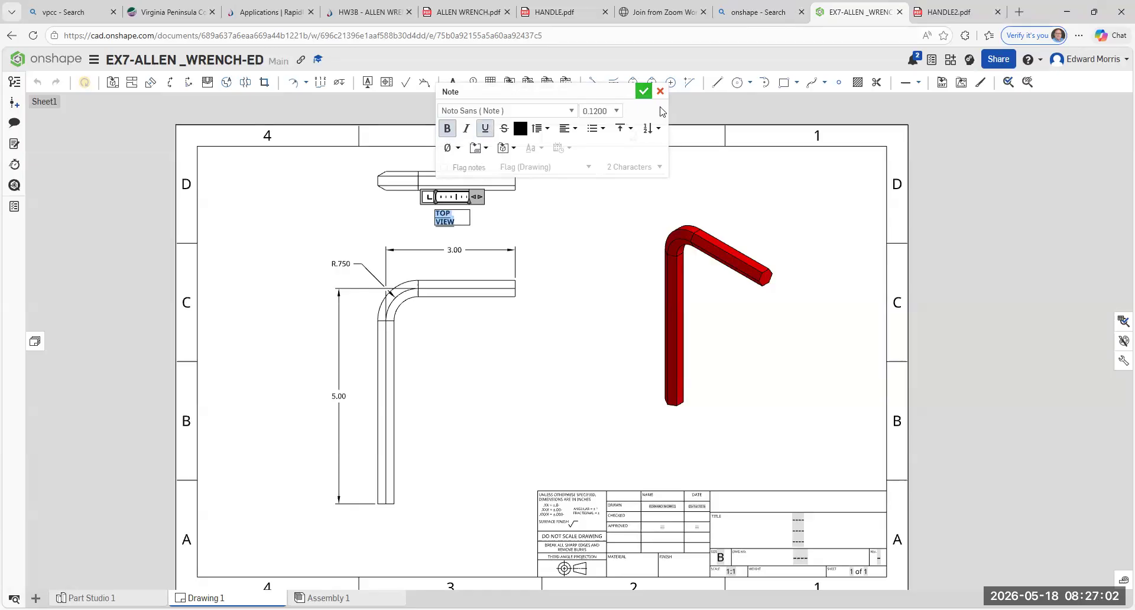
click(579, 247)
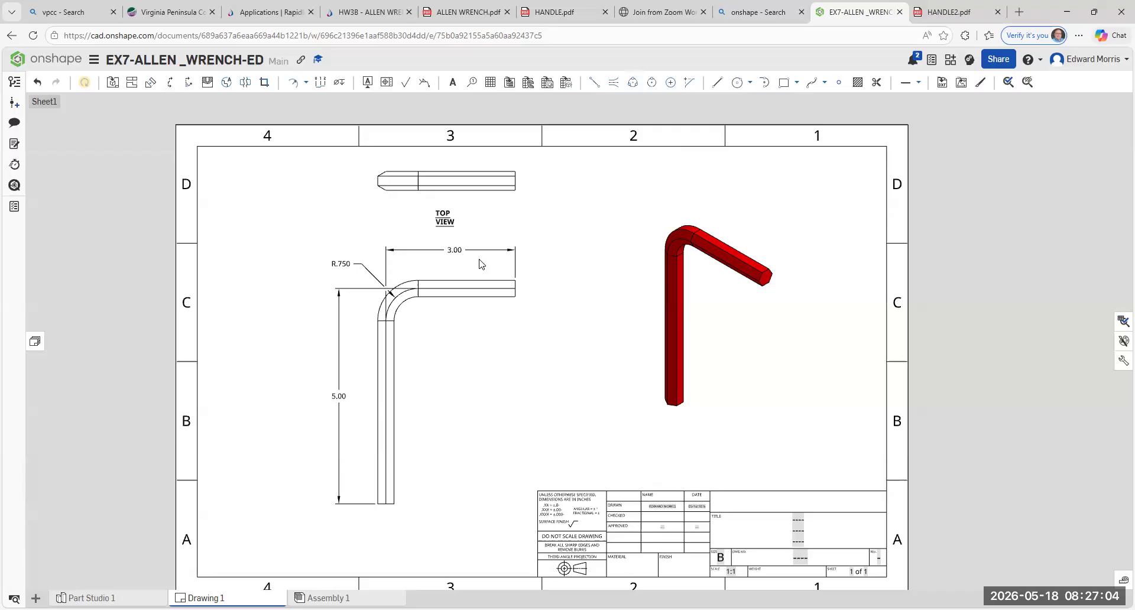
- Widen the TOP VIEW note's text box so its text fits on a single line
click(452, 223)
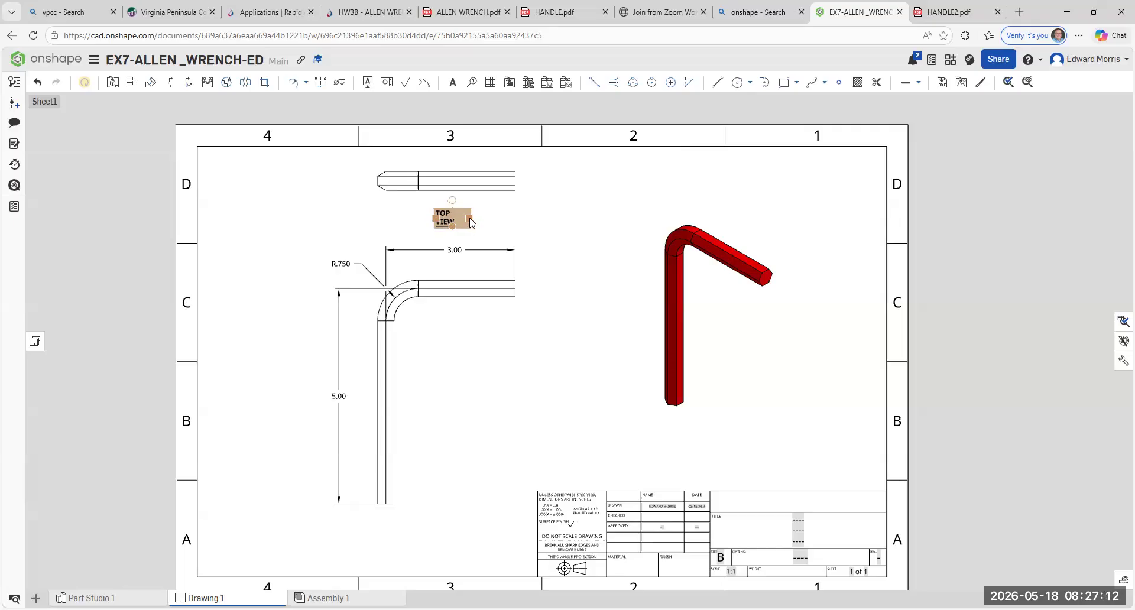
drag(471, 221, 480, 219)
click(546, 225)
- Copy the TOP VIEW note and paste the copy just below the front view
scroll(576, 256, down, 1)
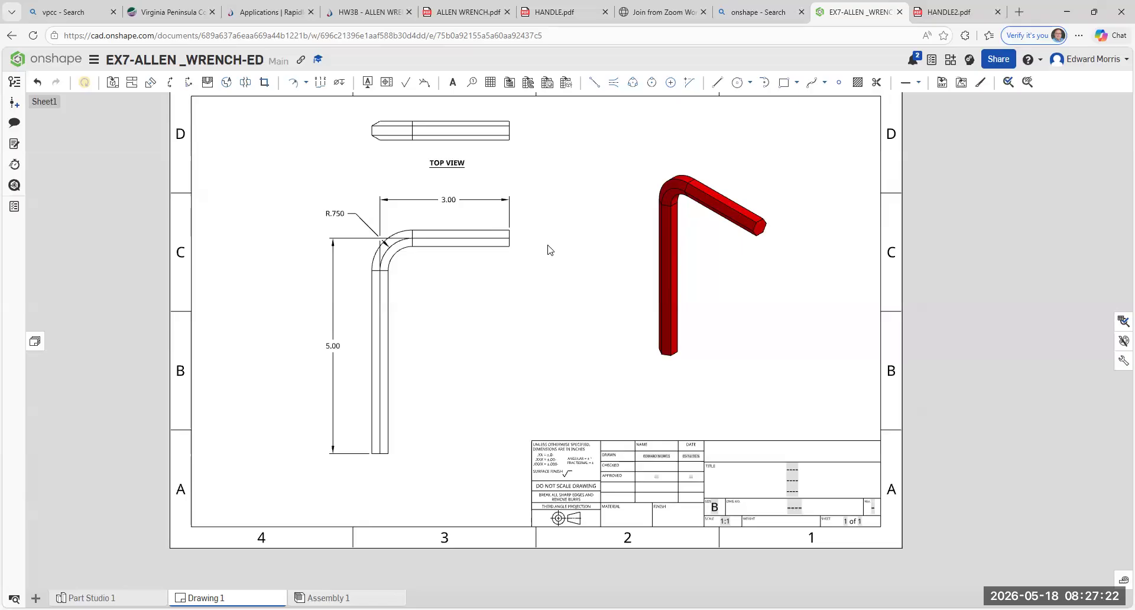
right_click(444, 164)
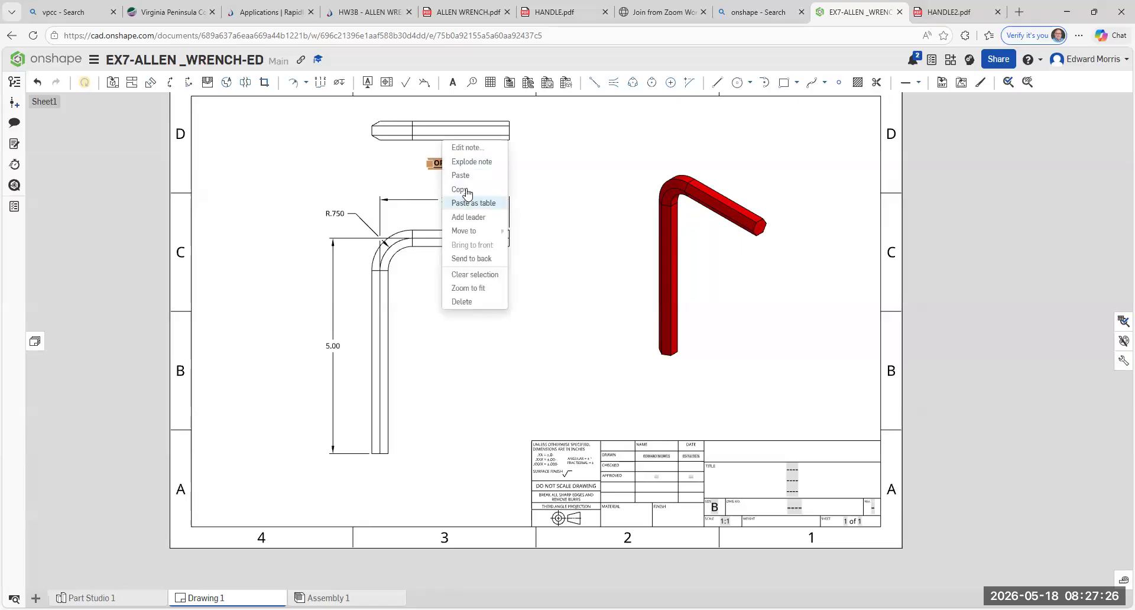
click(460, 189)
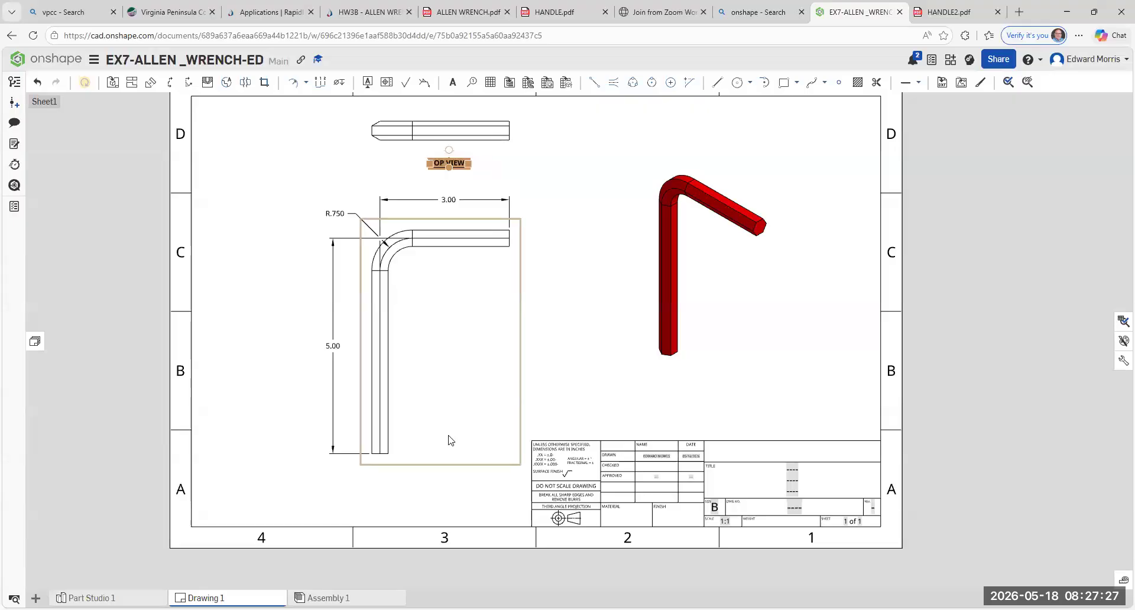
right_click(418, 487)
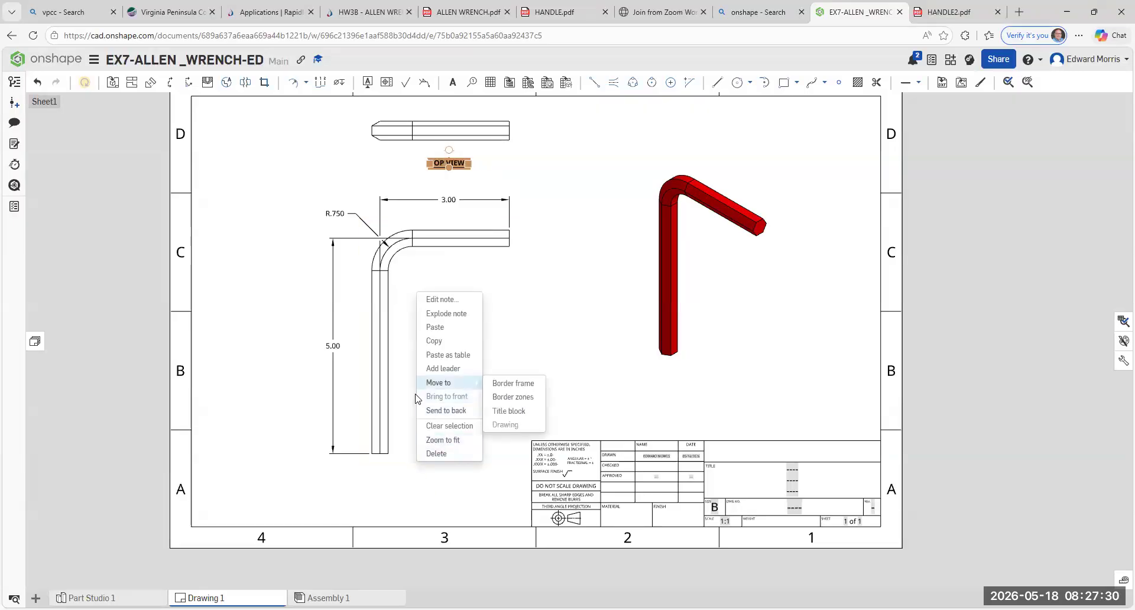
click(437, 327)
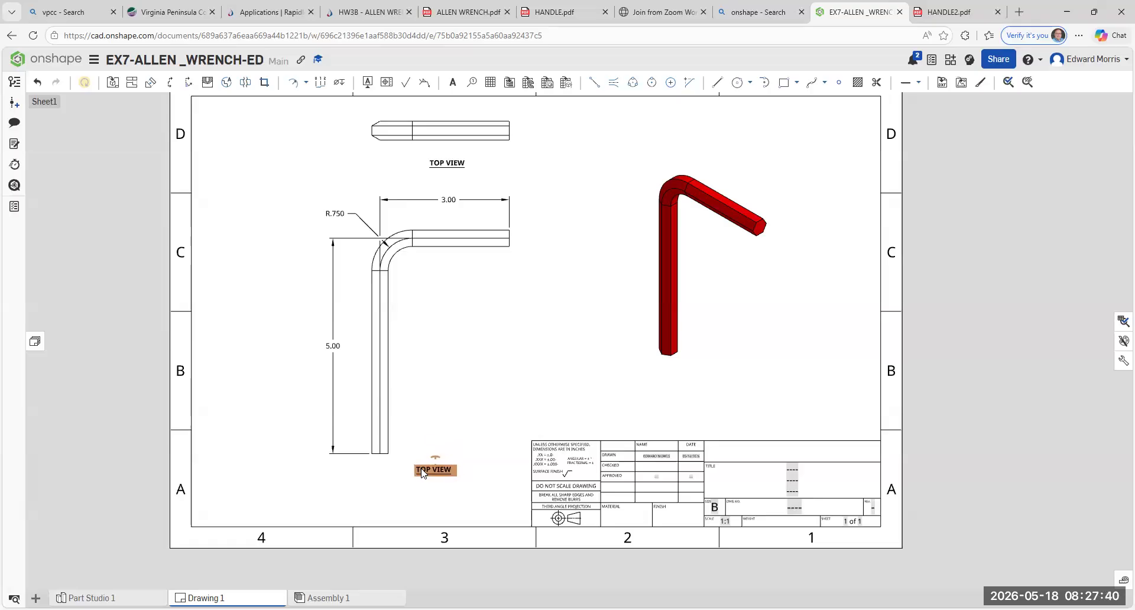
click(419, 471)
click(500, 412)
- Change the text of the copied note below the front view to FRONT VIEW
click(456, 497)
click(427, 471)
double_click(428, 471)
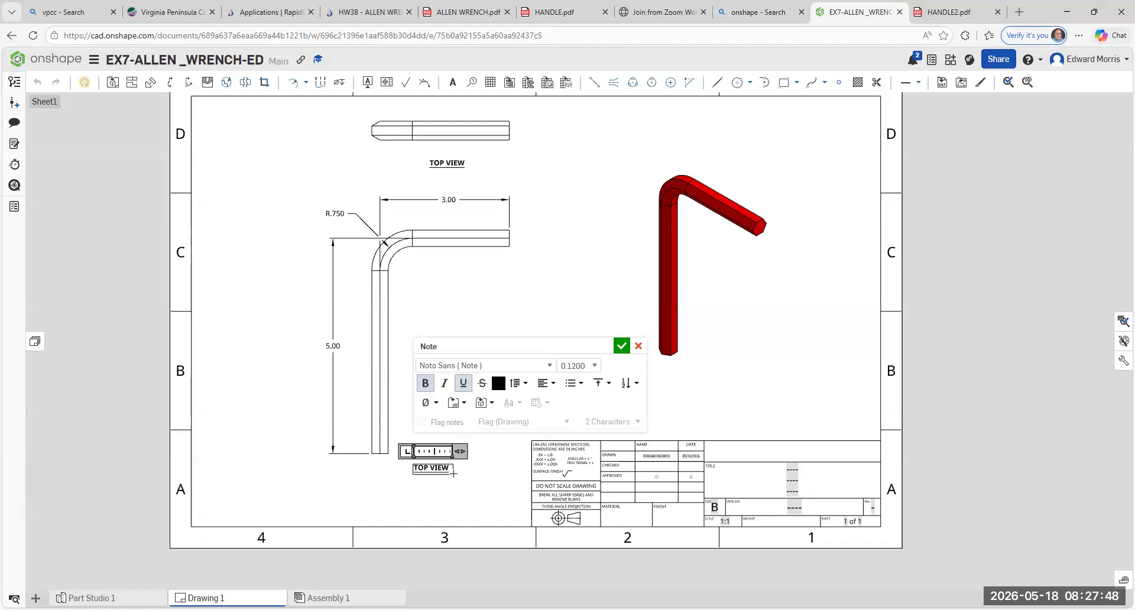
key(BackSpace)
key(BackSpace)
key(BackSpace)
text(FRONT VIEW)
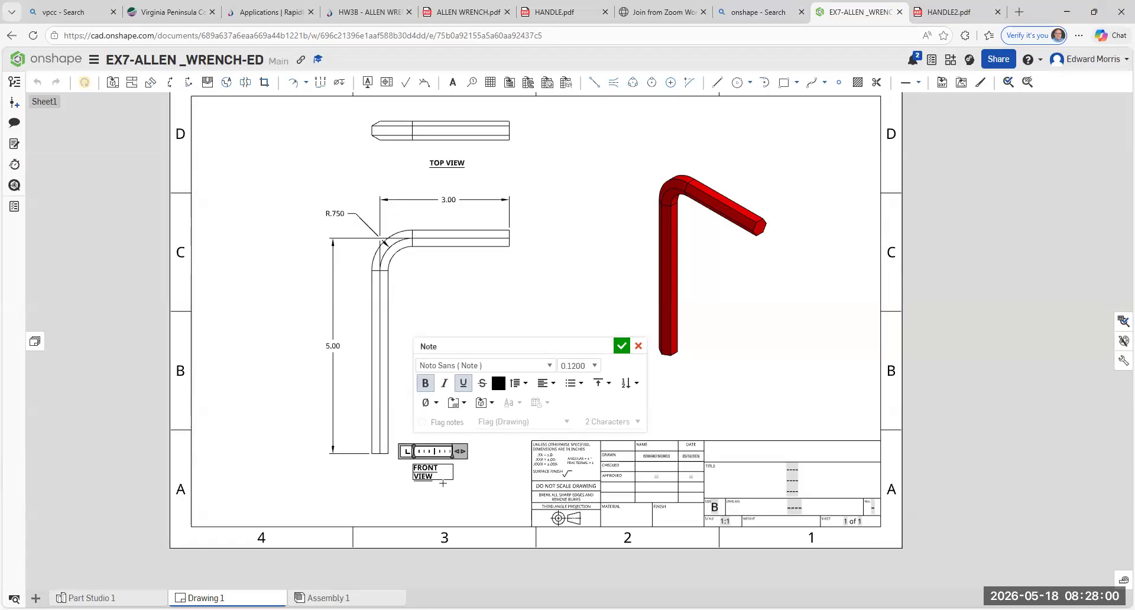
click(622, 347)
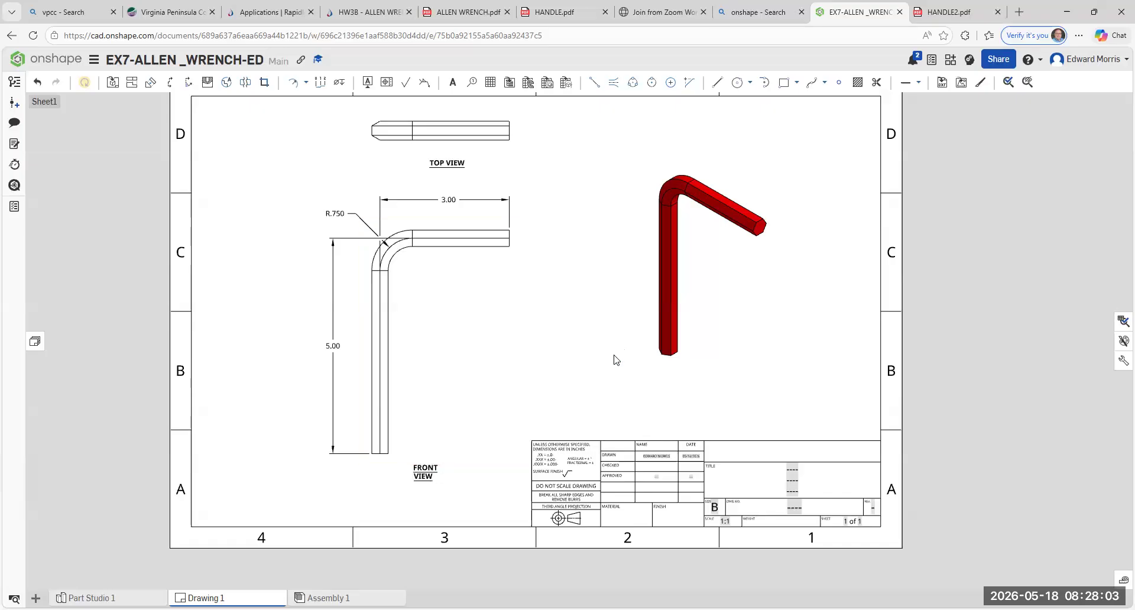
- Widen the FRONT VIEW note's text box so its text fits on a single line
click(452, 475)
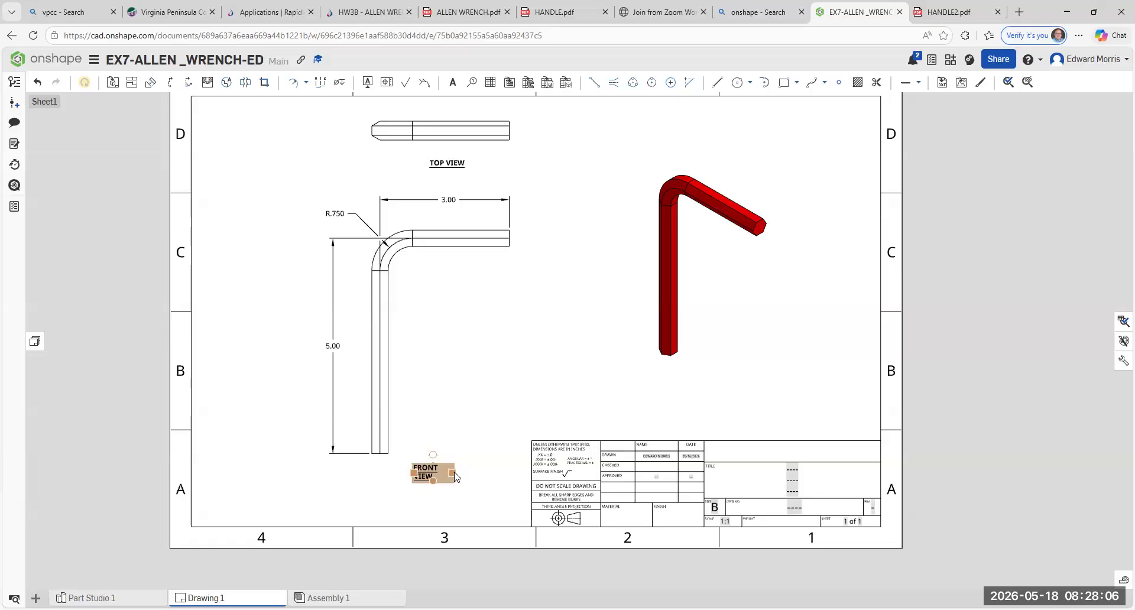
drag(453, 472, 460, 471)
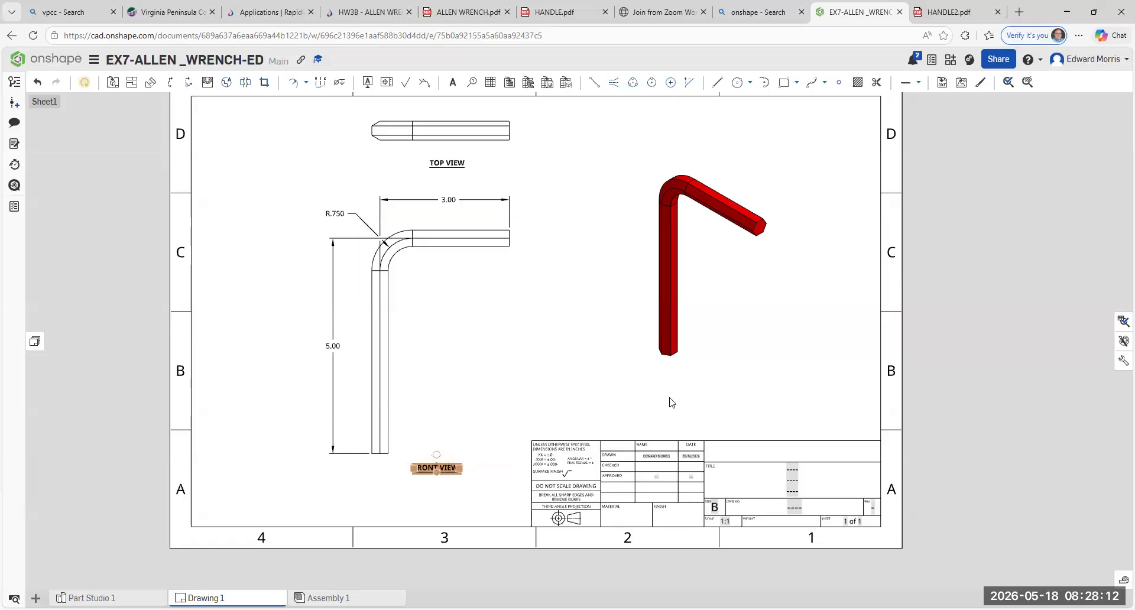
click(727, 401)
- Paste another copy of the TOP VIEW note and position it just below the isometric view
middle_drag(728, 401, 714, 335)
right_click(643, 325)
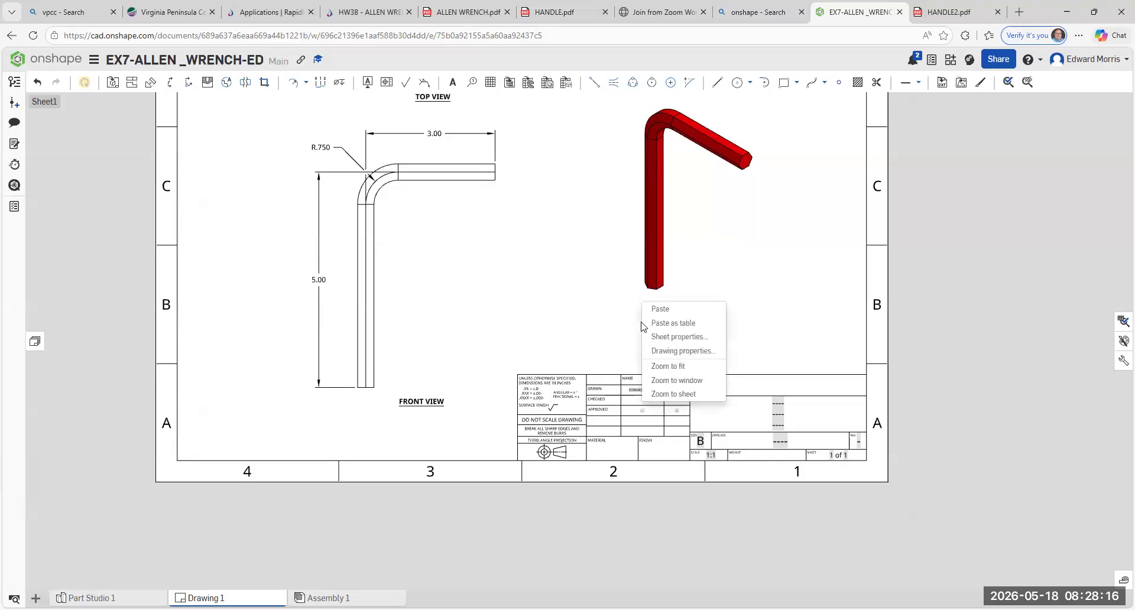
click(651, 313)
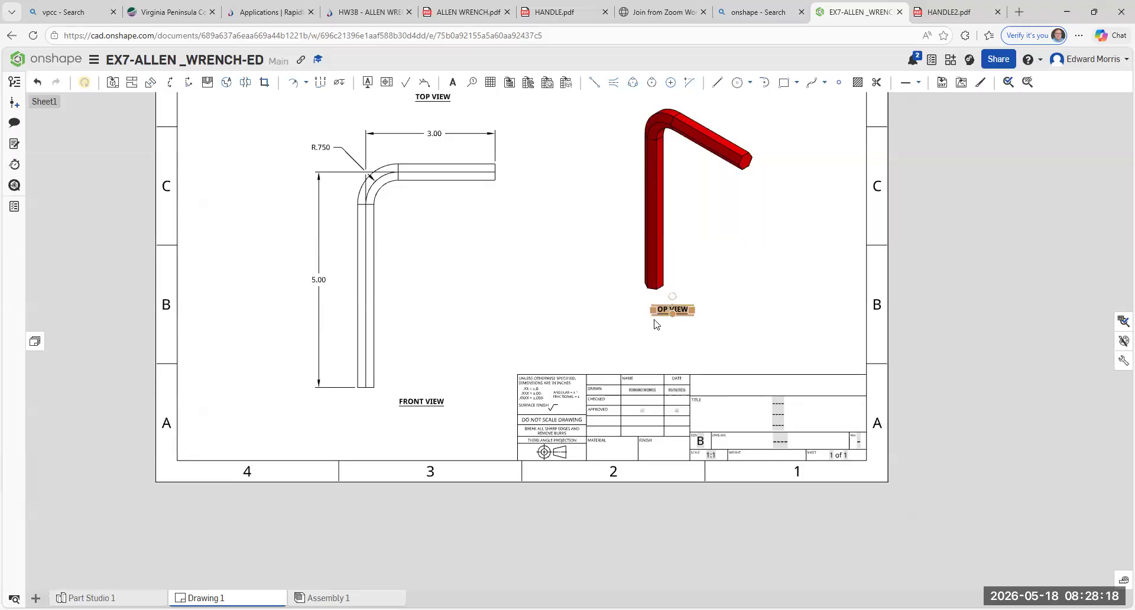
click(649, 324)
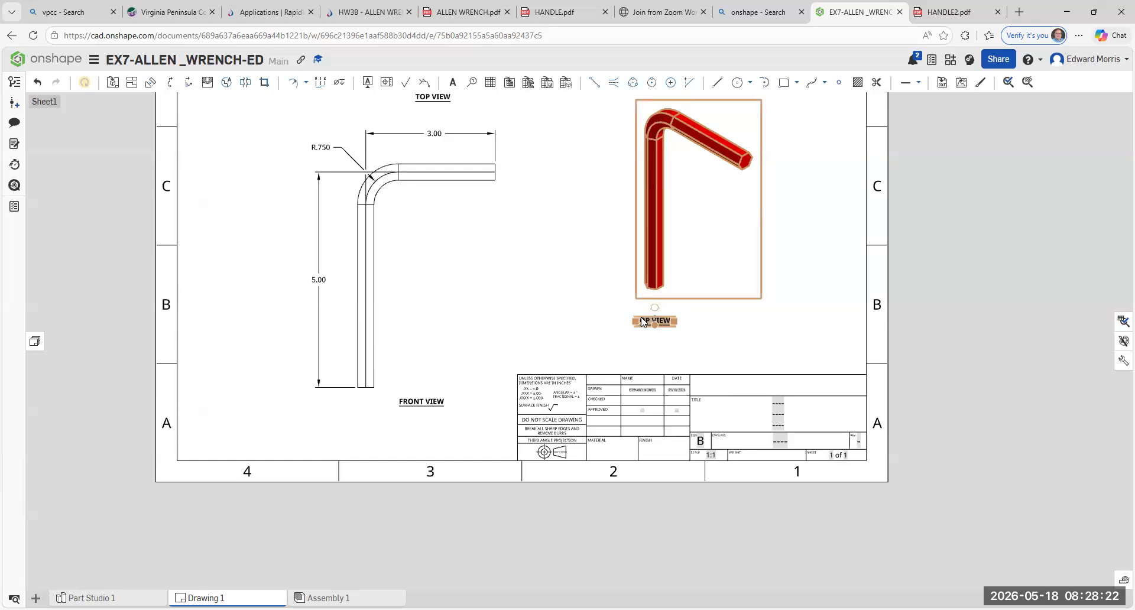
- Change the text of the note below the isometric view to ISO VIEW
double_click(643, 322)
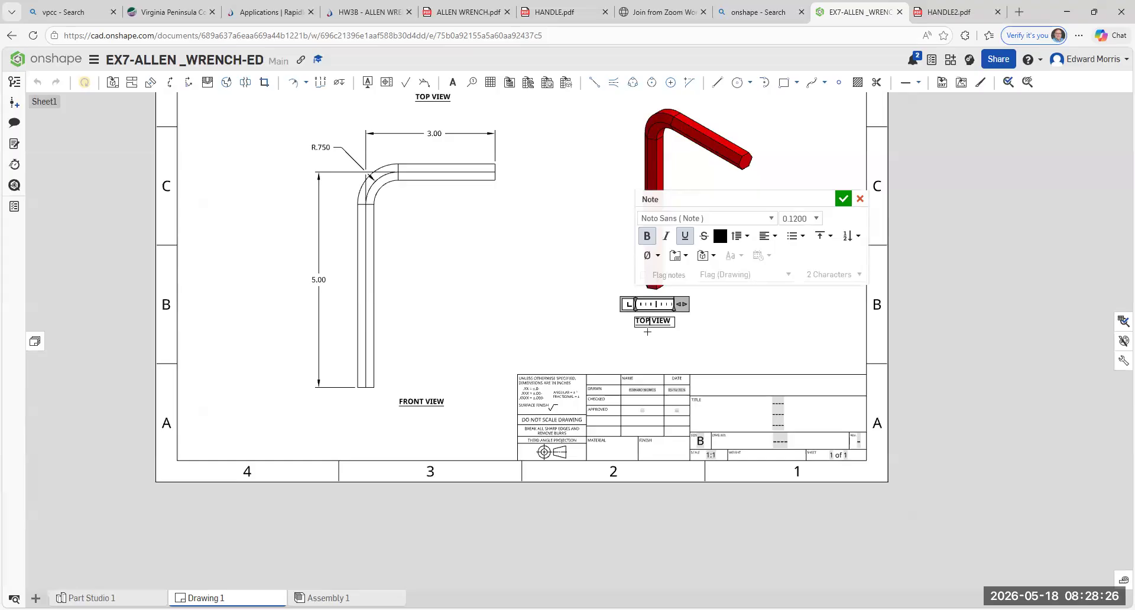
key(Delete)
key(Delete)
key(Delete)
key(Delete)
text(ISO)
click(884, 358)
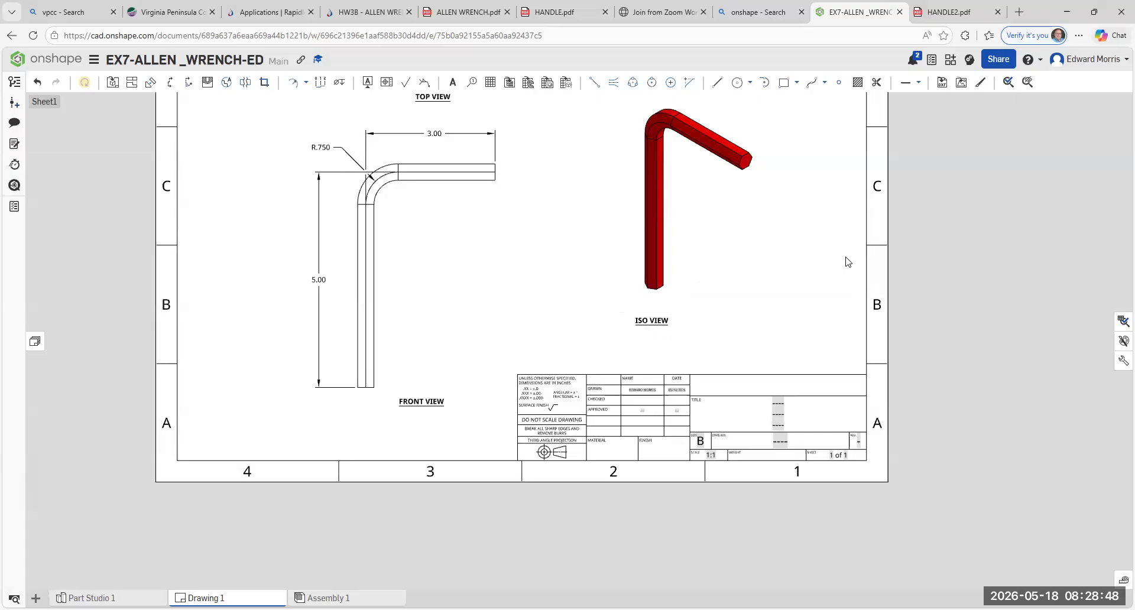
- Enter the checker's surname in the name cell of the title block's CHECKED row
mouse_move(745, 319)
middle_down()
mouse_move(702, 392)
mouse_move(506, 462)
middle_up()
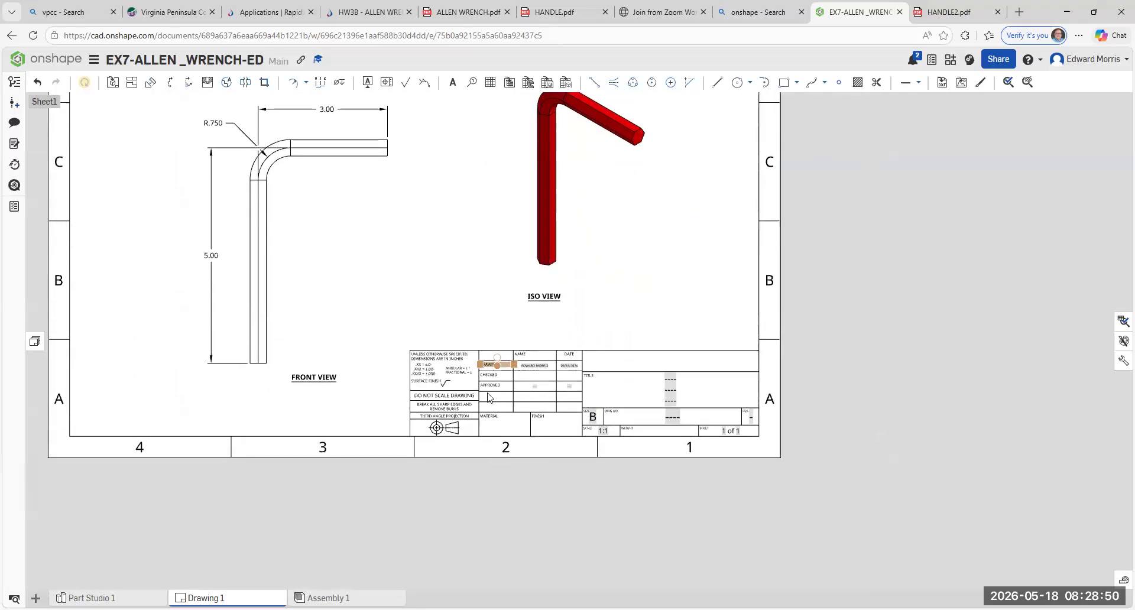
middle_drag(641, 468, 707, 600)
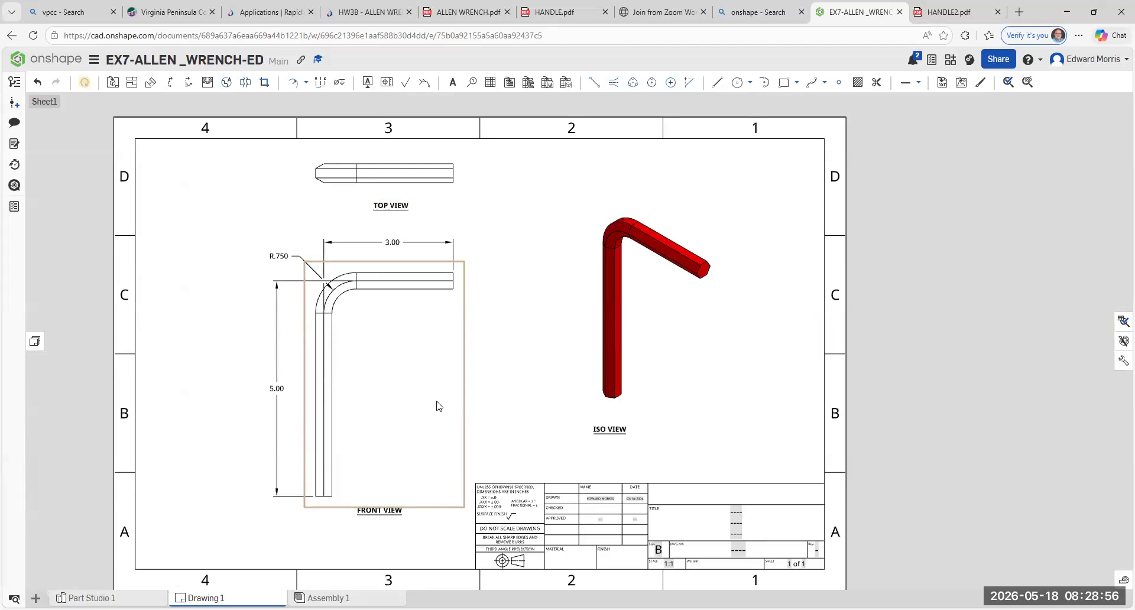
middle_drag(438, 406, 395, 264)
scroll(513, 387, down, 3)
scroll(569, 409, up, 4)
scroll(555, 383, up, 5)
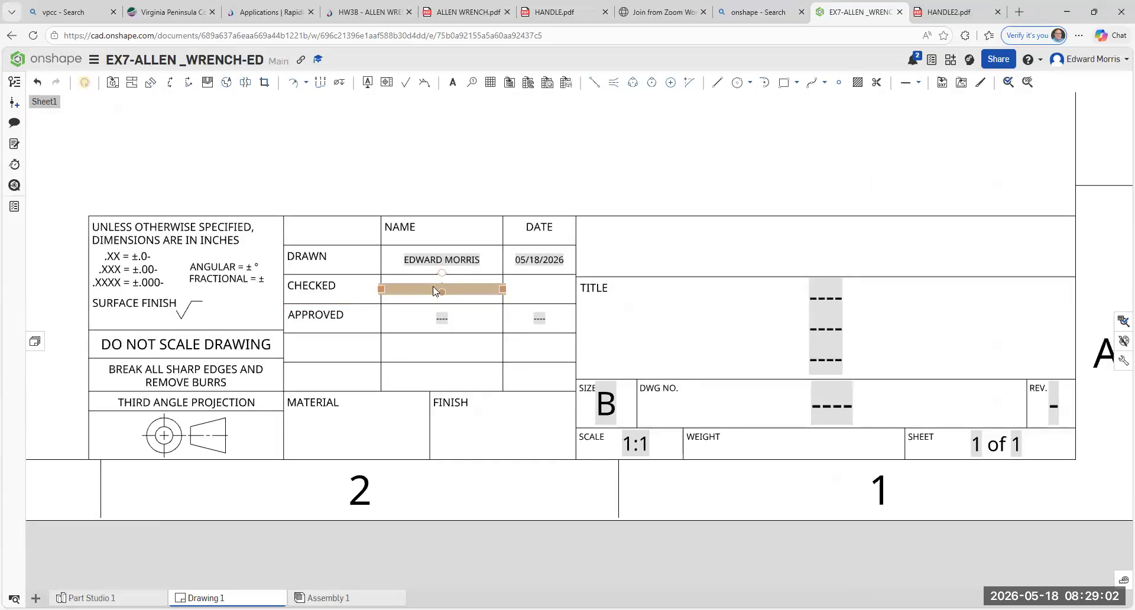
double_click(435, 290)
text(MOR)
text(RIS)
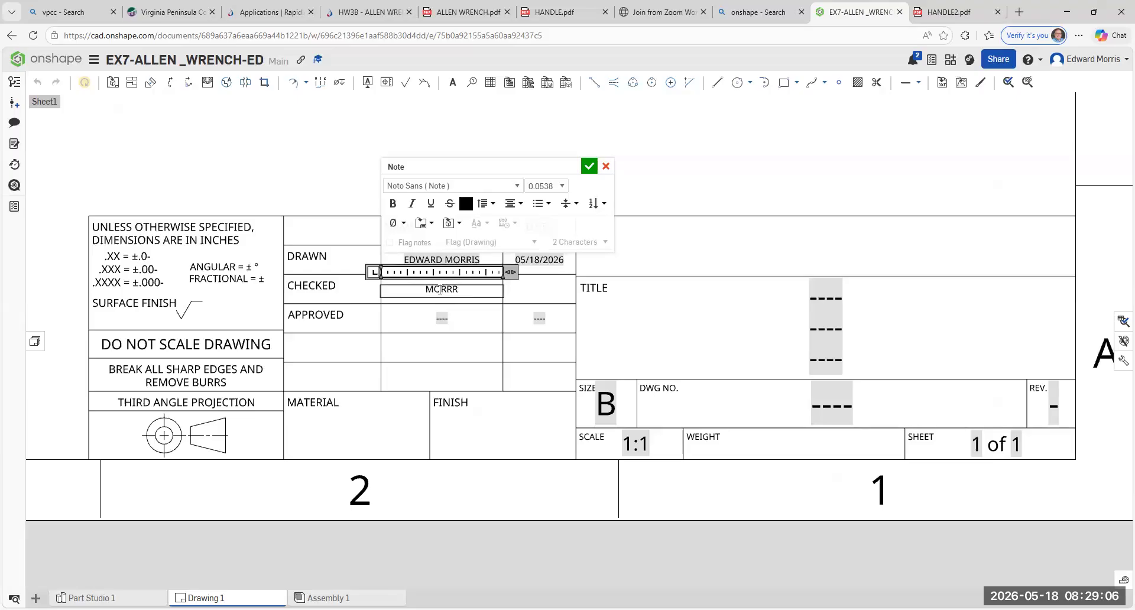
key(BackSpace)
key(BackSpace)
key(BackSpace)
text(RIS)
click(588, 168)
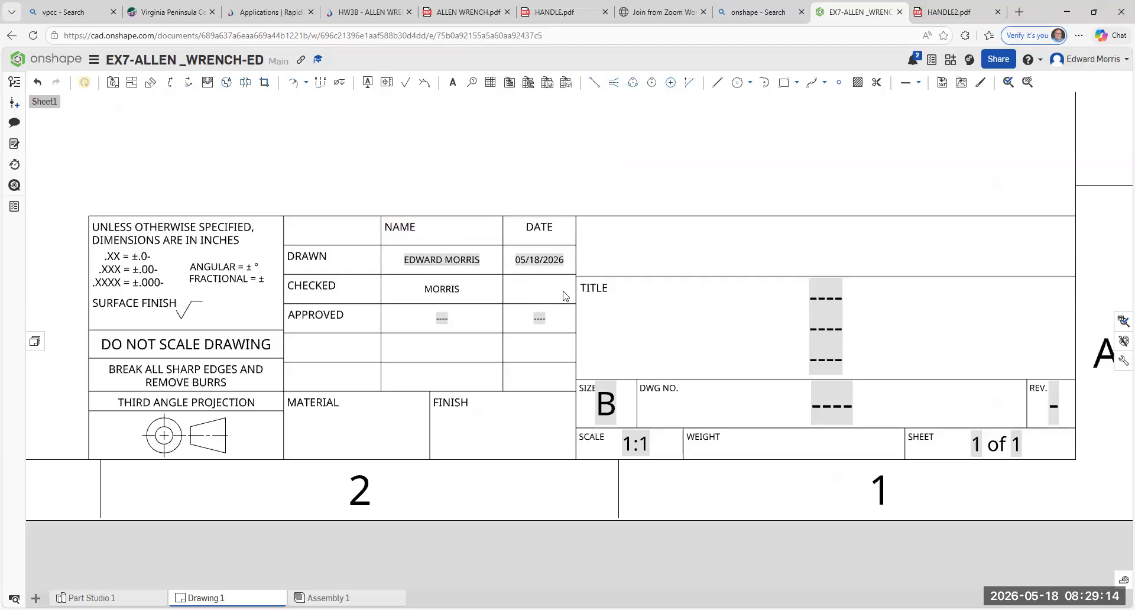
- Enter 05/18/2026 in the date cell of the title block's CHECKED row
double_click(535, 293)
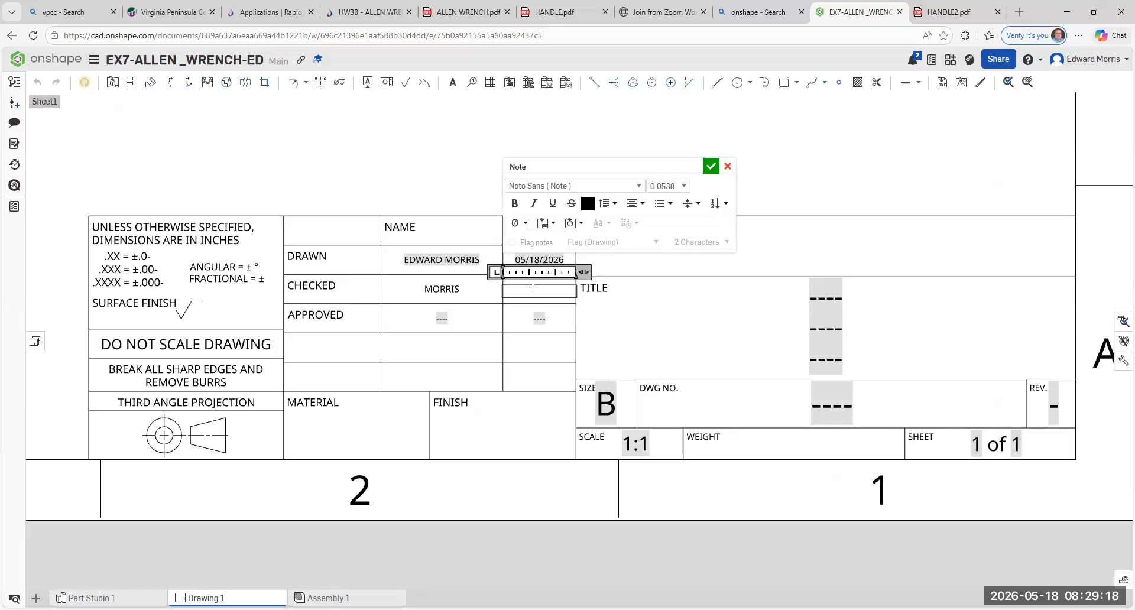
text(05/18/202)
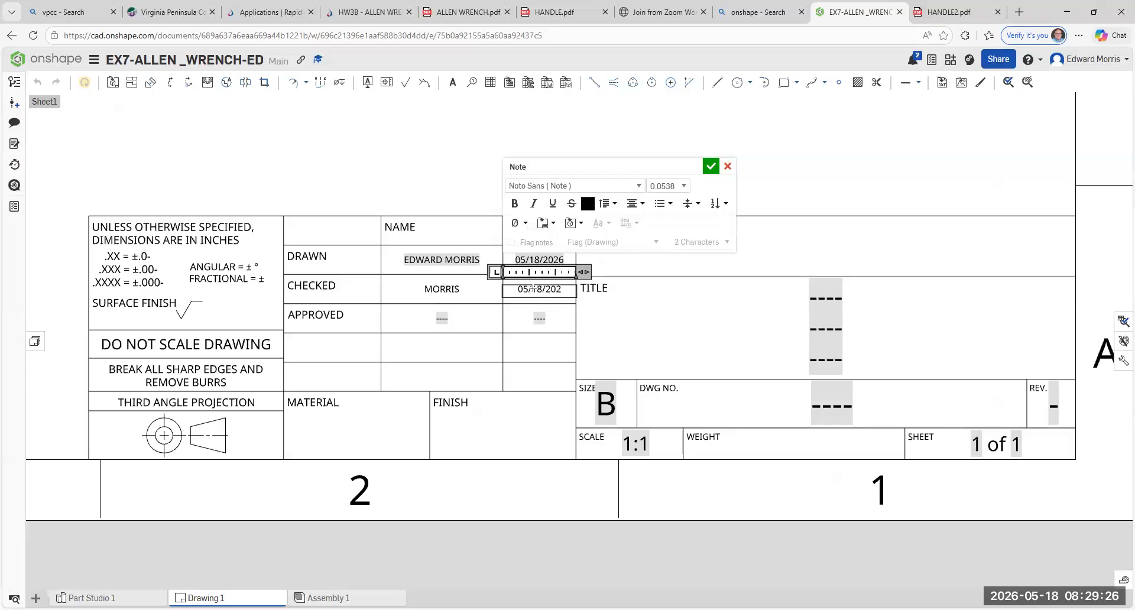
text(6)
click(475, 346)
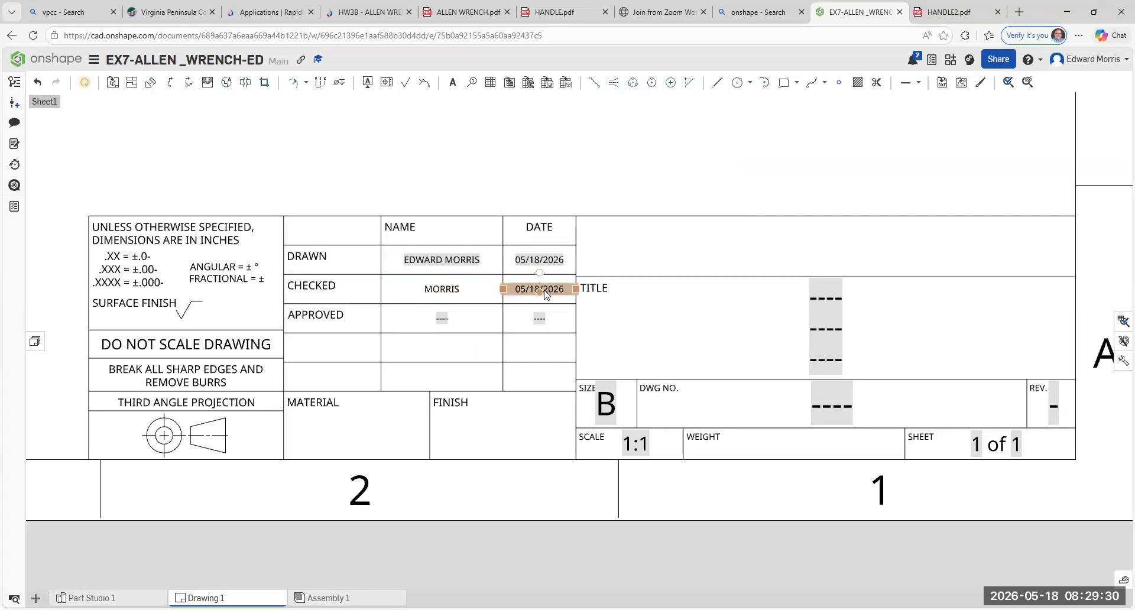
- Replace the placeholder in the name cell of the title block's APPROVED row with the approver's surname
double_click(445, 320)
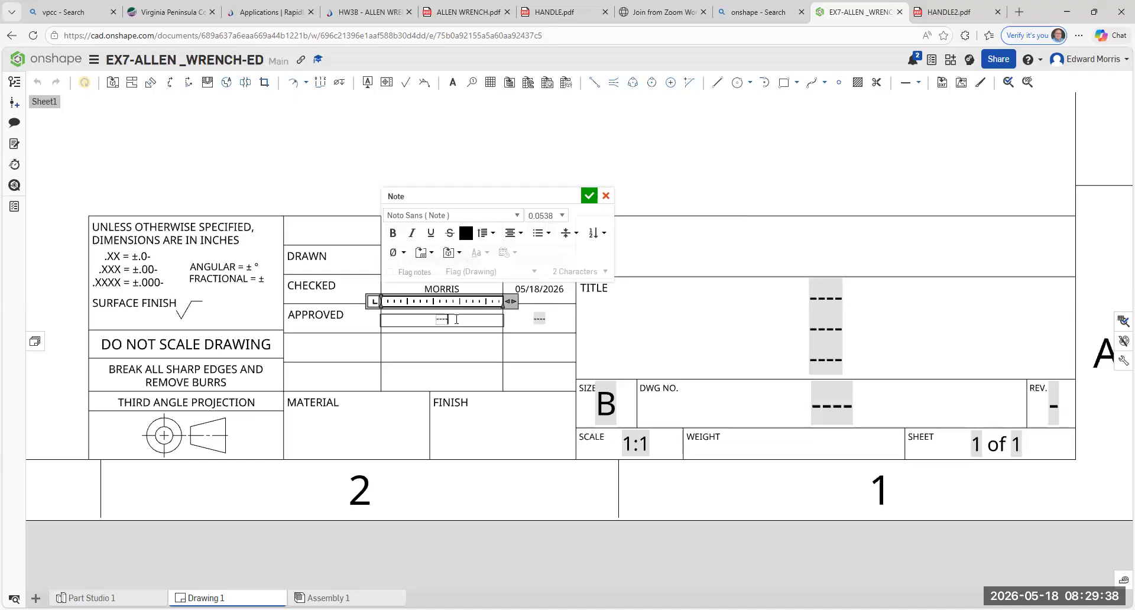
key(BackSpace)
text(MORRIS)
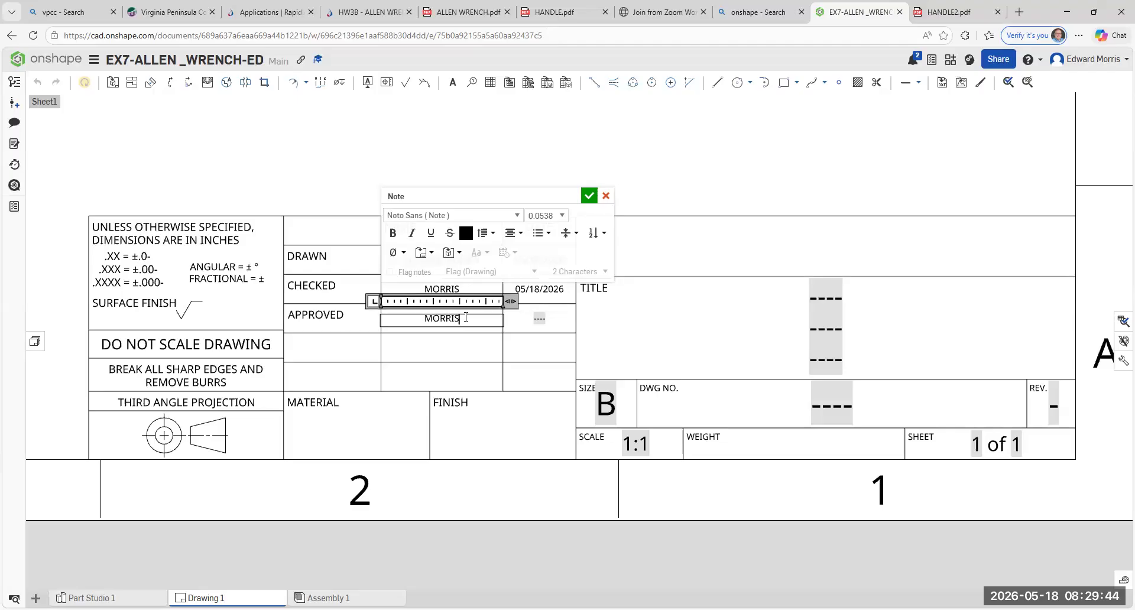
click(589, 196)
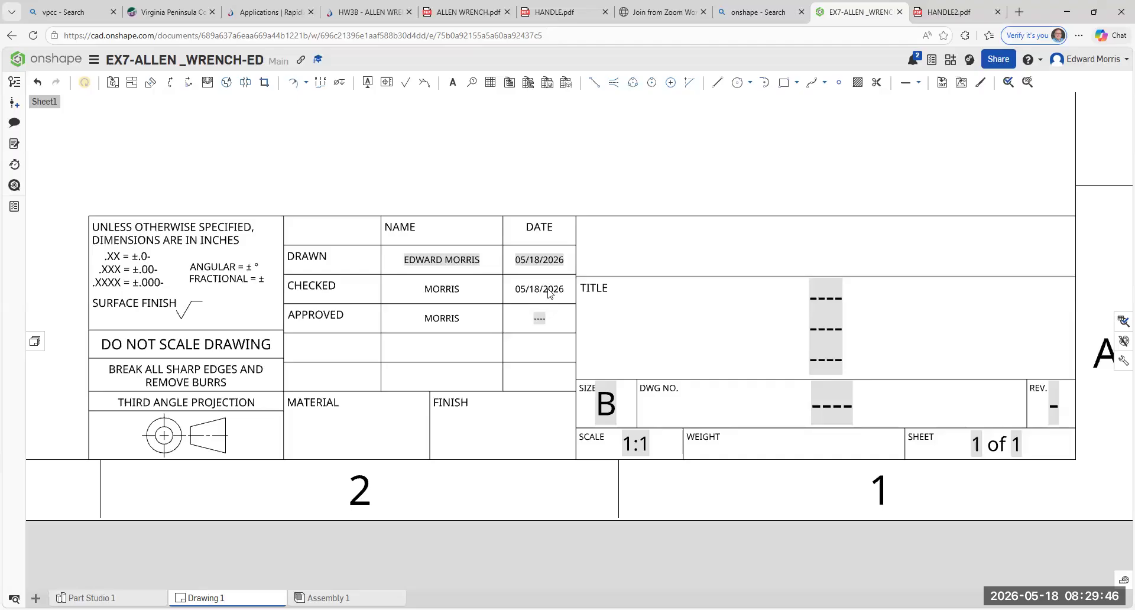
- Replace the placeholder in the date cell of the title block's APPROVED row with 05/18/2026
click(540, 319)
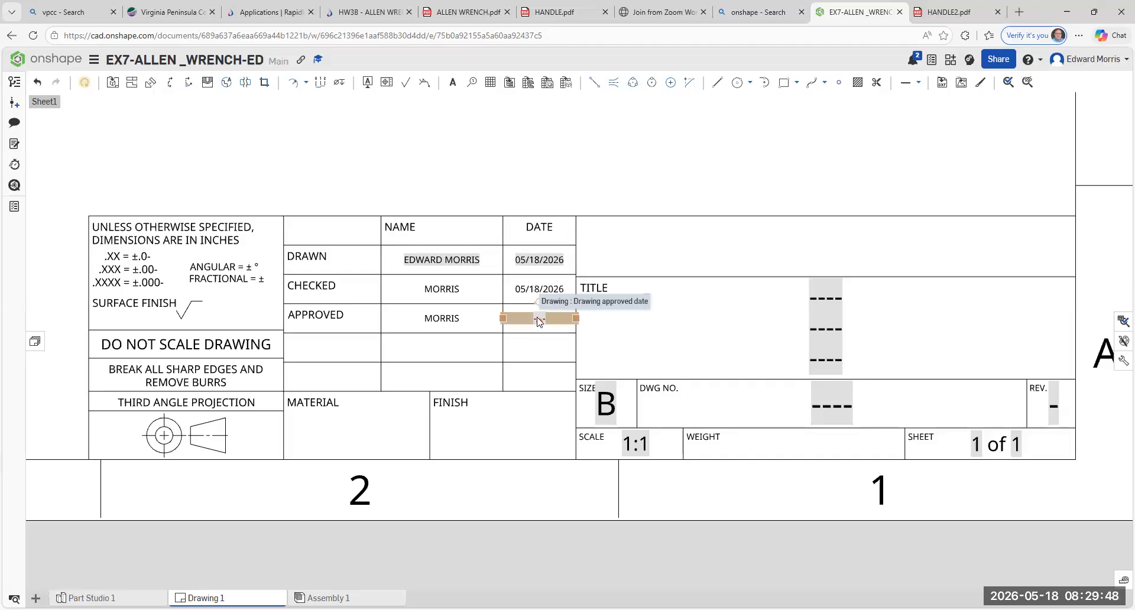
double_click(539, 319)
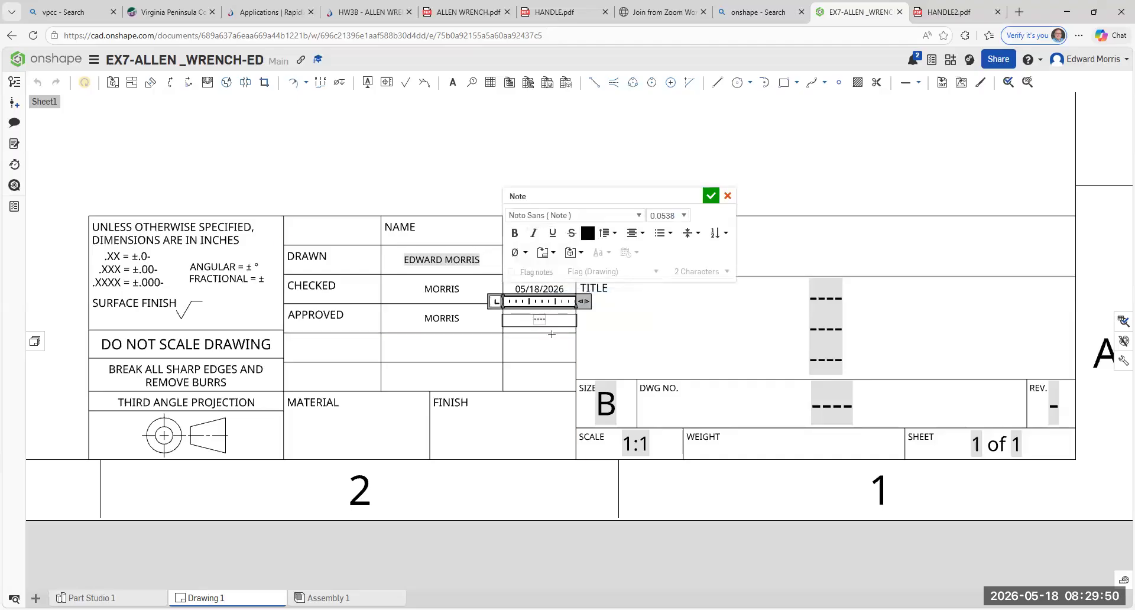
key(Delete)
text(05/18/2026)
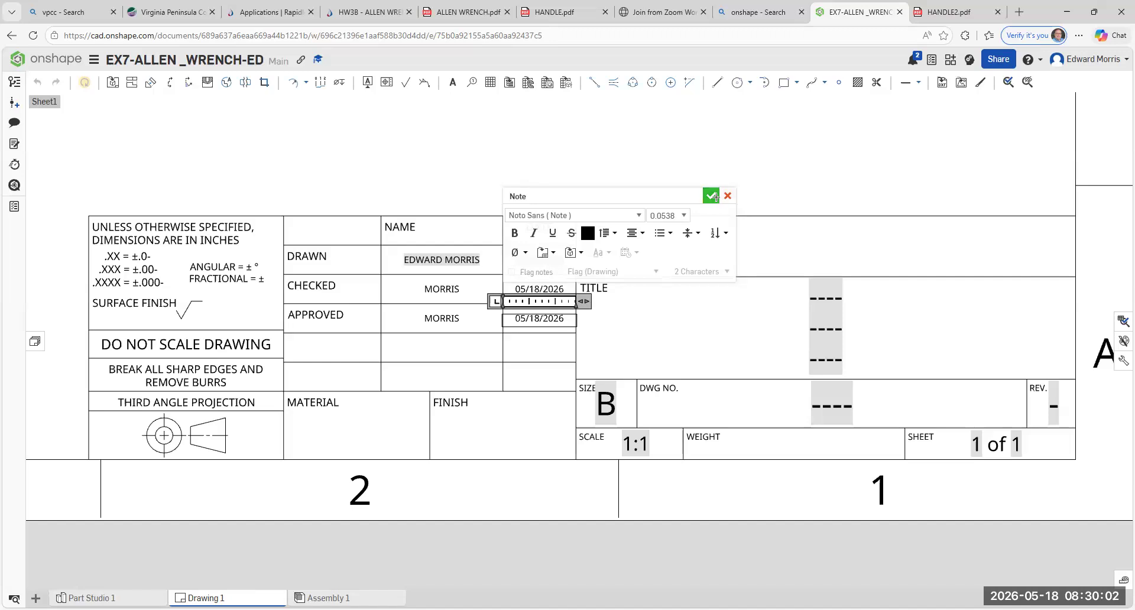
click(712, 196)
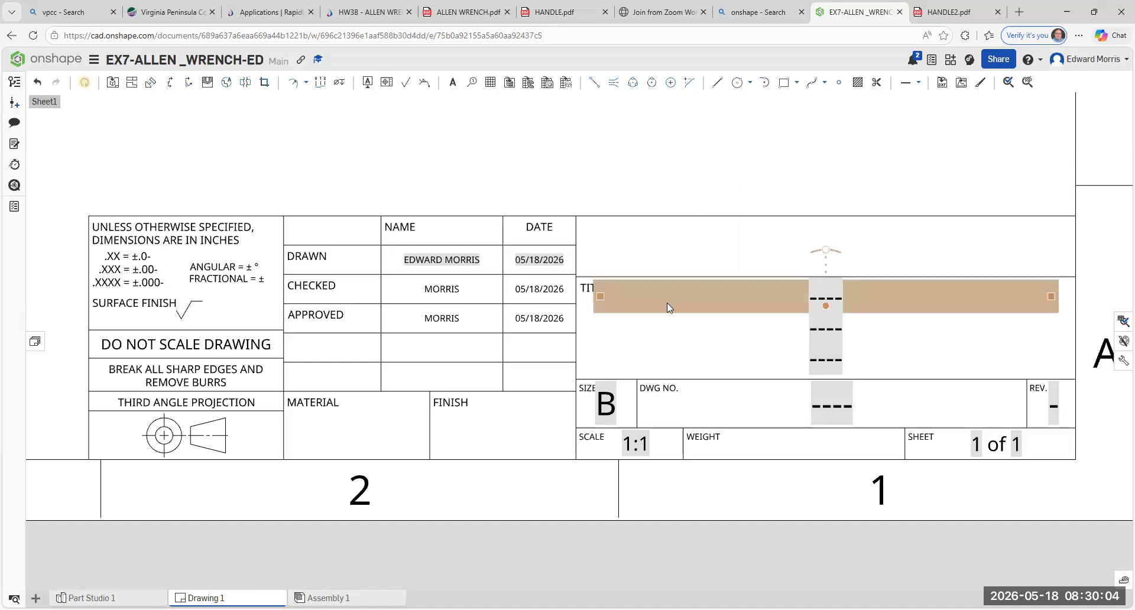
scroll(668, 308, down, 5)
scroll(714, 359, up, 2)
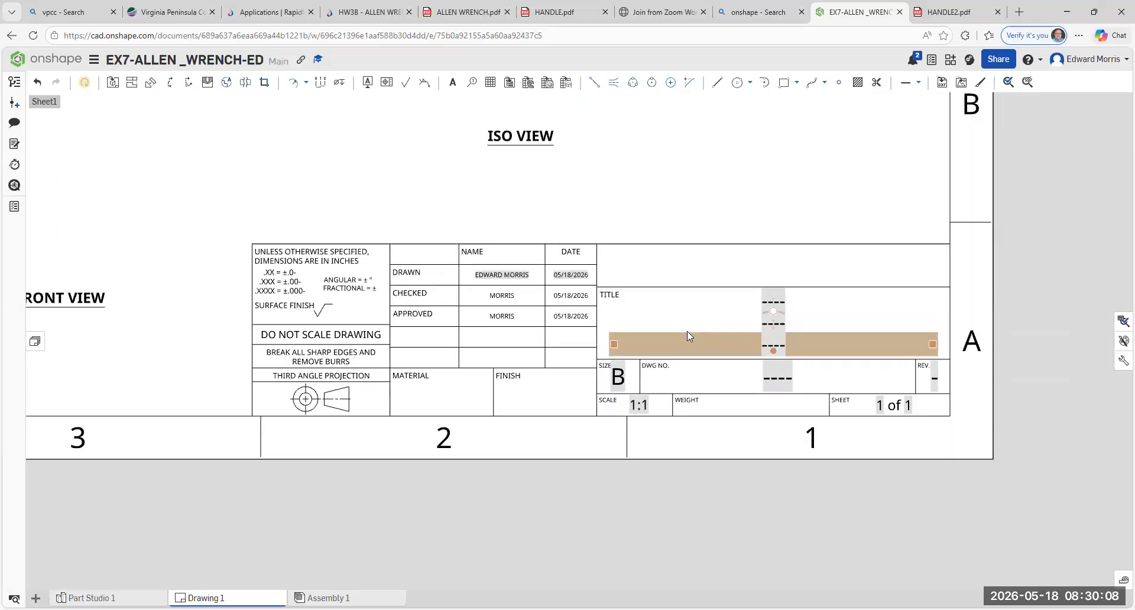
middle_drag(687, 332, 537, 325)
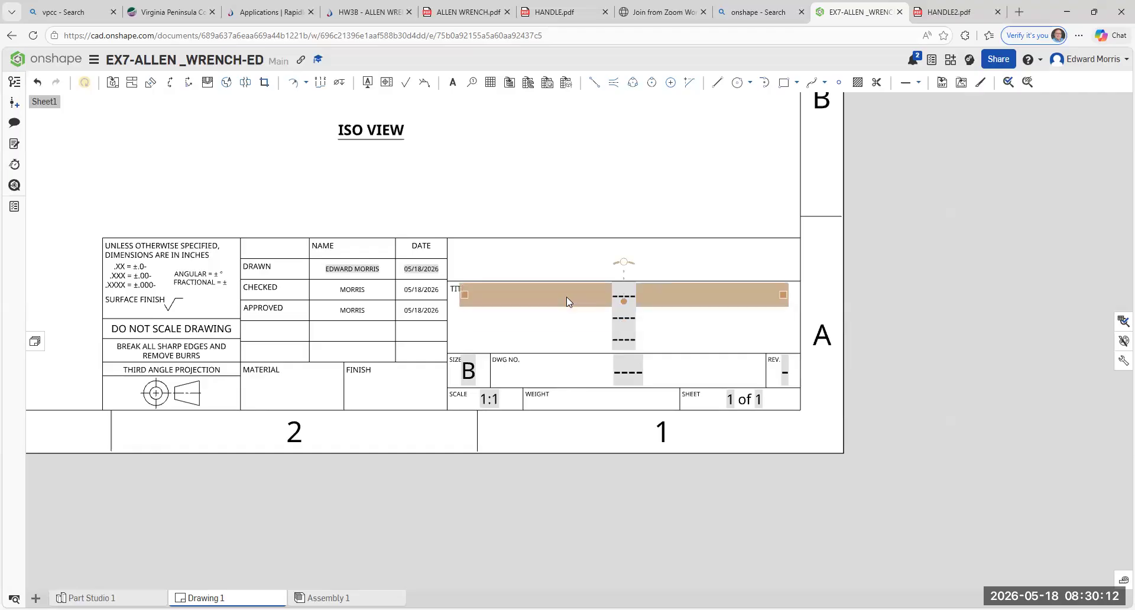
scroll(567, 297, down, 6)
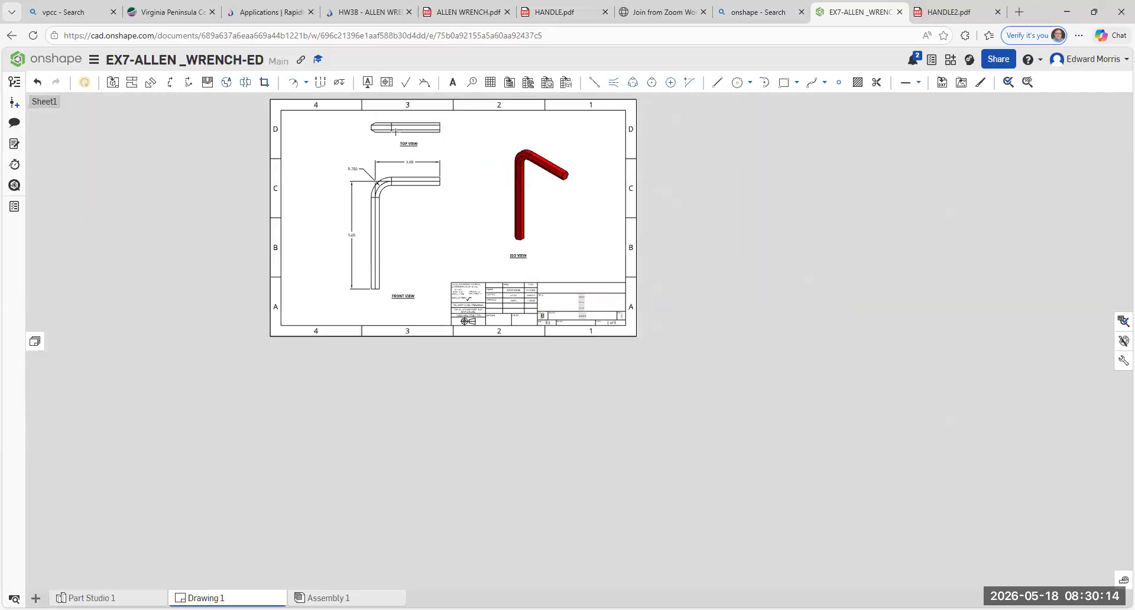
scroll(395, 131, up, 5)
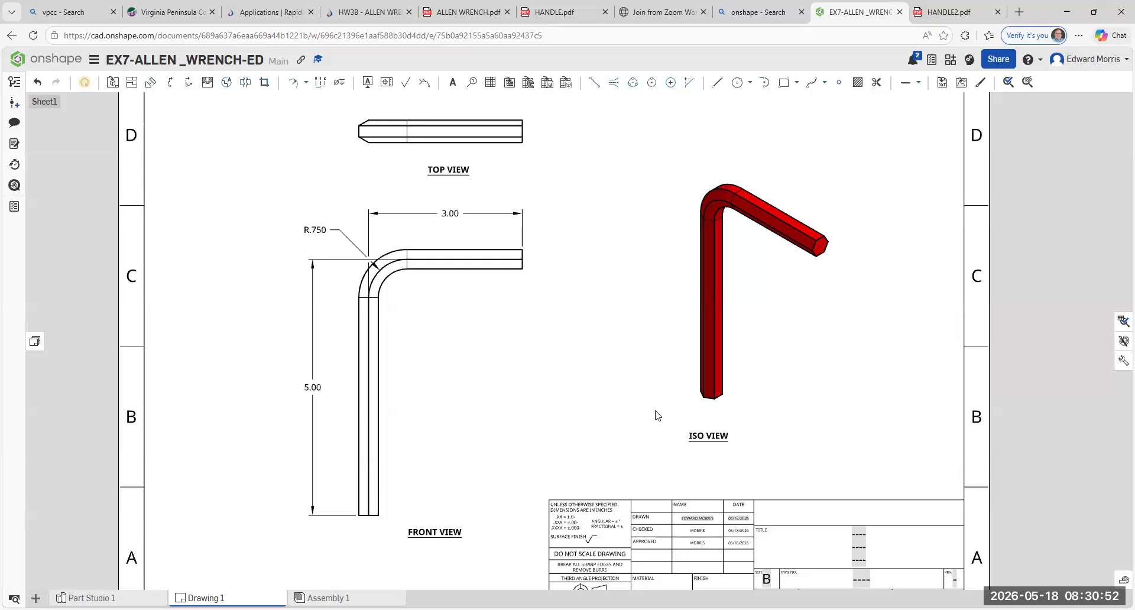
scroll(915, 502, down, 3)
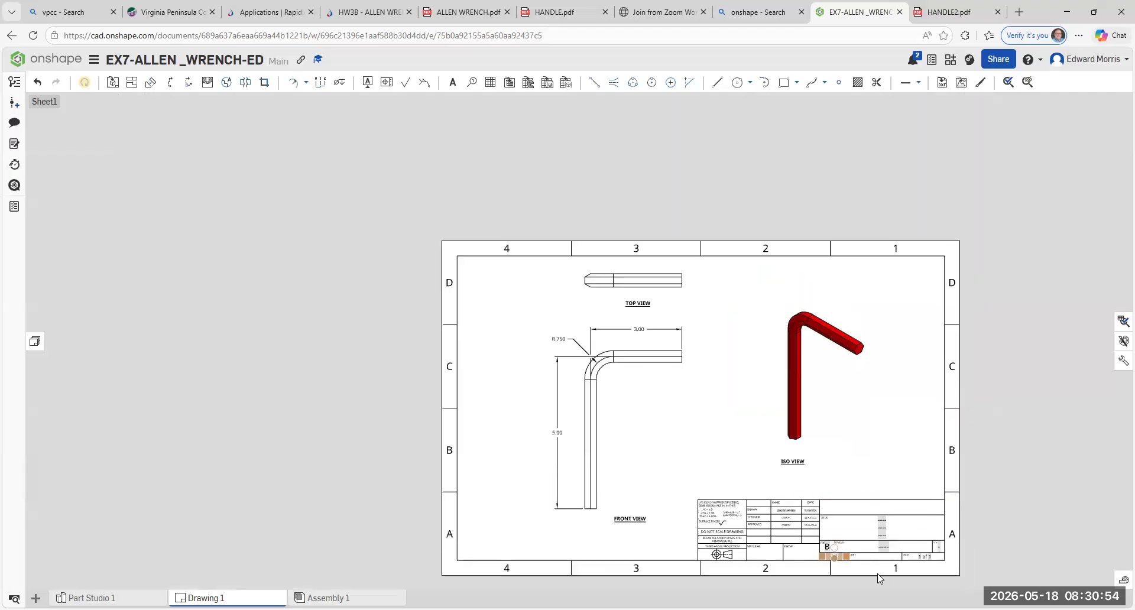
- Replace the placeholder in the first line of the title block's TITLE cell with ALLEN WRENCH
scroll(1015, 542, up, 4)
scroll(1015, 541, up, 3)
middle_drag(835, 427, 787, 437)
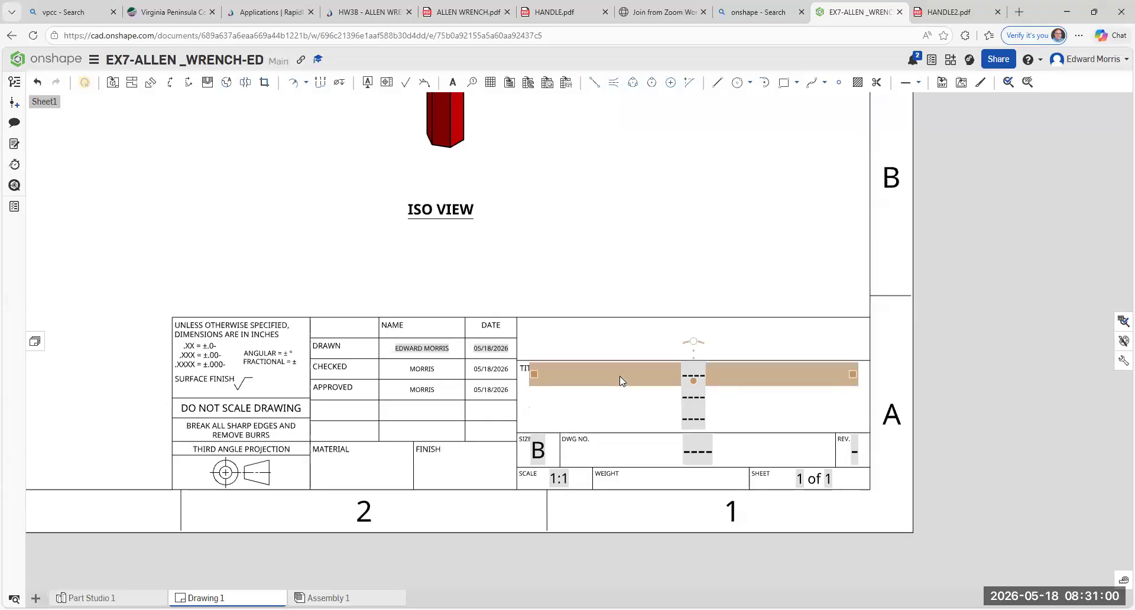
double_click(683, 375)
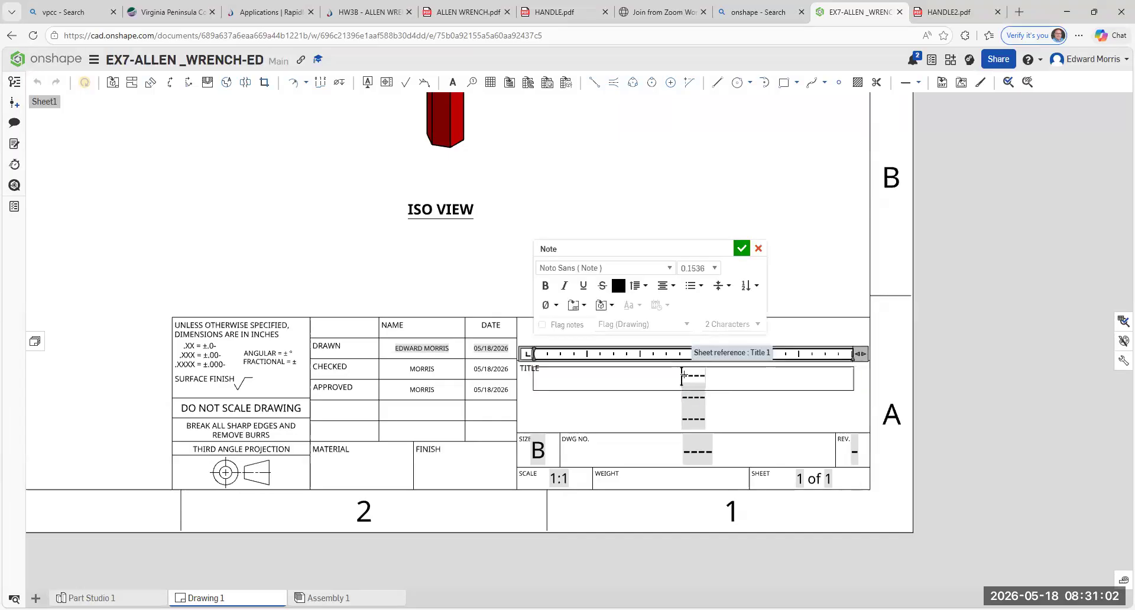
text(ALLE)
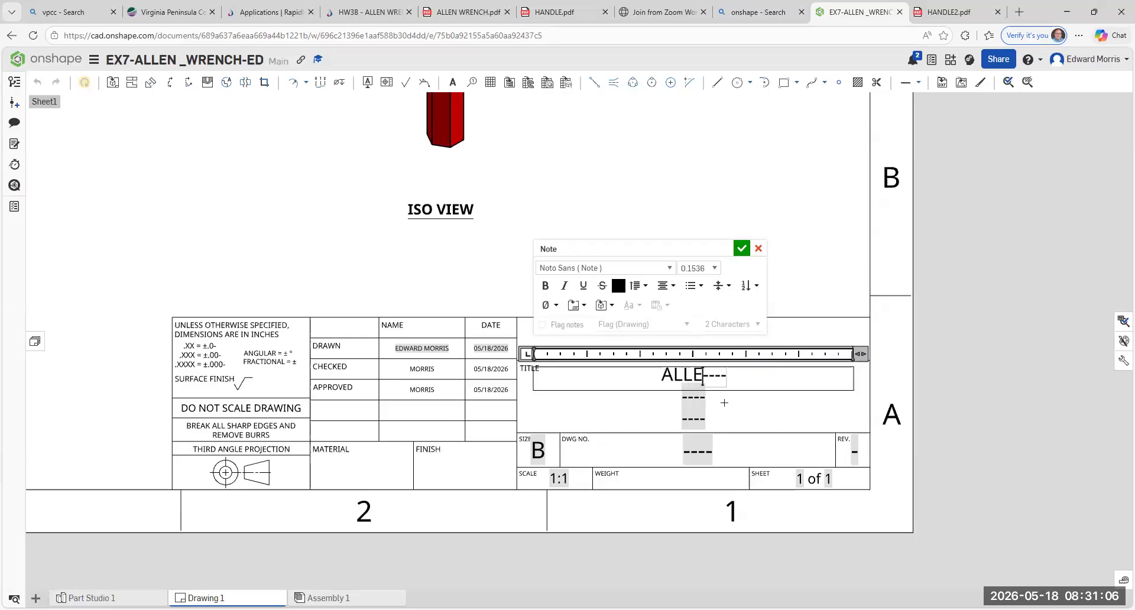
text(EN)
key(BackSpace)
key(BackSpace)
text(N WRREN)
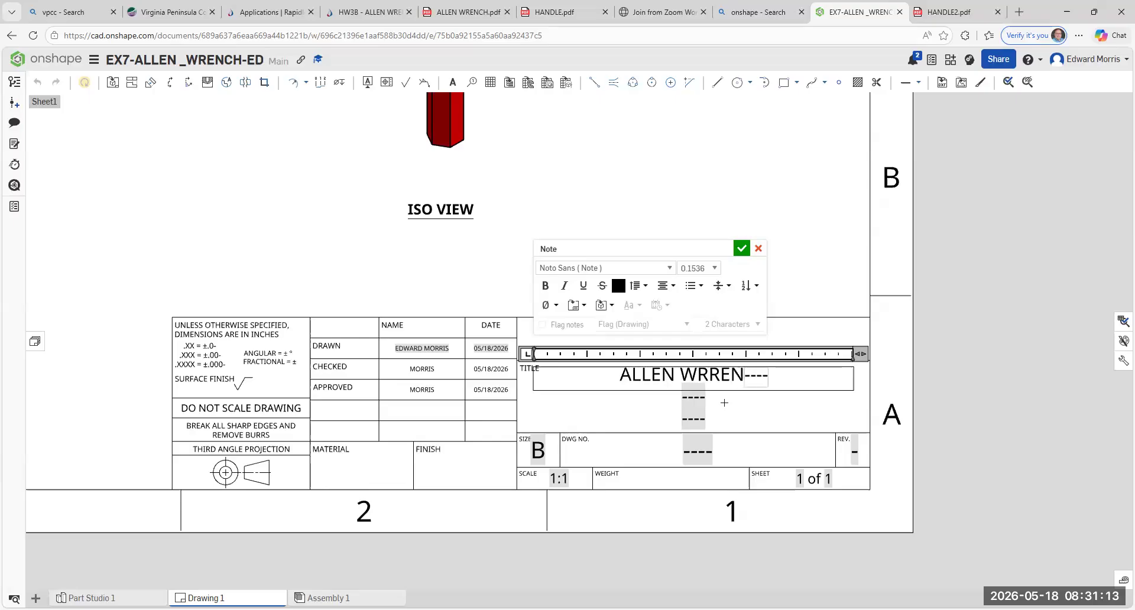
key(BackSpace)
key(BackSpace)
key(BackSpace)
text(ENCH)
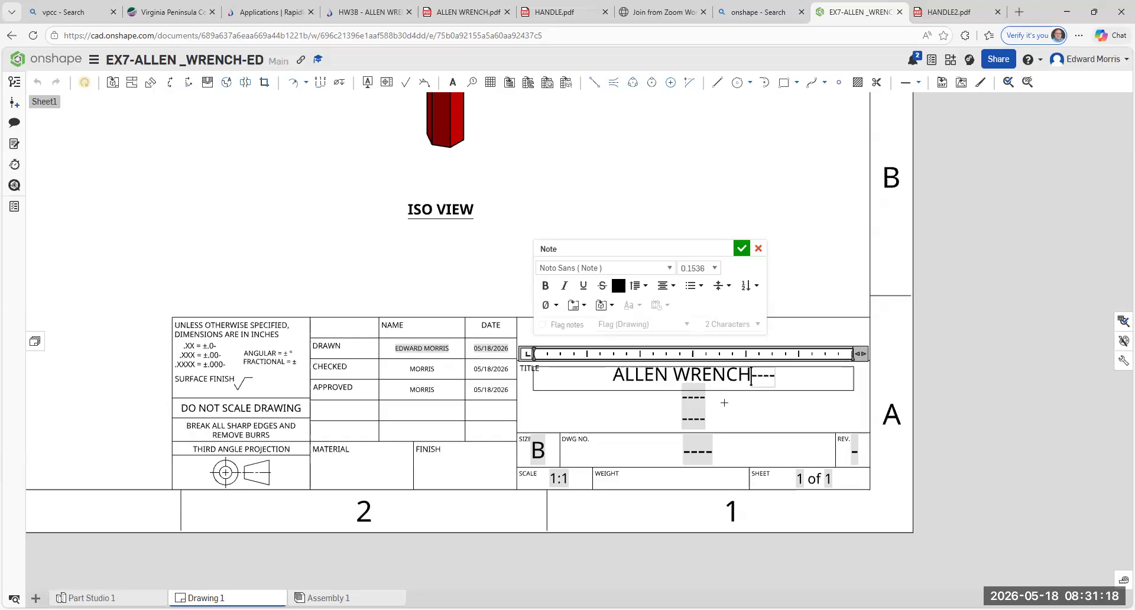
key(Delete)
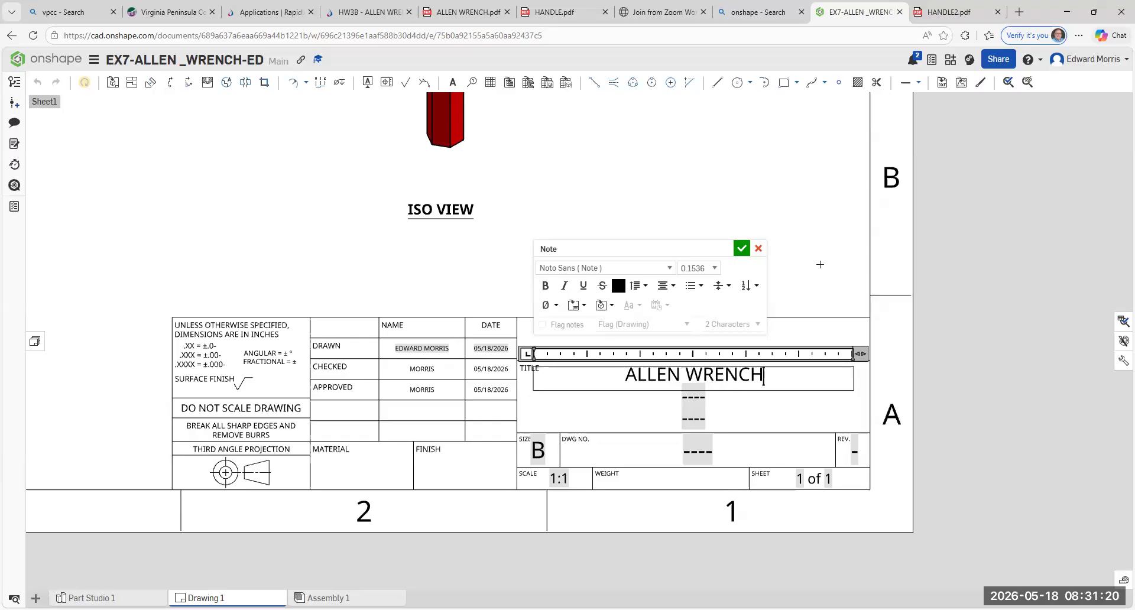
click(820, 264)
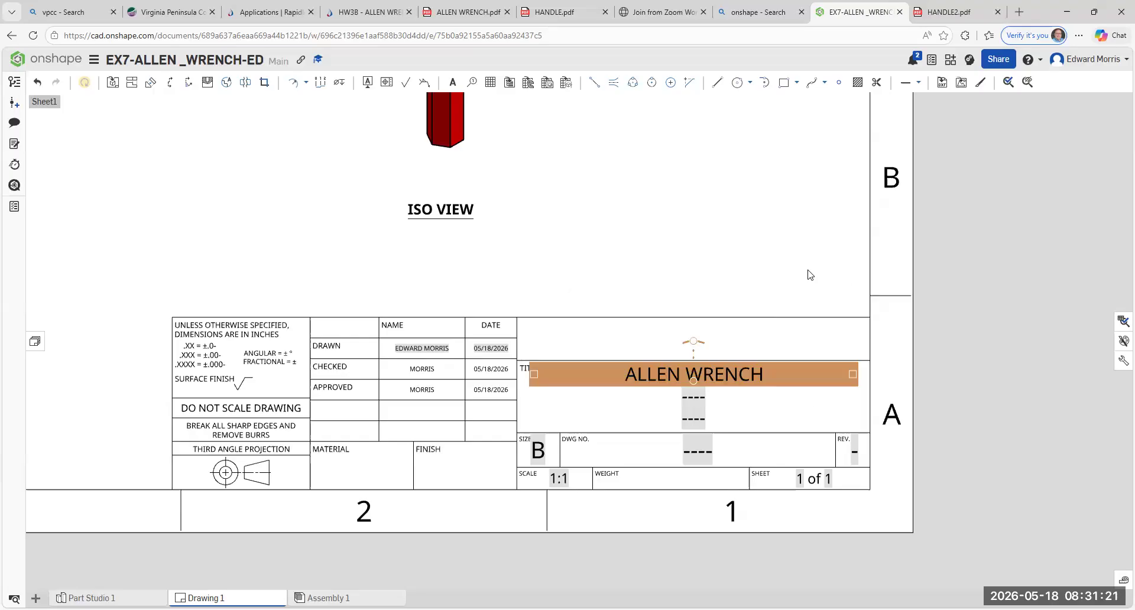
- Change the first line of the title block's TITLE cell to VPCC
double_click(714, 379)
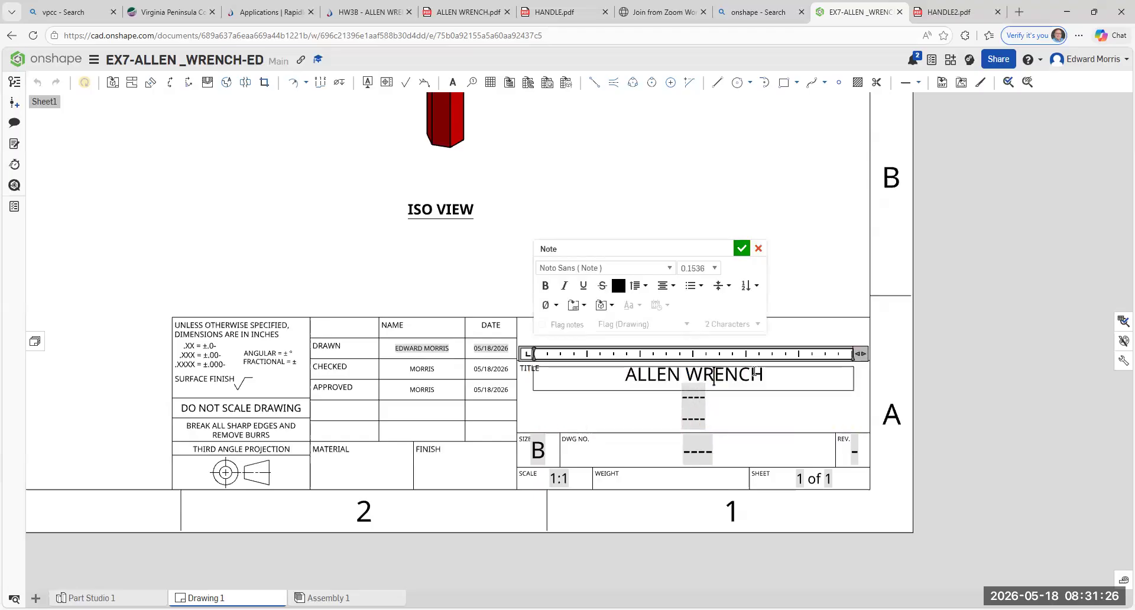
key(BackSpace)
key(BackSpace)
key(BackSpace)
key(BackSpace)
key(BackSpace)
key(BackSpace)
key(BackSpace)
key(BackSpace)
key(BackSpace)
key(BackSpace)
key(BackSpace)
key(BackSpace)
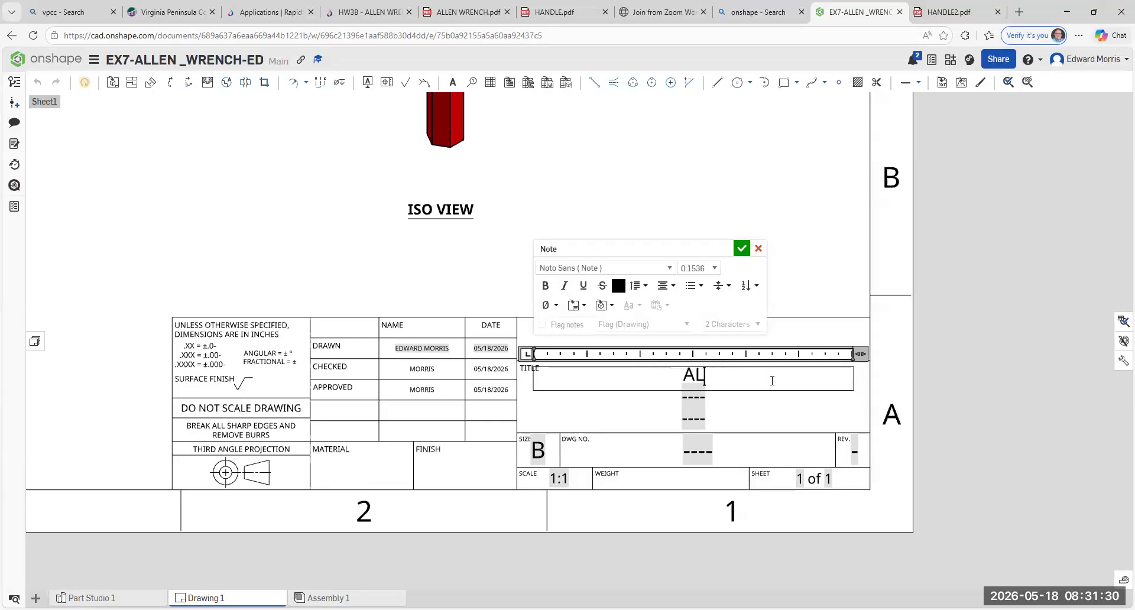
text(VPCC)
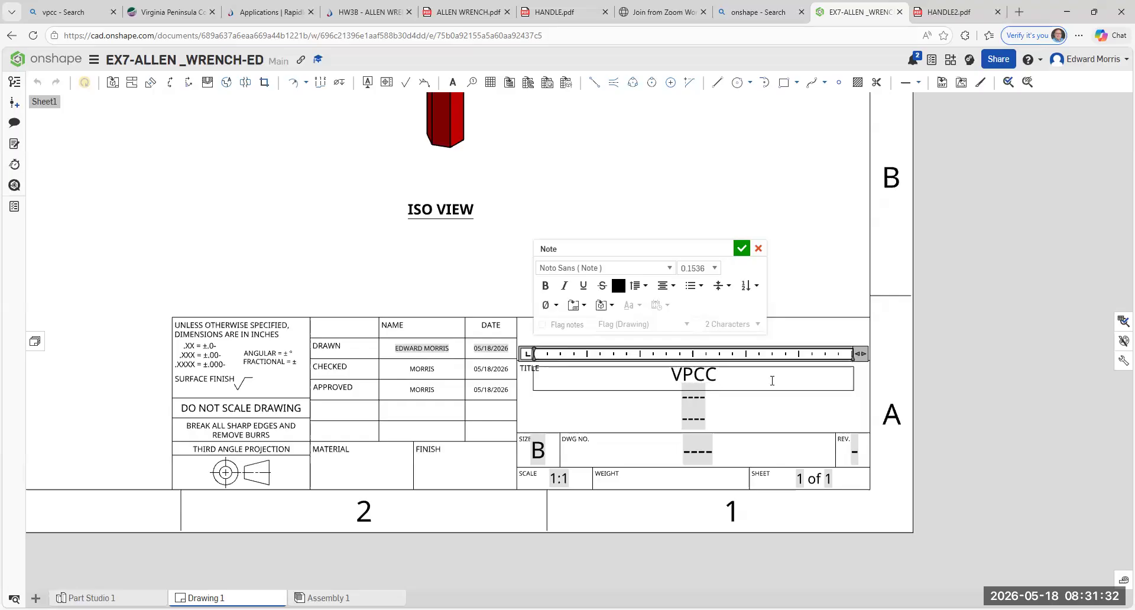
click(833, 284)
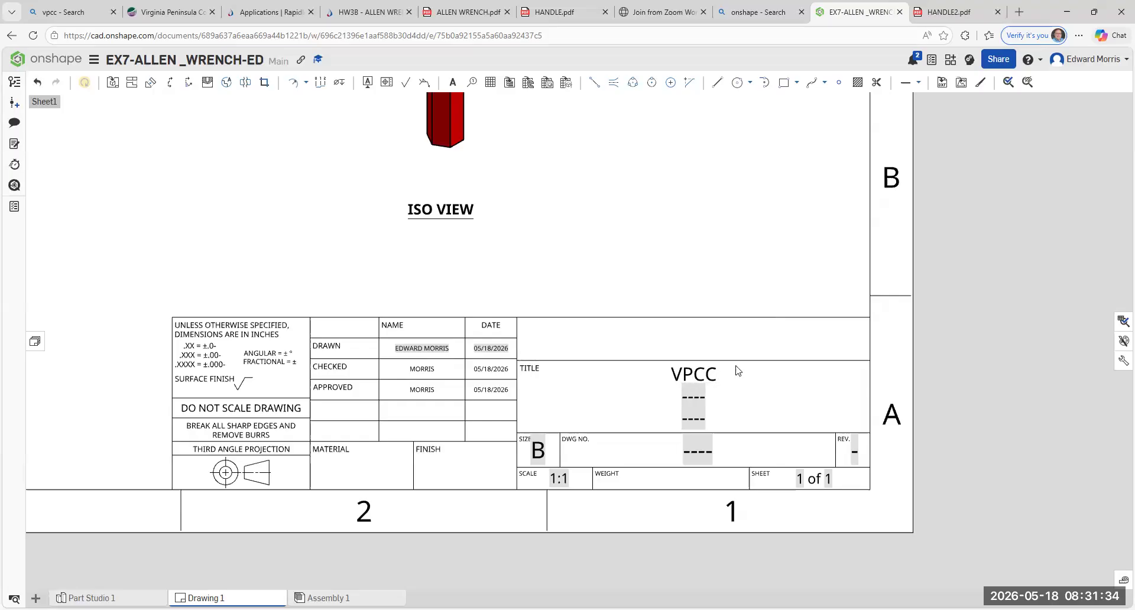
- Replace the placeholder in the second line of the TITLE cell with ALLEN WRENCH
double_click(663, 396)
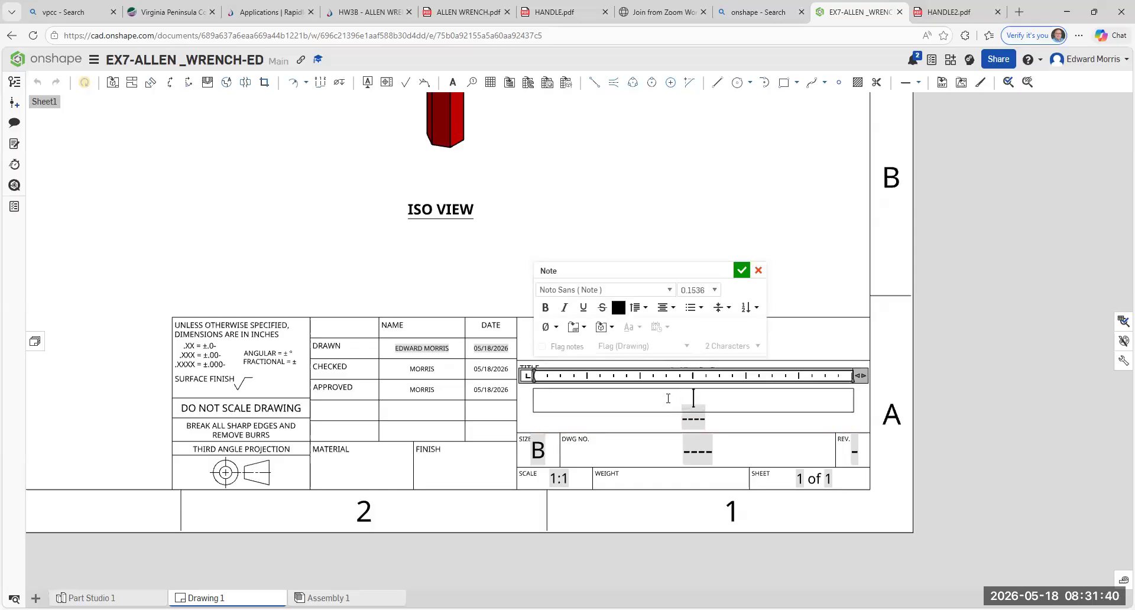
text(ALLEN WREN )
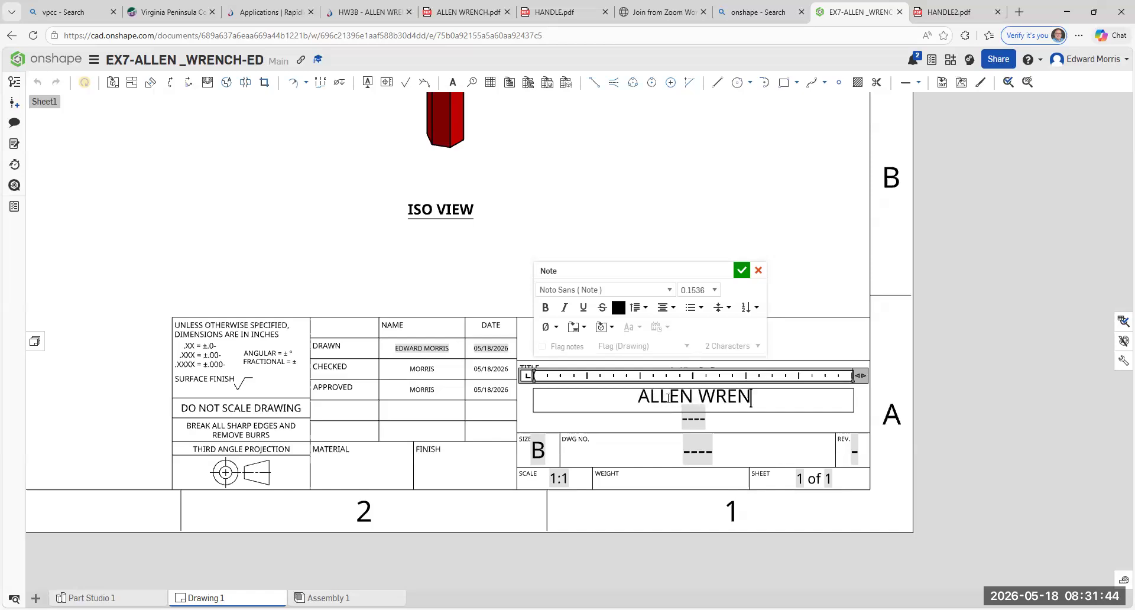
text(CH)
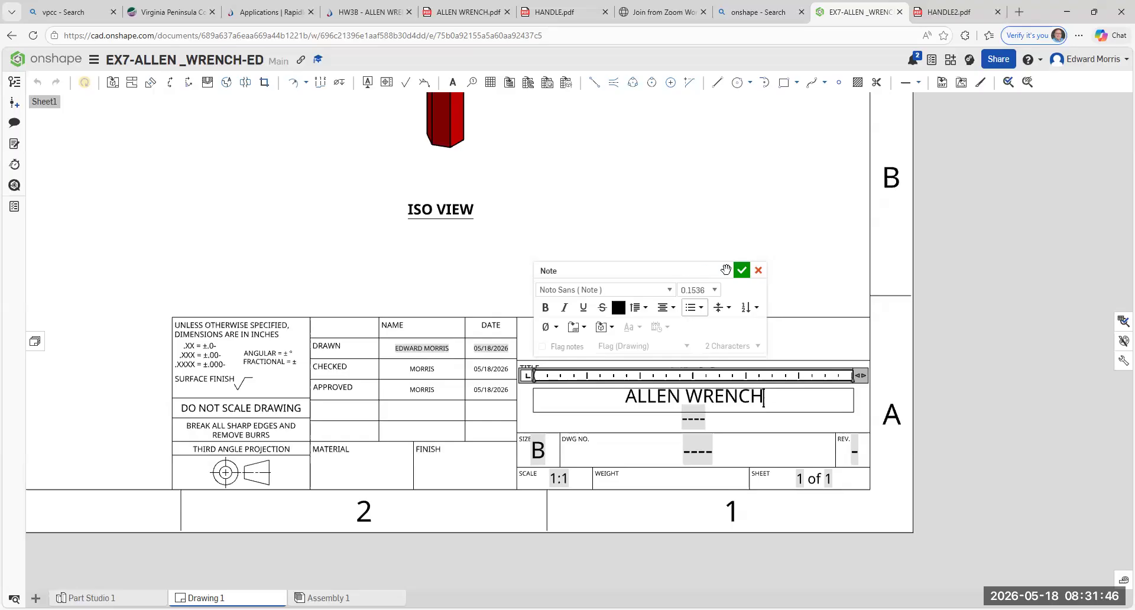
click(741, 270)
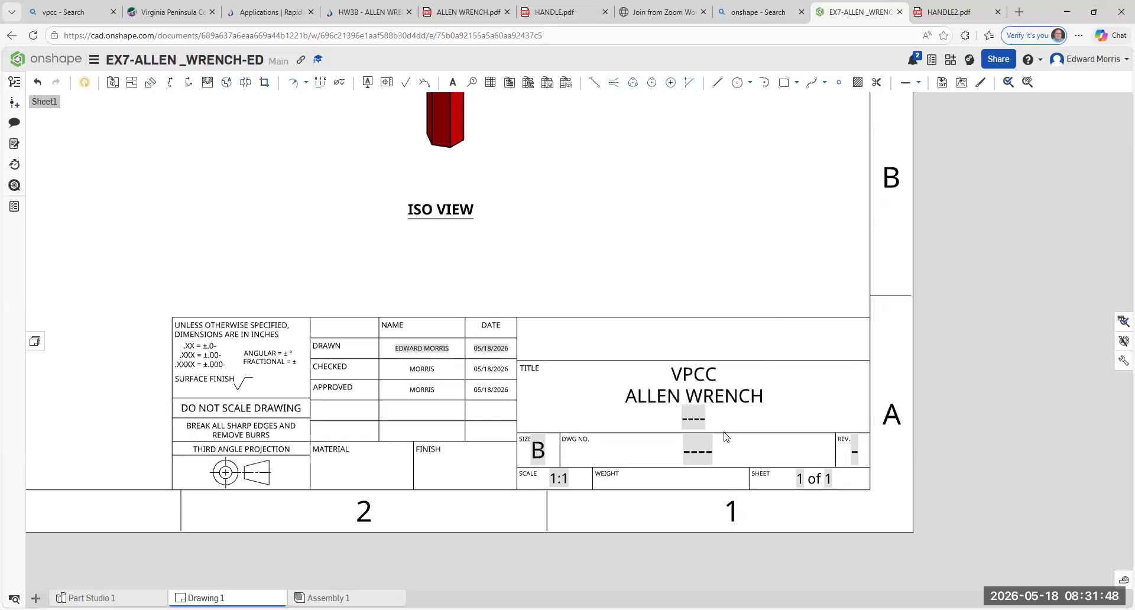
- Replace the placeholder in the third line of the TITLE cell with SWEEP
double_click(695, 421)
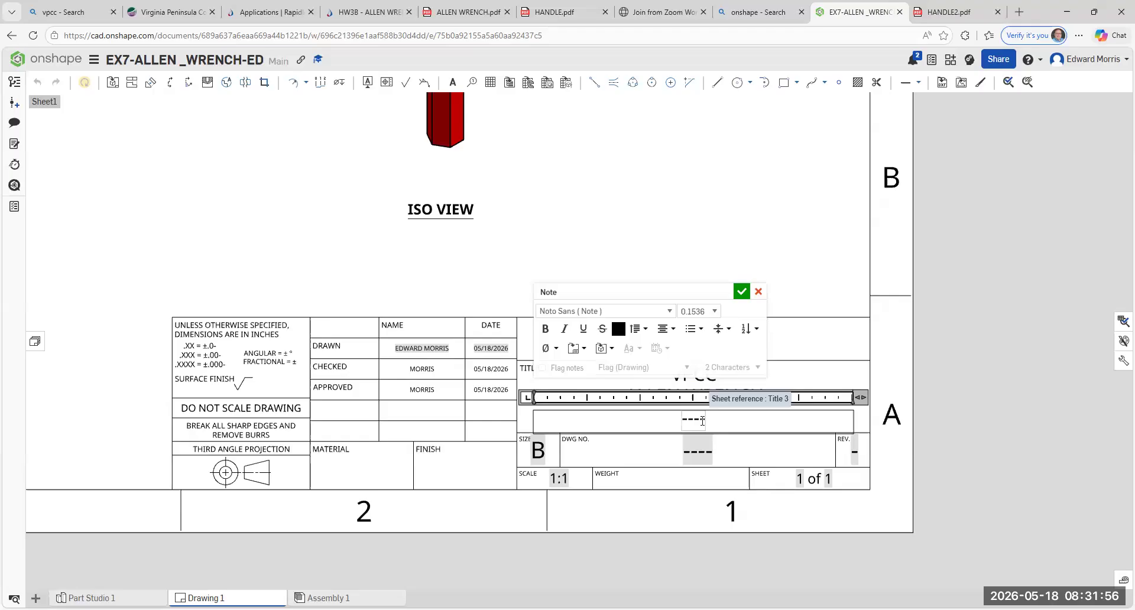
key(BackSpace)
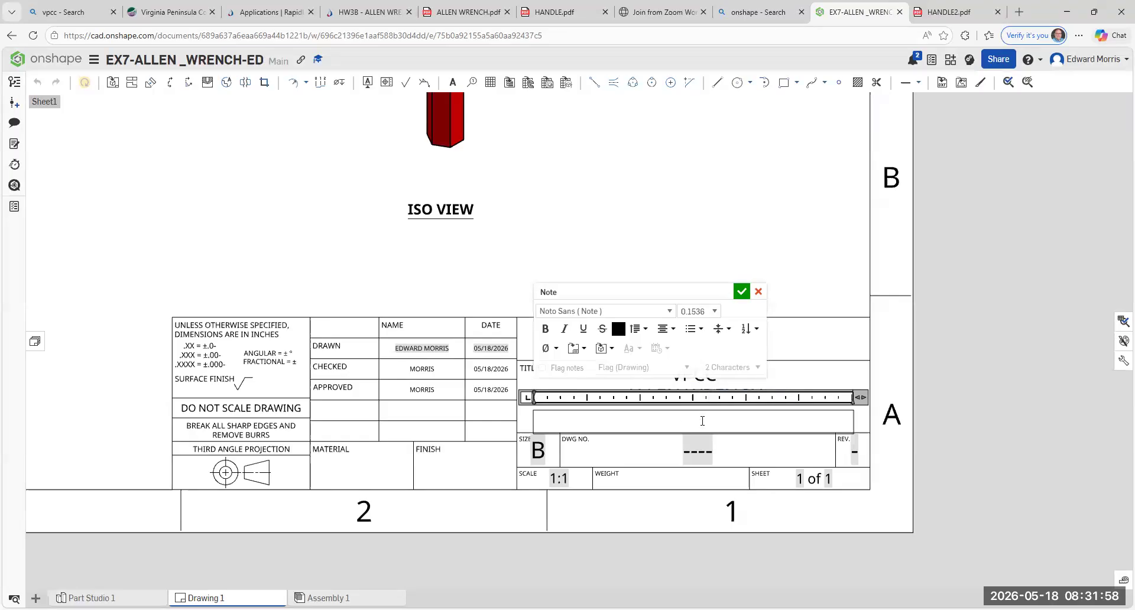
text(SWEEE)
key(BackSpace)
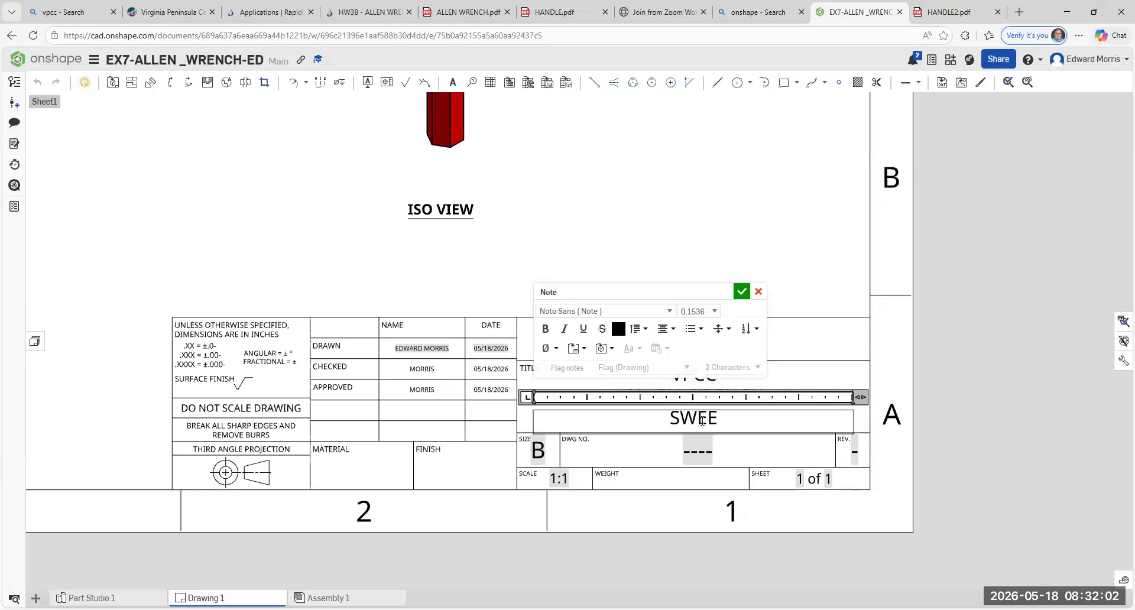
text(P)
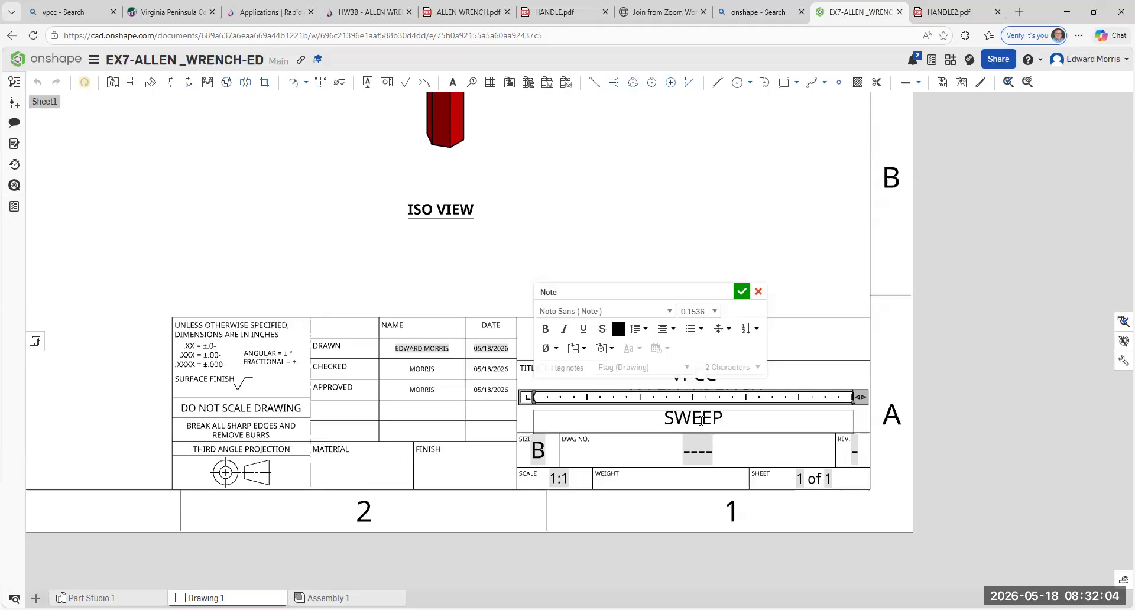
click(741, 292)
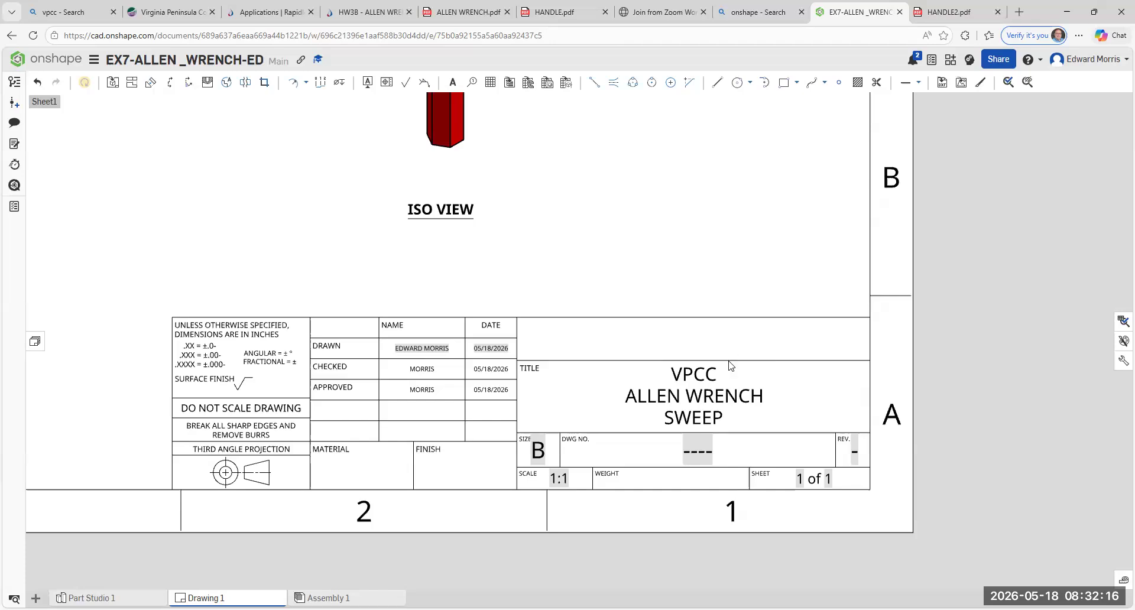
- Replace the placeholder in the title block's DWG NO. cell with VPCC-000-001
scroll(725, 429, down, 5)
scroll(714, 420, up, 3)
middle_drag(659, 294, 764, 421)
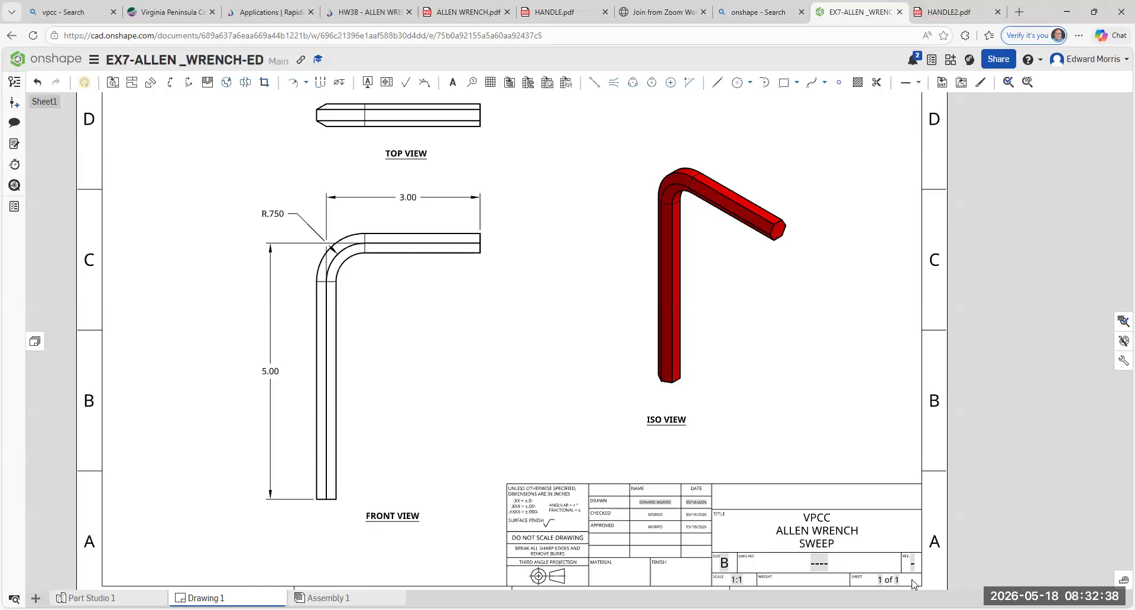
scroll(823, 570, down, 5)
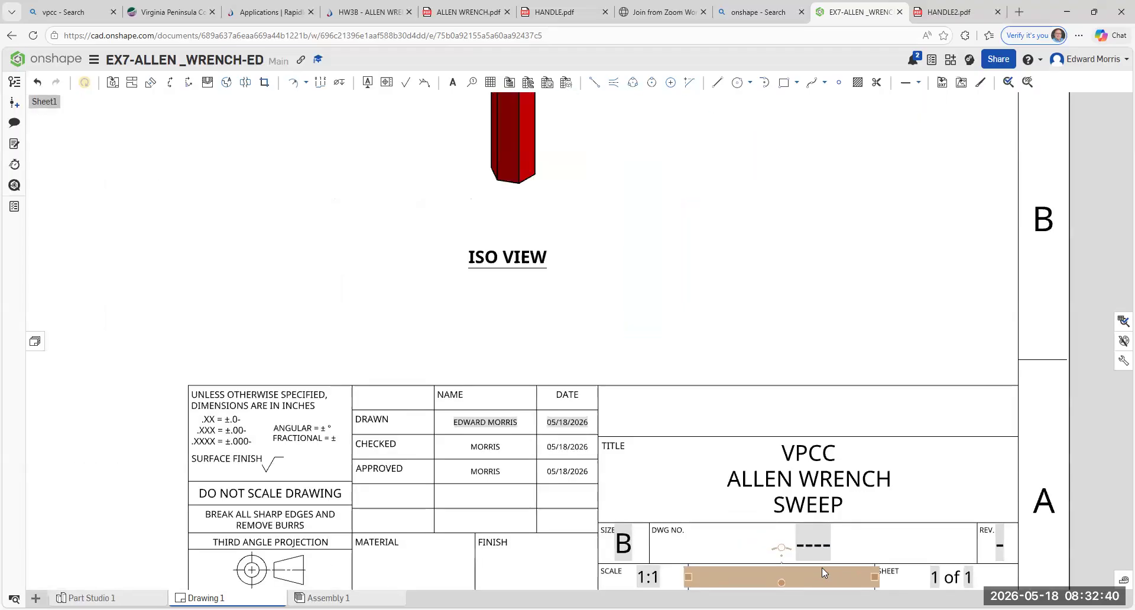
middle_drag(835, 478, 777, 460)
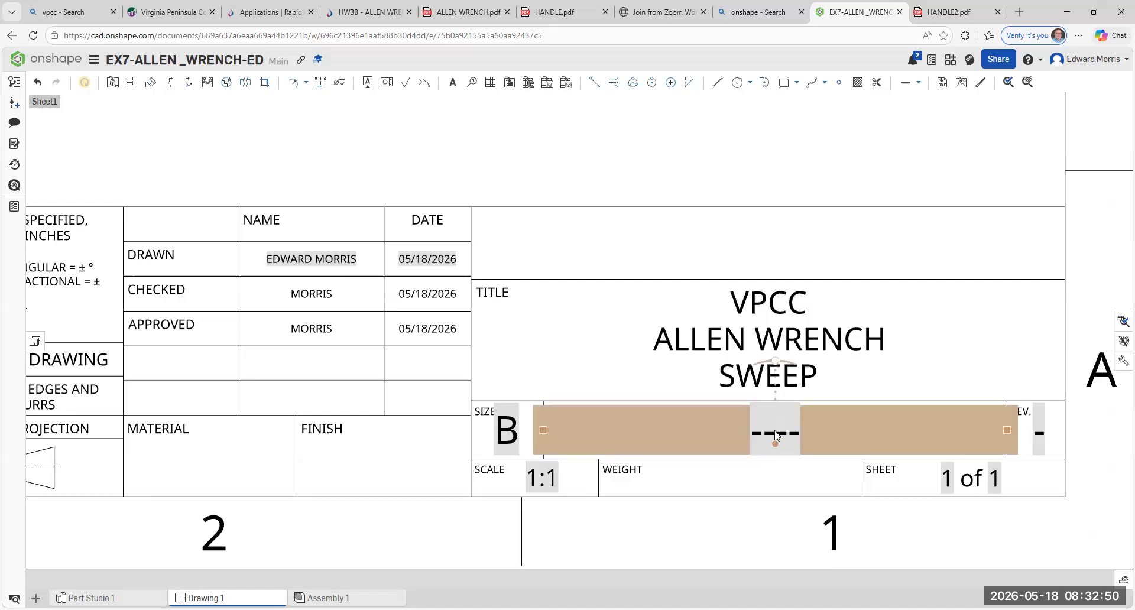
double_click(775, 436)
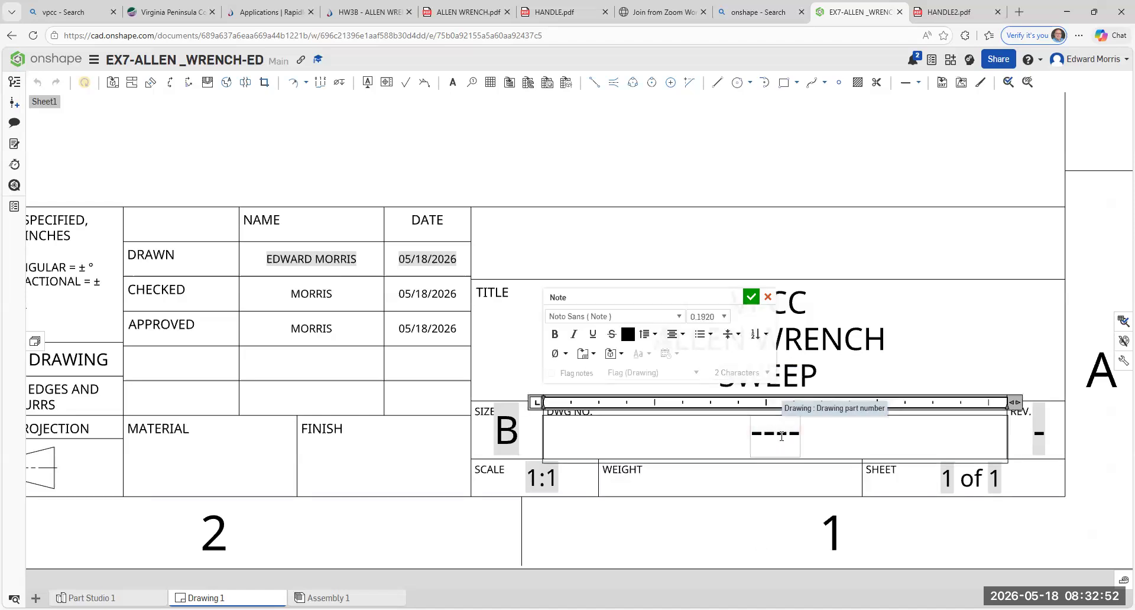
key(ctrl+a)
key(Delete)
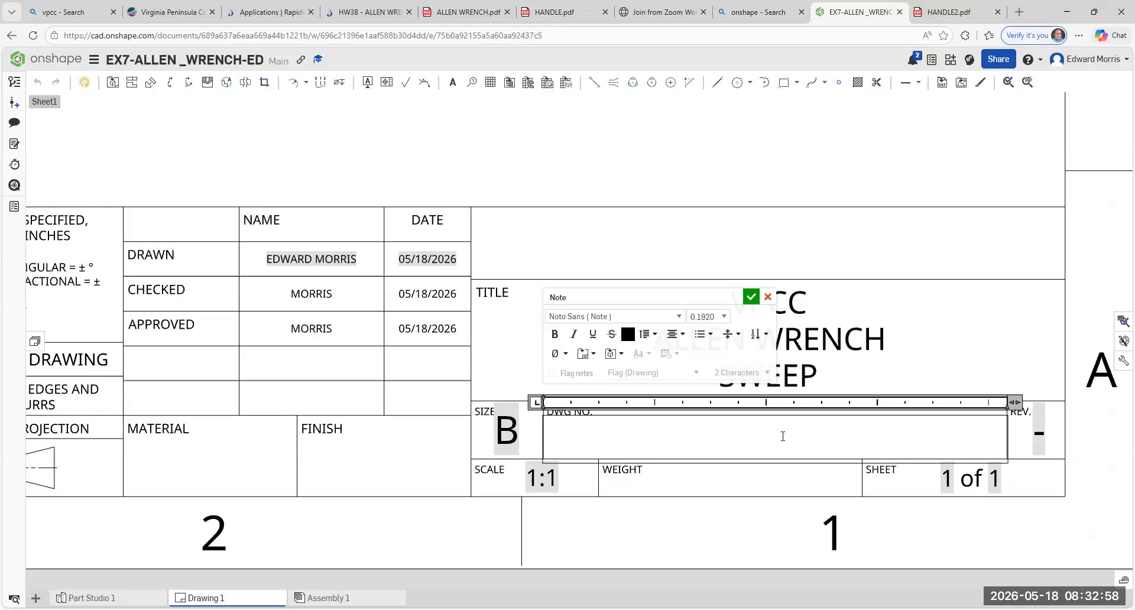
text(VPCC)
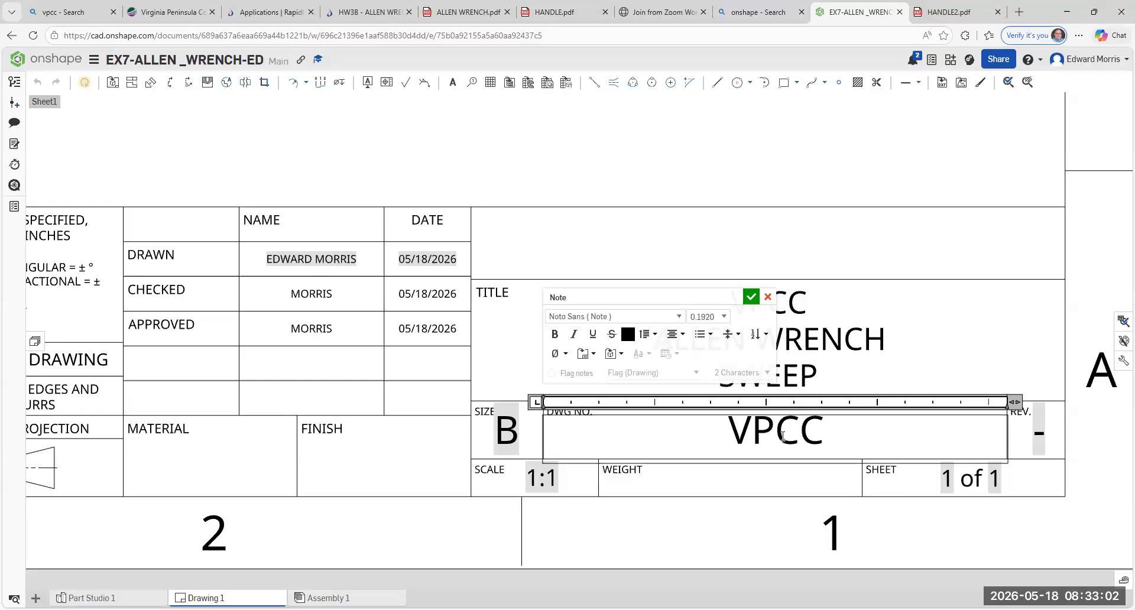
text(-00)
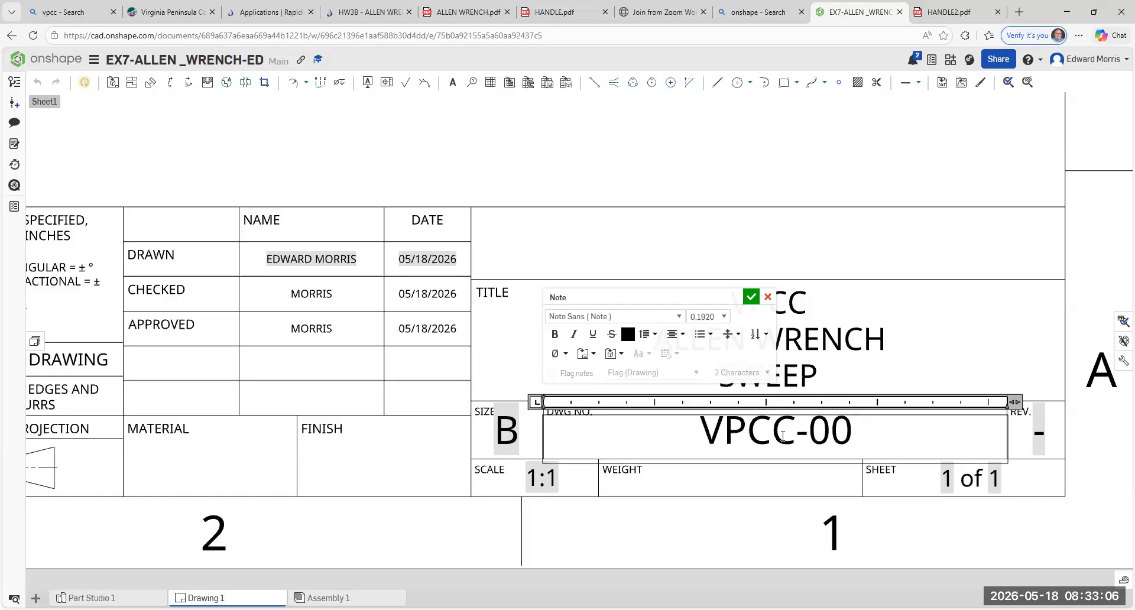
text())
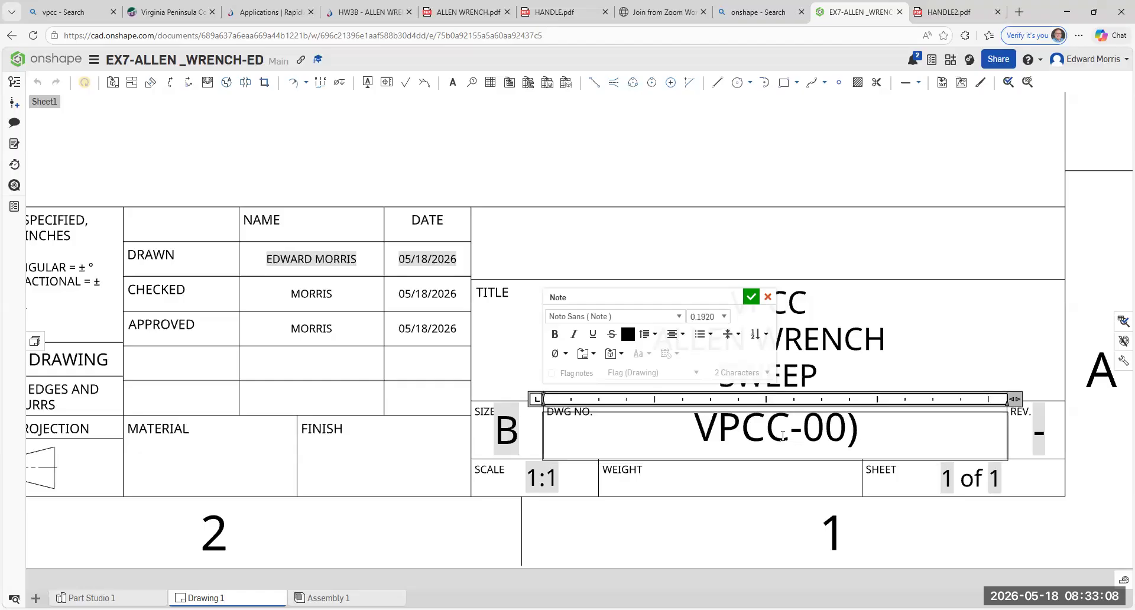
key(BackSpace)
text(0)
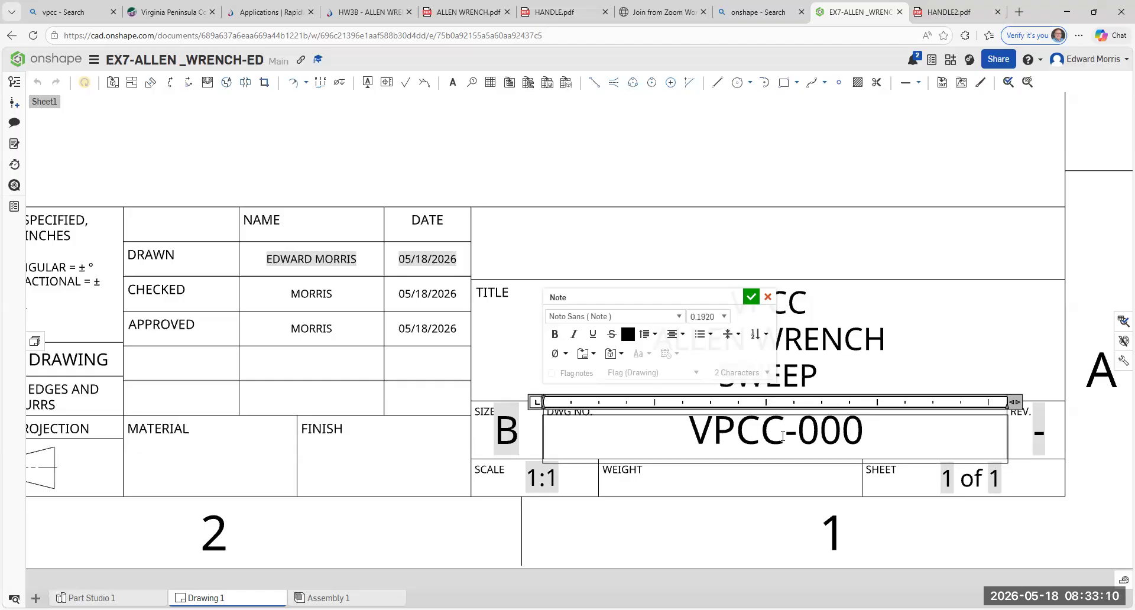
text(-001)
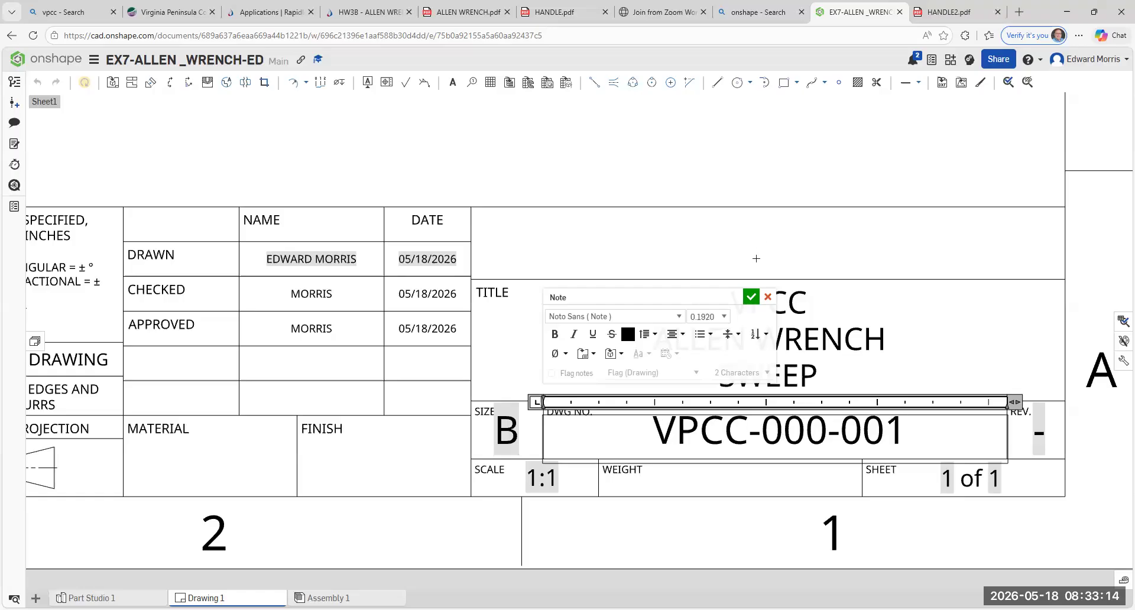
click(749, 299)
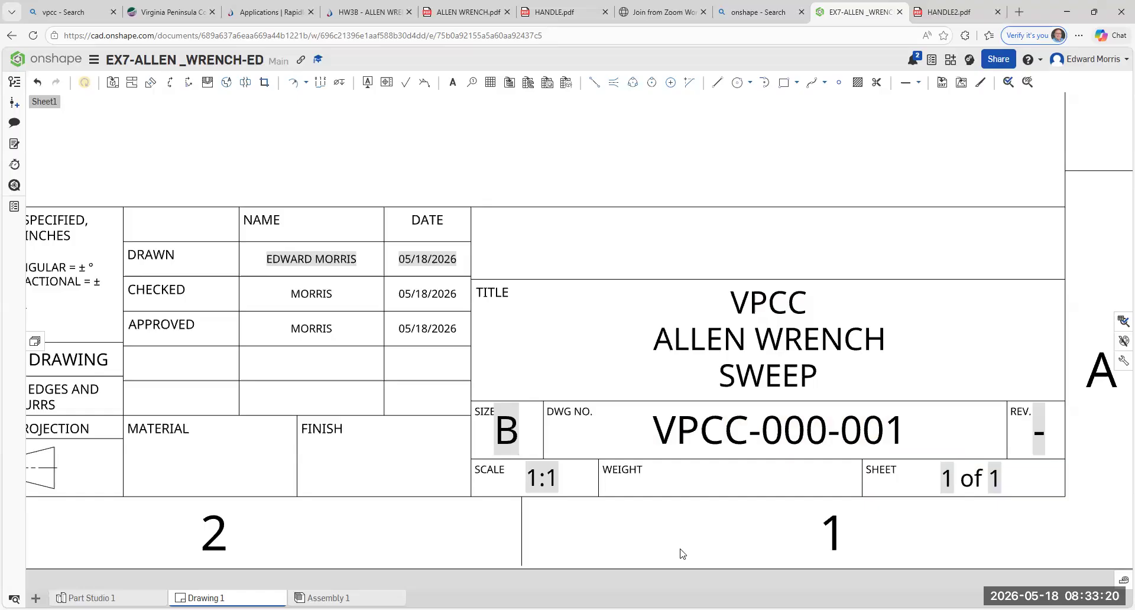
click(669, 439)
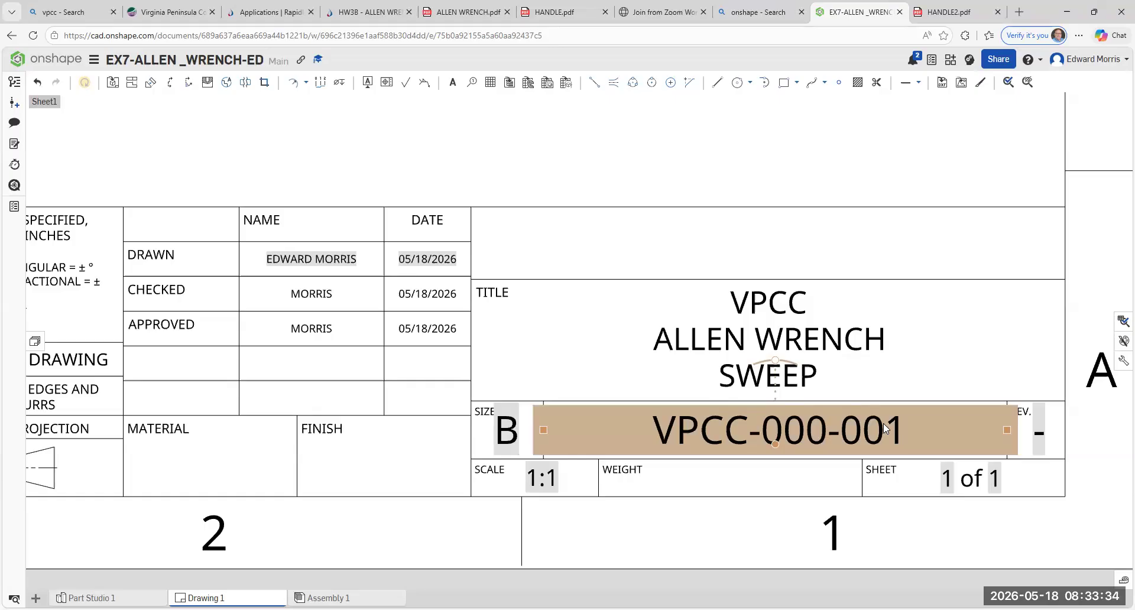
click(642, 583)
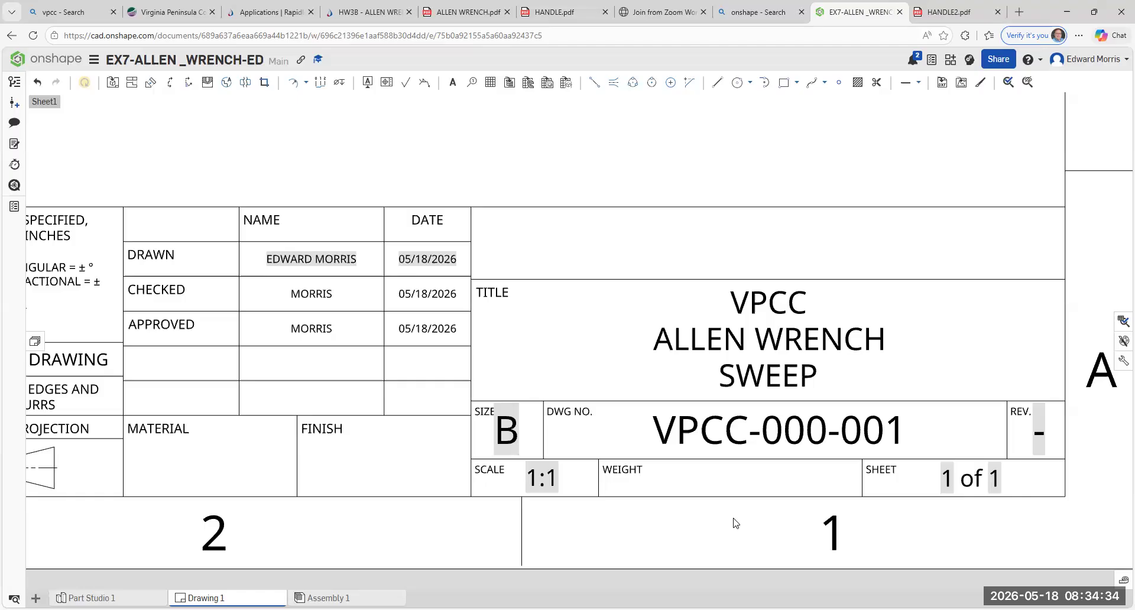
scroll(686, 438, down, 5)
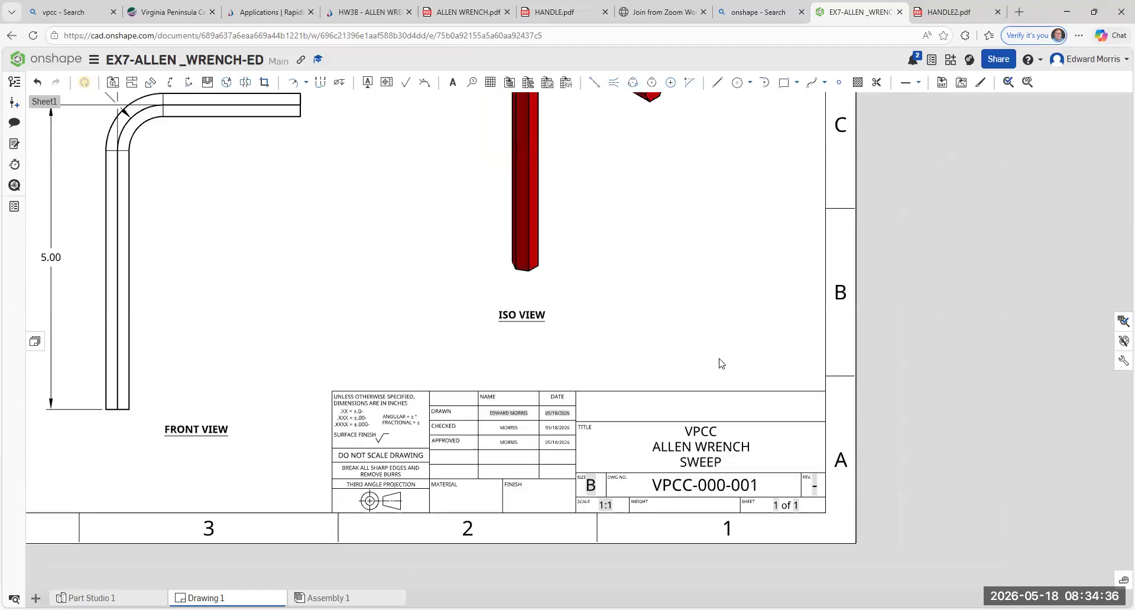
scroll(708, 348, down, 1)
middle_drag(707, 350, 706, 416)
scroll(706, 416, up, 1)
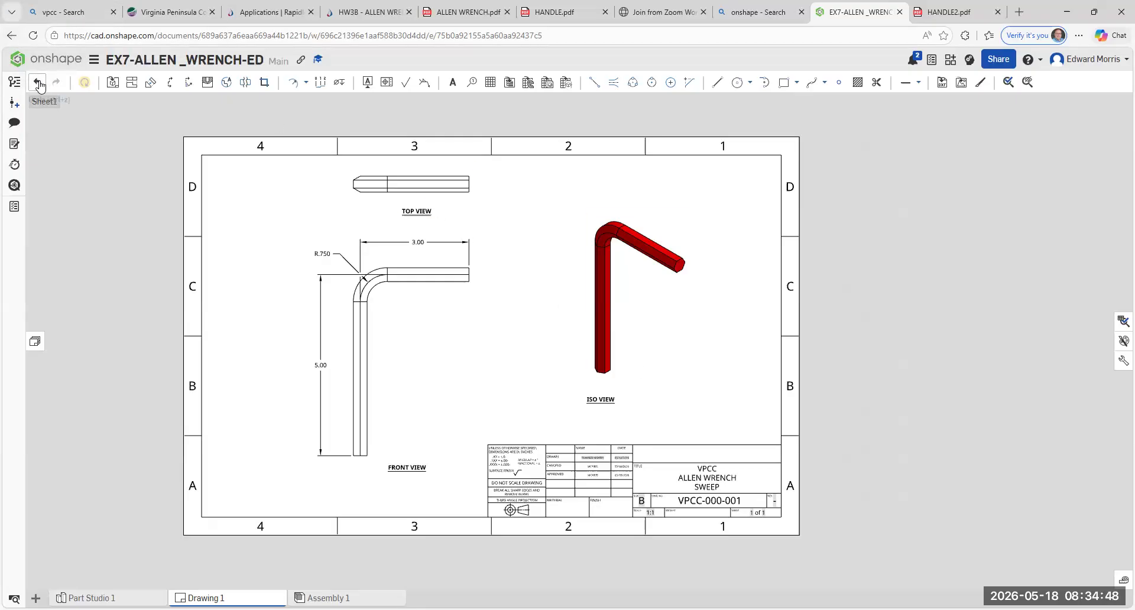
- Leave the Allen wrench document for the CAD 120 documents page and look through its document list
click(7, 37)
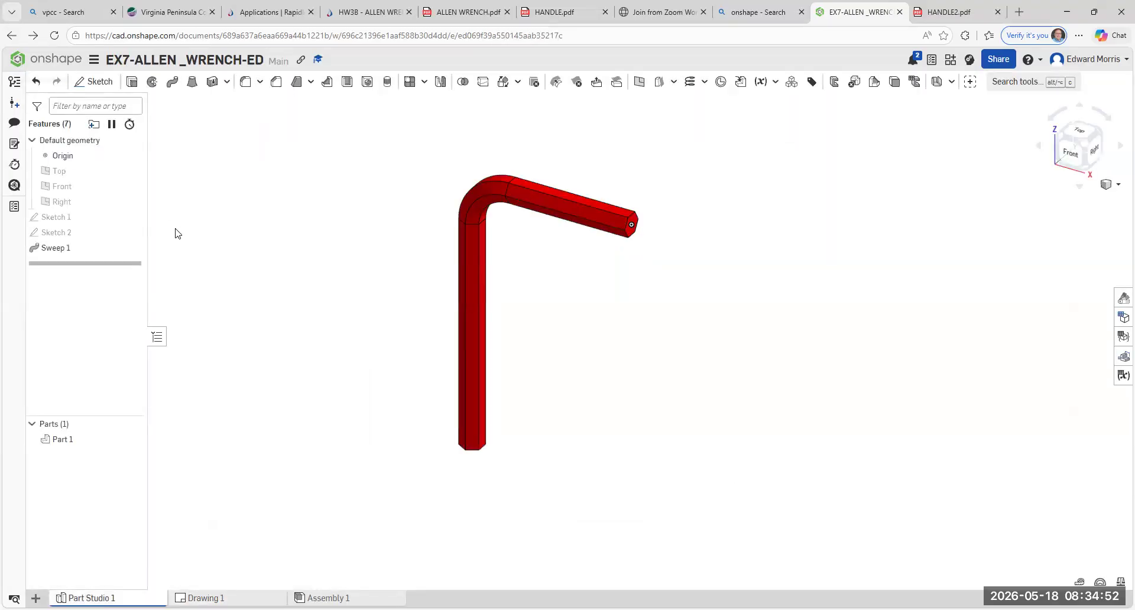
click(57, 61)
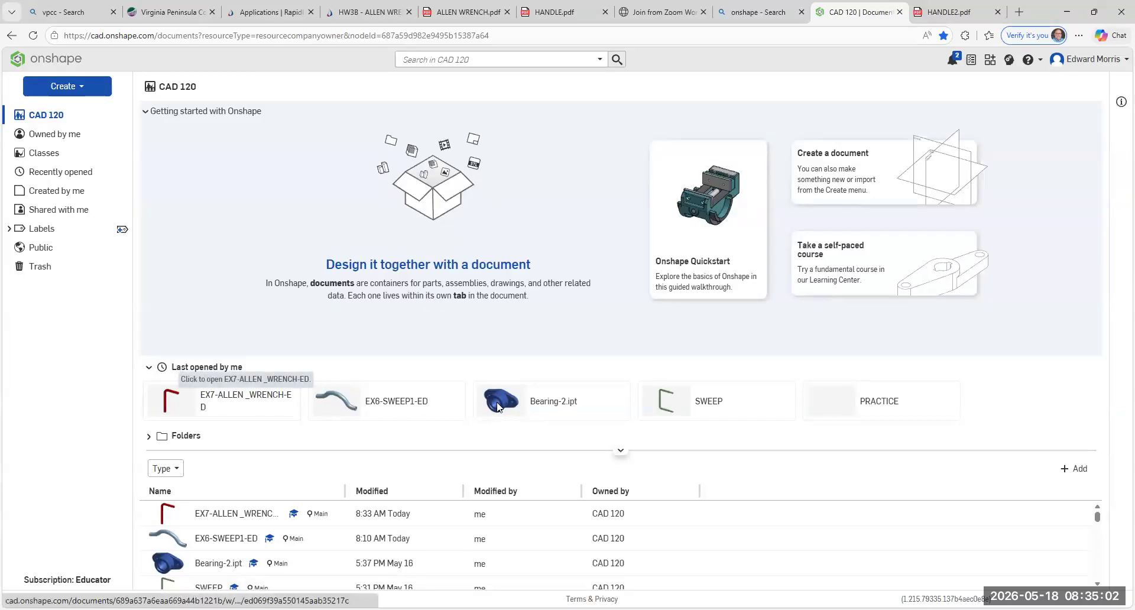
click(1100, 582)
scroll(1100, 583, down, 6)
scroll(1099, 582, down, 5)
scroll(1099, 583, down, 5)
scroll(1100, 582, down, 5)
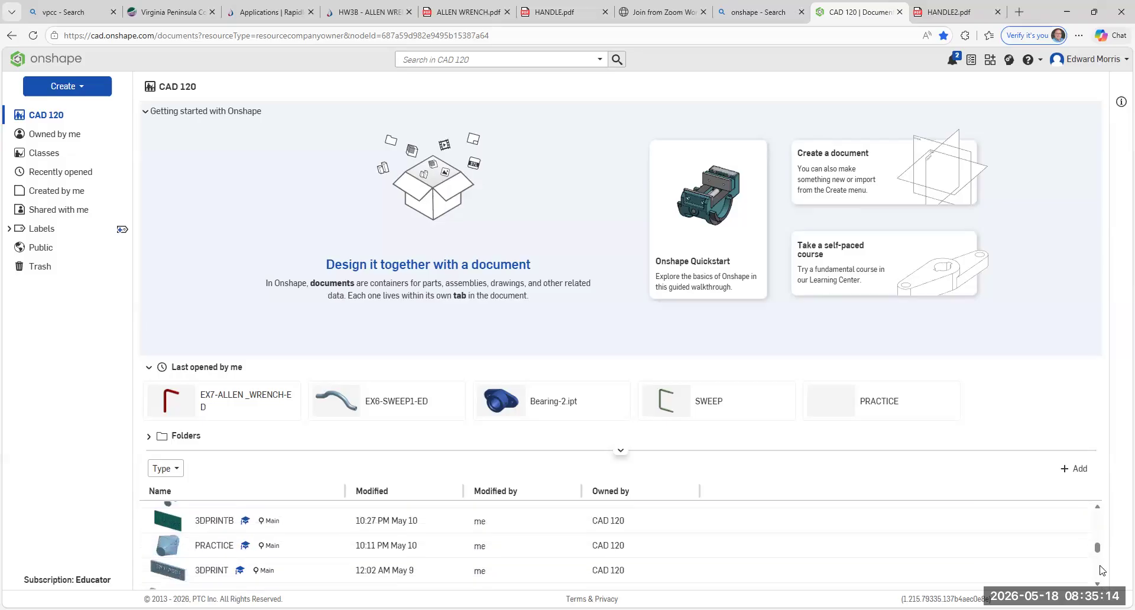
scroll(1100, 584, down, 1)
drag(1097, 549, 1098, 513)
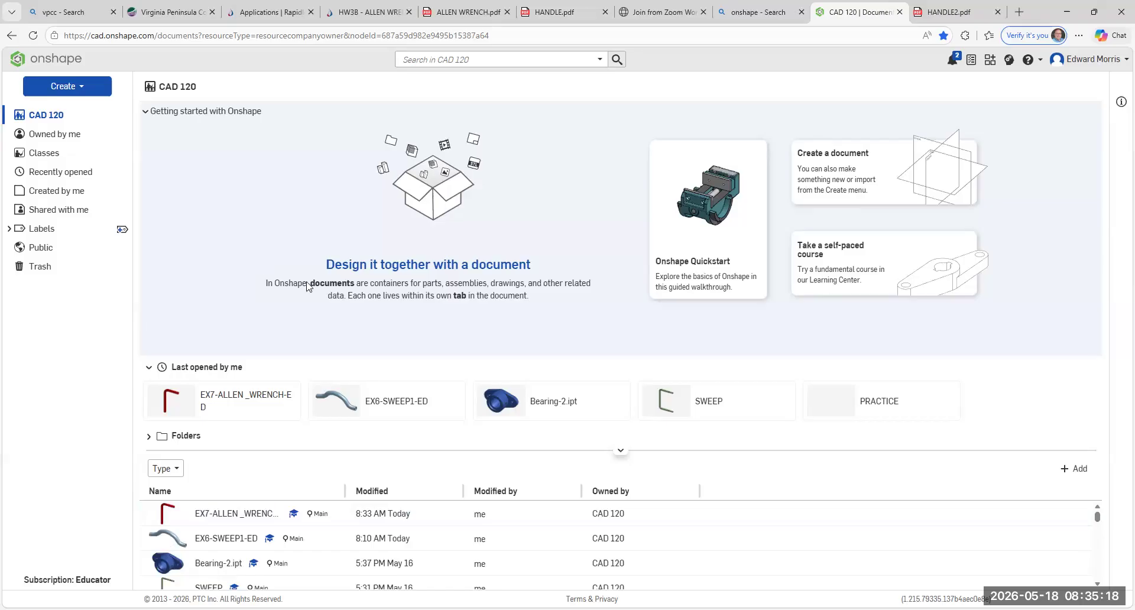
- Create a new document named EX8-HANDLE-ED in CAD 120
click(82, 90)
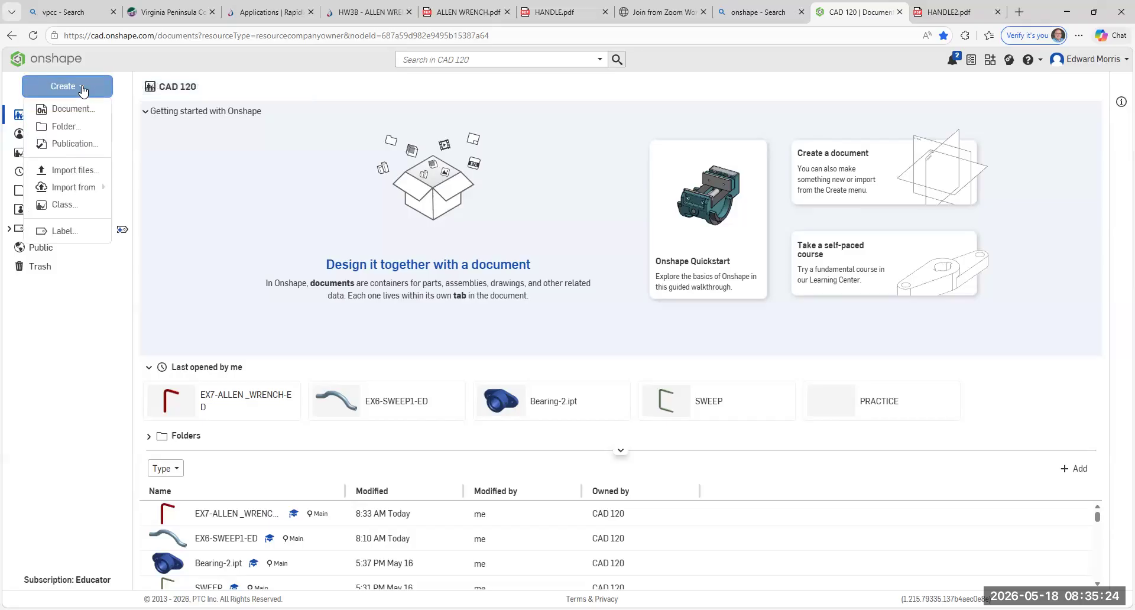
click(81, 110)
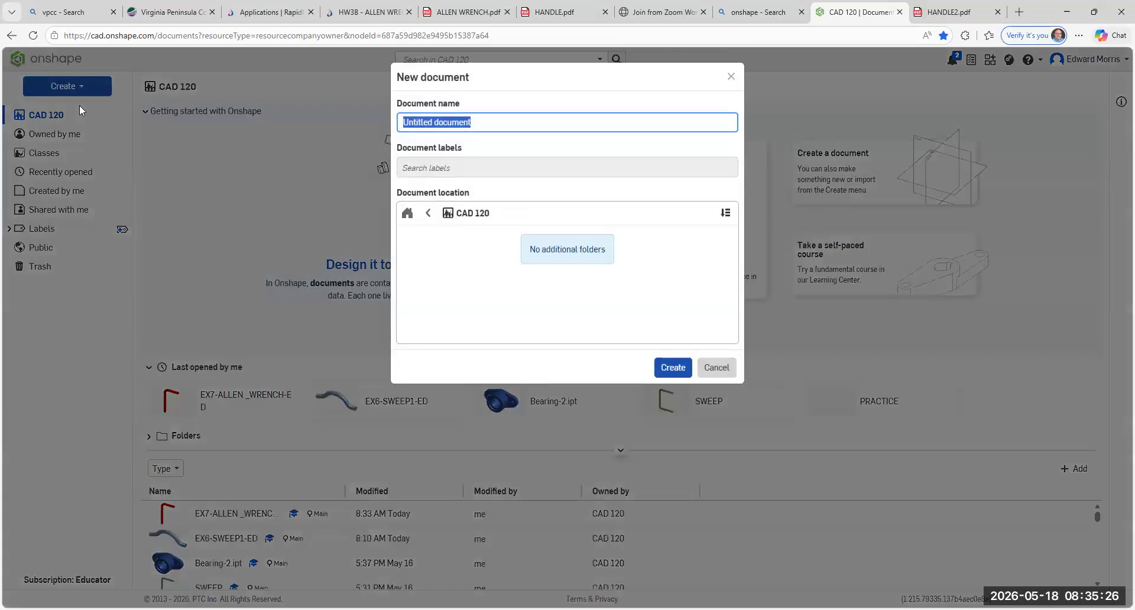
key(BackSpace)
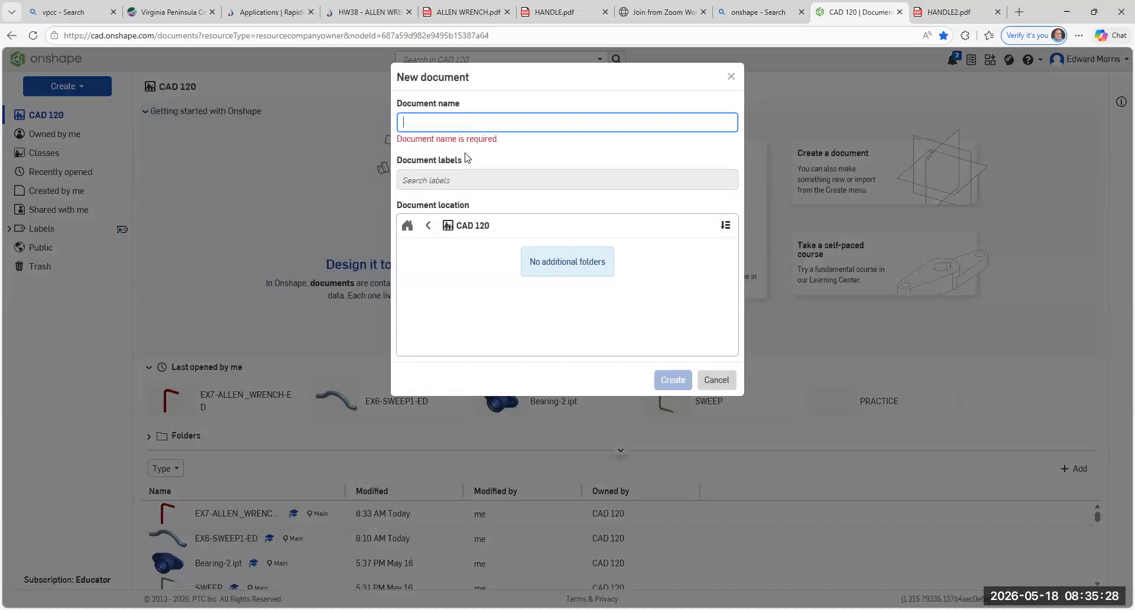
text(EX)
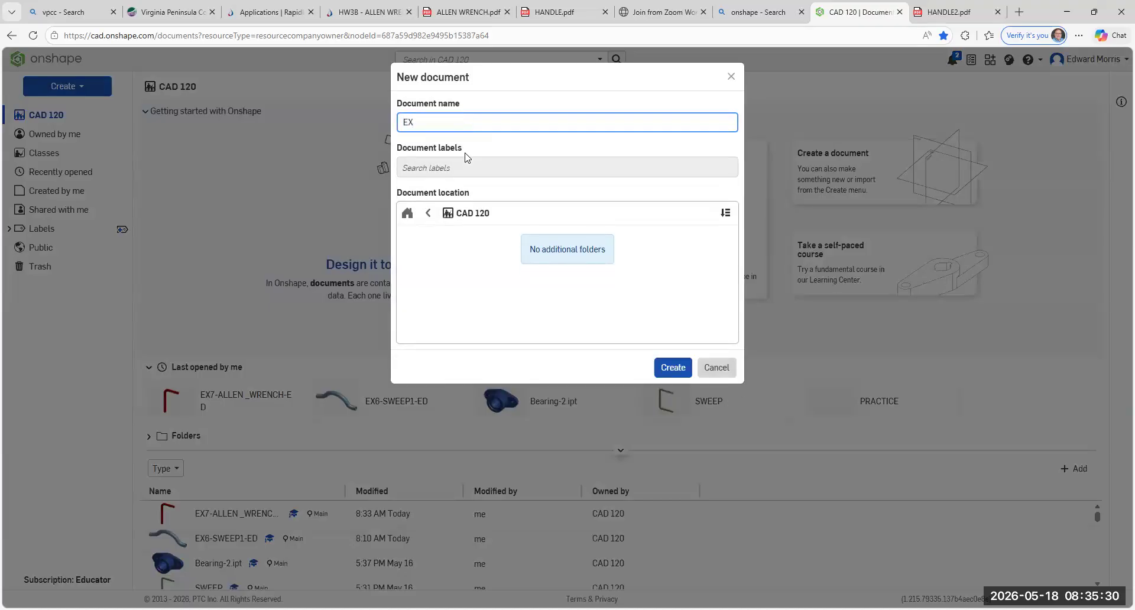
text(8-HANDLE-ED)
click(674, 373)
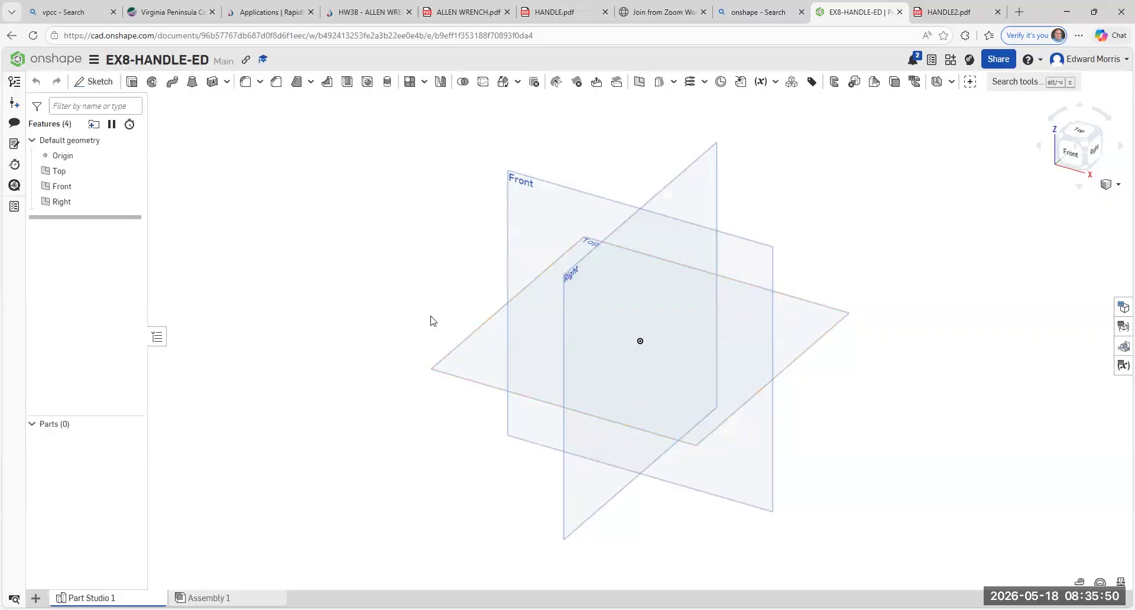
click(104, 86)
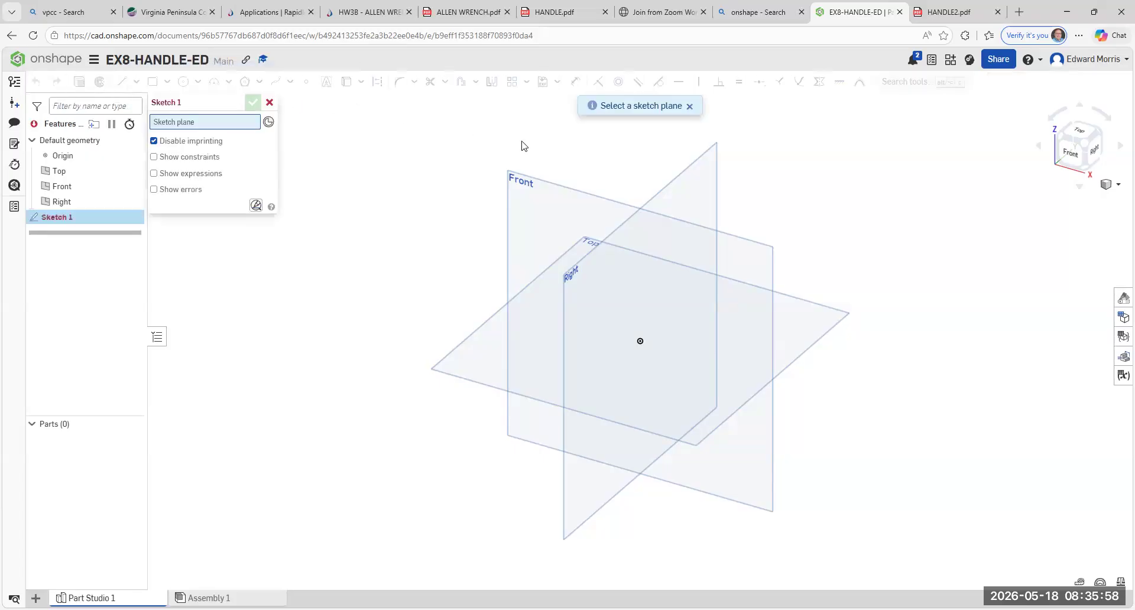
click(555, 187)
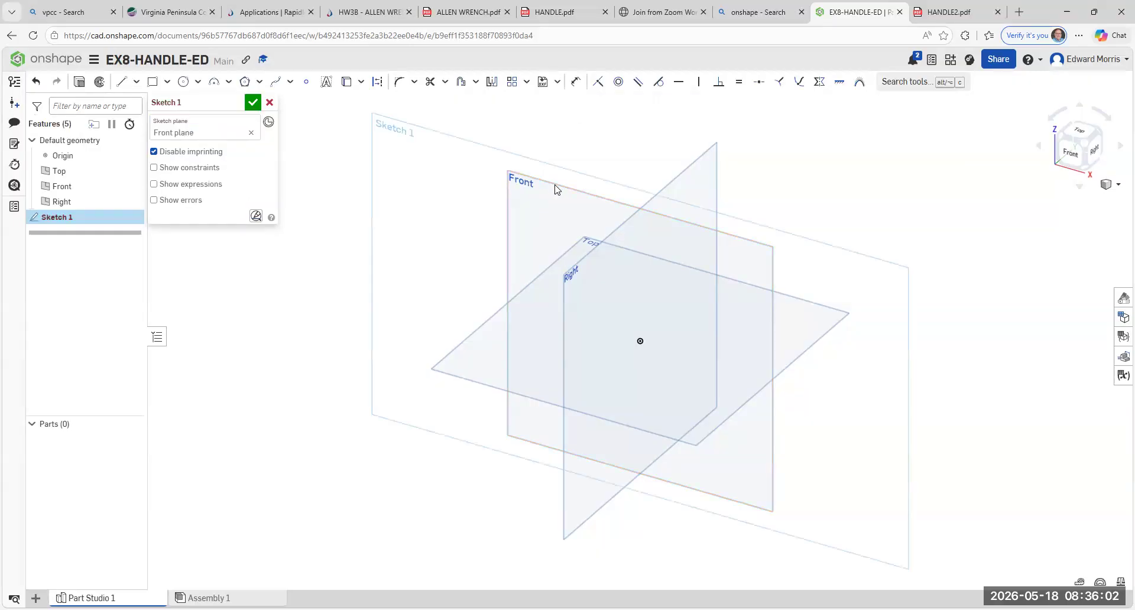
click(1070, 154)
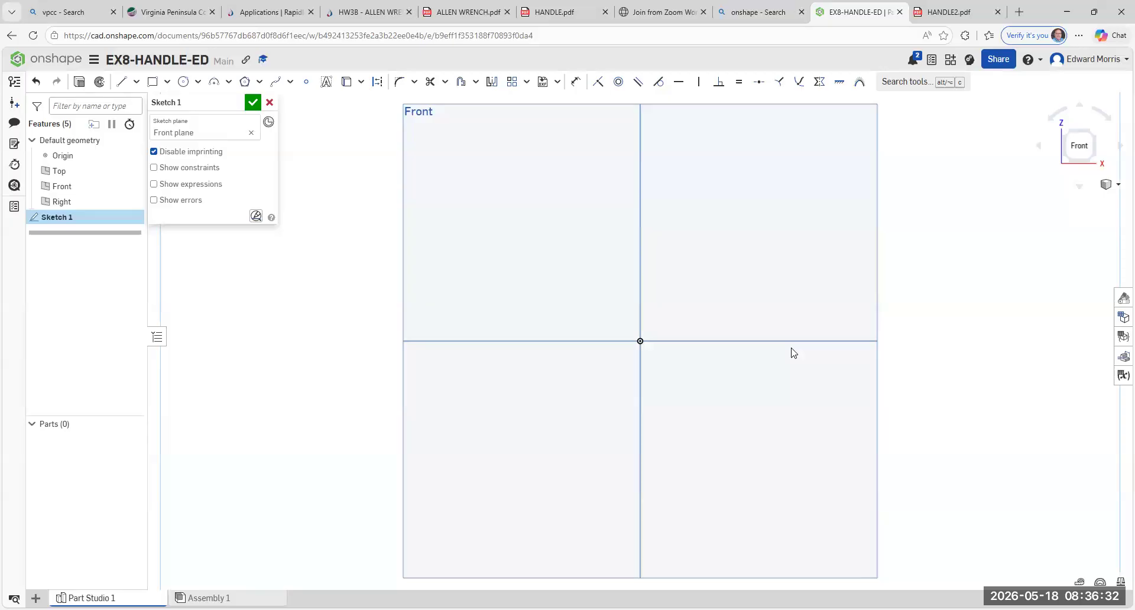
click(268, 104)
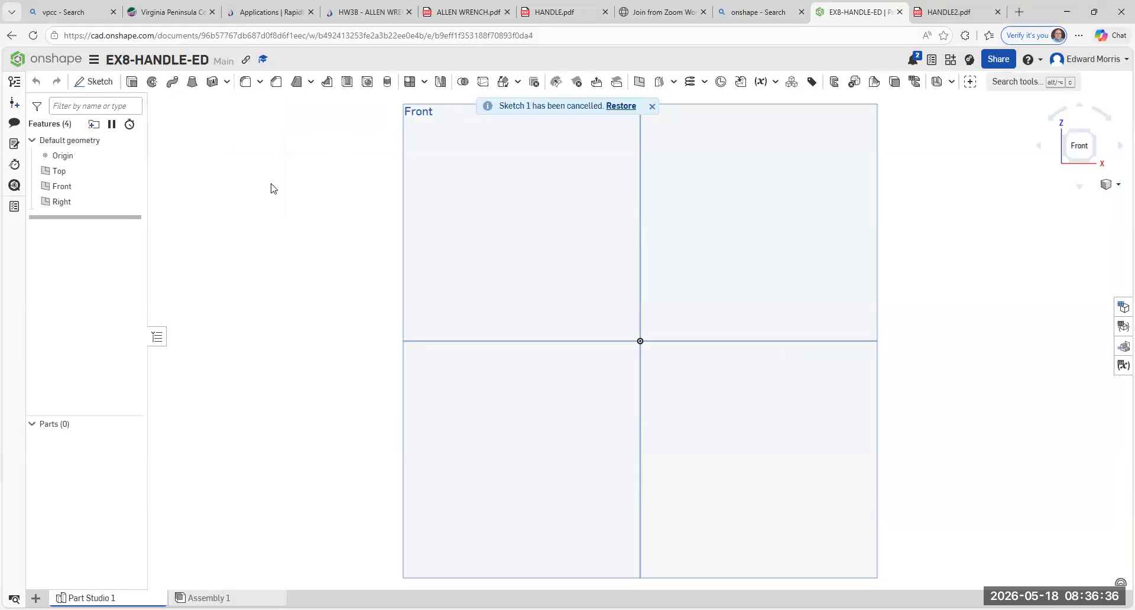
- Set the workspace's default length unit to inch
click(94, 61)
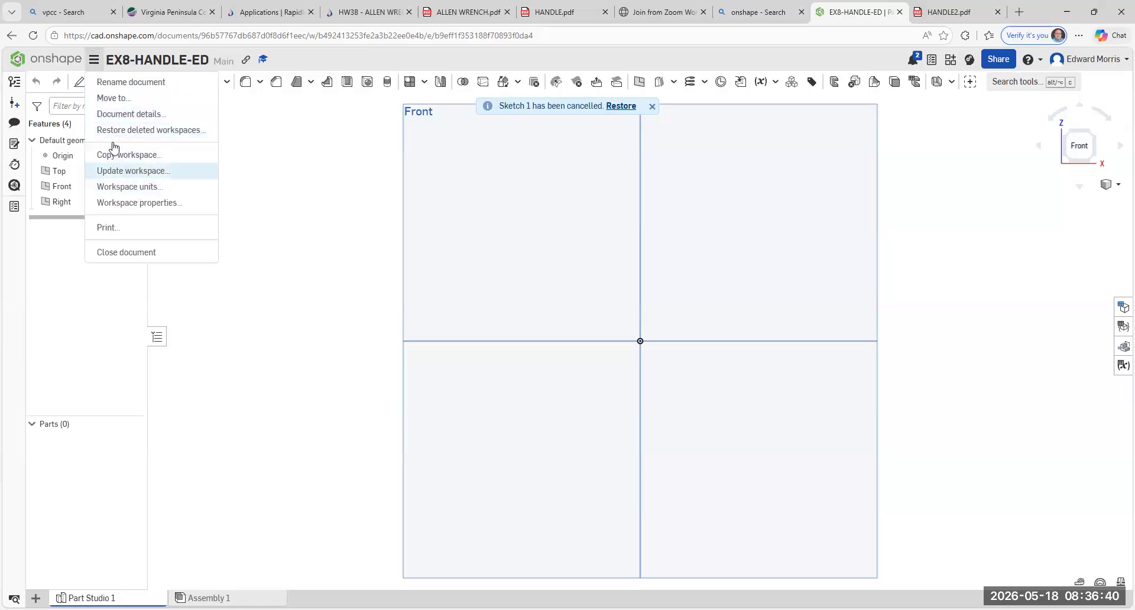
click(133, 187)
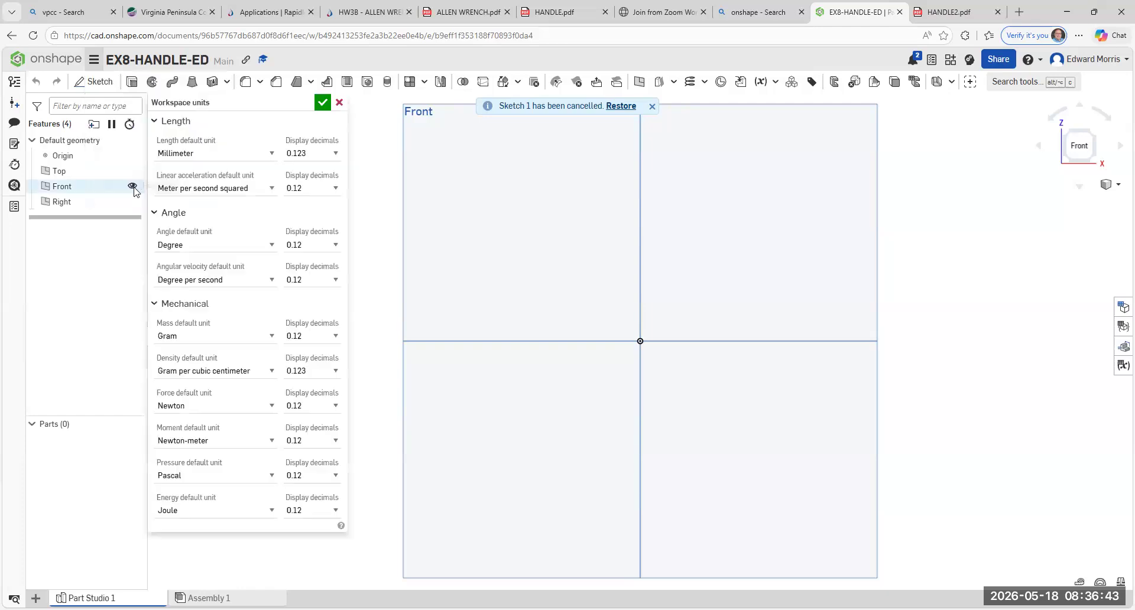
click(268, 155)
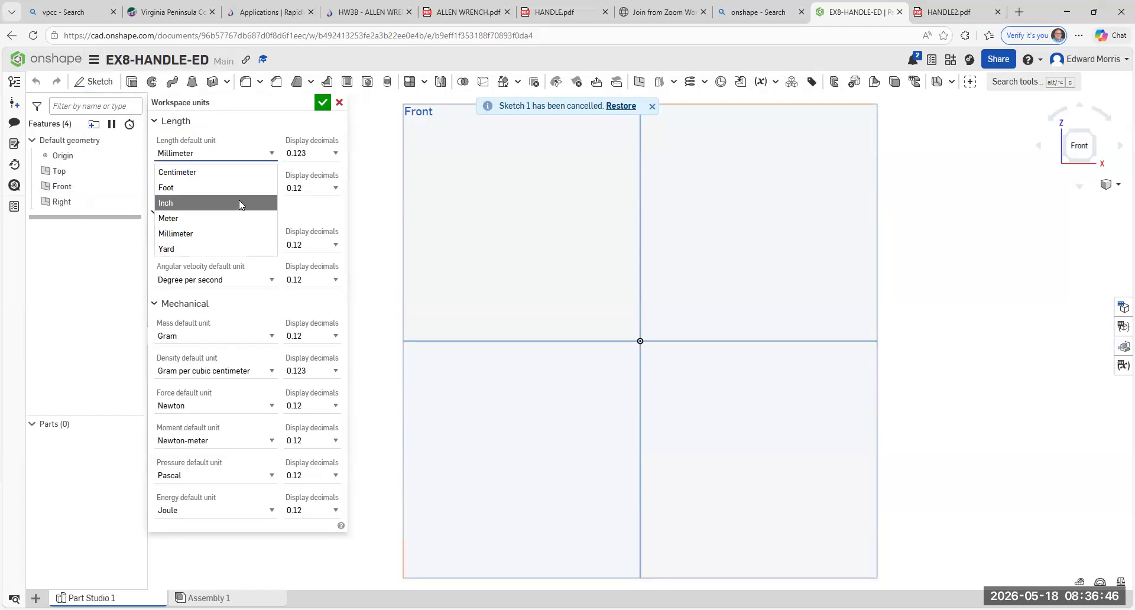
click(239, 202)
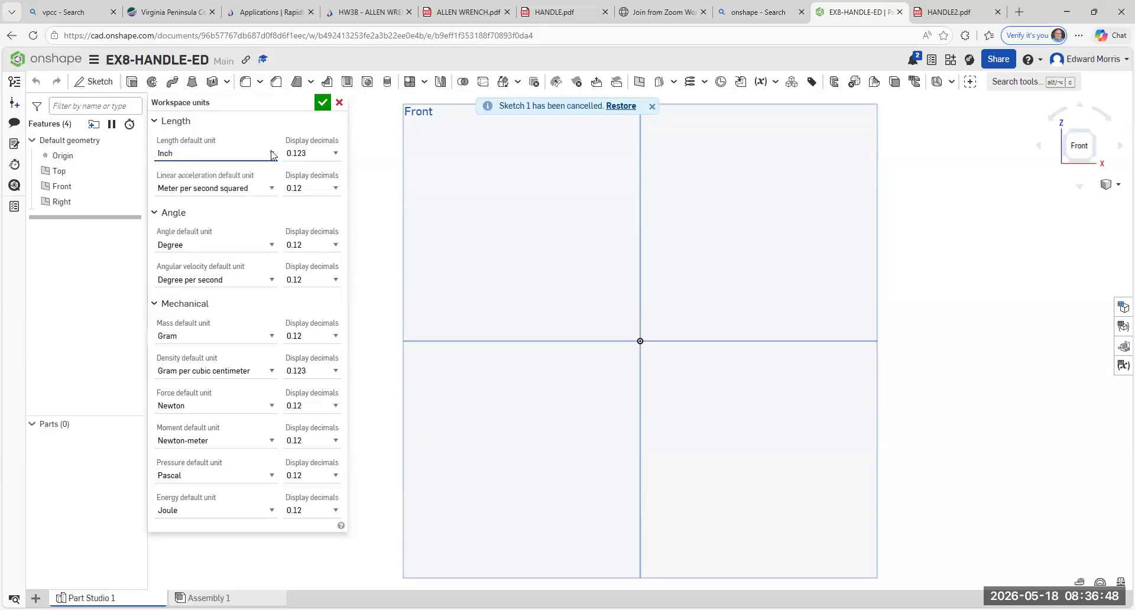
click(322, 104)
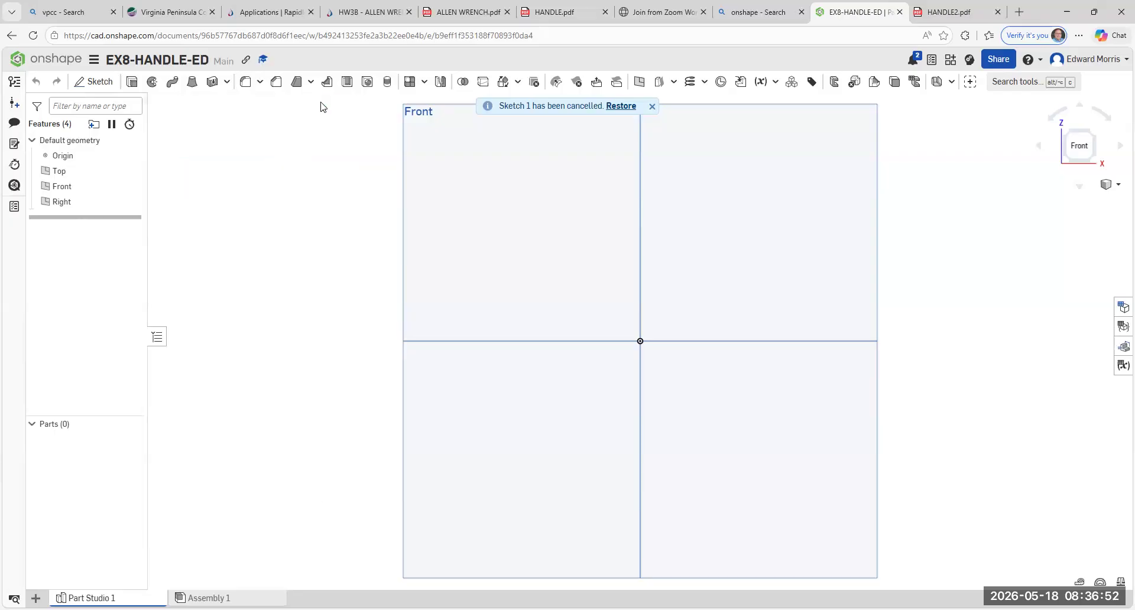
- Start a new sketch on the Front plane
click(1092, 132)
click(94, 81)
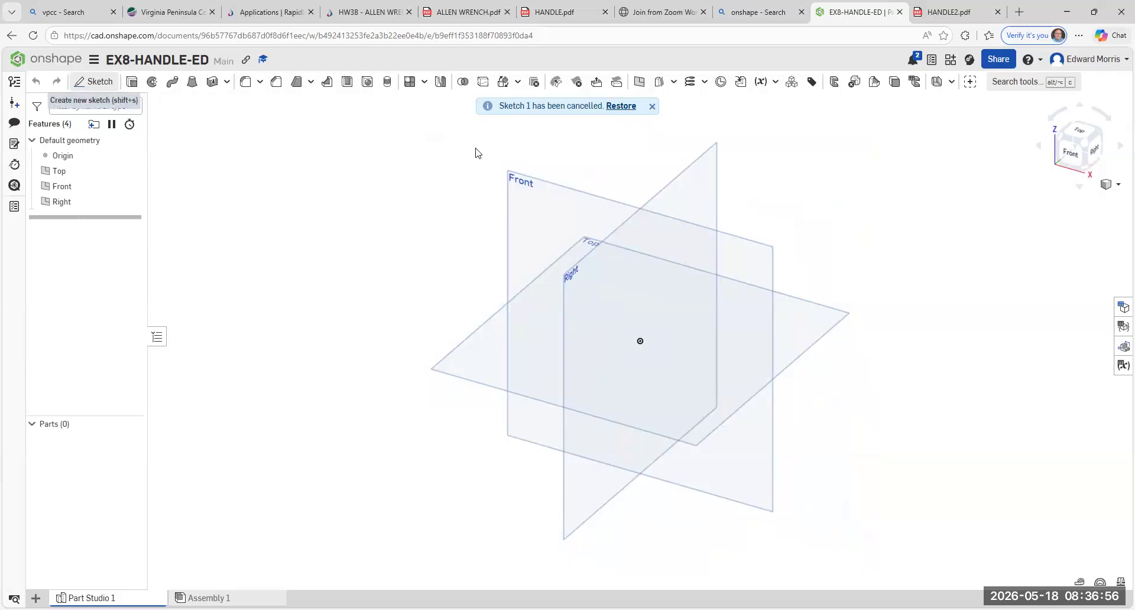
click(557, 190)
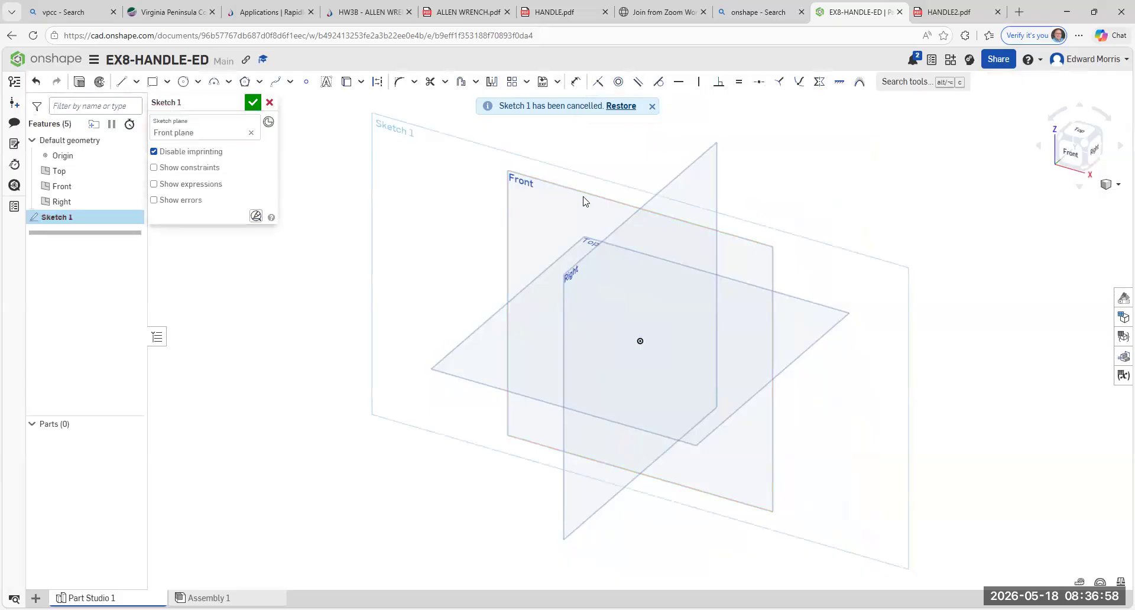
click(1069, 156)
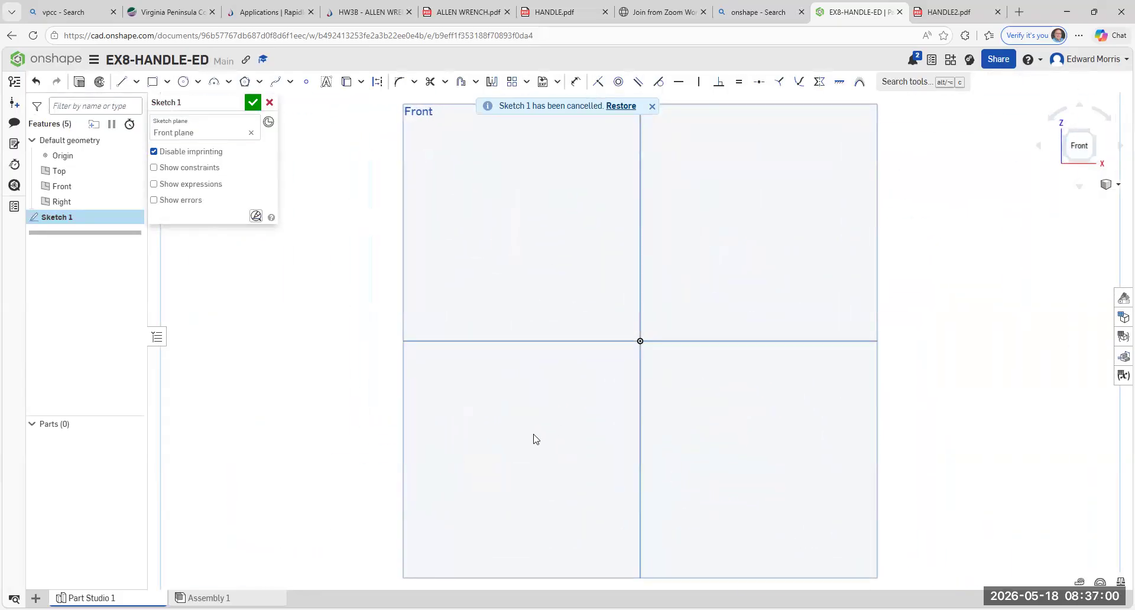
scroll(483, 441, down, 4)
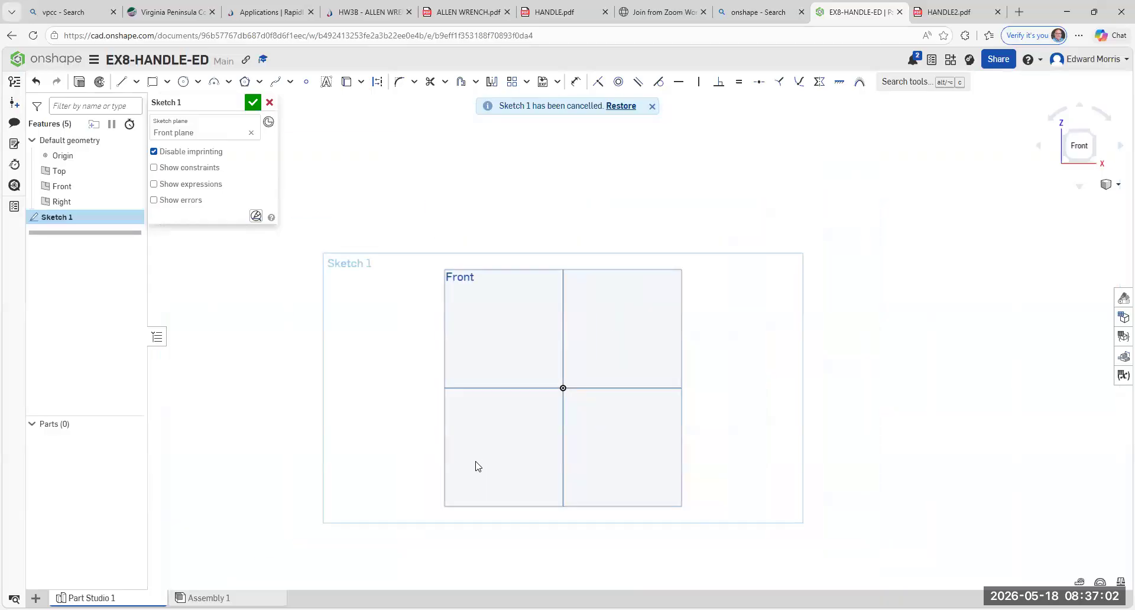
mouse_move(483, 454)
middle_down()
mouse_move(500, 346)
mouse_move(505, 366)
middle_up()
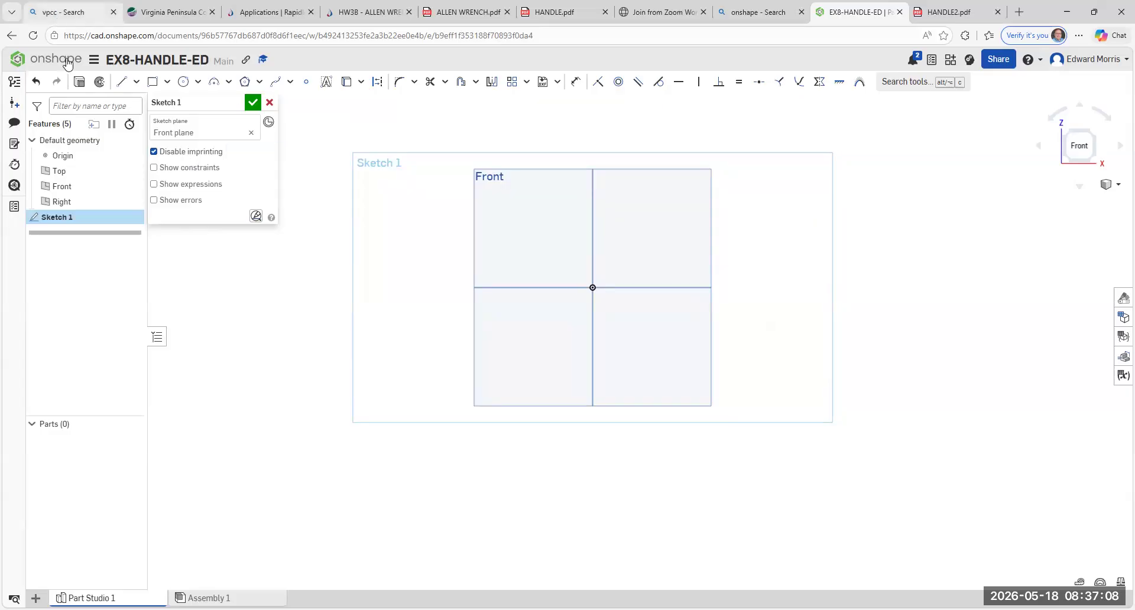
- Sketch a horizontal line from the origin toward negative X with a length of 1.5 in
click(136, 82)
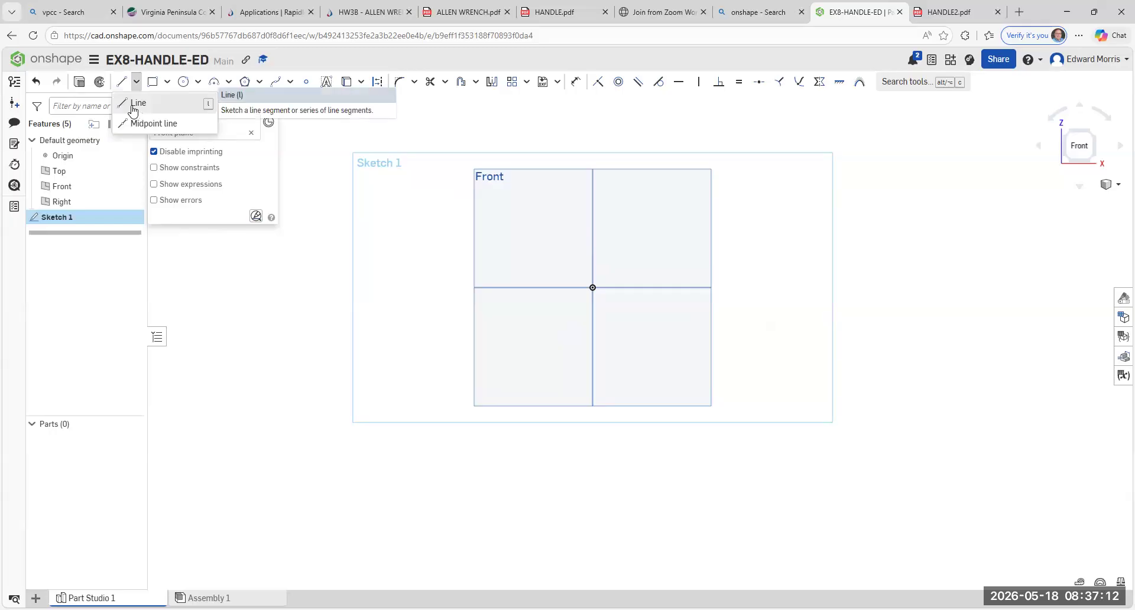
click(135, 104)
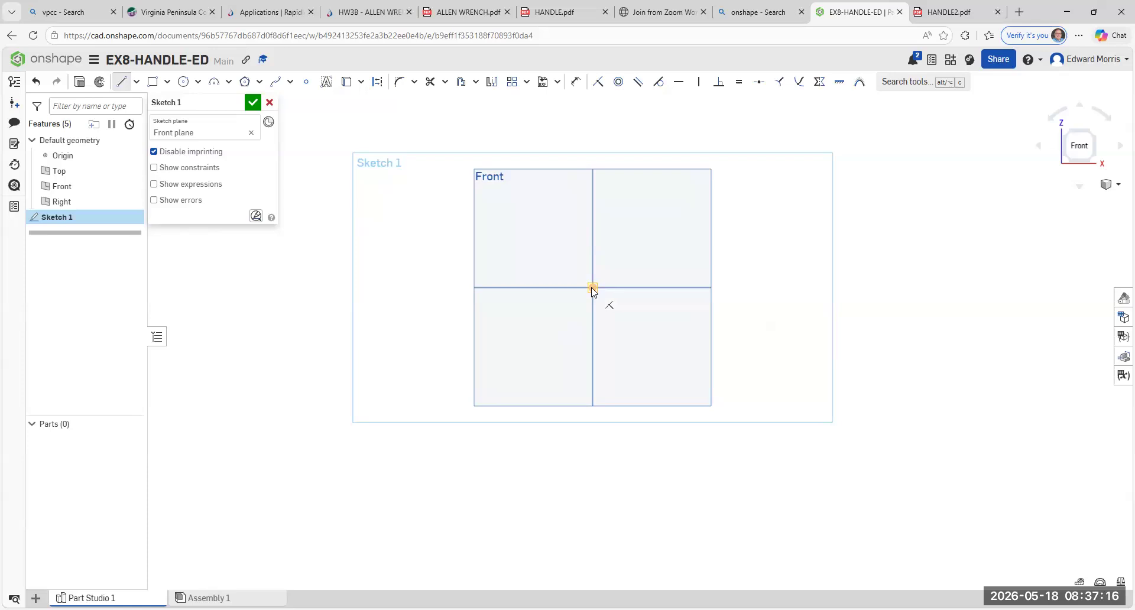
click(593, 288)
click(487, 289)
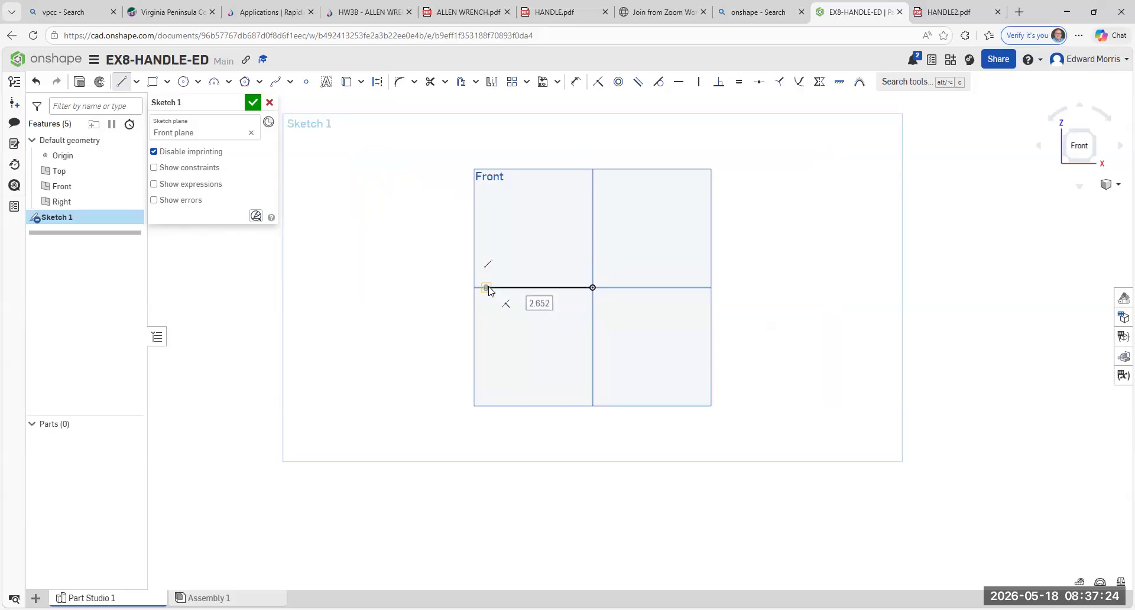
text(1)
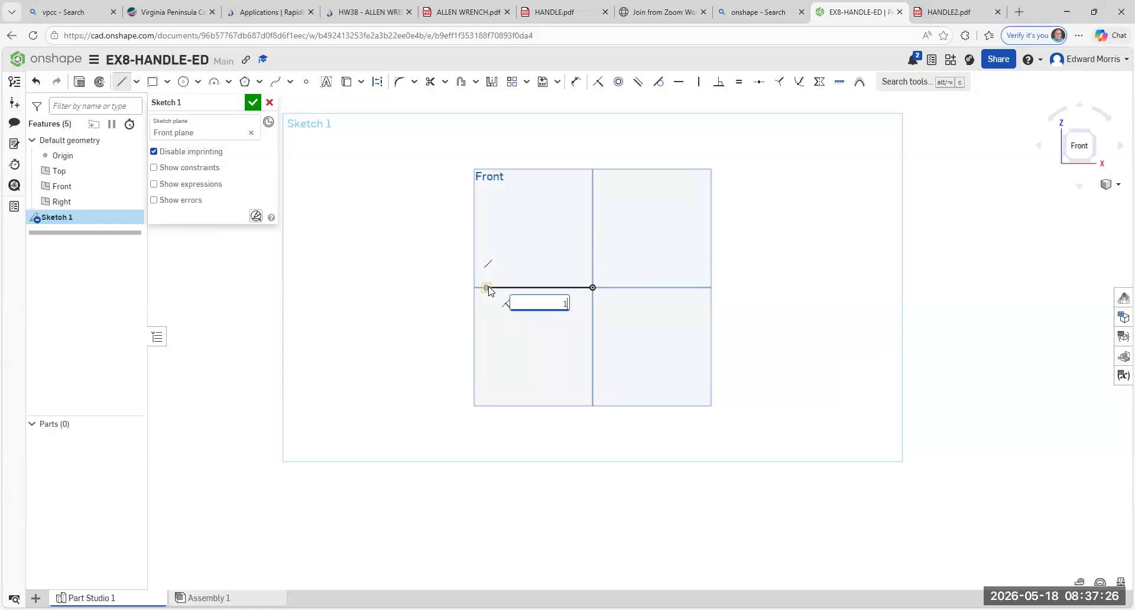
text(.5)
key(Return)
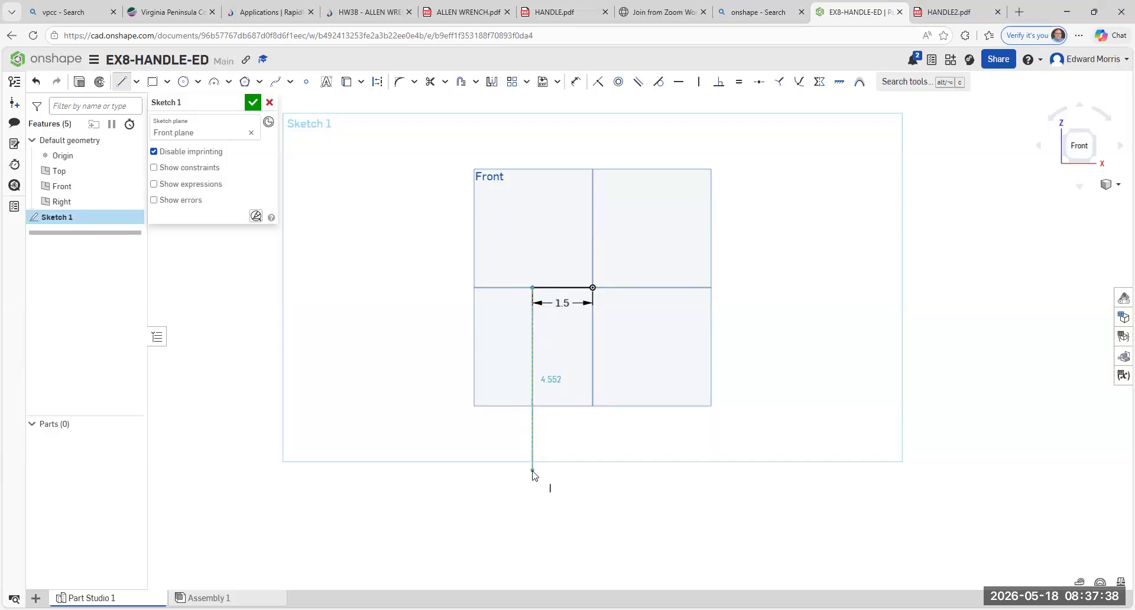
- Sketch a vertical line downward from the horizontal line's free end with a length of 5 in
click(533, 471)
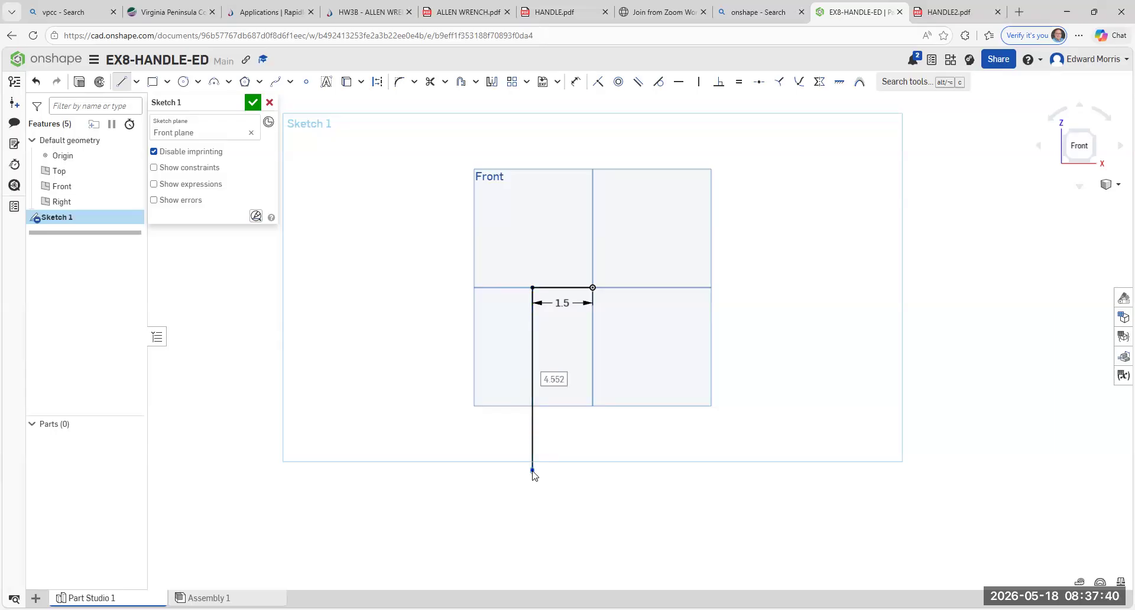
text(5)
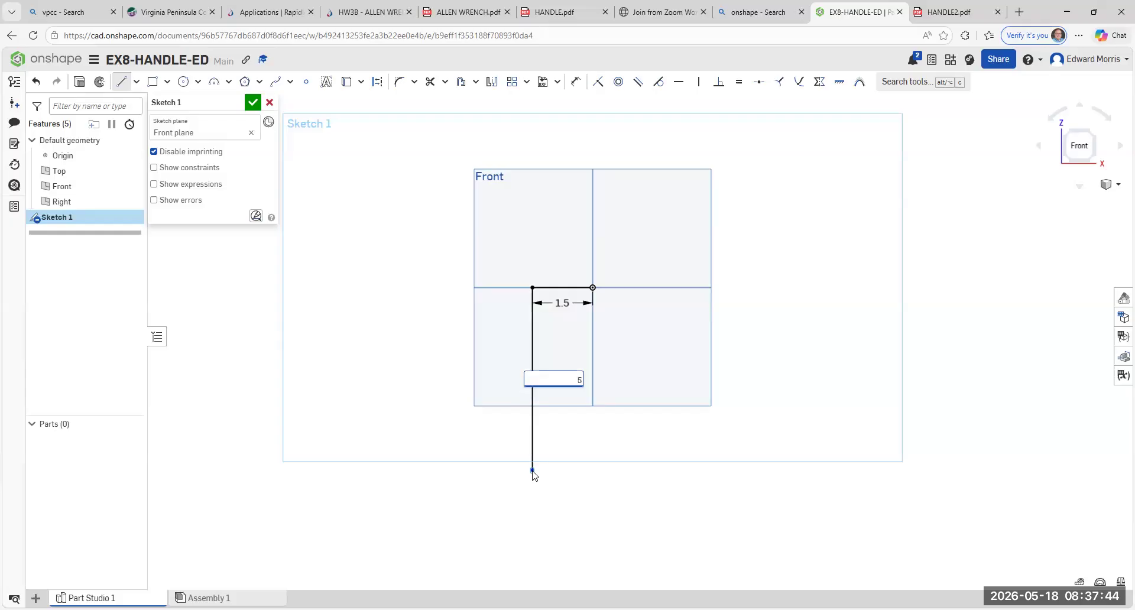
- Complete the open C-shaped path with a vertical line of length 5 and a horizontal line of length 1.5 at its lower end
key(Return)
click(533, 488)
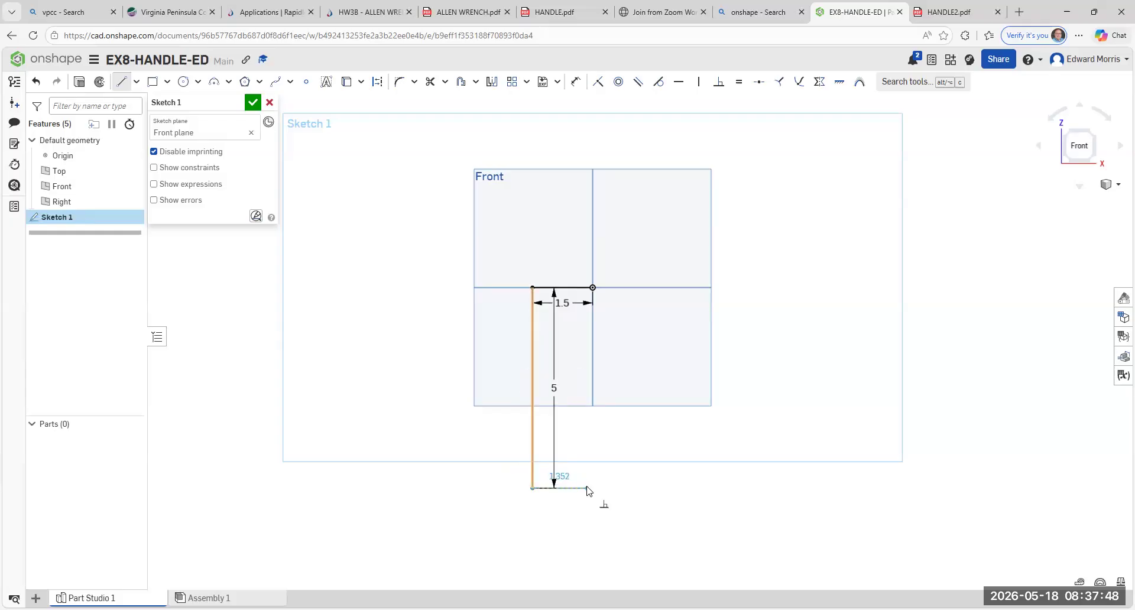
click(587, 489)
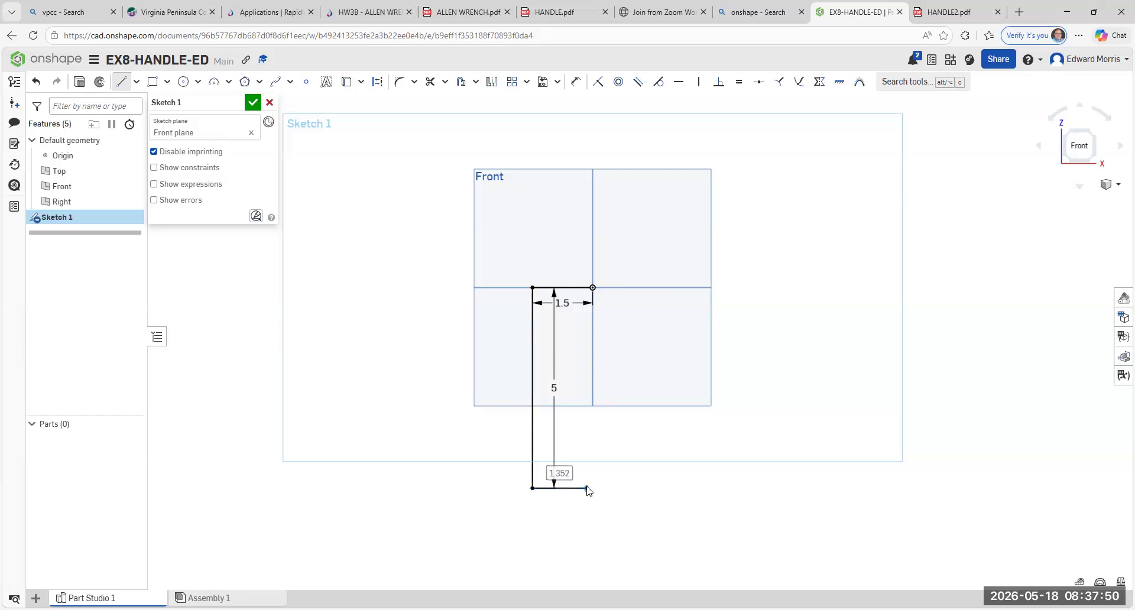
text(1.5)
key(Return)
click(588, 487)
key(Escape)
- Fillet the upper corner between the top horizontal line and the vertical line with a 0.38 radius
scroll(520, 255, up, 5)
scroll(546, 300, up, 2)
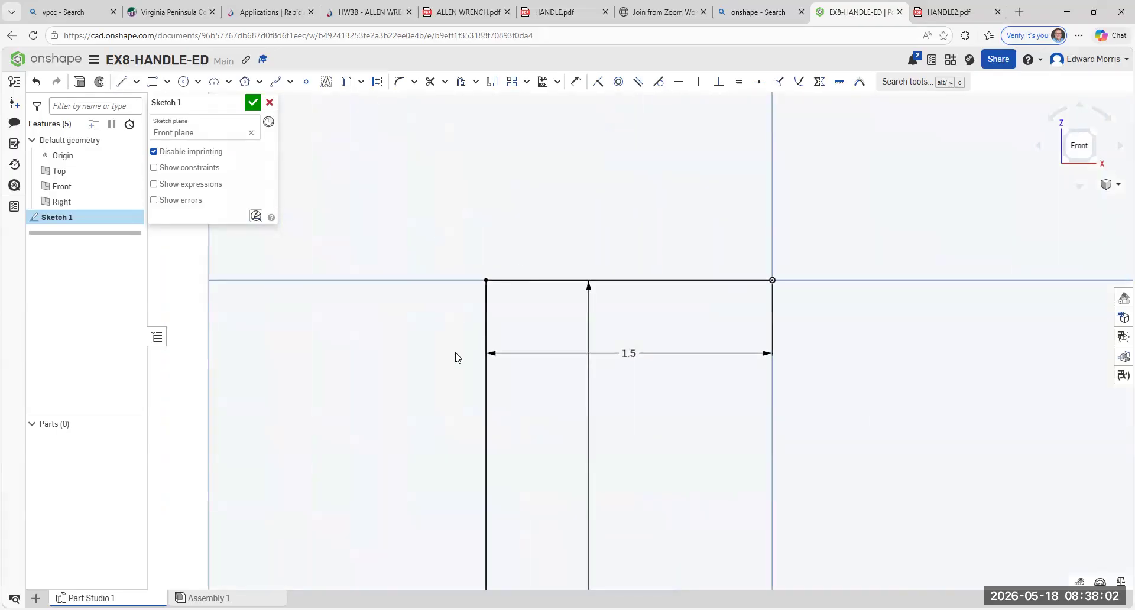
scroll(484, 413, down, 8)
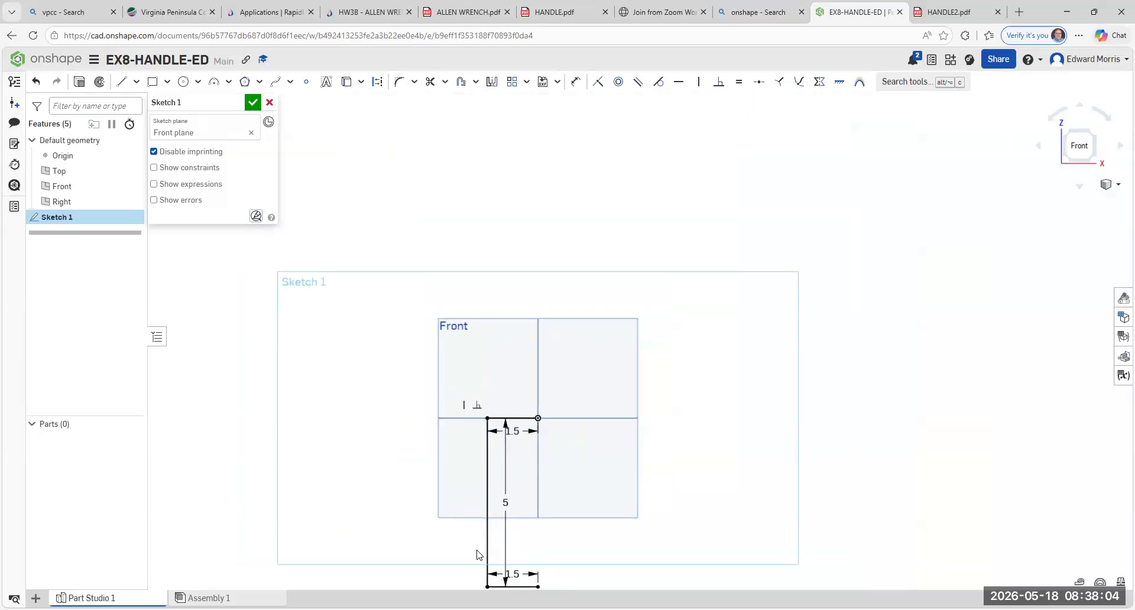
middle_drag(505, 368, 520, 225)
scroll(482, 390, up, 3)
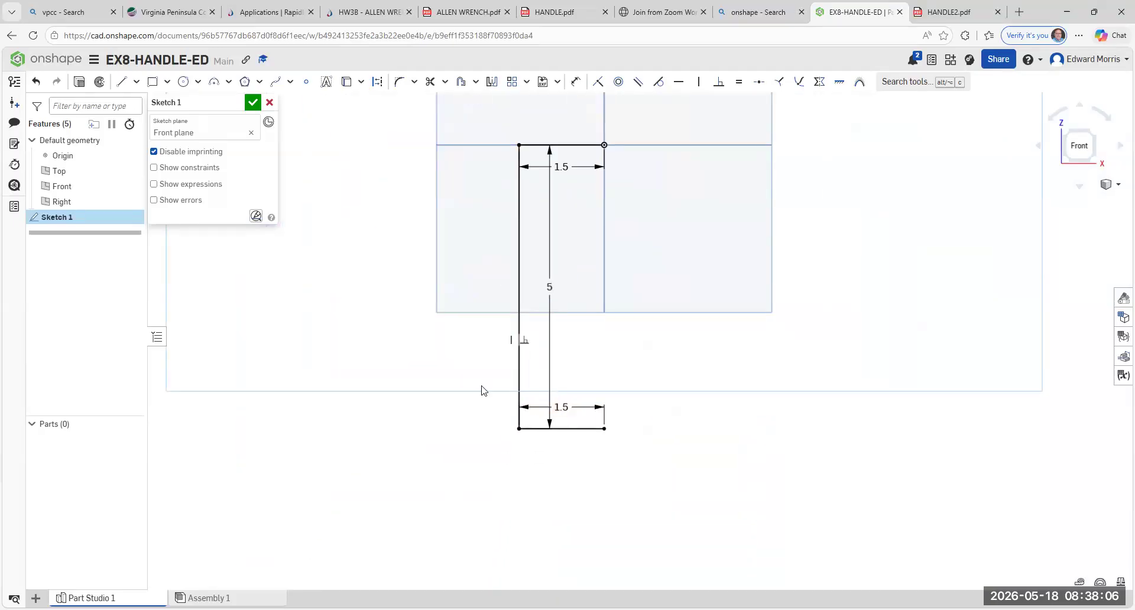
scroll(473, 368, down, 2)
middle_drag(495, 317, 460, 452)
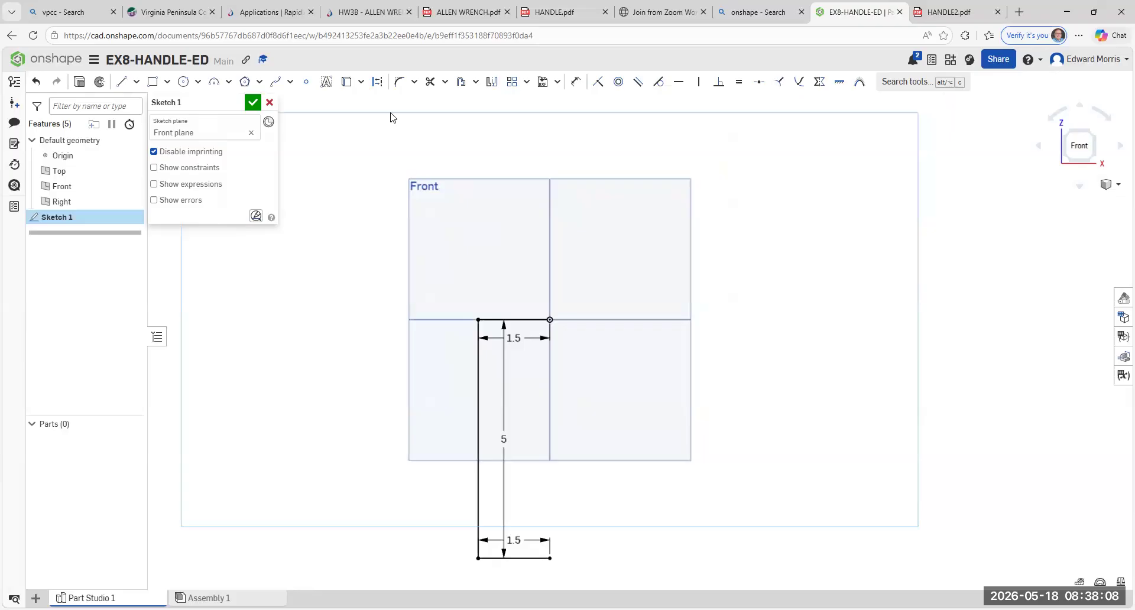
click(415, 82)
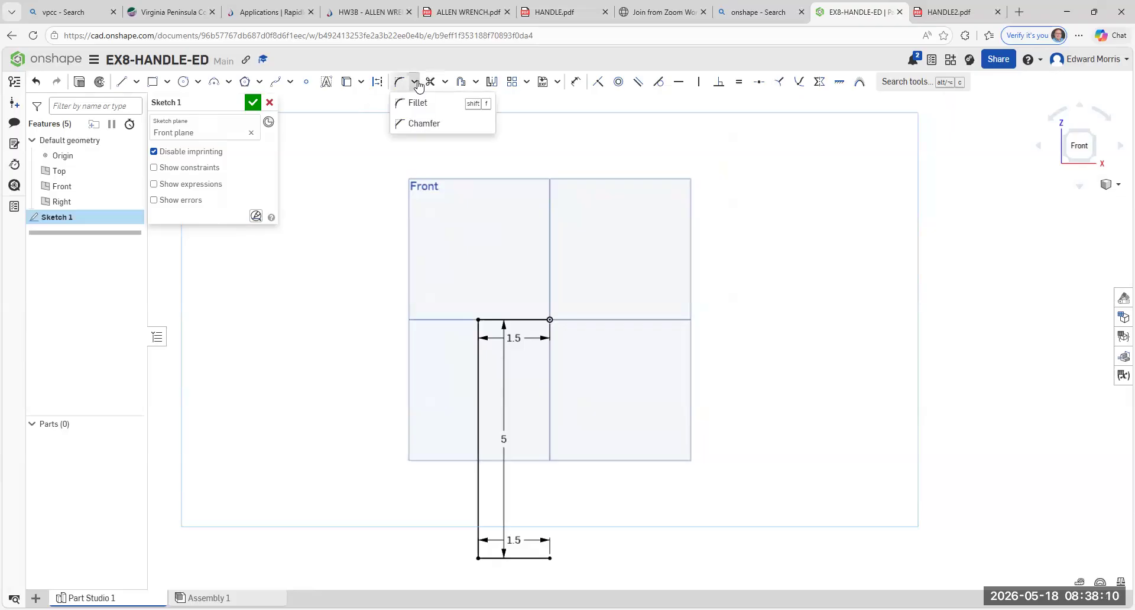
click(416, 104)
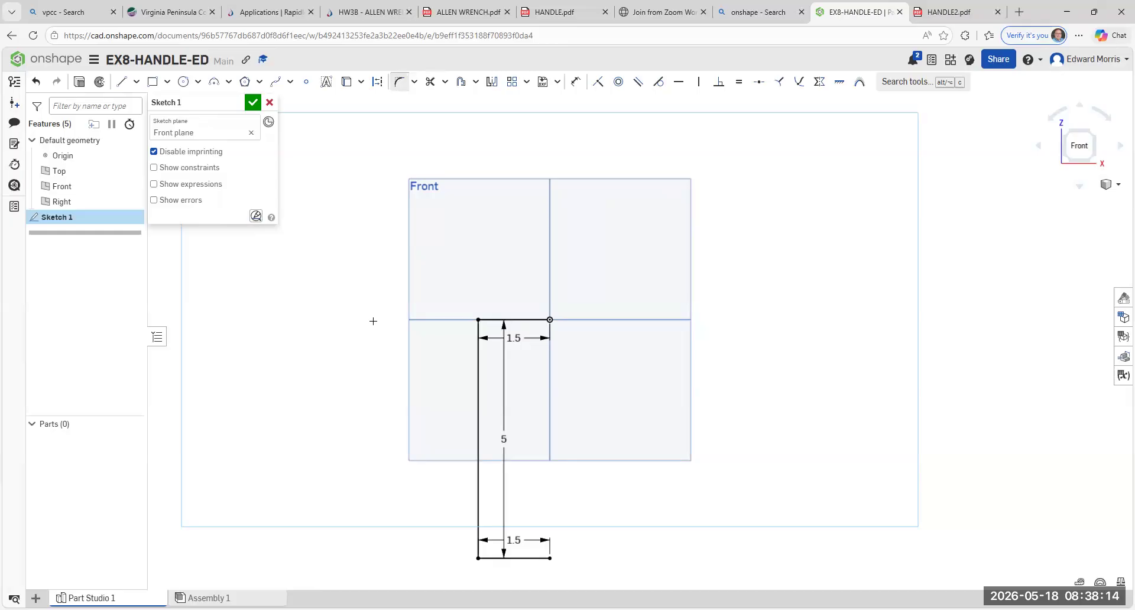
scroll(373, 321, up, 3)
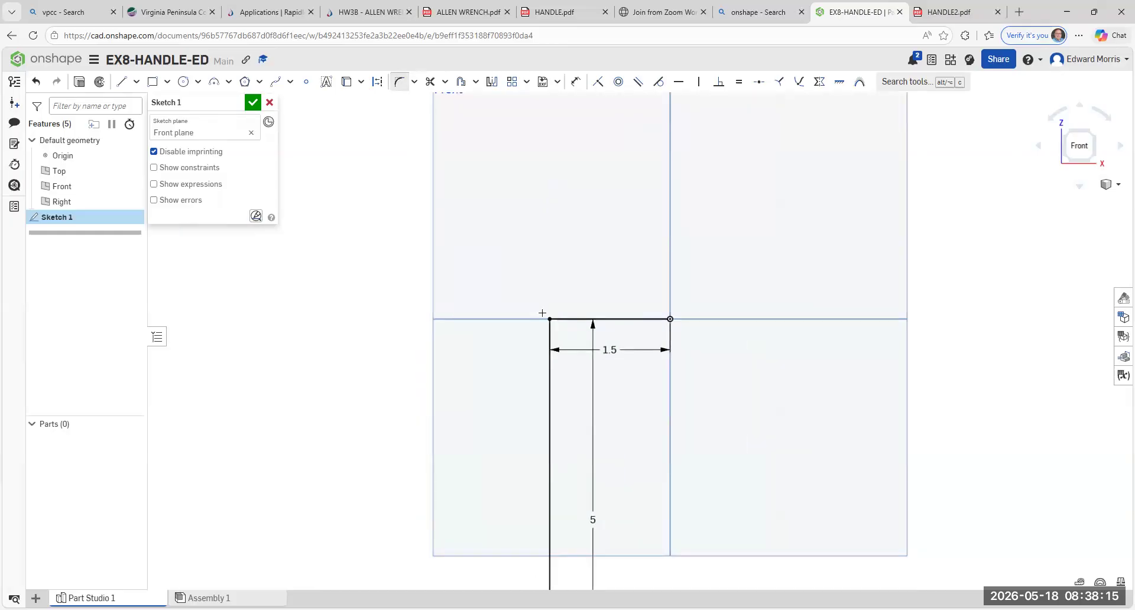
click(576, 318)
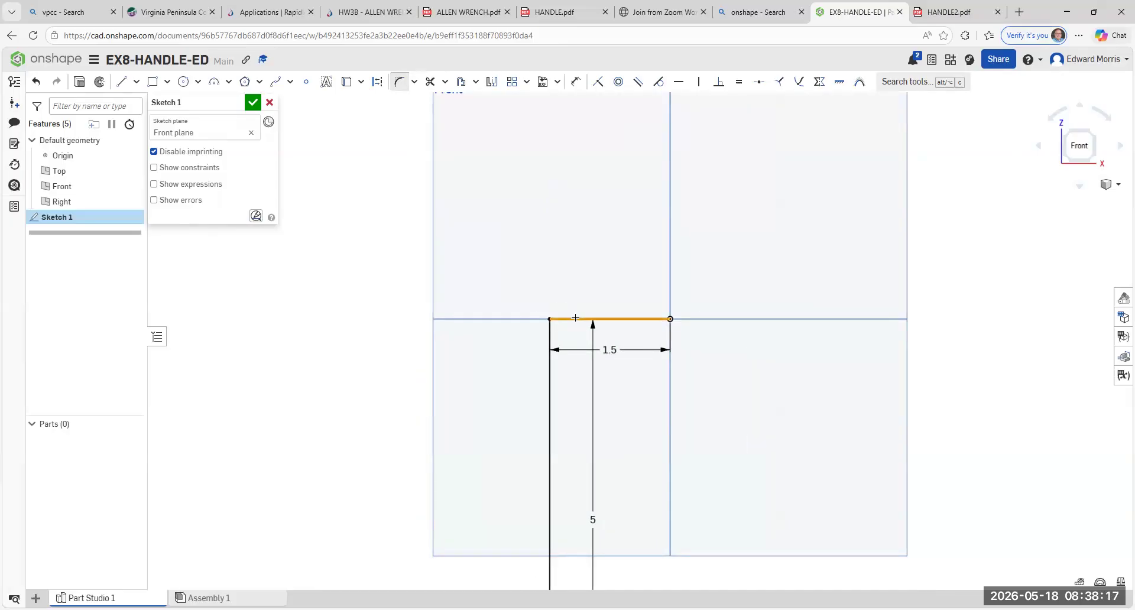
click(553, 392)
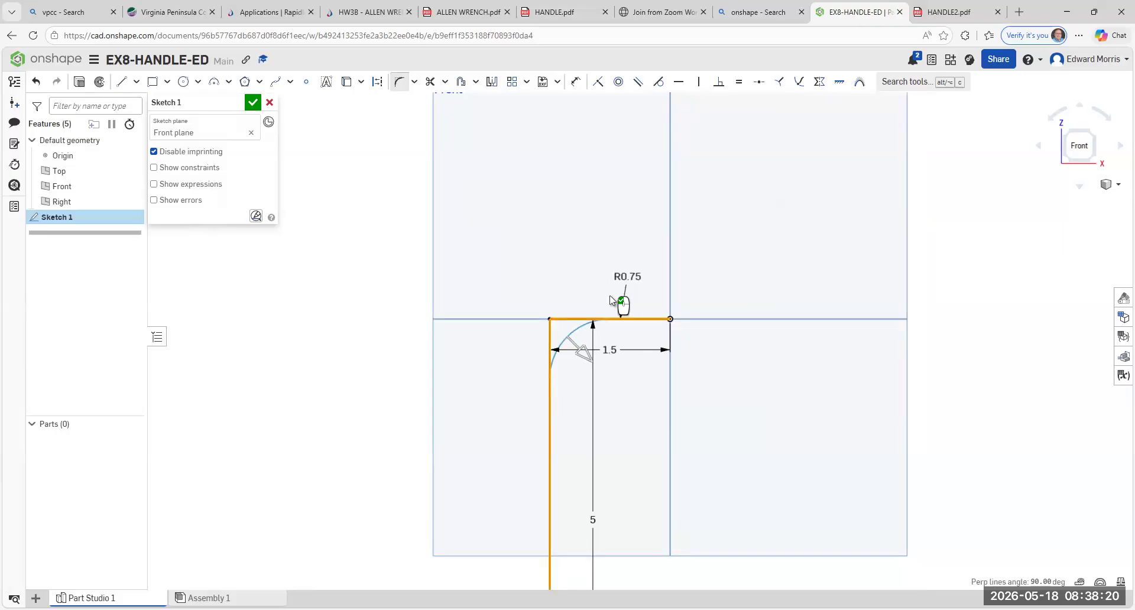
double_click(632, 275)
key(BackSpace)
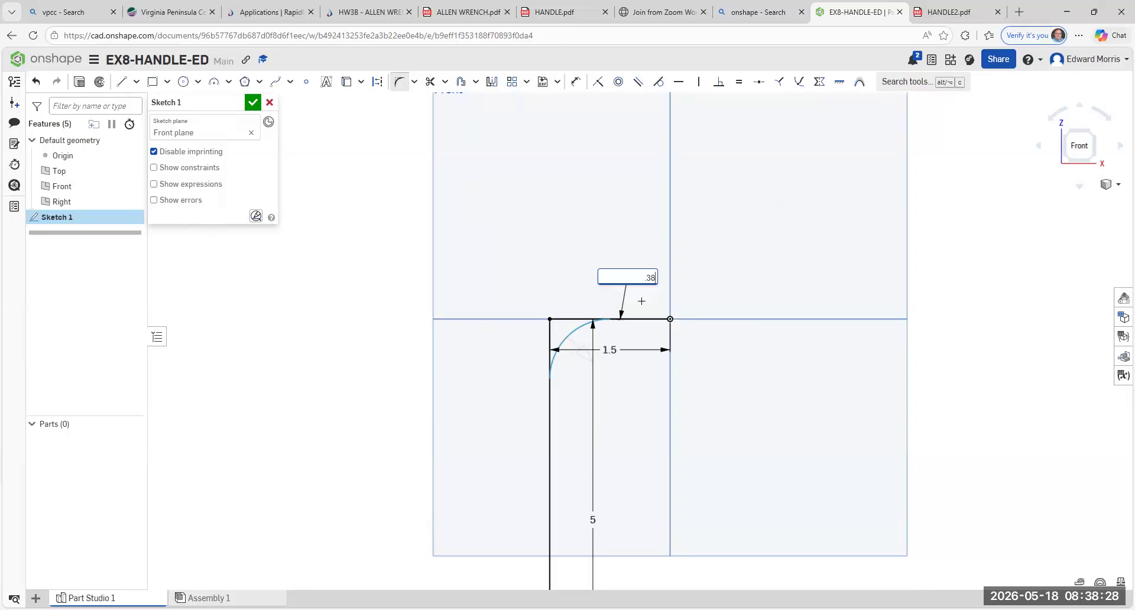
key(Return)
- Fillet the lower corner of the path with the same 0.38 radius and finish the sketch
scroll(642, 301, down, 5)
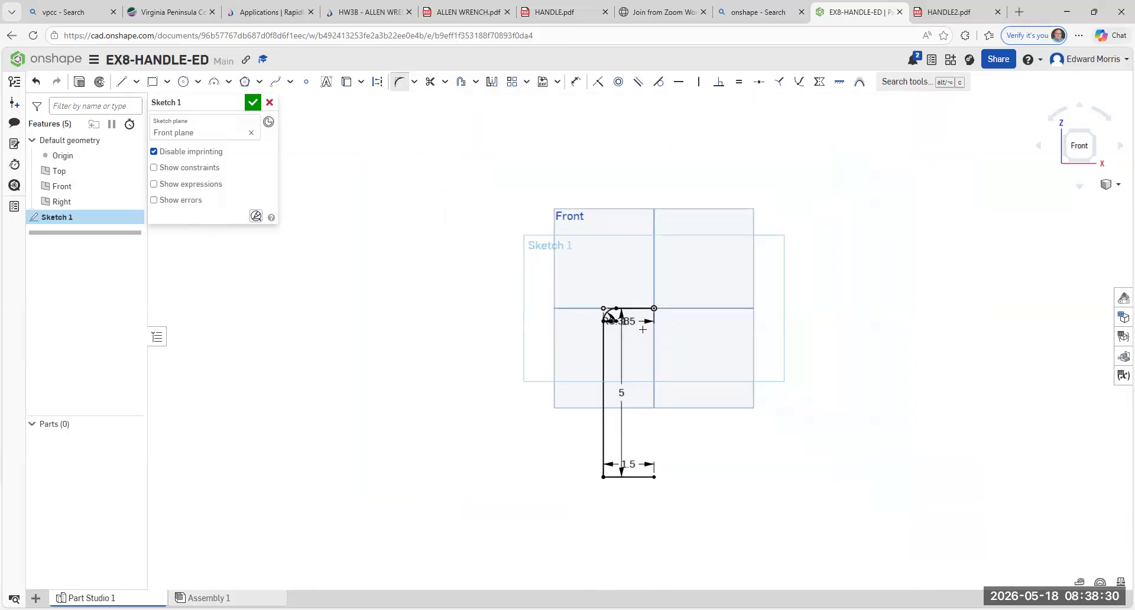
scroll(633, 491, up, 4)
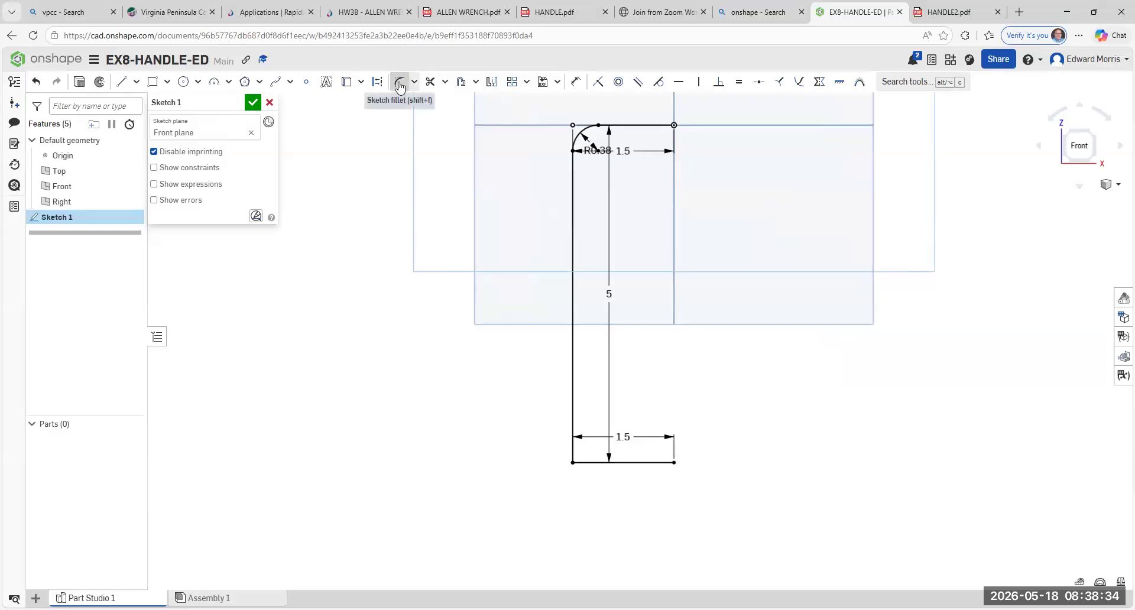
click(572, 445)
click(591, 463)
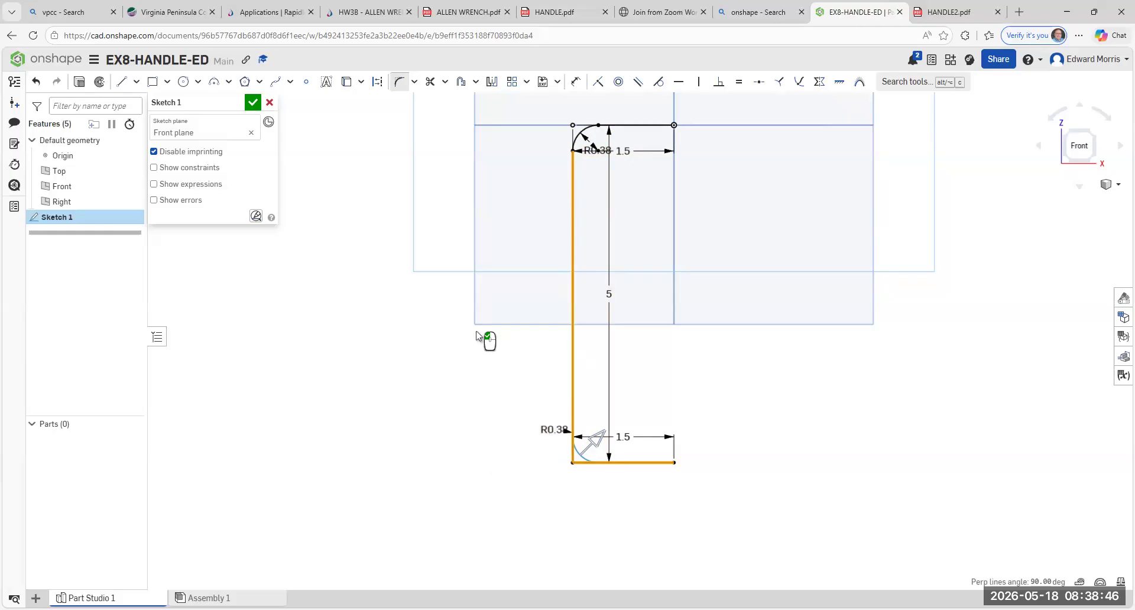
click(254, 104)
- Switch to an isometric view and start a new sketch on the Right plane
scroll(587, 359, up, 2)
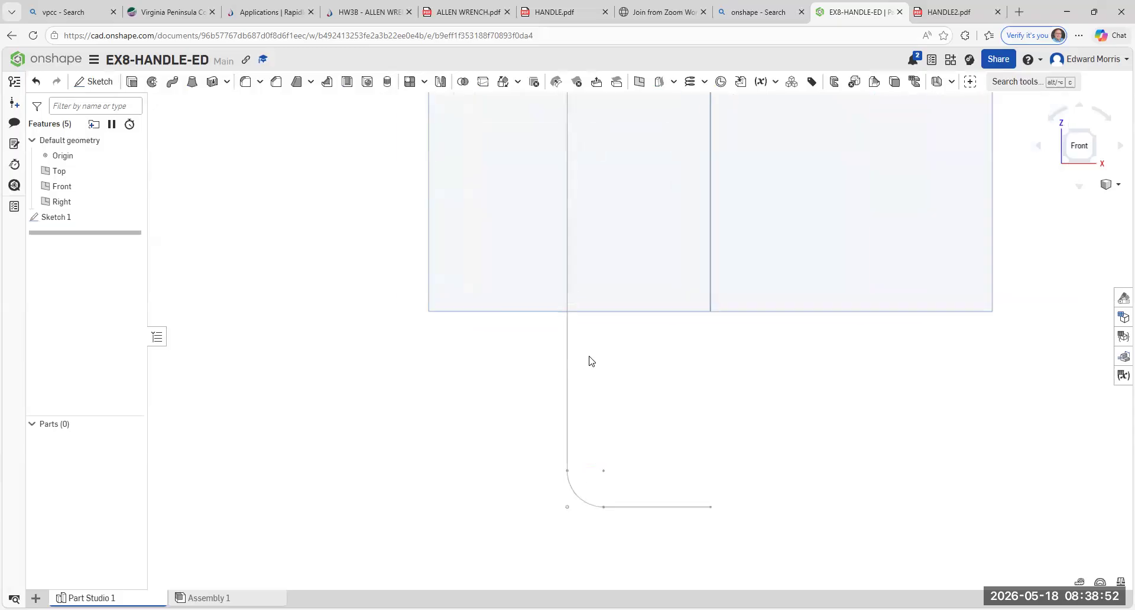
scroll(587, 360, down, 4)
middle_drag(646, 395, 614, 415)
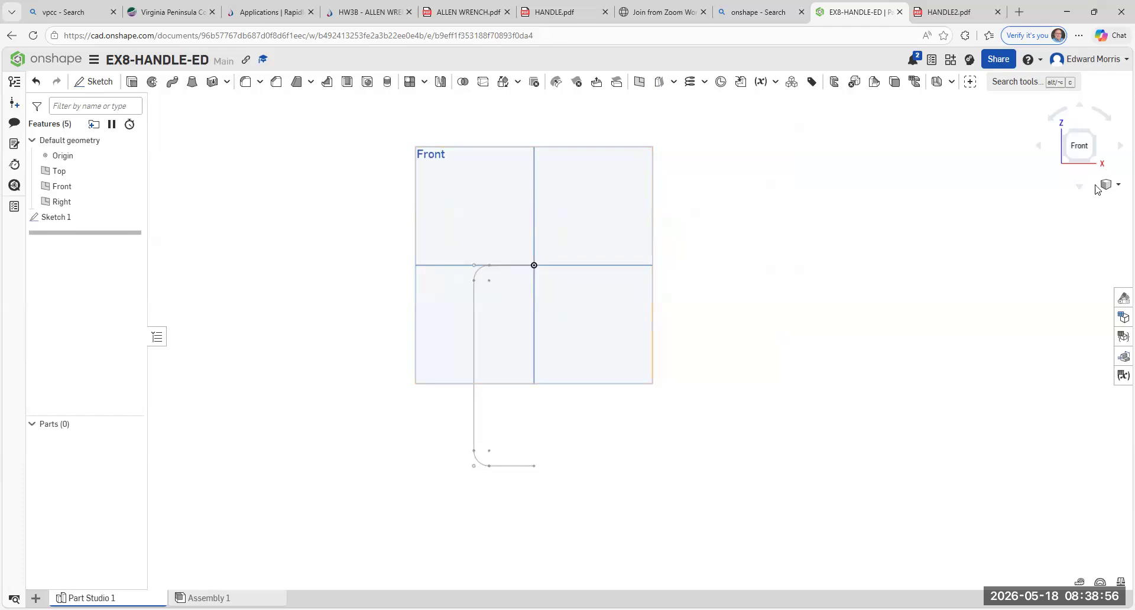
click(1097, 138)
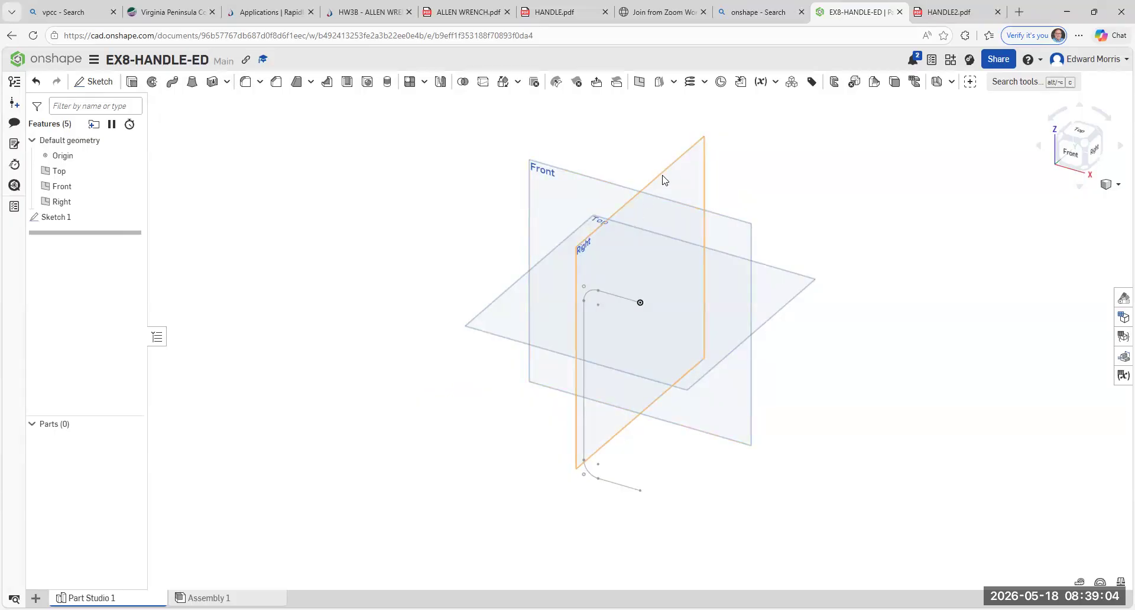
click(95, 84)
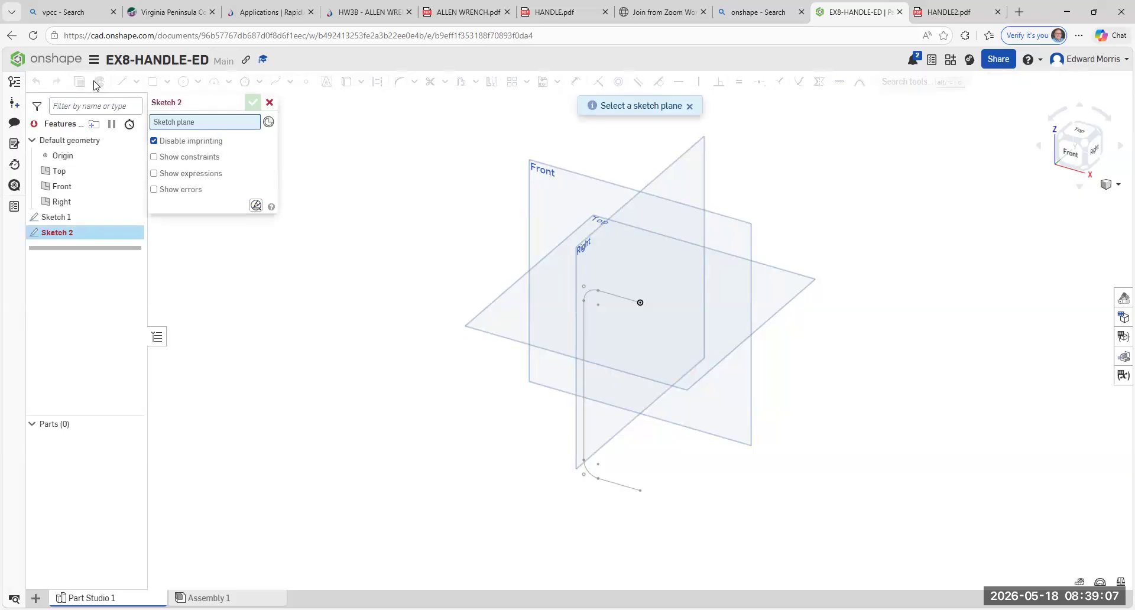
click(667, 175)
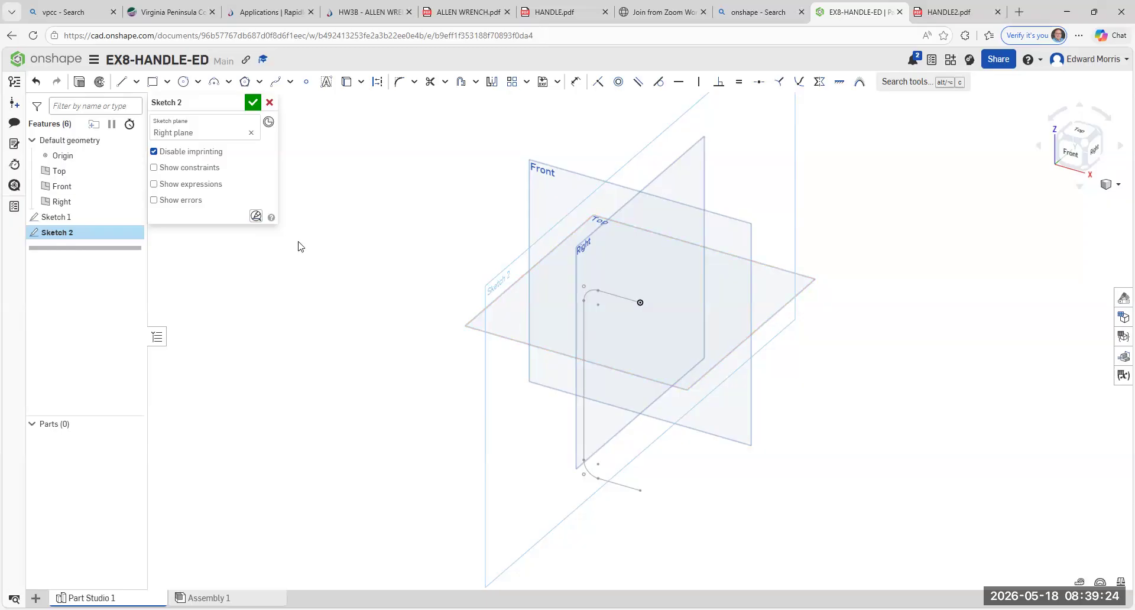
- Draw a center point circle of diameter 0.31 at the origin, where the path ends, and finish the sketch
click(198, 83)
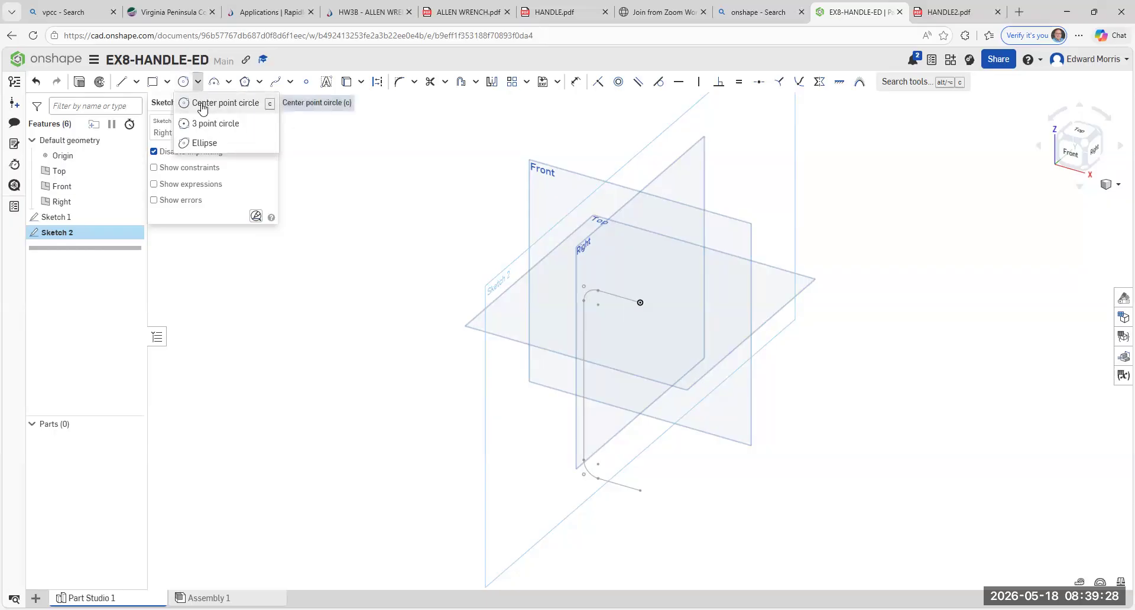
click(204, 106)
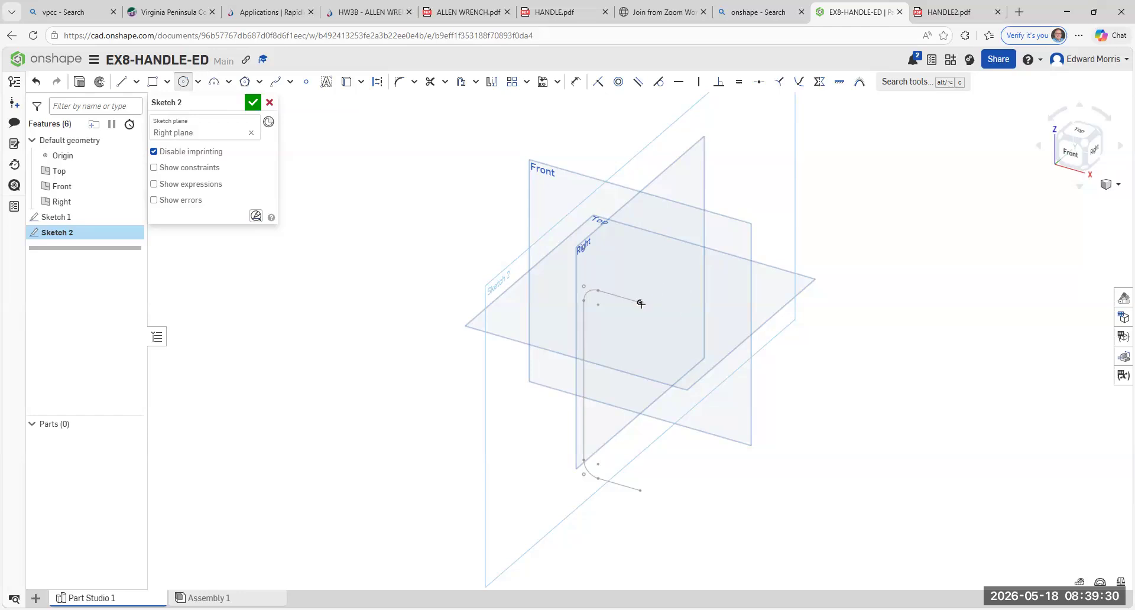
click(640, 302)
click(643, 307)
text(.31)
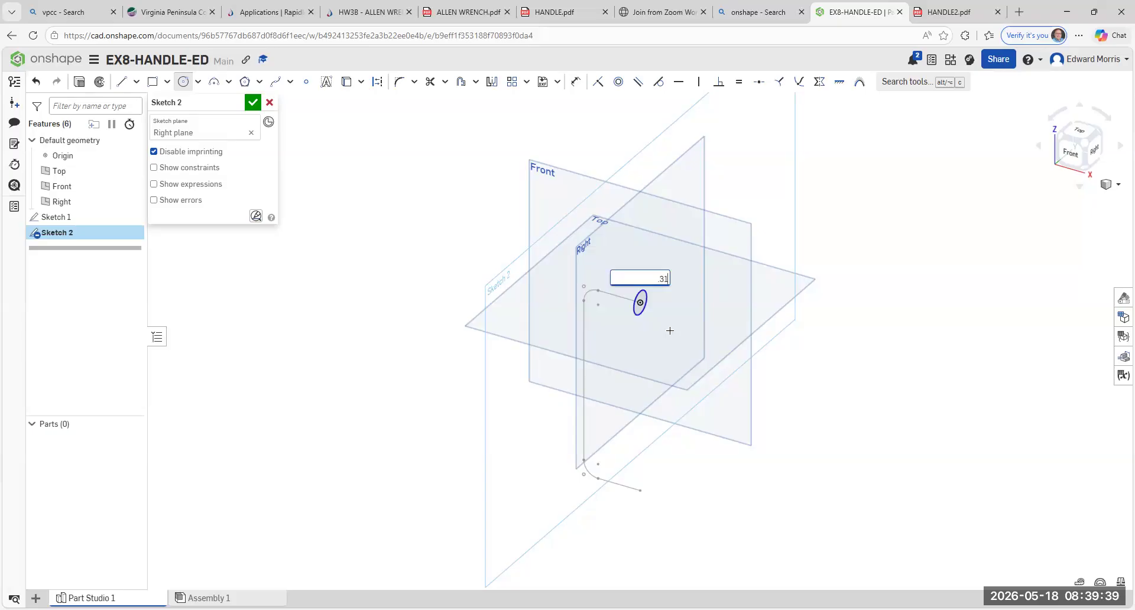
key(Return)
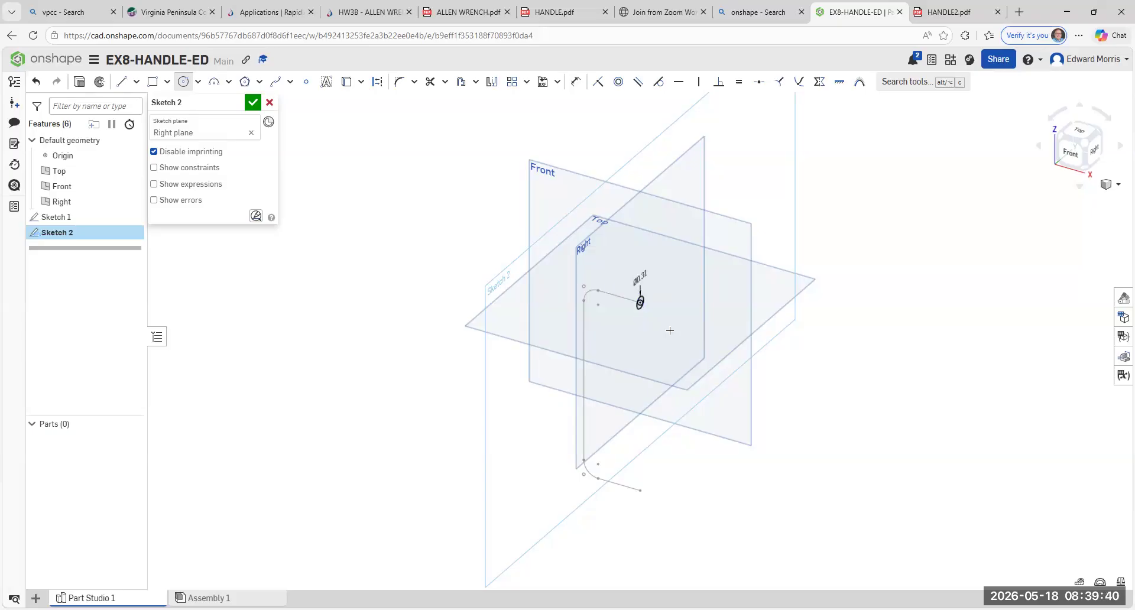
scroll(642, 299, up, 5)
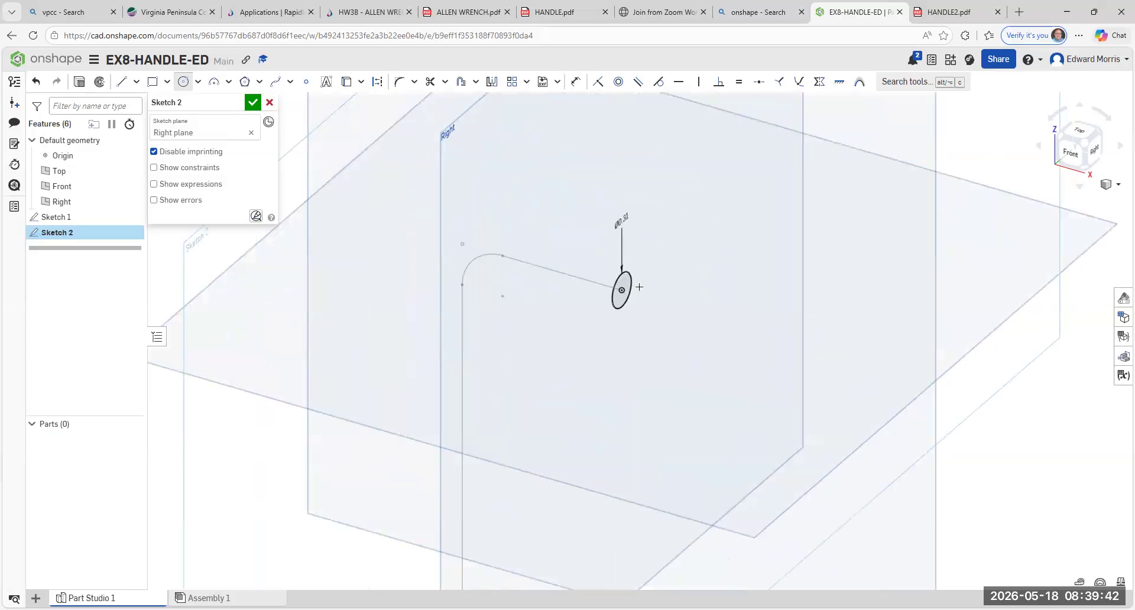
scroll(655, 300, down, 3)
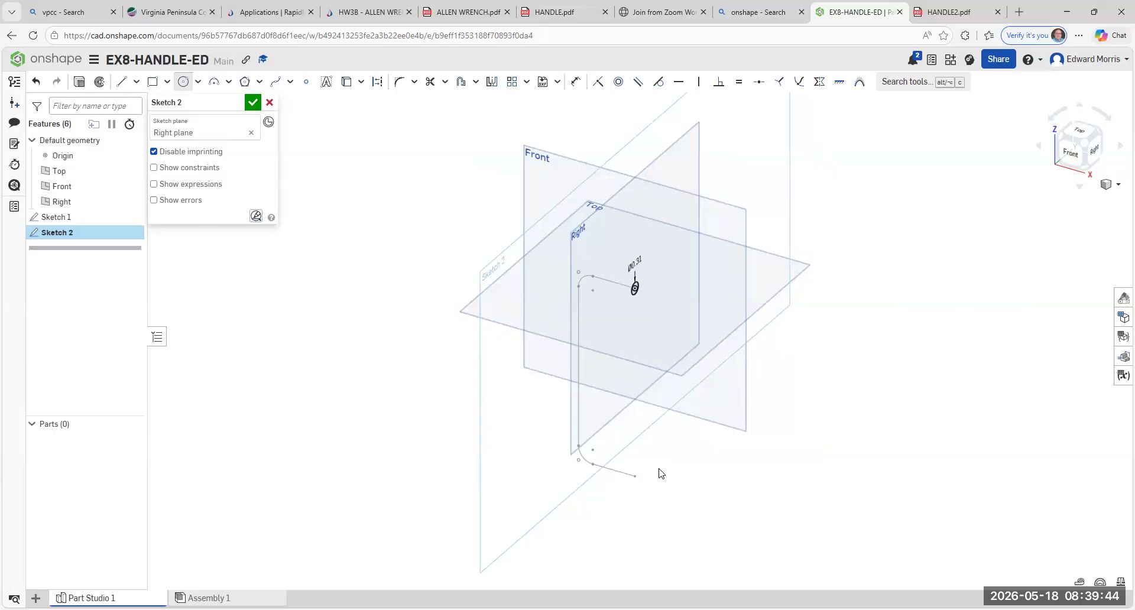
scroll(614, 361, up, 3)
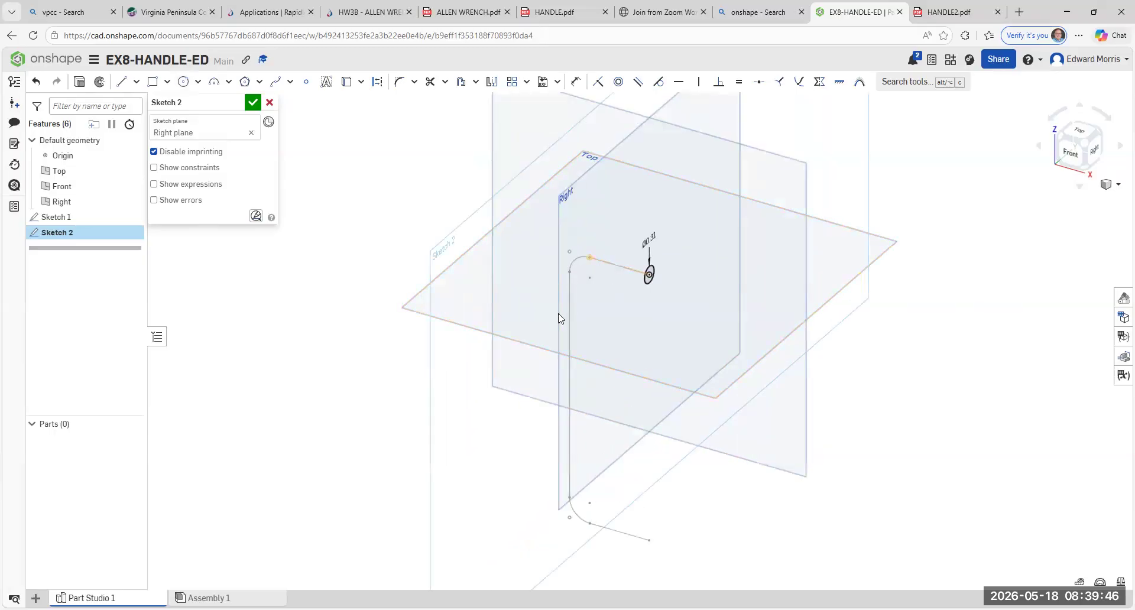
click(603, 531)
scroll(649, 264, up, 3)
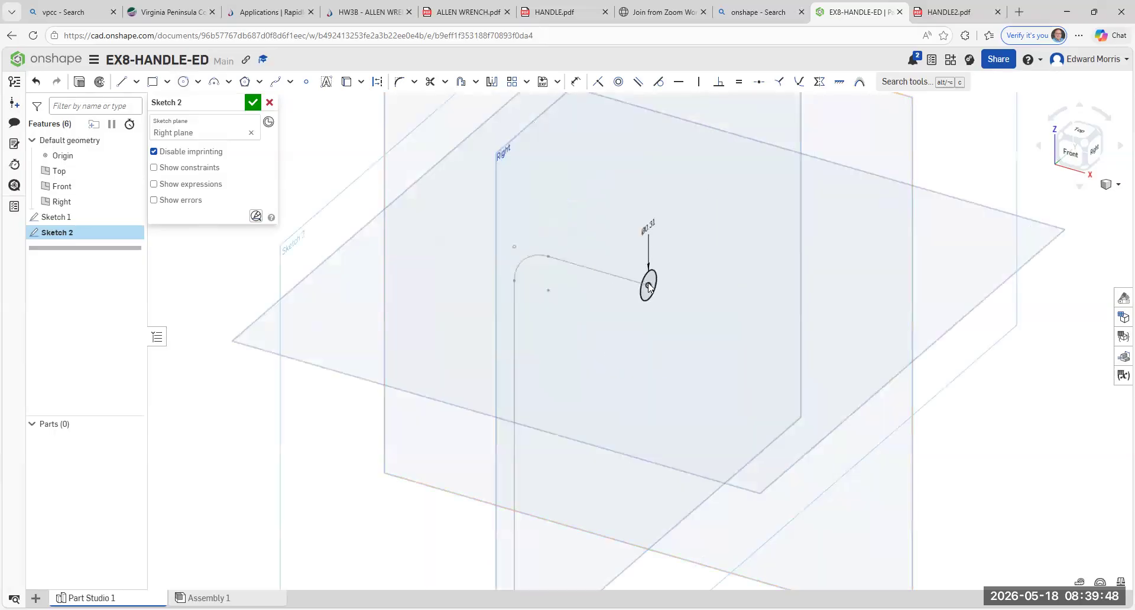
scroll(649, 325, down, 3)
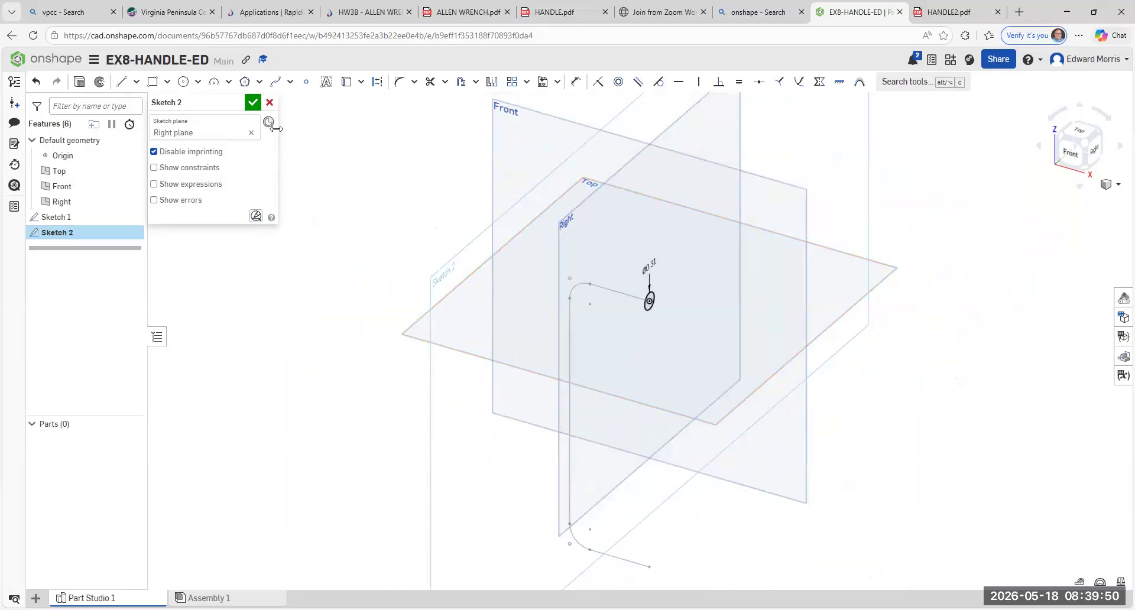
click(252, 104)
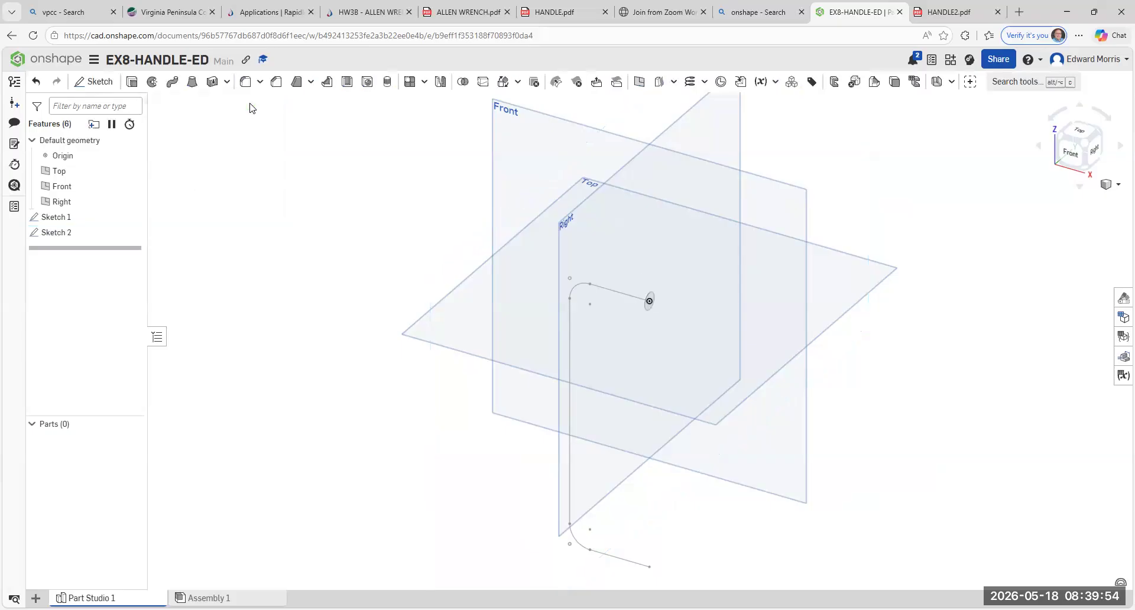
- Sweep the 0.31 diameter circle as a new solid along all five connected line and arc edges of the C-shaped path
click(172, 86)
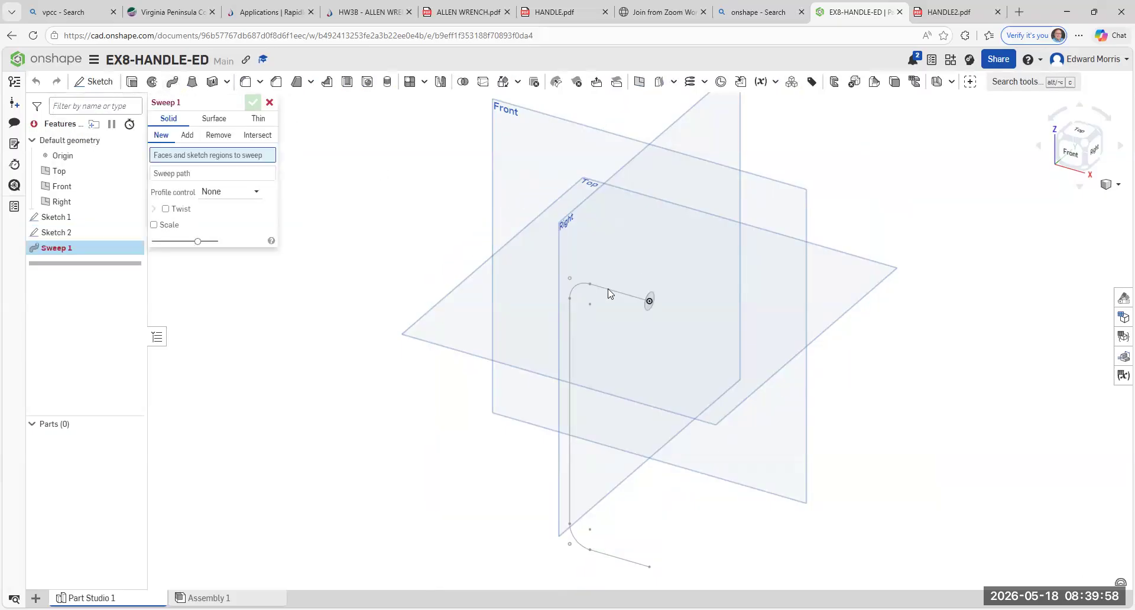
scroll(609, 294, up, 4)
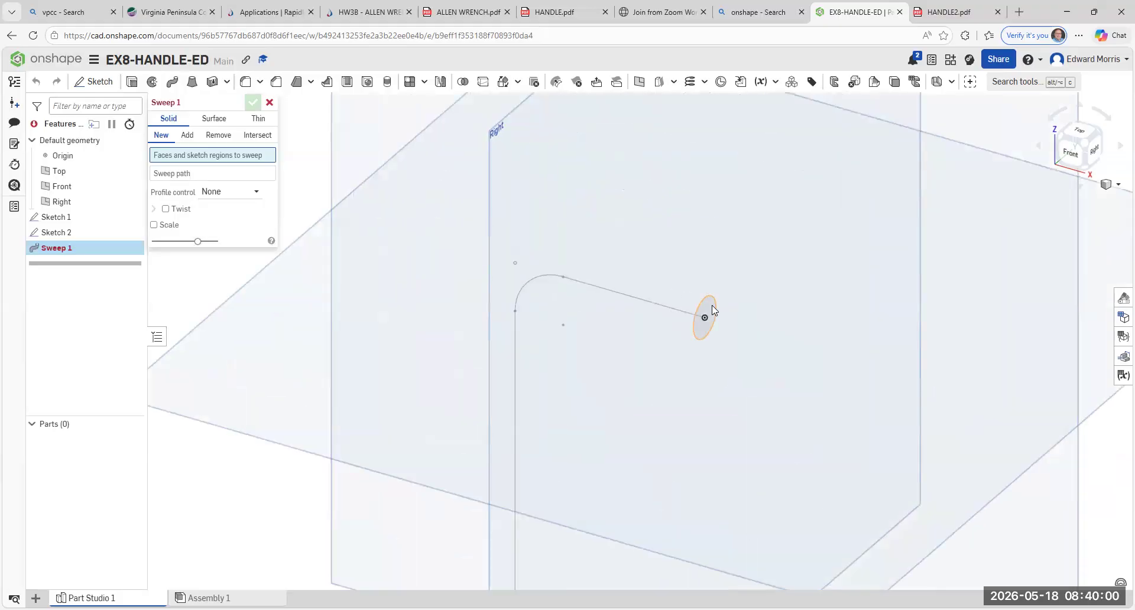
click(711, 306)
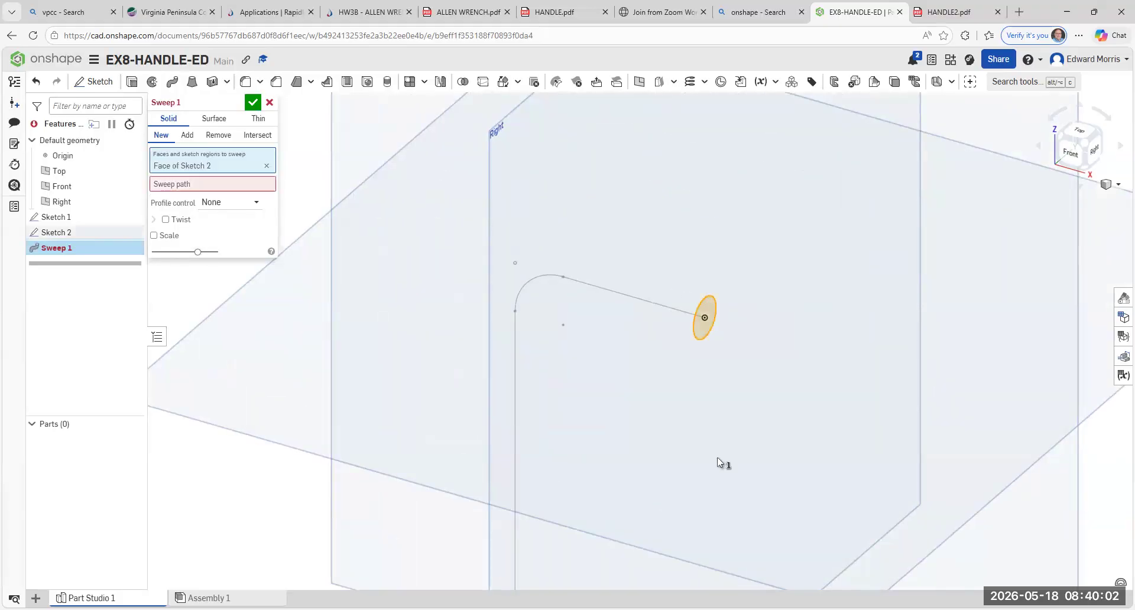
scroll(718, 456, down, 2)
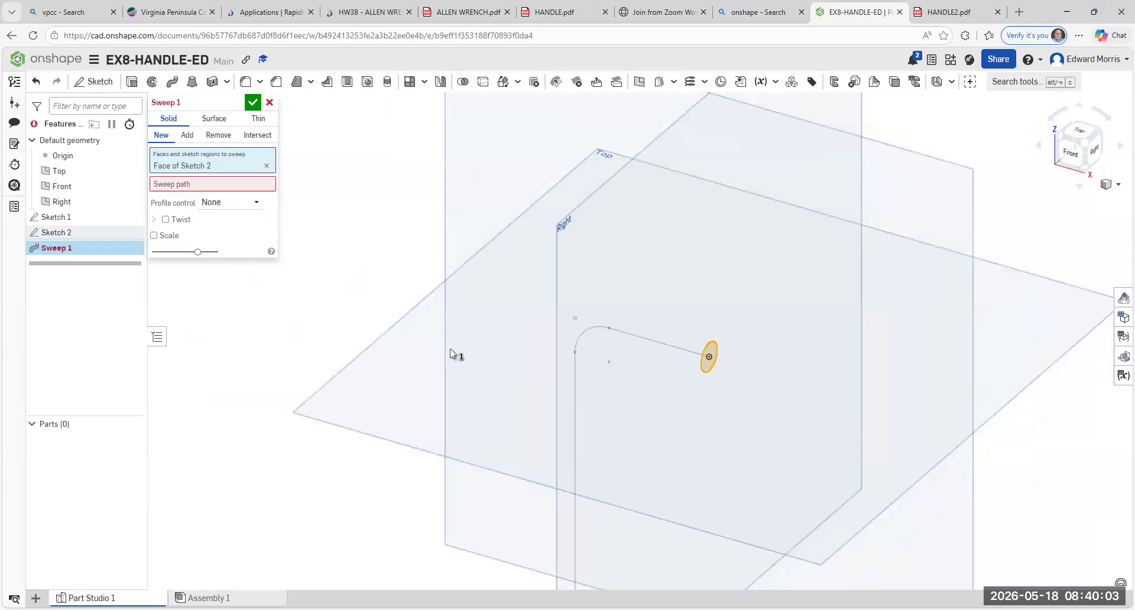
click(197, 187)
scroll(601, 350, down, 5)
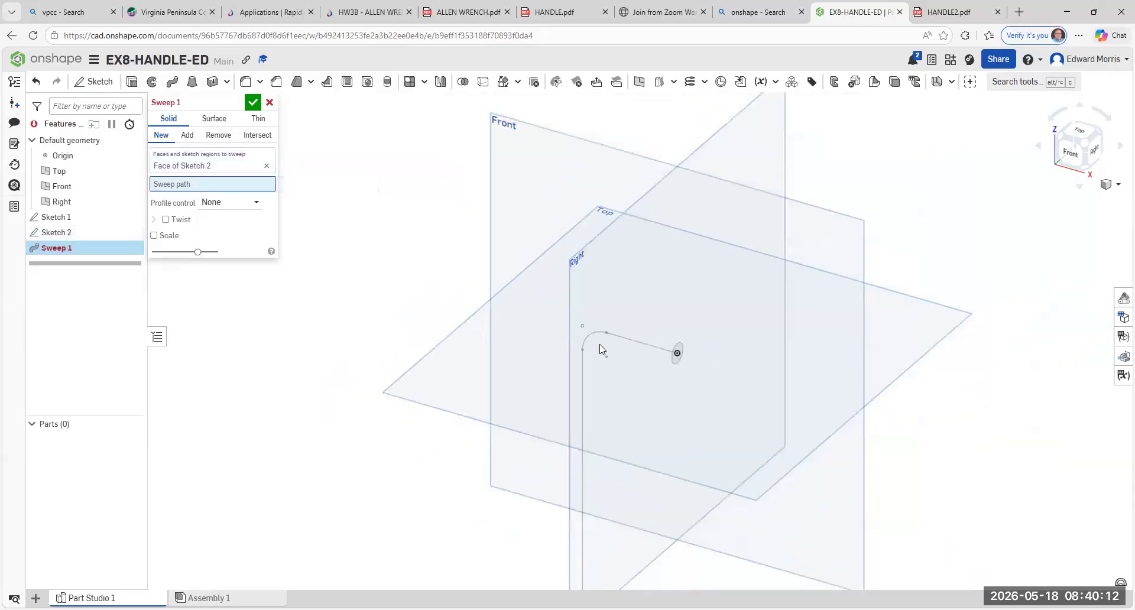
click(625, 344)
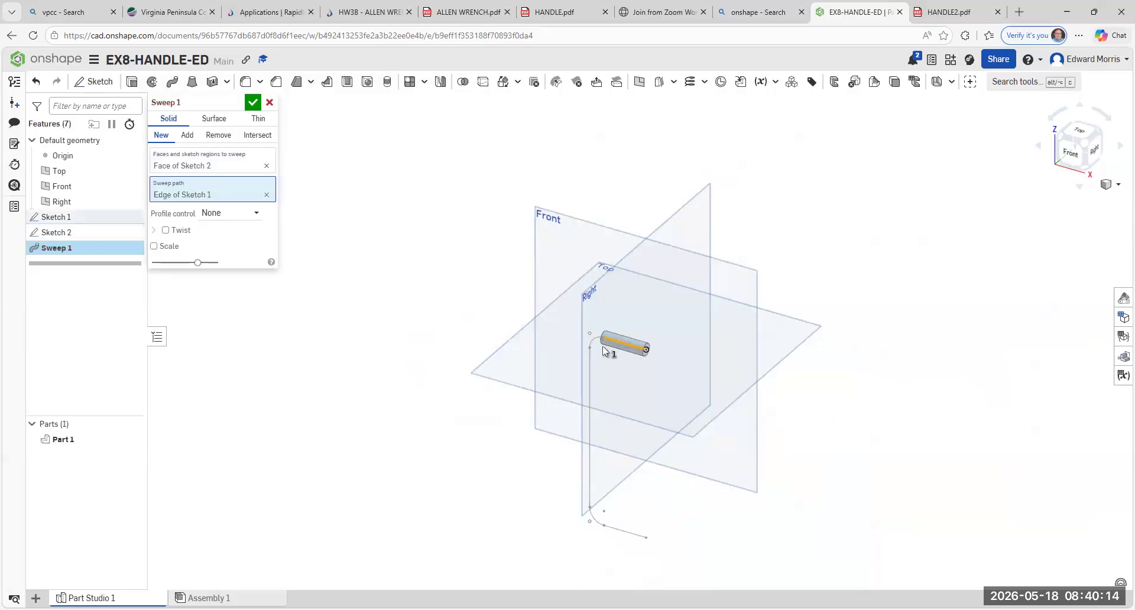
click(594, 339)
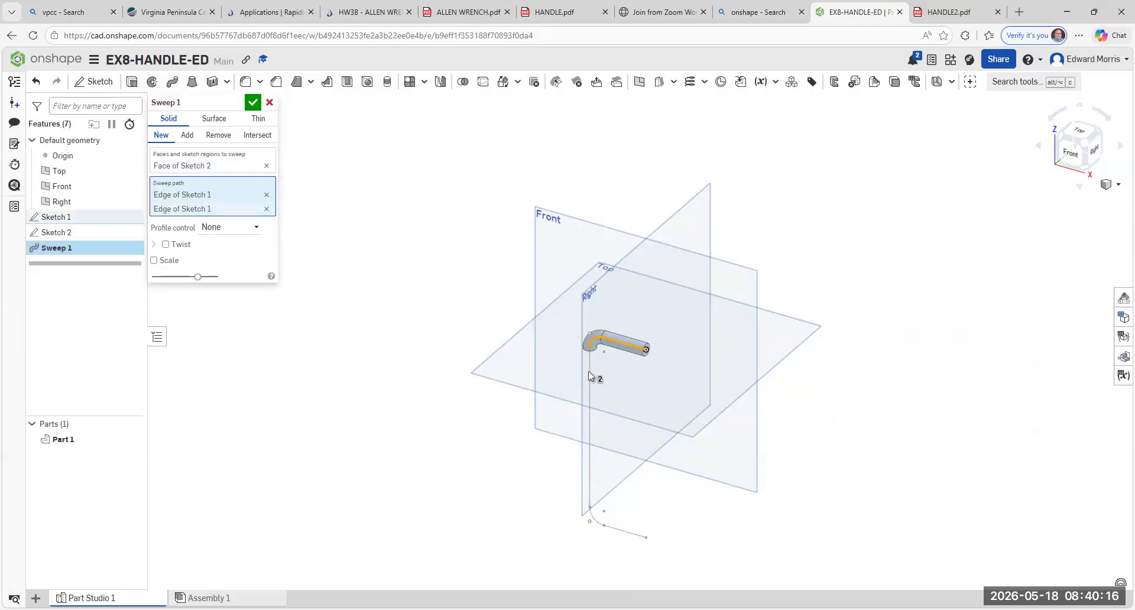
click(590, 372)
click(596, 522)
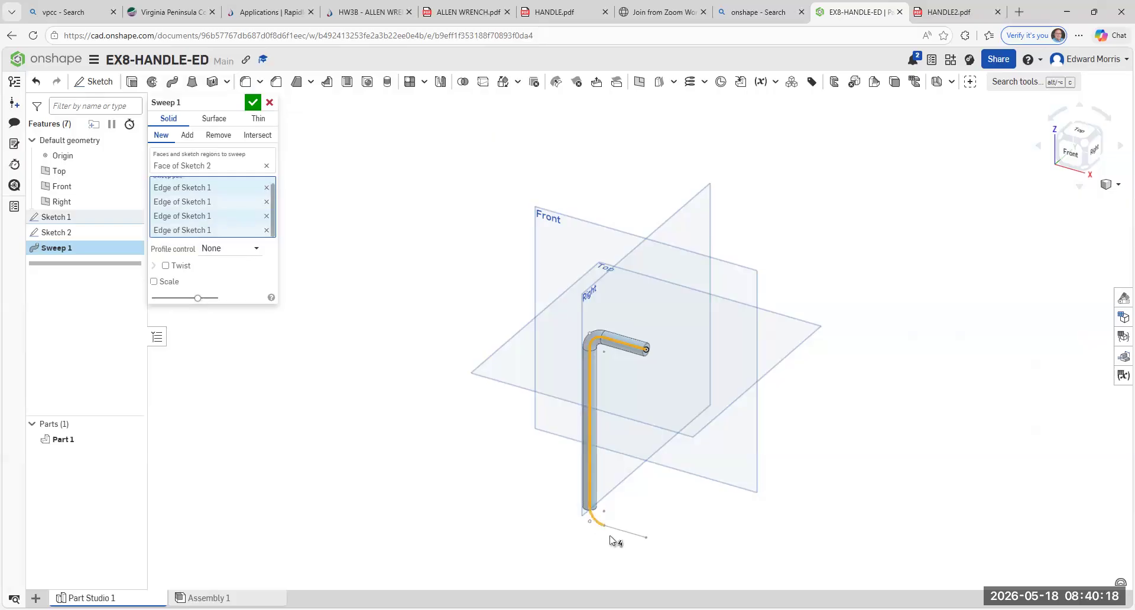
click(630, 531)
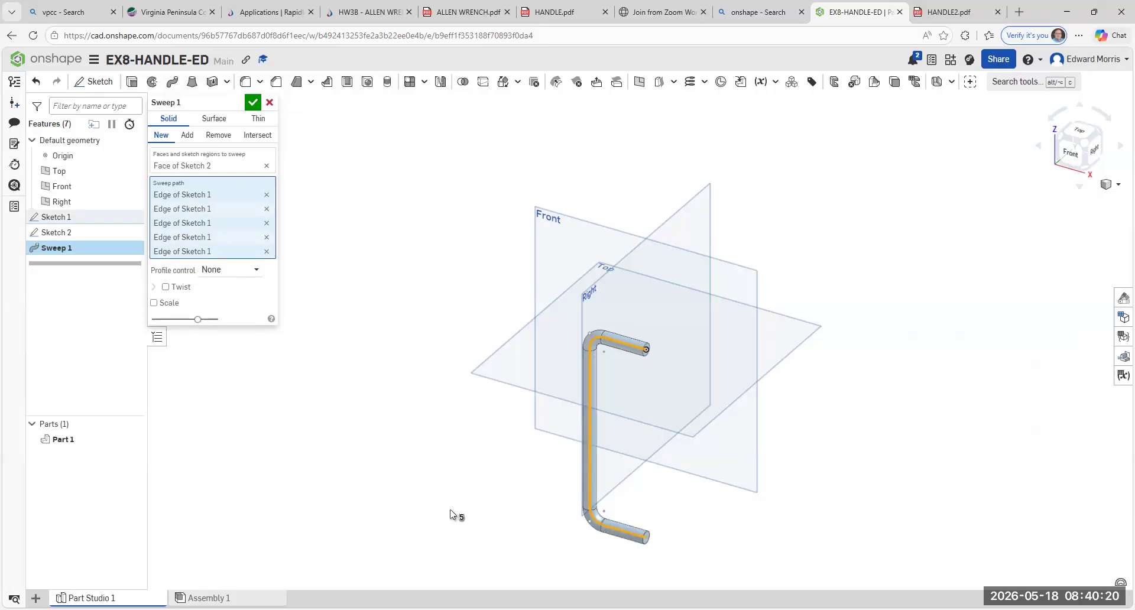
click(253, 103)
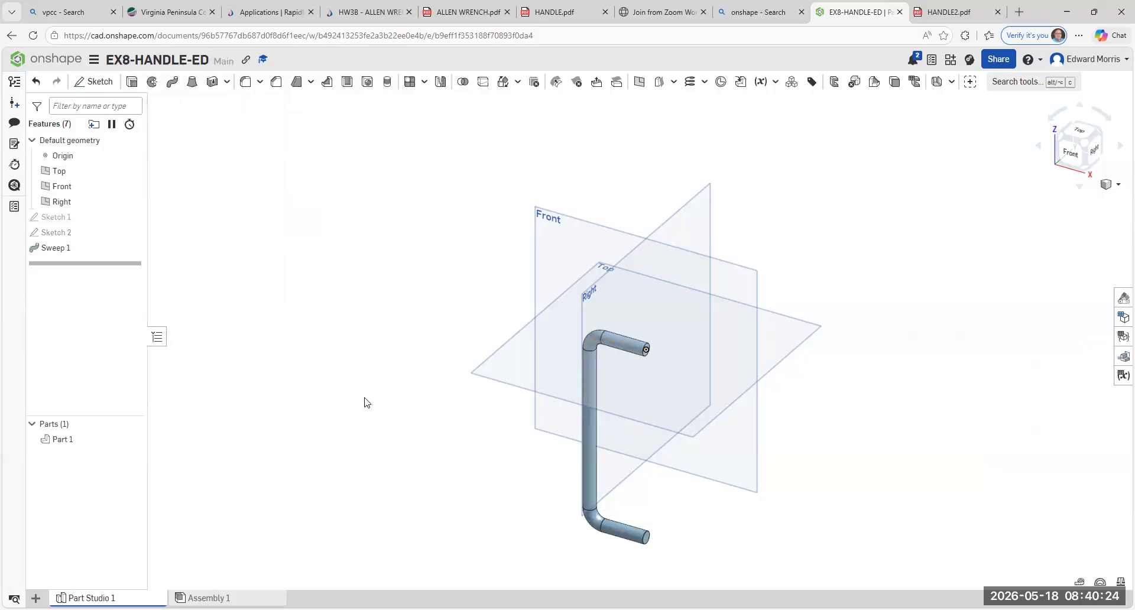
- Examine the swept handle from the front and in isometric view, including the end faces of both arms
middle_drag(362, 400, 352, 332)
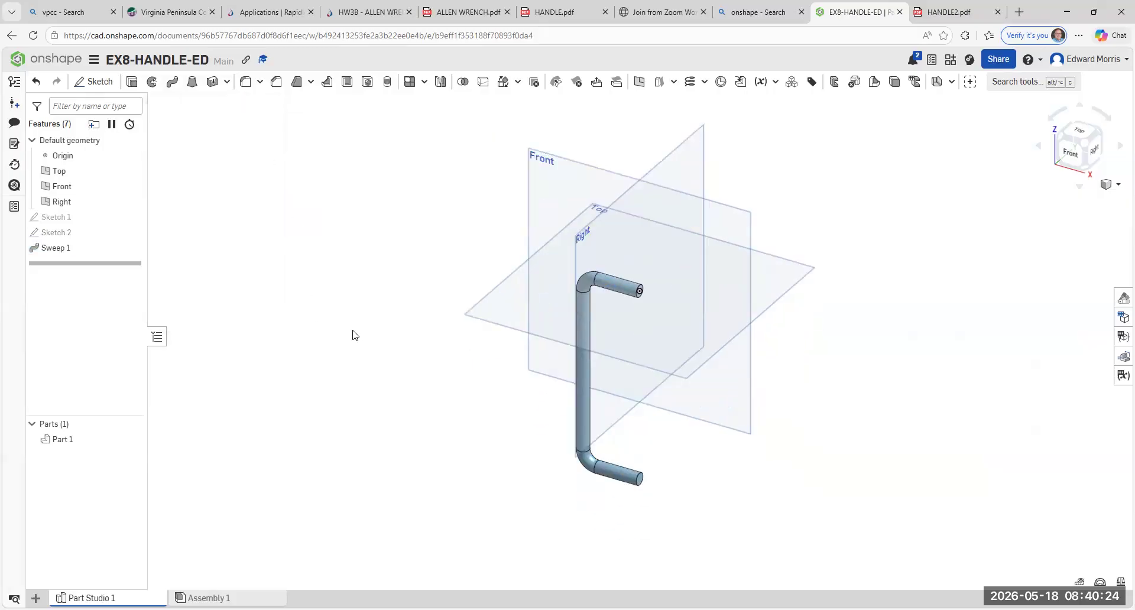
click(1075, 153)
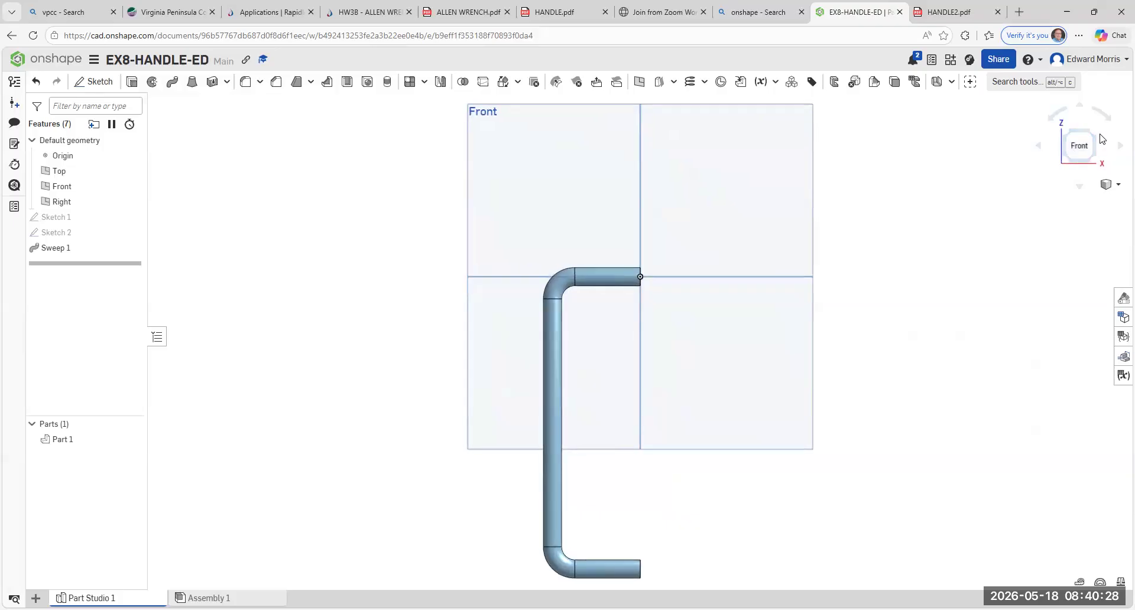
click(1094, 133)
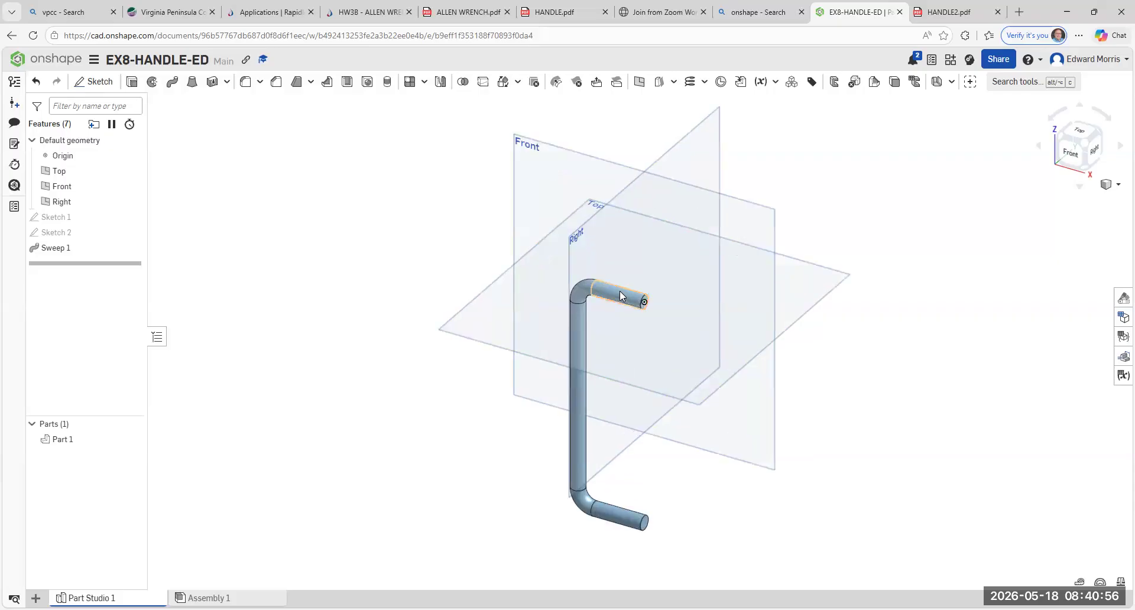
scroll(659, 307, up, 5)
scroll(622, 314, down, 5)
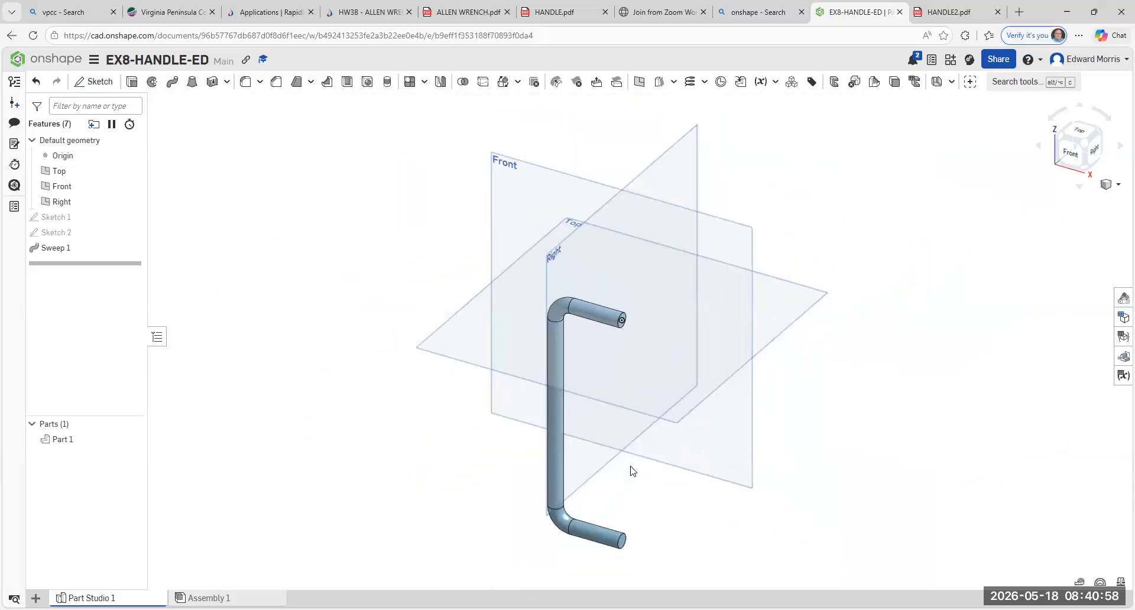
scroll(621, 540, up, 5)
scroll(568, 375, down, 8)
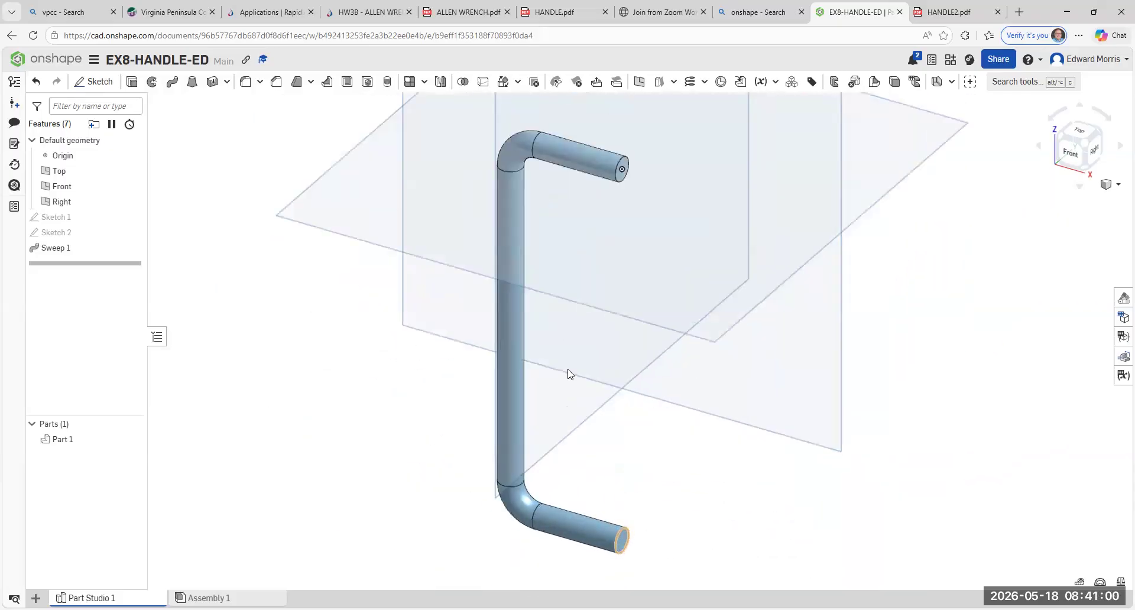
- Sketch a center point circle of diameter 0.25 at the center of the upper arm's end face and finish the sketch
click(96, 84)
scroll(560, 298, up, 10)
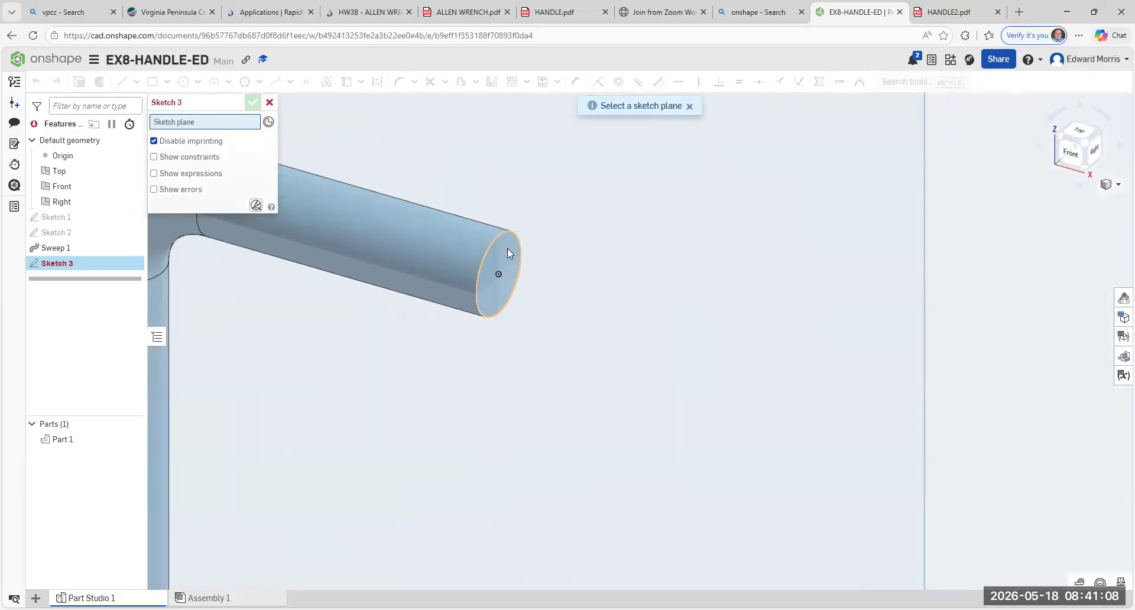
click(508, 249)
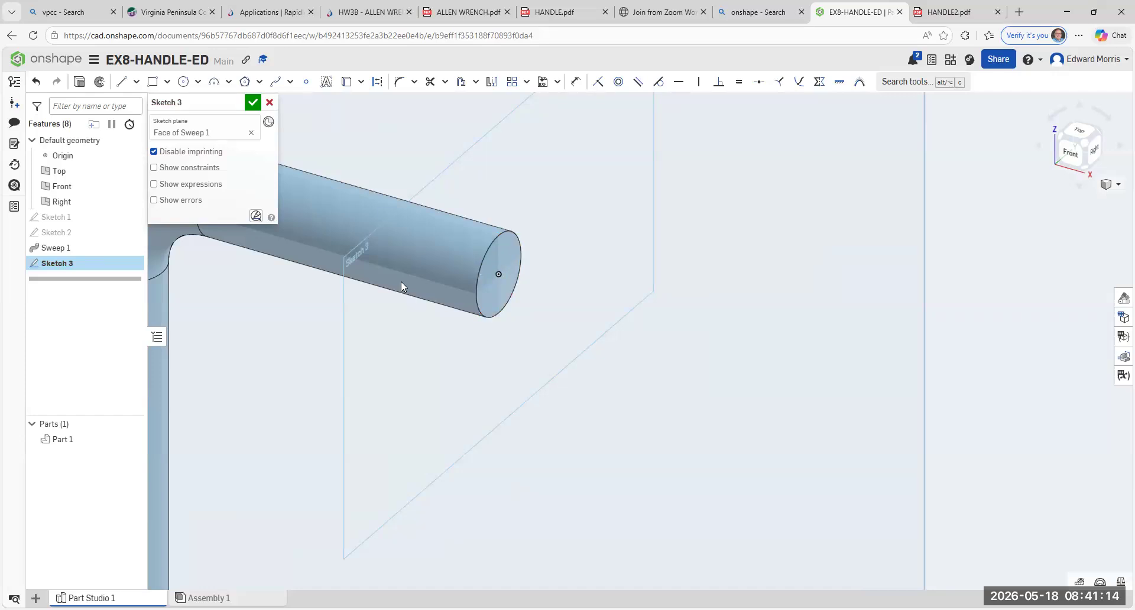
click(197, 82)
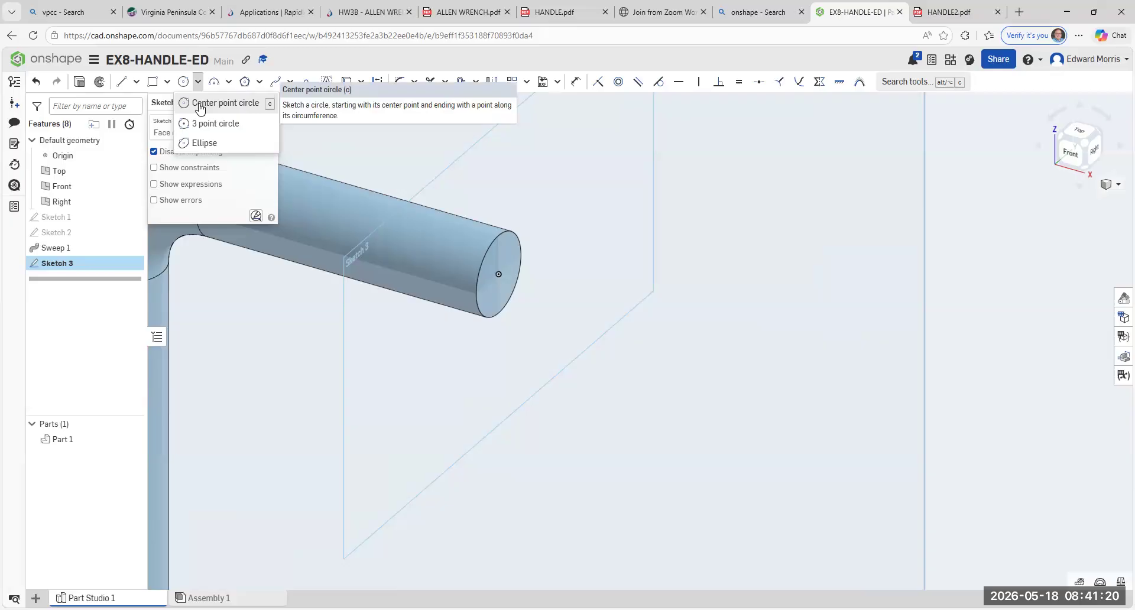
click(200, 104)
click(499, 274)
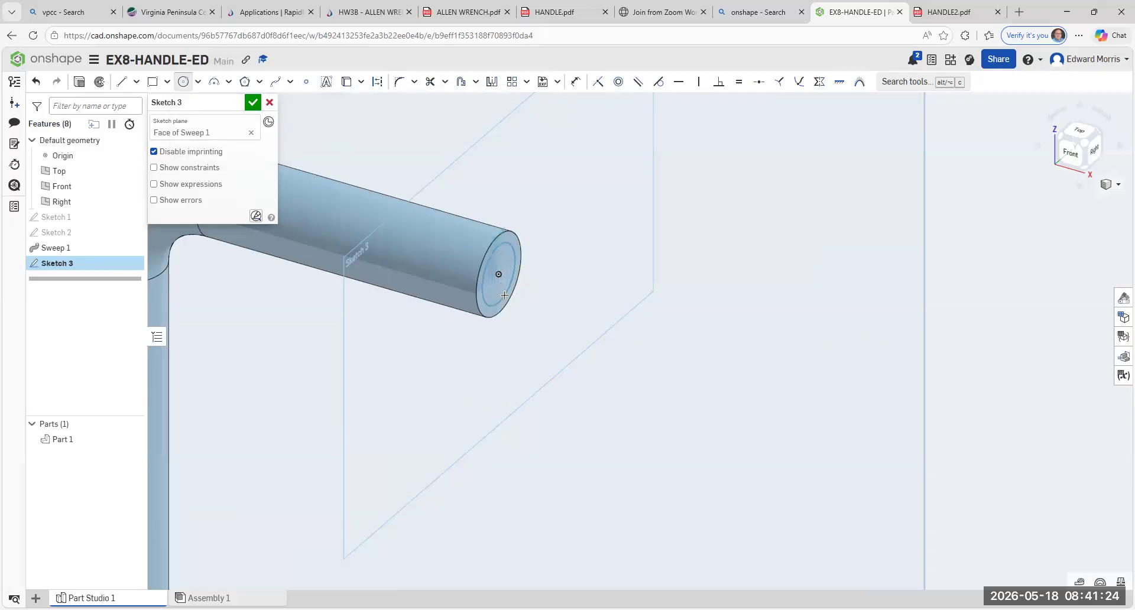
click(504, 295)
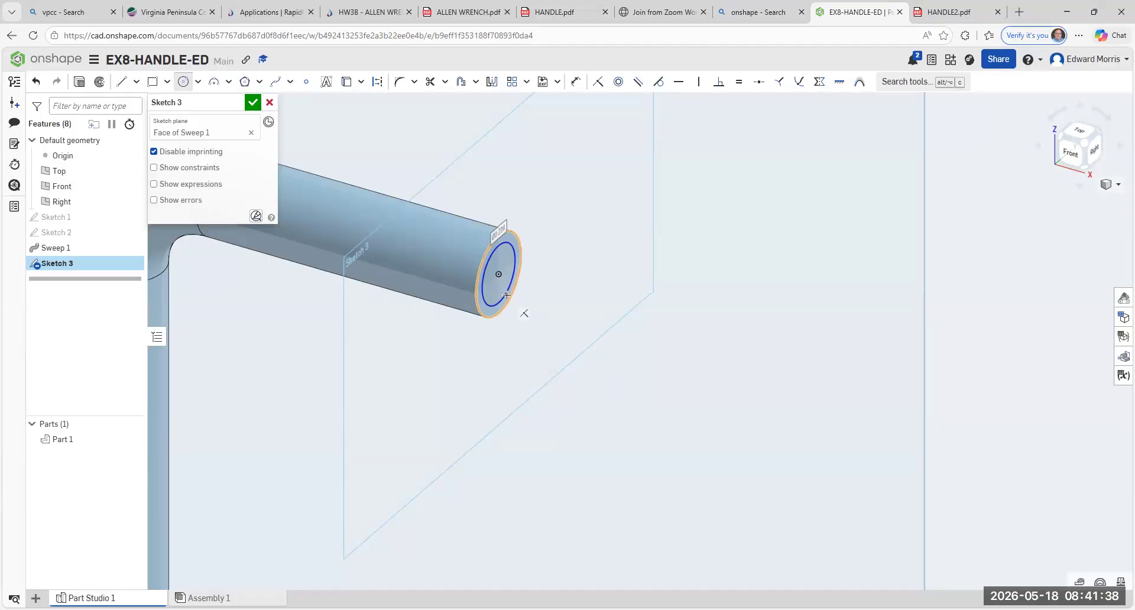
text(.25)
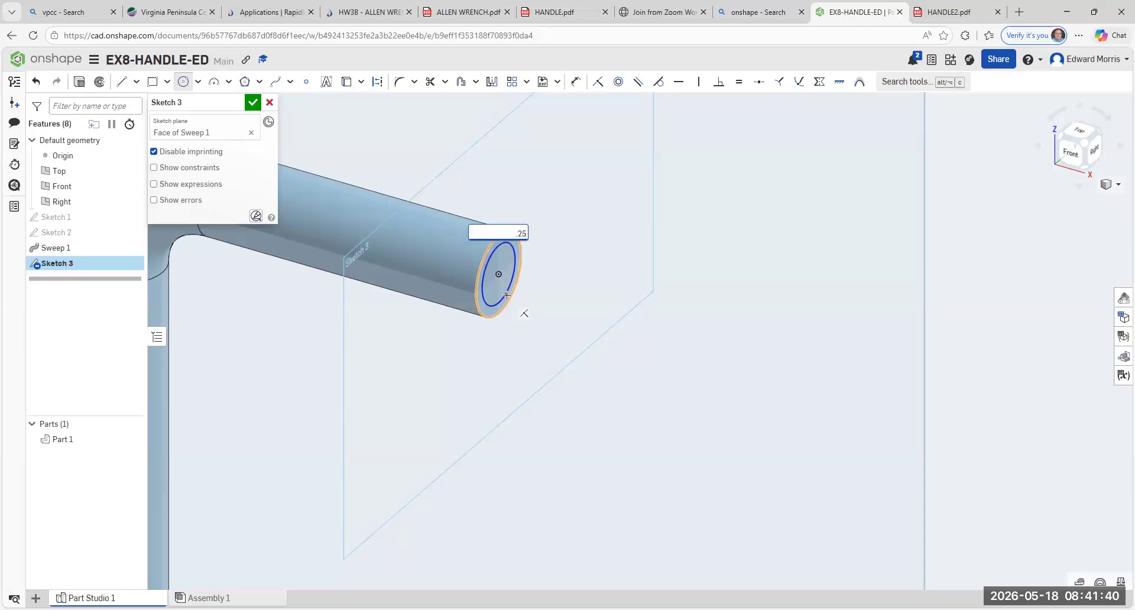
key(Return)
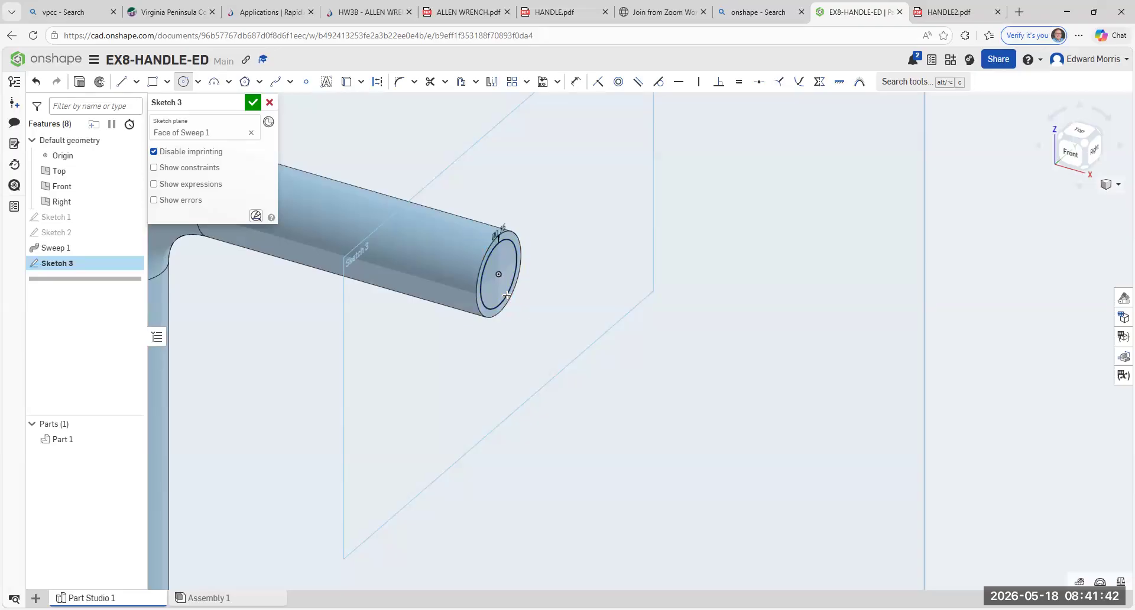
click(253, 103)
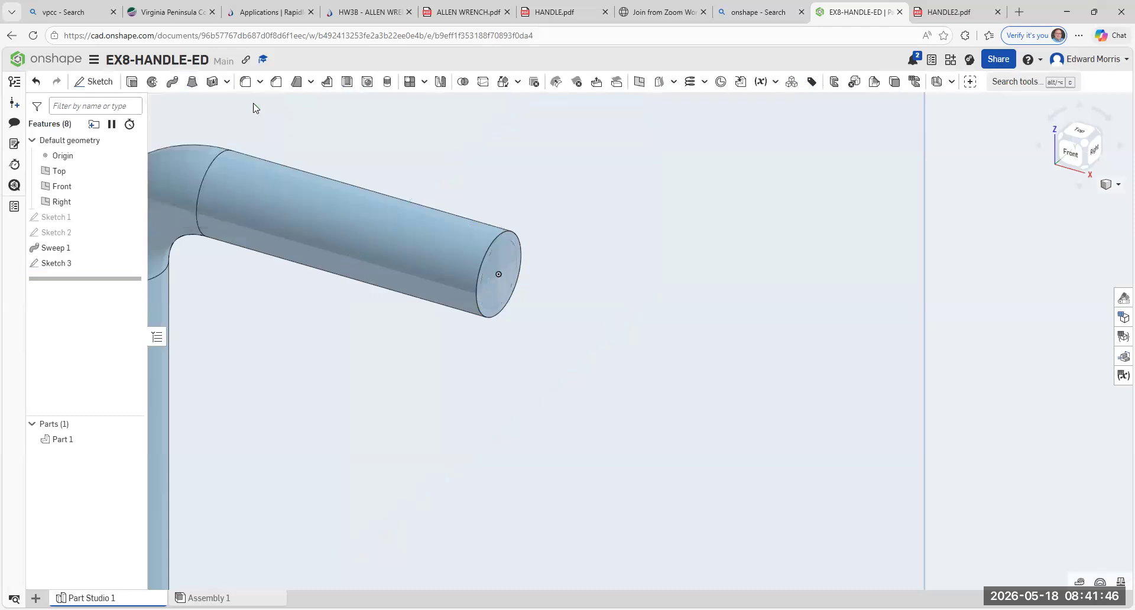
- Extrude the 0.25 diameter circle outward from the upper arm by a blind depth of 1 in, adding it to the handle
click(136, 87)
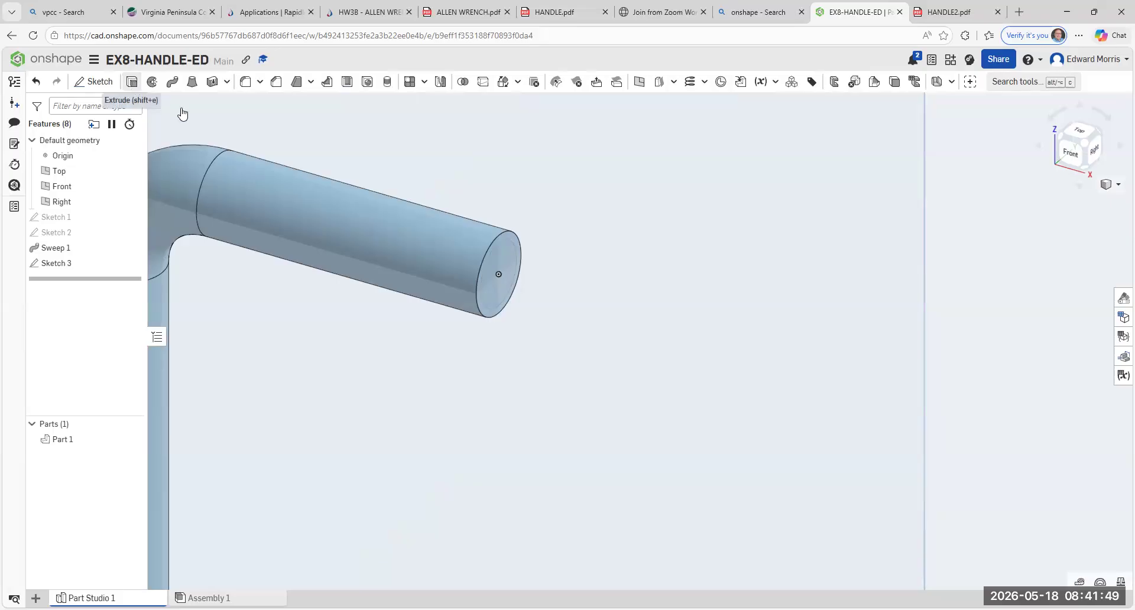
click(500, 254)
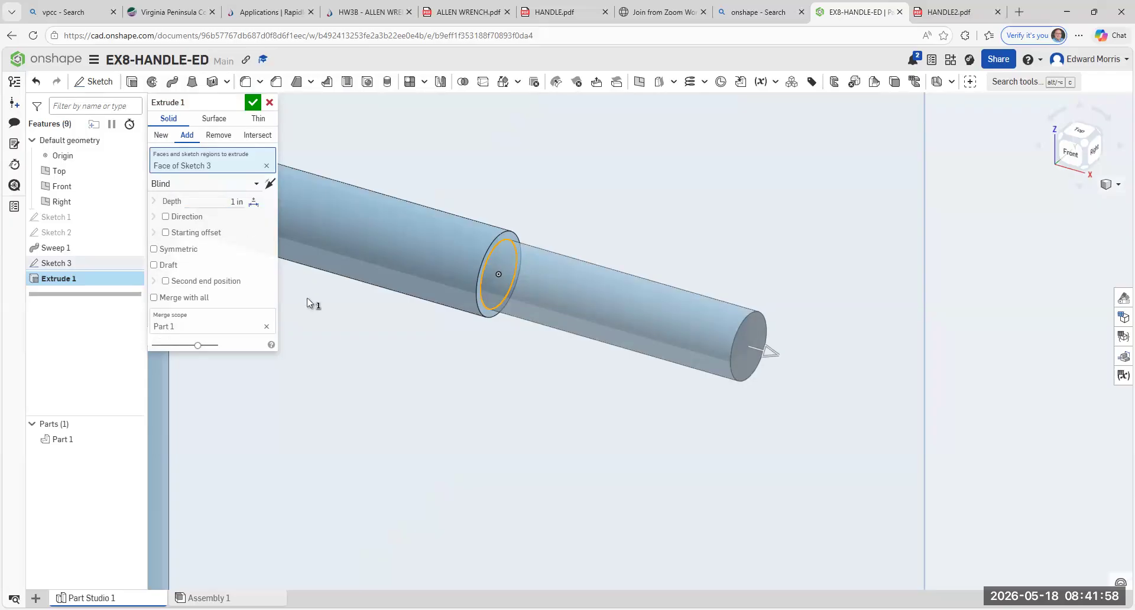
click(255, 105)
- Sketch a center point circle of diameter 0.25 at the center of the lower arm's end face and finish the sketch
scroll(436, 360, down, 10)
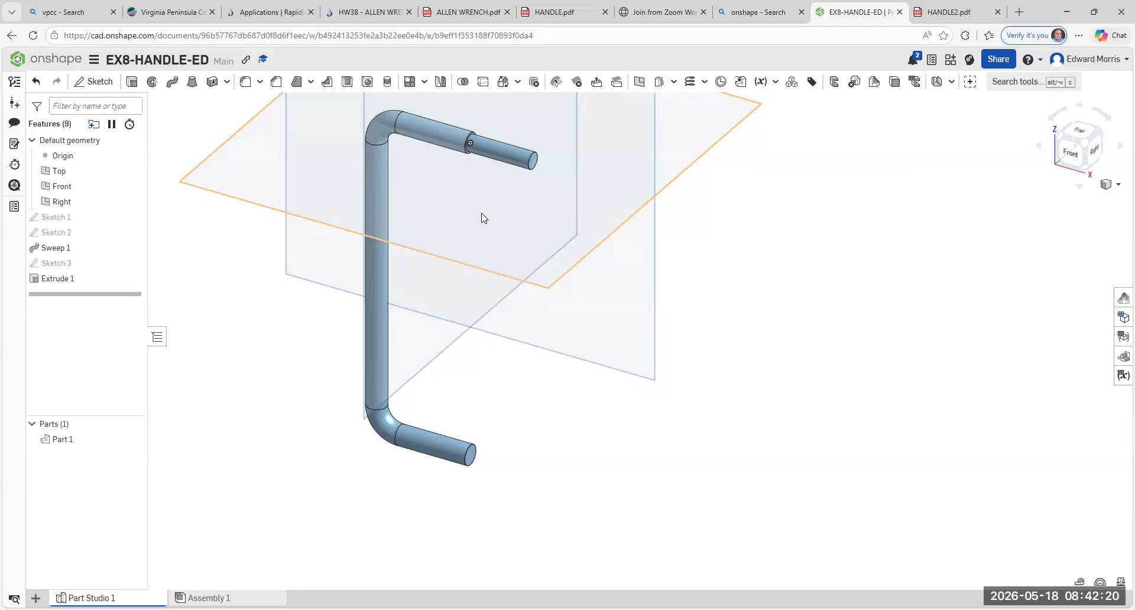
click(93, 83)
scroll(473, 456, up, 5)
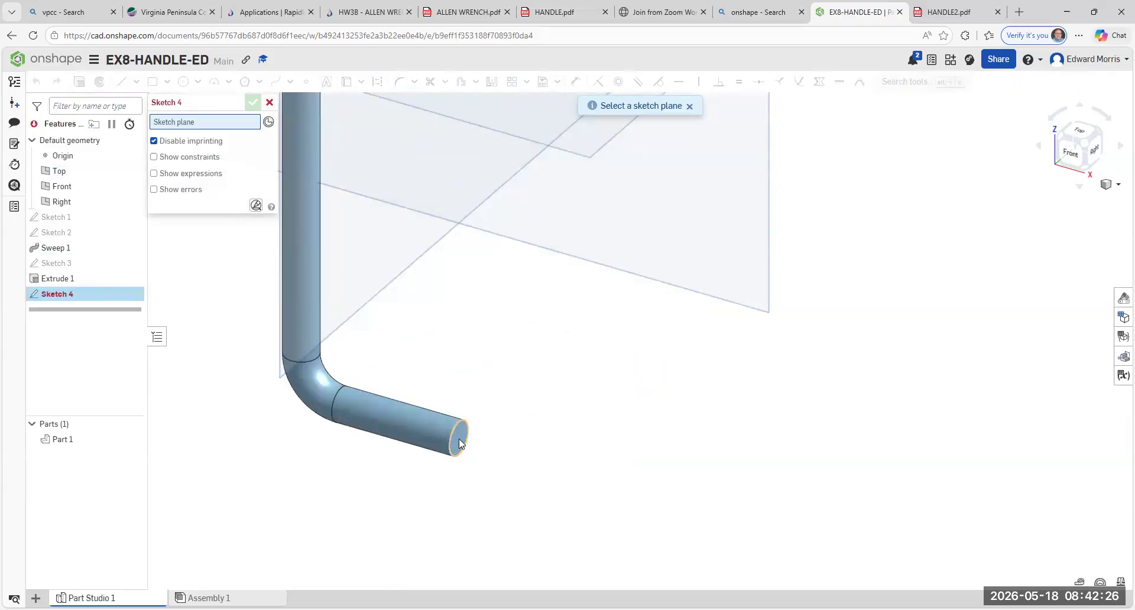
click(461, 444)
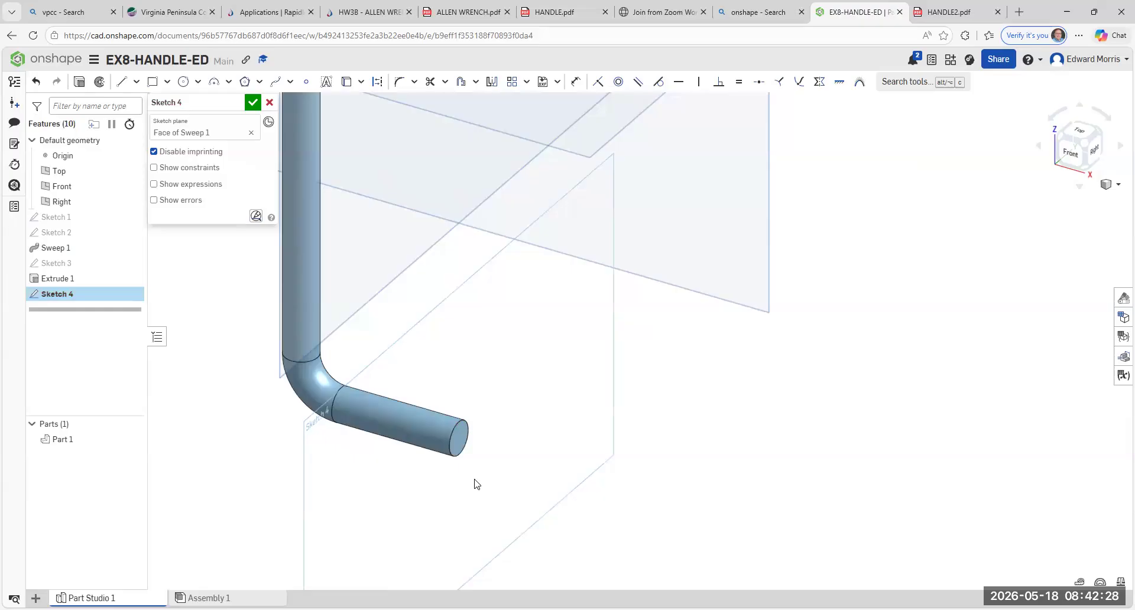
click(198, 82)
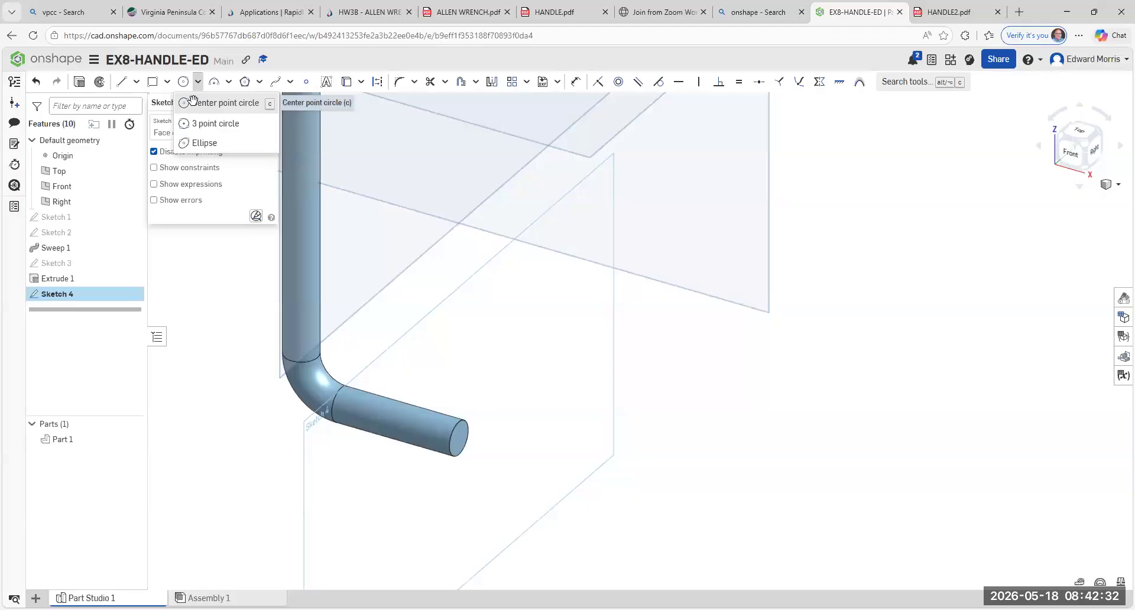
click(217, 103)
scroll(464, 434, up, 2)
scroll(464, 433, up, 1)
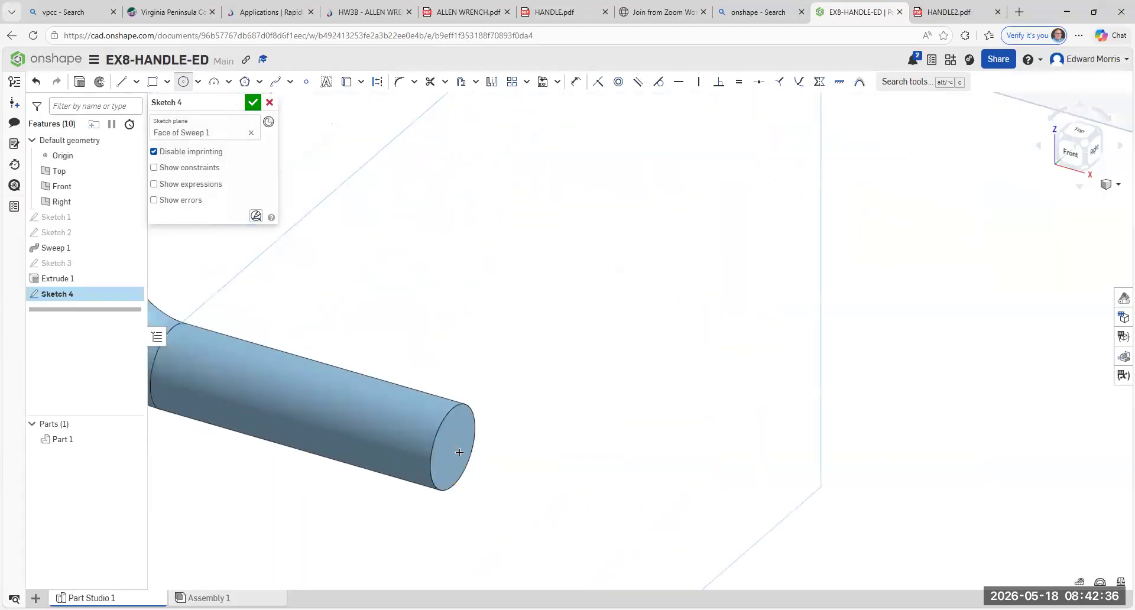
scroll(458, 449, up, 2)
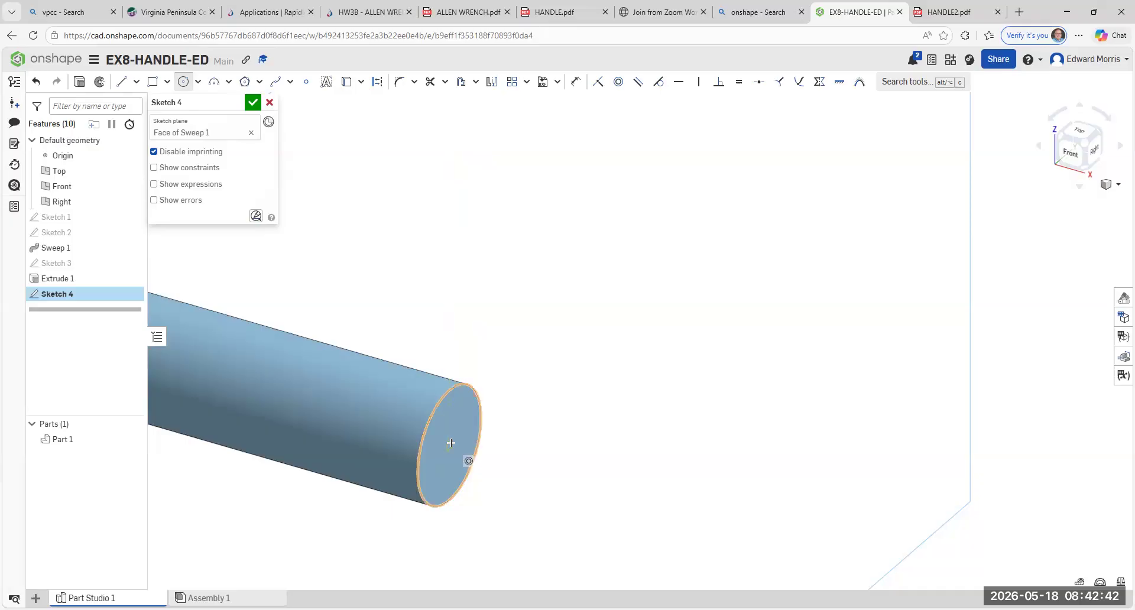
click(450, 444)
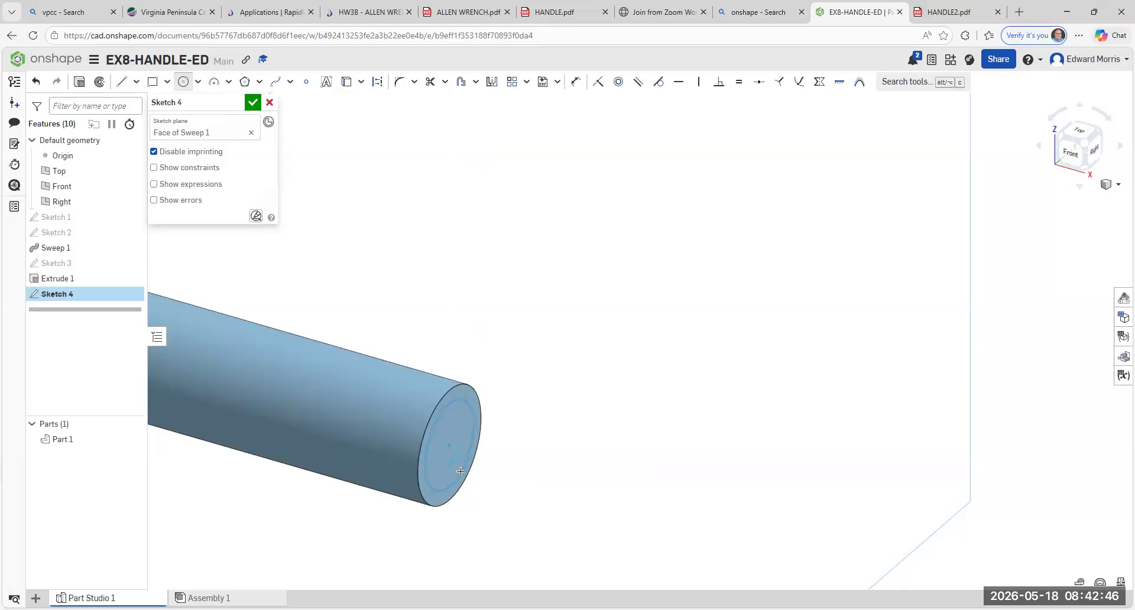
click(471, 475)
text(.25)
key(Return)
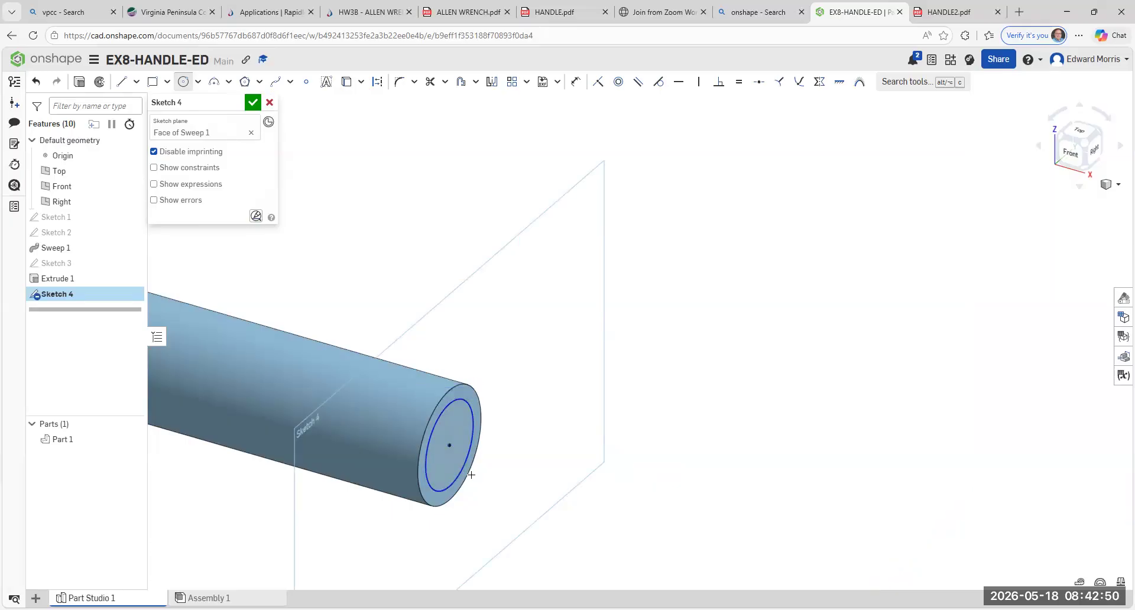
click(252, 104)
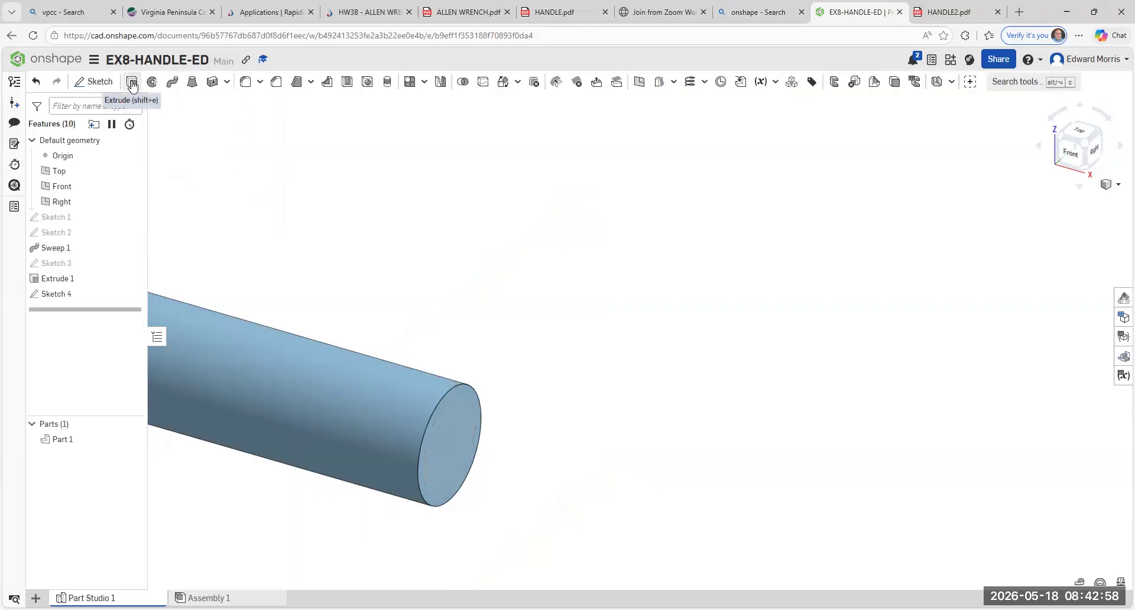
- Extrude the 0.25 diameter circle outward from the lower arm by a blind depth of 1 in, adding it to the handle
click(132, 83)
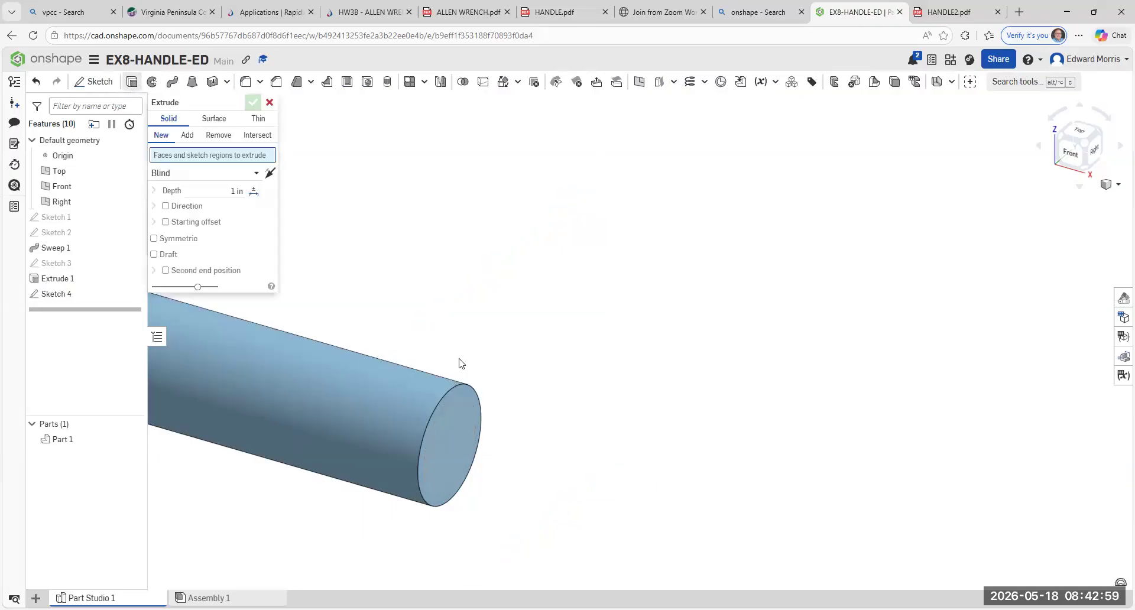
click(463, 415)
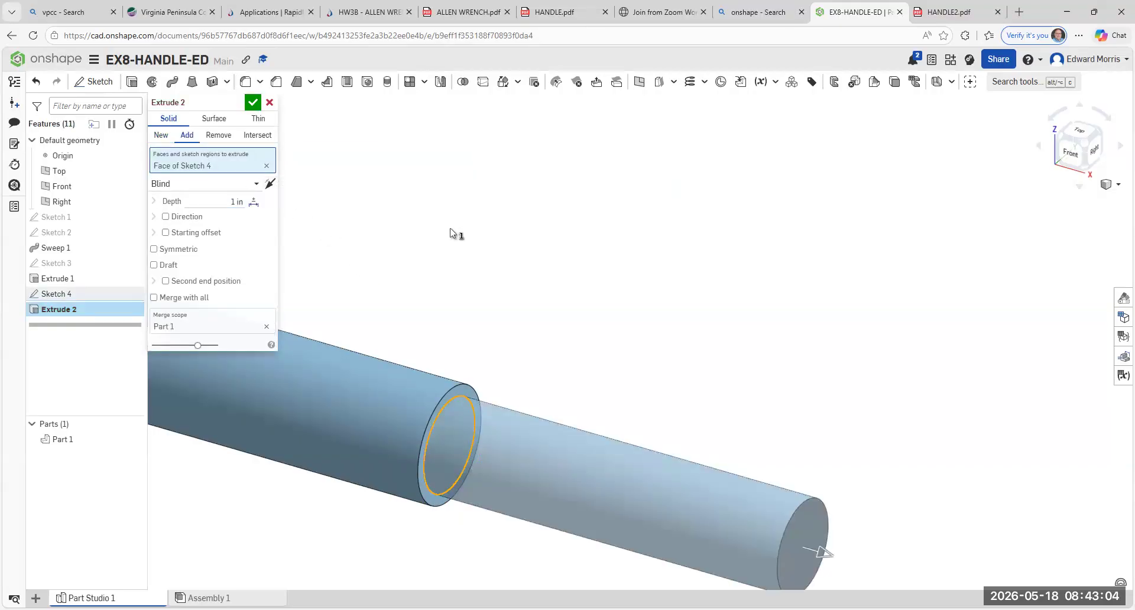
click(251, 105)
key(f)
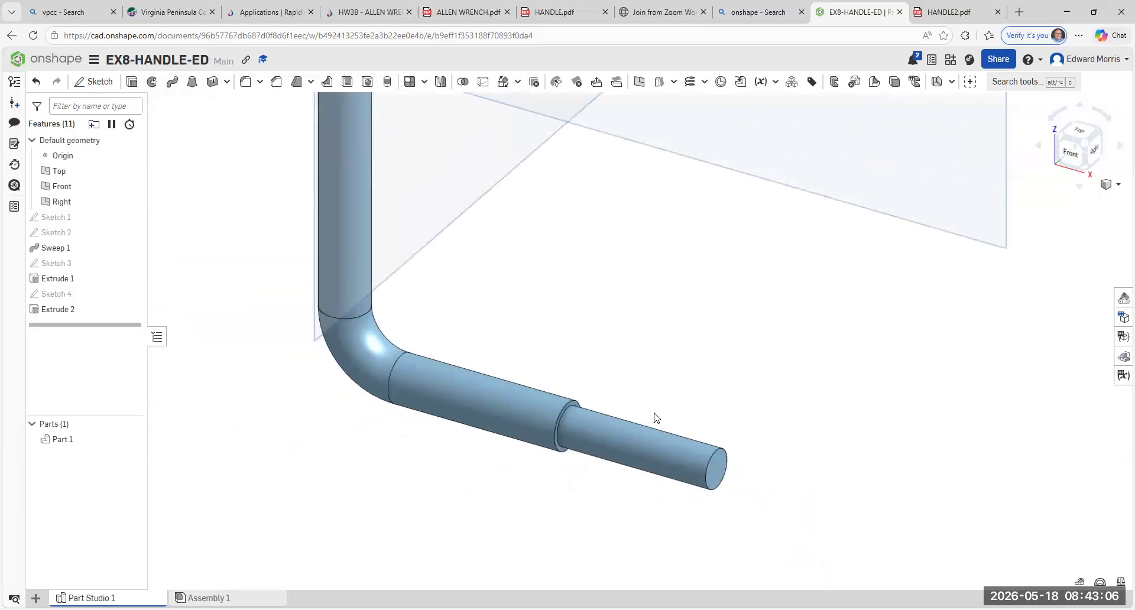
- Start an external thread feature using the ANSI standard, size 1/4, with 20 tpi
scroll(686, 405, down, 1)
middle_drag(686, 405, 607, 461)
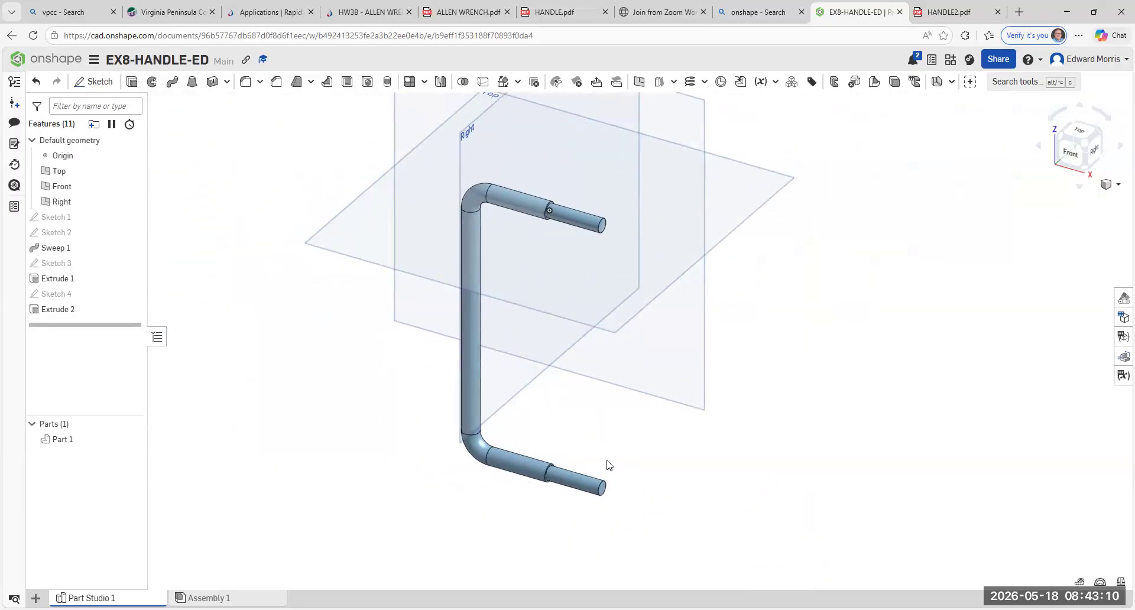
middle_drag(613, 464, 505, 485)
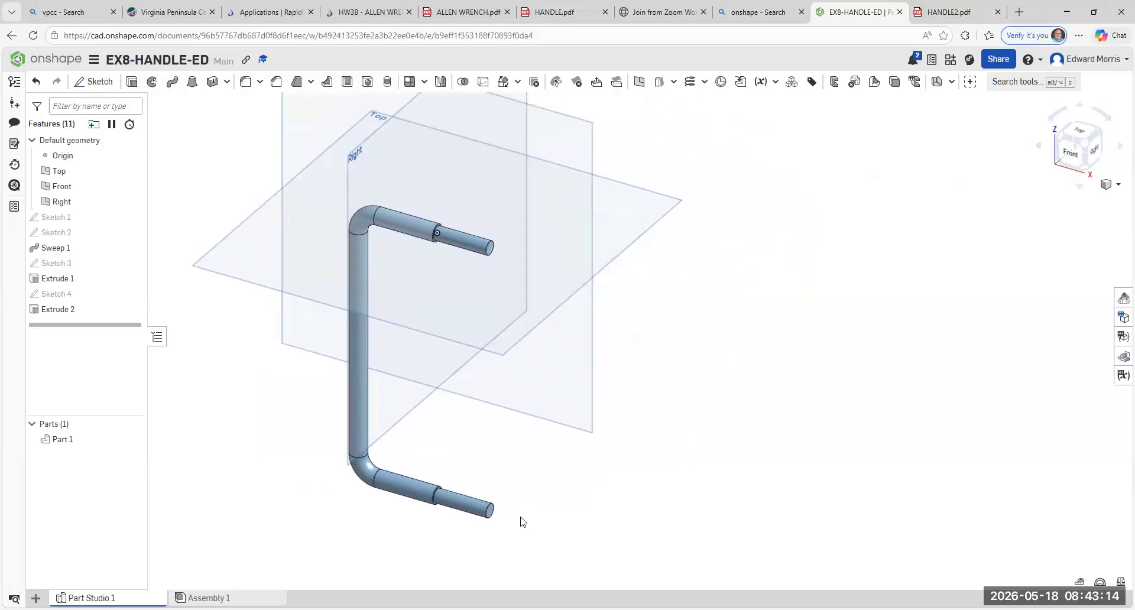
click(389, 82)
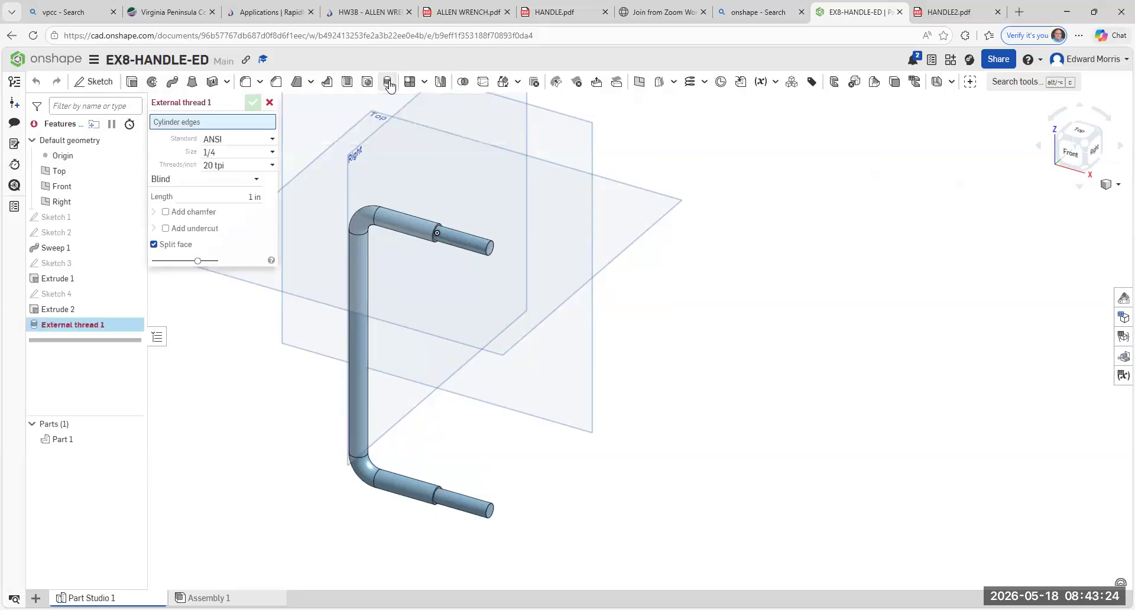
click(274, 152)
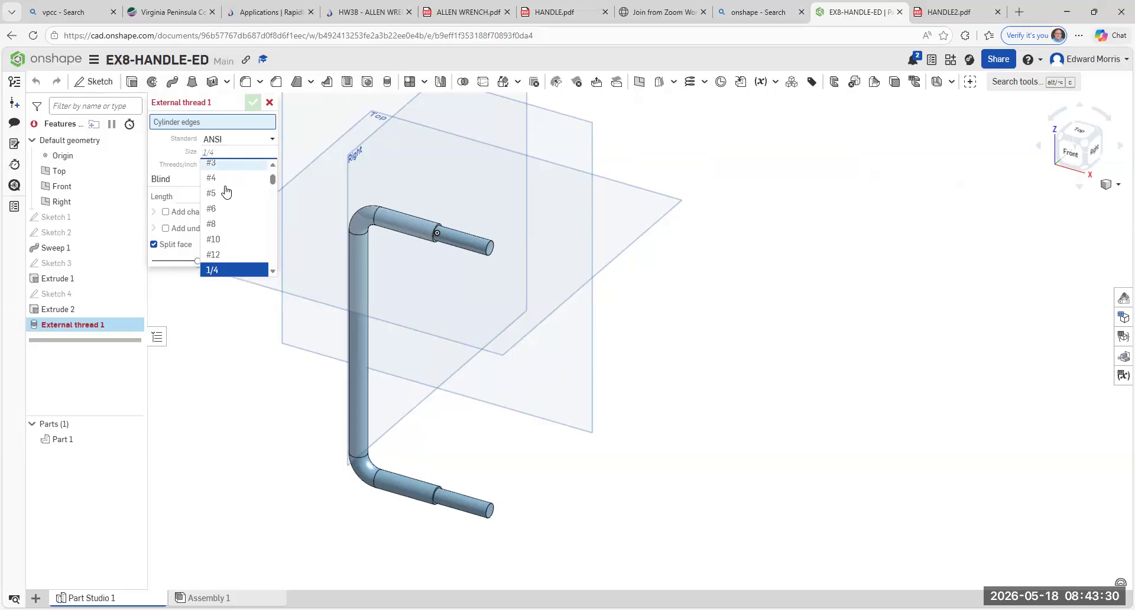
scroll(274, 188, down, 2)
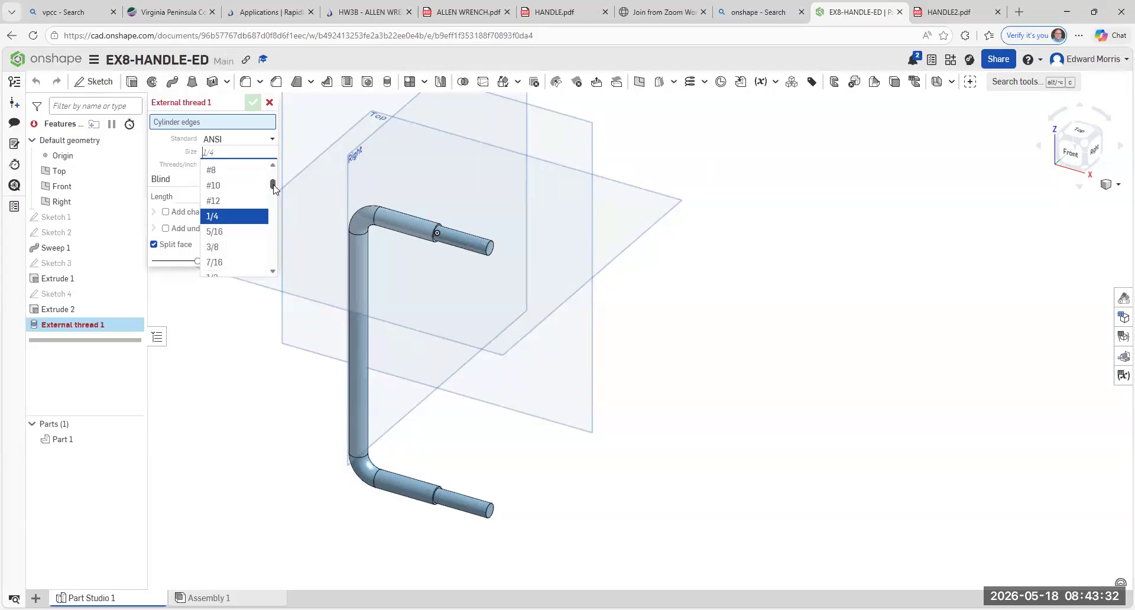
click(243, 219)
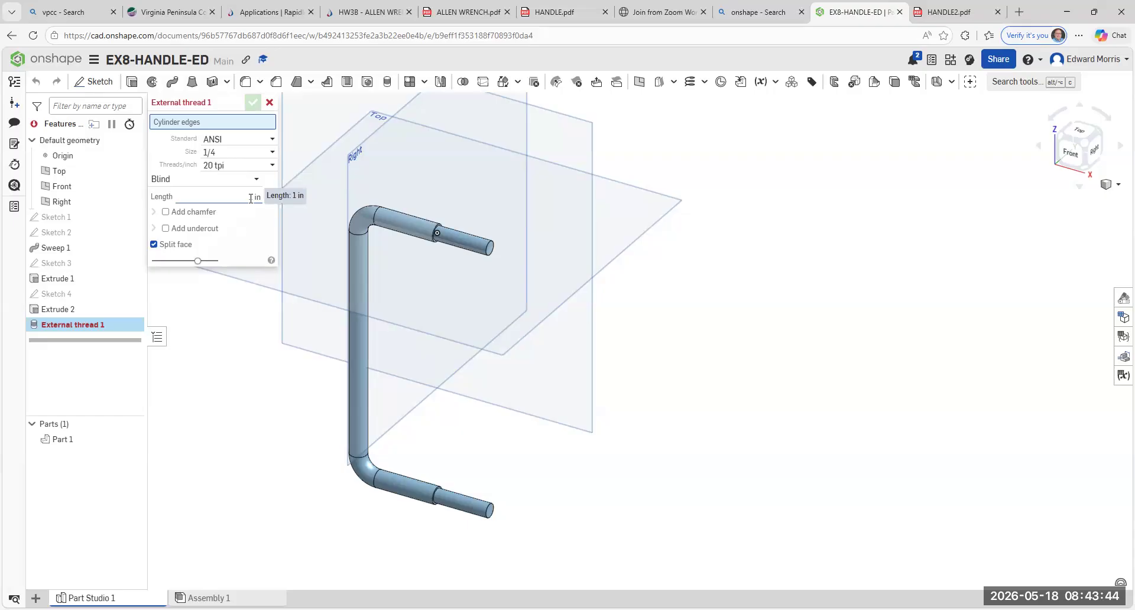
- Apply the 1 in long external thread to the outer end edges of the upper and lower pins
scroll(497, 248, up, 5)
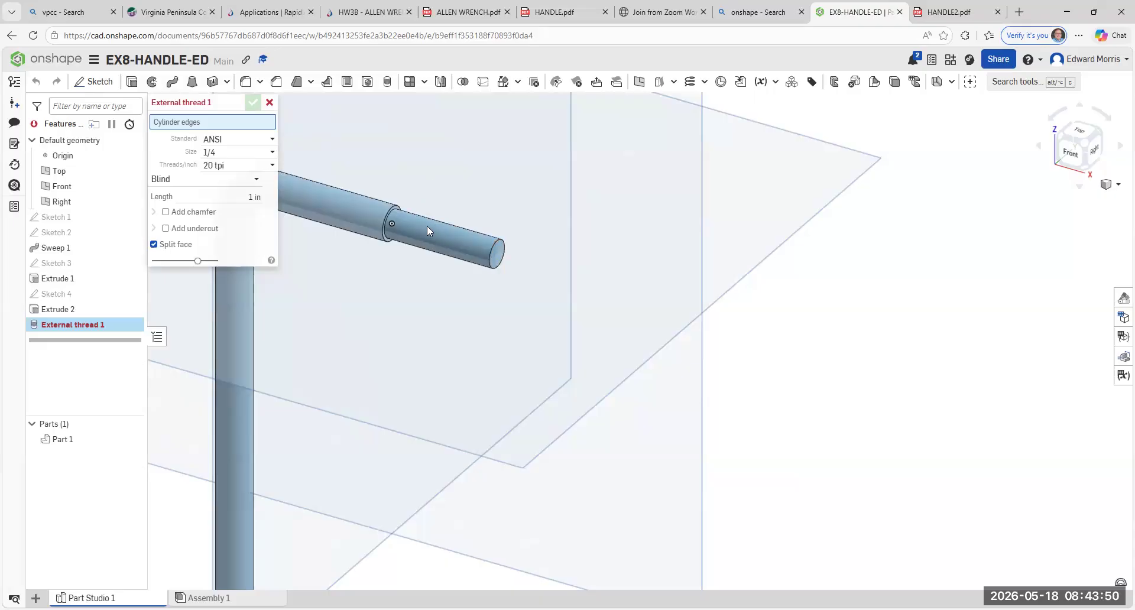
click(497, 247)
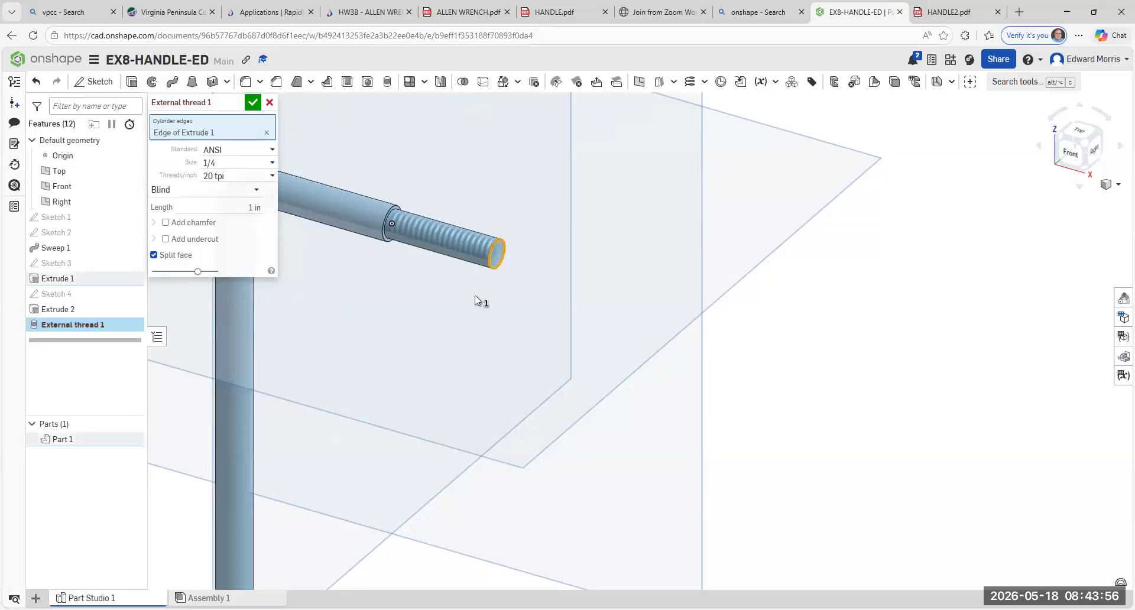
scroll(460, 342, down, 5)
scroll(481, 460, up, 3)
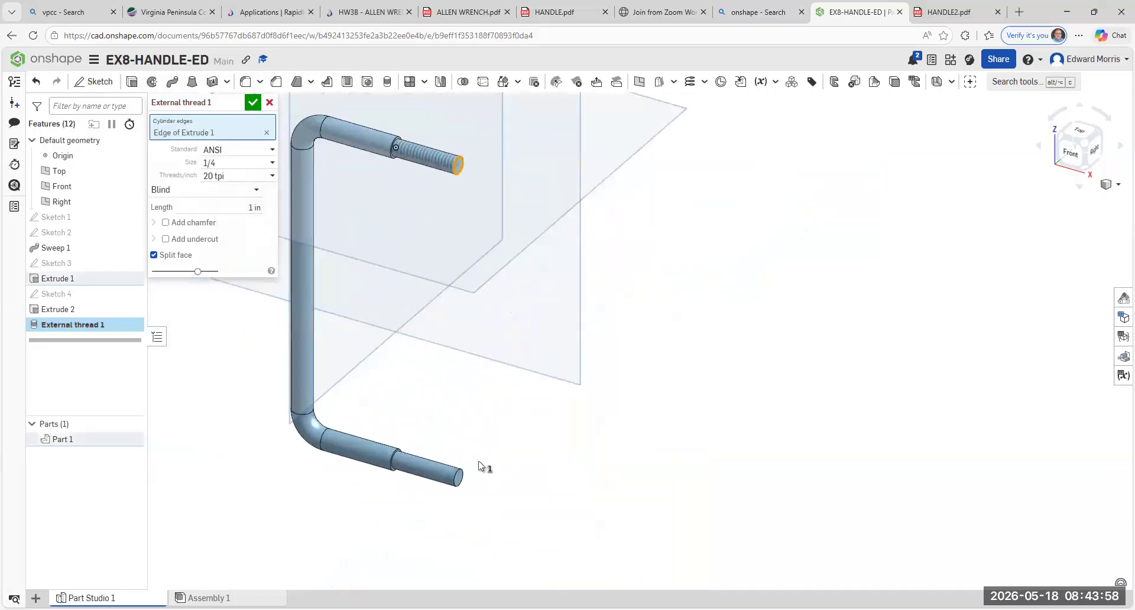
click(460, 476)
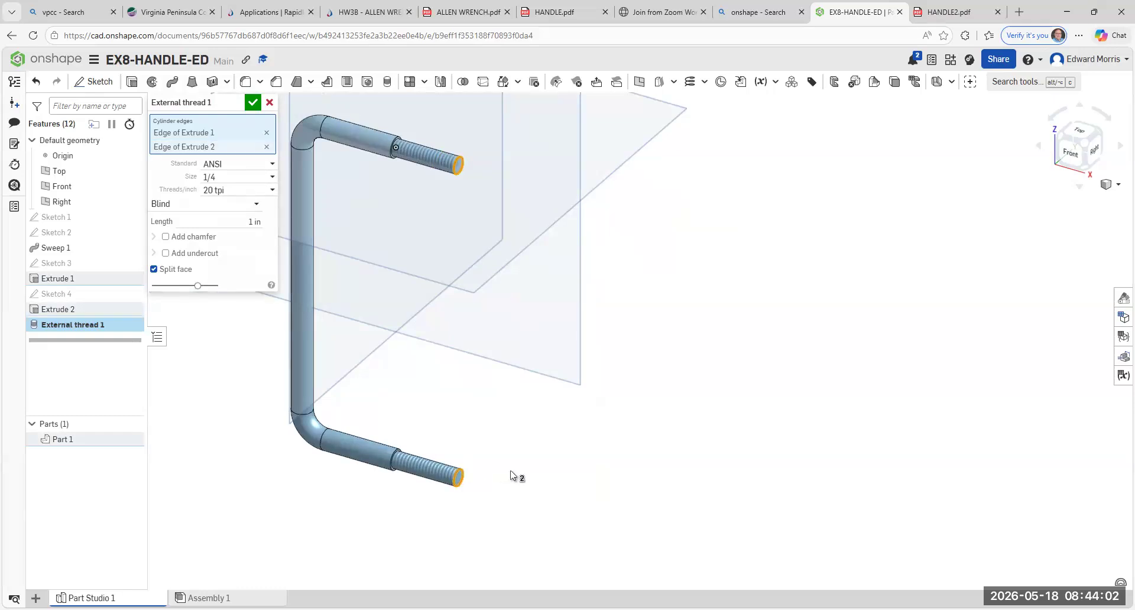
click(253, 104)
- Undo the external thread feature on both pins
scroll(452, 374, up, 3)
middle_drag(451, 374, 489, 383)
scroll(555, 387, down, 5)
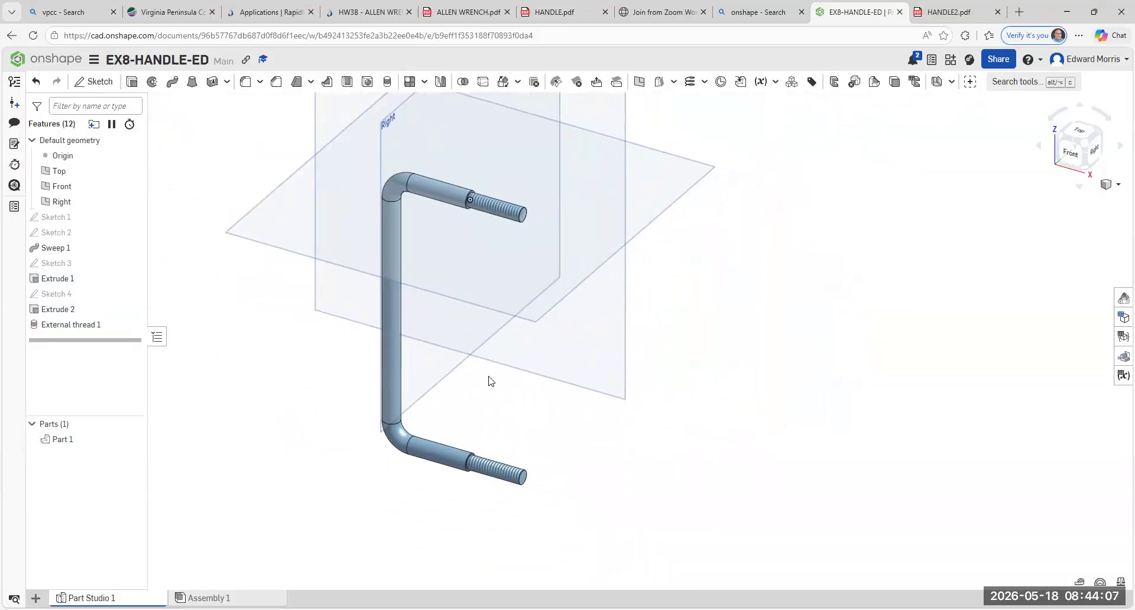
click(36, 82)
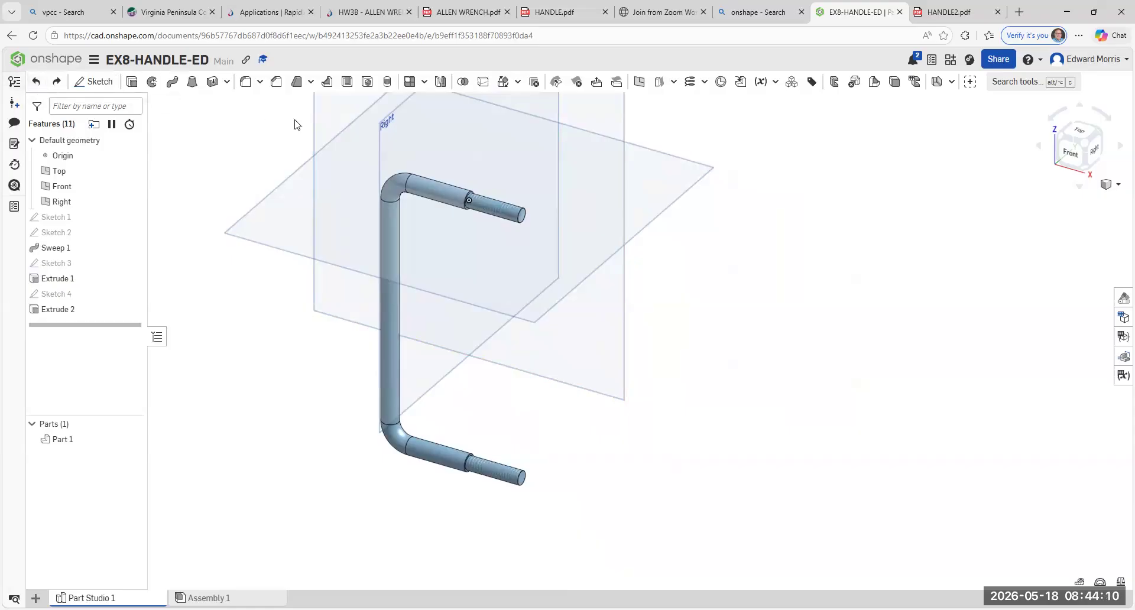
- Start an external thread with ANSI standard, size 1/4, 20 tpi and a blind end type
click(388, 84)
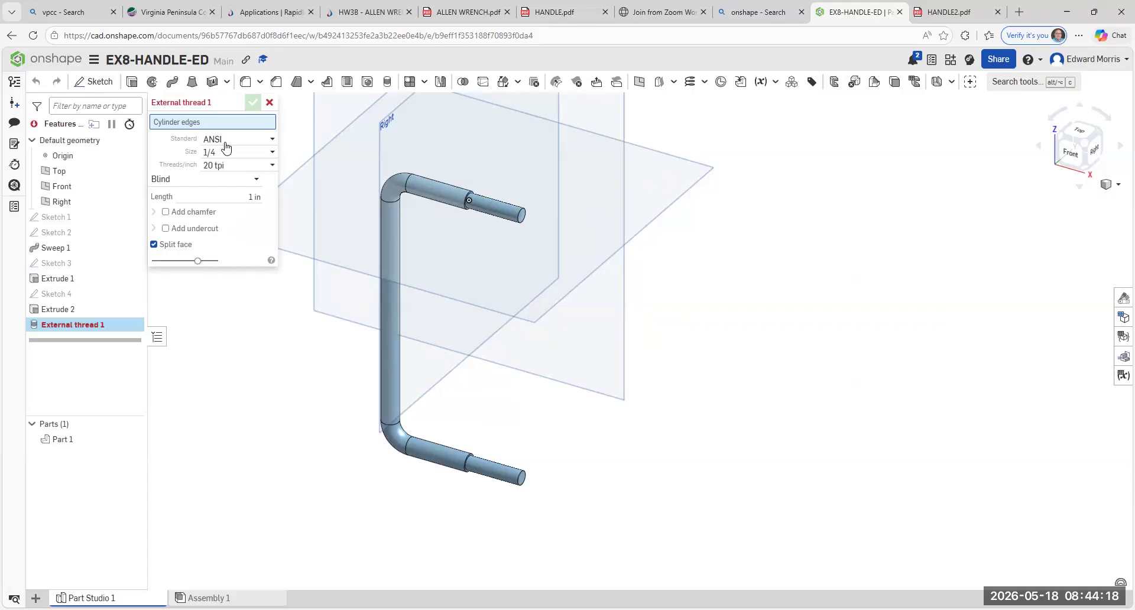
click(273, 152)
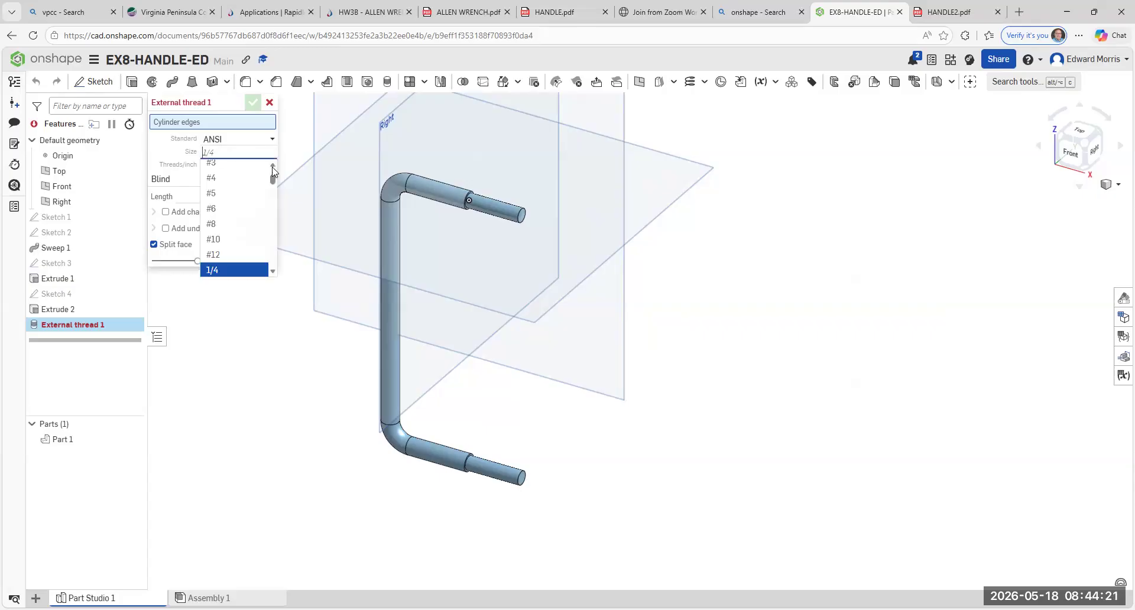
click(244, 270)
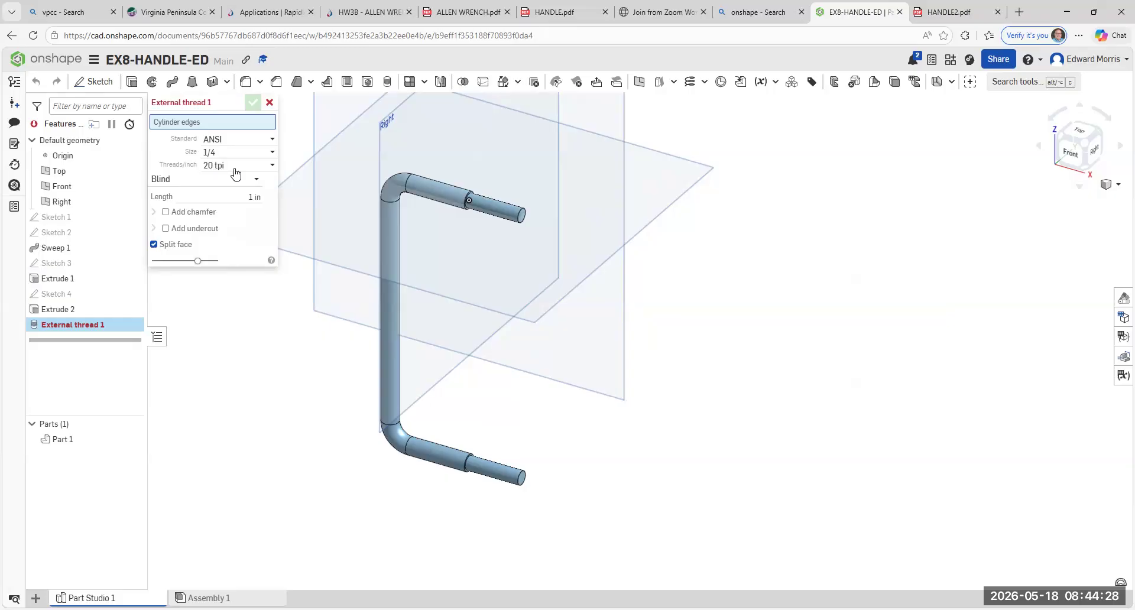
click(272, 165)
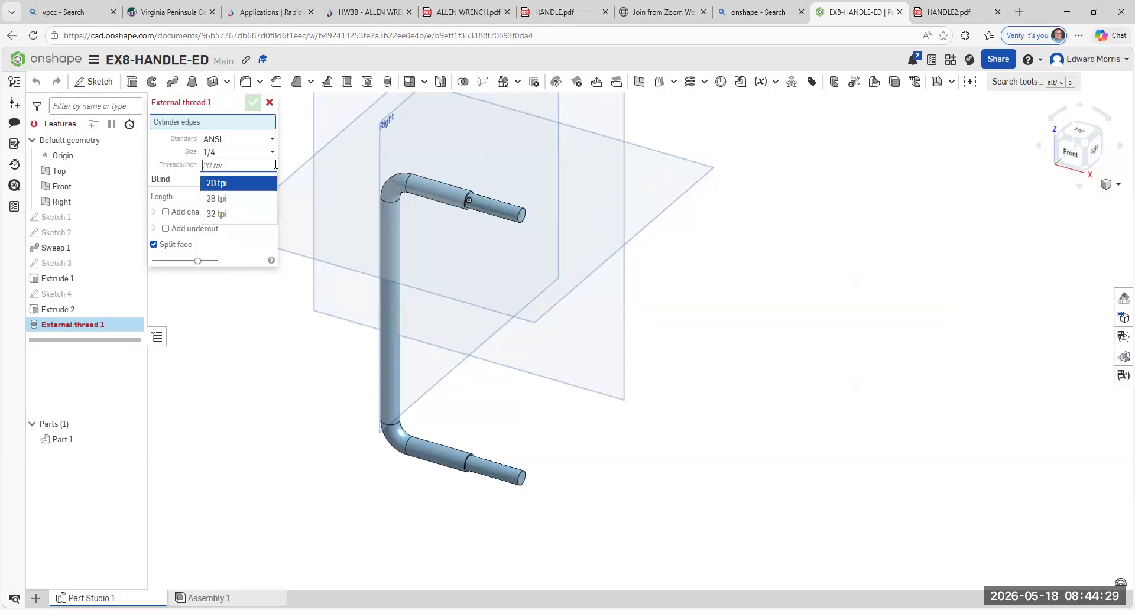
click(234, 184)
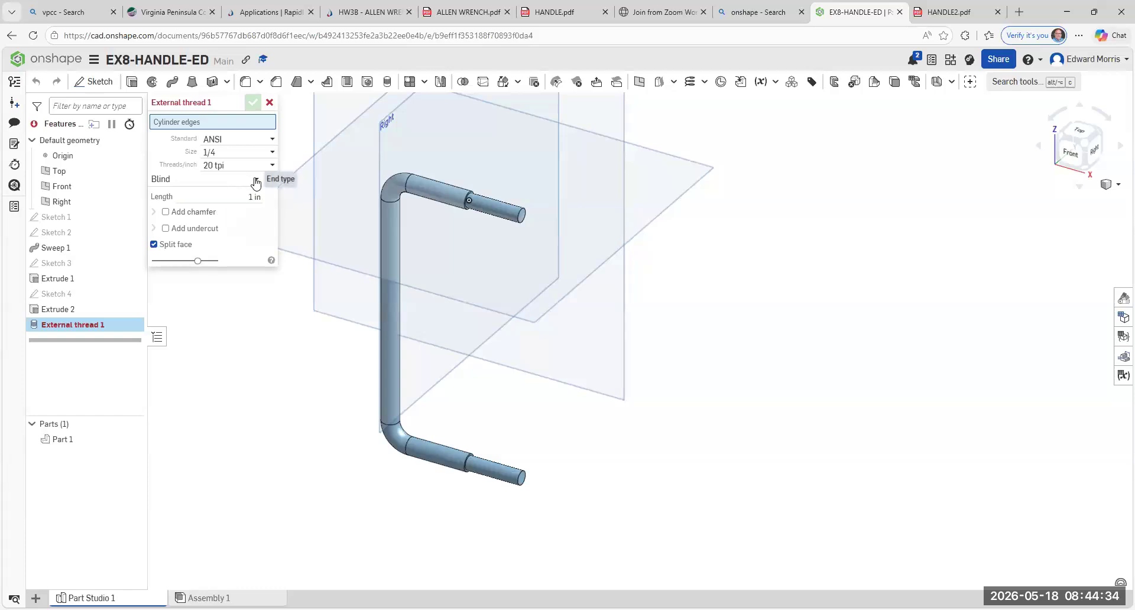
click(255, 178)
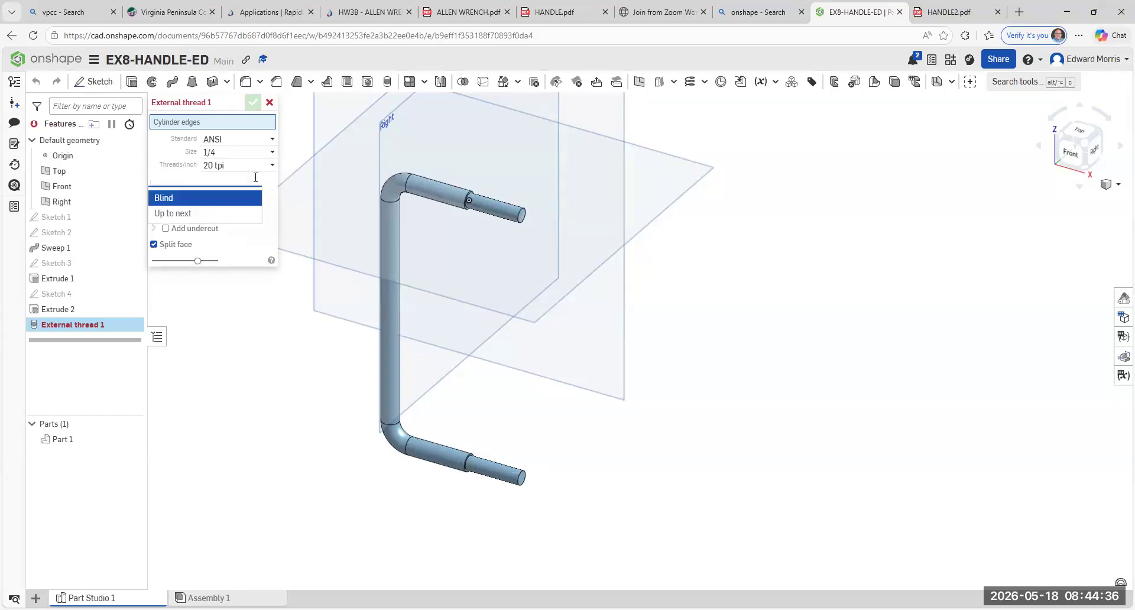
click(241, 310)
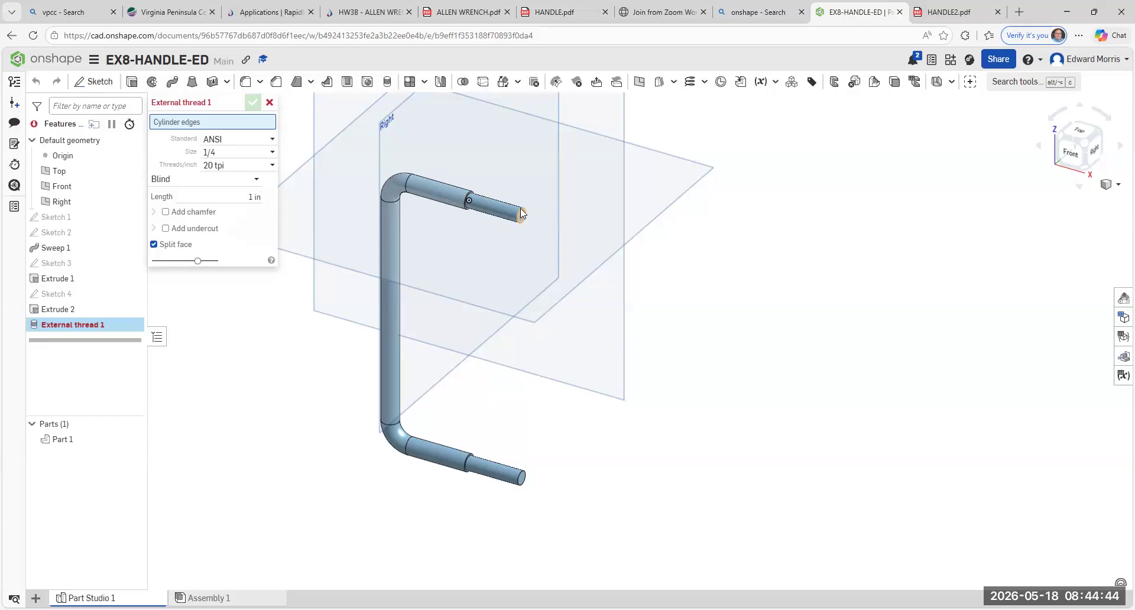
- Select the outer end edges of the upper and lower pins and create 1 in long external threads on both
scroll(522, 214, up, 5)
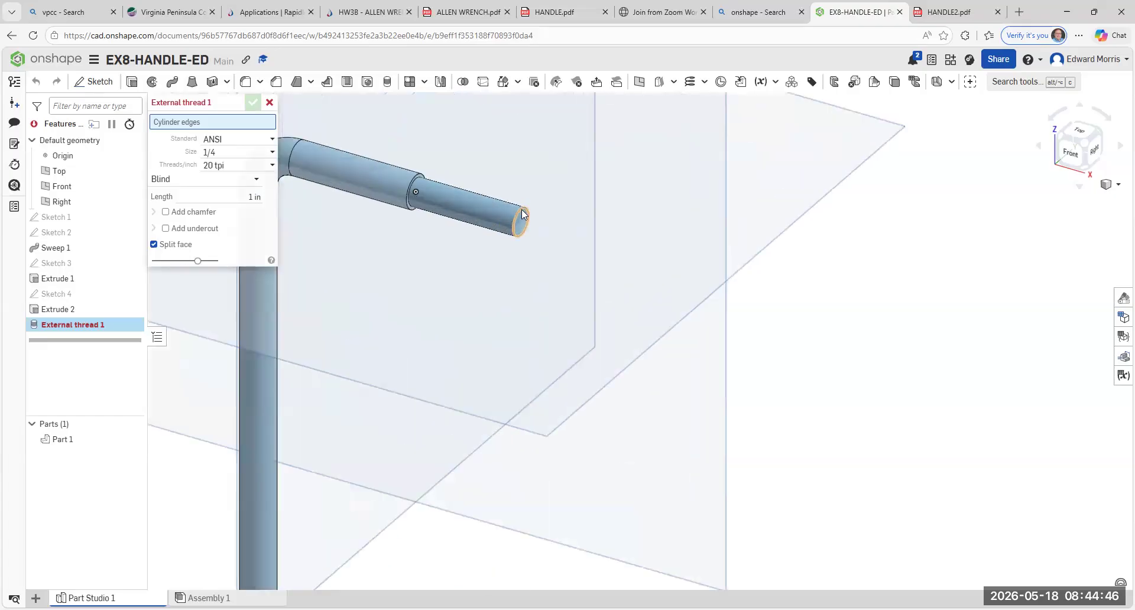
click(522, 214)
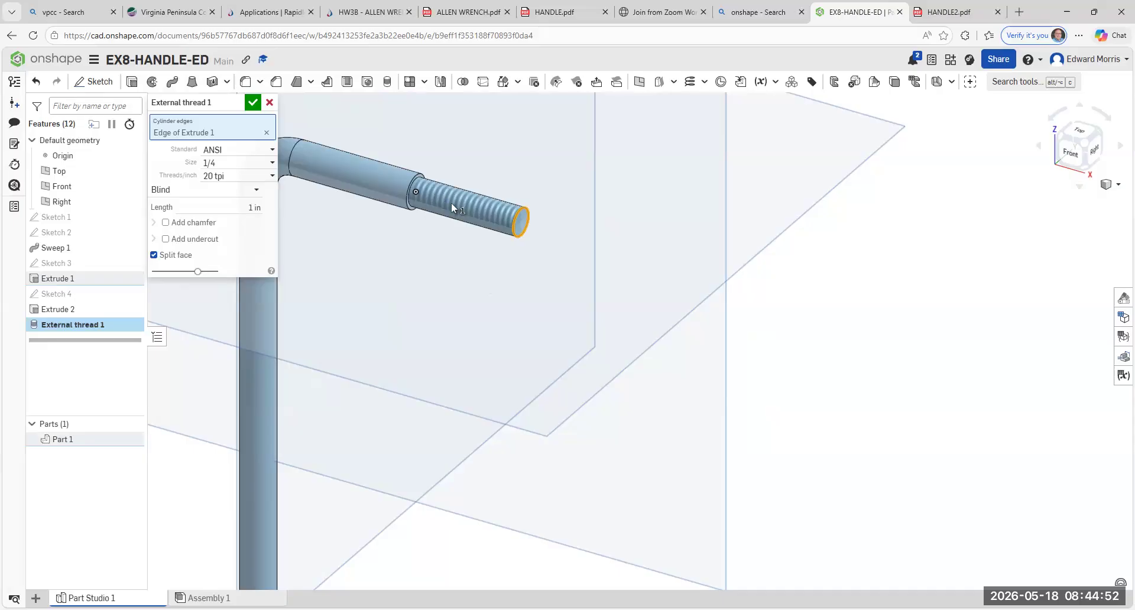
scroll(460, 242, down, 5)
click(486, 453)
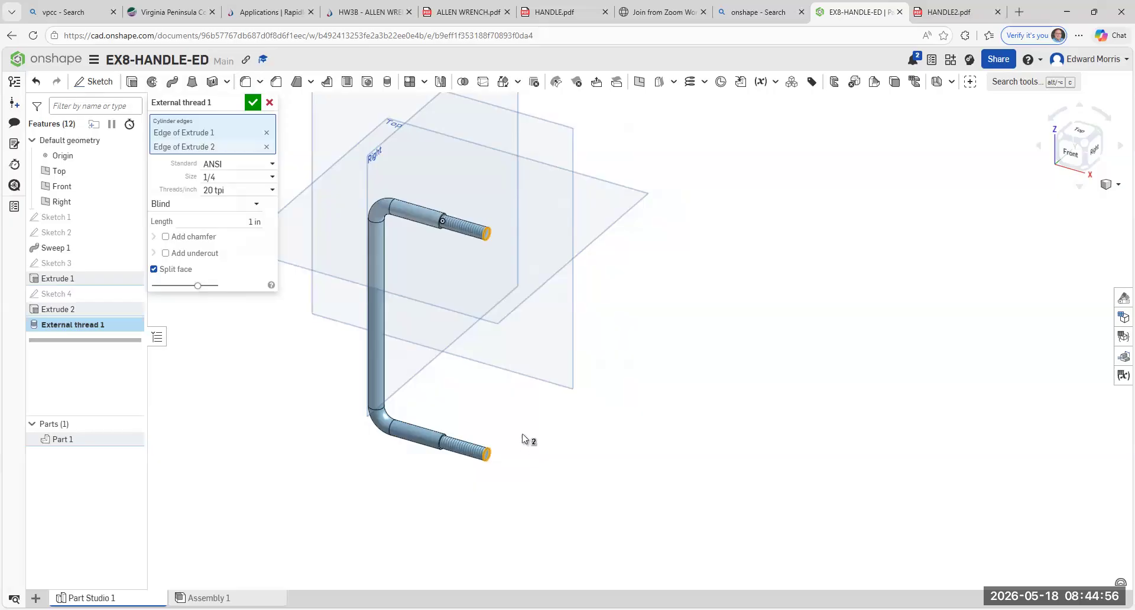
click(253, 102)
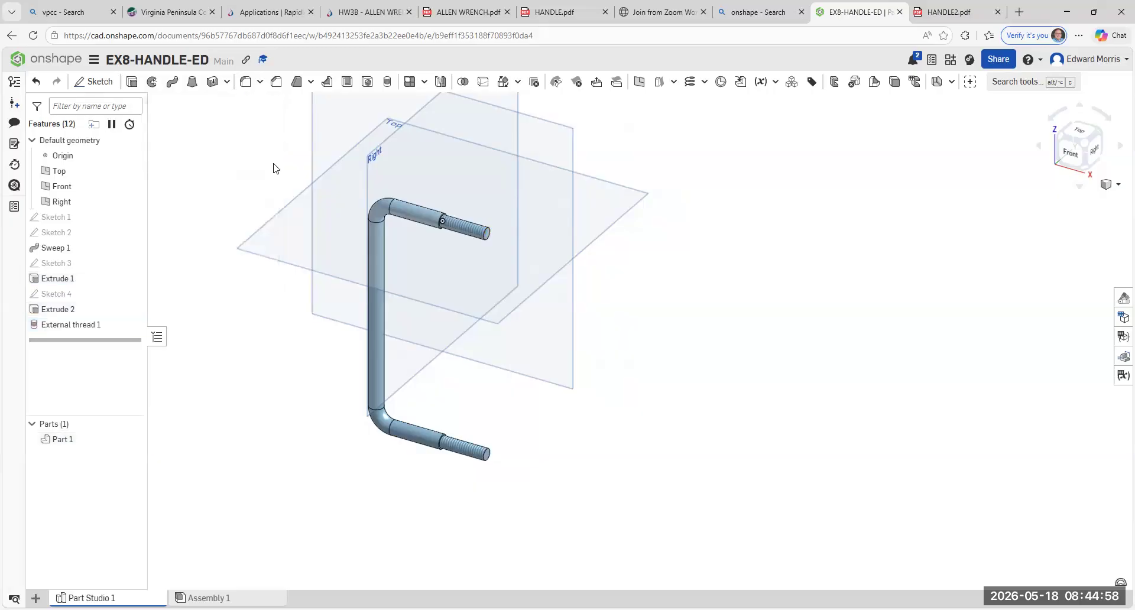
- Start a two-distance offset chamfer on the handle with distance 1 and distance 2 both set to 0.03 in
scroll(436, 379, up, 3)
scroll(487, 410, down, 3)
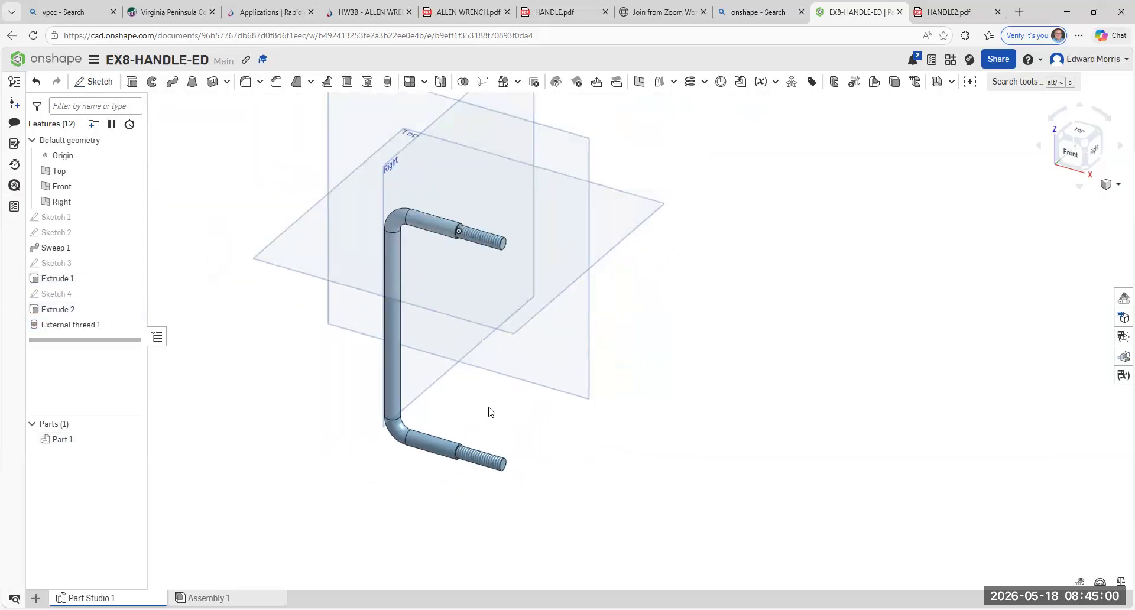
middle_drag(496, 391, 550, 402)
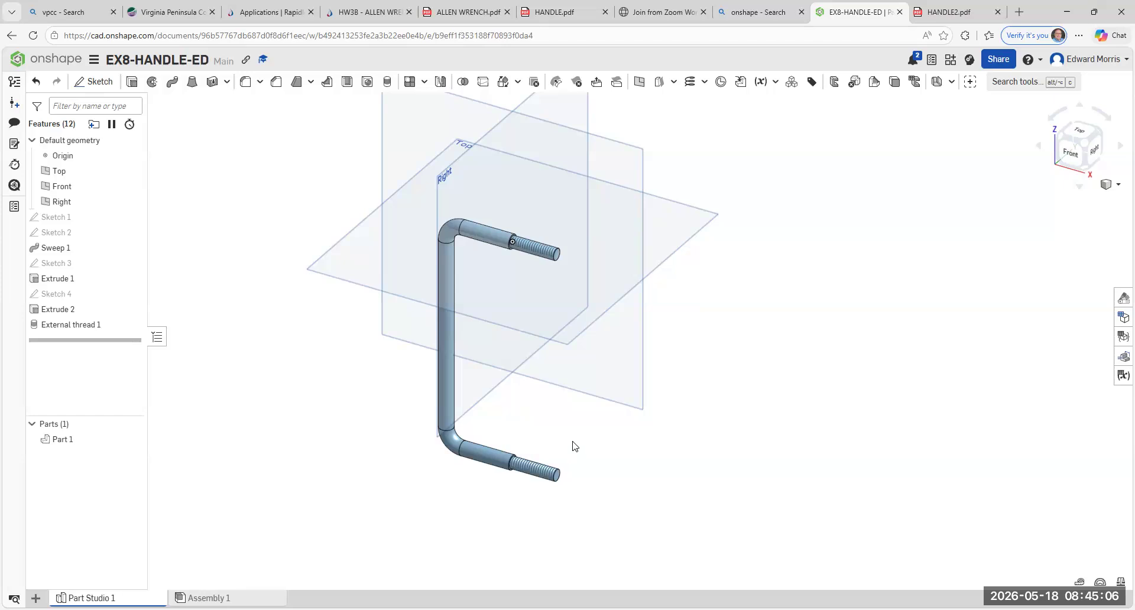
scroll(591, 461, up, 3)
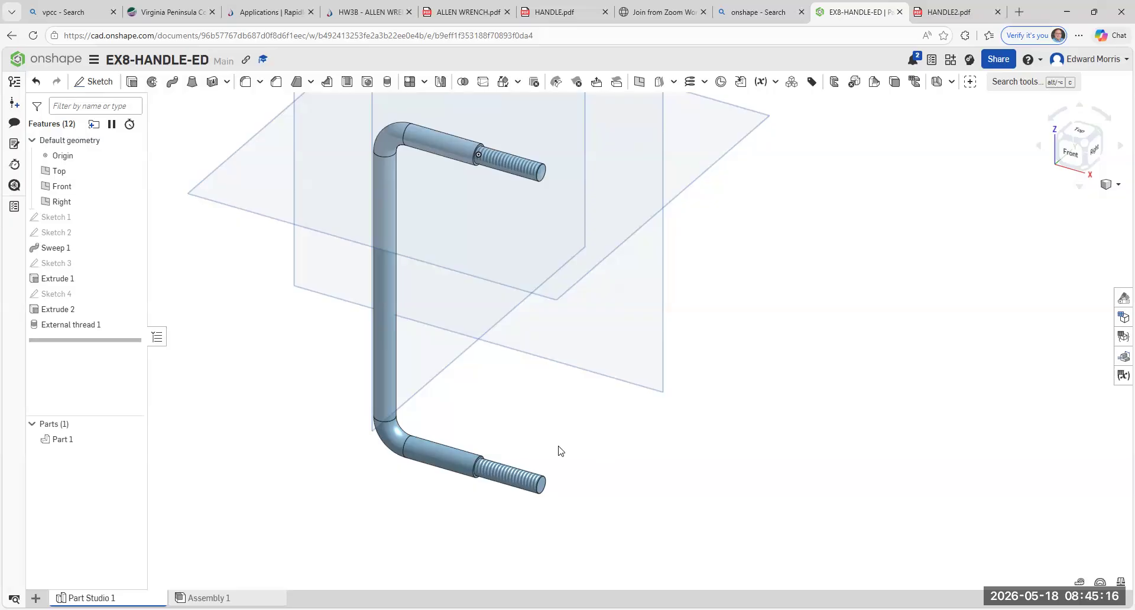
middle_drag(552, 449, 414, 463)
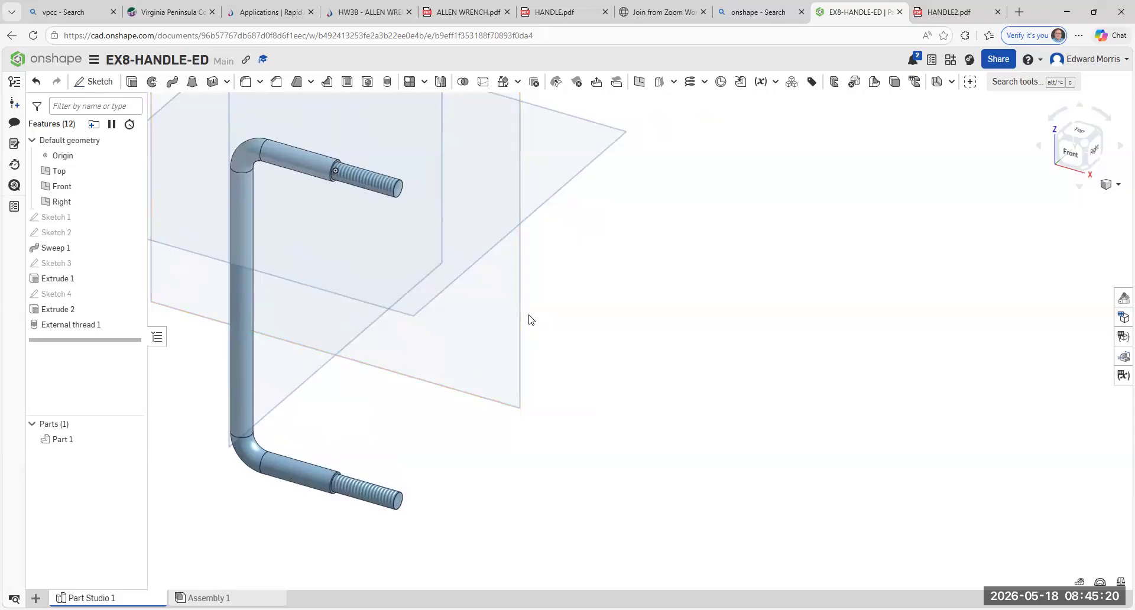
click(276, 83)
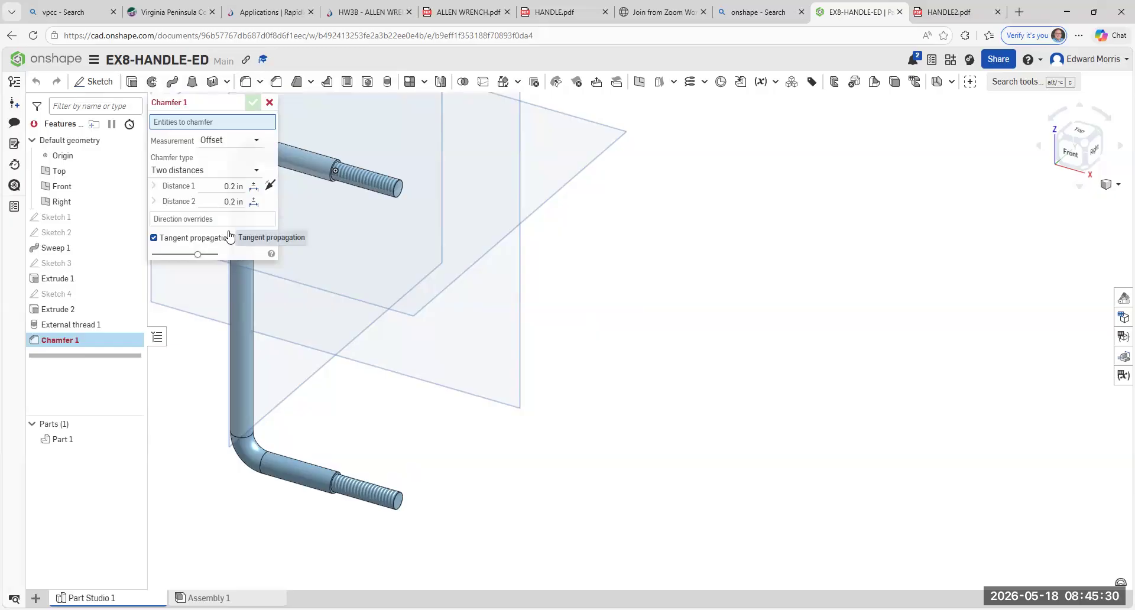
click(231, 185)
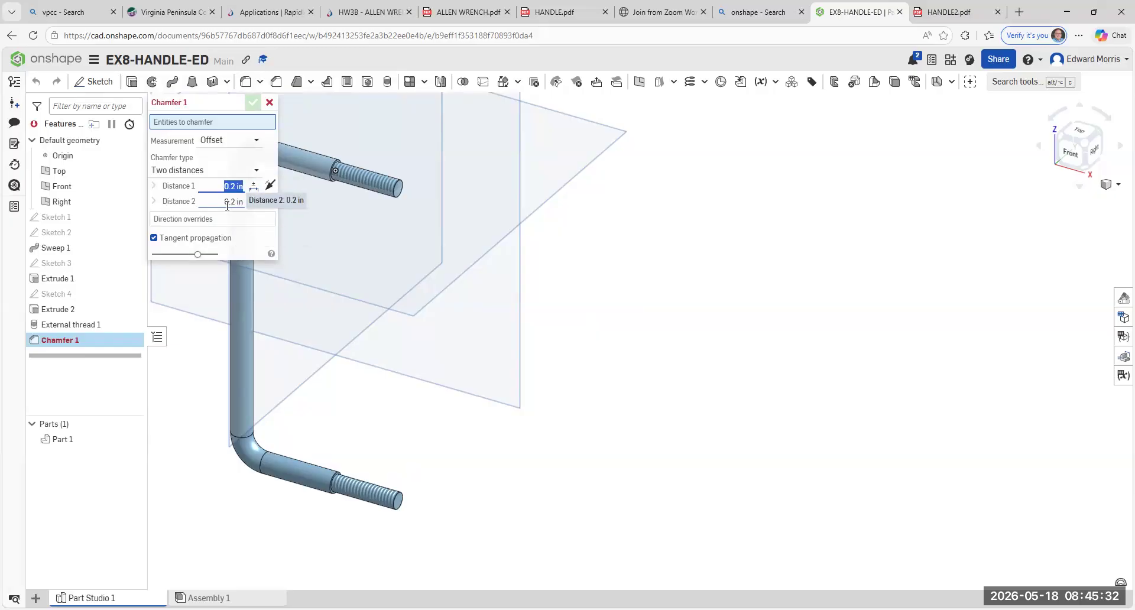
key(BackSpace)
text(.03)
click(219, 204)
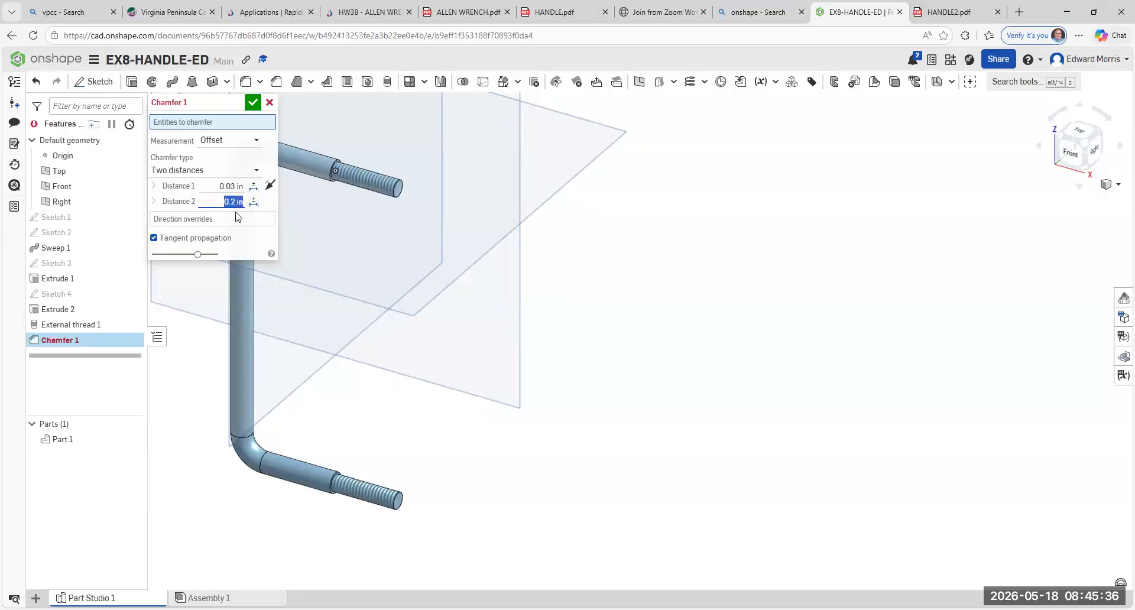
key(BackSpace)
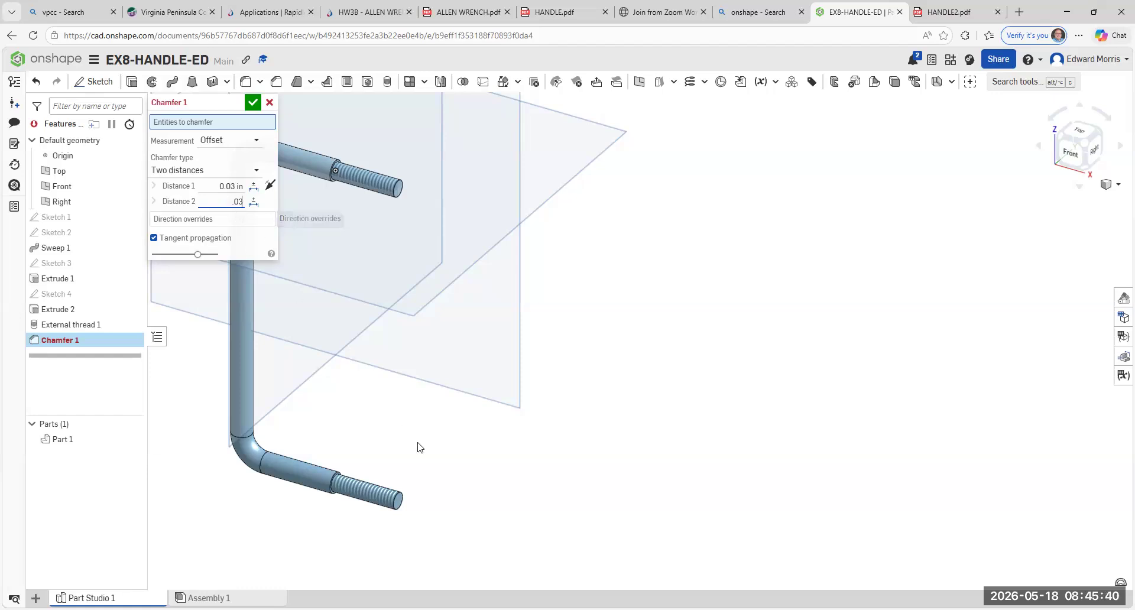
click(460, 478)
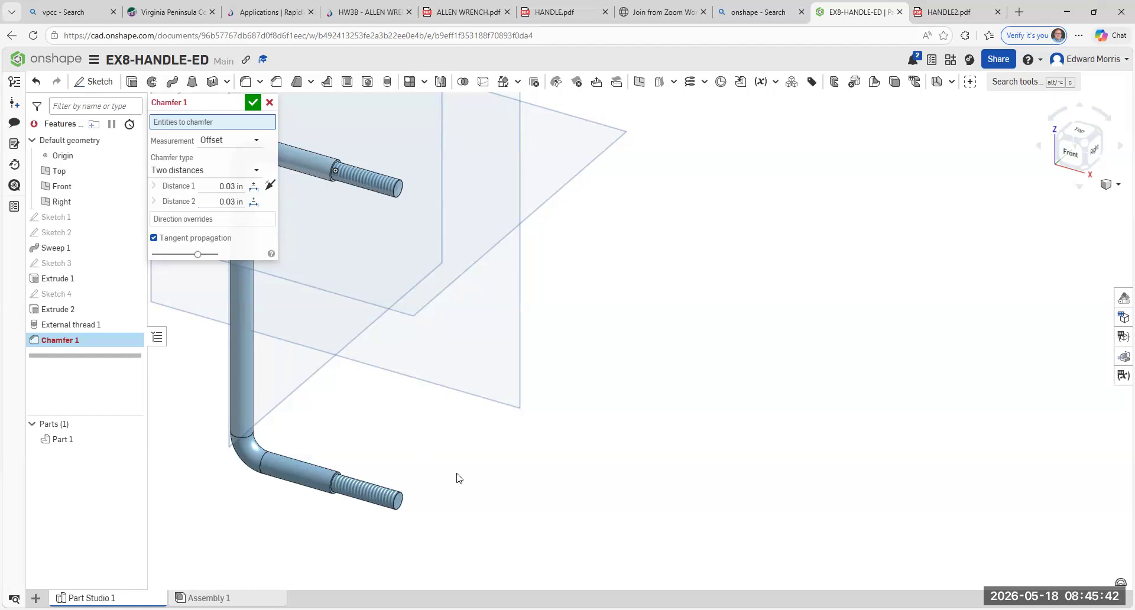
- Apply the 0.03 in chamfer to the outer end edges of the lower and upper threaded pins
scroll(457, 478, up, 1)
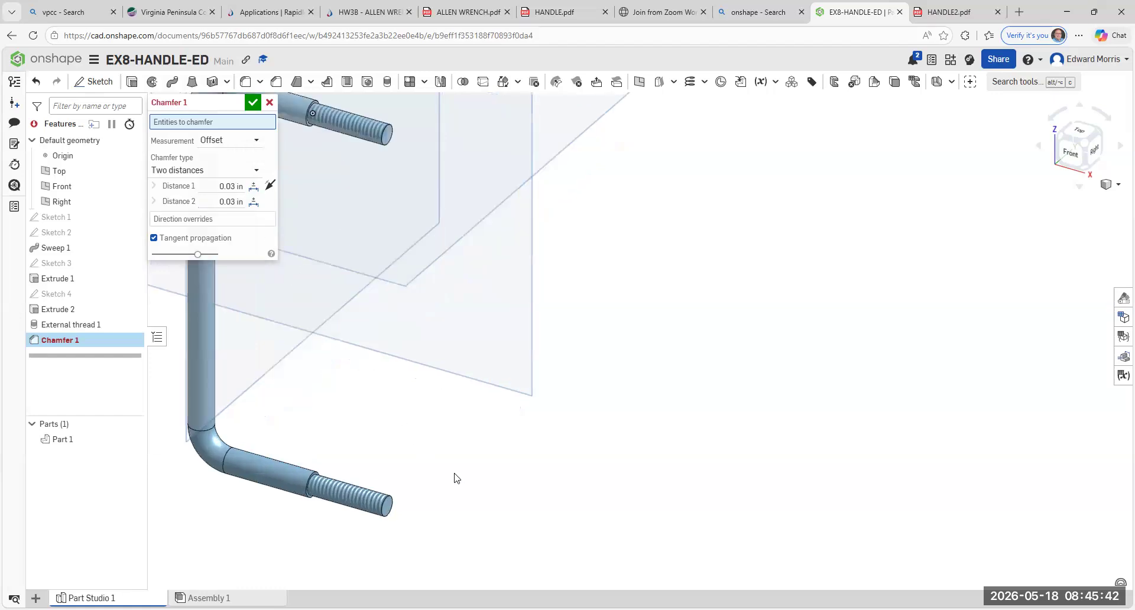
click(392, 498)
scroll(526, 416, down, 2)
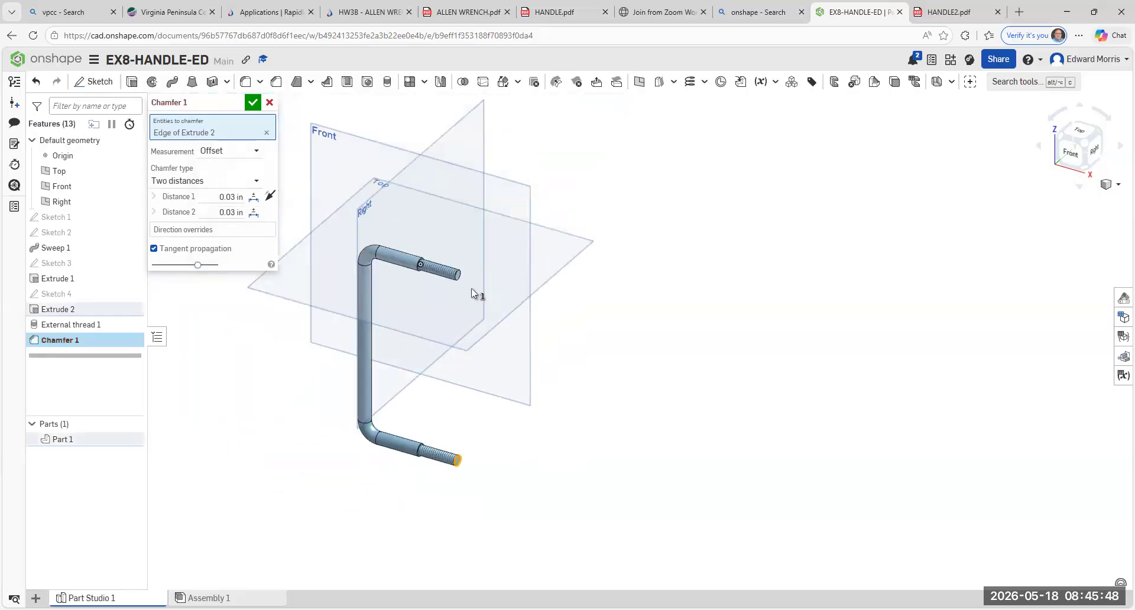
scroll(467, 284, up, 3)
click(444, 291)
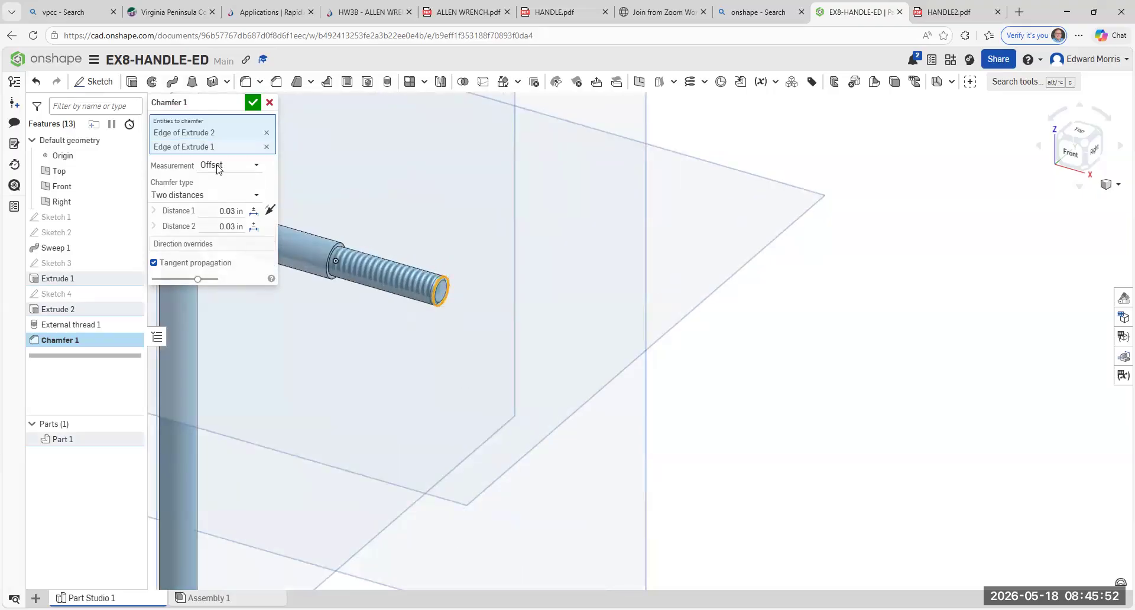
click(253, 104)
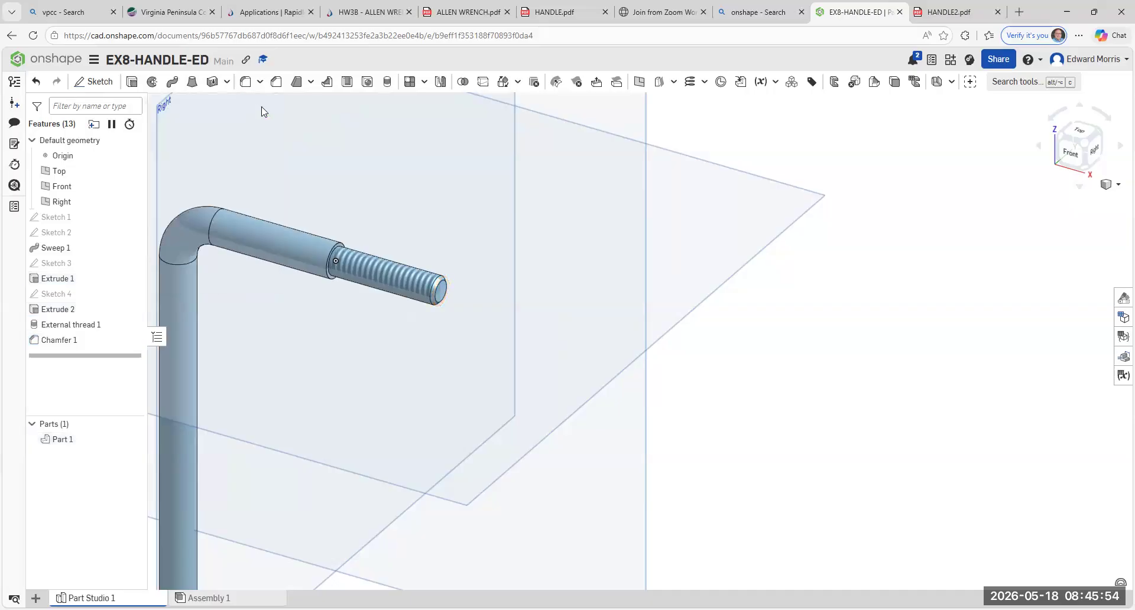
- Hide the Top, Front and Right default planes
scroll(385, 300, up, 3)
scroll(496, 325, down, 10)
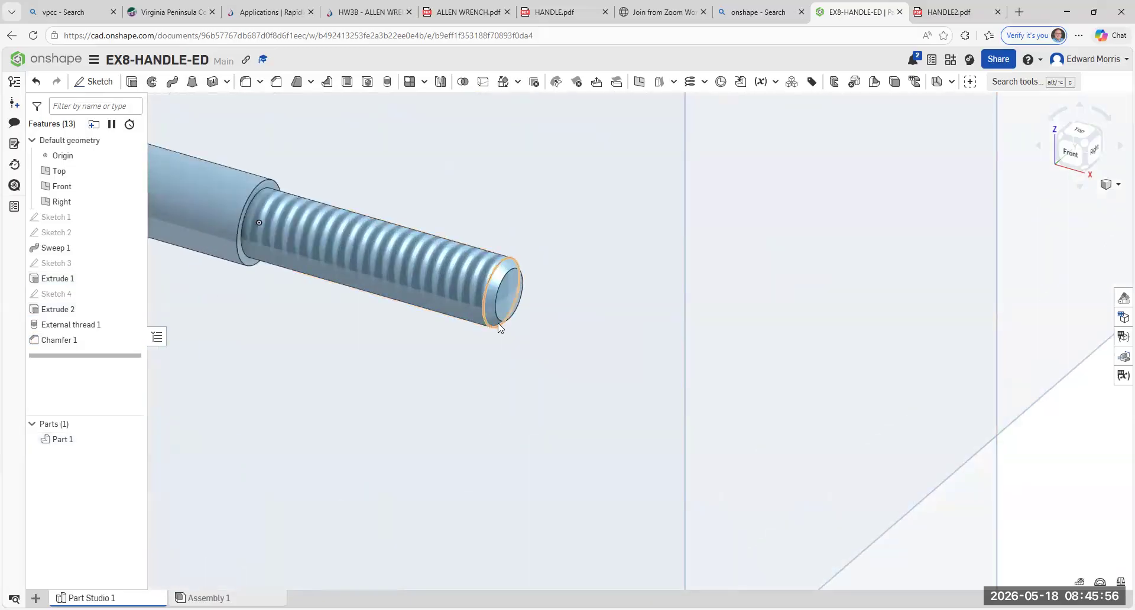
scroll(507, 491, up, 1)
middle_drag(490, 499, 468, 373)
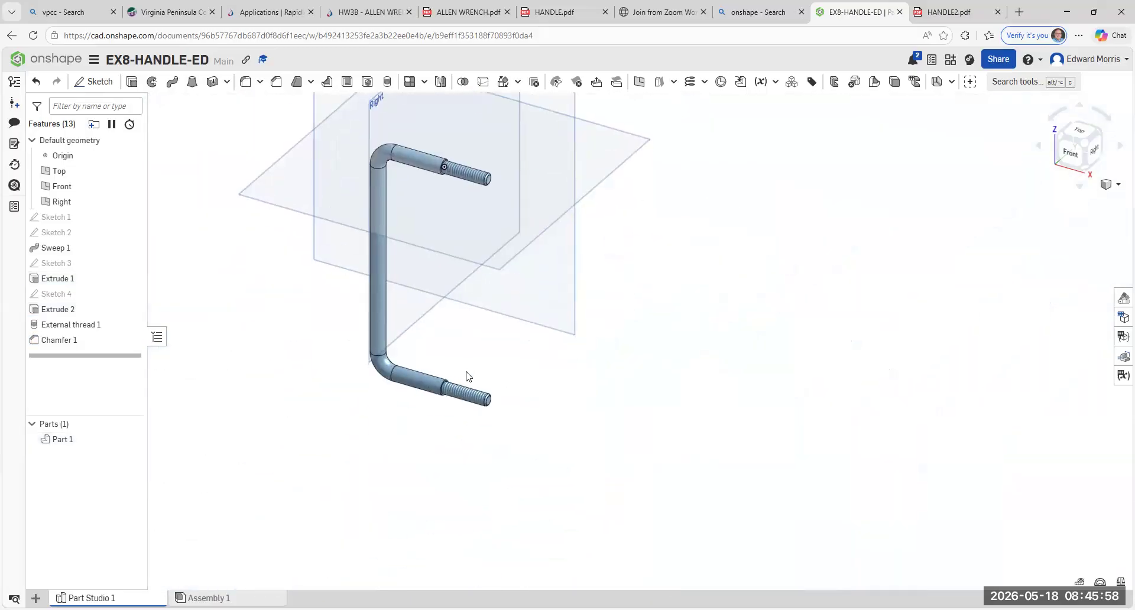
scroll(469, 373, up, 3)
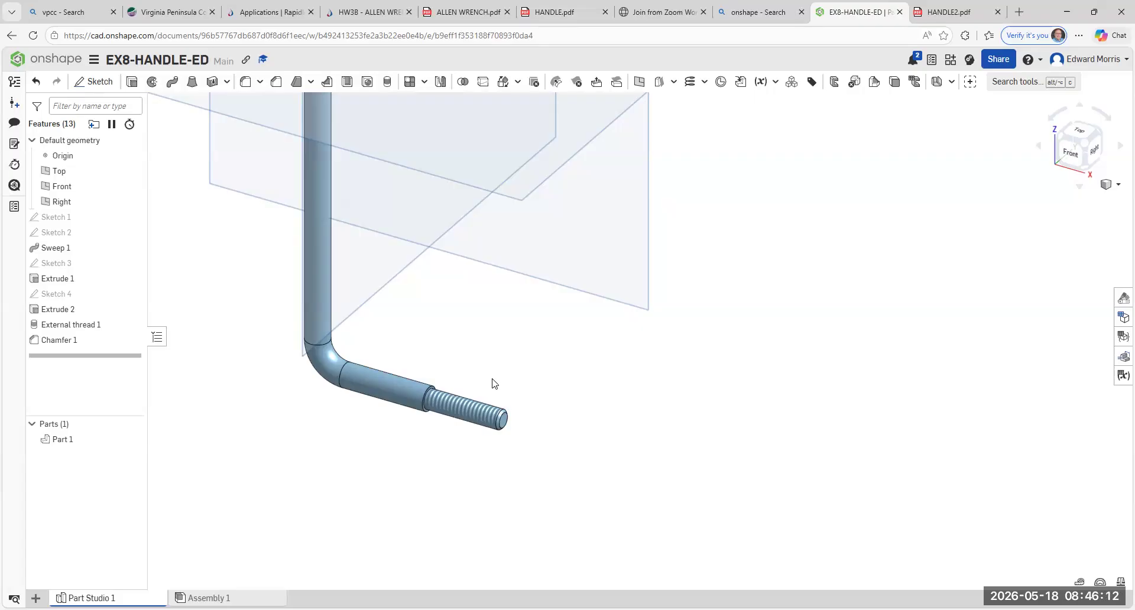
key(f)
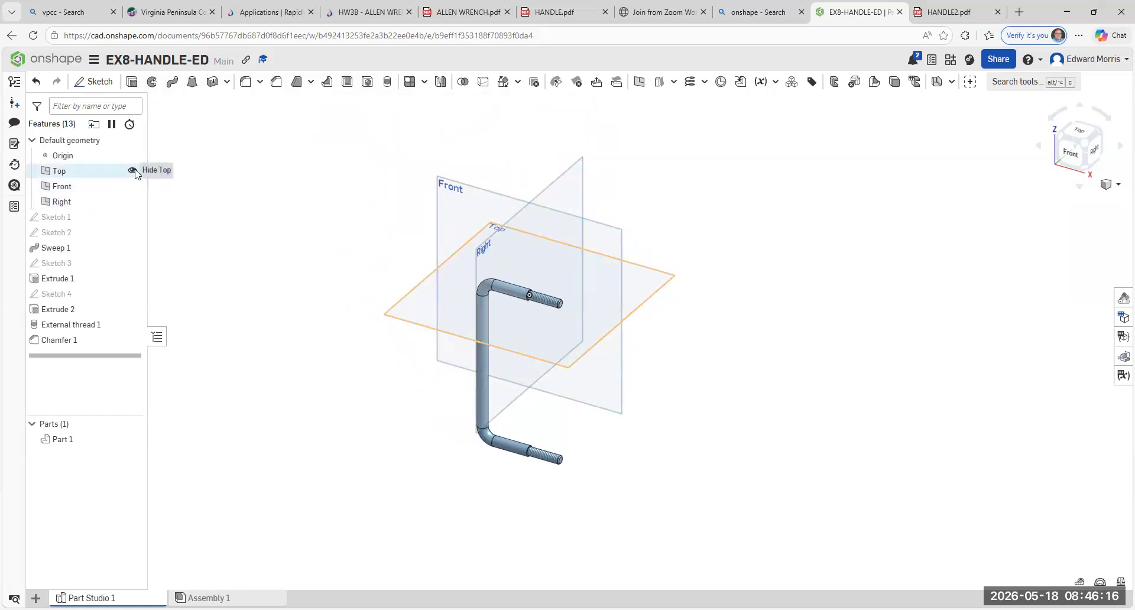
click(133, 171)
click(133, 186)
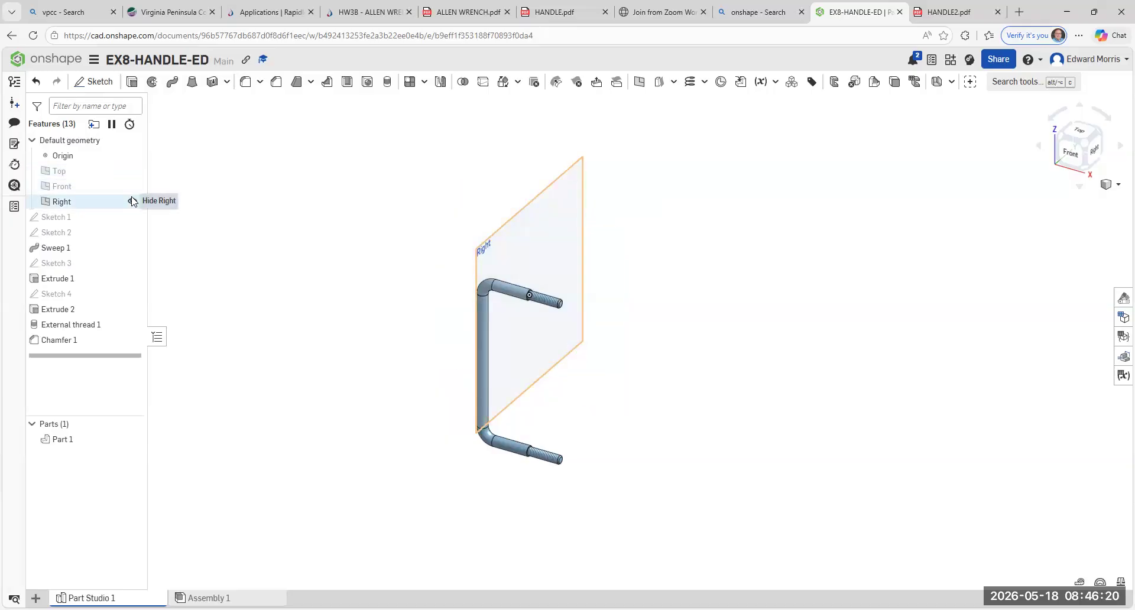
click(132, 202)
- Change the appearance color of the whole handle part to yellow FFC10E
middle_drag(299, 327, 225, 274)
scroll(248, 230, down, 2)
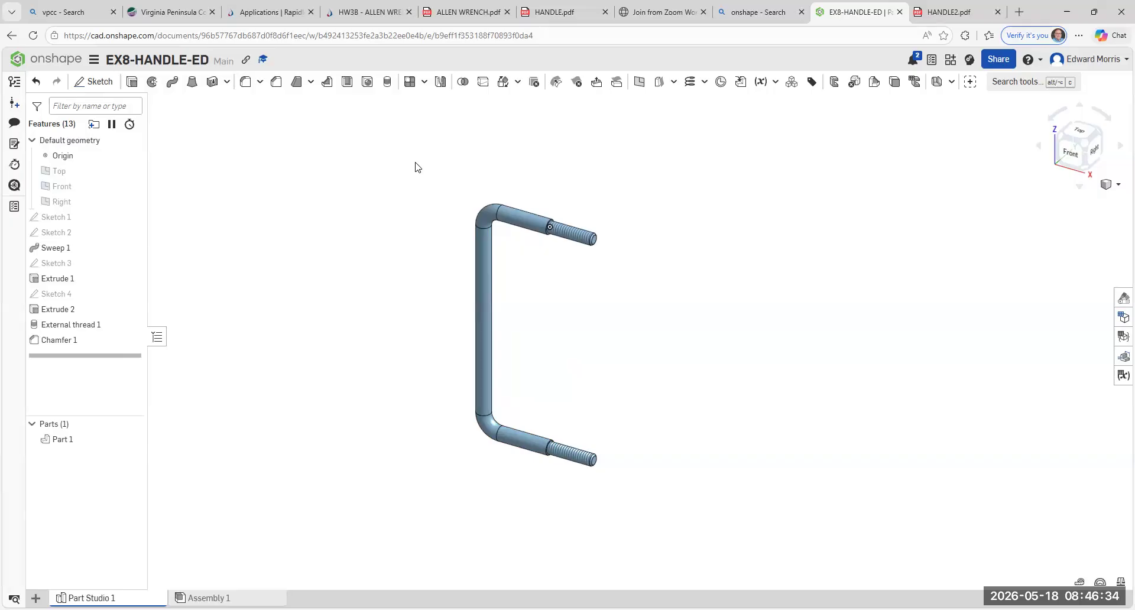
drag(412, 162, 698, 519)
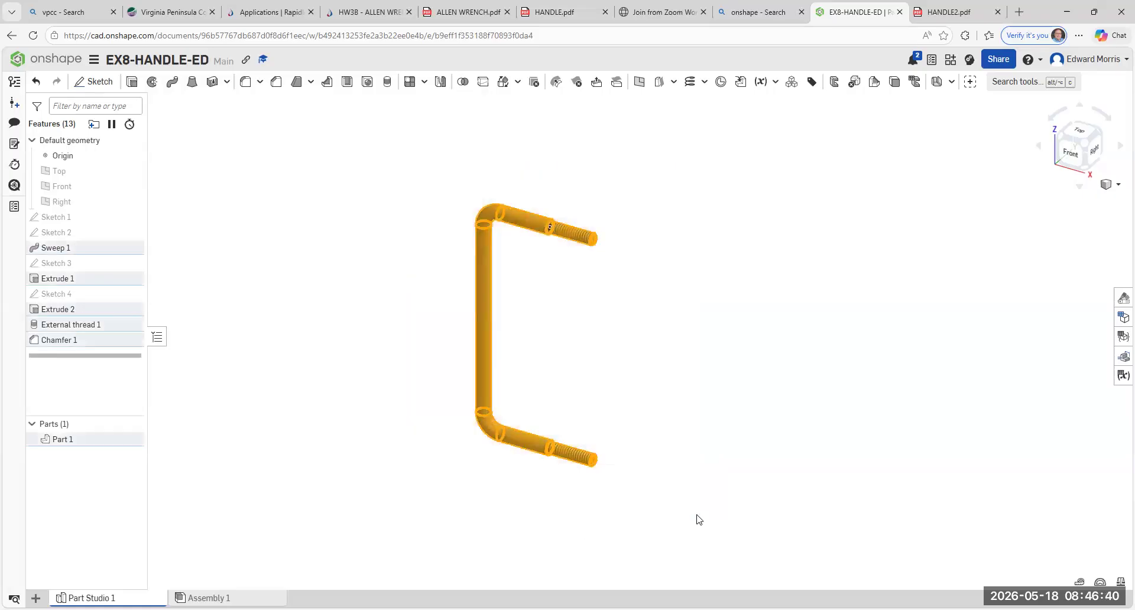
right_click(484, 342)
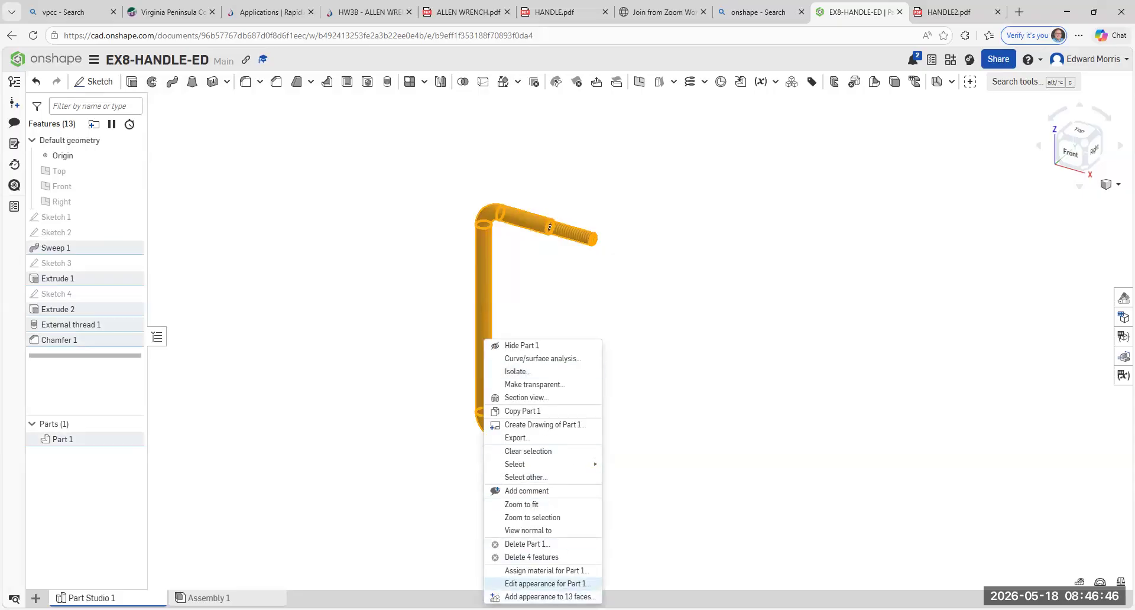
click(559, 583)
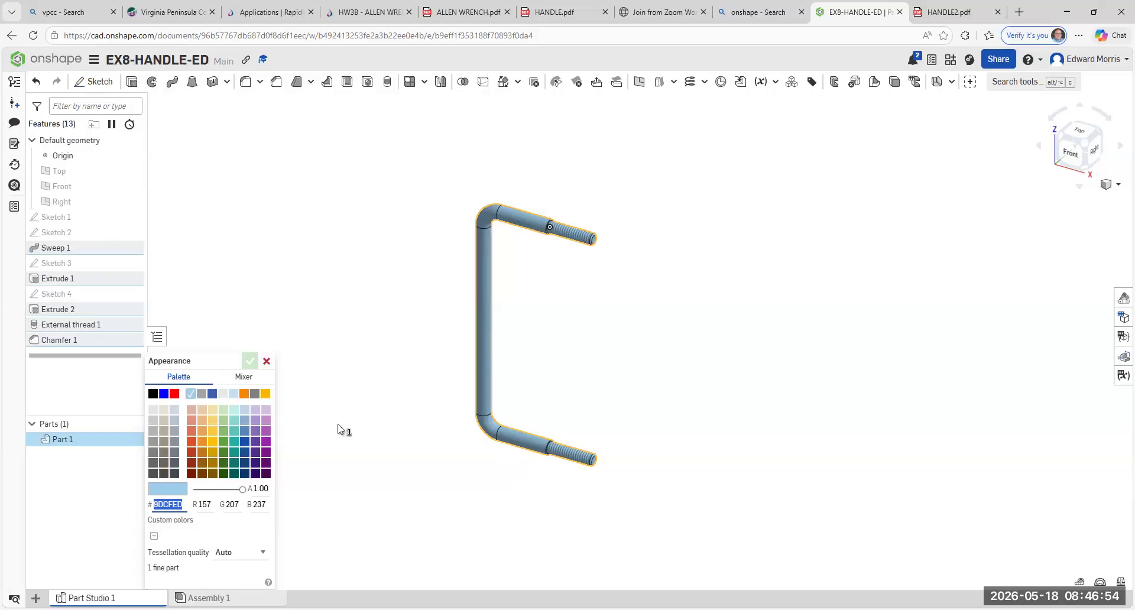
click(212, 441)
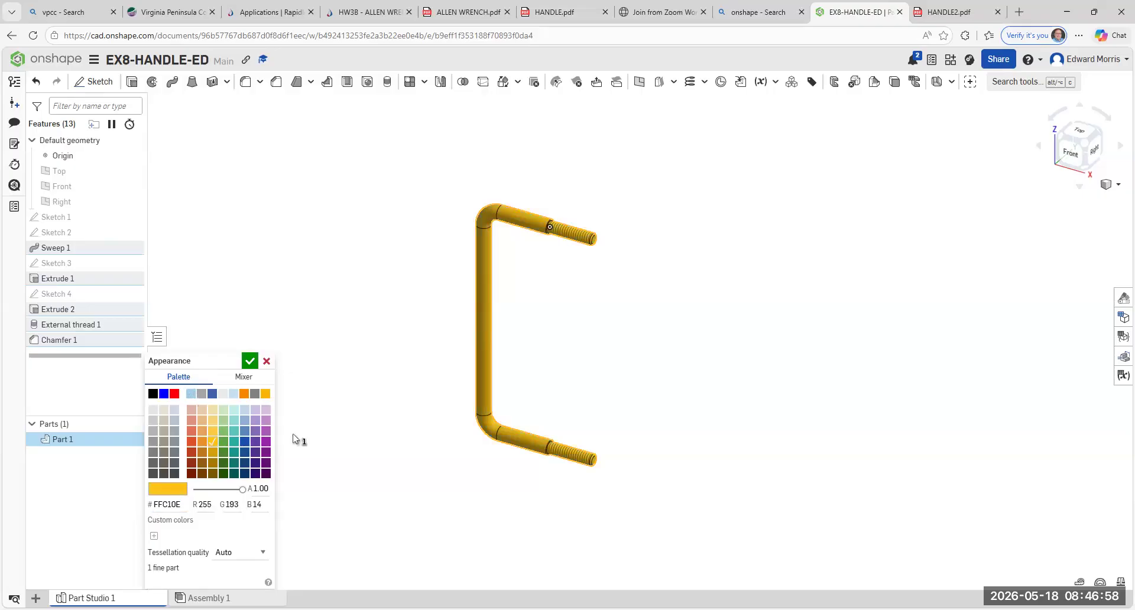
click(249, 367)
- Examine the finished handle from the front and in an angled three-dimensional view
scroll(303, 385, up, 2)
scroll(302, 386, down, 4)
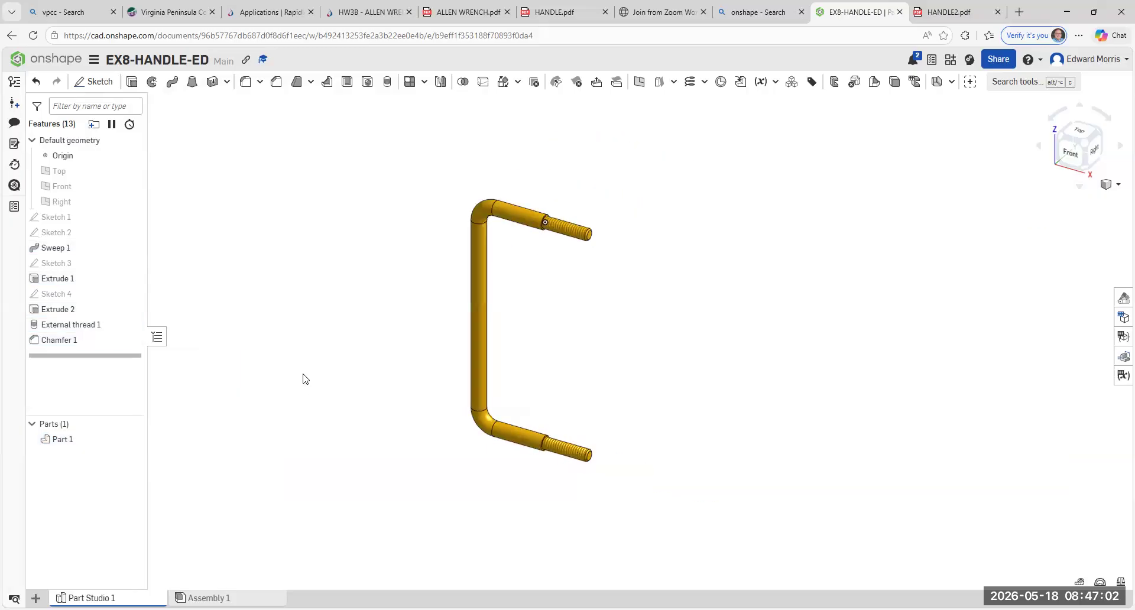
middle_drag(289, 335, 373, 329)
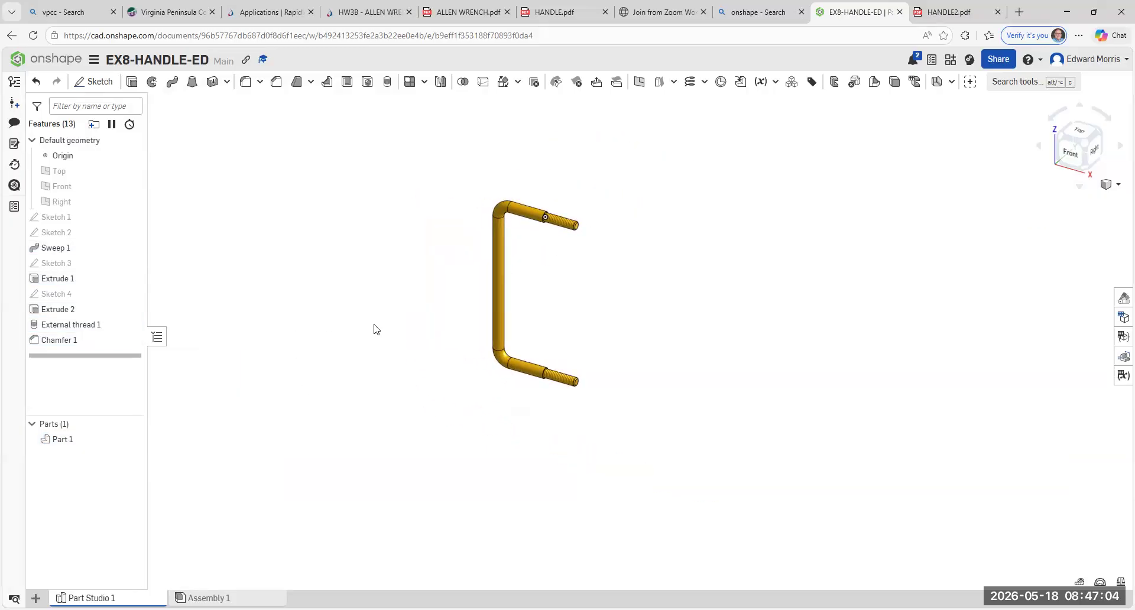
click(1069, 153)
middle_drag(902, 320, 717, 304)
key(f)
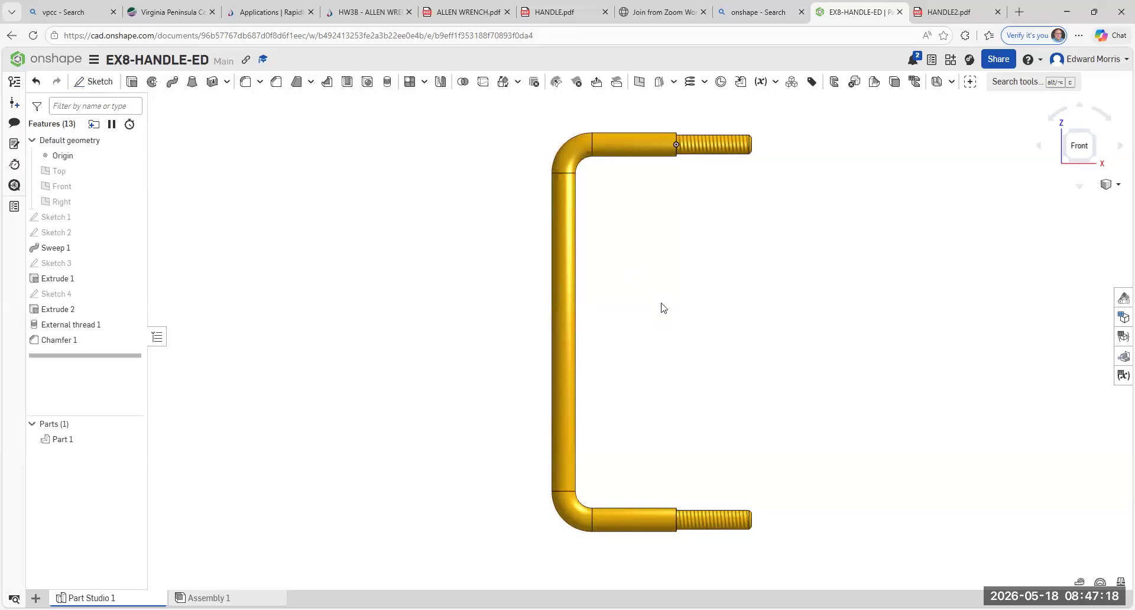
scroll(668, 307, down, 3)
middle_drag(671, 311, 496, 280)
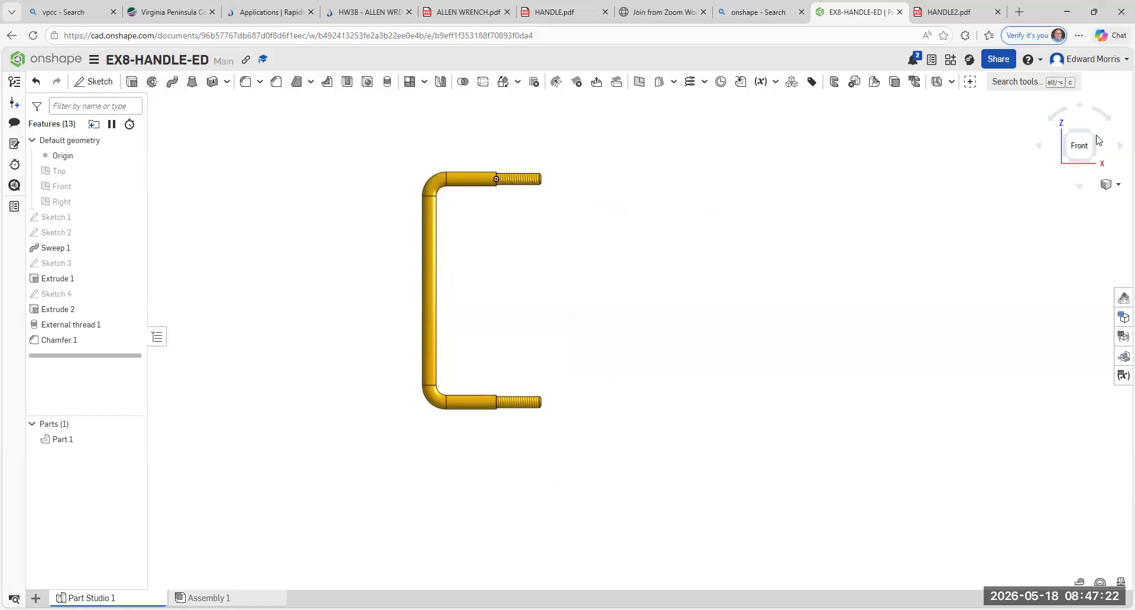
right_drag(827, 275, 796, 311)
scroll(796, 311, up, 3)
middle_drag(796, 311, 564, 261)
scroll(622, 288, down, 2)
scroll(585, 269, down, 1)
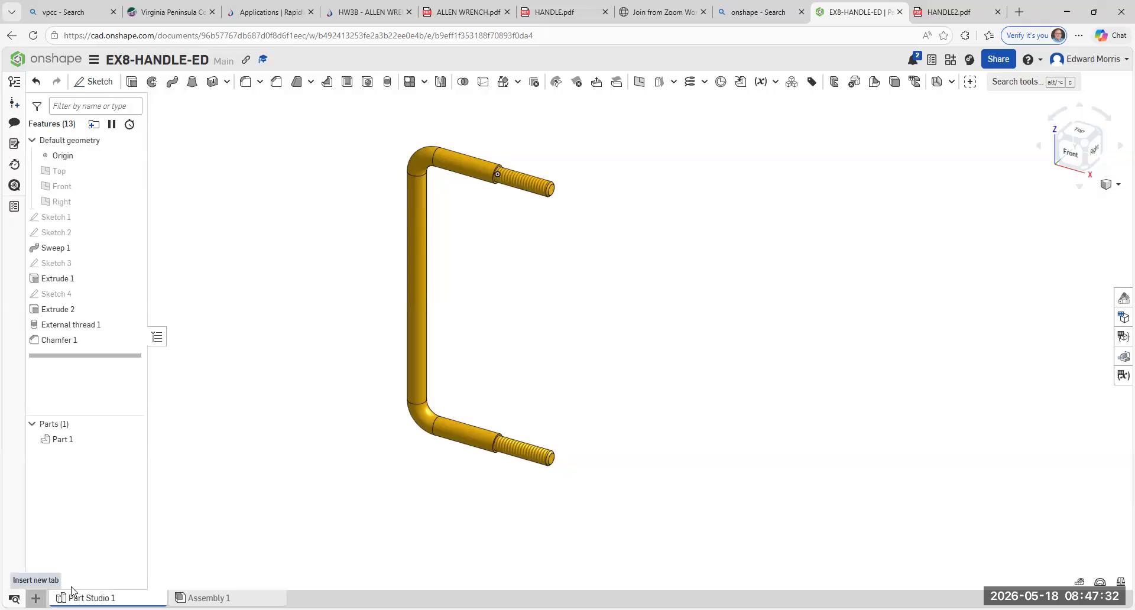
- Create a new drawing from the ANSI_B_INCH.dwt template with no views
click(35, 599)
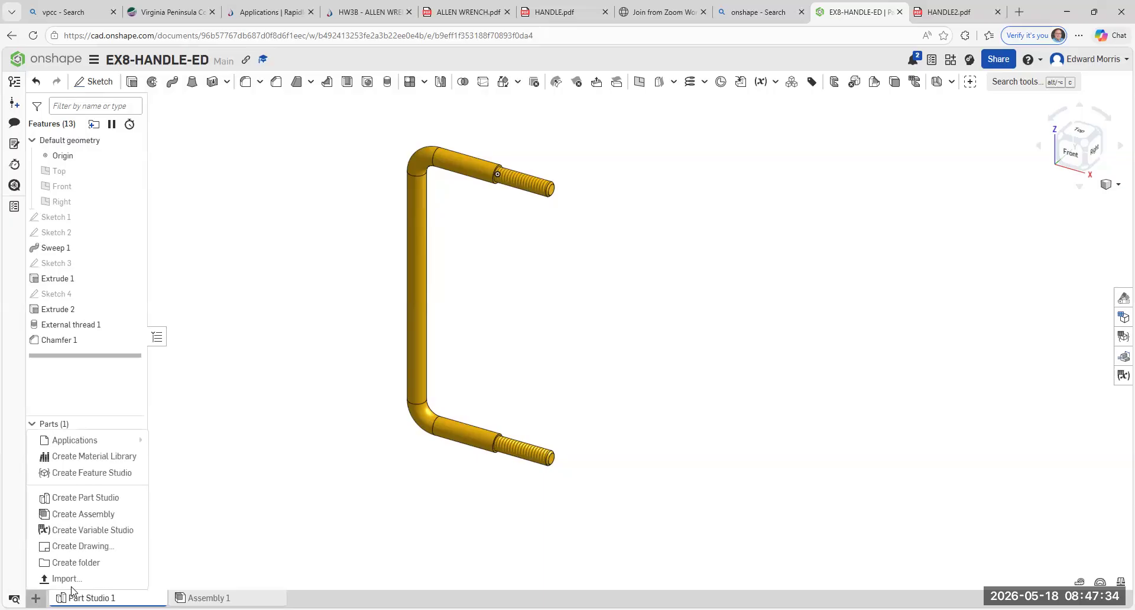
click(106, 551)
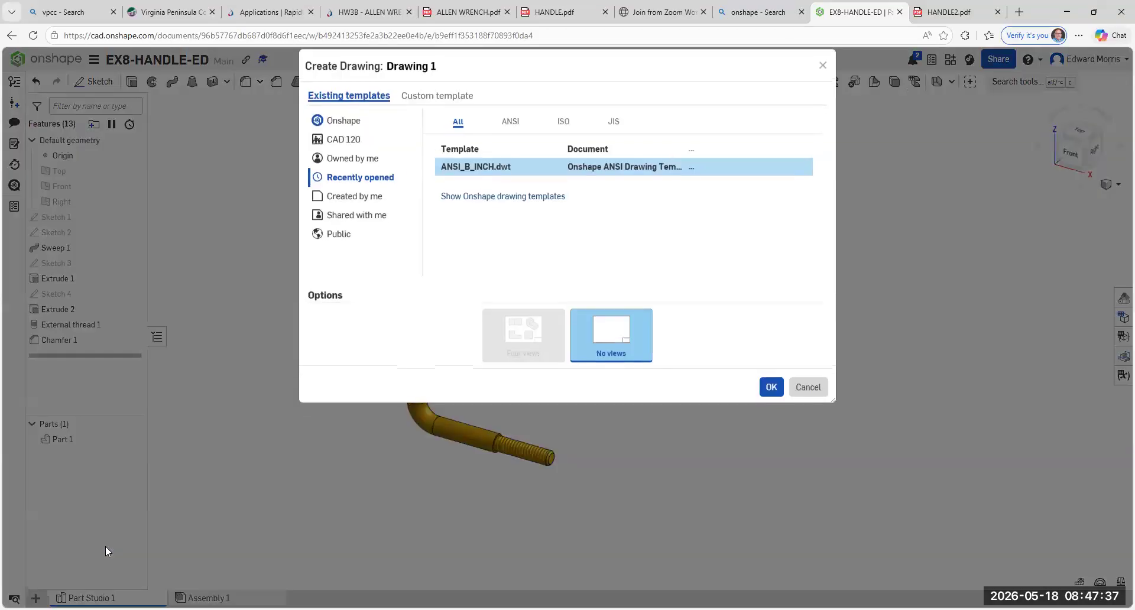
click(772, 392)
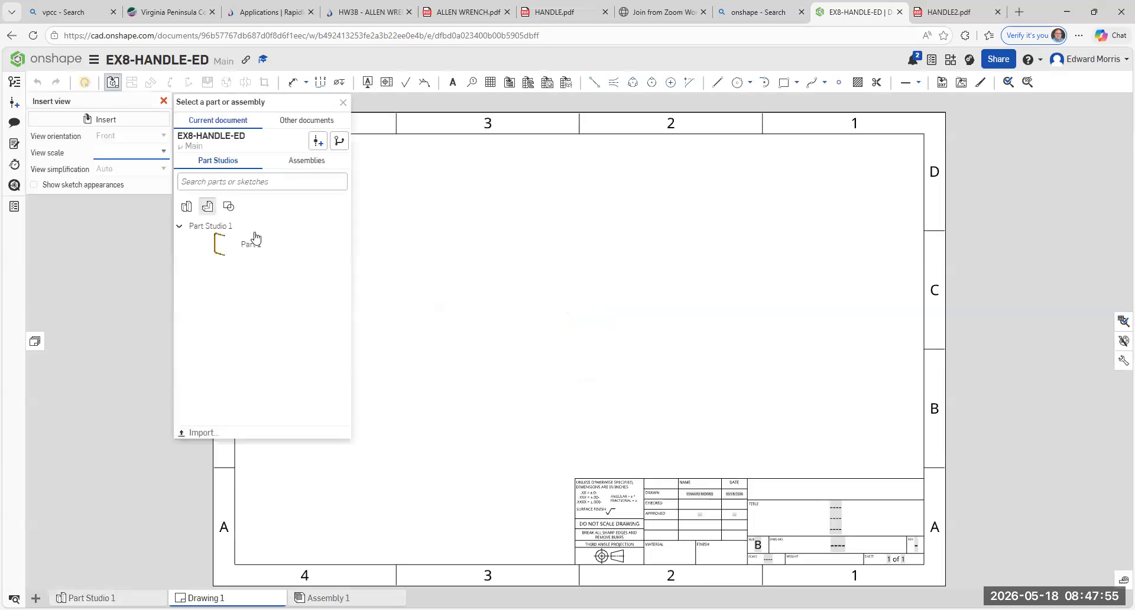
- Insert a 1:1 front view of the handle part on the sheet and project a side view to its right
click(227, 244)
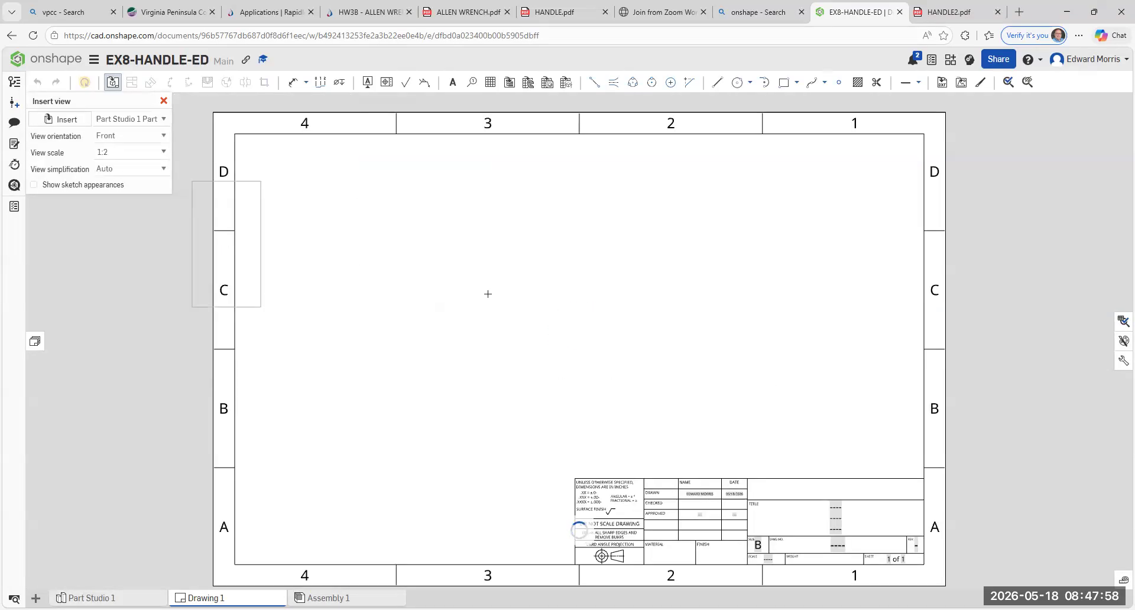
click(165, 155)
scroll(165, 177, up, 1)
key(Return)
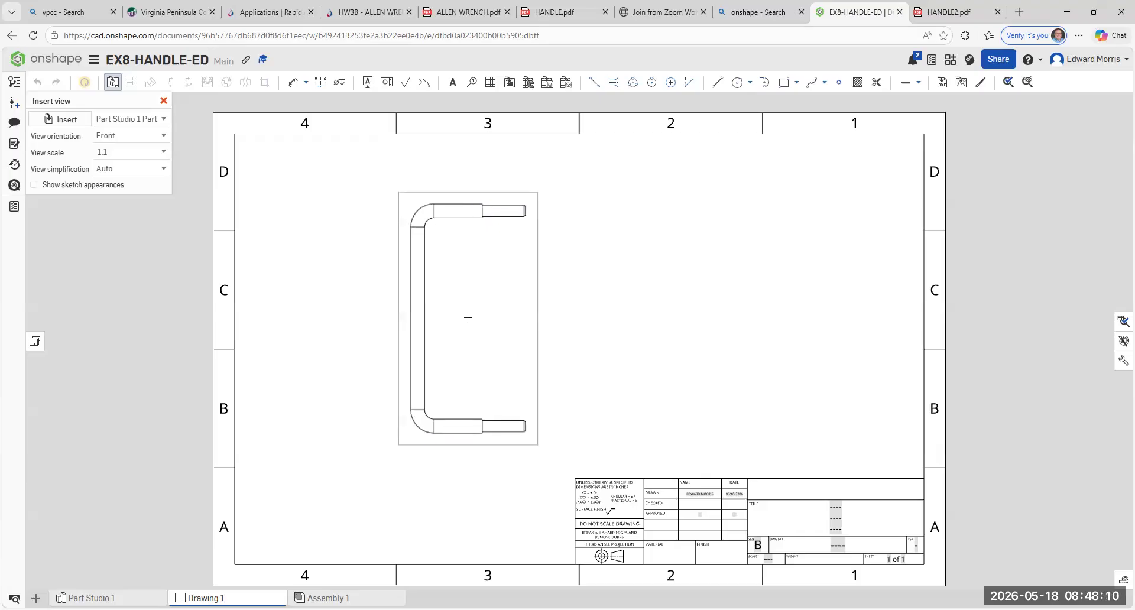
click(466, 308)
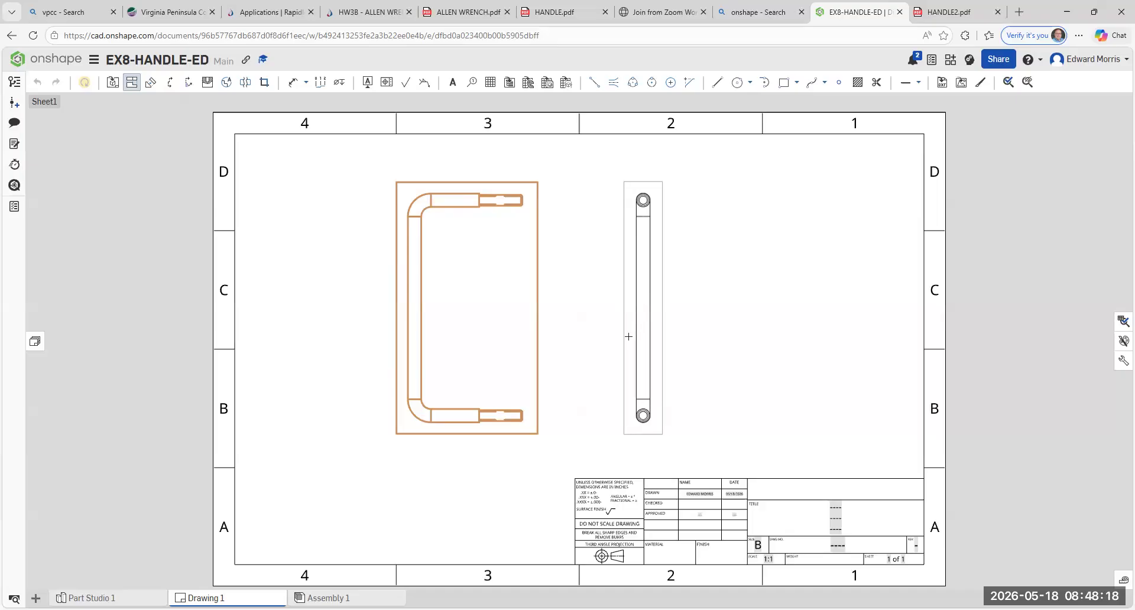
click(629, 337)
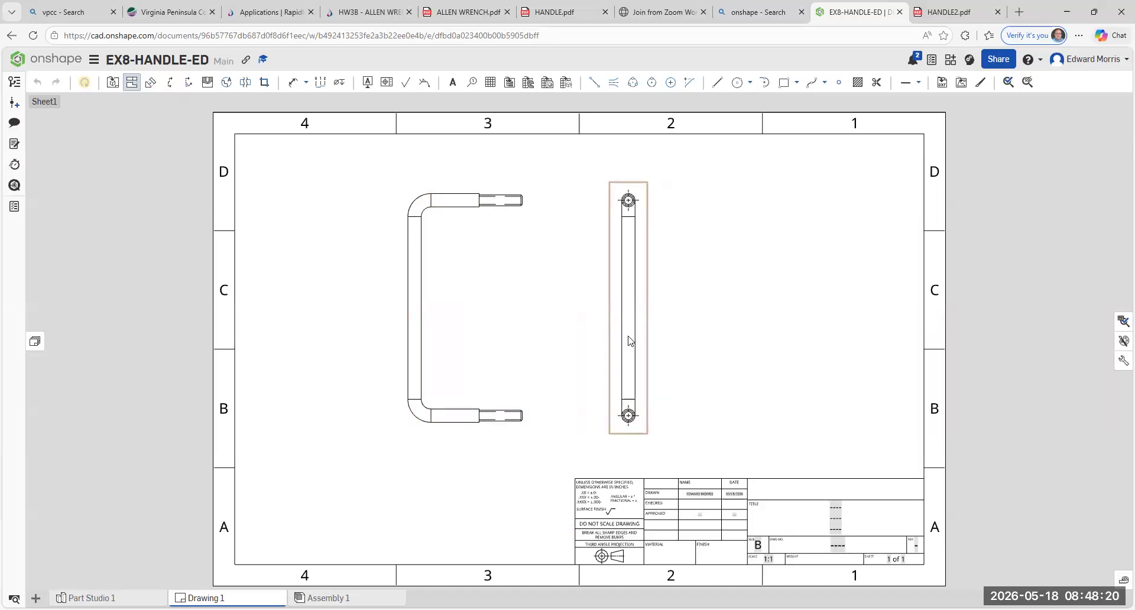
- Examine the dashed thread lines and end chamfer of the lower pin in the drawing's front view
scroll(300, 239, up, 1)
middle_drag(301, 242, 146, 202)
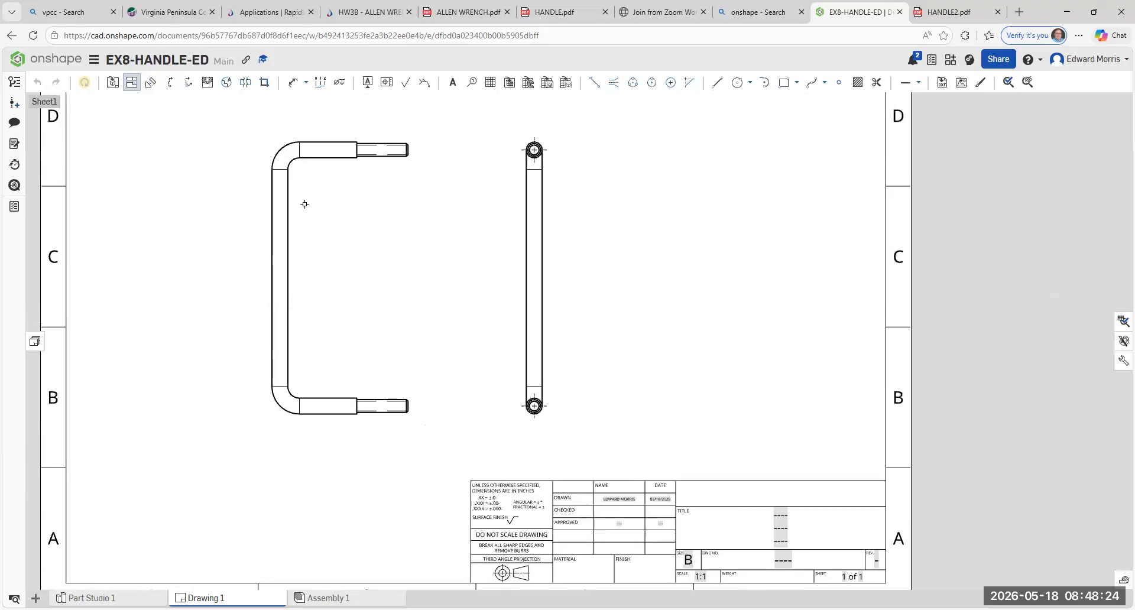
scroll(372, 392, up, 9)
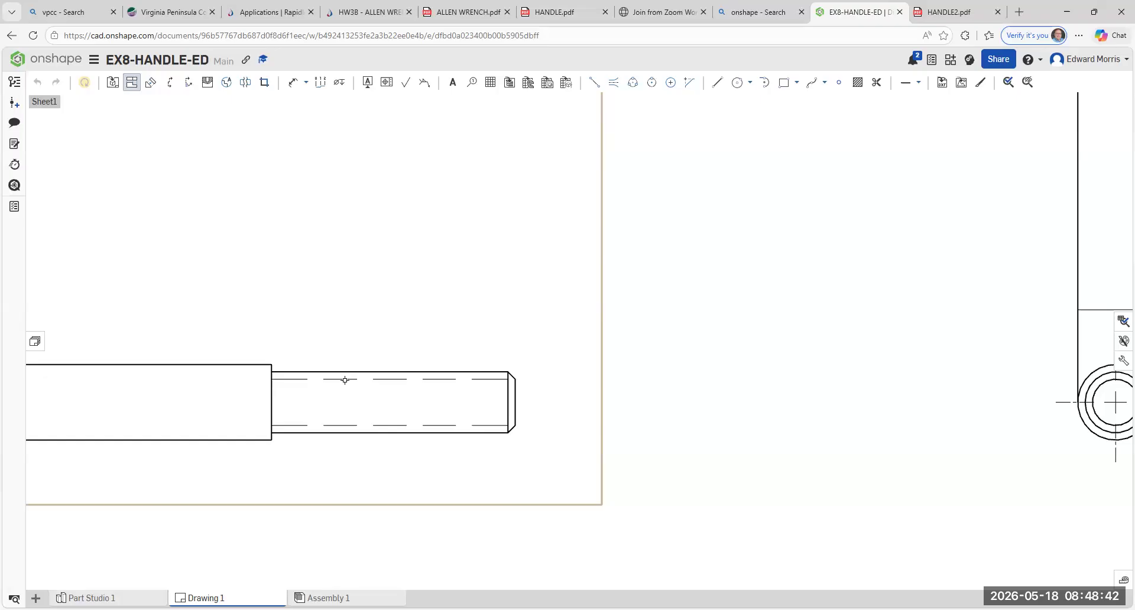
scroll(345, 380, down, 10)
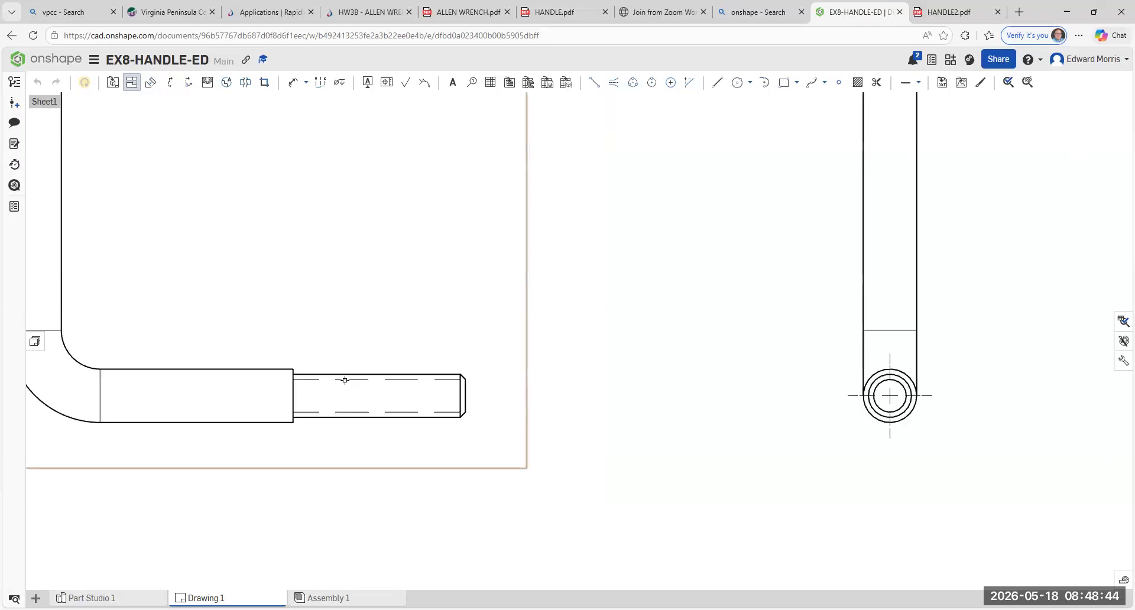
middle_drag(357, 321, 294, 365)
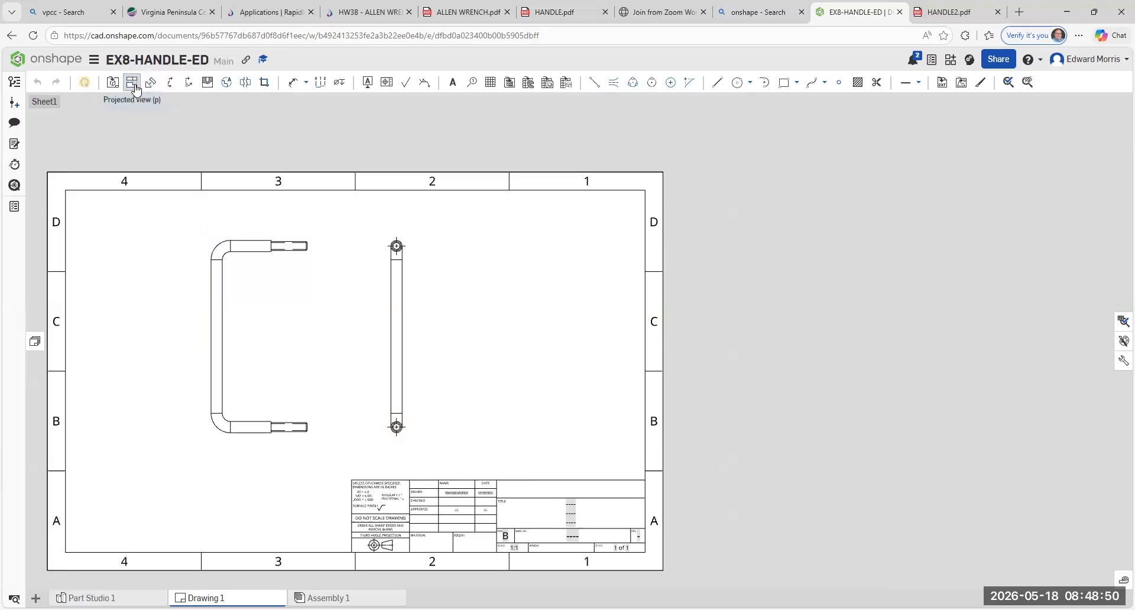
- Project an isometric view from the front view and place it diagonally above the sheet's upper border
click(273, 283)
key(Escape)
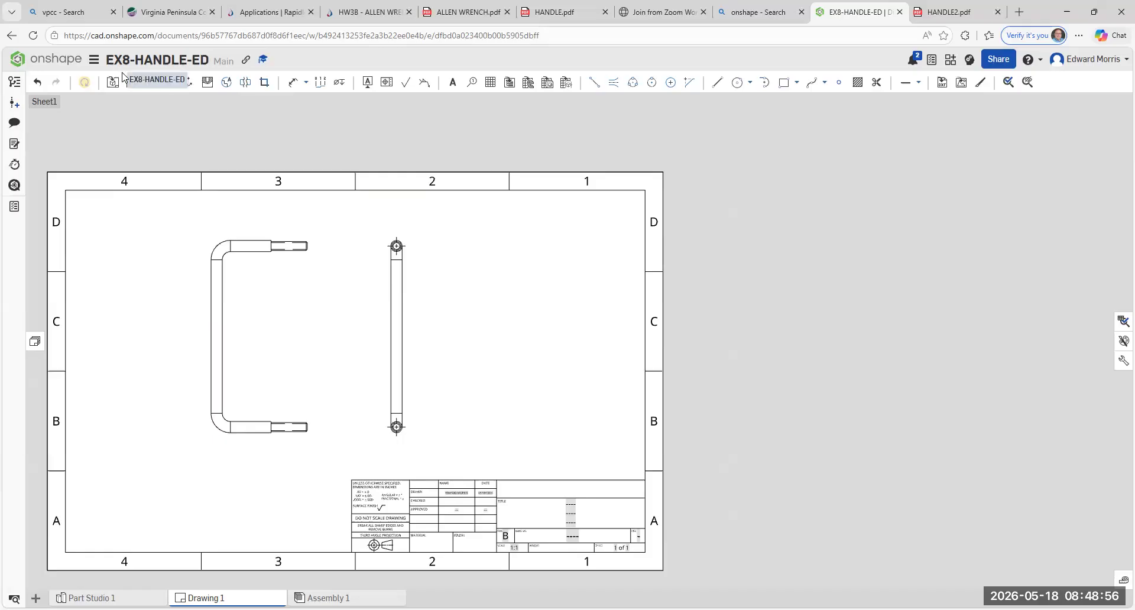
click(130, 82)
click(277, 414)
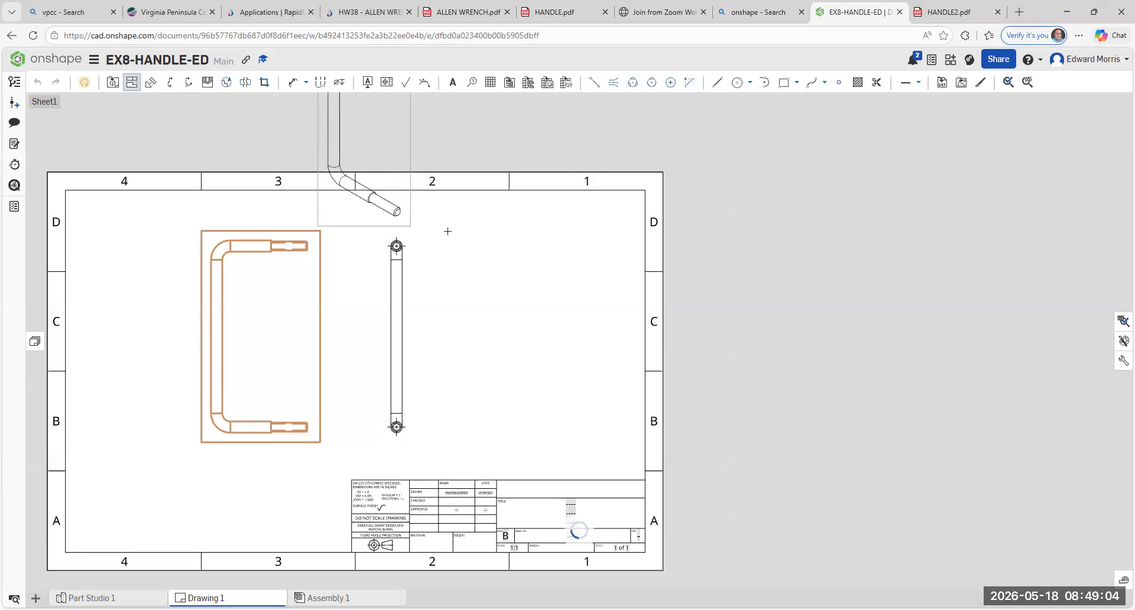
scroll(464, 326, down, 3)
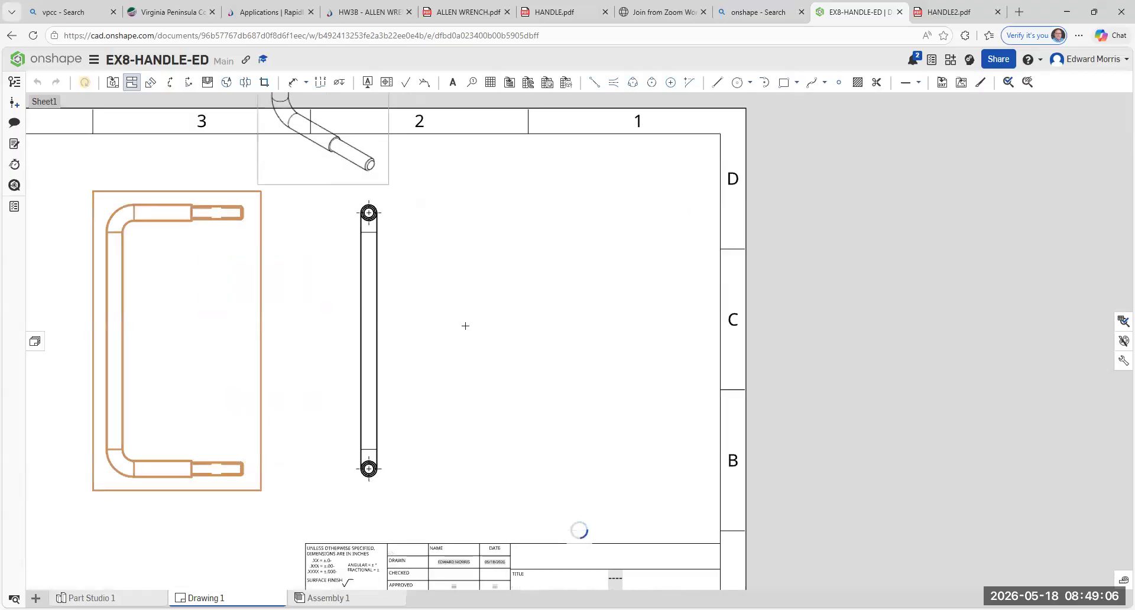
middle_drag(466, 327, 364, 408)
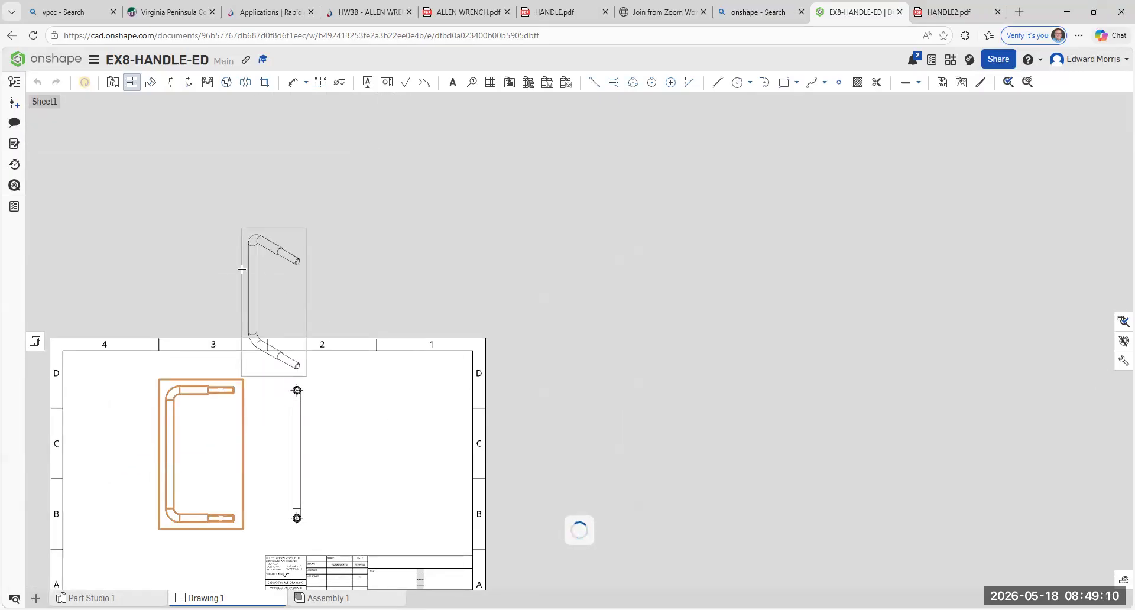
click(266, 409)
middle_drag(250, 391, 255, 342)
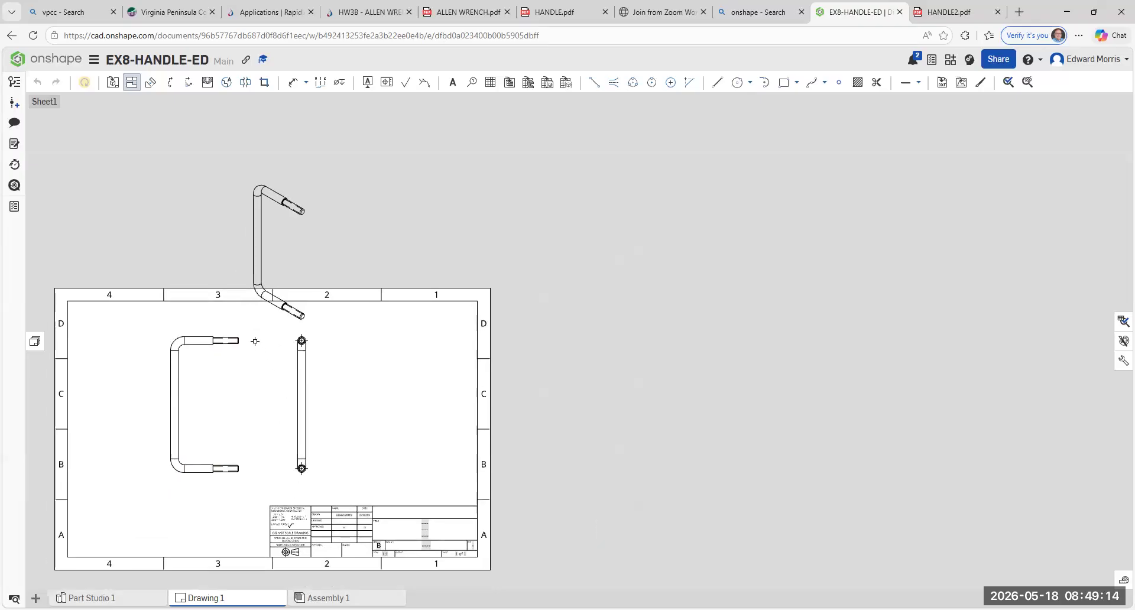
- Finish projecting views and move the isometric view onto the sheet, beside the side view in zone 1
click(263, 308)
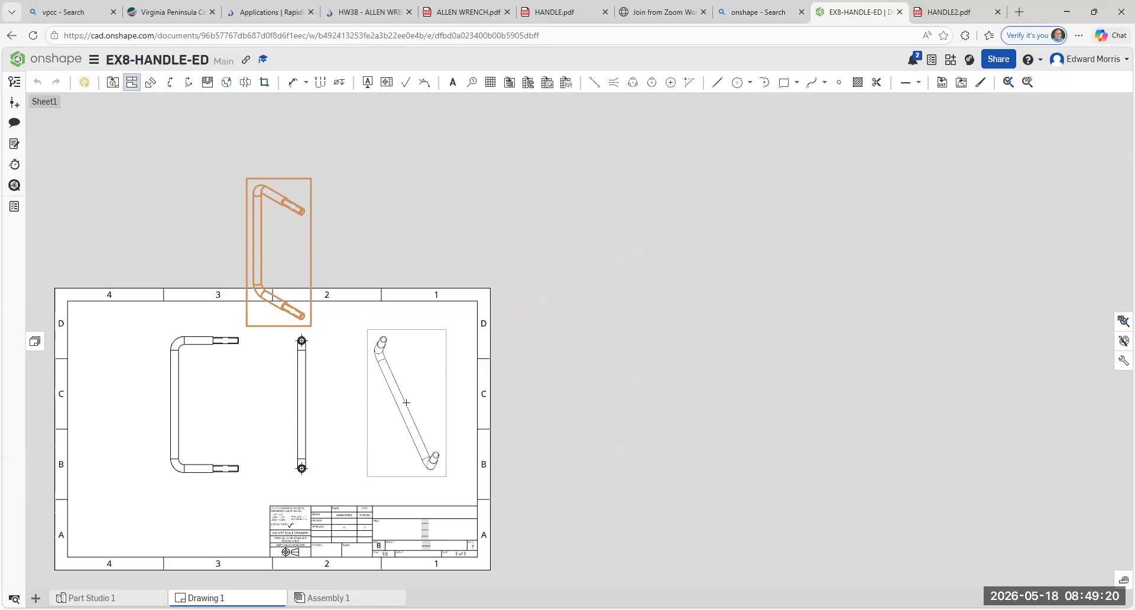
key(Escape)
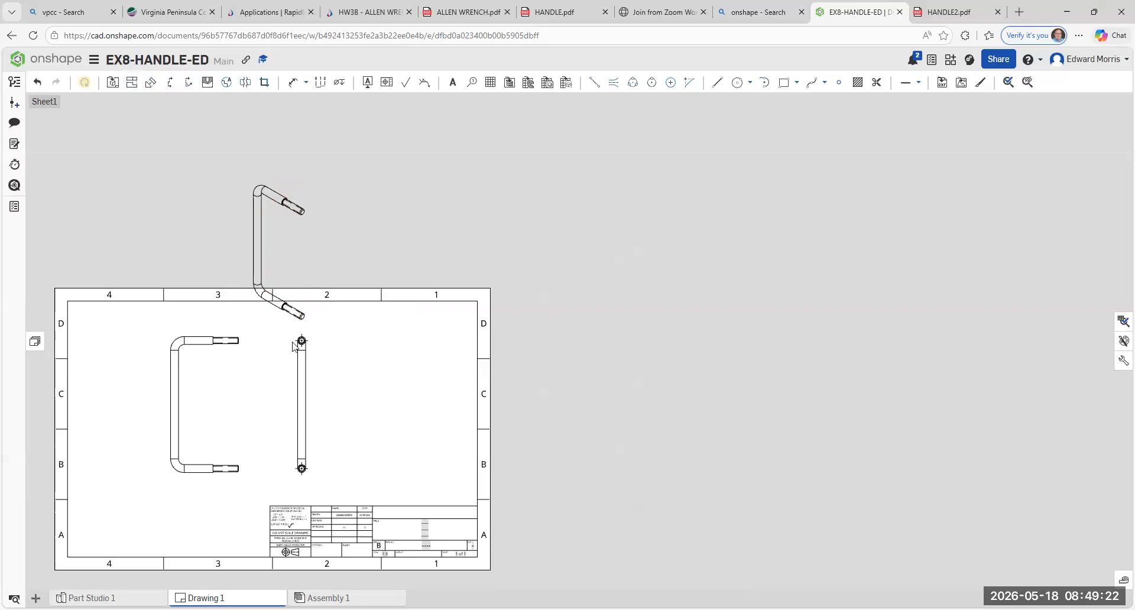
drag(307, 251, 438, 385)
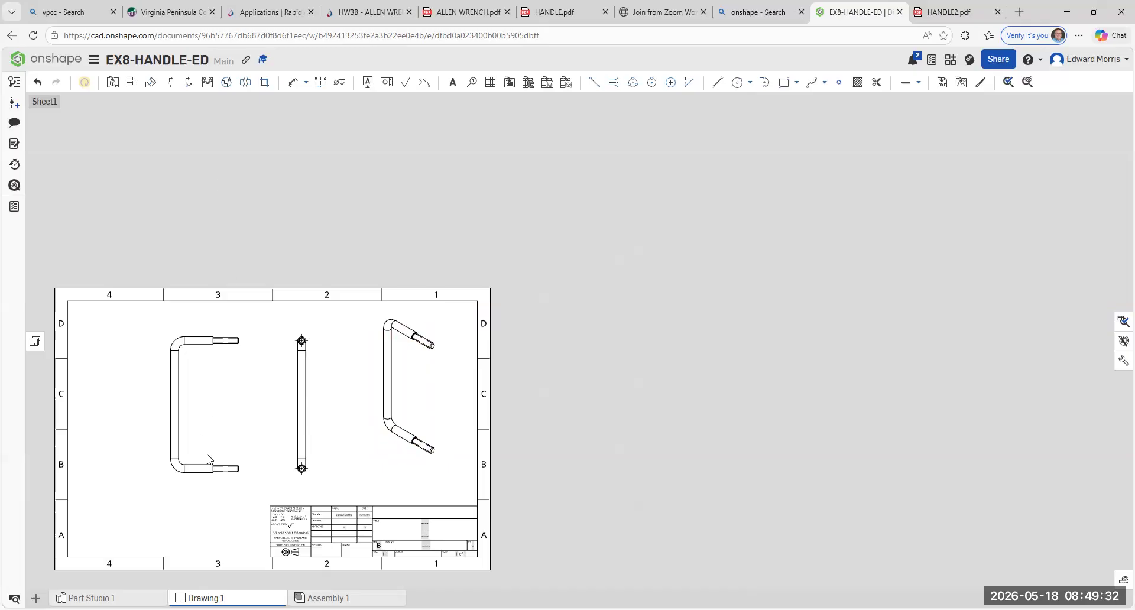
scroll(220, 375, up, 3)
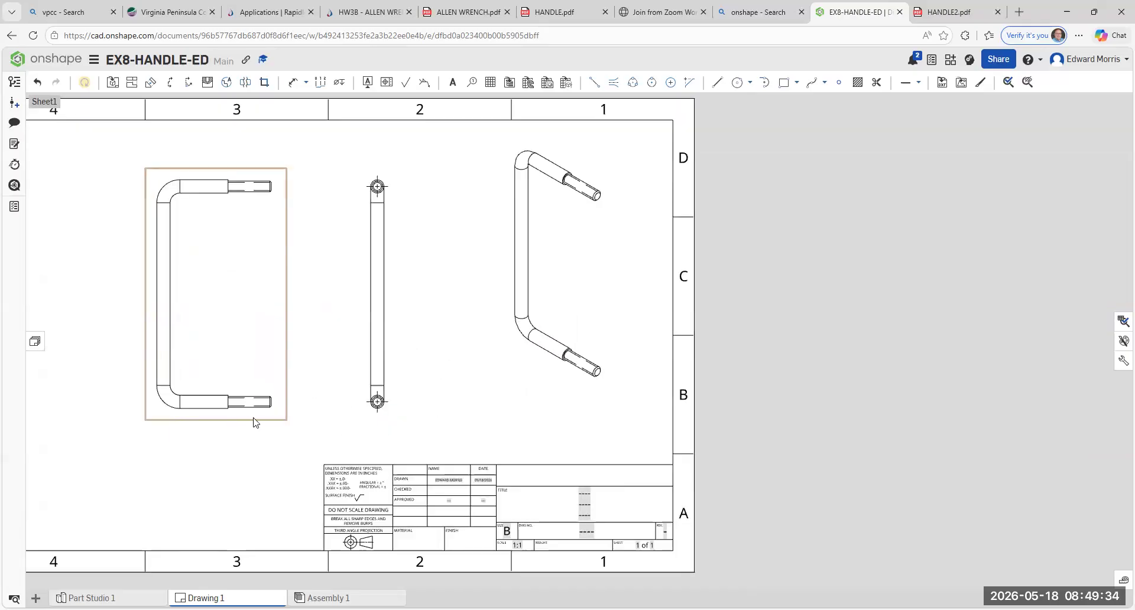
scroll(253, 417, down, 1)
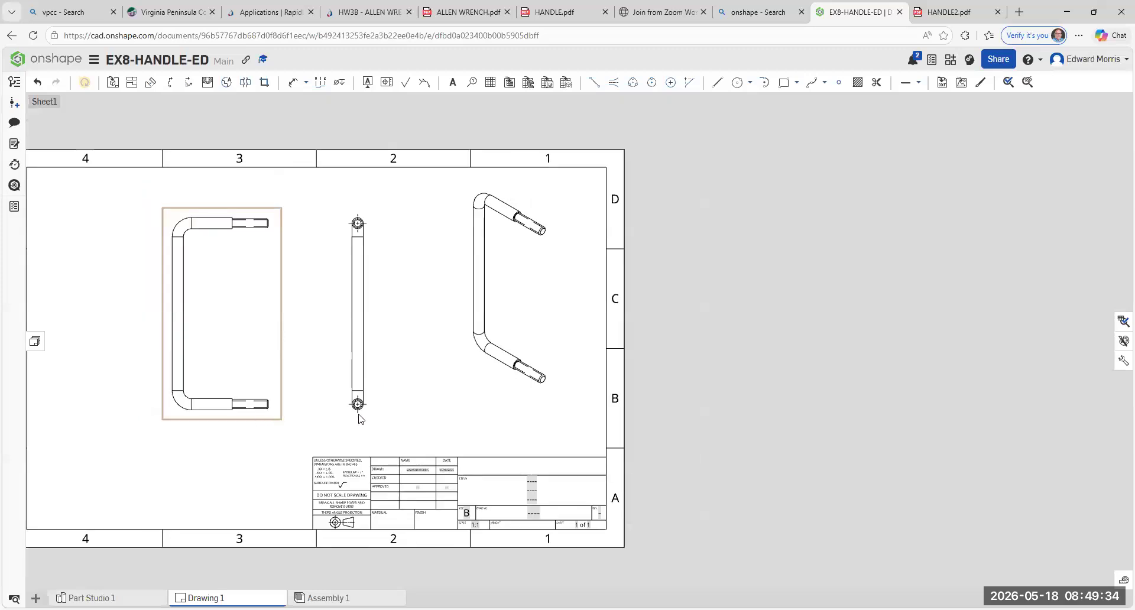
- Display the isometric view of the handle as a shaded view
right_click(478, 391)
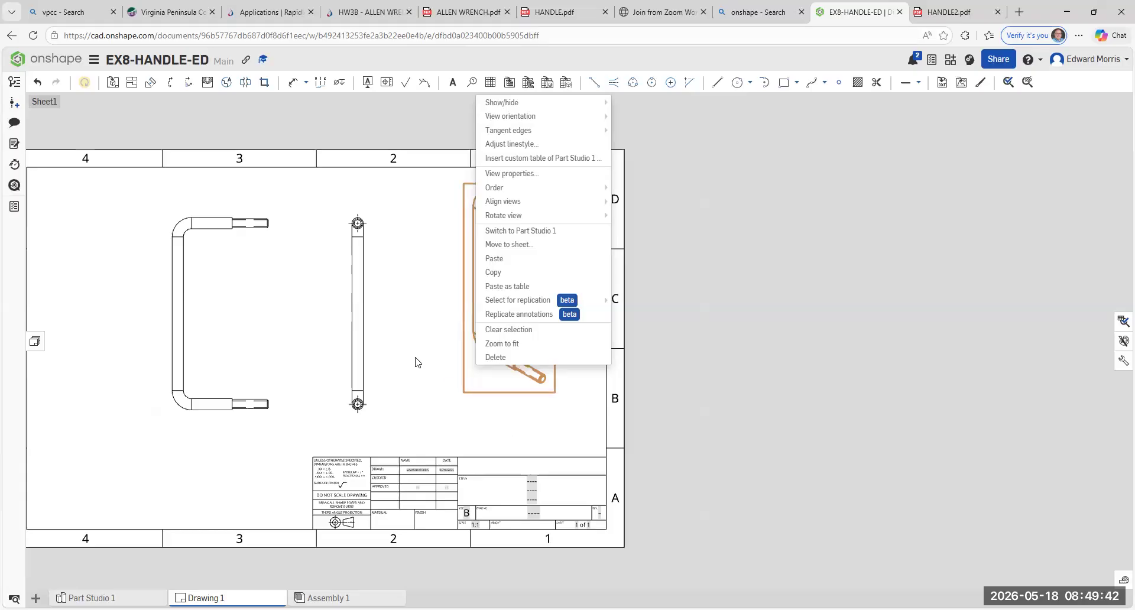
mouse_move(537, 109)
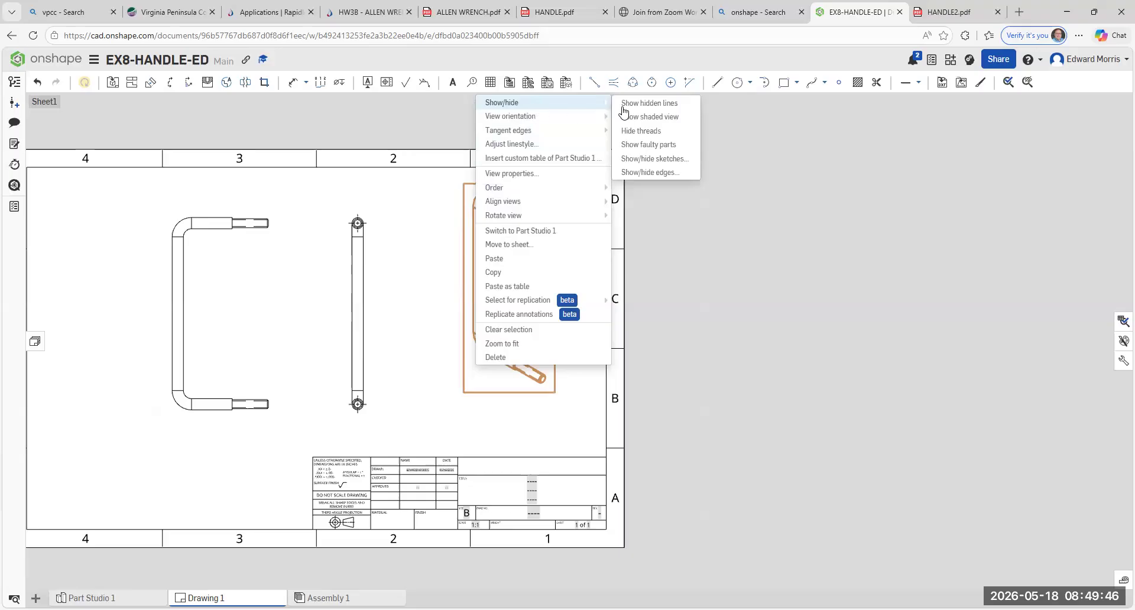
click(671, 118)
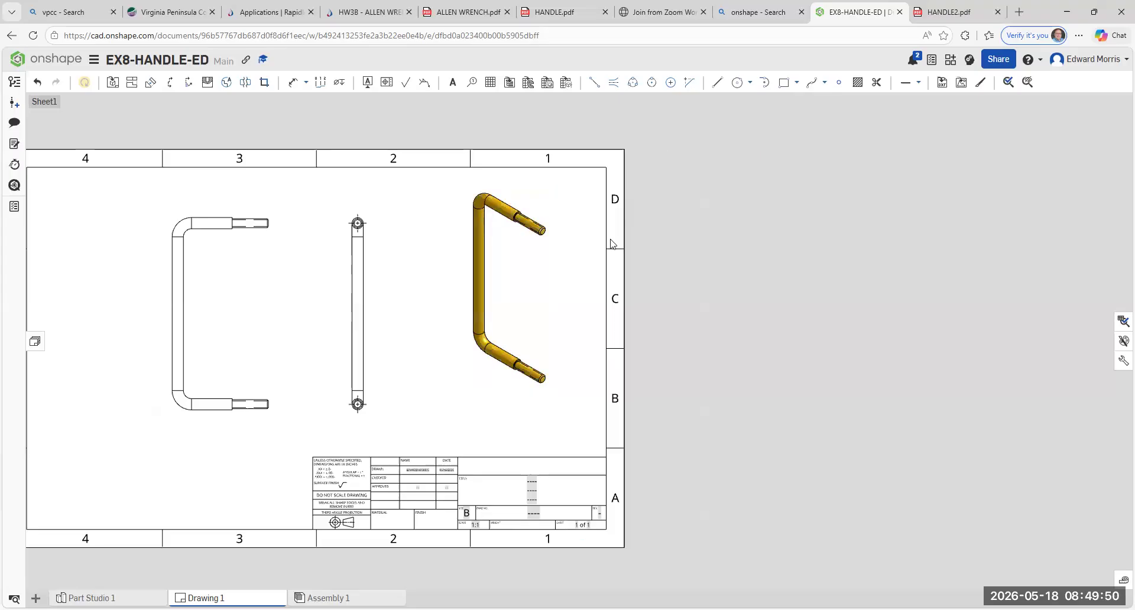
- Examine the thread lines and chamfered end of the lower pin in the shaded isometric view
scroll(532, 376, up, 3)
scroll(535, 378, up, 3)
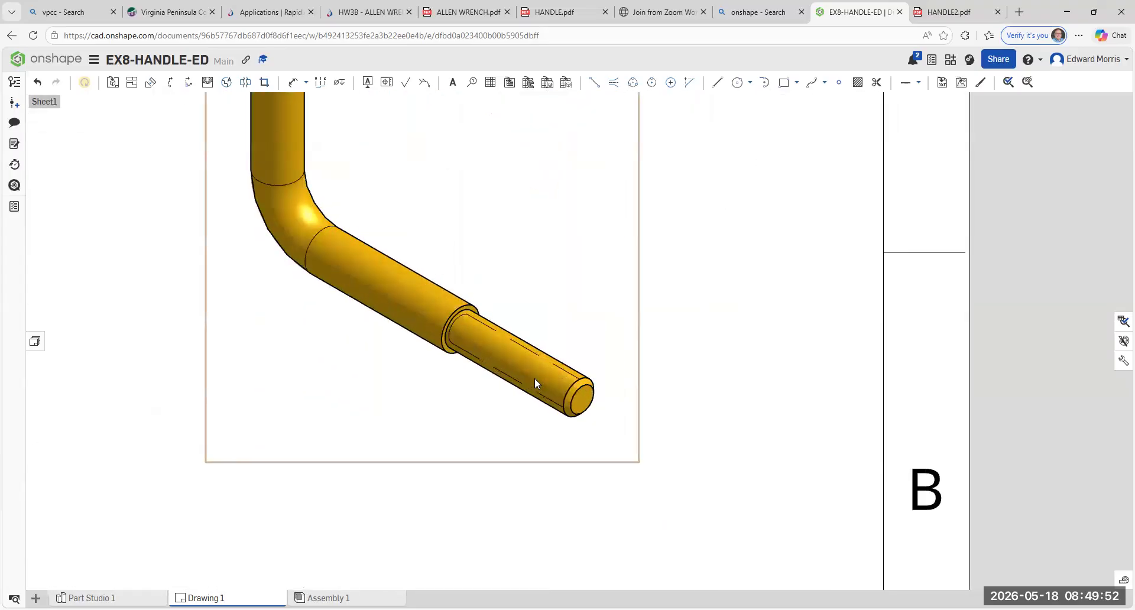
scroll(534, 378, down, 5)
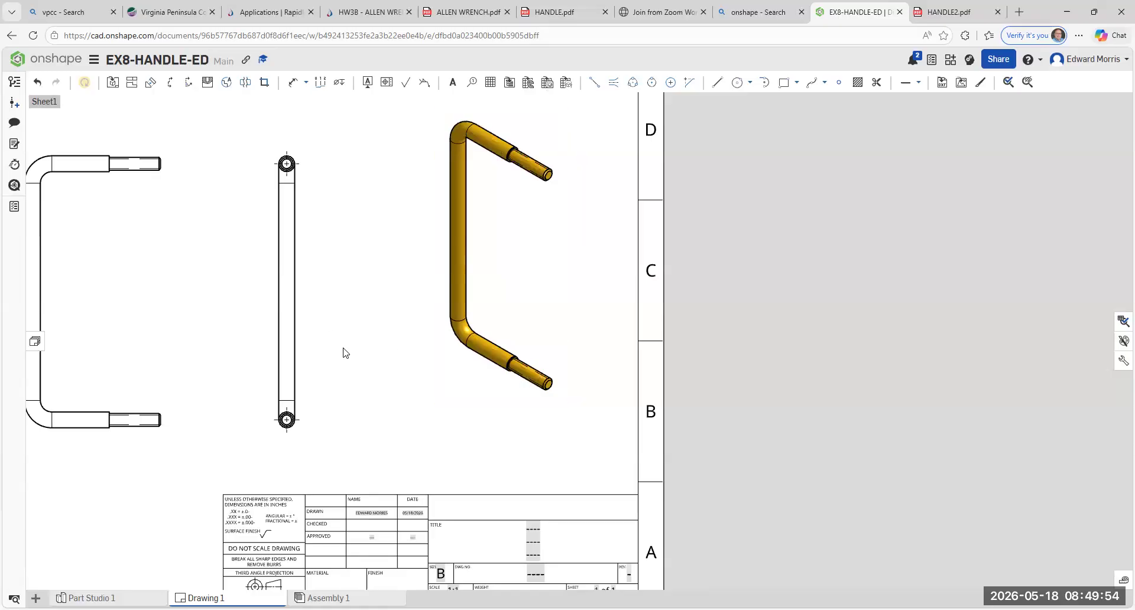
middle_drag(355, 343, 381, 347)
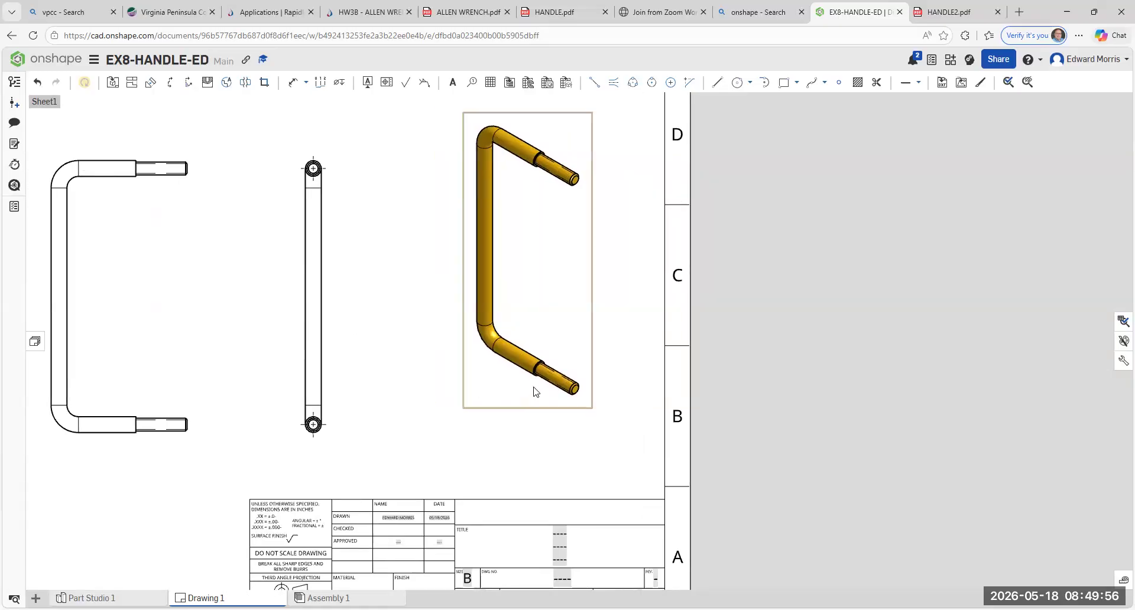
scroll(541, 372, up, 5)
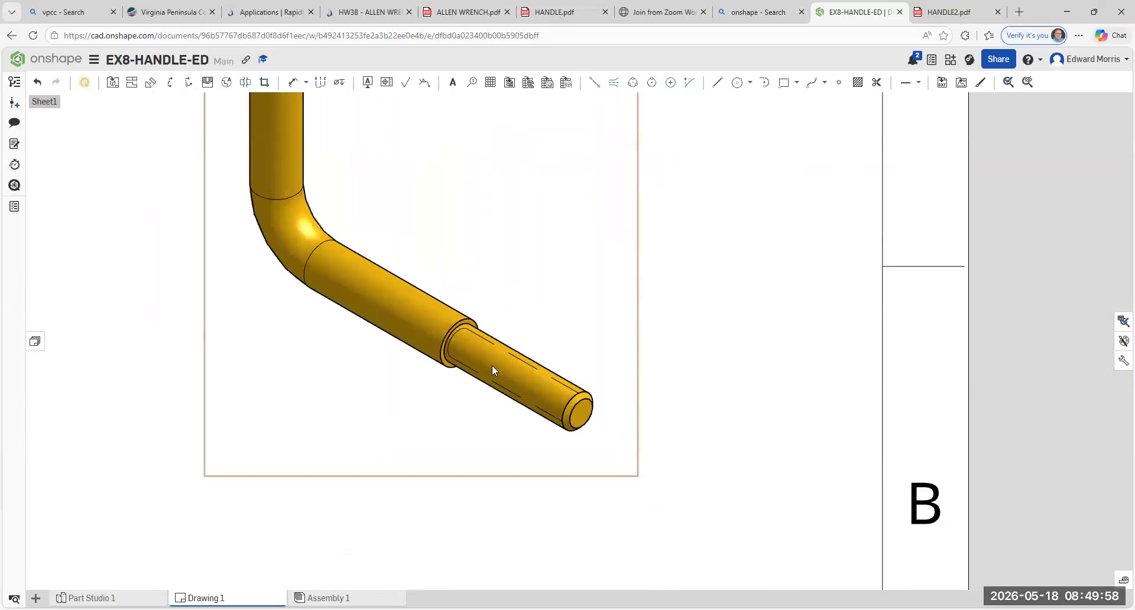
scroll(492, 364, down, 6)
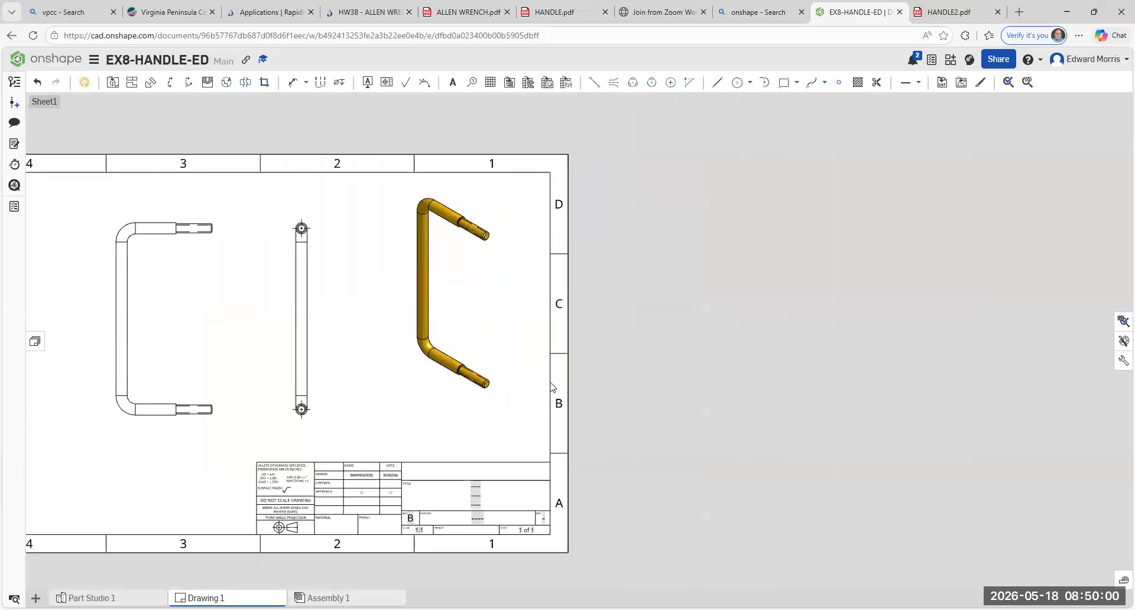
- Add line-to-line centerlines along the upper arm with its pin and along the vertical grip in the front view
middle_drag(551, 383, 730, 379)
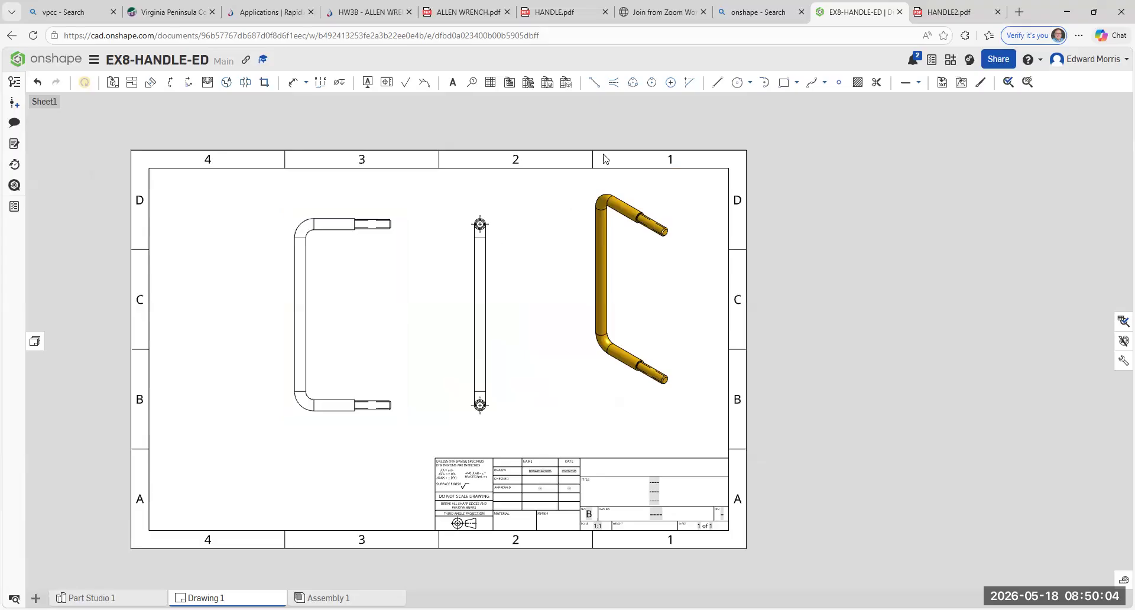
click(614, 87)
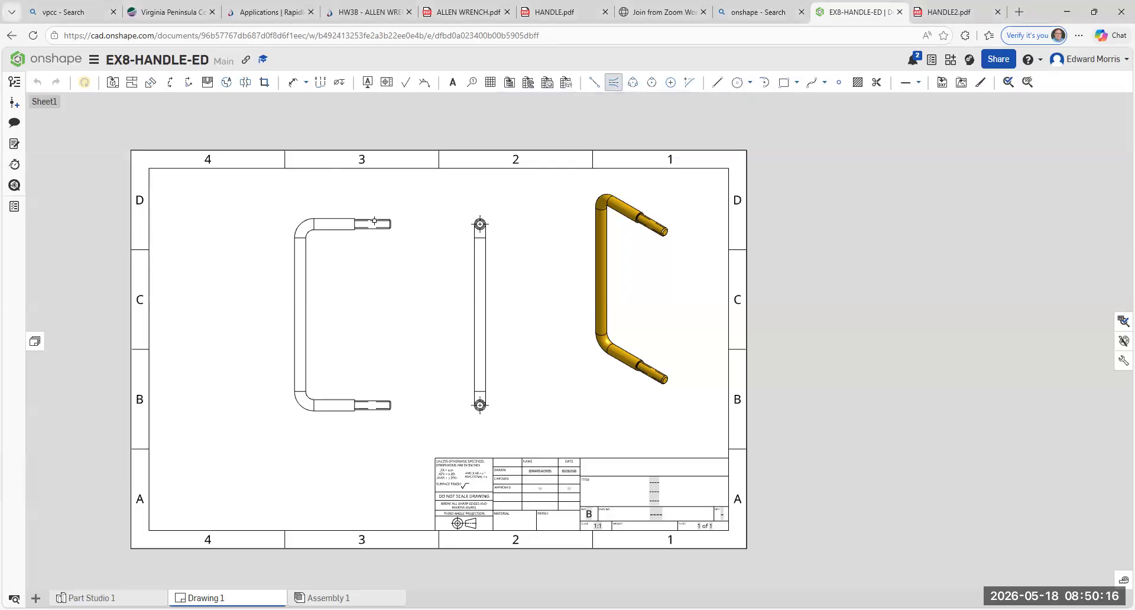
scroll(379, 220, up, 3)
scroll(379, 210, up, 1)
scroll(379, 210, up, 1)
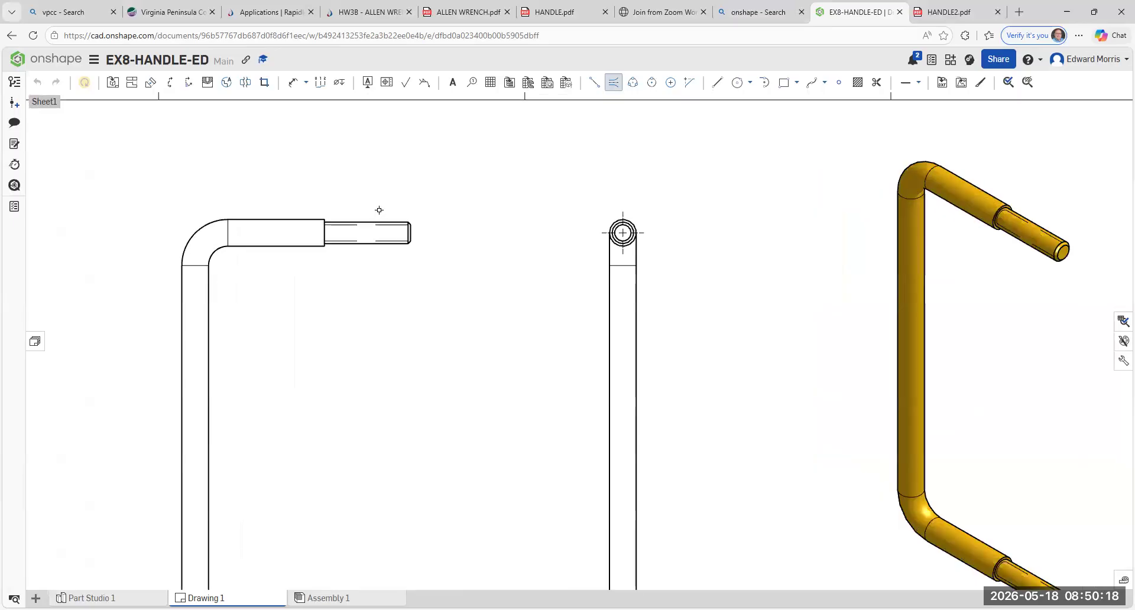
click(377, 222)
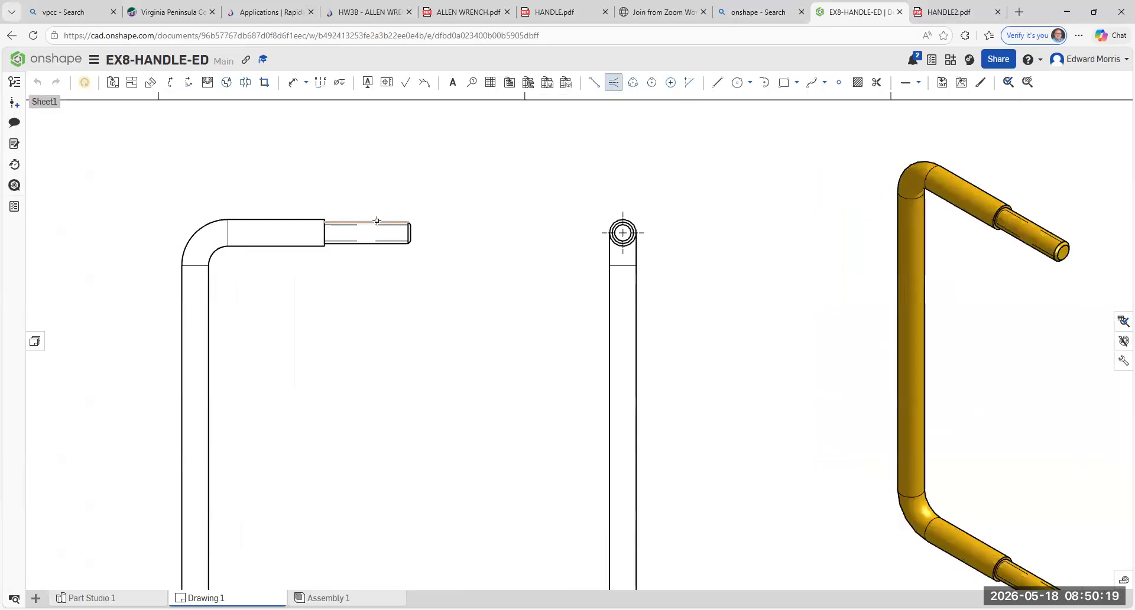
click(299, 220)
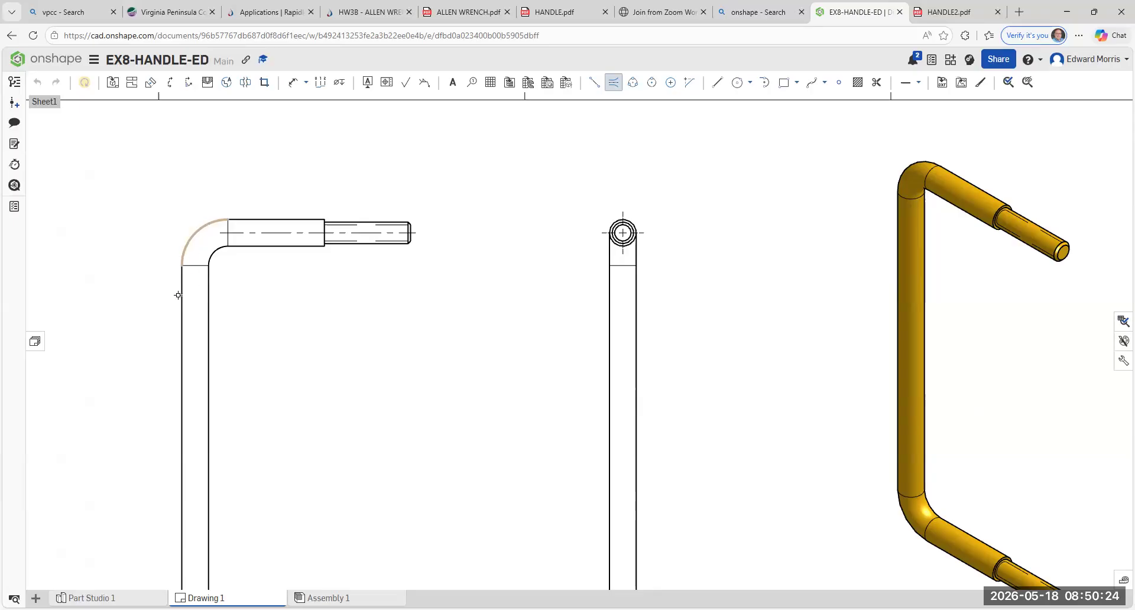
click(217, 316)
- Add centerlines through the lower bend and along the lower arm with its pin in the front view
scroll(218, 314, down, 3)
scroll(273, 363, up, 2)
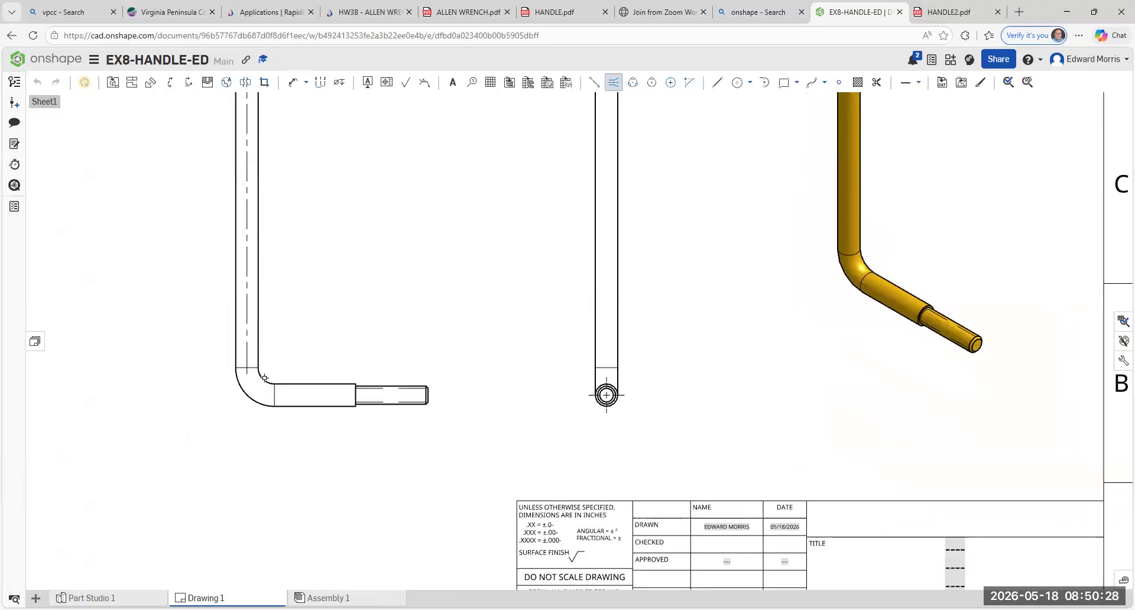
click(264, 378)
click(255, 401)
click(305, 384)
click(305, 407)
scroll(392, 385, up, 2)
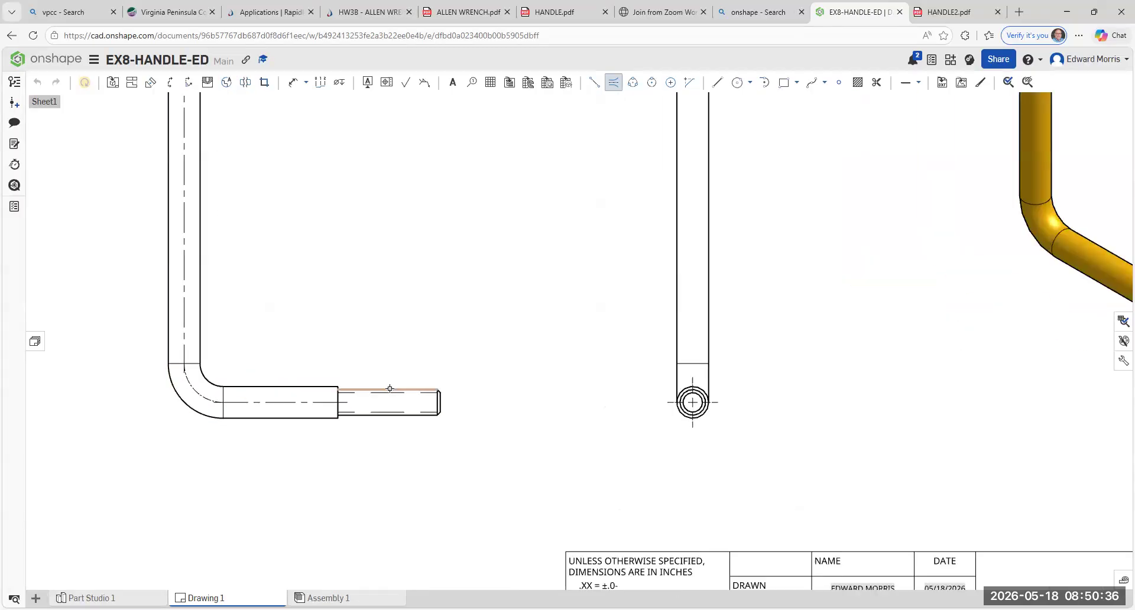
- Add a curved centerline through the upper bend of the handle in the front view
mouse_move(352, 347)
middle_down()
mouse_move(449, 497)
mouse_move(347, 213)
middle_up()
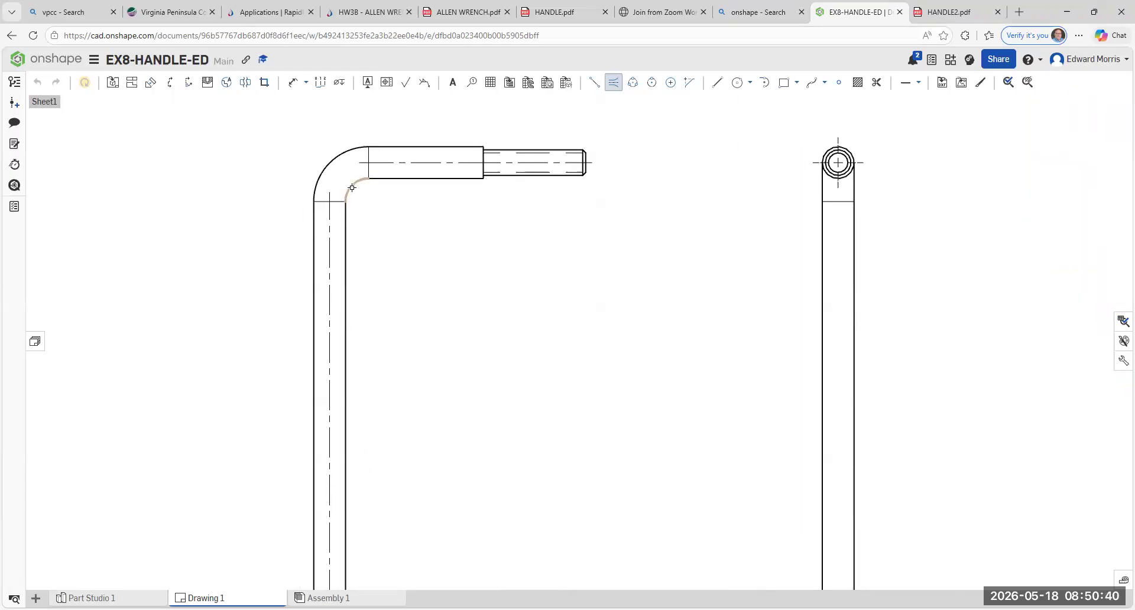
click(329, 163)
scroll(449, 358, down, 3)
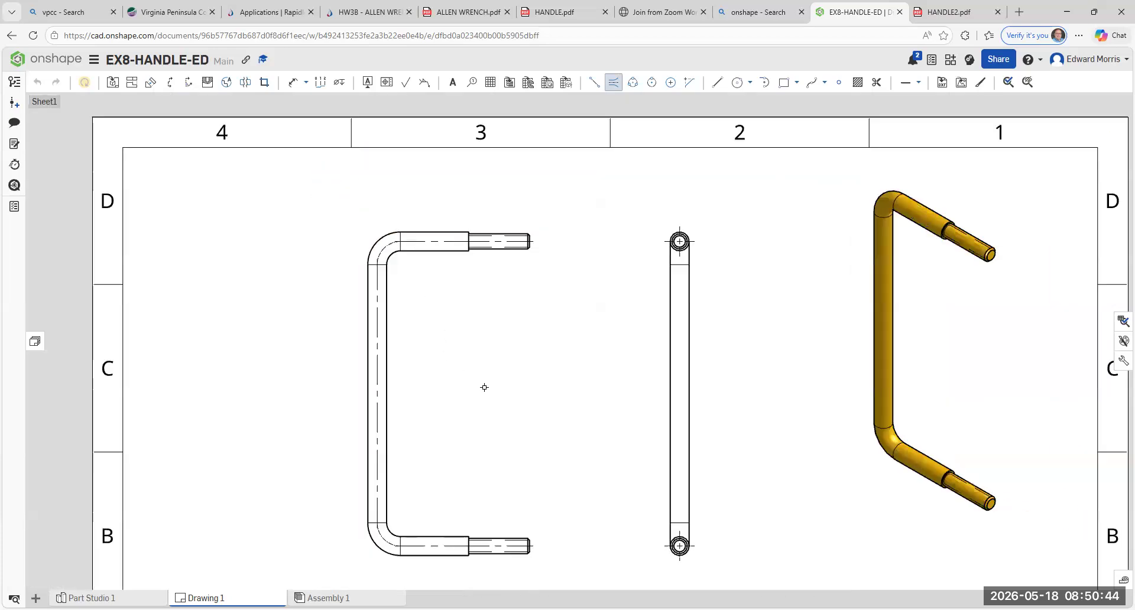
- Add a vertical centerline along the handle's grip in the side view and end the centerline command
middle_drag(485, 388, 428, 320)
middle_drag(333, 298, 291, 292)
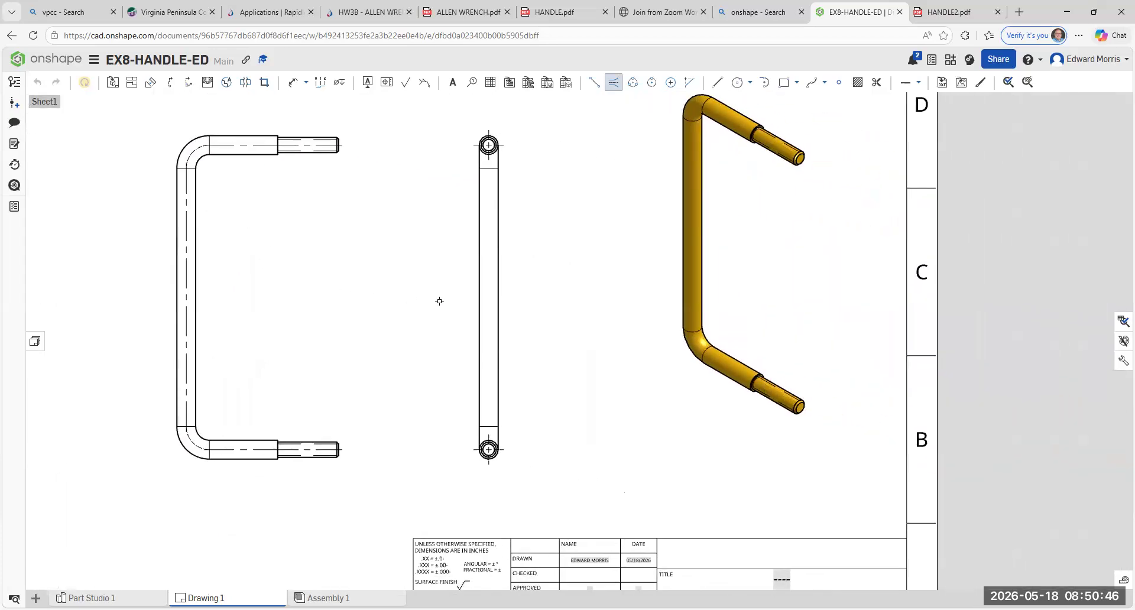
click(476, 293)
scroll(363, 332, down, 1)
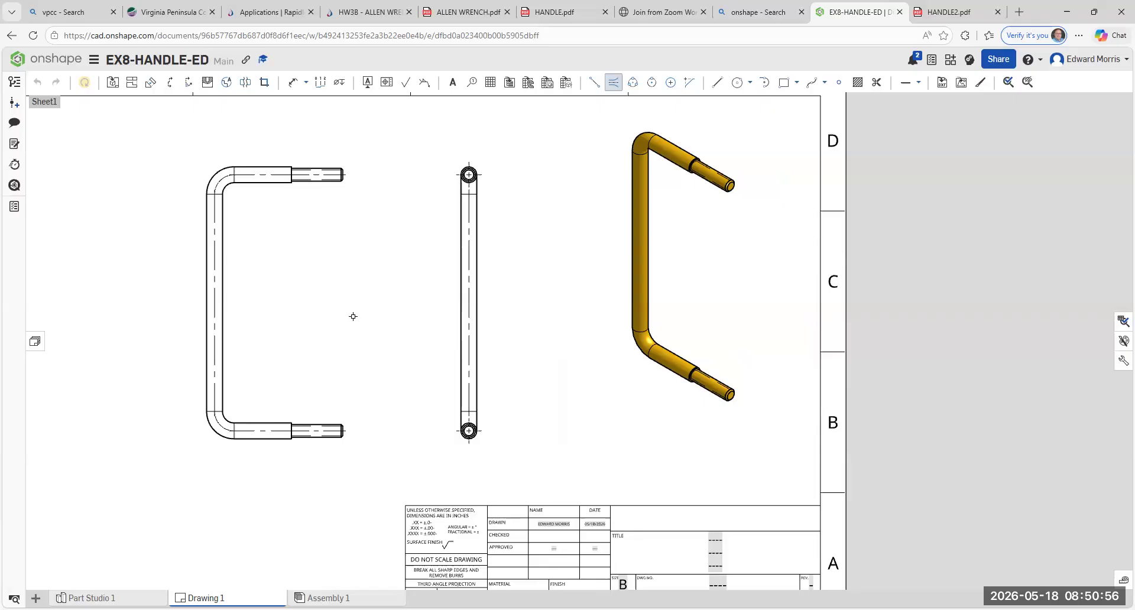
key(Escape)
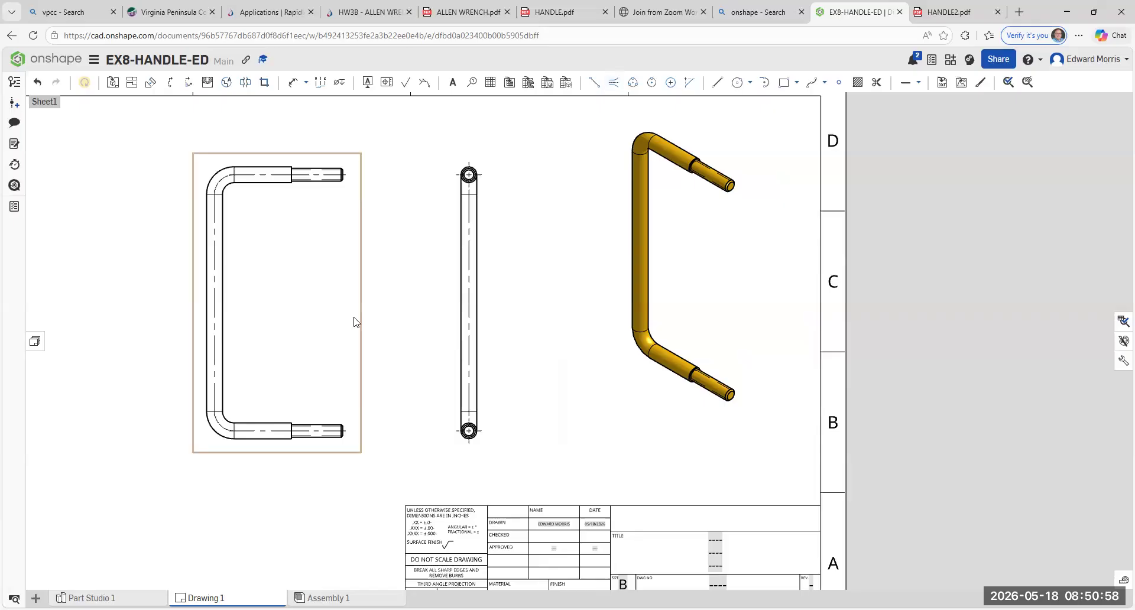
- Add a line-to-line dimension between the upper and lower pin centerlines, placed between the front and side views
scroll(357, 324, down, 2)
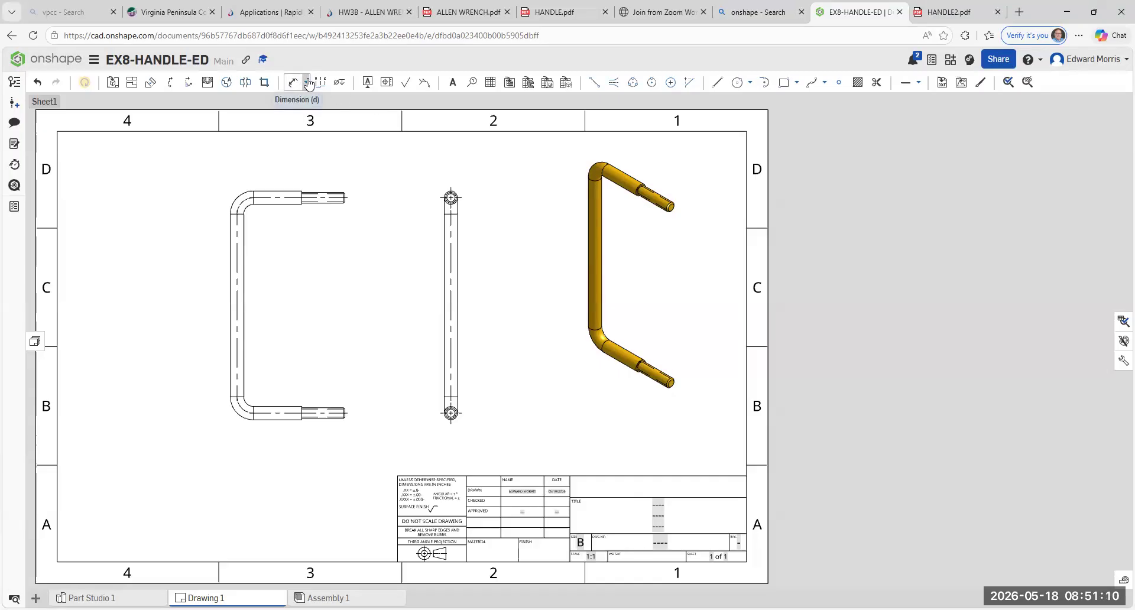
click(307, 83)
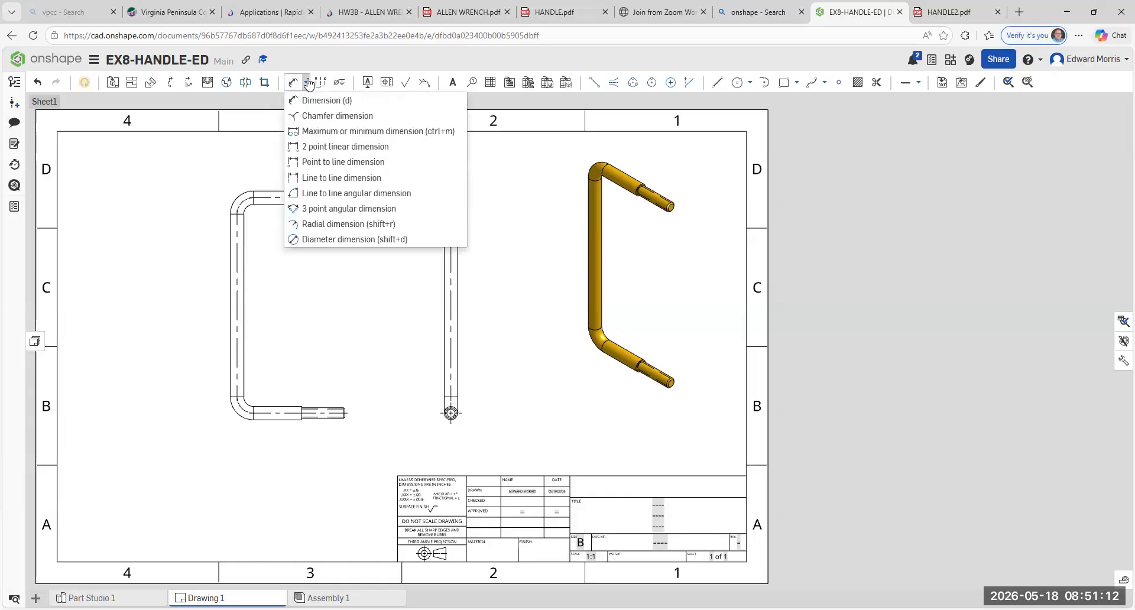
click(354, 178)
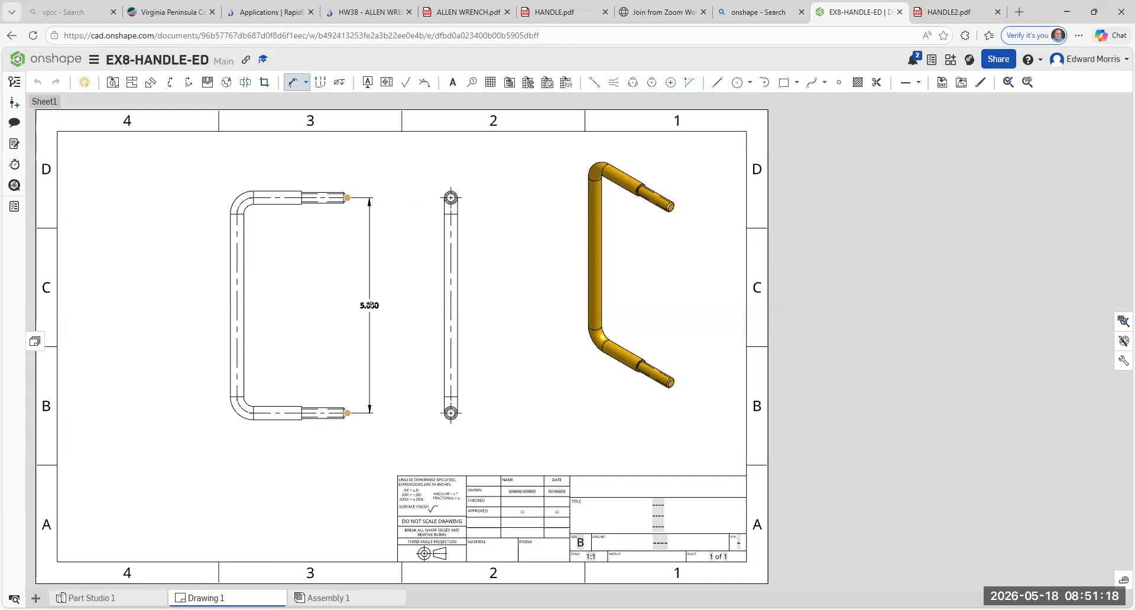
click(373, 305)
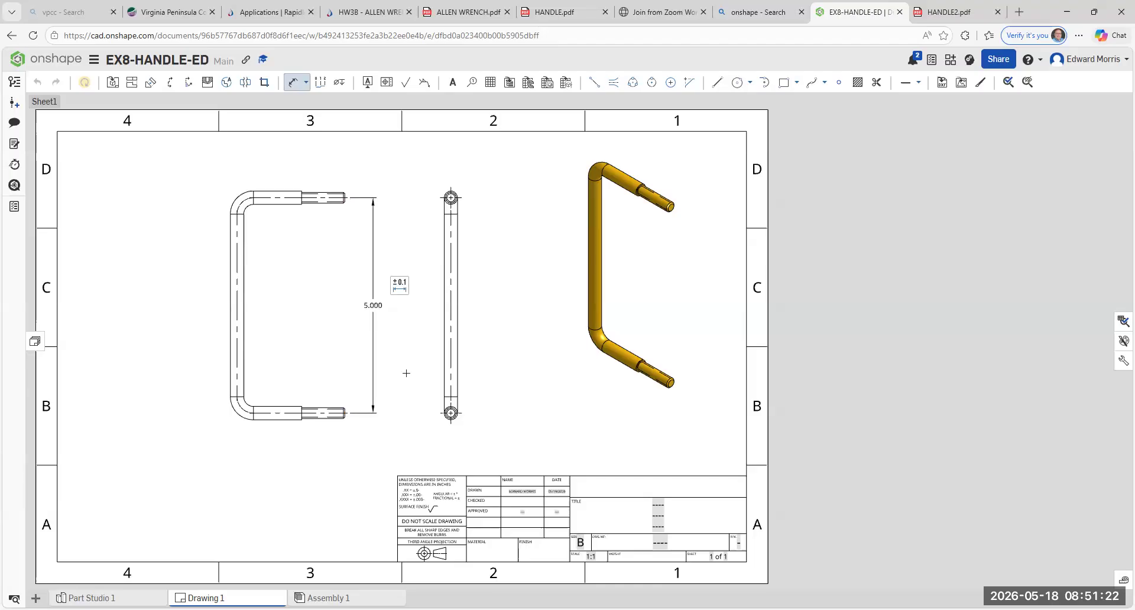
key(Escape)
- Set the precision of the vertical dimension between the pins to two decimal places (0.12)
click(375, 304)
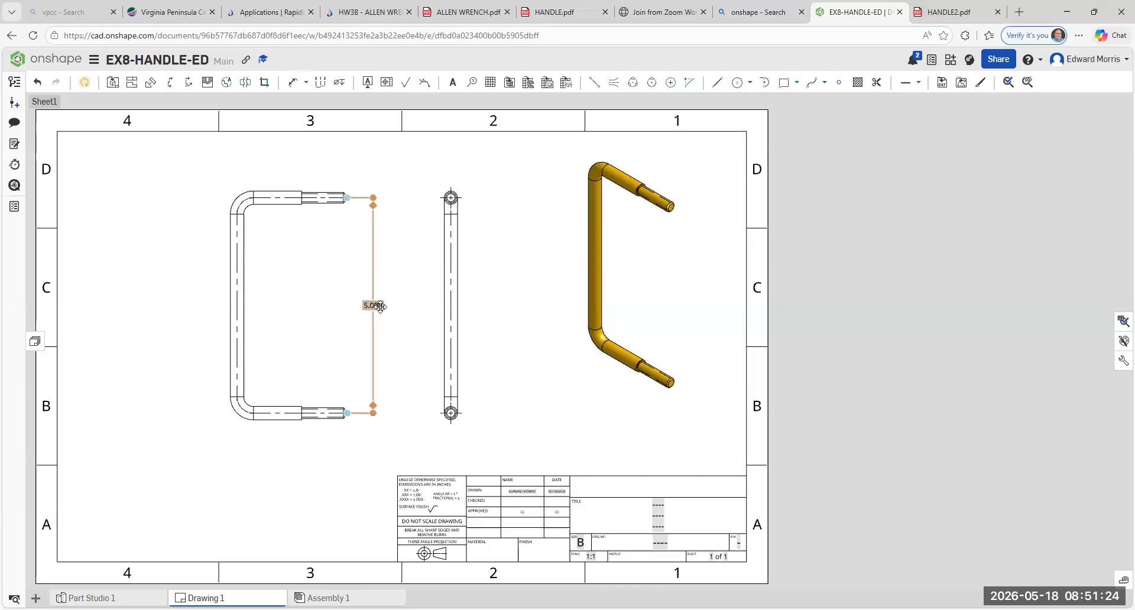
double_click(376, 305)
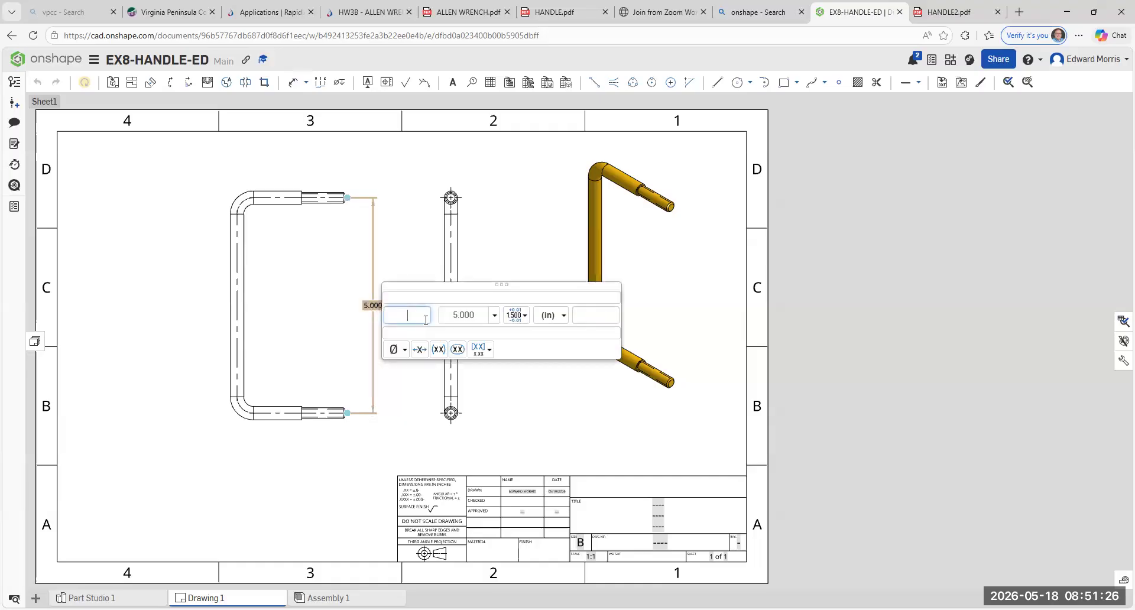
click(495, 317)
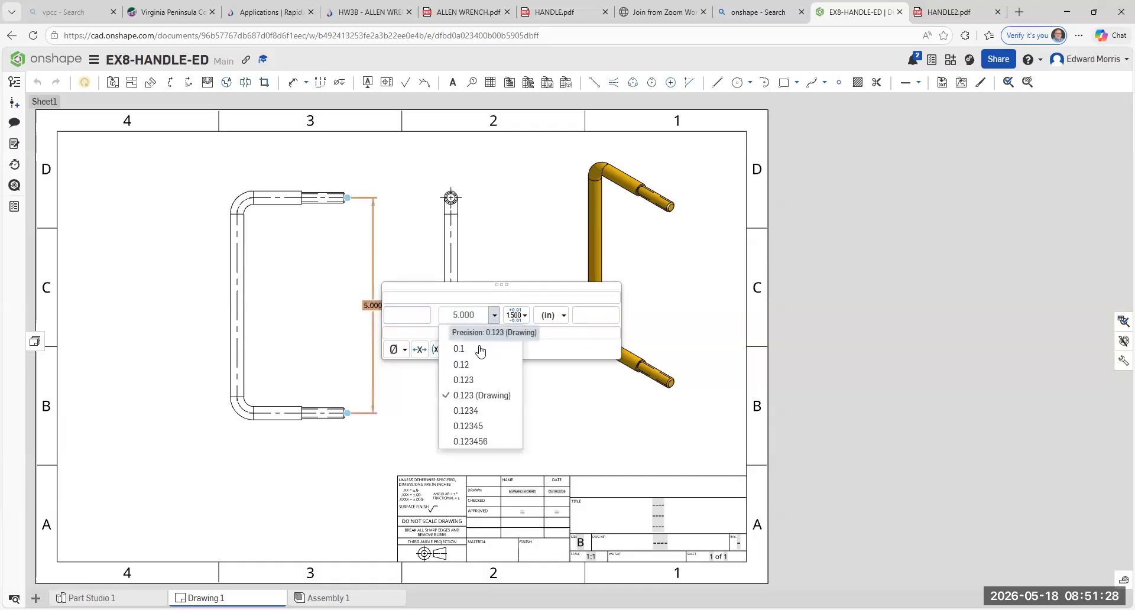
click(479, 365)
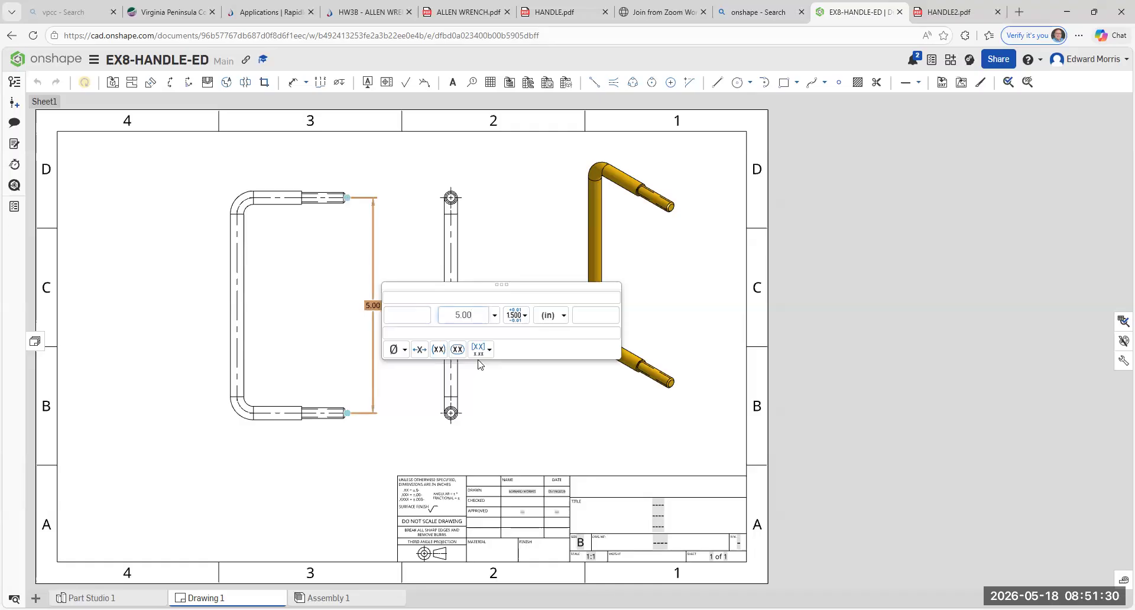
click(176, 172)
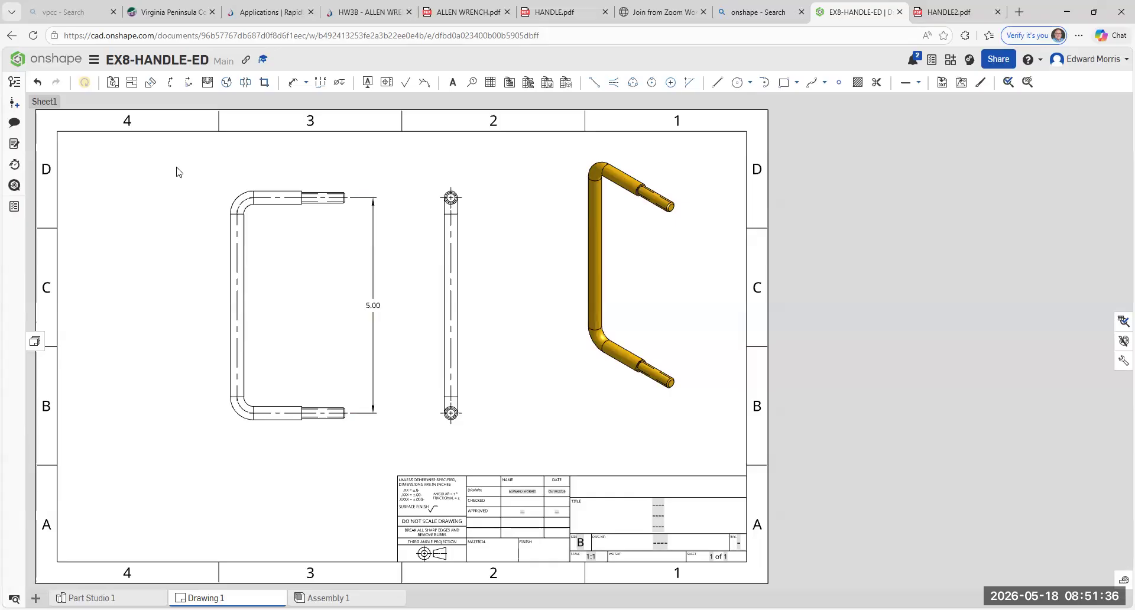
scroll(189, 171, up, 3)
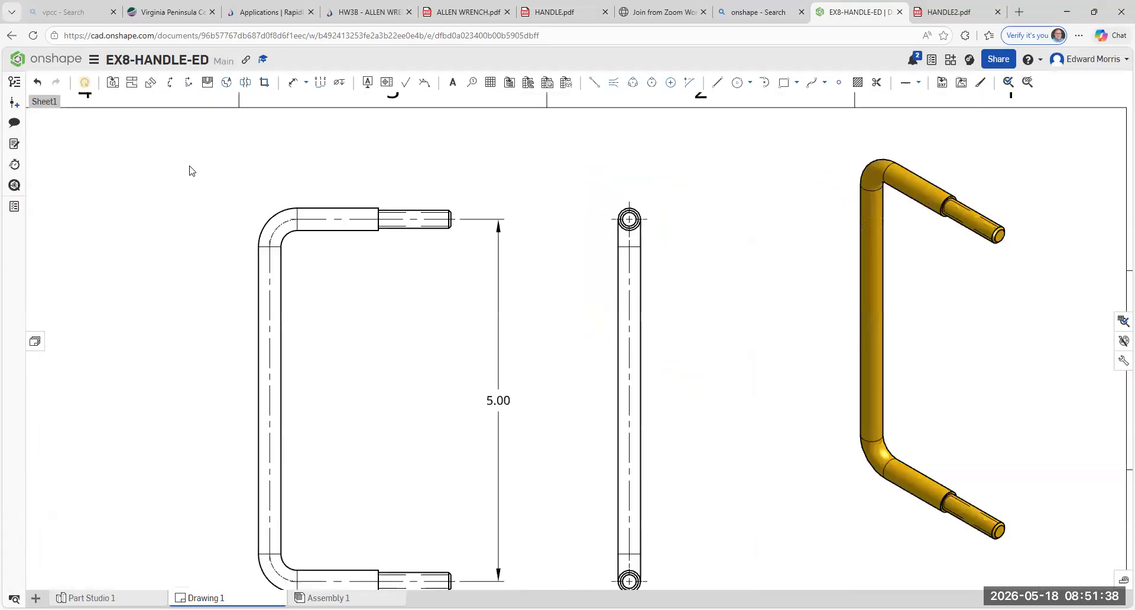
- Add a radial dimension to the curved centerline of the handle's upper bend, placed outside the corner in the front view
click(305, 82)
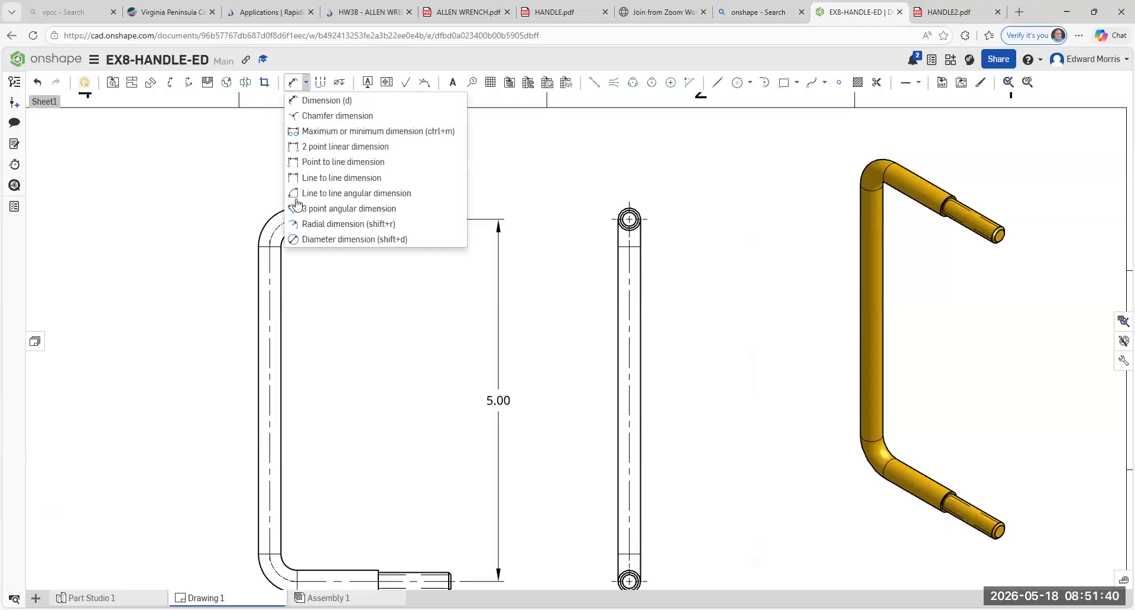
click(317, 230)
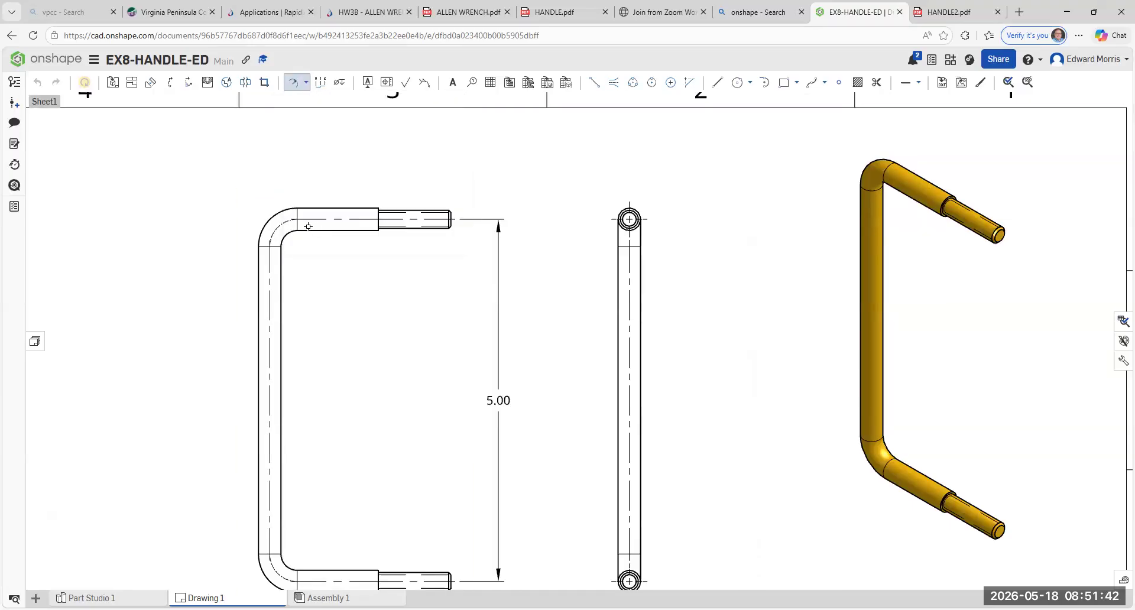
click(276, 228)
click(255, 214)
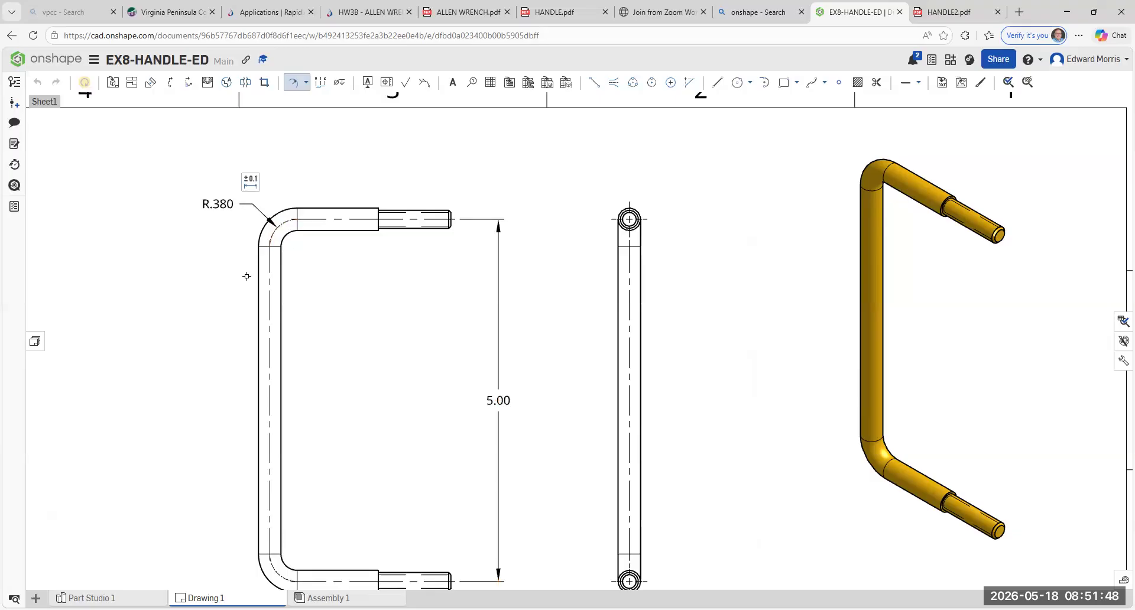
key(Escape)
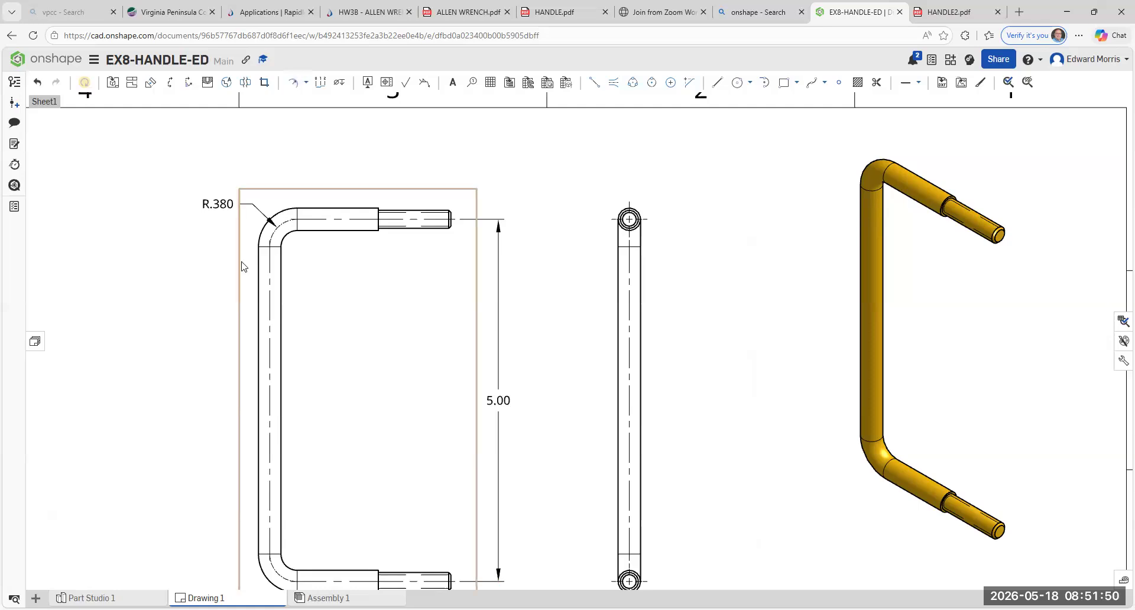
- Set the precision of the upper bend's radius dimension to two decimal places (0.12)
double_click(217, 204)
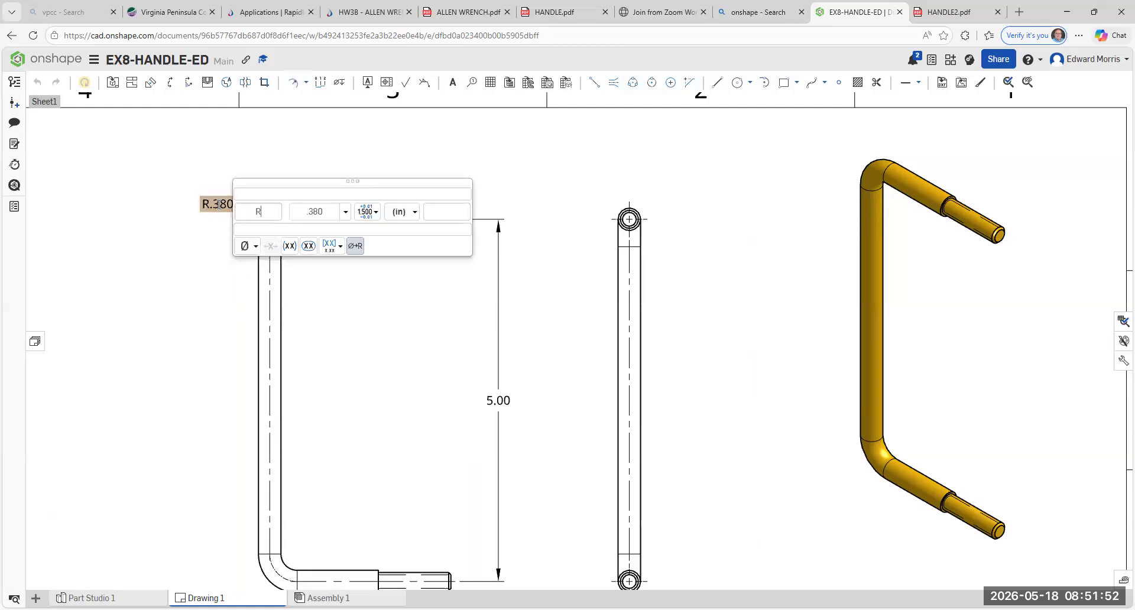
click(345, 211)
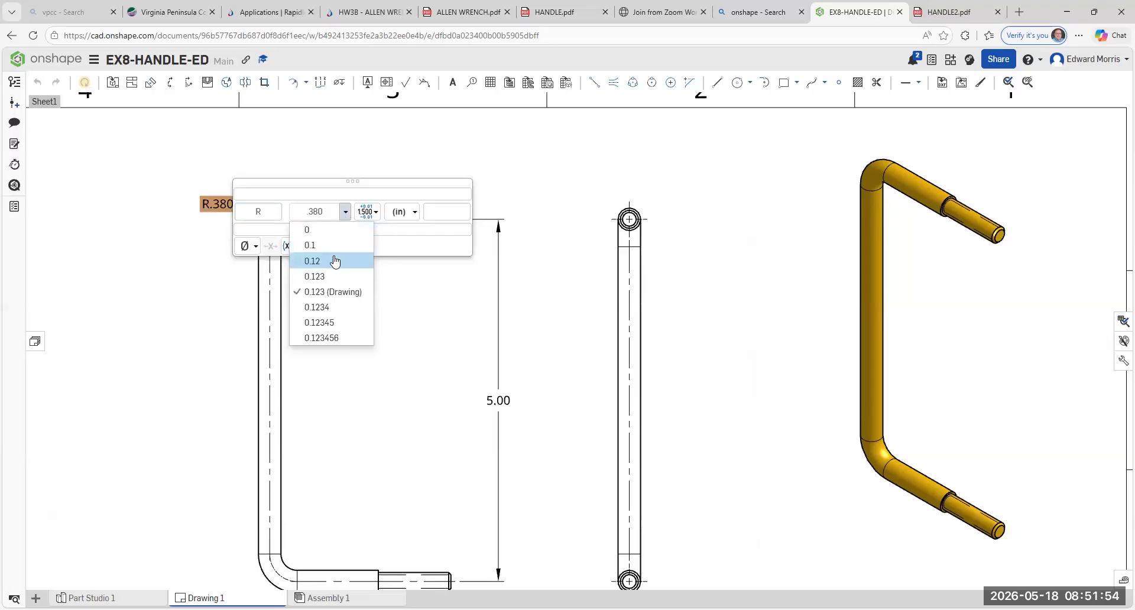
click(332, 260)
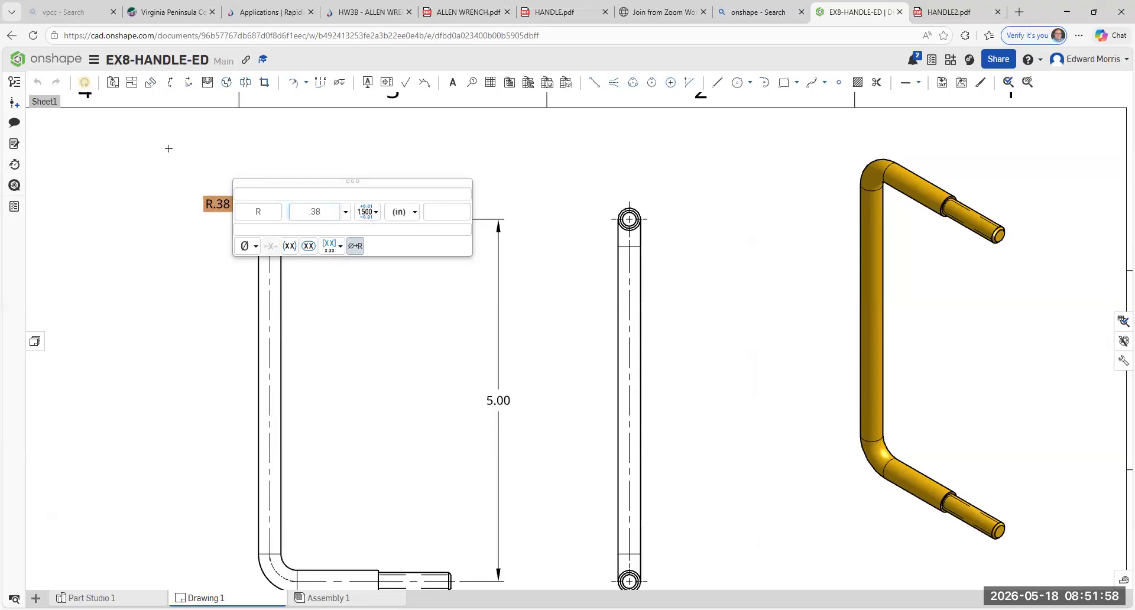
click(170, 153)
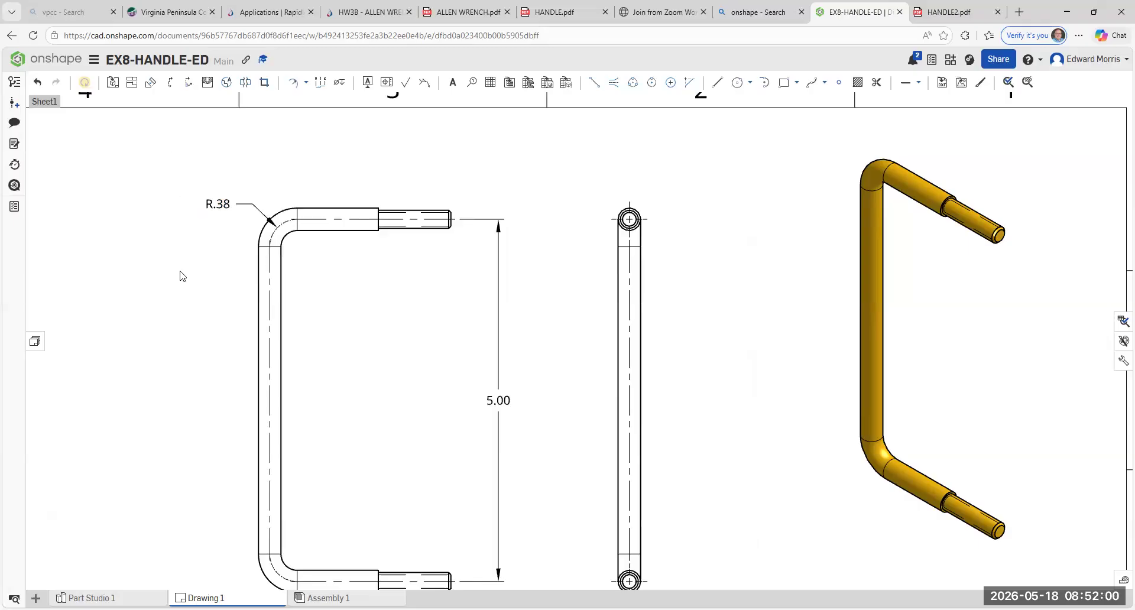
- Dimension the diameter of the vertical grip between its two outer edges in the front view, placing the text inside the handle
scroll(180, 270, down, 1)
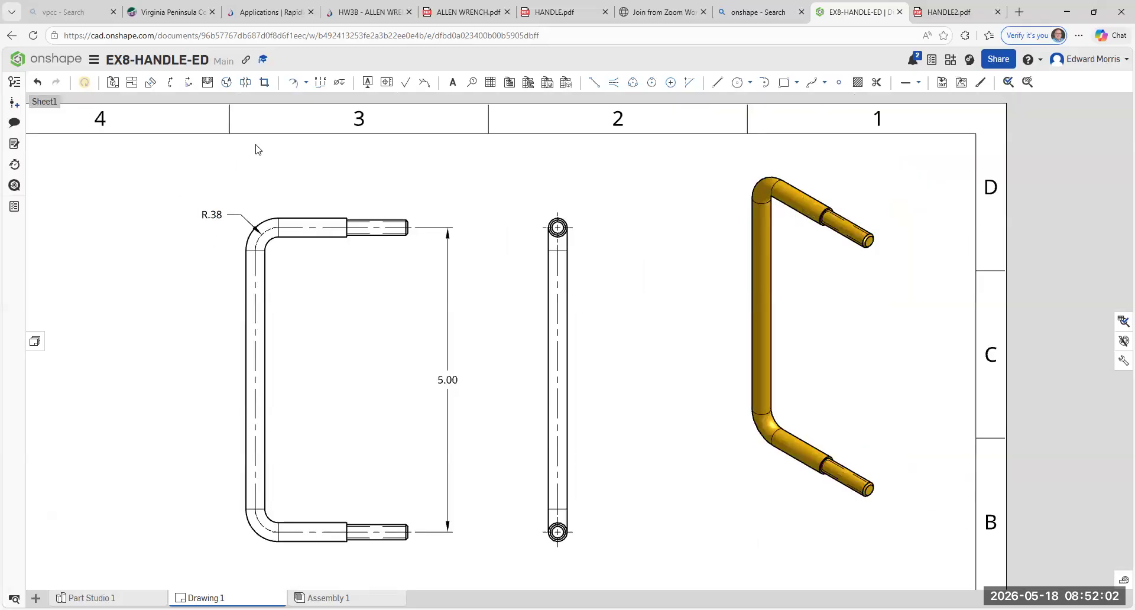
click(307, 83)
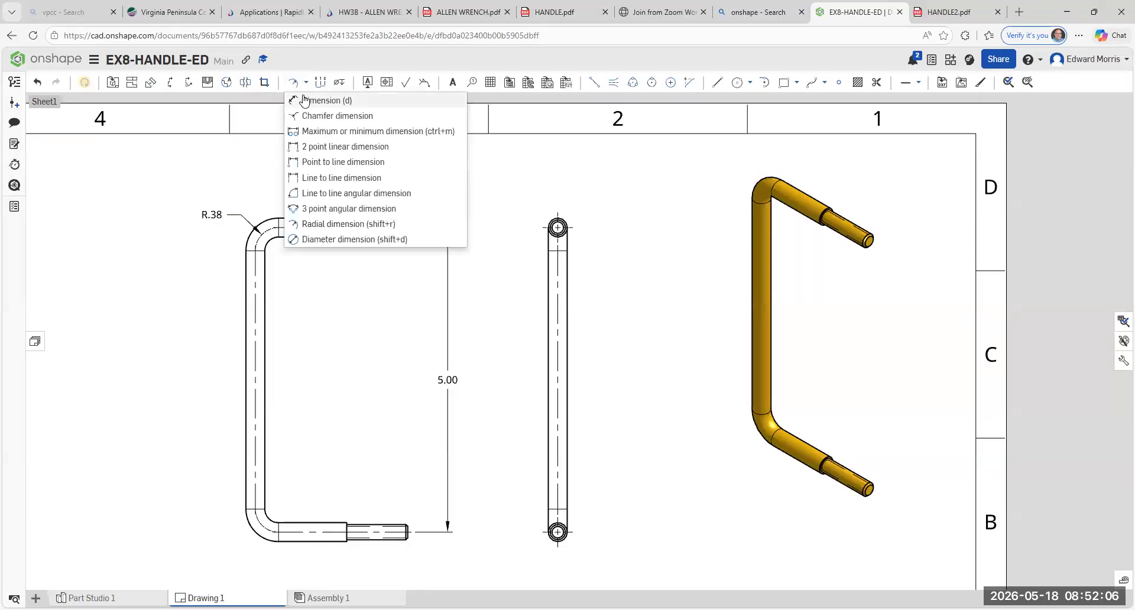
key(d)
click(246, 373)
click(265, 375)
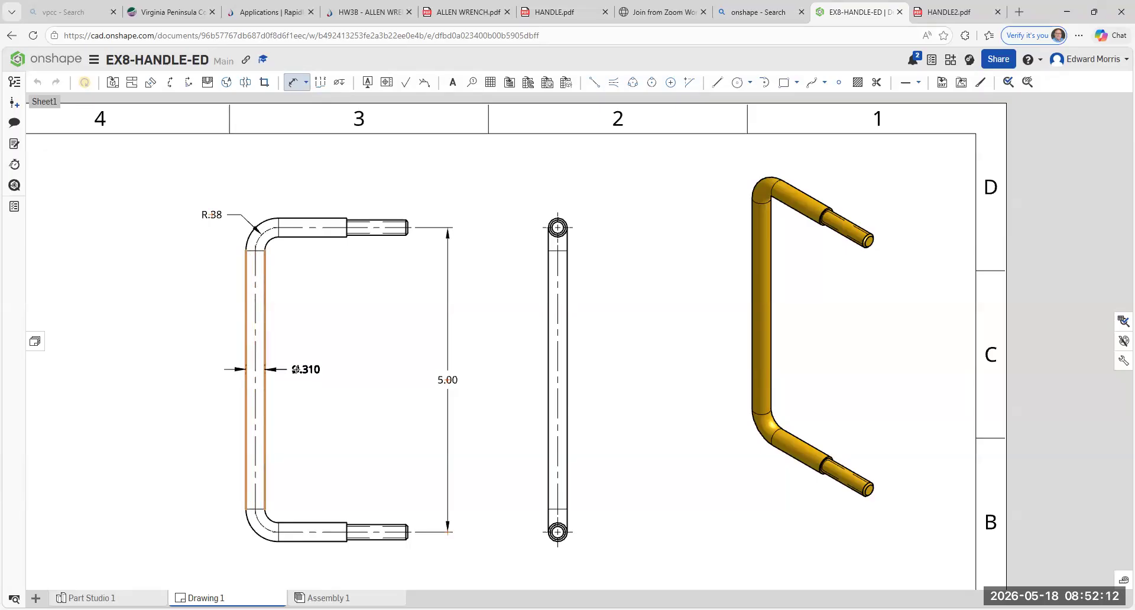
click(296, 369)
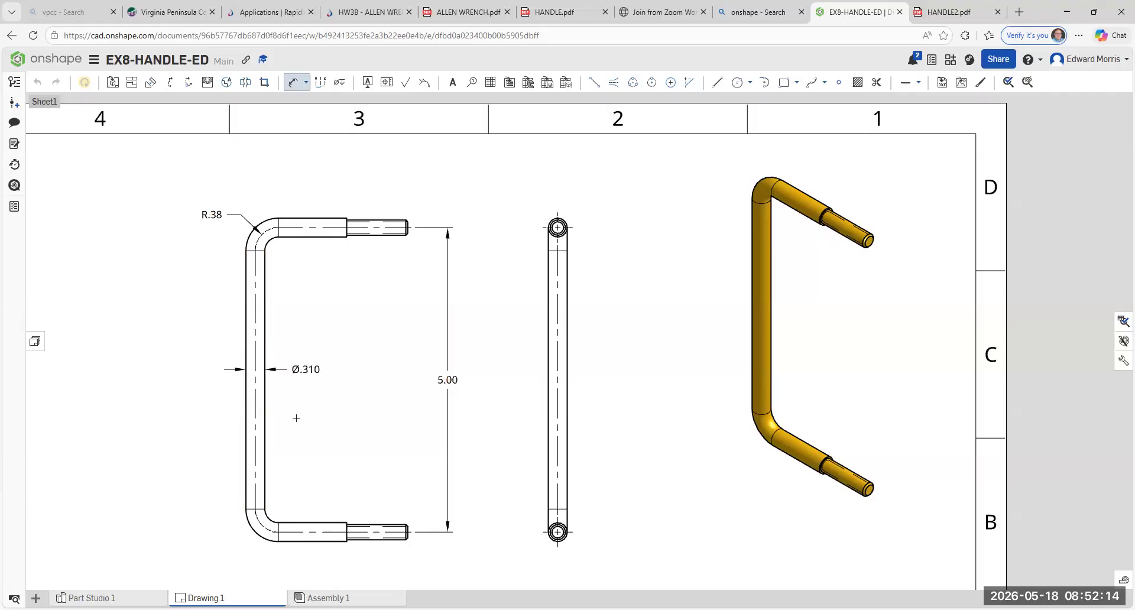
scroll(307, 374, up, 5)
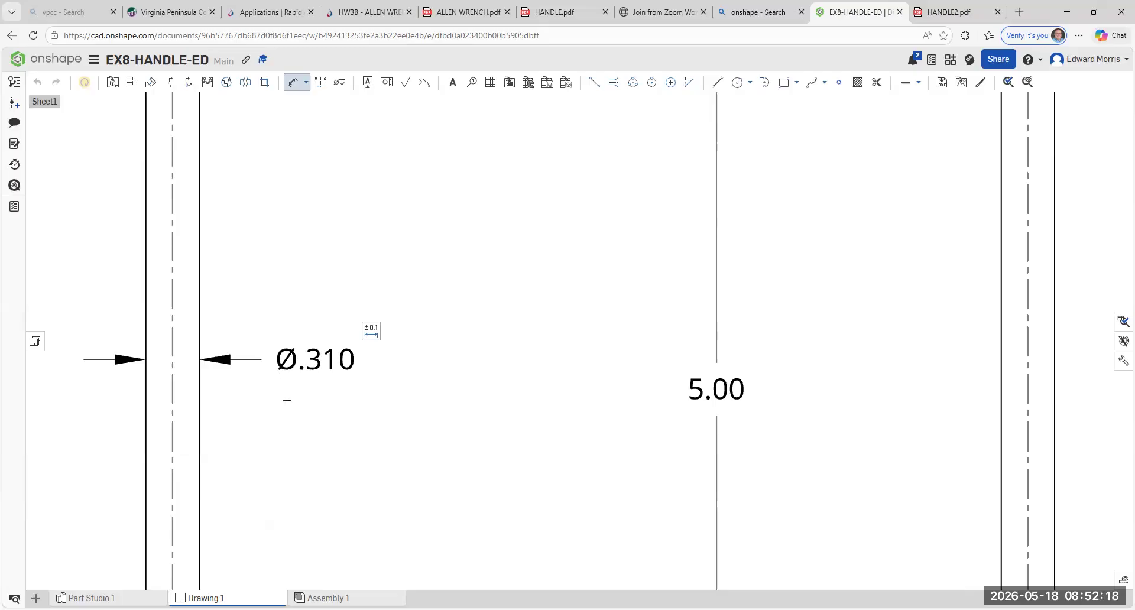
scroll(290, 405, down, 2)
scroll(291, 409, down, 2)
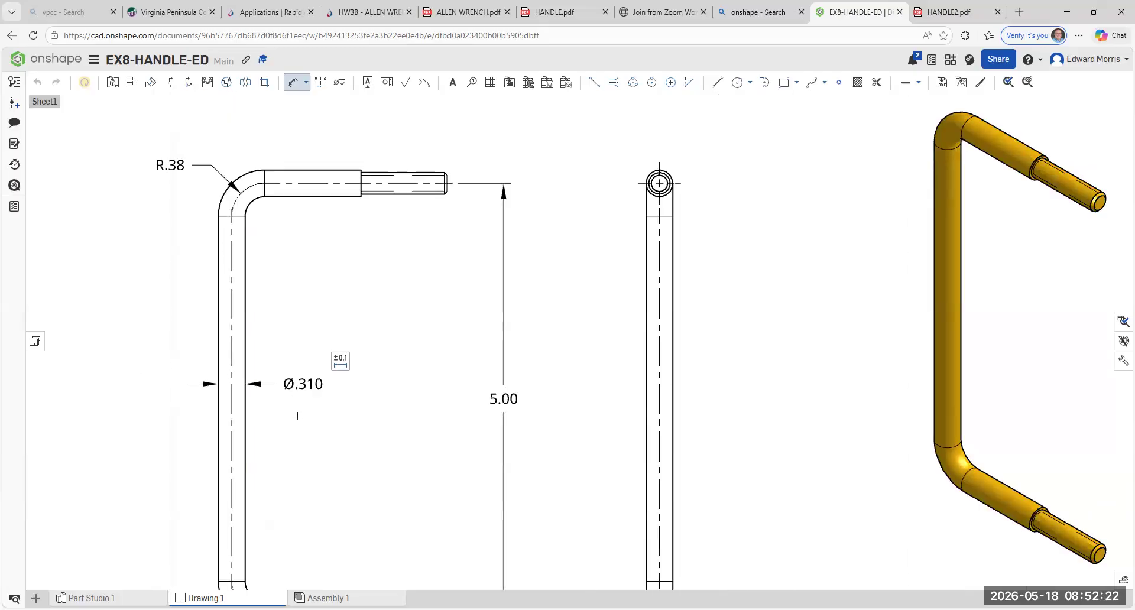
key(Escape)
- Set the precision of the grip's diameter dimension to two decimal places (0.12)
click(305, 381)
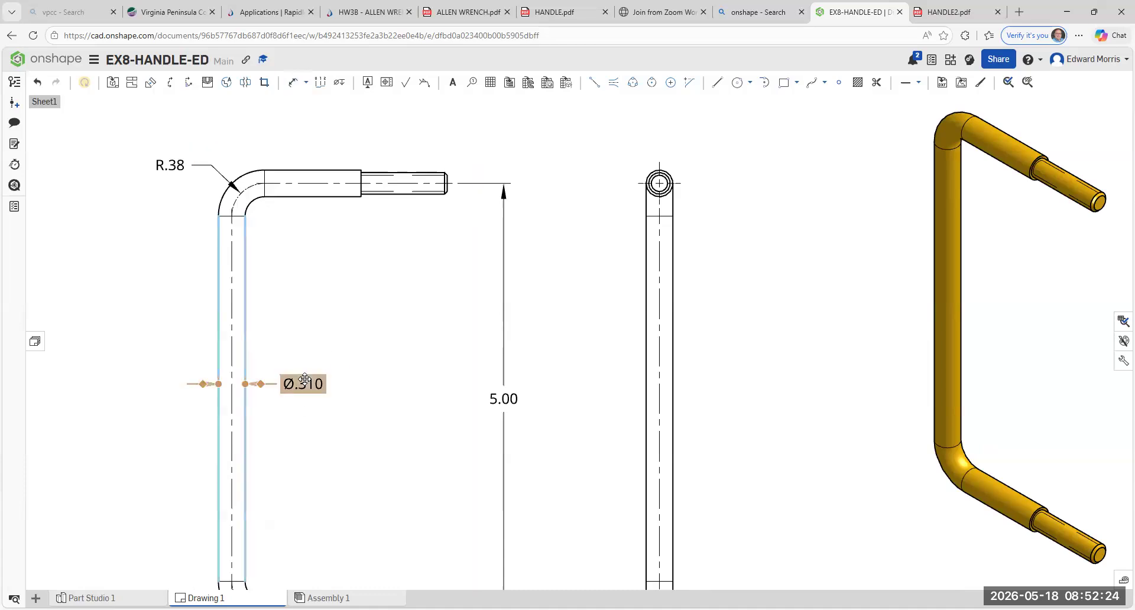
double_click(304, 381)
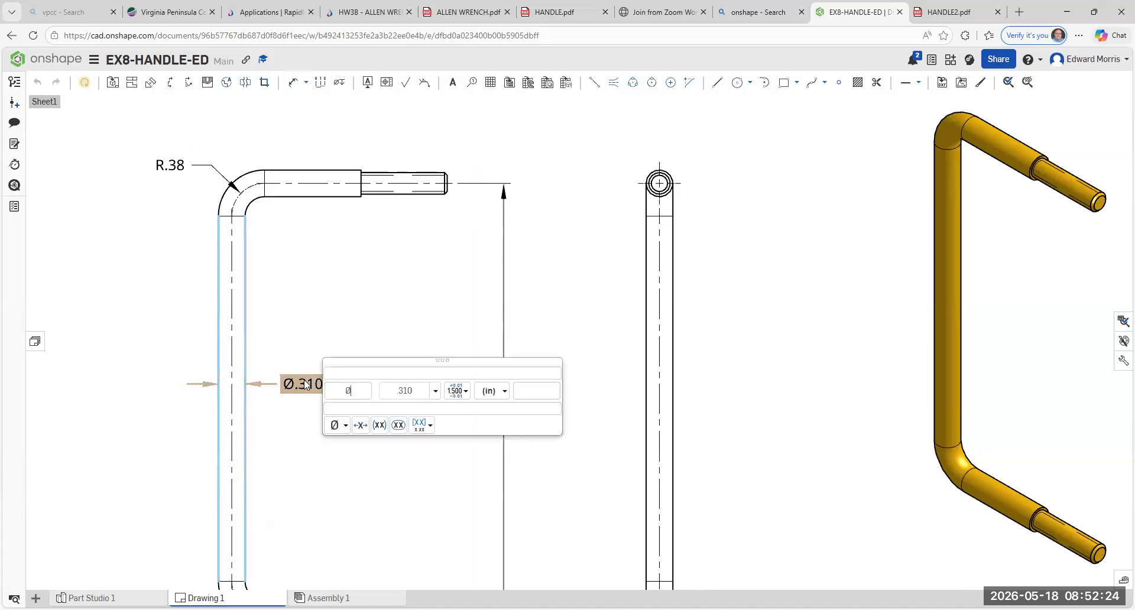
click(435, 391)
click(412, 441)
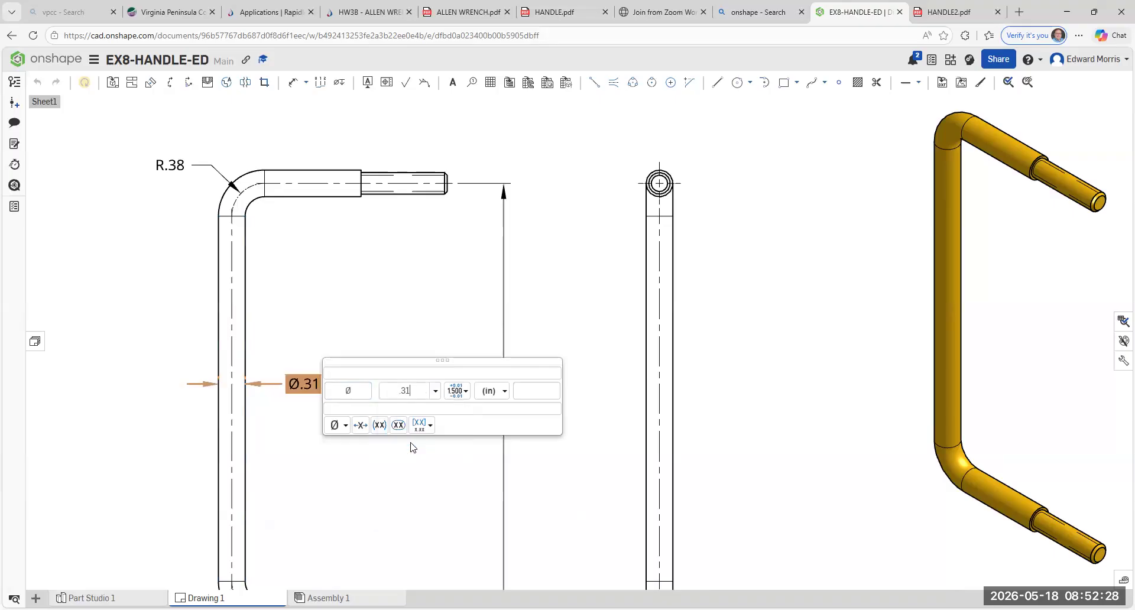
click(546, 304)
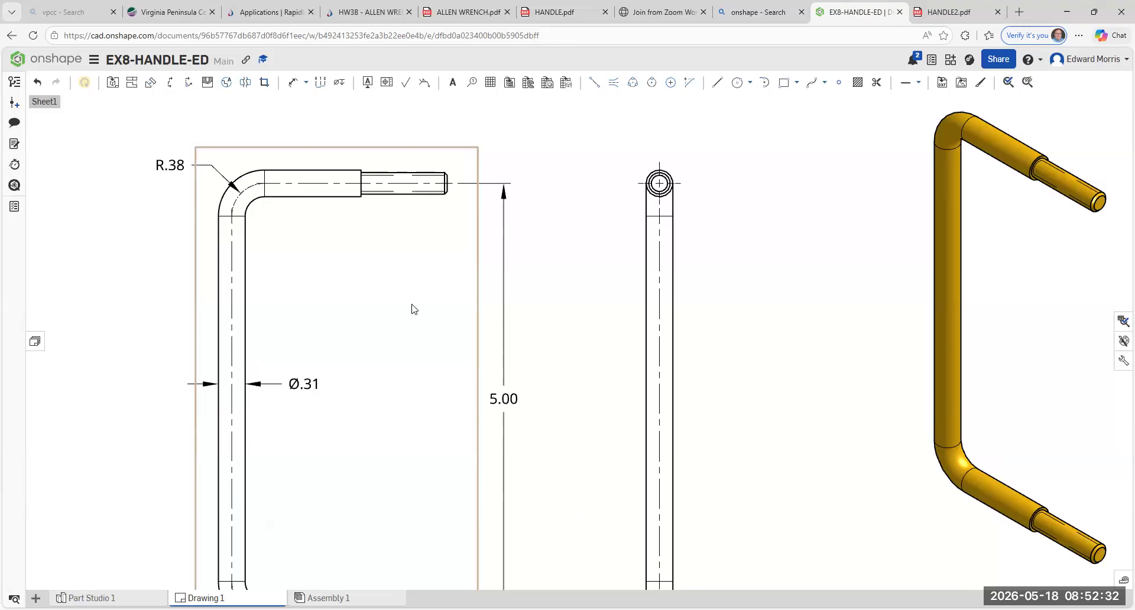
- Dimension the horizontal distance from the grip's centerline to the lower arm's shoulder, placed below the front view
scroll(422, 318, down, 5)
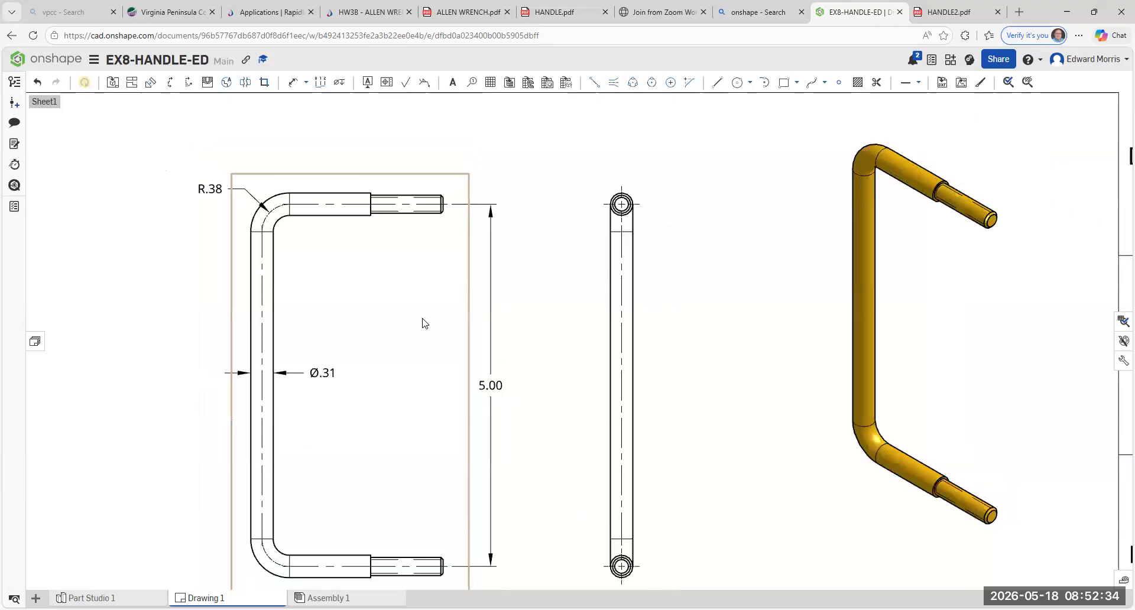
scroll(395, 381, up, 4)
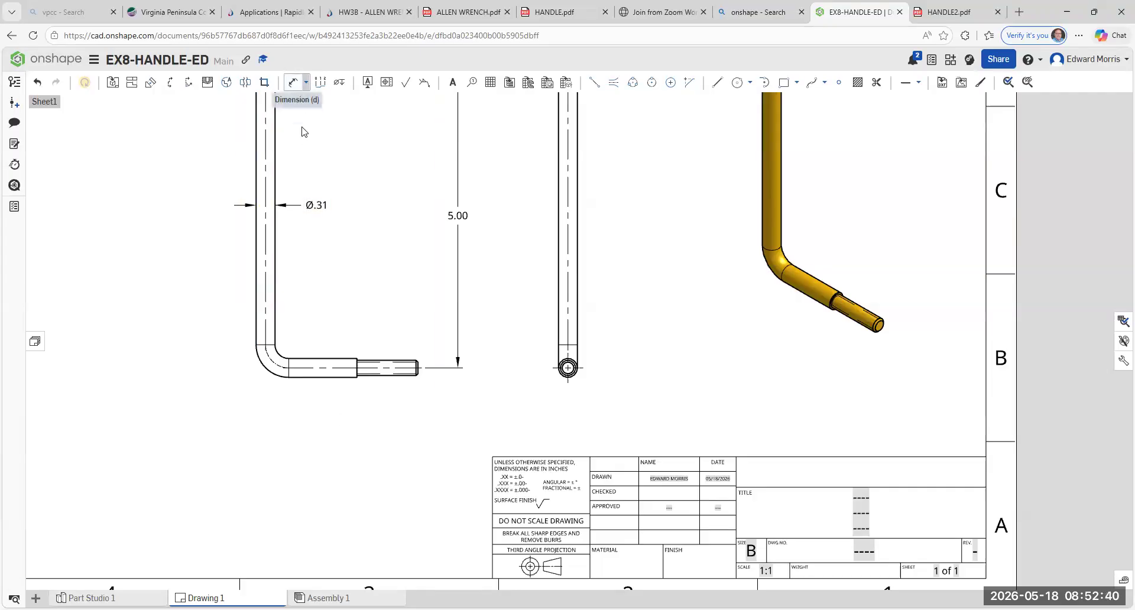
click(295, 83)
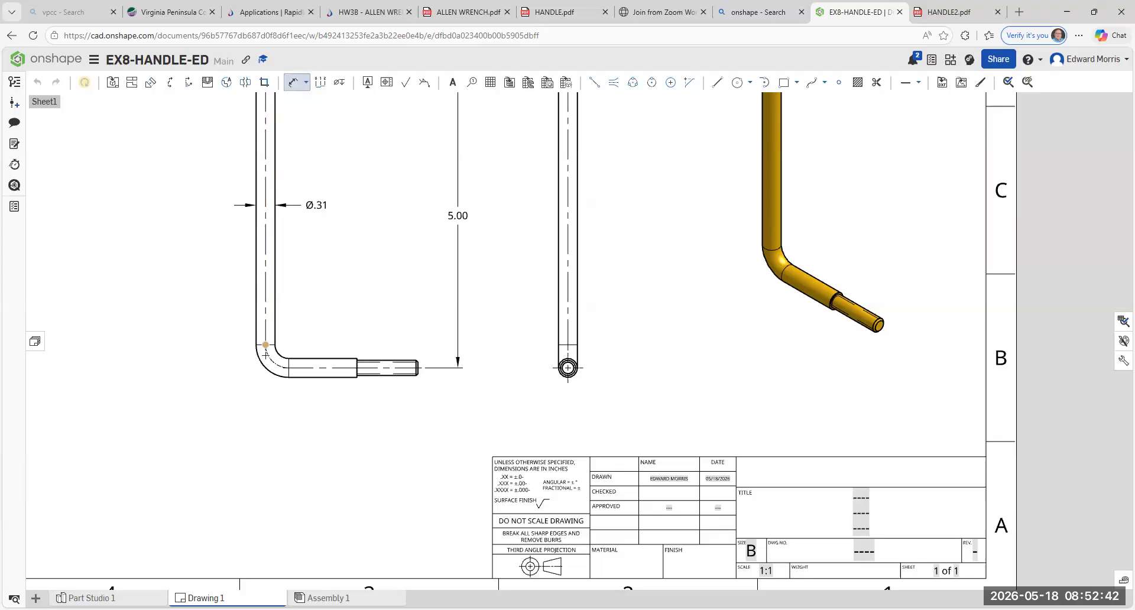
scroll(267, 355, up, 2)
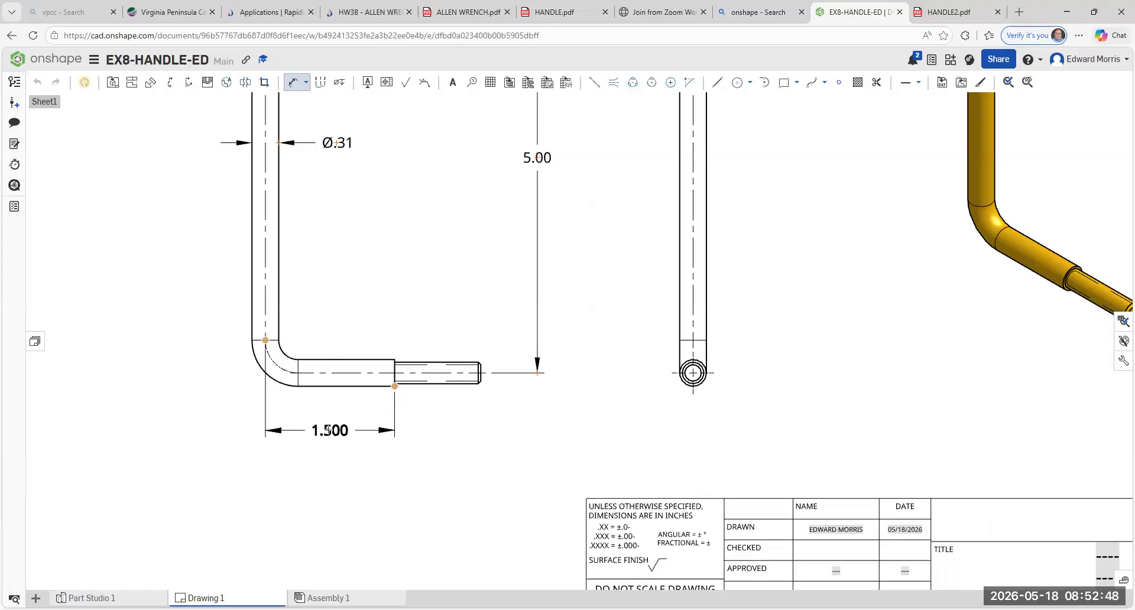
click(327, 430)
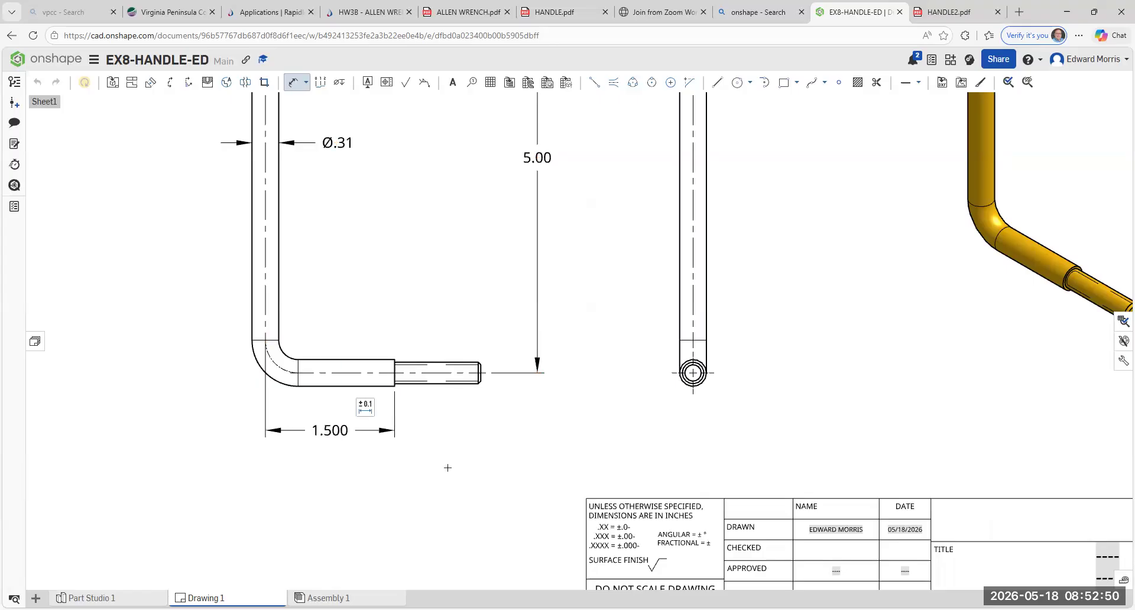
key(Escape)
click(293, 83)
scroll(471, 391, up, 3)
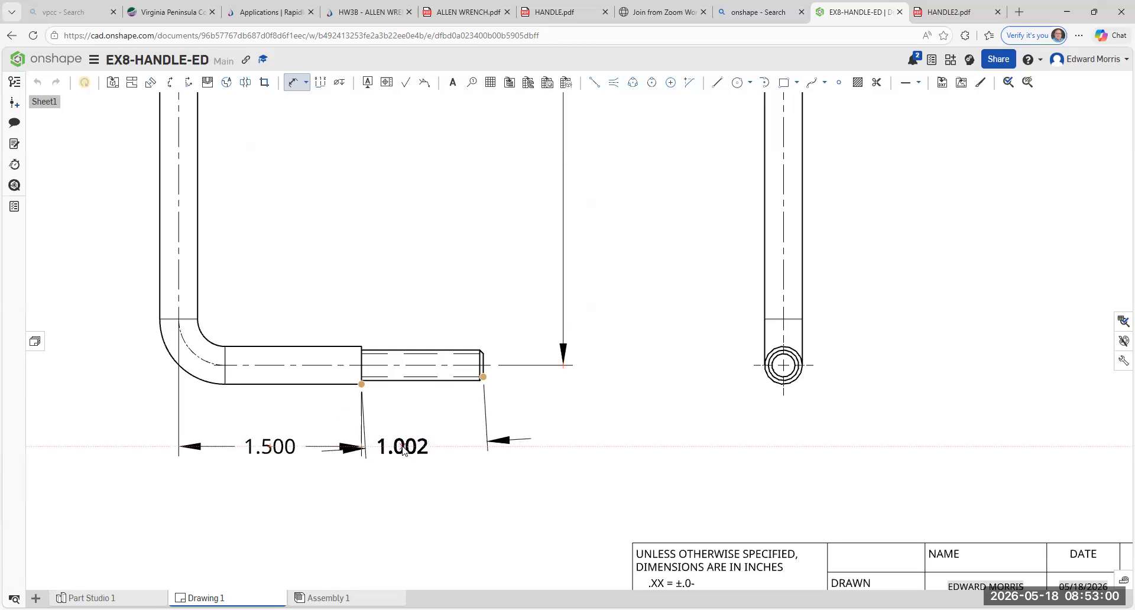
key(Escape)
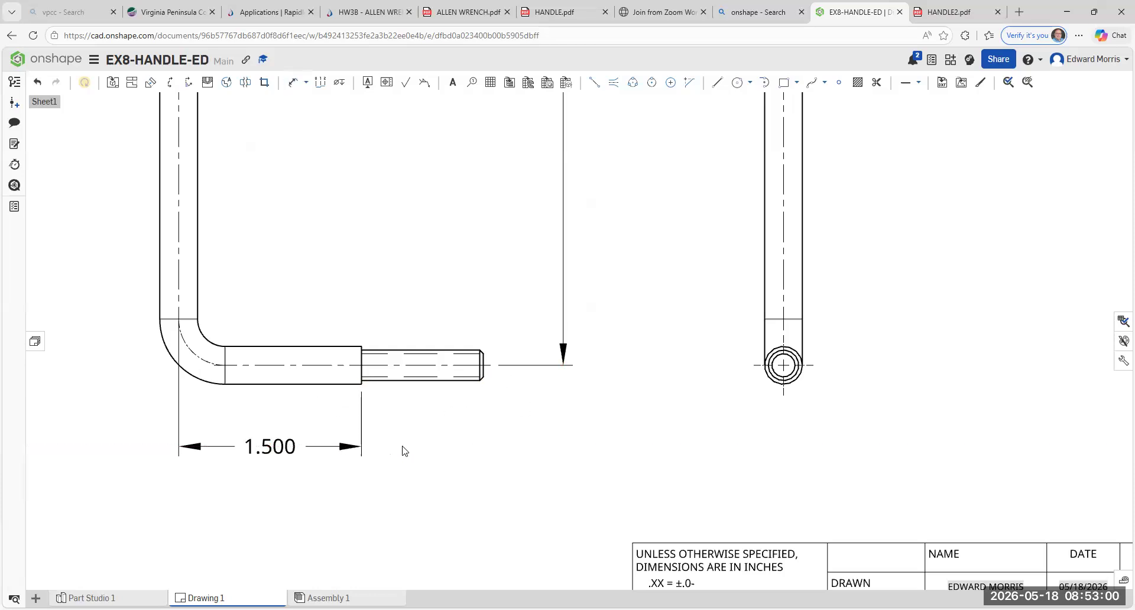
- Dimension the lower threaded pin's horizontal length from the shoulder to its end face, in line with the neighbouring arm dimension
click(306, 82)
scroll(384, 405, up, 2)
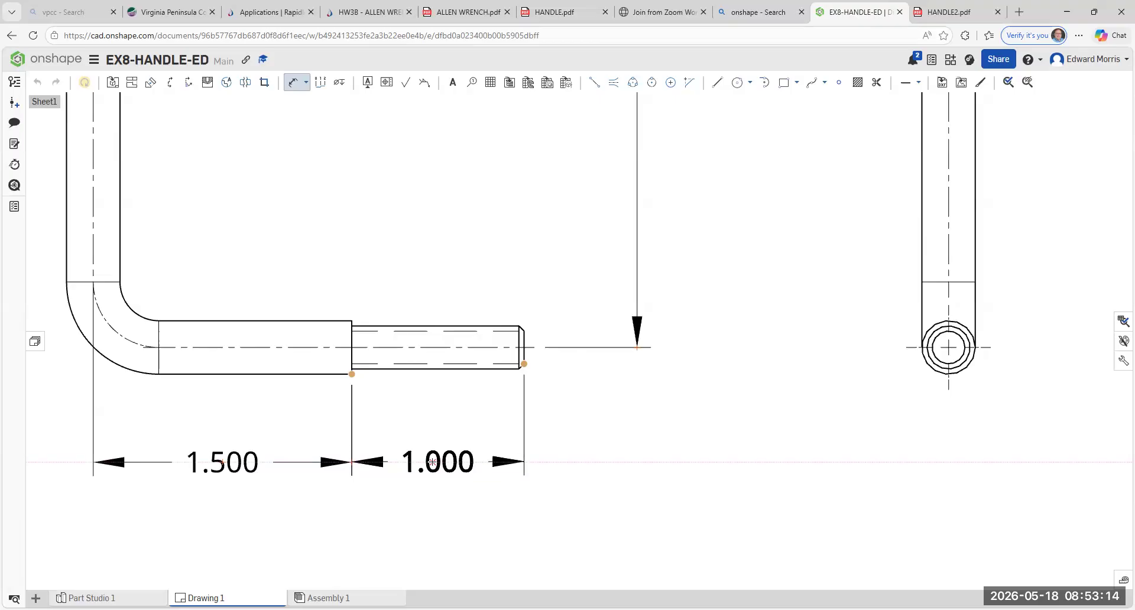
click(432, 461)
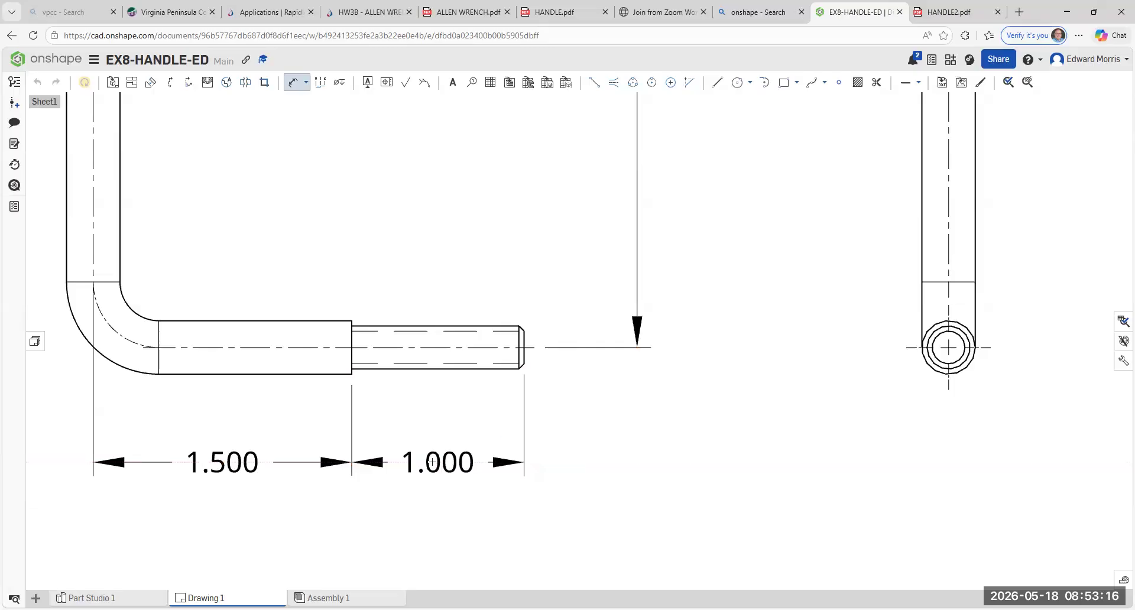
- Set the precision of the dimension from the grip's centerline to the lower shoulder to two decimal places (0.12)
scroll(484, 385, down, 3)
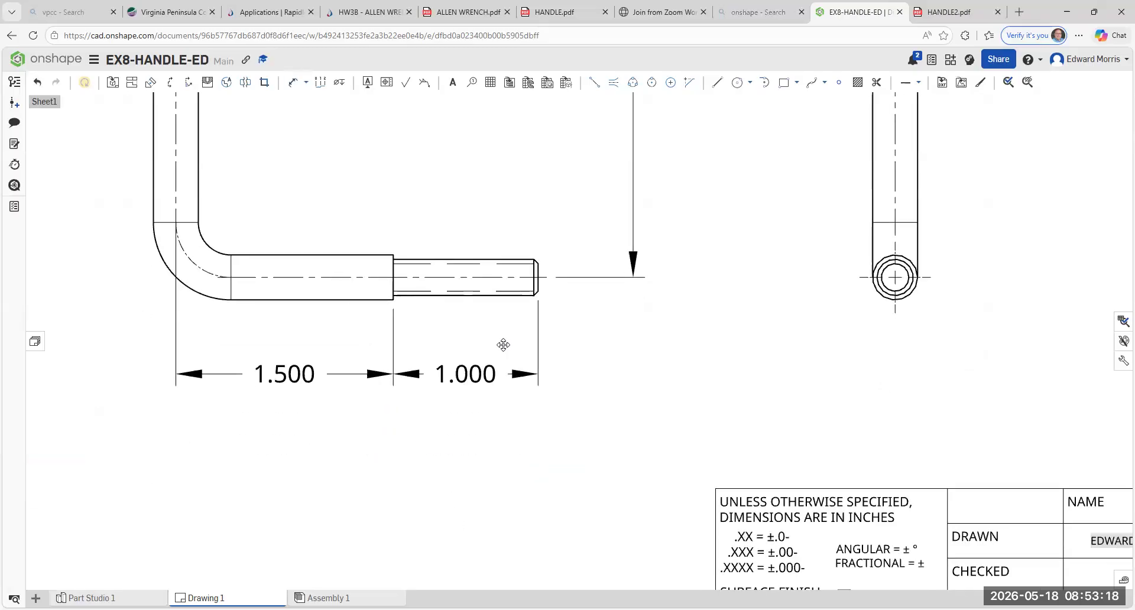
double_click(299, 334)
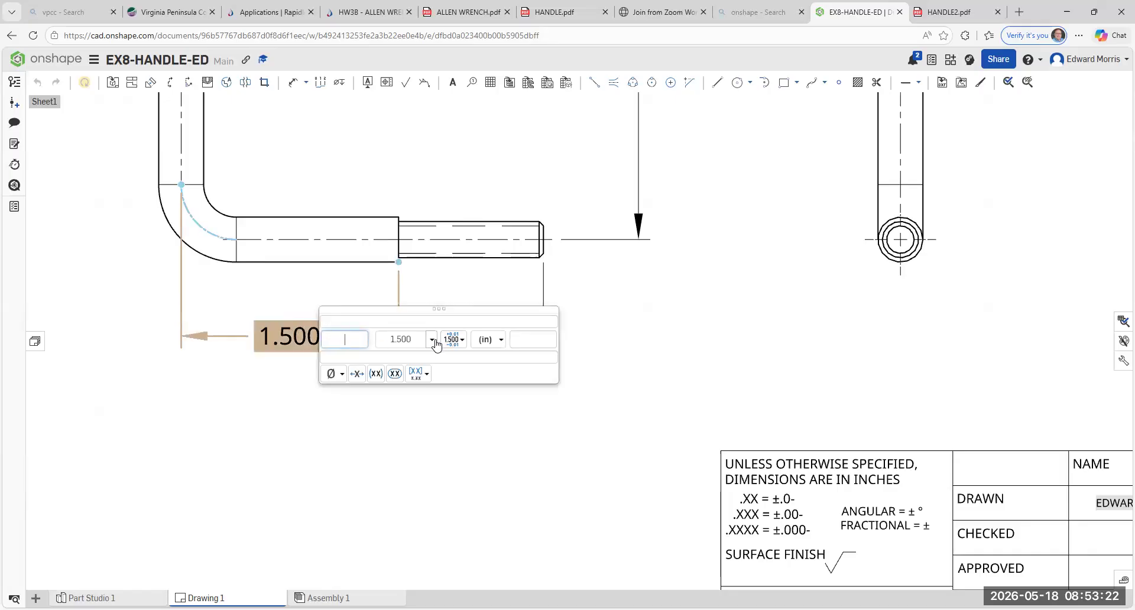
click(432, 340)
click(423, 390)
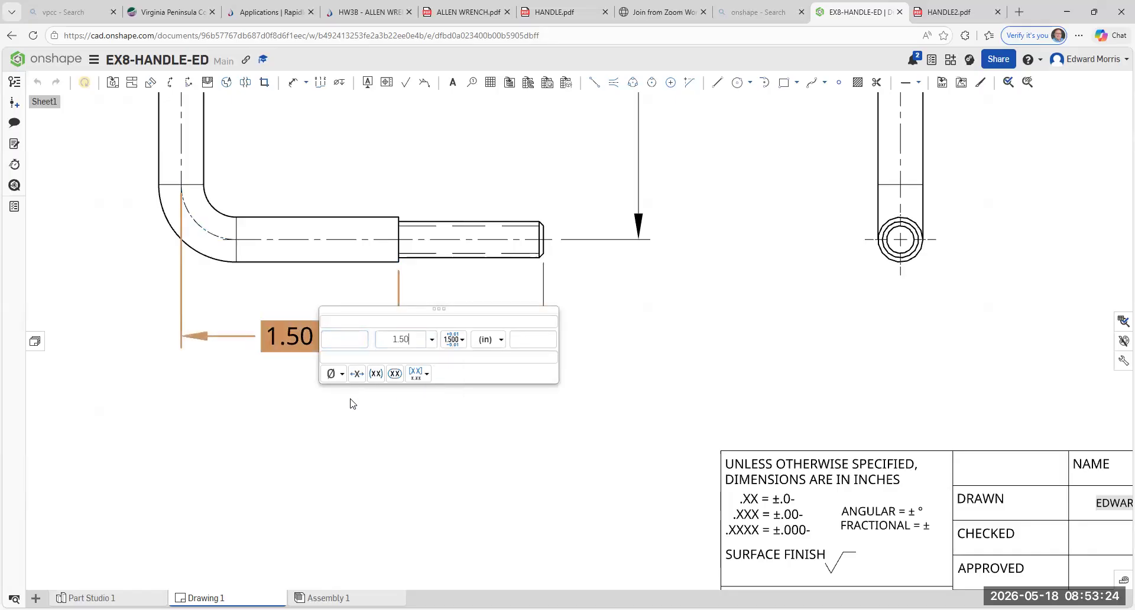
click(324, 413)
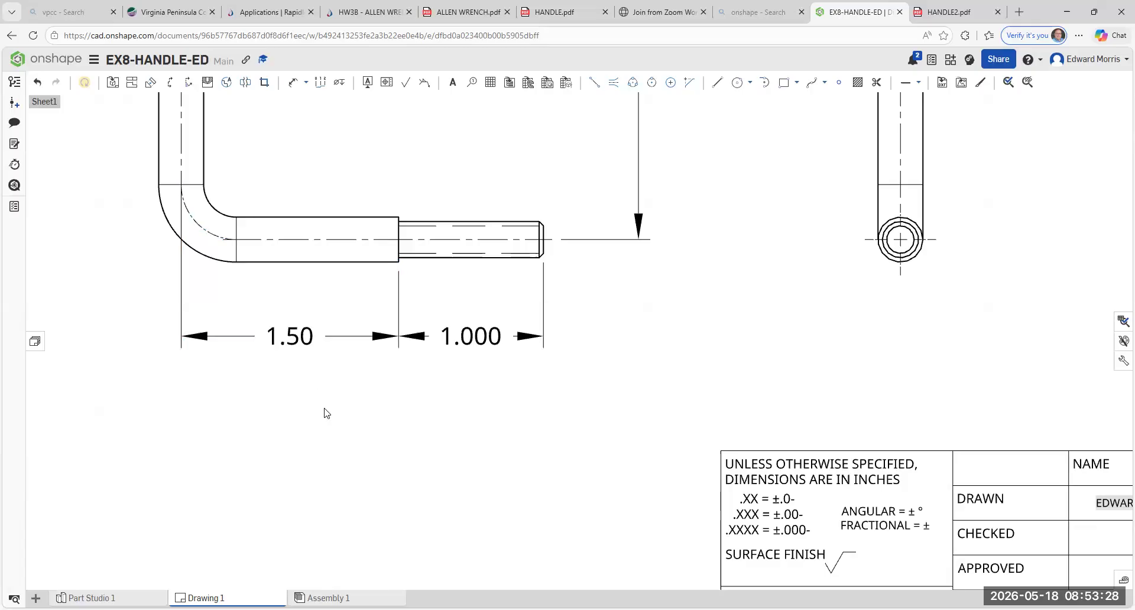
- Set the precision of the lower threaded pin's length dimension to two decimal places (0.12)
click(471, 336)
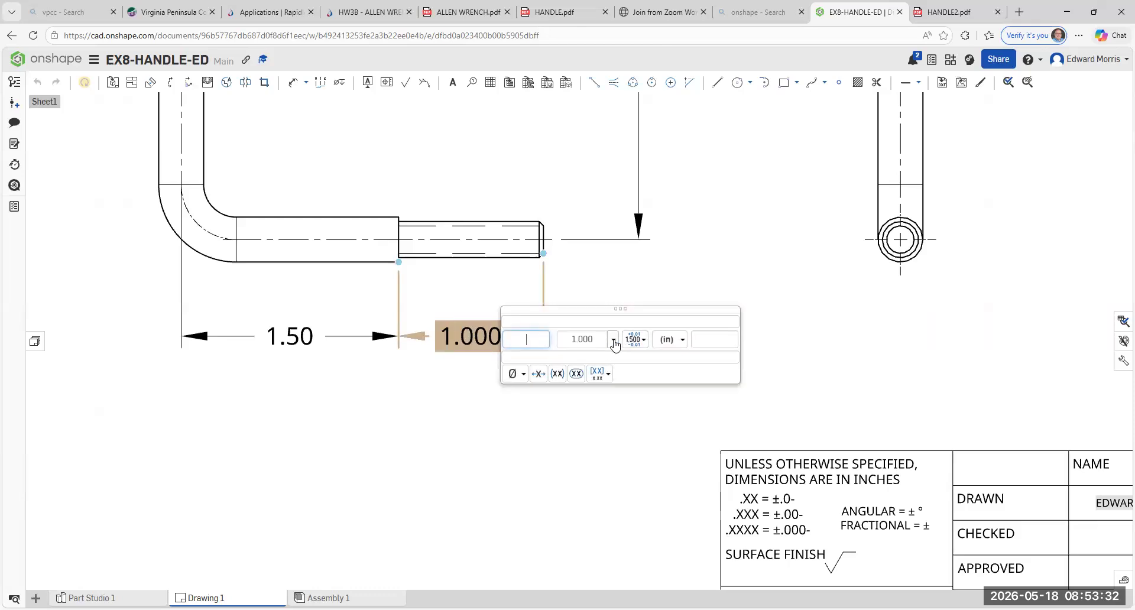
click(613, 340)
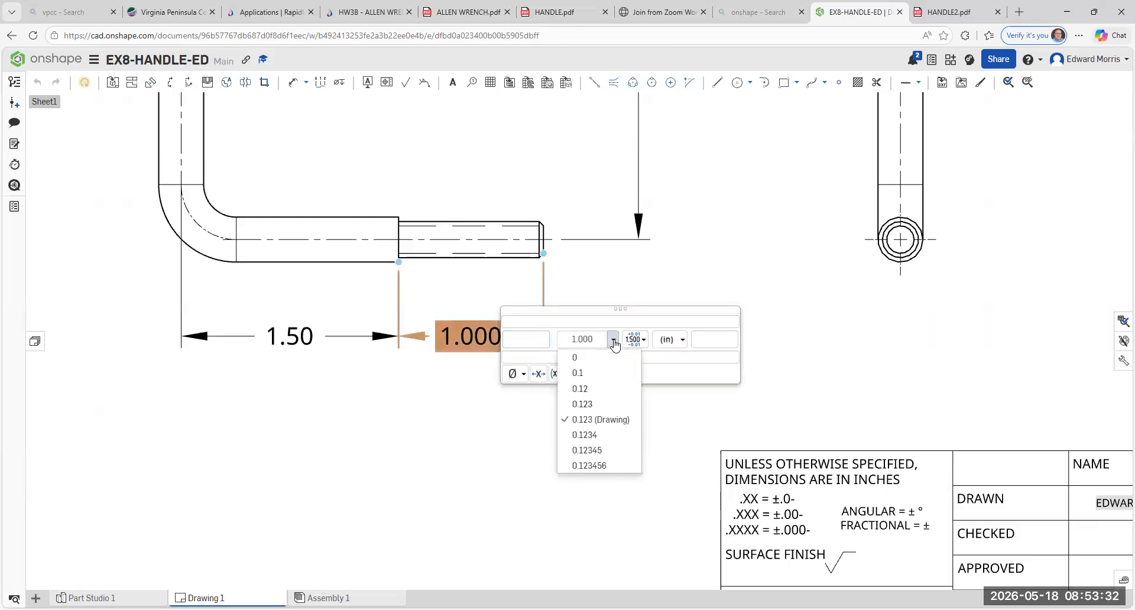
click(595, 389)
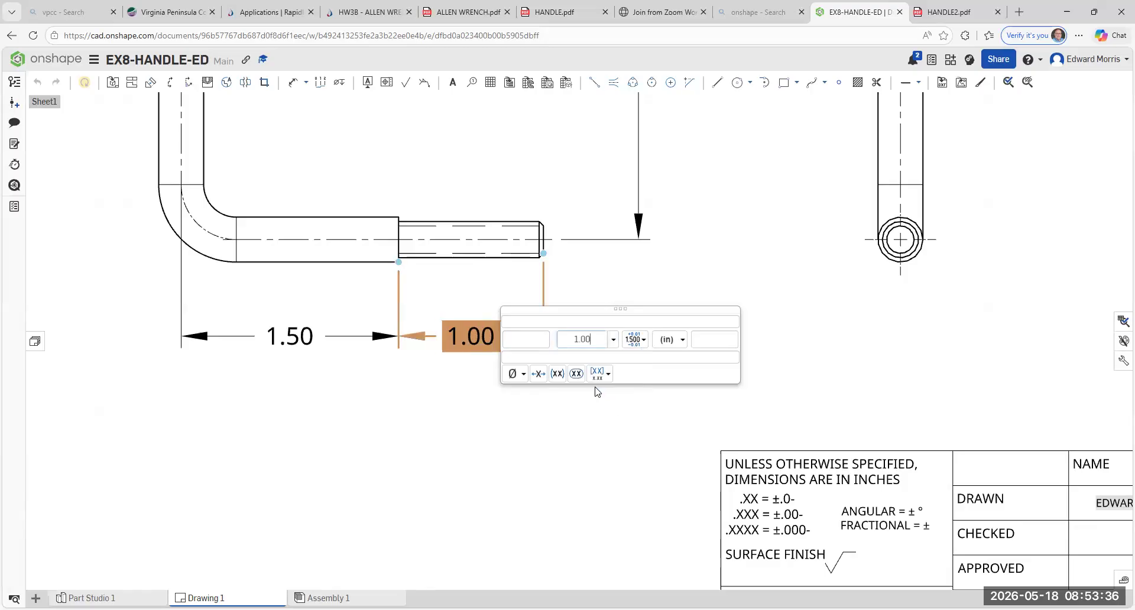
click(102, 337)
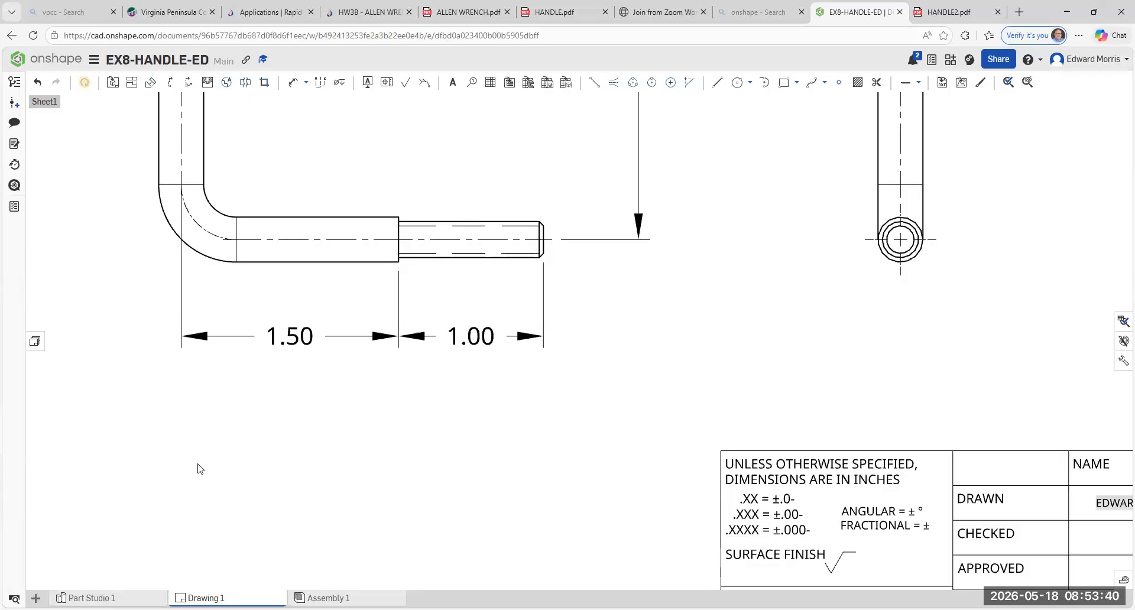
scroll(197, 465, down, 3)
scroll(241, 315, down, 2)
middle_drag(262, 288, 252, 393)
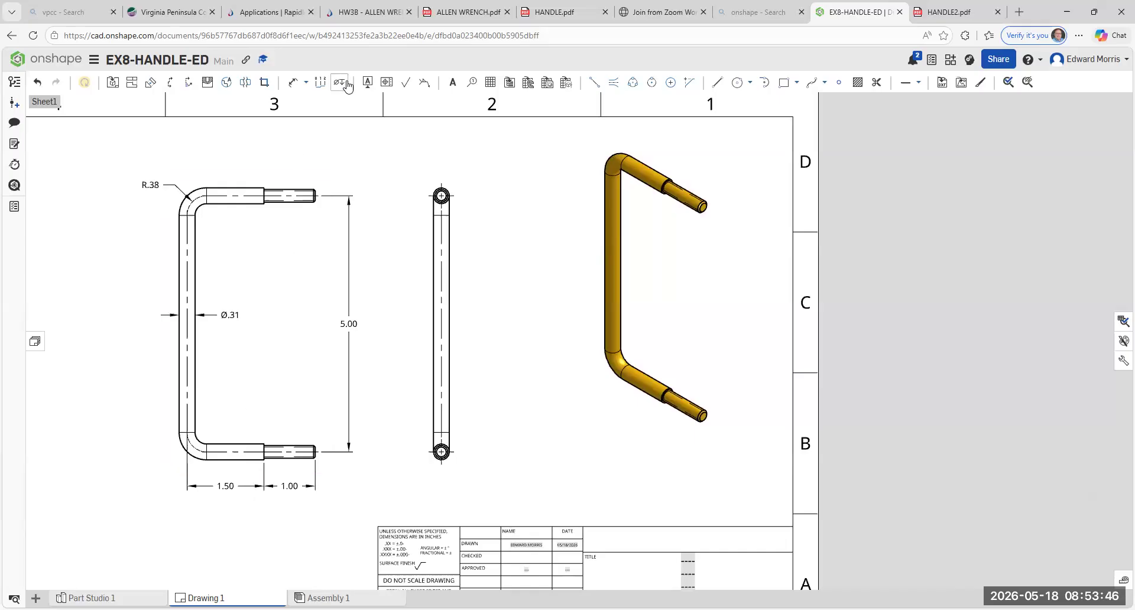
click(306, 84)
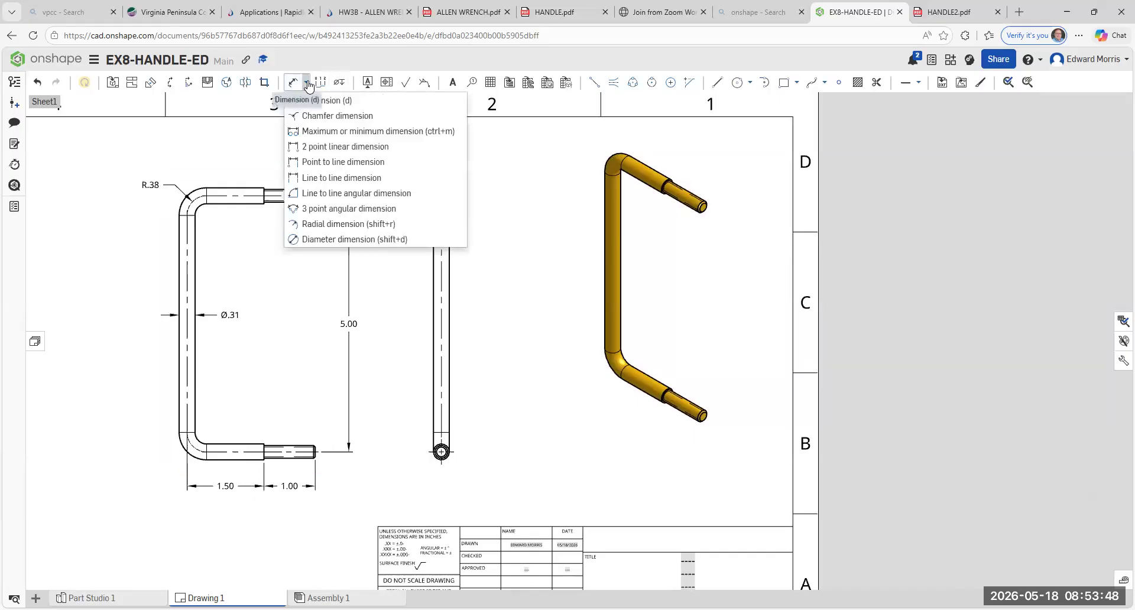
click(307, 83)
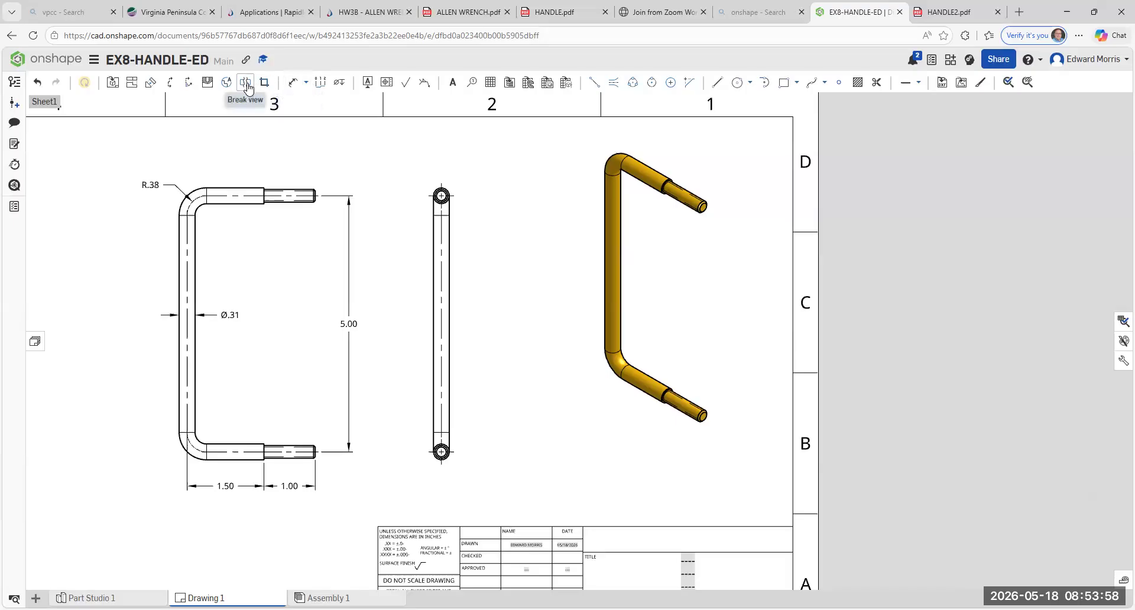
click(307, 84)
click(308, 84)
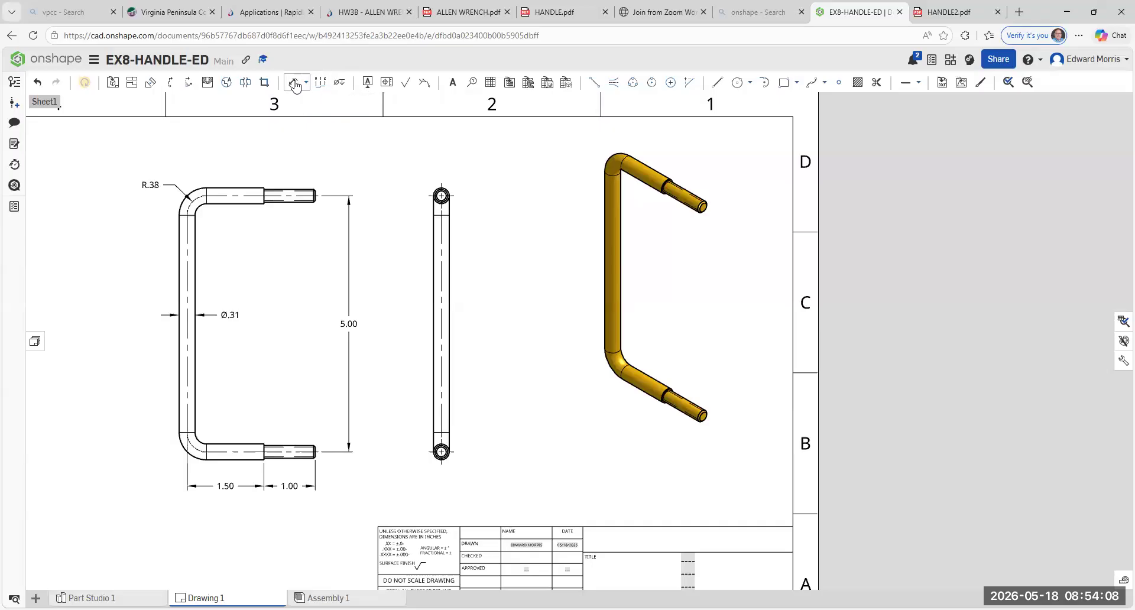
- Add a thread callout to the upper threaded pin in the front view, placed above and to the right of the pin
click(344, 86)
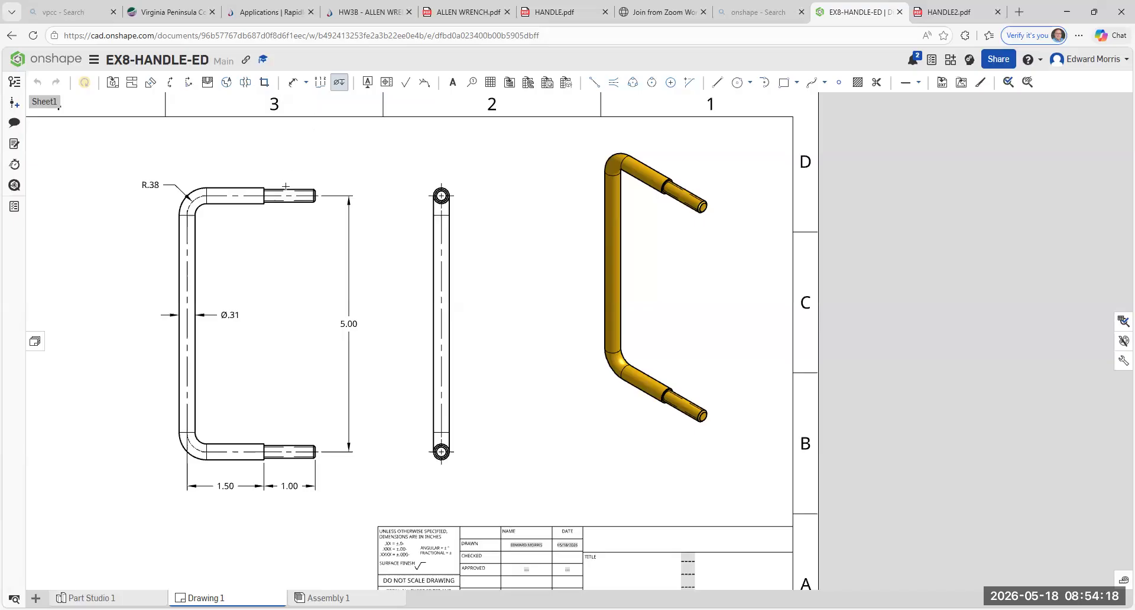
click(291, 190)
click(313, 169)
click(342, 87)
click(301, 173)
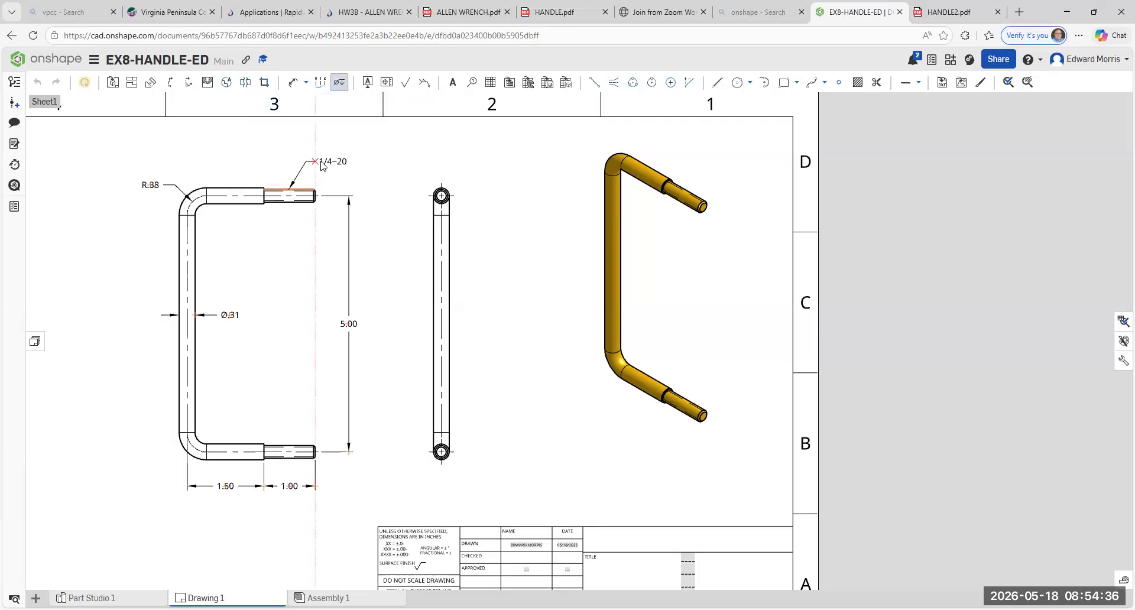
click(327, 165)
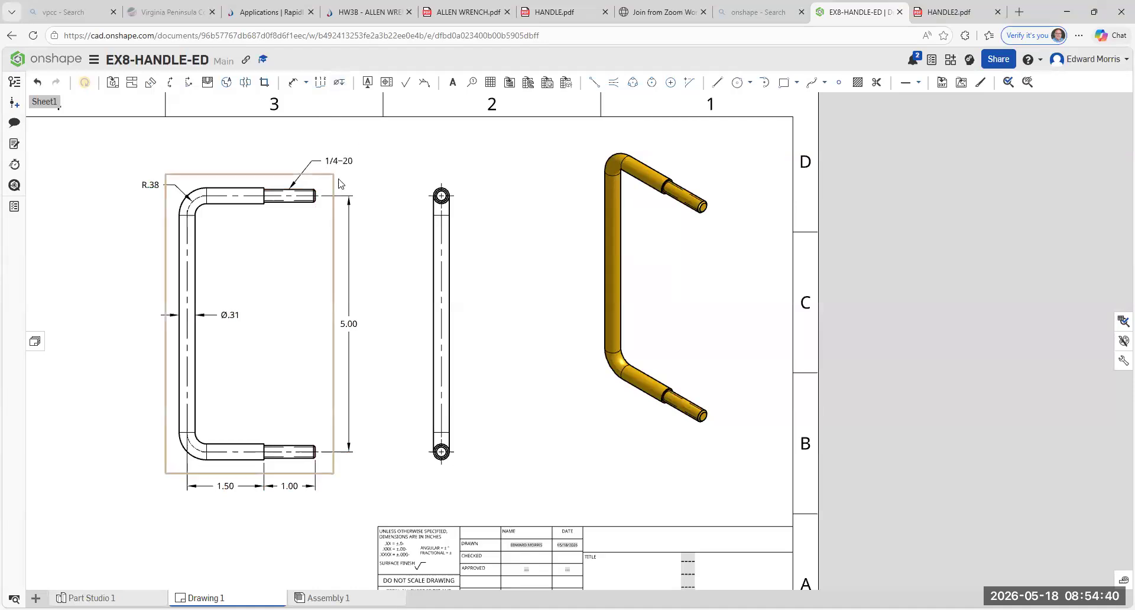
- Open the upper pin's thread callout for editing
double_click(340, 167)
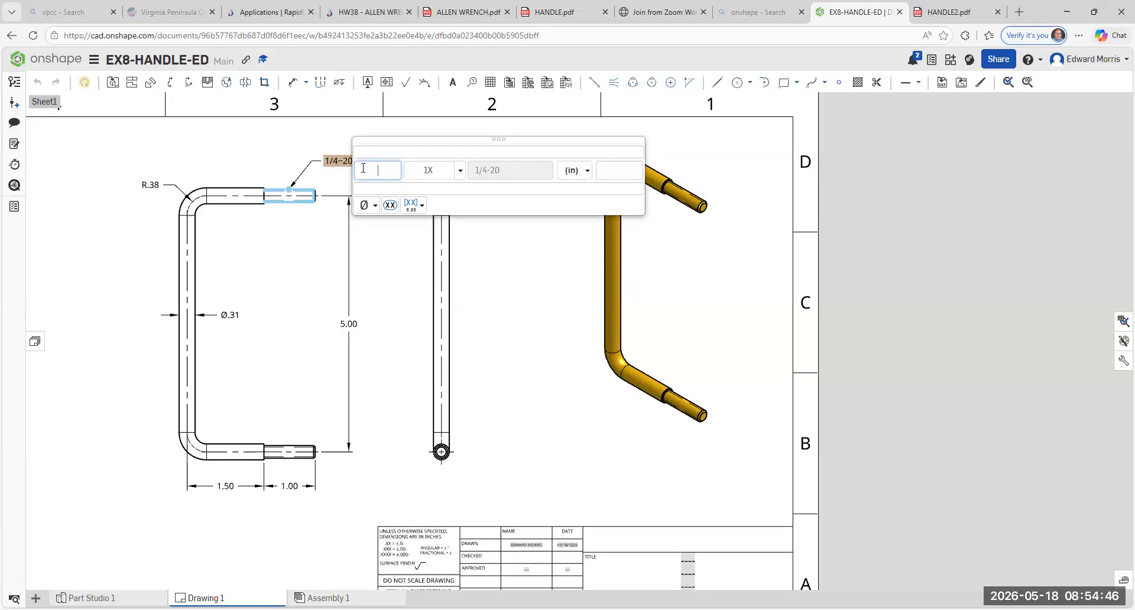
click(516, 170)
click(260, 146)
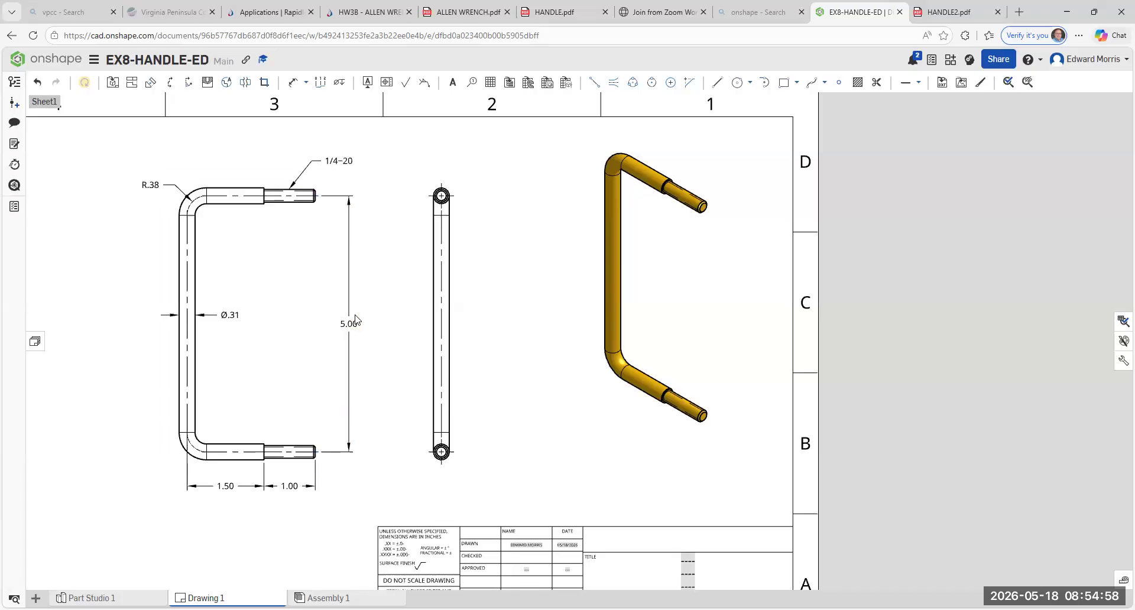
scroll(358, 315, up, 2)
middle_drag(368, 429, 330, 228)
scroll(263, 297, up, 2)
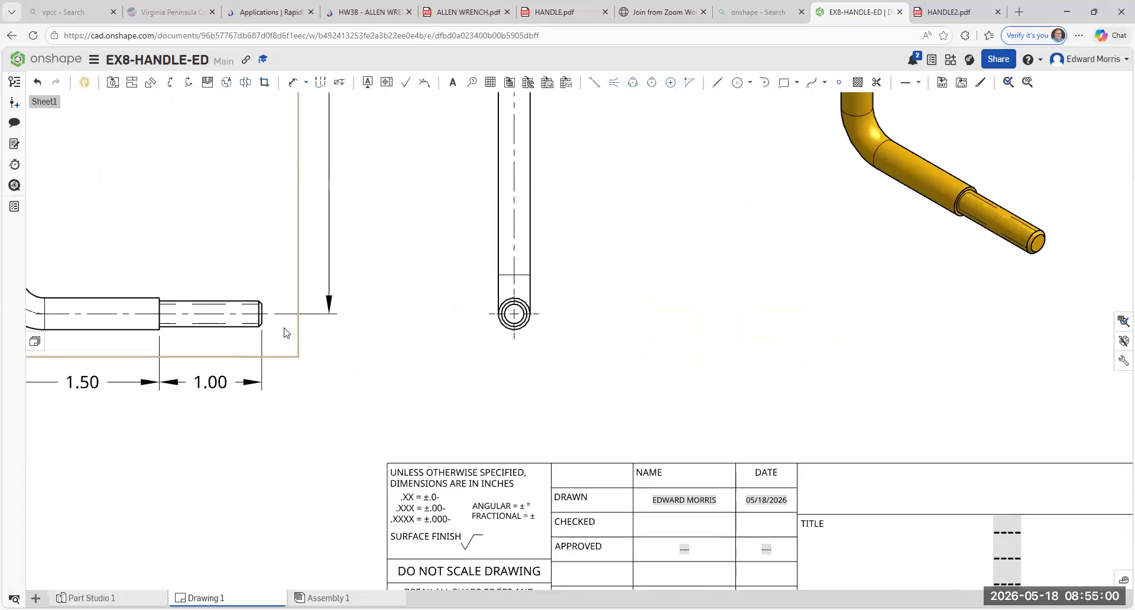
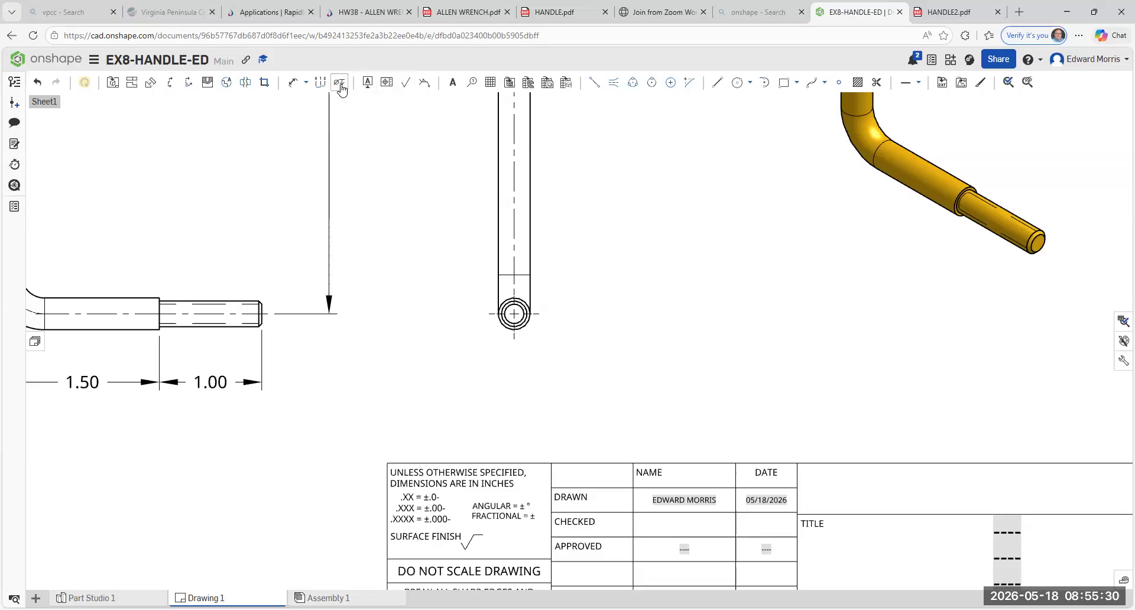
click(307, 85)
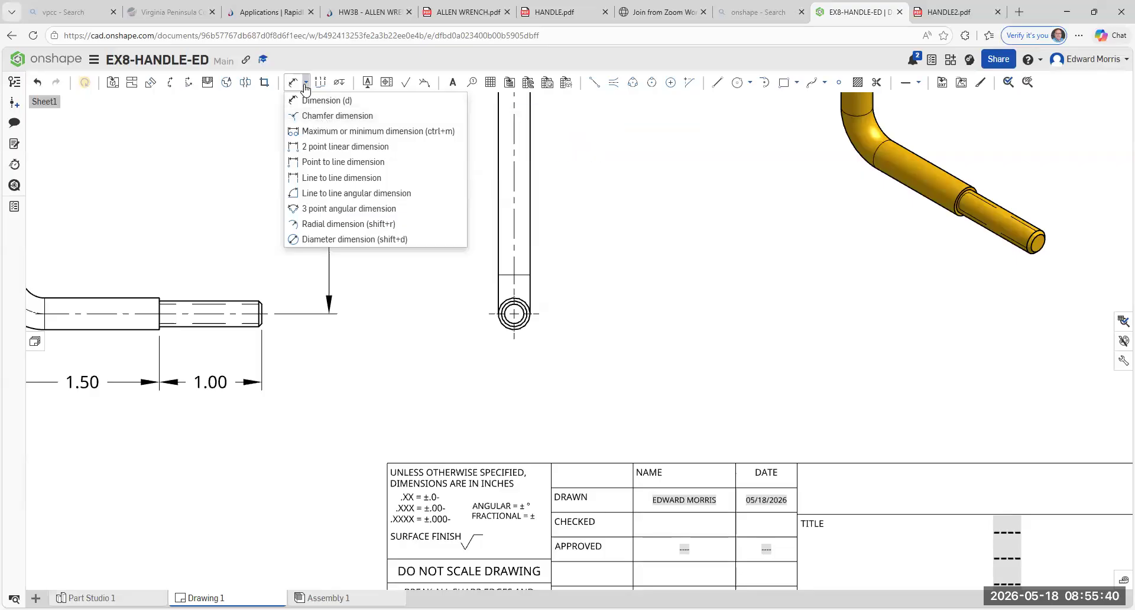
click(308, 116)
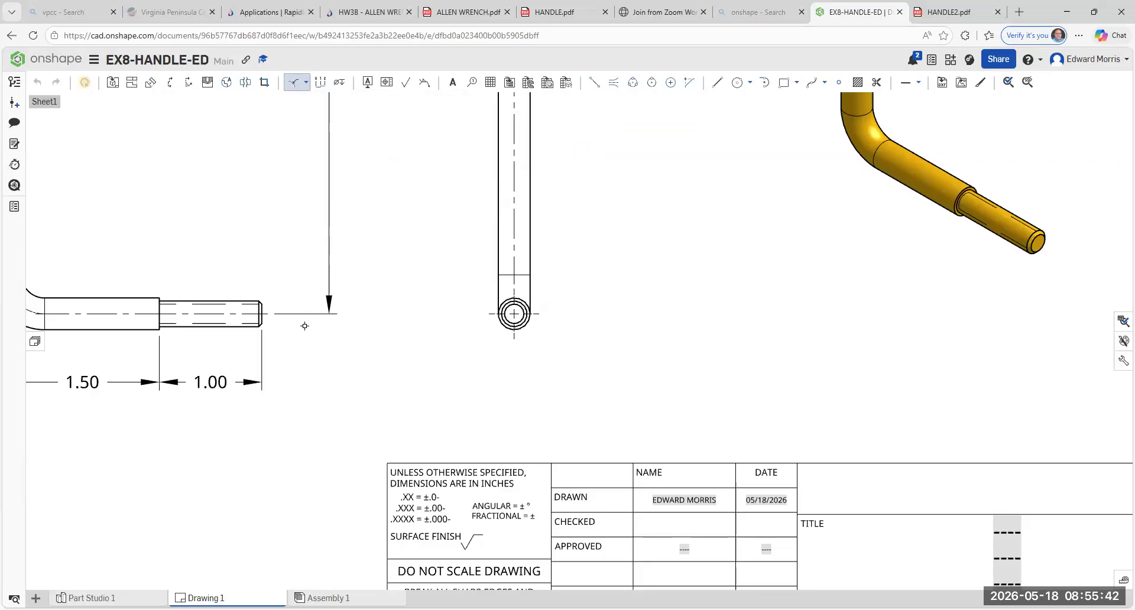
scroll(256, 326, up, 5)
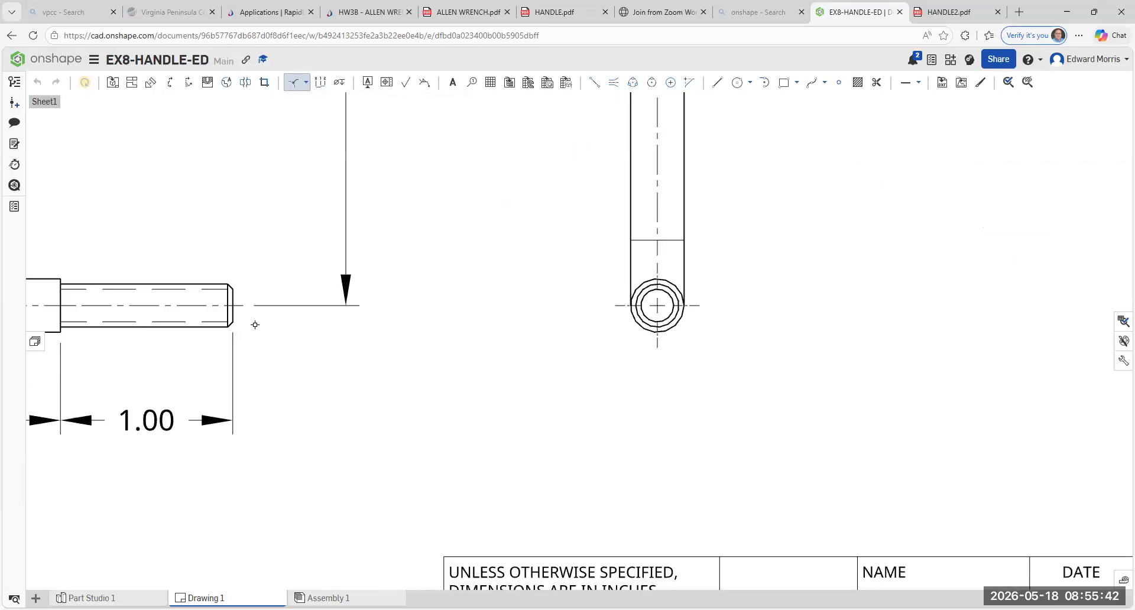
click(226, 310)
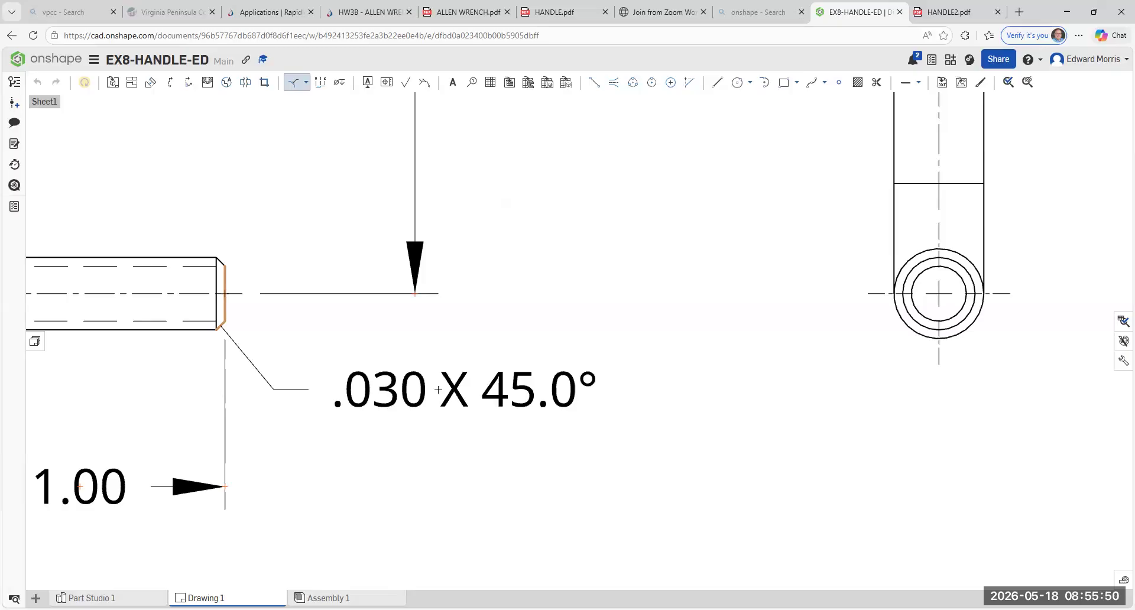
key(Escape)
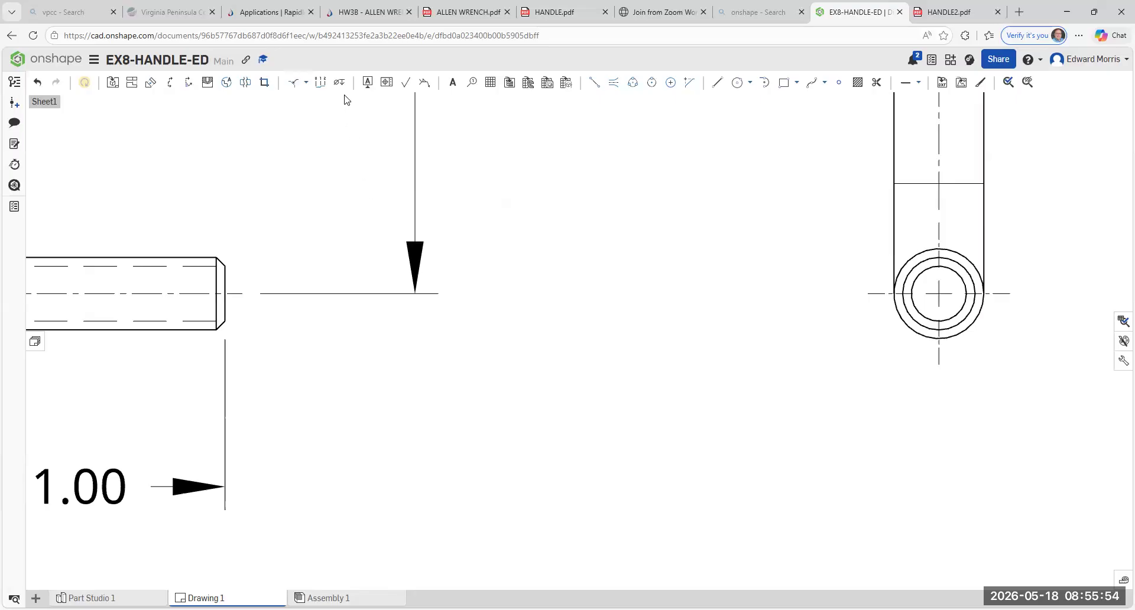
- Add a chamfer dimension to the lower threaded pin's end chamfer in the front view, placed below and to the right of the pin
click(307, 85)
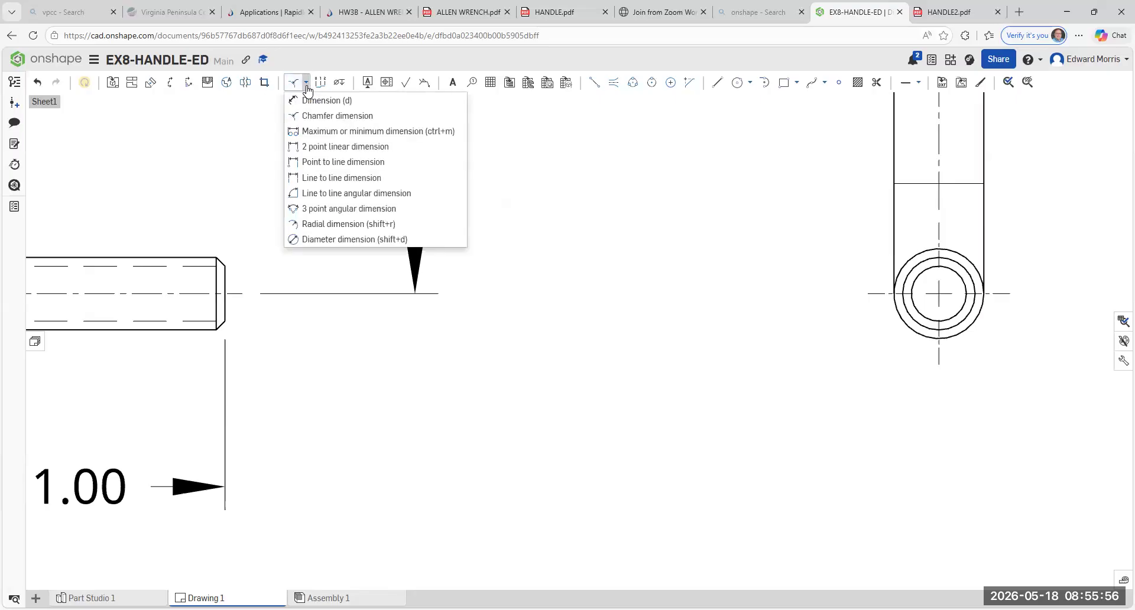
click(318, 120)
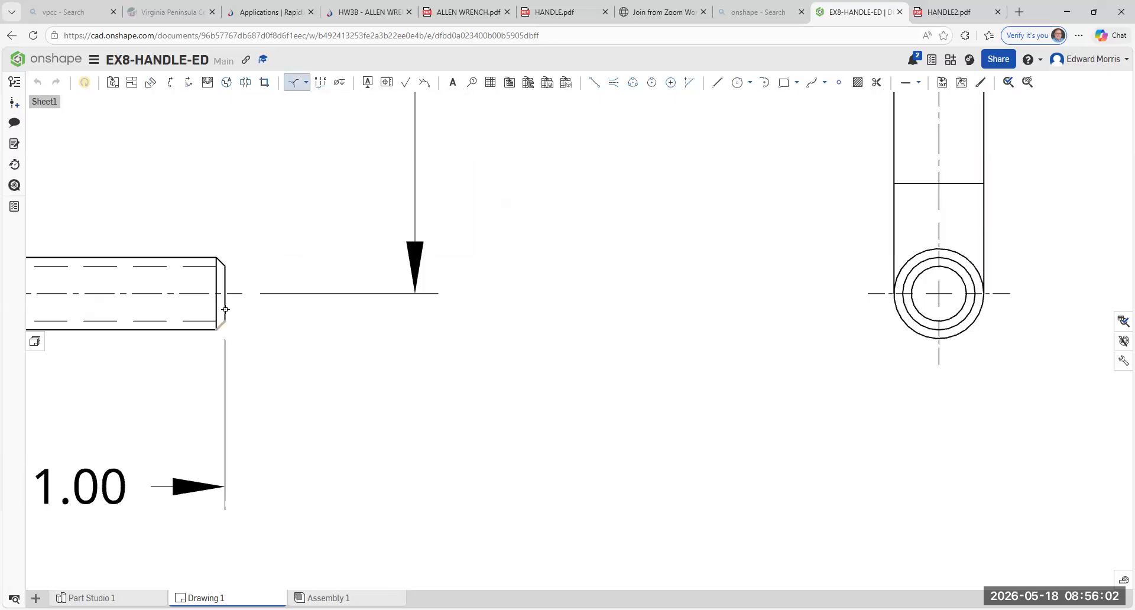
click(230, 314)
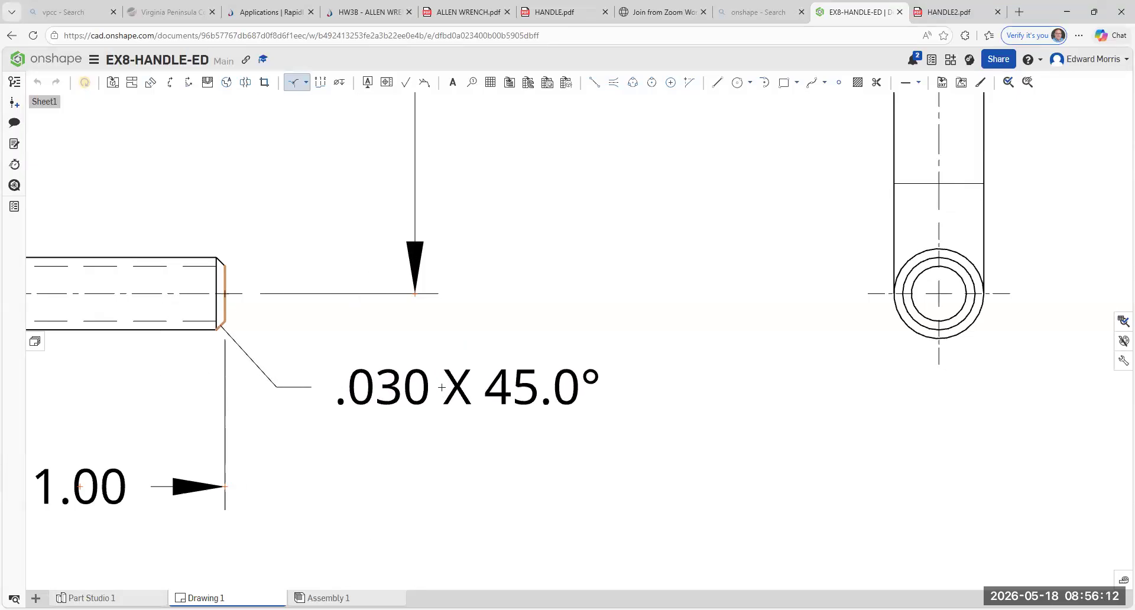
click(441, 387)
key(Escape)
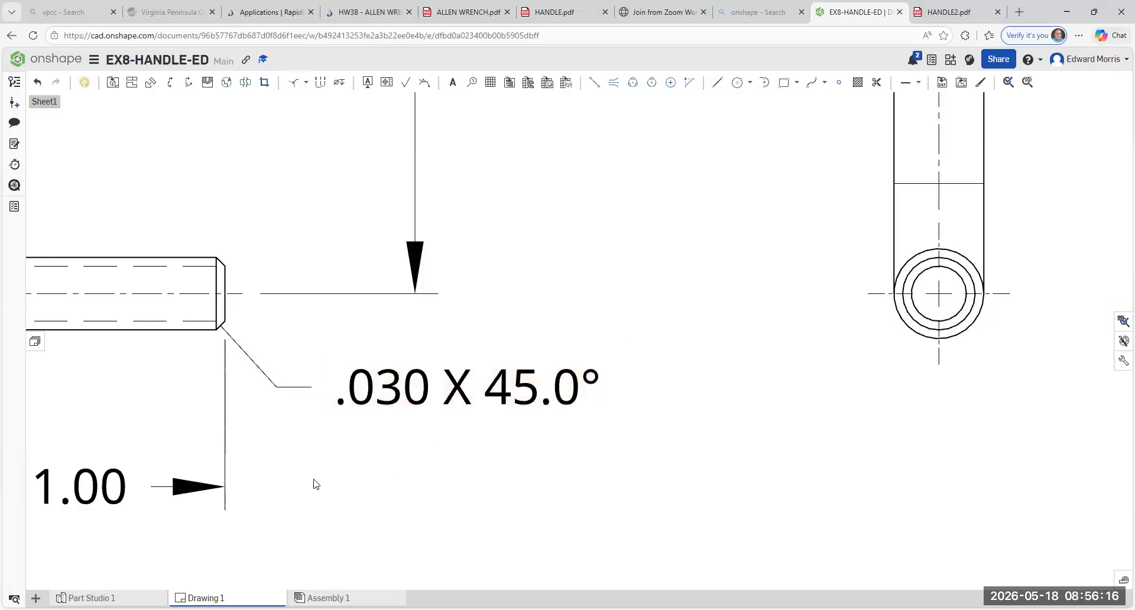
- Move the lower pin's chamfer dimension slightly farther from the chamfer, leaving room for the leader's arrowhead above the pin's length dimension
scroll(540, 499, up, 3)
scroll(528, 453, up, 3)
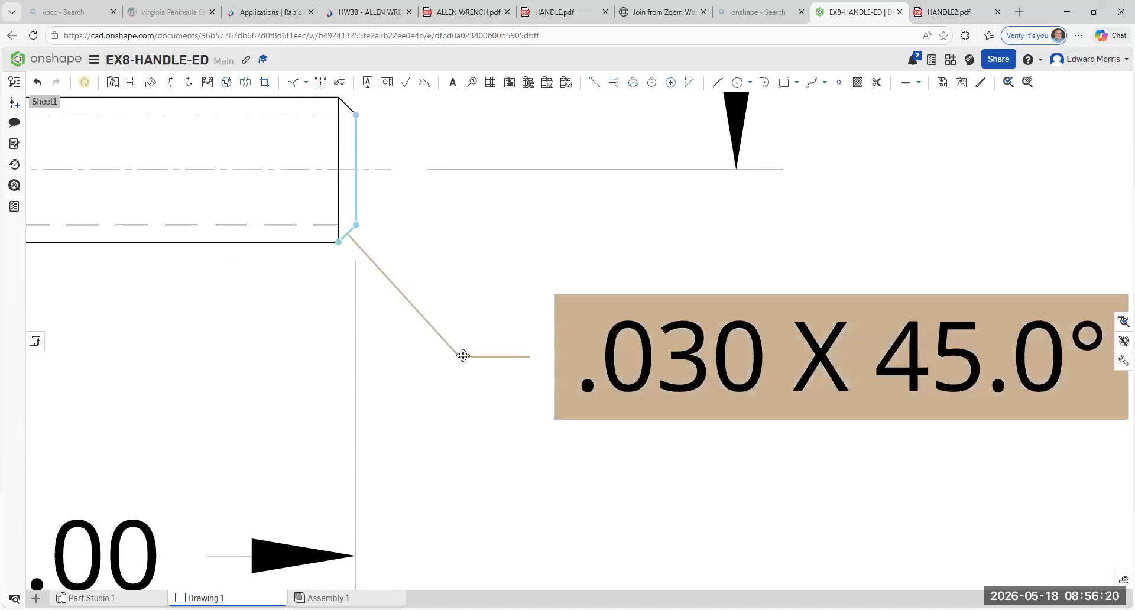
scroll(578, 471, down, 5)
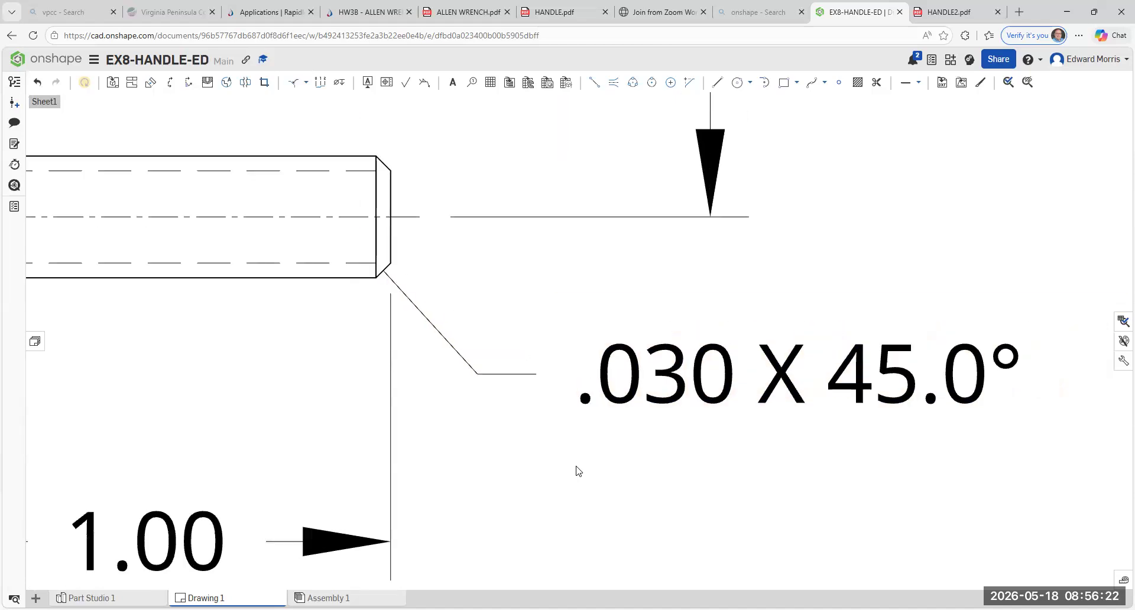
scroll(606, 496, down, 2)
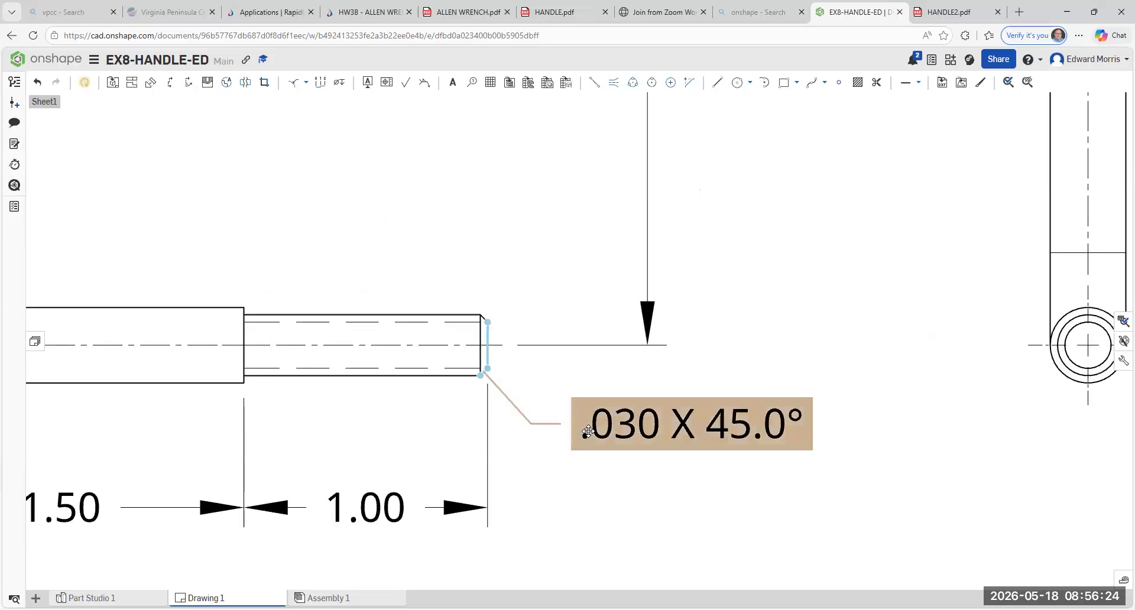
drag(530, 423, 547, 437)
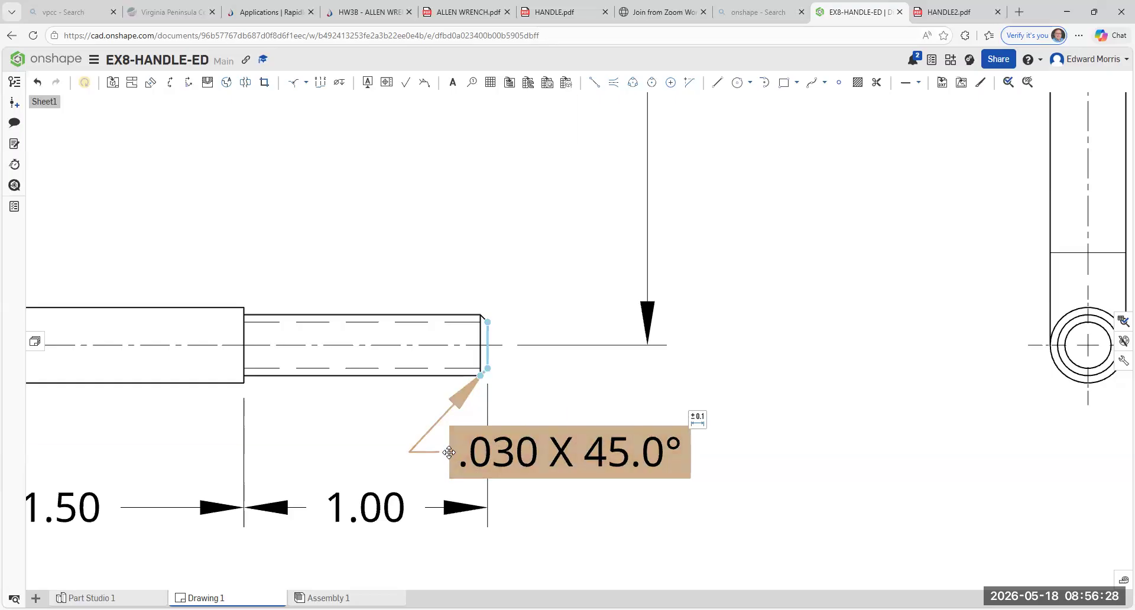
drag(633, 439, 686, 421)
click(686, 421)
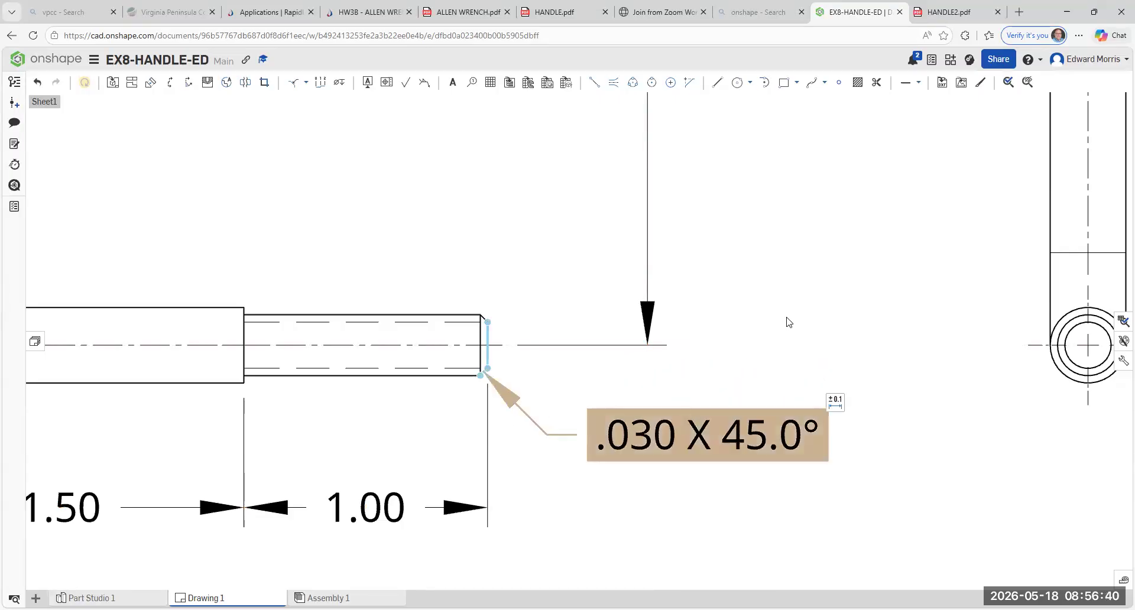
key(Escape)
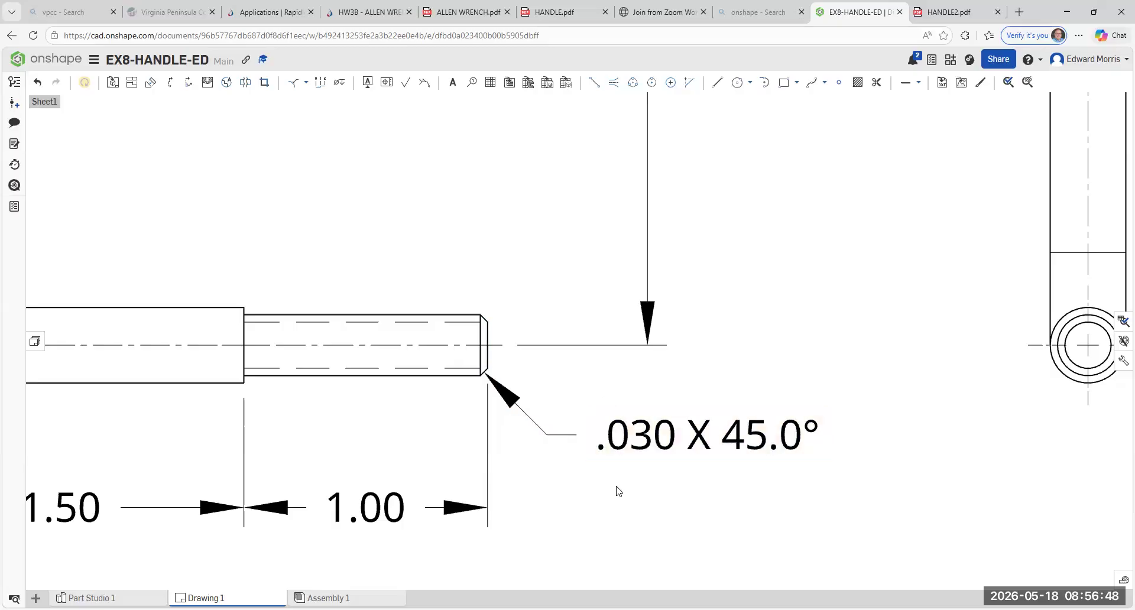
- Examine the lower pin's end chamfer and its dimension up close, then review the whole drawing sheet
scroll(618, 485, up, 3)
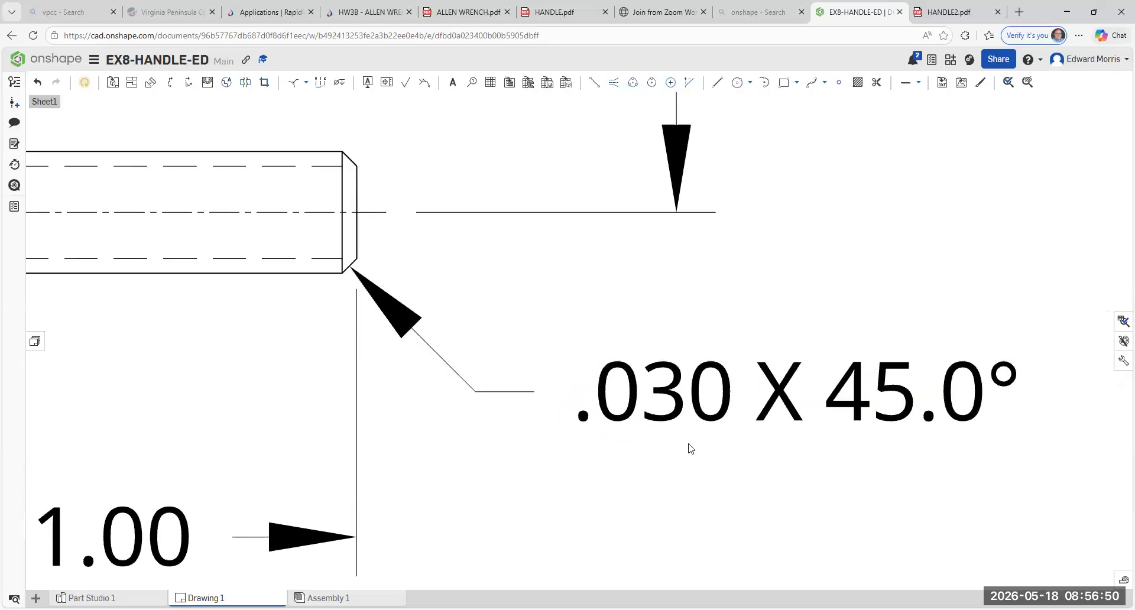
scroll(370, 327, down, 3)
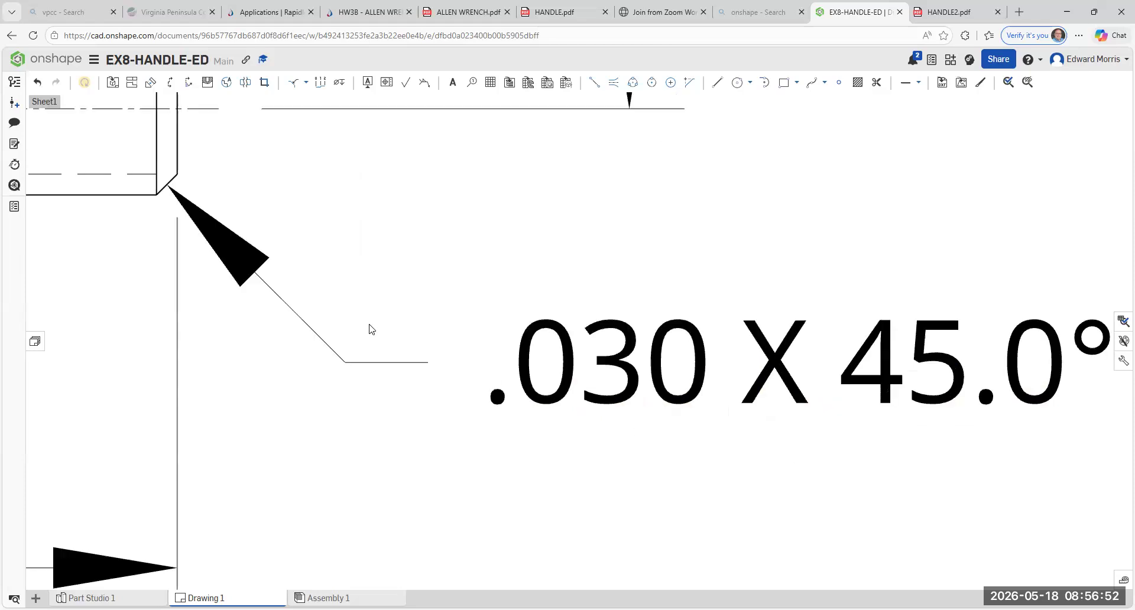
scroll(585, 316, up, 3)
scroll(572, 340, up, 4)
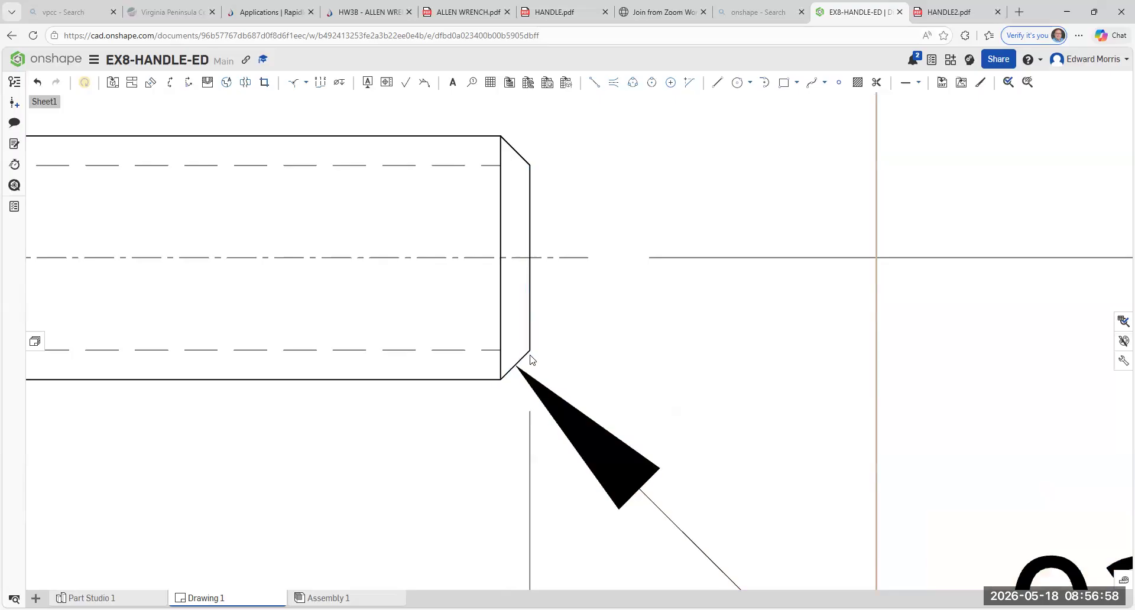
middle_drag(520, 256, 479, 439)
scroll(460, 316, up, 2)
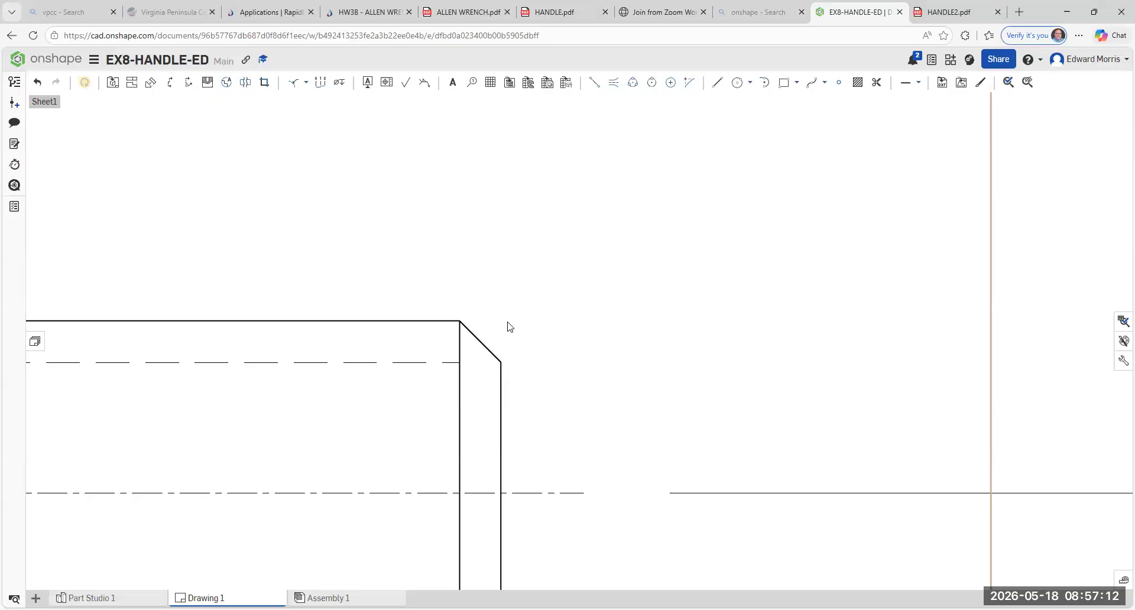
scroll(571, 430, down, 9)
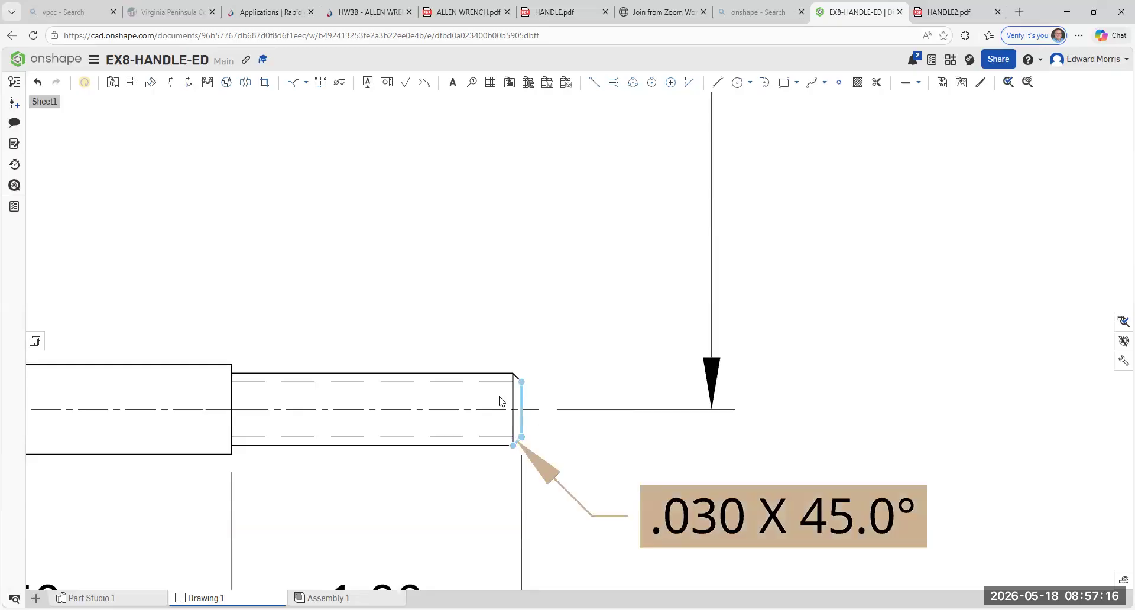
scroll(514, 402, up, 5)
scroll(544, 412, down, 5)
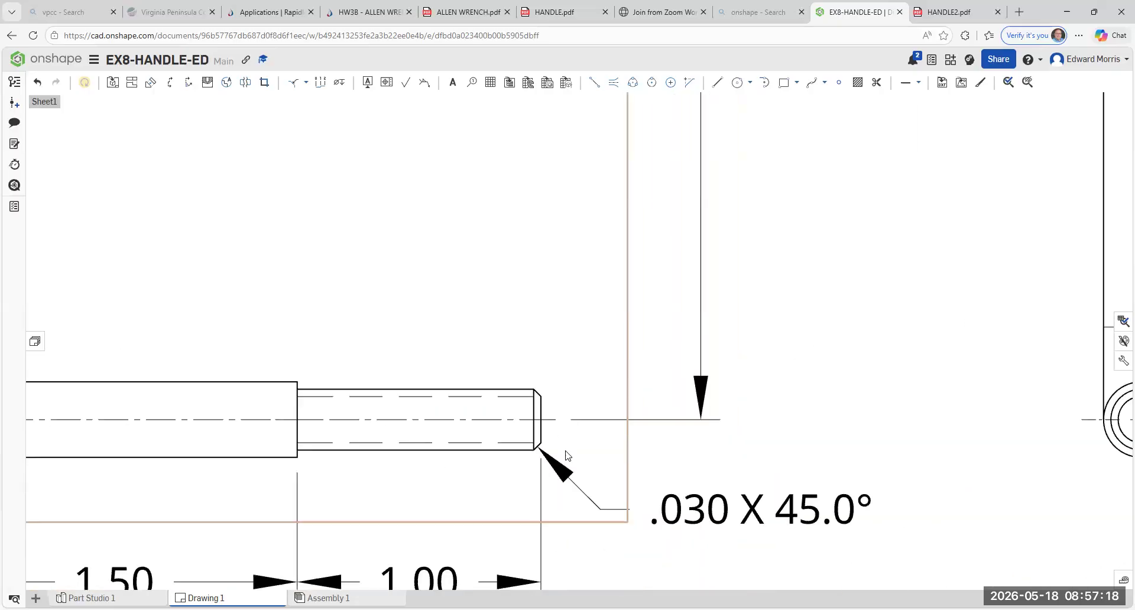
middle_drag(567, 499, 464, 446)
scroll(467, 438, down, 6)
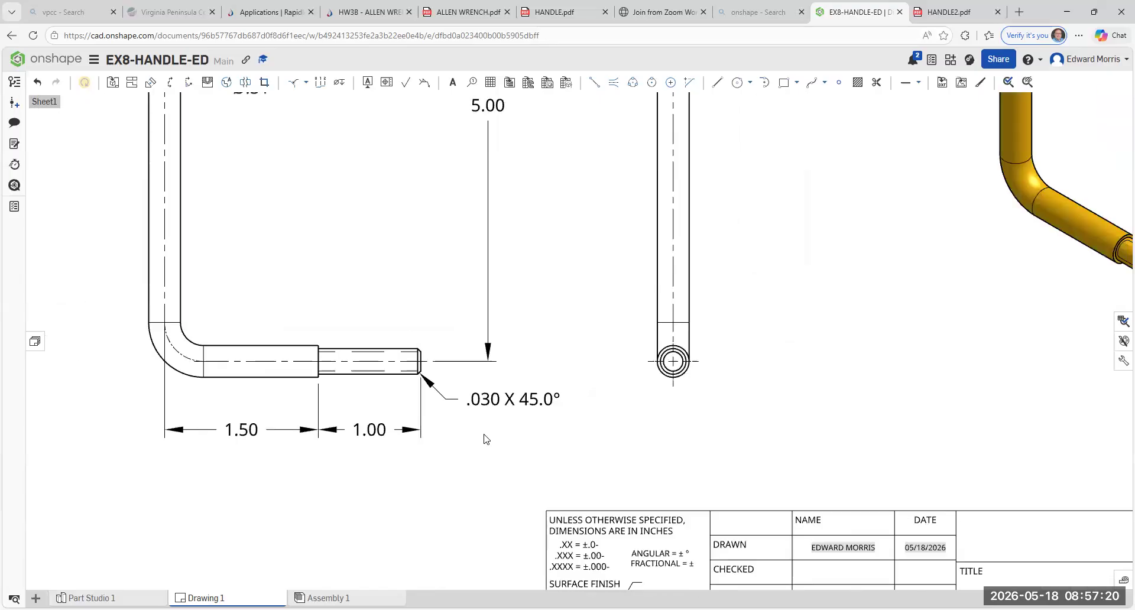
scroll(429, 459, down, 3)
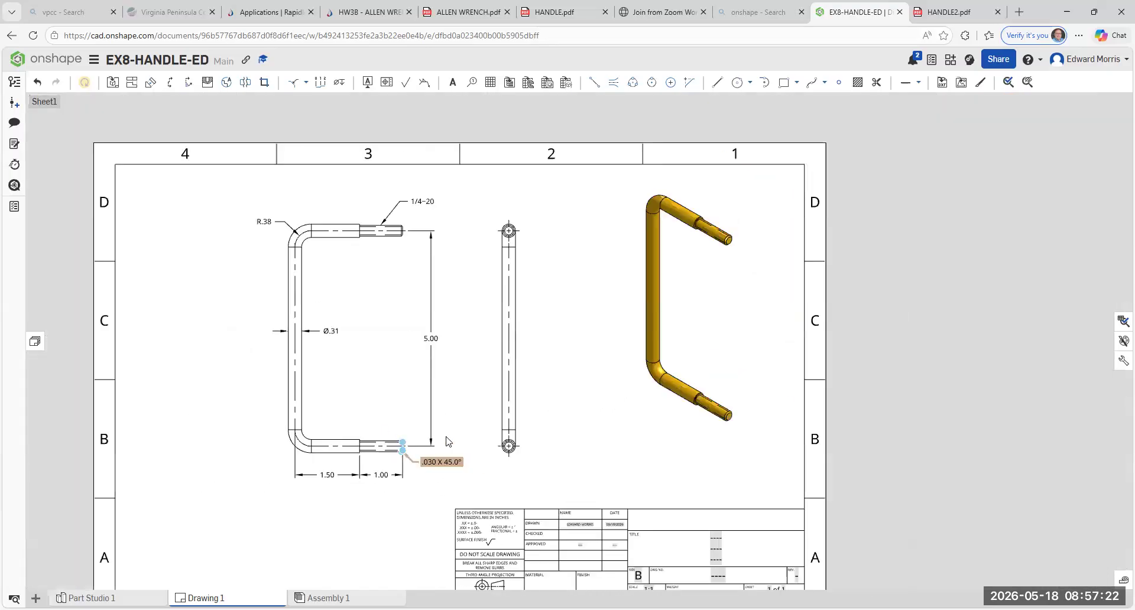
key(f)
middle_drag(511, 366, 518, 367)
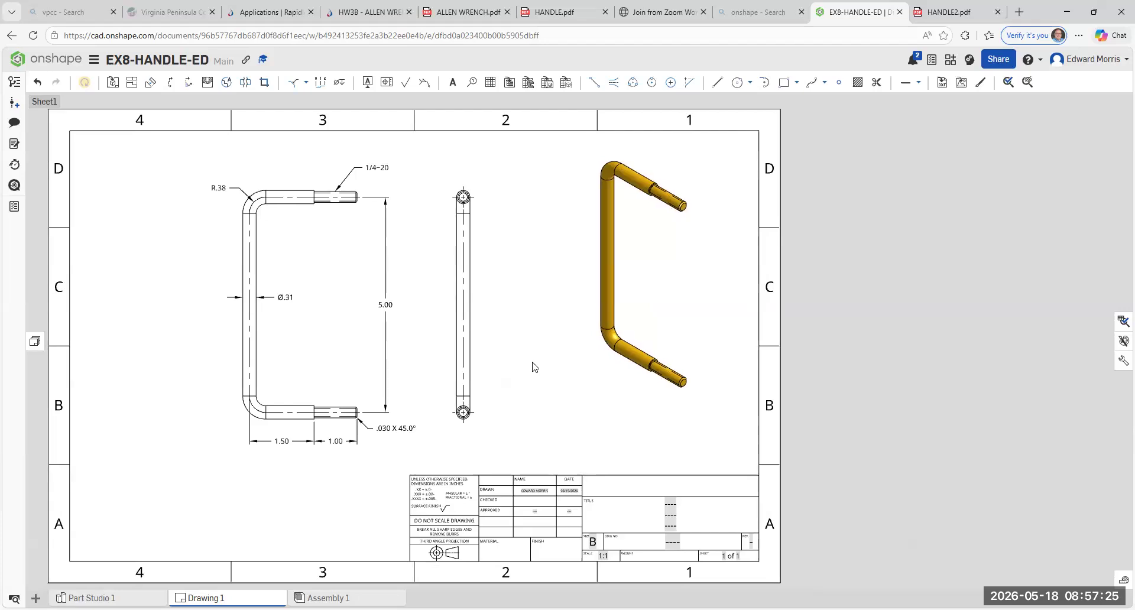
- Add a bold, underlined note reading FRONT VIEW below the front view and widen its text box so it fits on one line
click(453, 83)
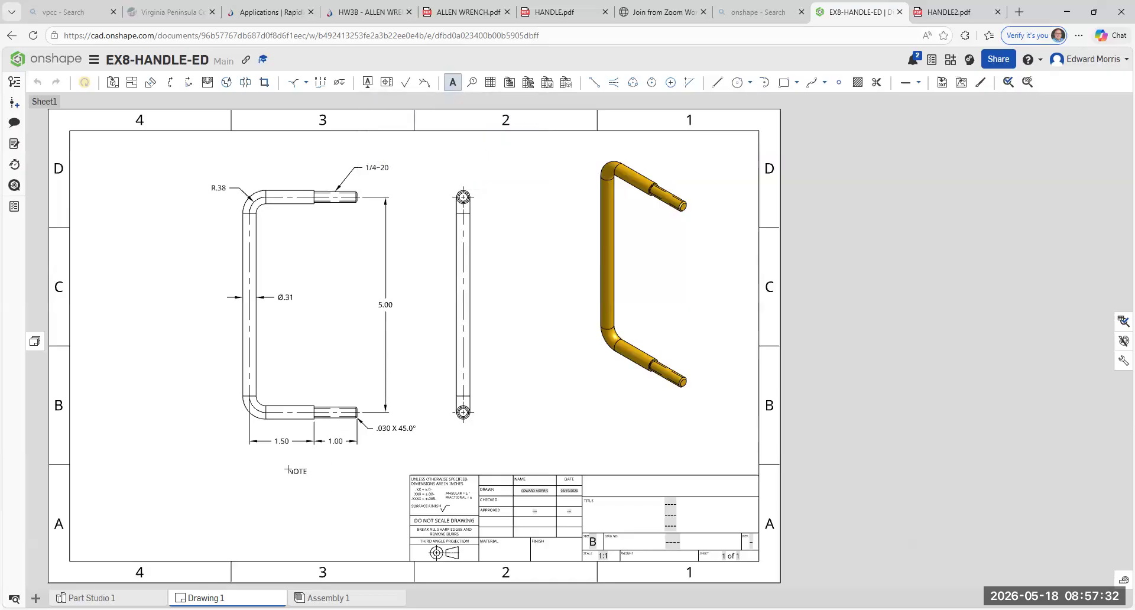
click(288, 470)
text(FRONT VIEW)
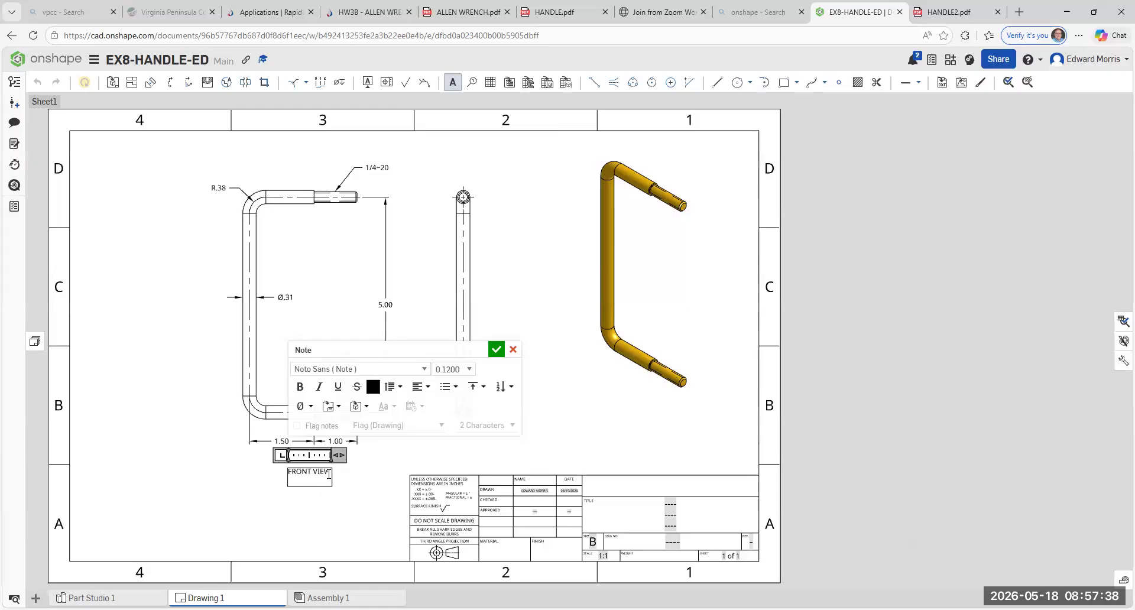
drag(329, 471, 297, 473)
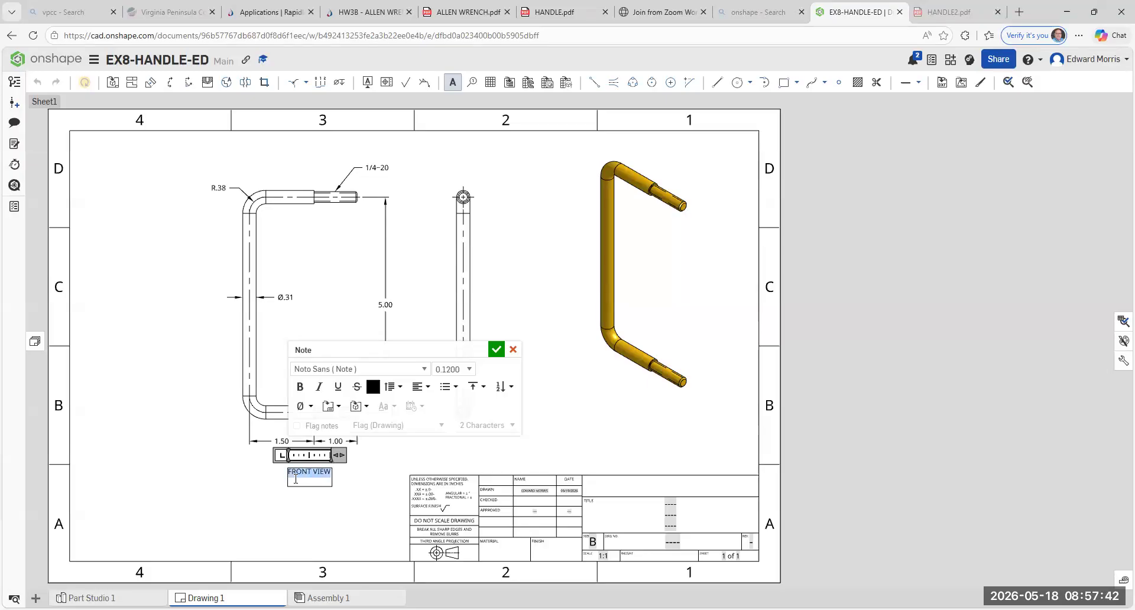
click(299, 387)
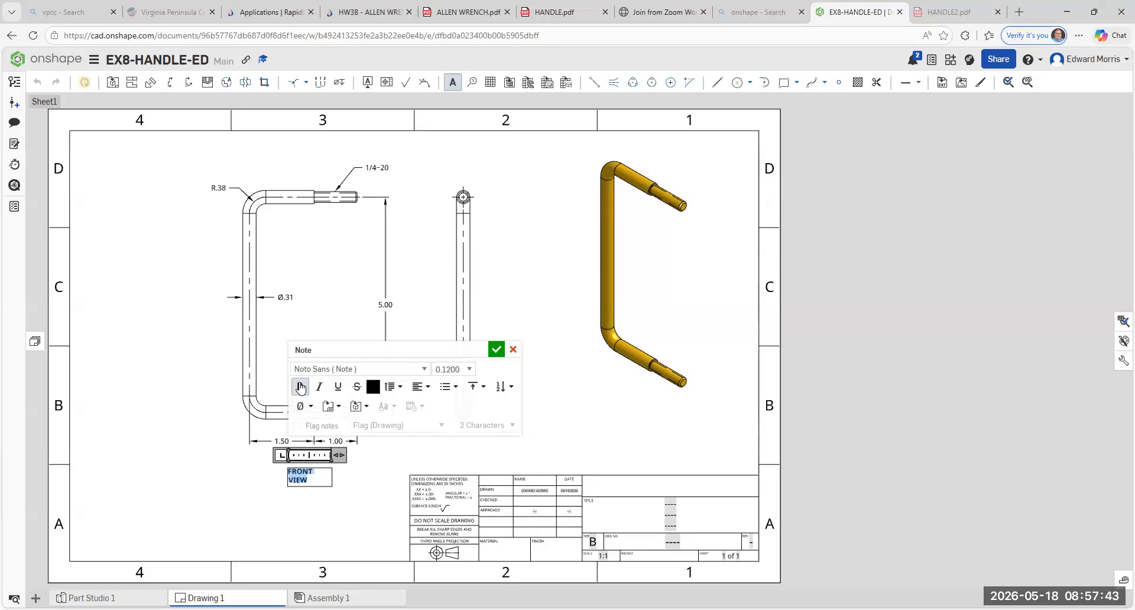
click(338, 387)
click(496, 350)
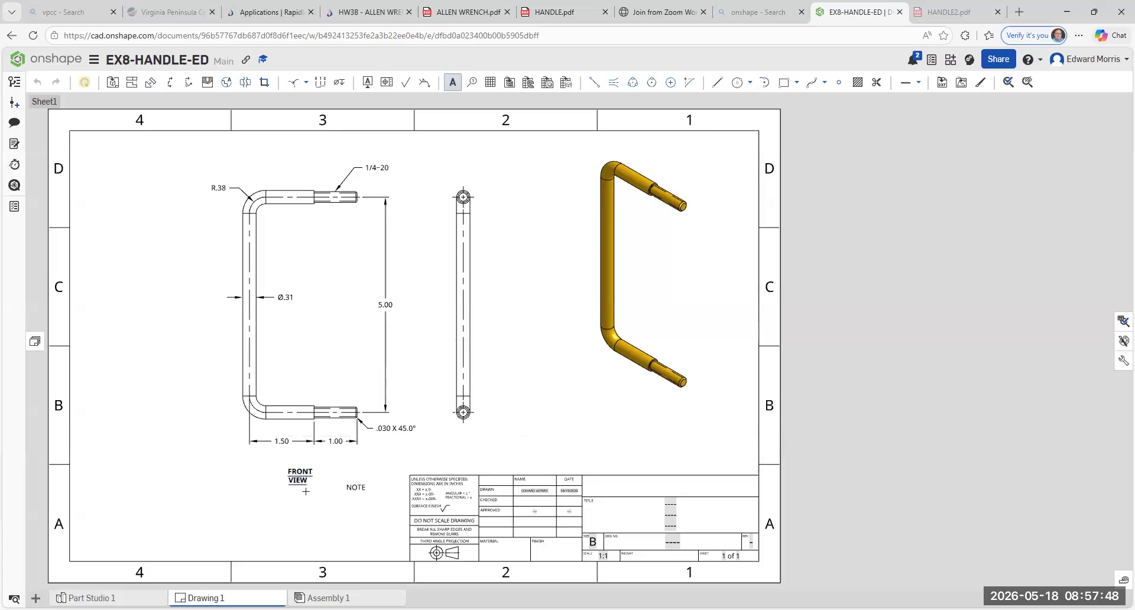
click(331, 483)
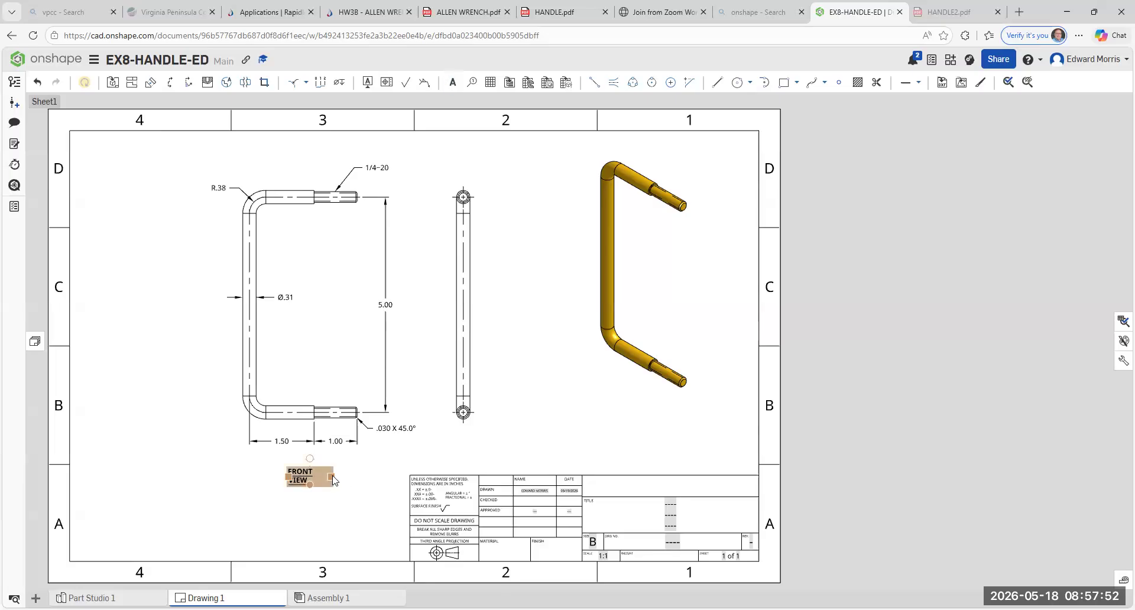
drag(333, 477, 342, 476)
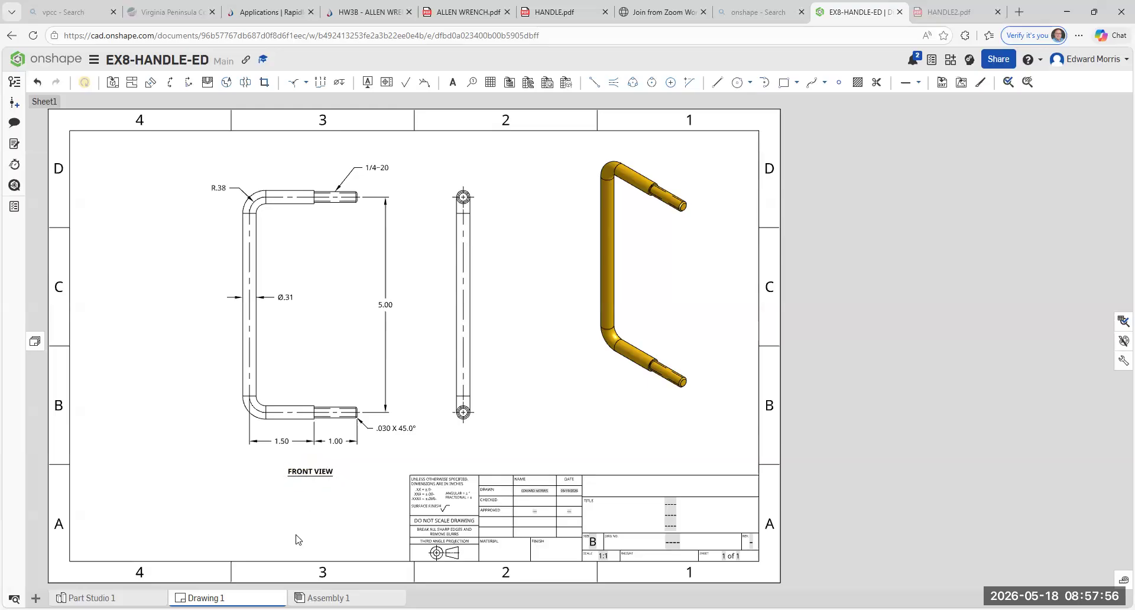
- Copy the FRONT VIEW note and place the copy centered below the side view
middle_drag(284, 537, 238, 538)
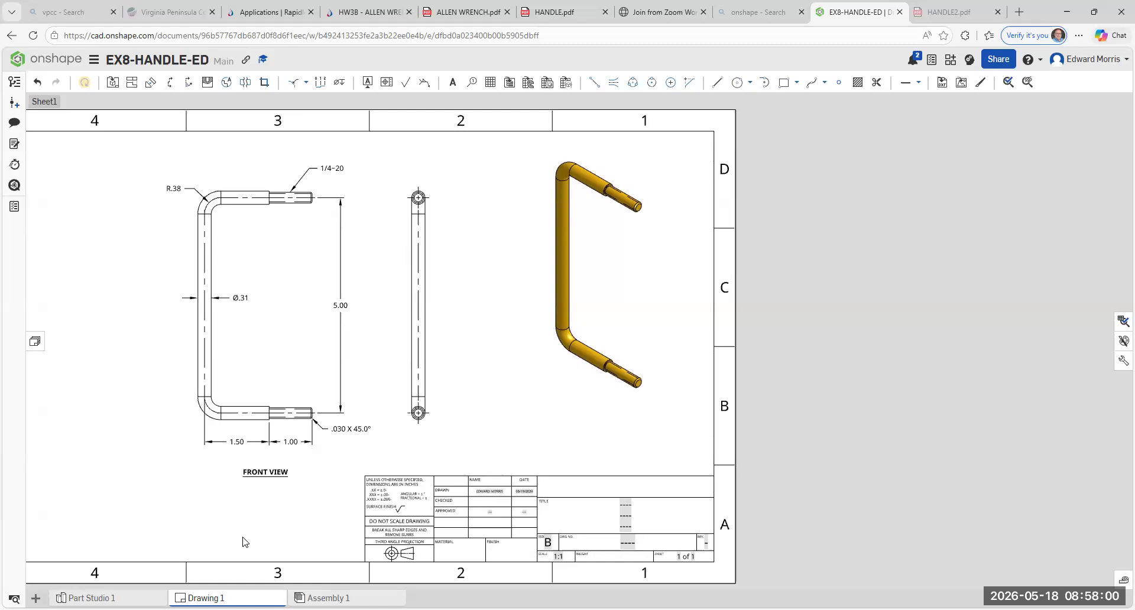
click(255, 471)
right_click(254, 473)
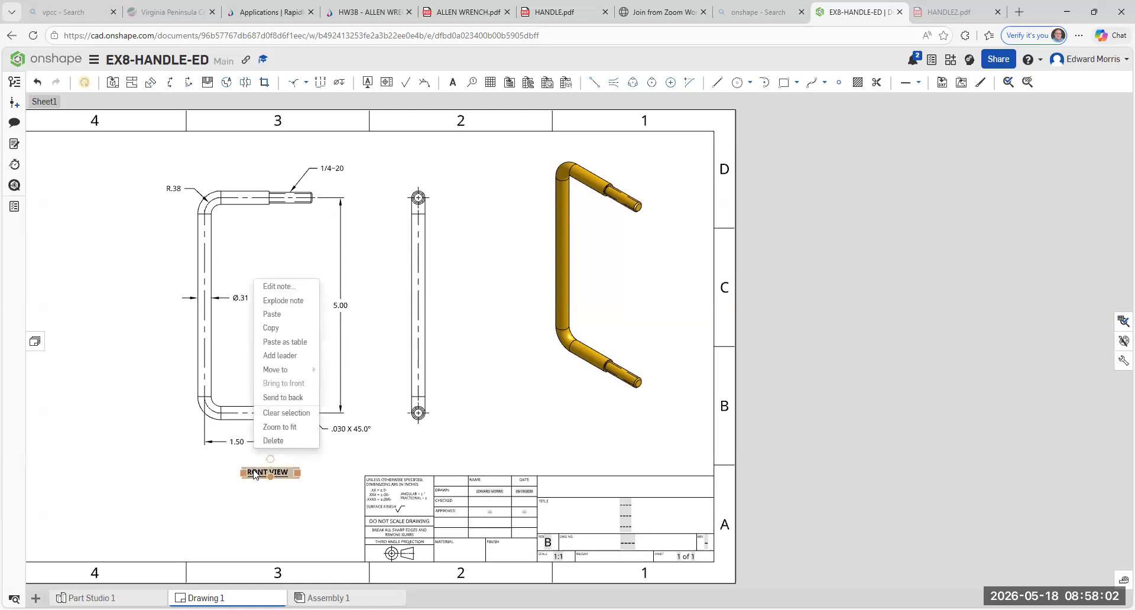
click(289, 331)
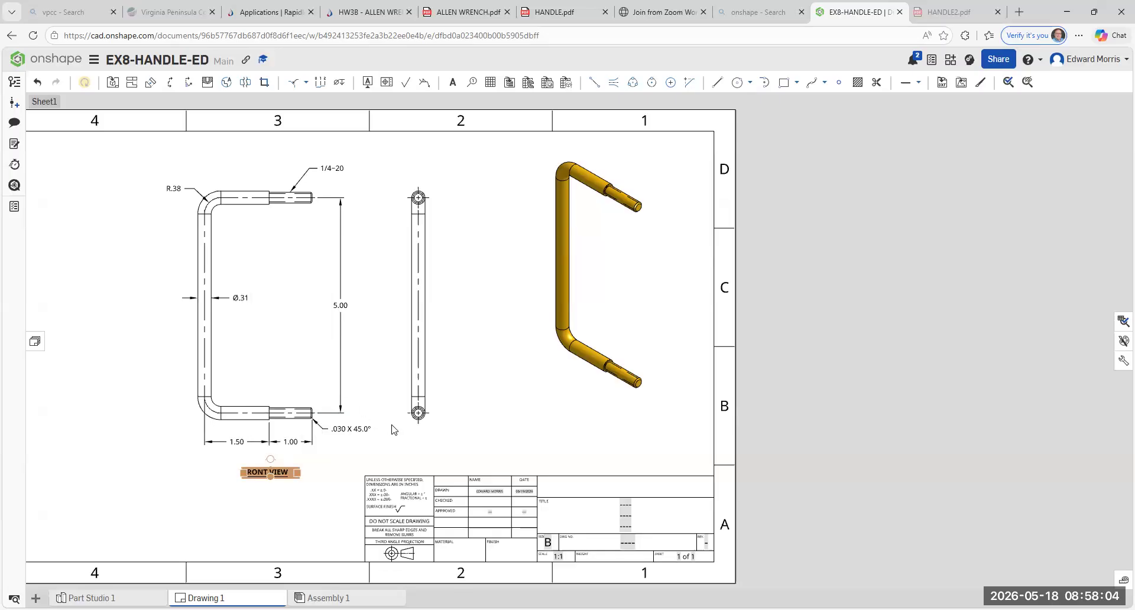
right_click(412, 436)
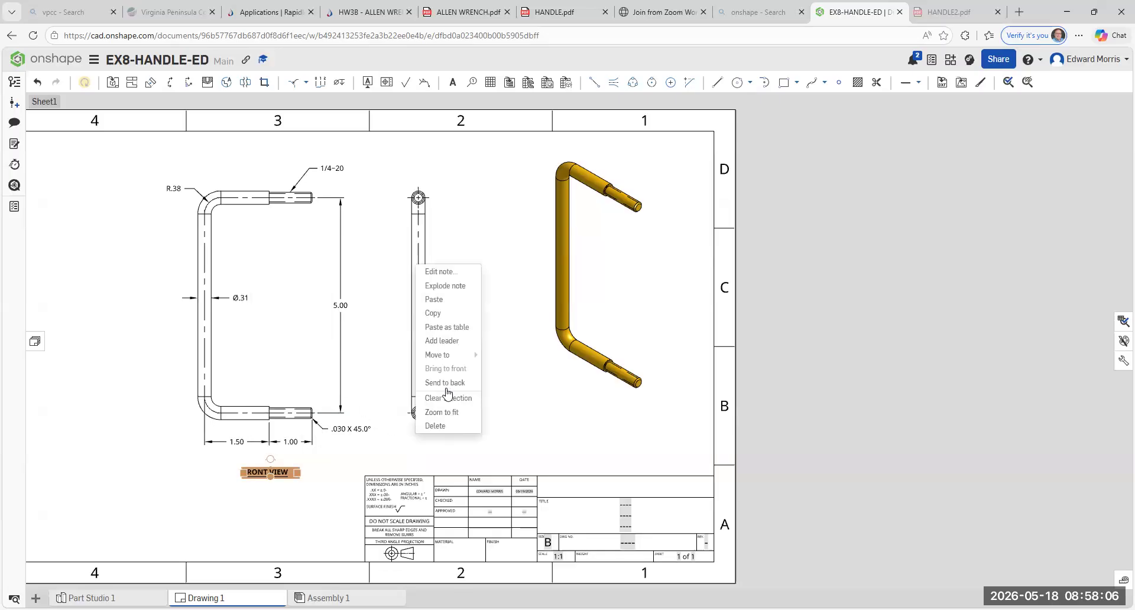
click(434, 300)
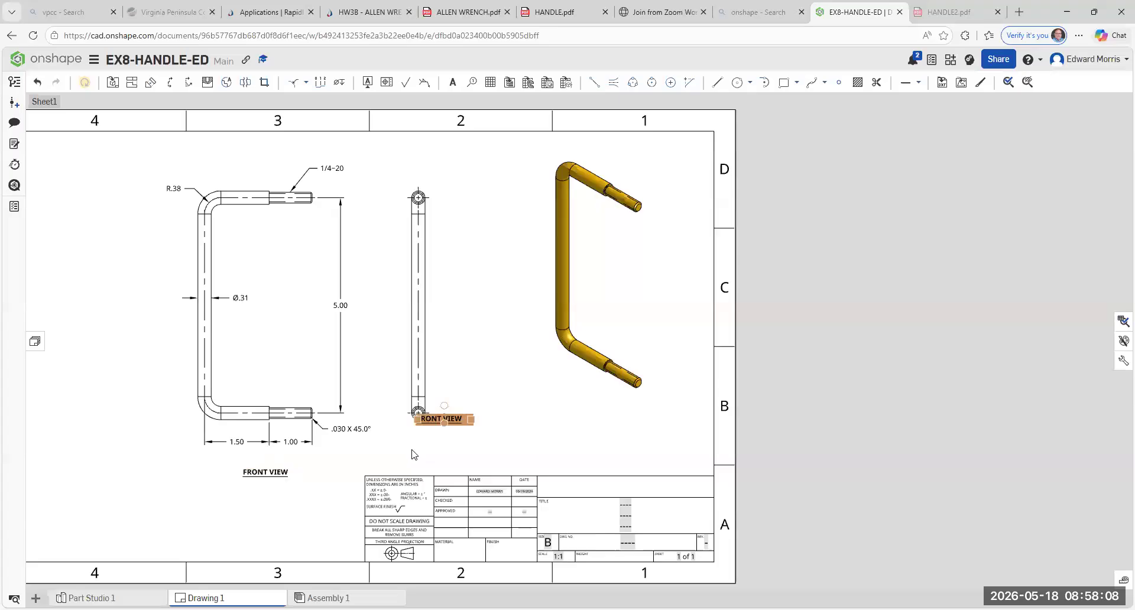
drag(435, 418, 407, 451)
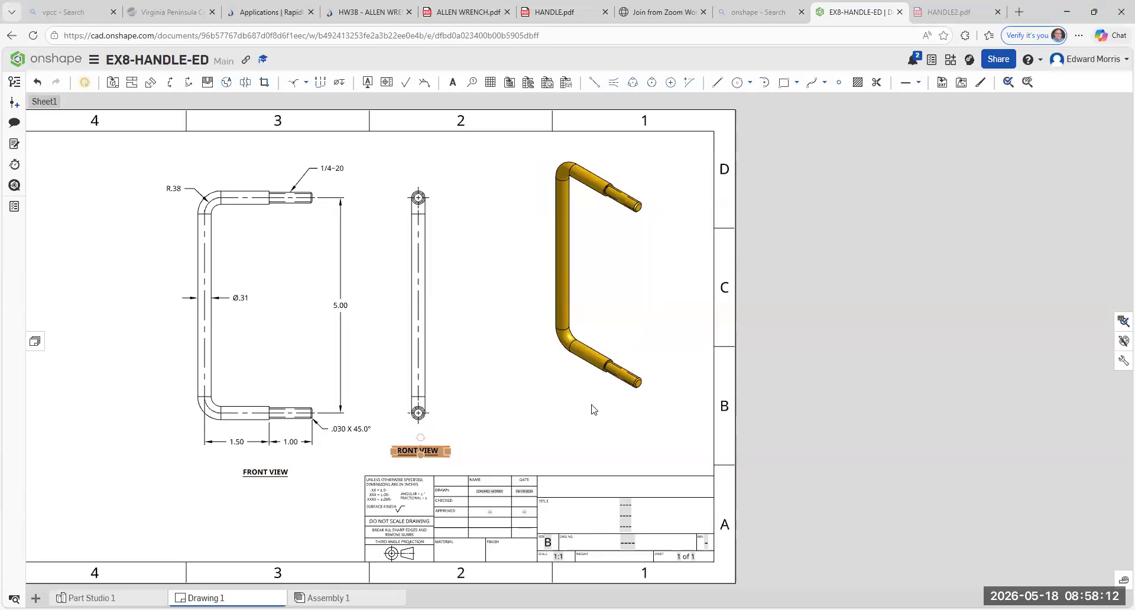
- Paste another copy of the FRONT VIEW note and position it just below the isometric view
right_click(577, 412)
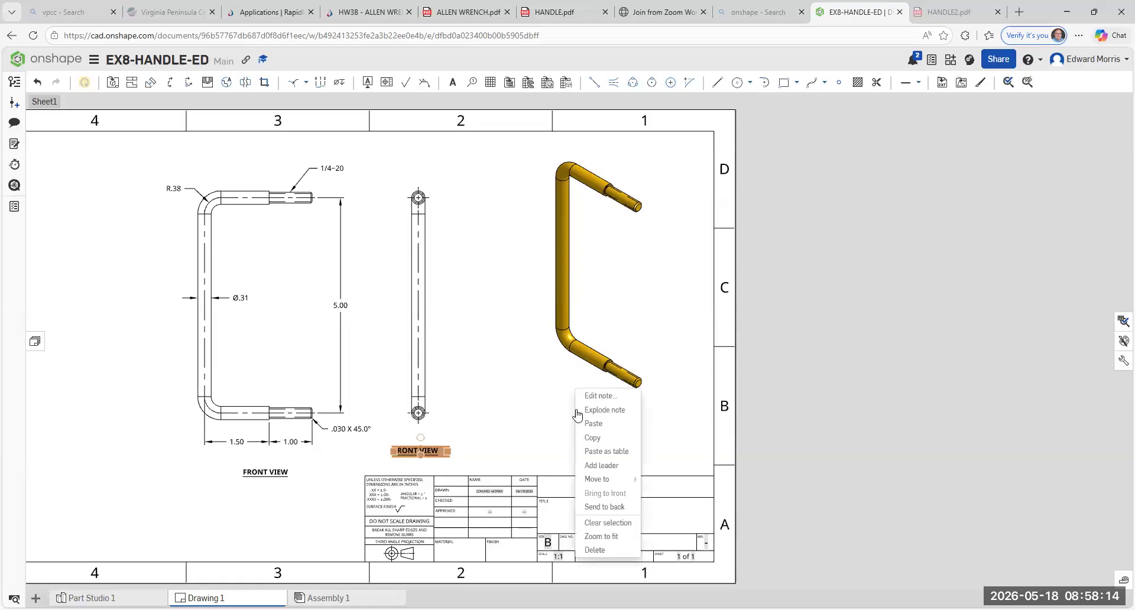
click(585, 424)
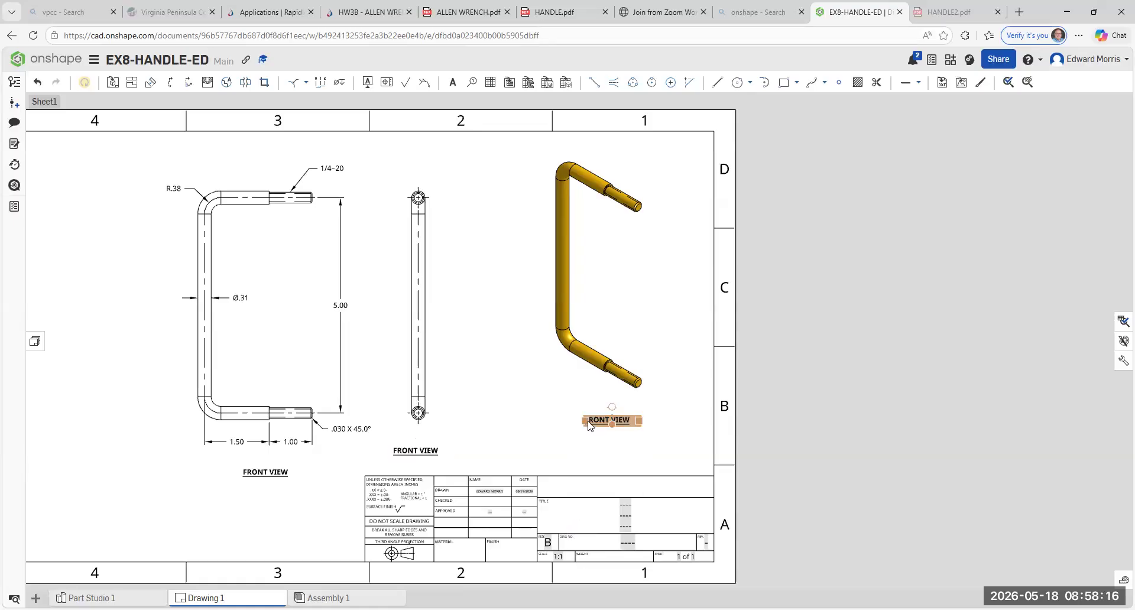
click(554, 390)
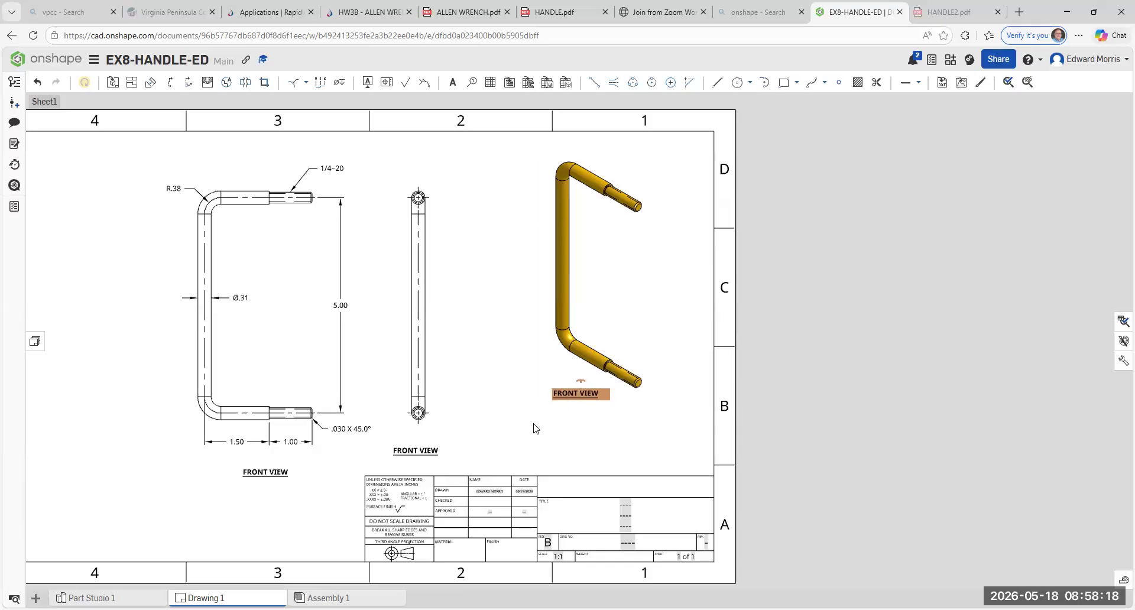
- Change the note below the side view to read RS VIEW
click(408, 452)
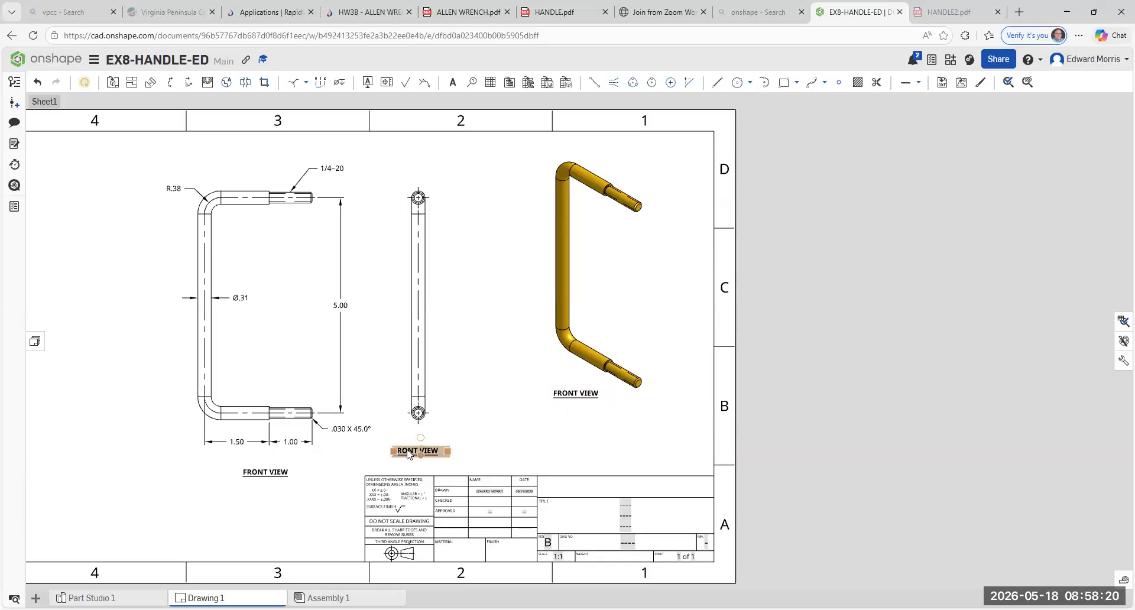
double_click(407, 452)
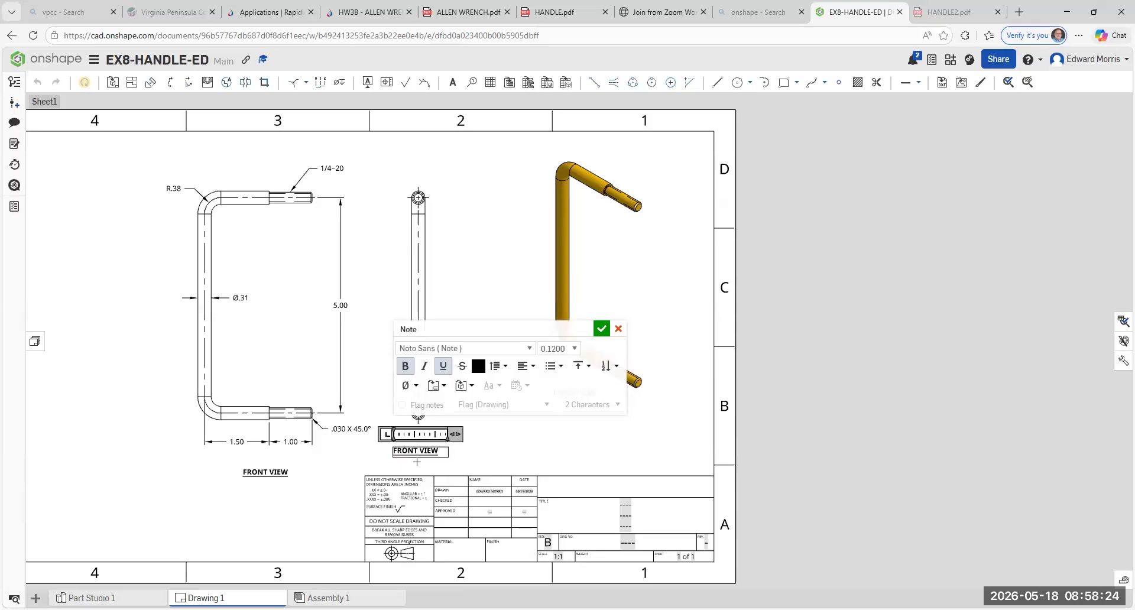
key(BackSpace)
key(BackSpace)
key(BackSpace)
key(BackSpace)
key(BackSpace)
key(BackSpace)
text(RS)
click(602, 328)
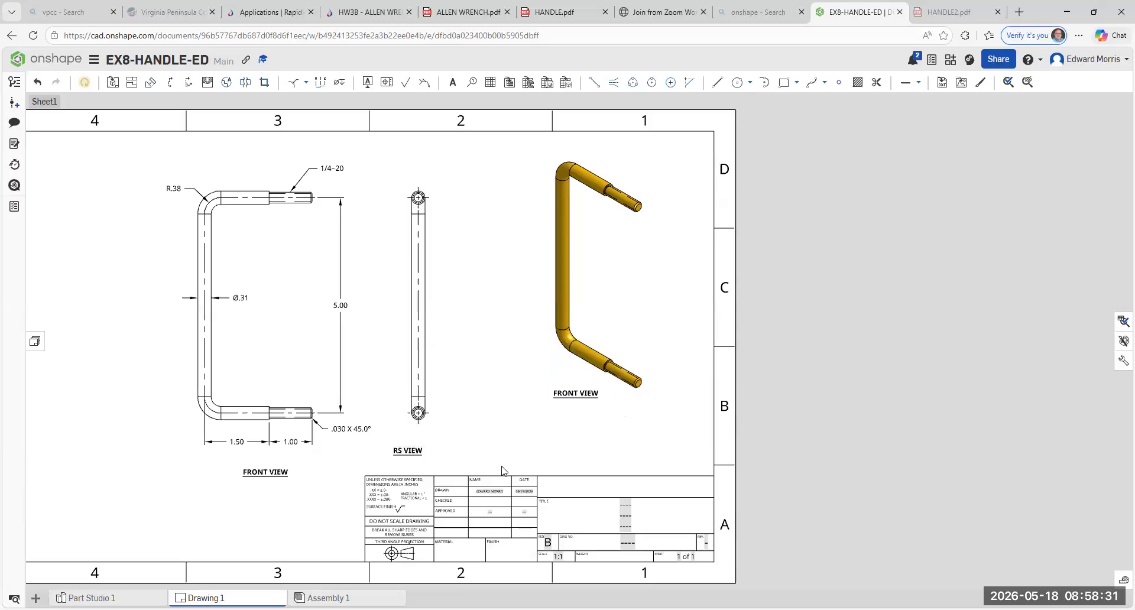
- Change the note below the isometric view to read ISO VIEW
double_click(565, 396)
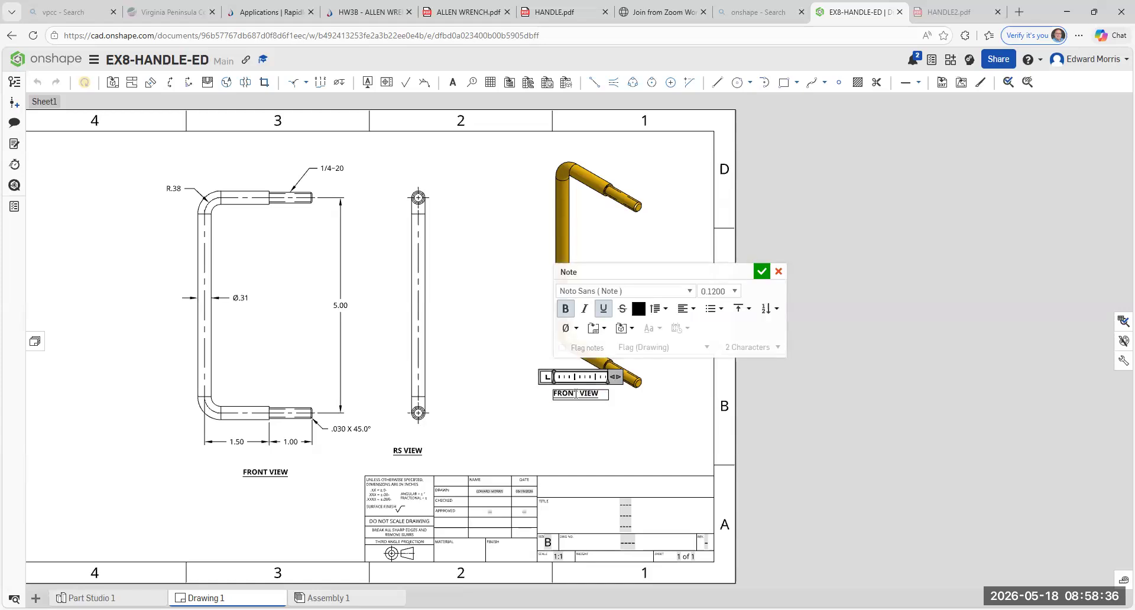
key(BackSpace)
key(BackSpace)
key(BackSpace)
key(BackSpace)
key(BackSpace)
key(BackSpace)
text(ISOV)
key(BackSpace)
click(761, 272)
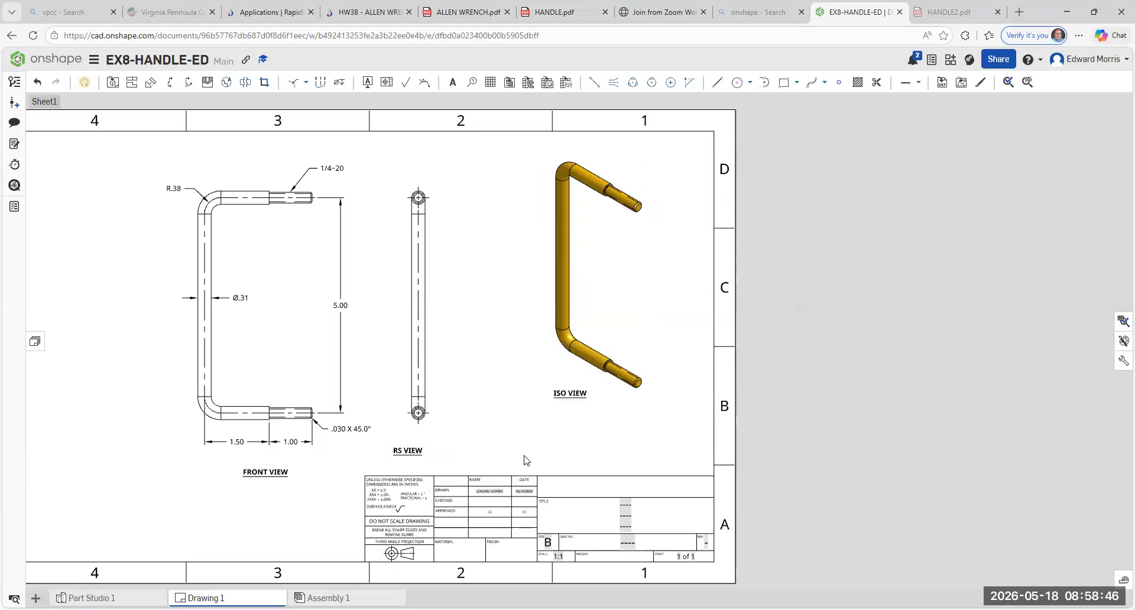
- Reposition the three view labels, centering RS VIEW under the side view and nudging FRONT VIEW and ISO VIEW into better alignment with their views
scroll(476, 444, up, 2)
middle_drag(476, 443, 531, 322)
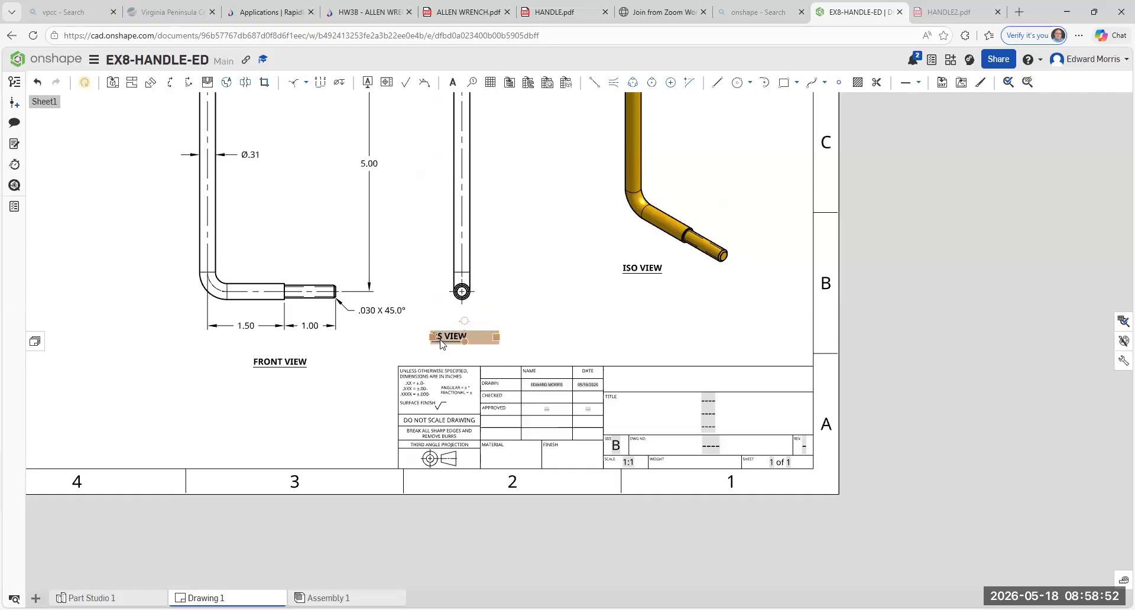
drag(445, 343, 458, 333)
drag(275, 365, 267, 361)
drag(643, 273, 646, 274)
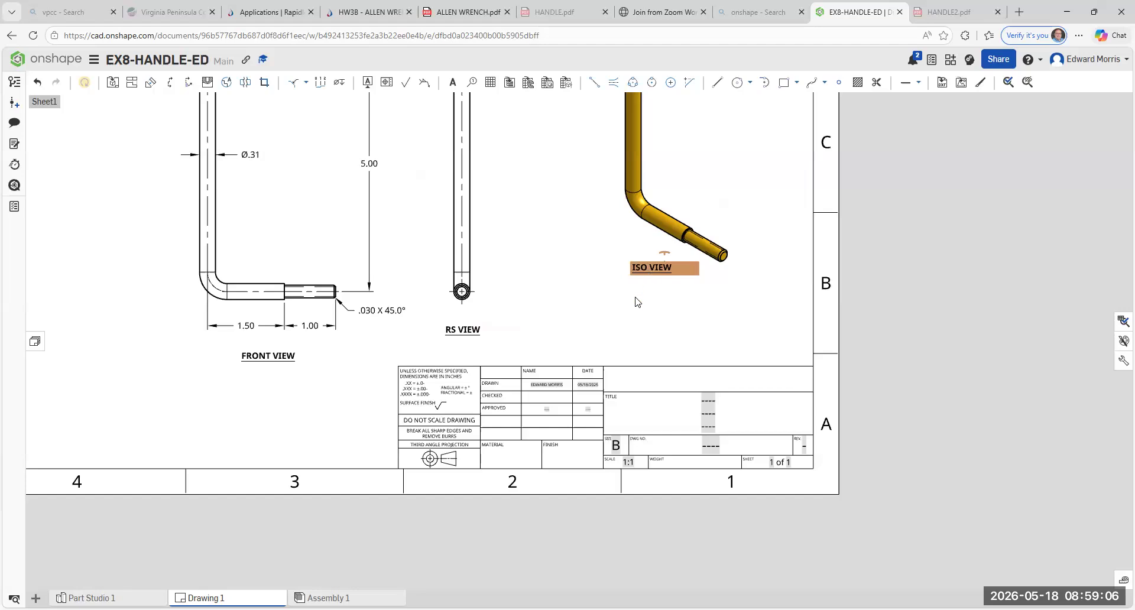
- Fill in the title block's Checked row with the checker's surname and the date 05/18/2026
scroll(631, 308, up, 1)
scroll(630, 311, down, 5)
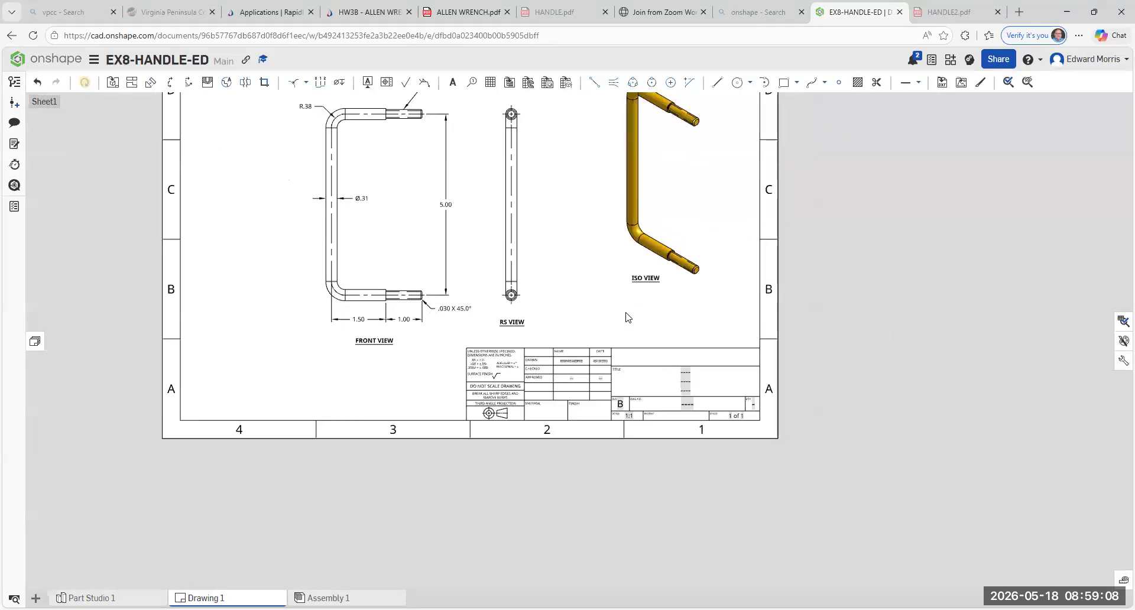
middle_drag(626, 314, 517, 350)
scroll(517, 351, up, 6)
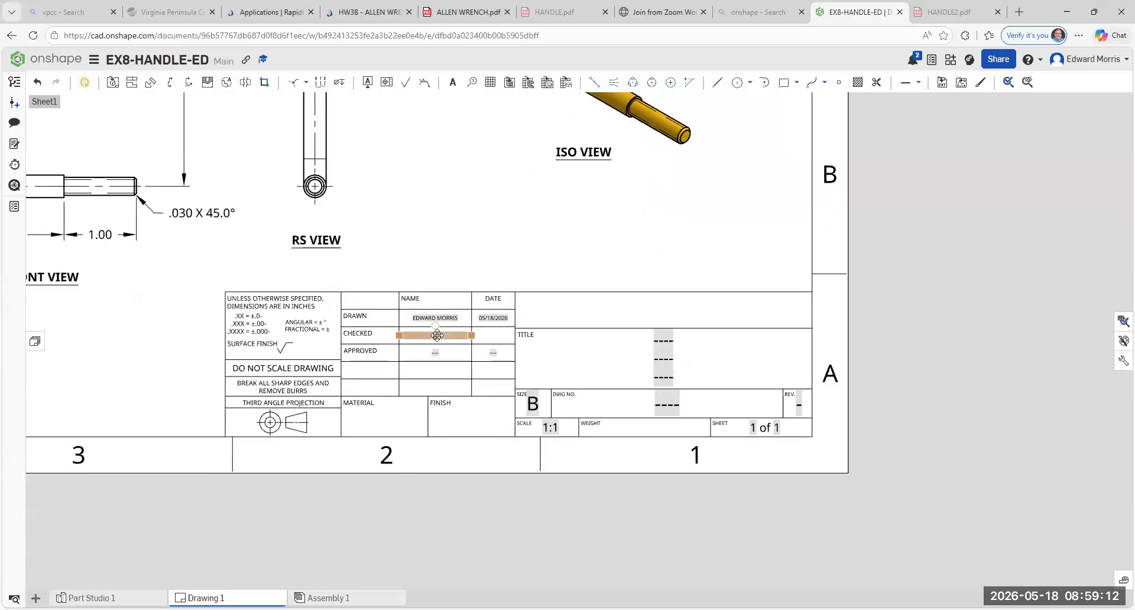
double_click(438, 334)
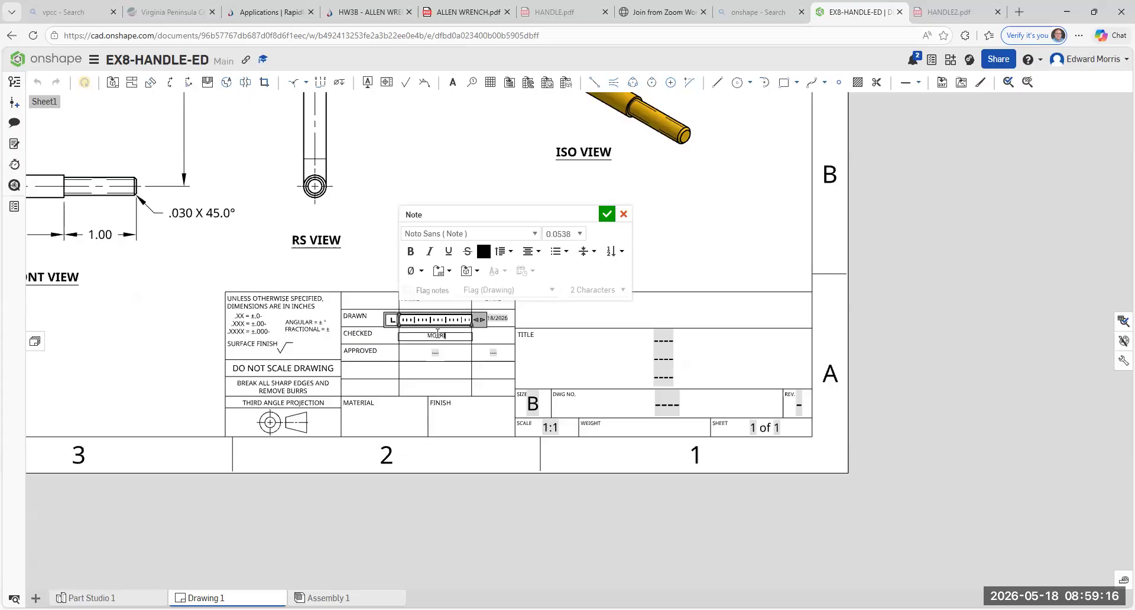
click(514, 349)
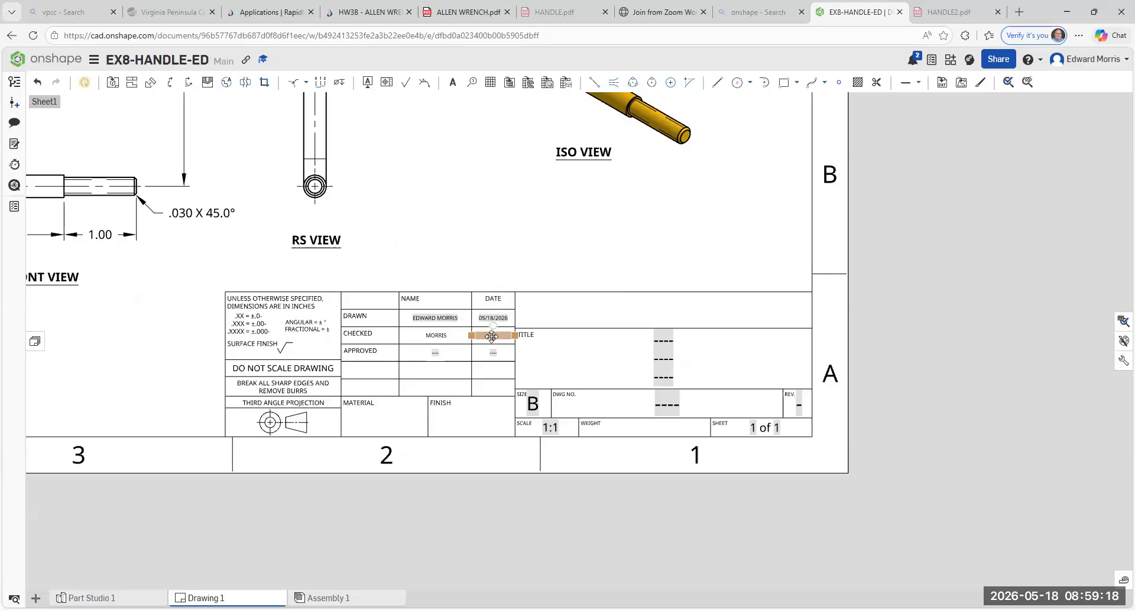
double_click(484, 339)
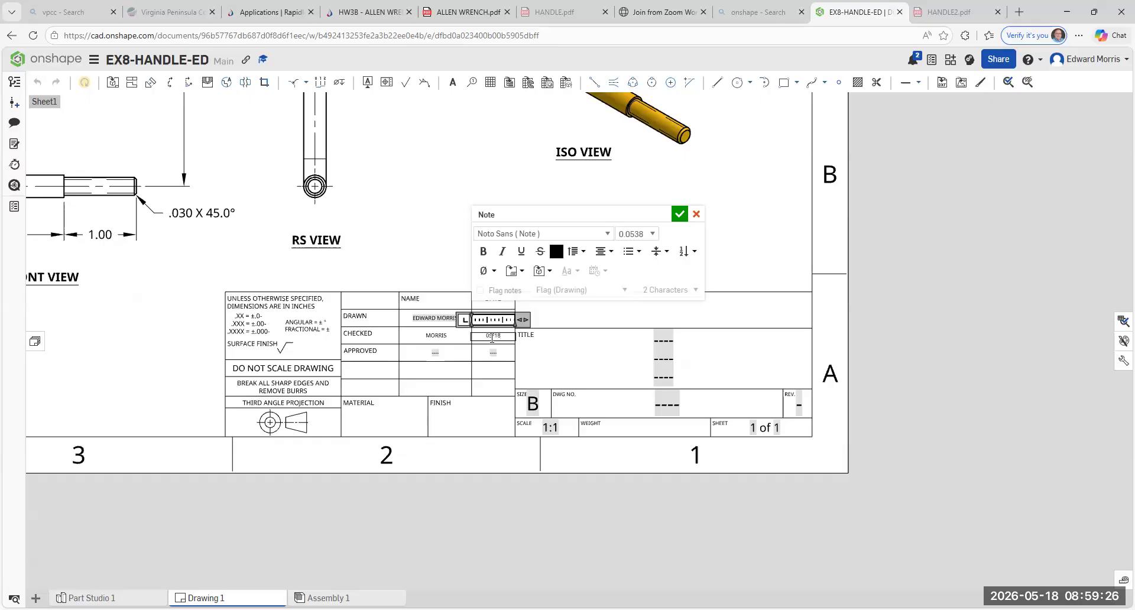
text(05/18/2026)
click(680, 216)
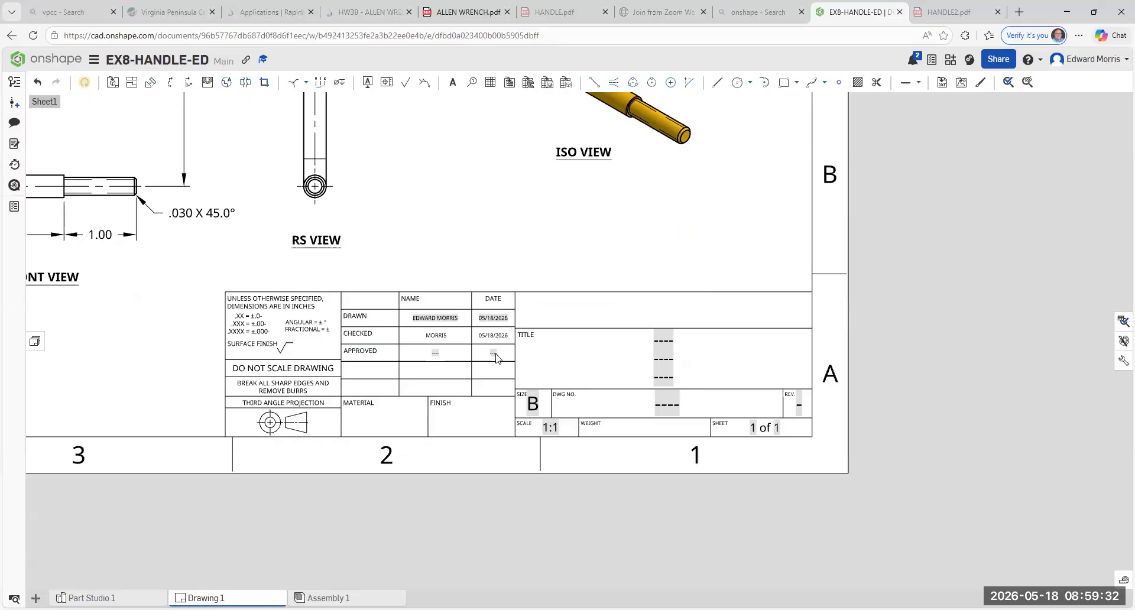
- Fill in the title block's Approved row with the approver's surname and the date 05/18/2026
scroll(455, 372, up, 4)
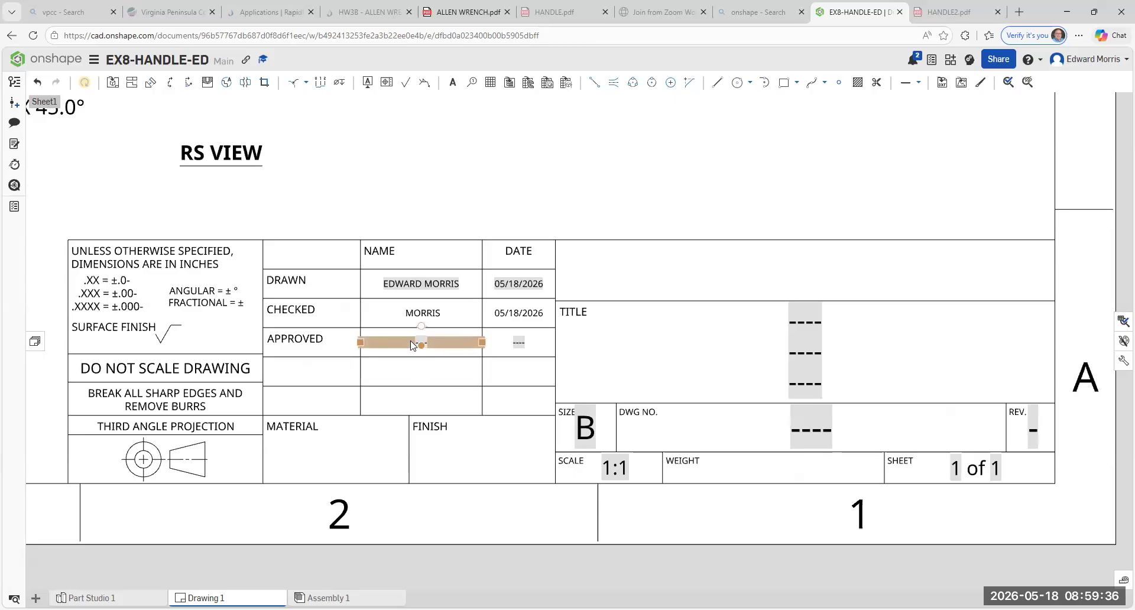
double_click(416, 343)
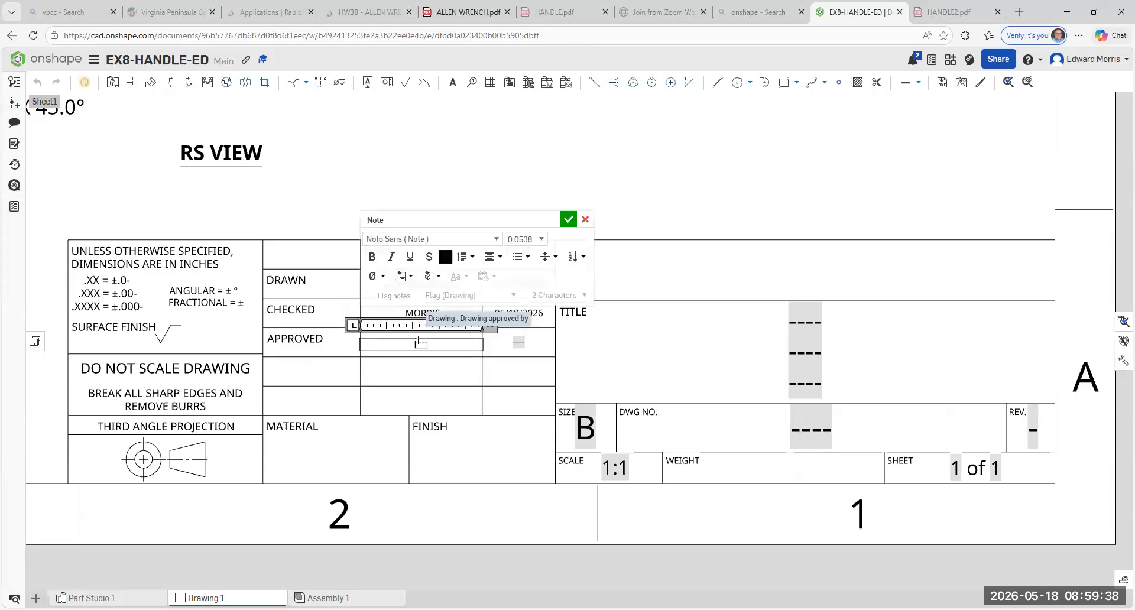
text(MORRIS)
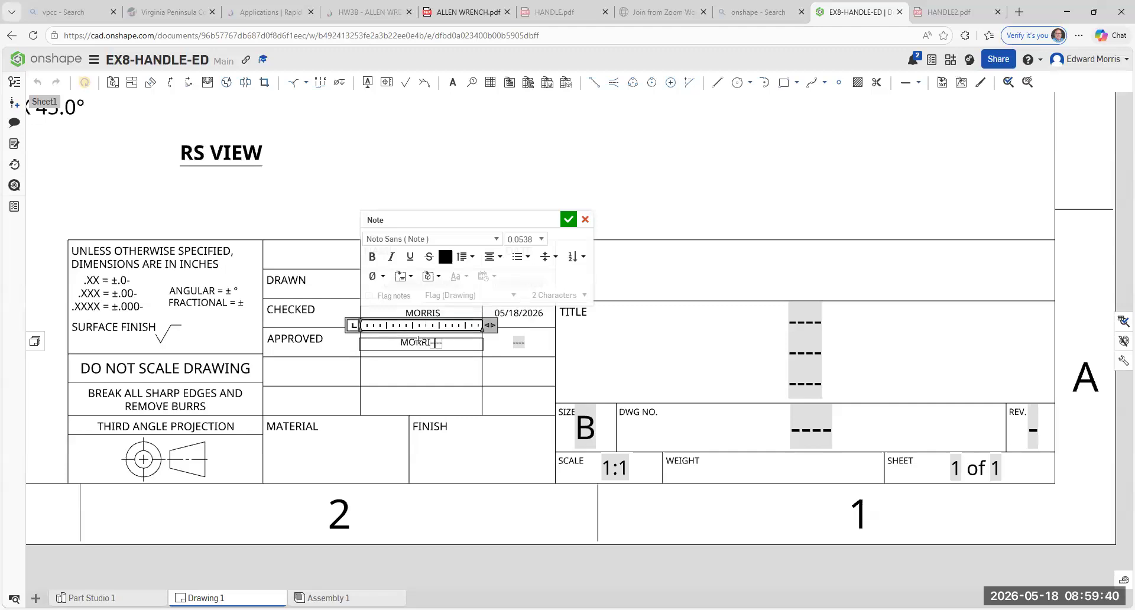
key(Delete)
click(521, 346)
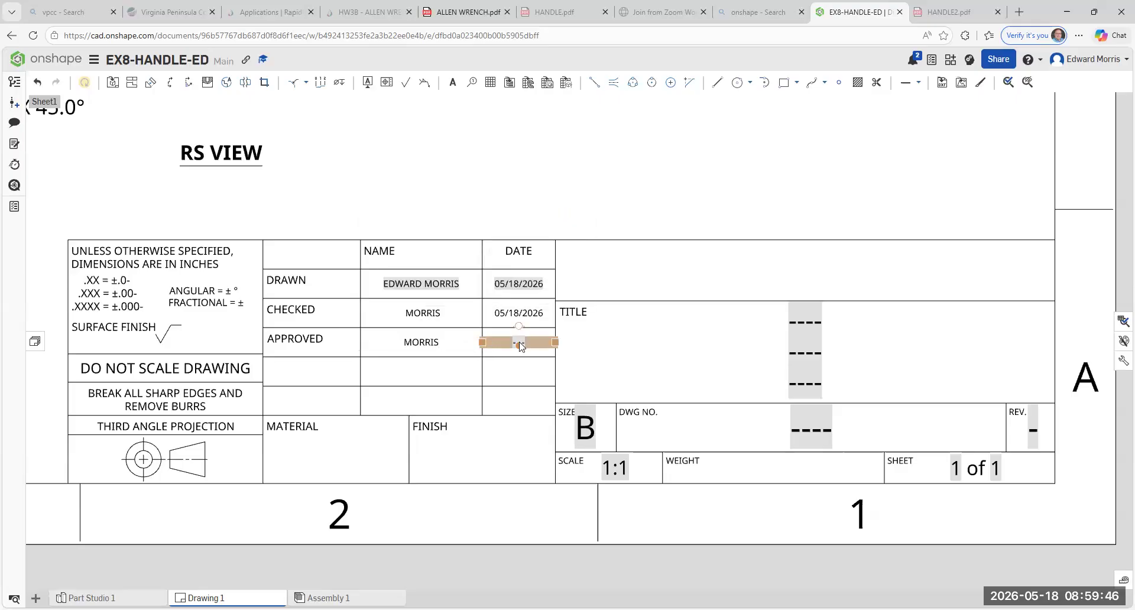
double_click(520, 346)
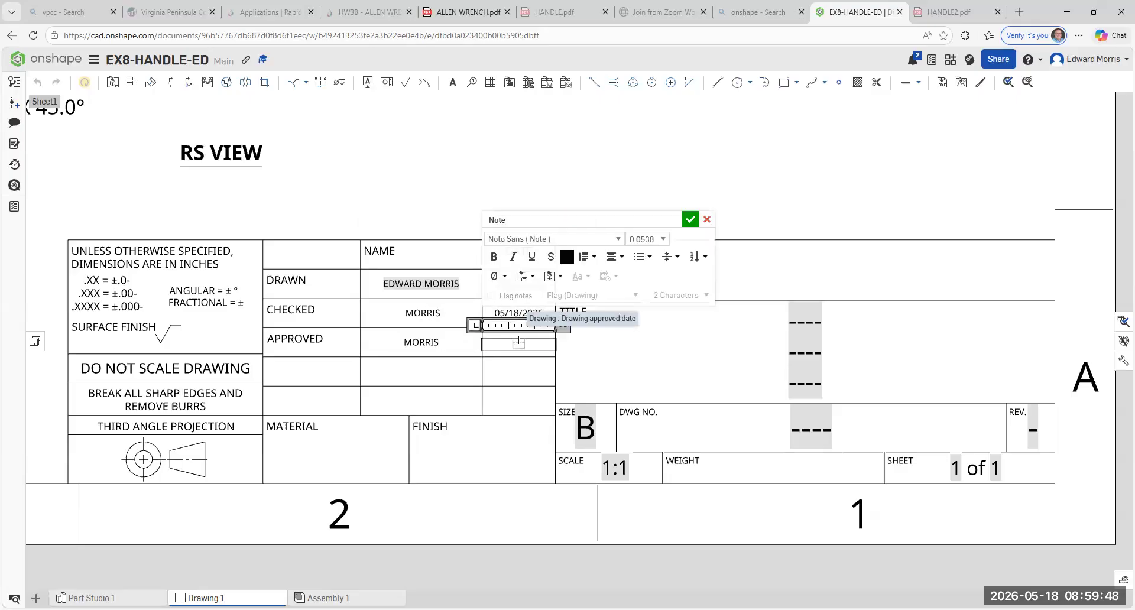
text(05/18/2026)
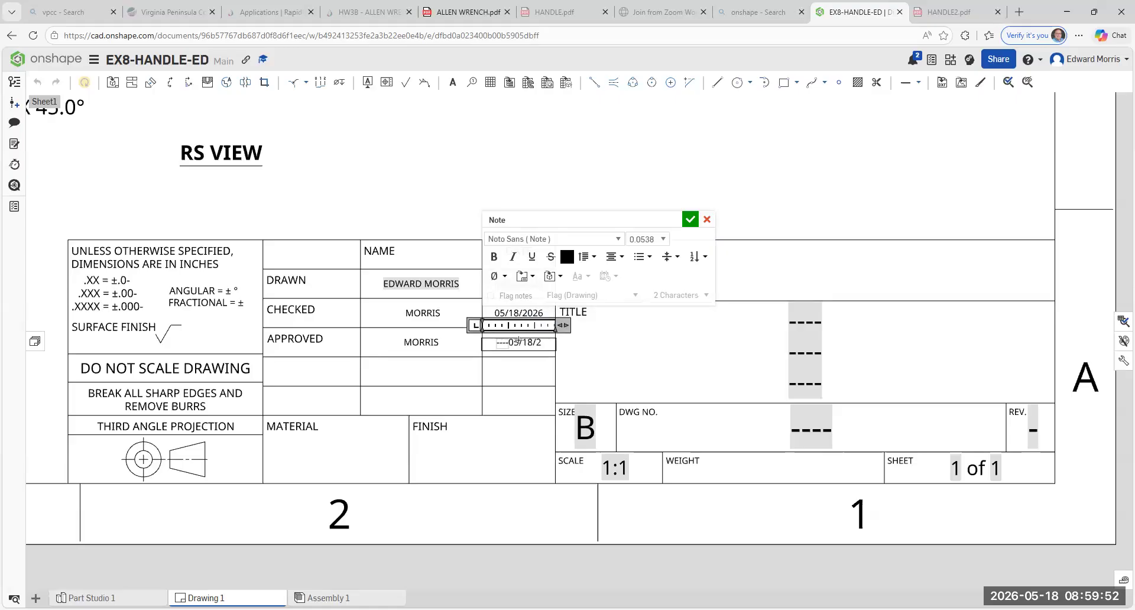
click(690, 221)
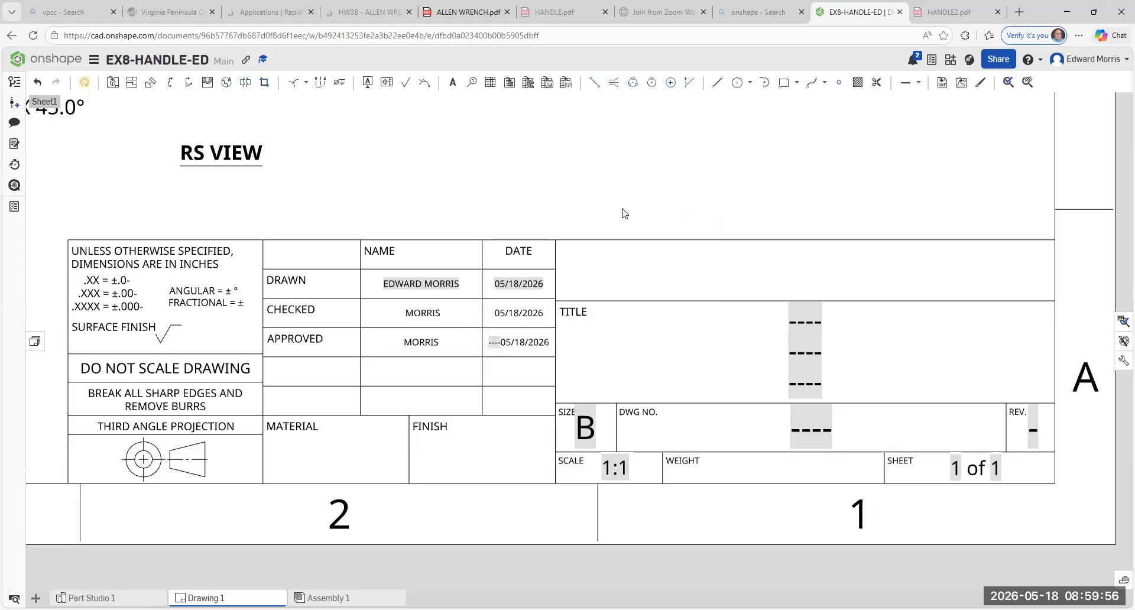
- Replace the placeholder on the title block's first title line with VPCC
scroll(624, 213, down, 5)
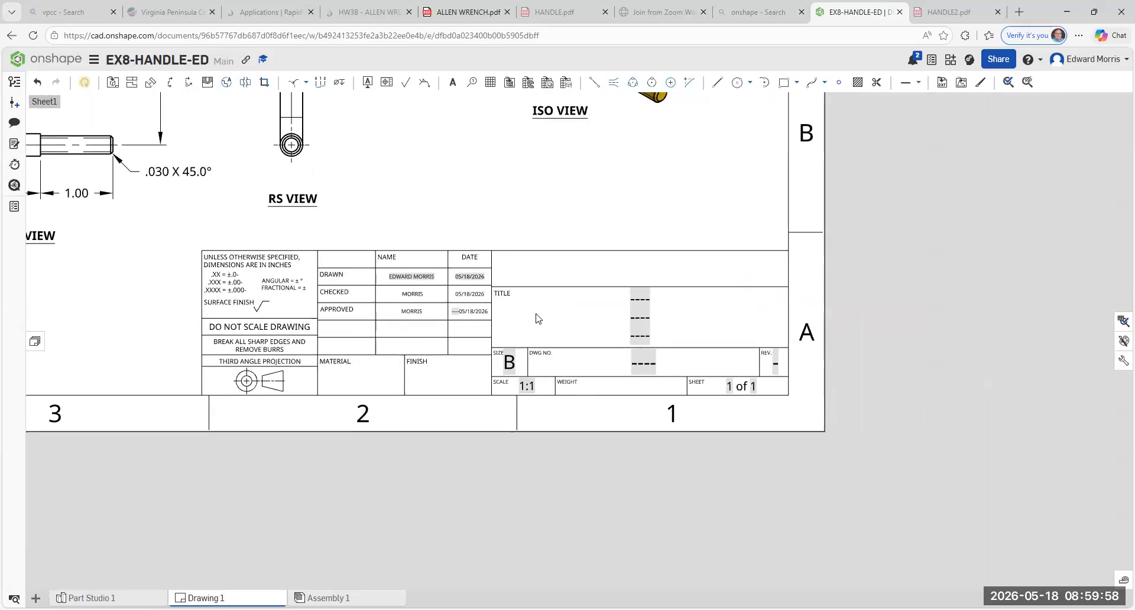
scroll(538, 318, up, 3)
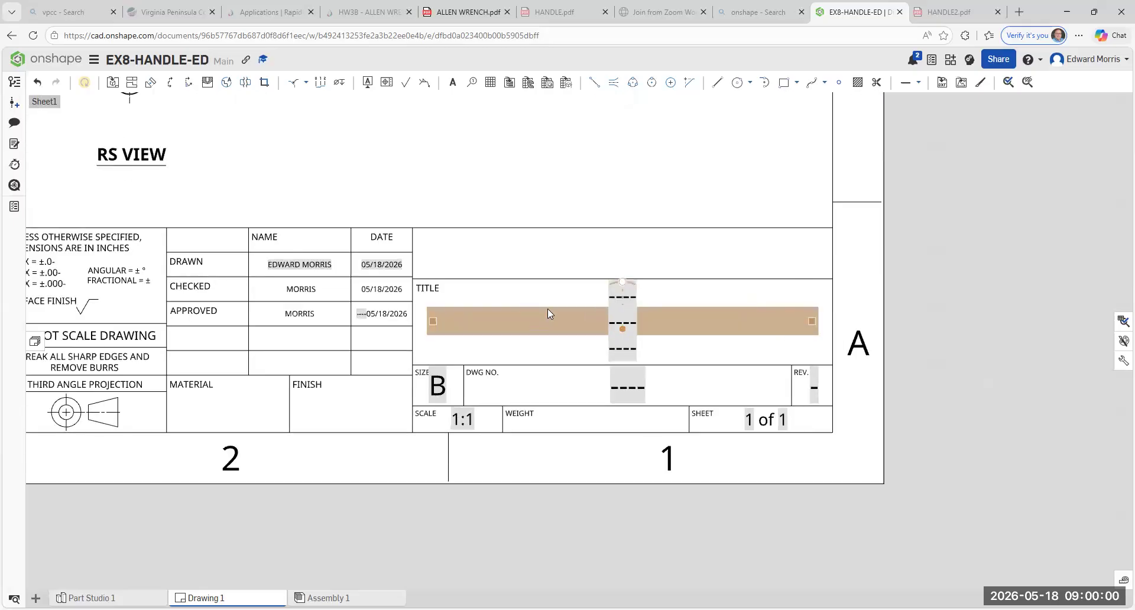
double_click(619, 298)
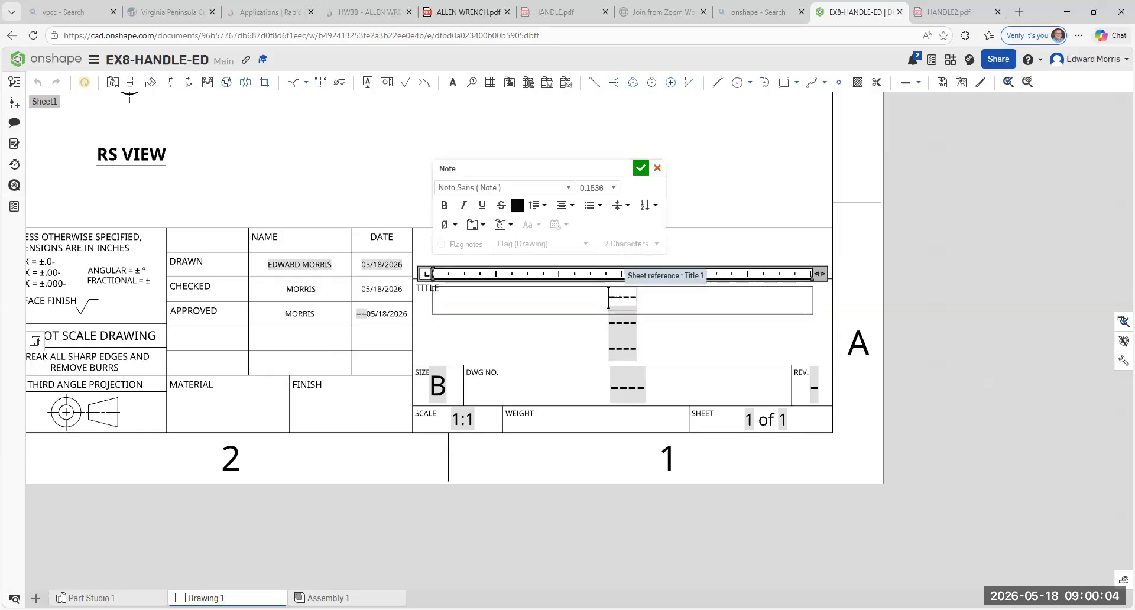
text(VPCCC)
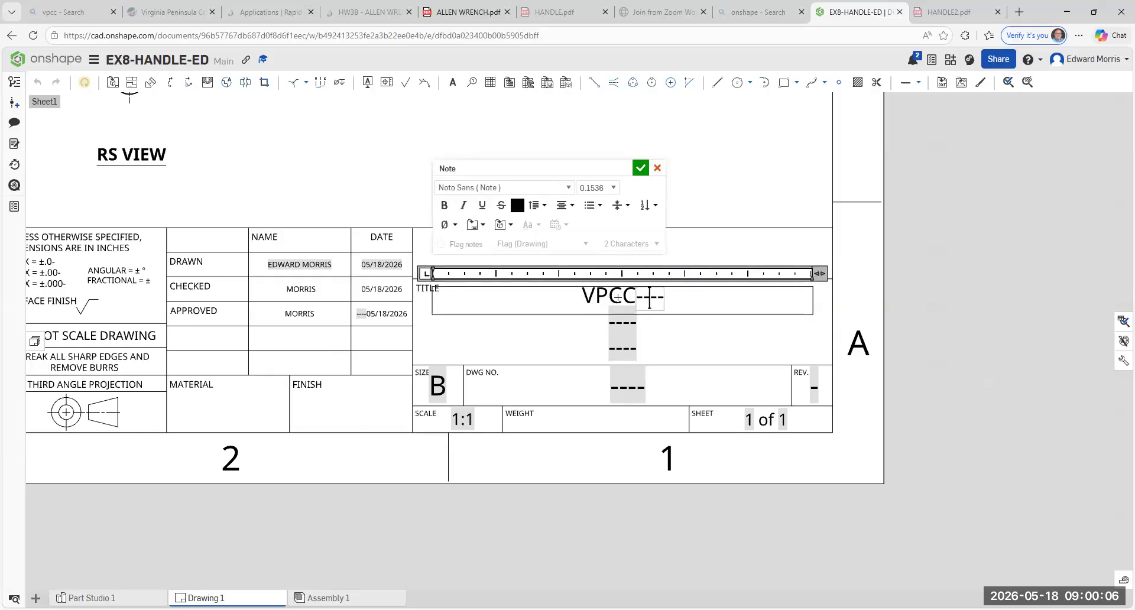
key(BackSpace)
key(Delete)
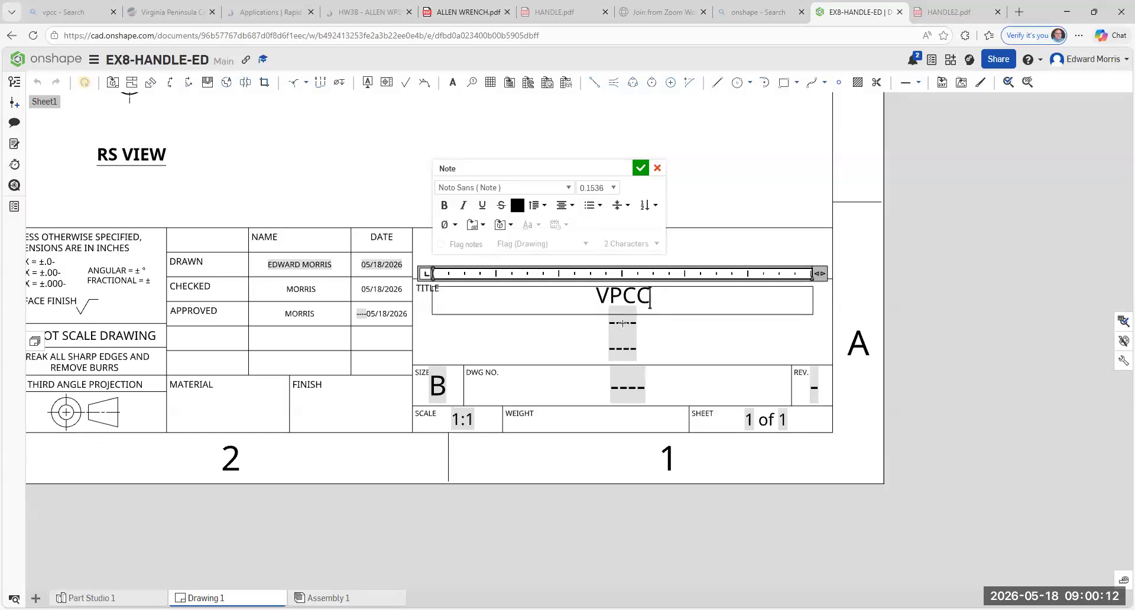
- Enter HANDLE on the title block's third title line, and undo that entry
double_click(622, 323)
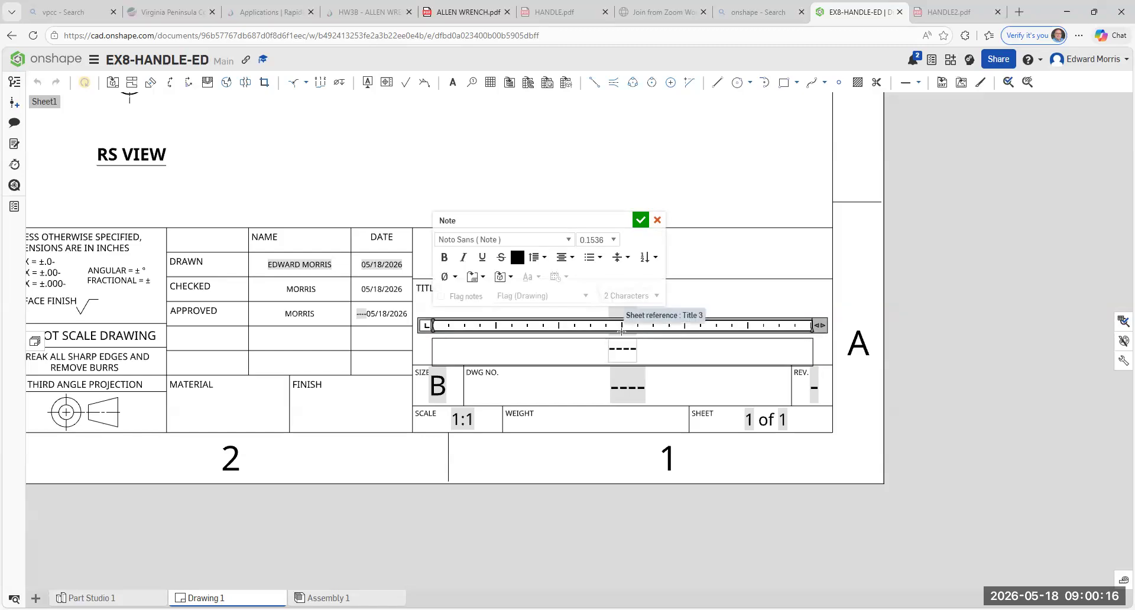
text(HAND)
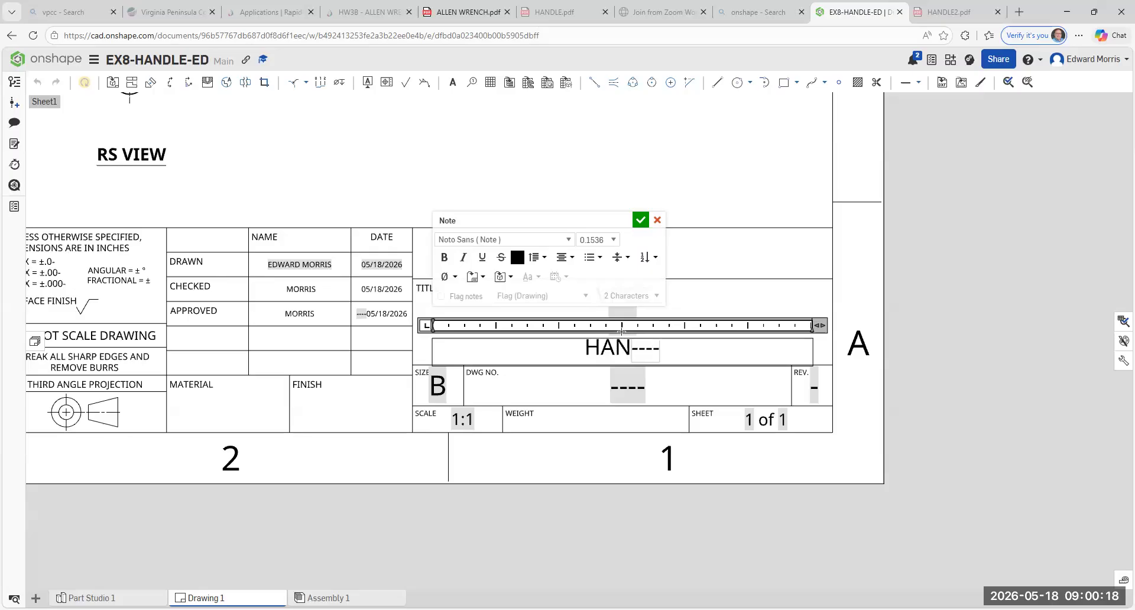
text(LE)
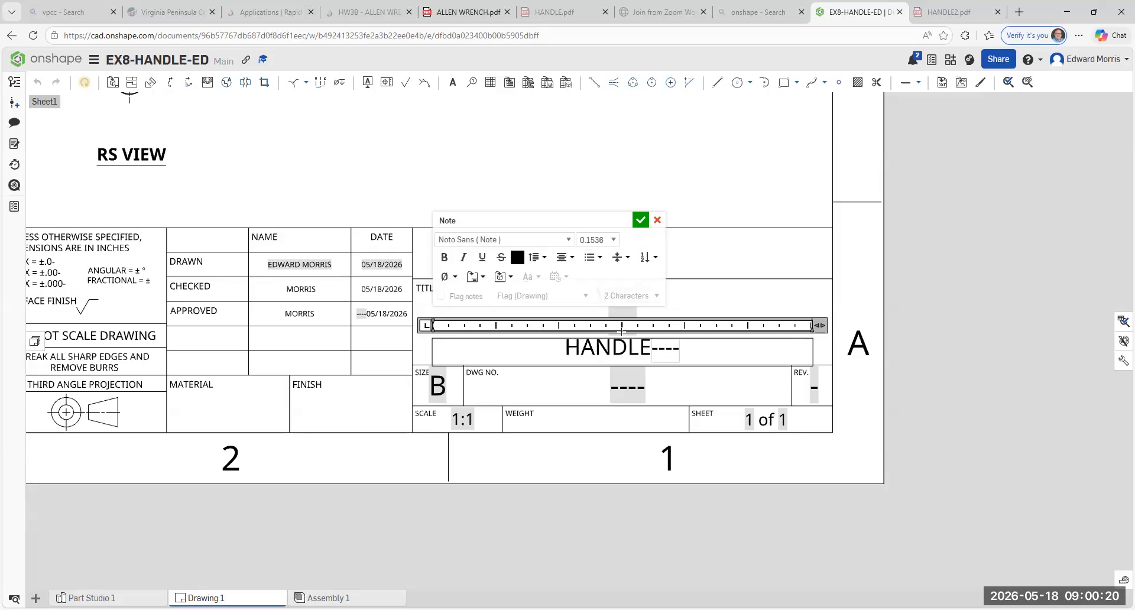
key(Delete)
key(Delete)
key(Delete)
key(Delete)
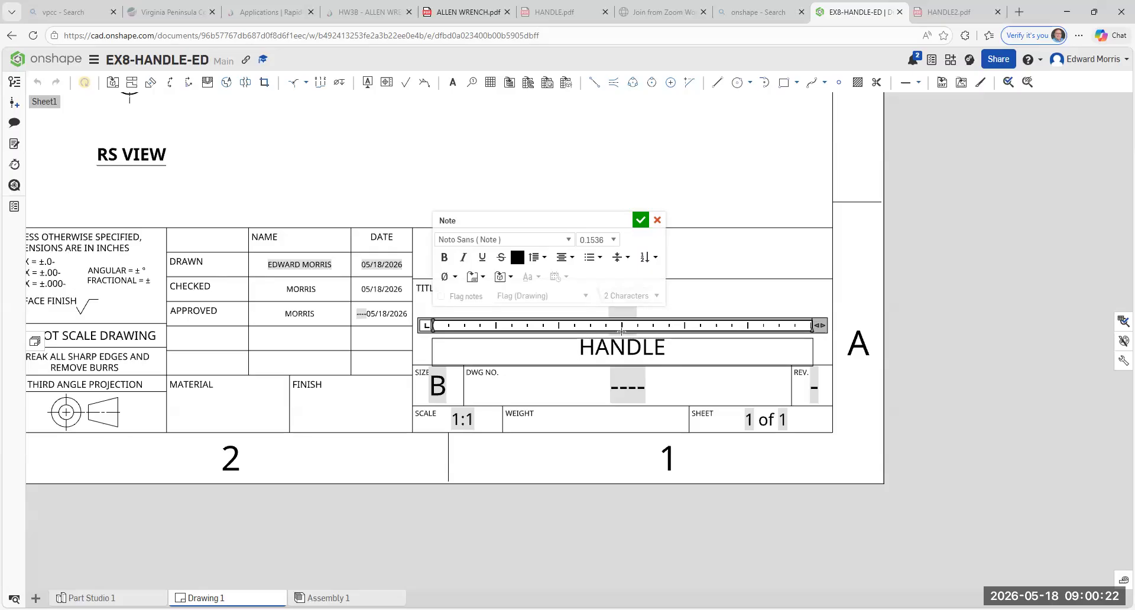
click(640, 220)
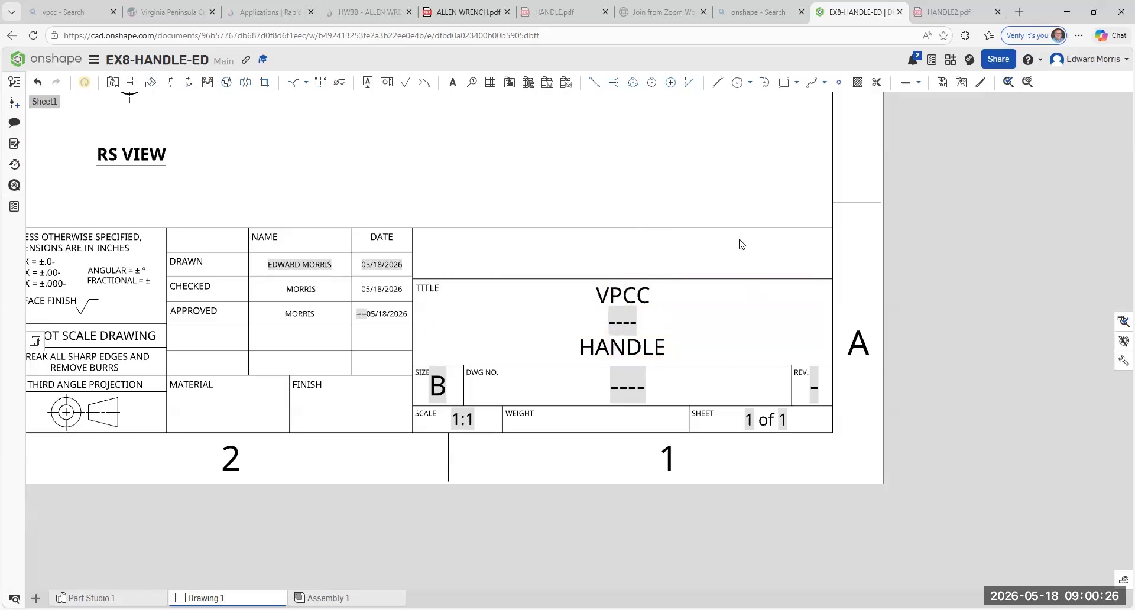
click(37, 83)
- Replace the placeholder on the title block's second title line with HANDLE
click(598, 347)
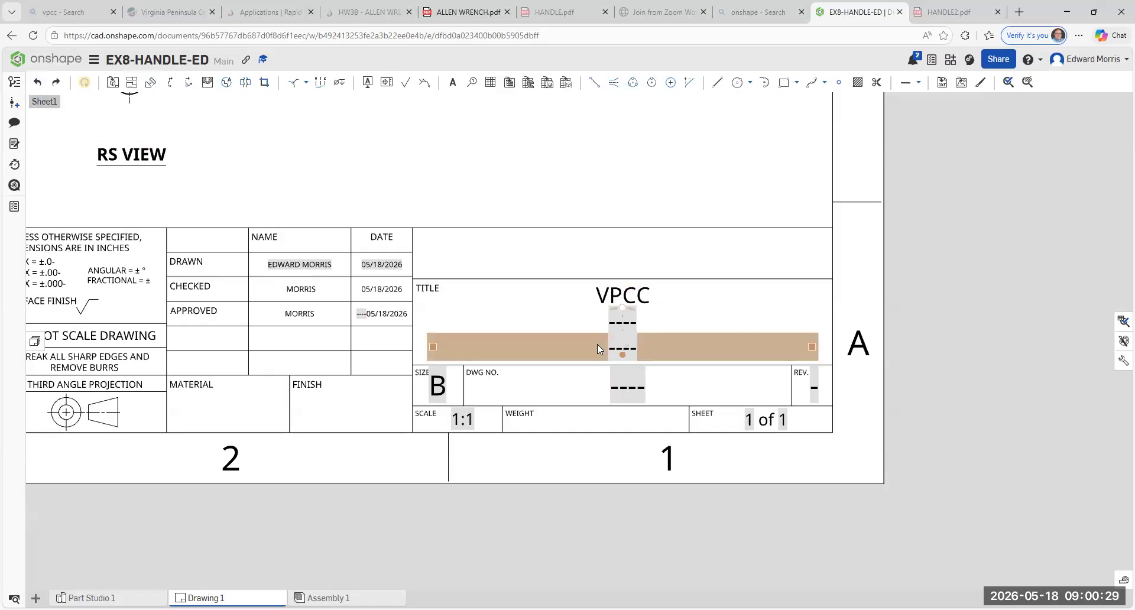
double_click(626, 319)
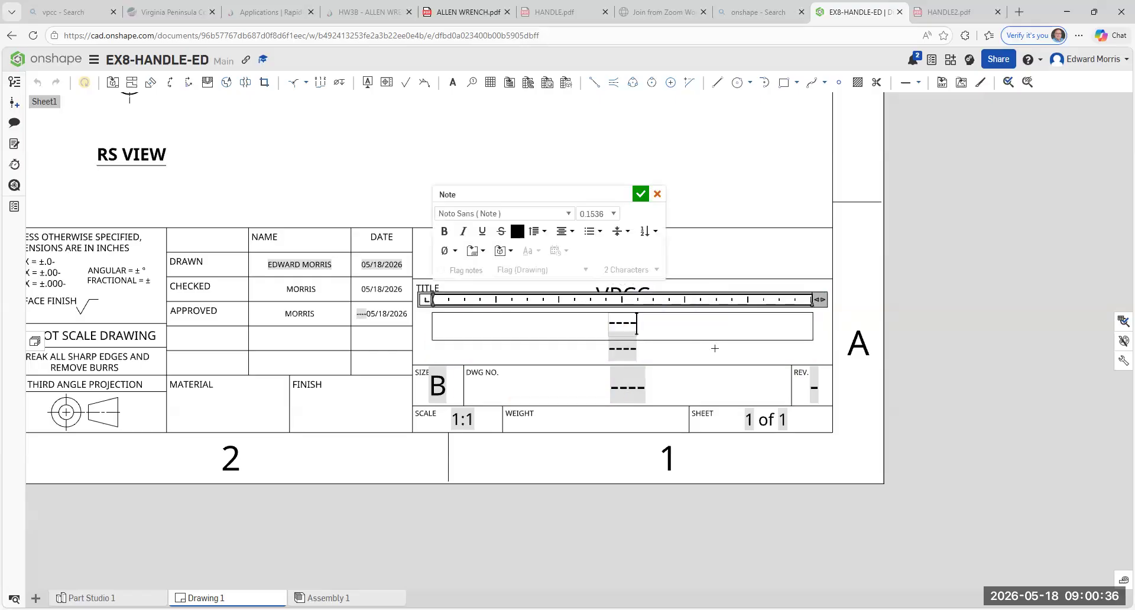
text(HAND)
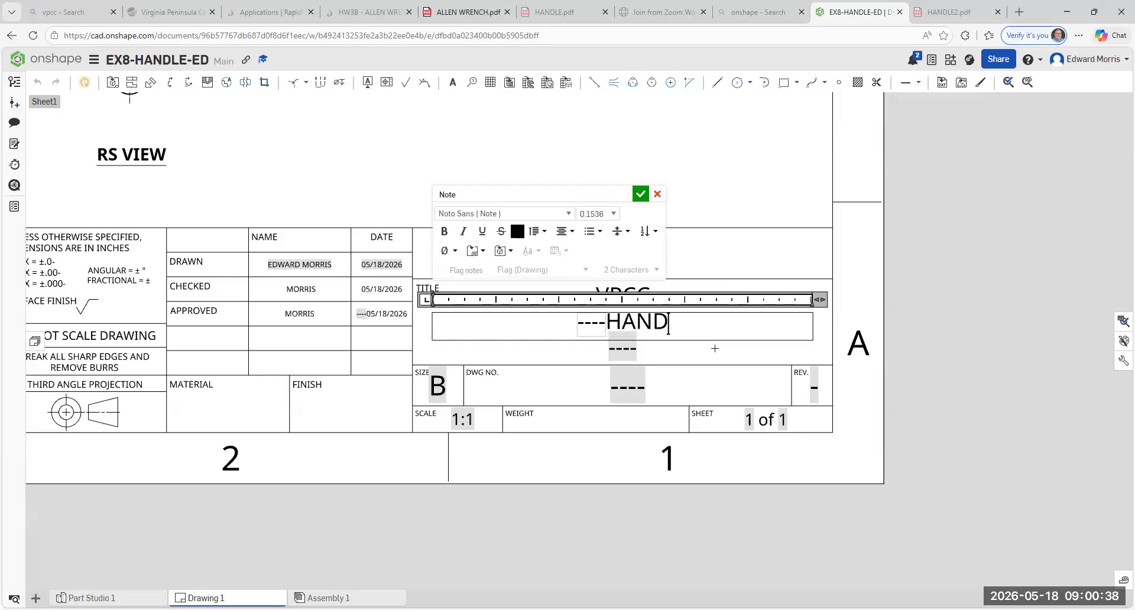
text(LE)
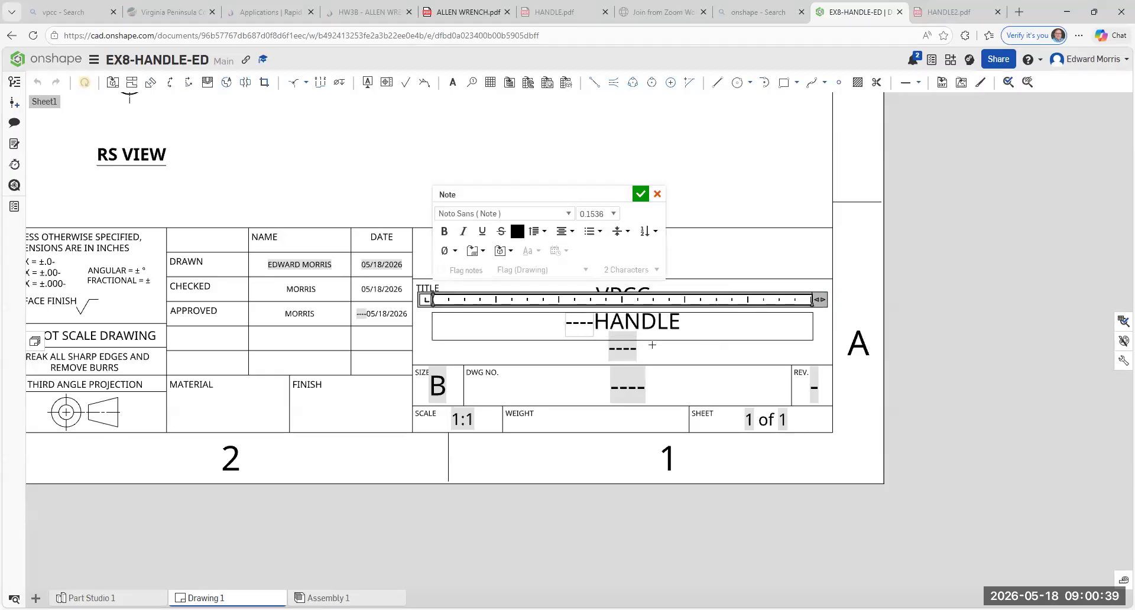
click(592, 330)
key(BackSpace)
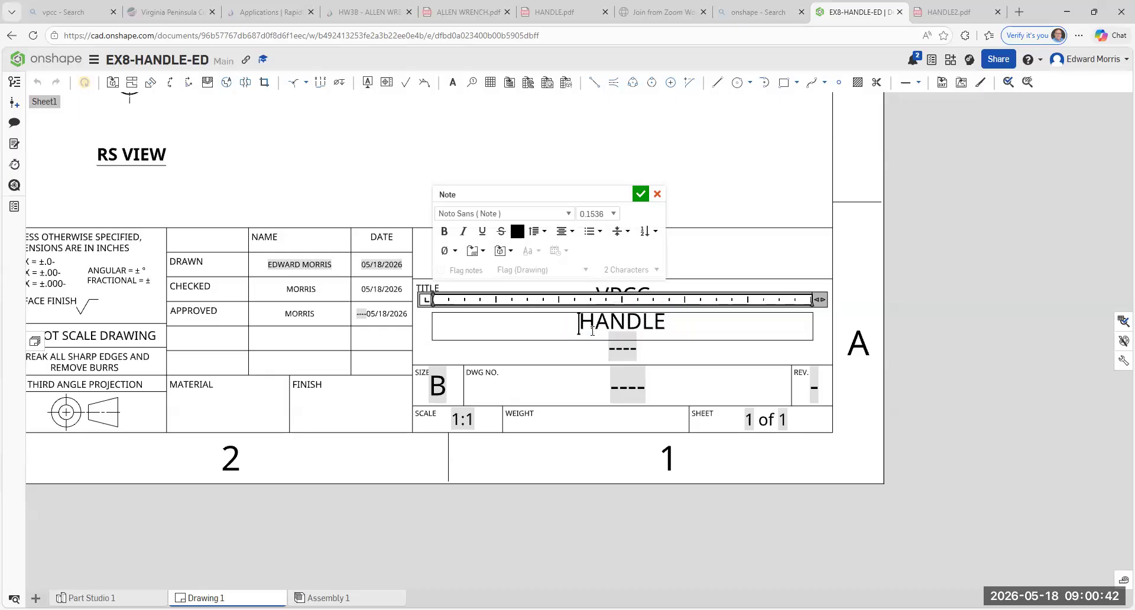
click(640, 194)
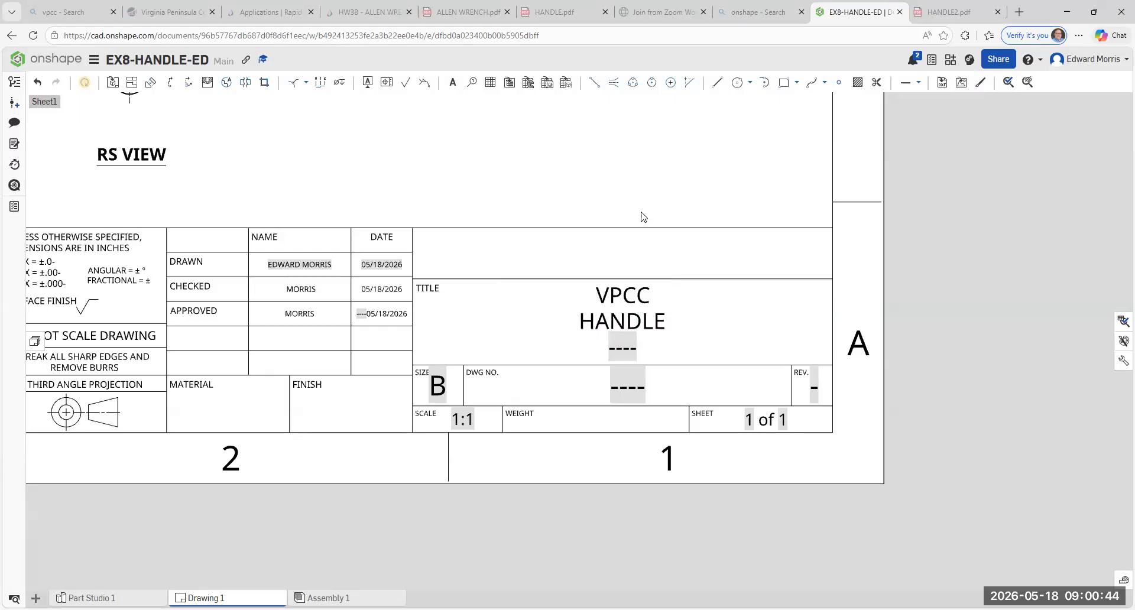
- Replace the placeholder on the title block's third title line with SWEEP
double_click(634, 344)
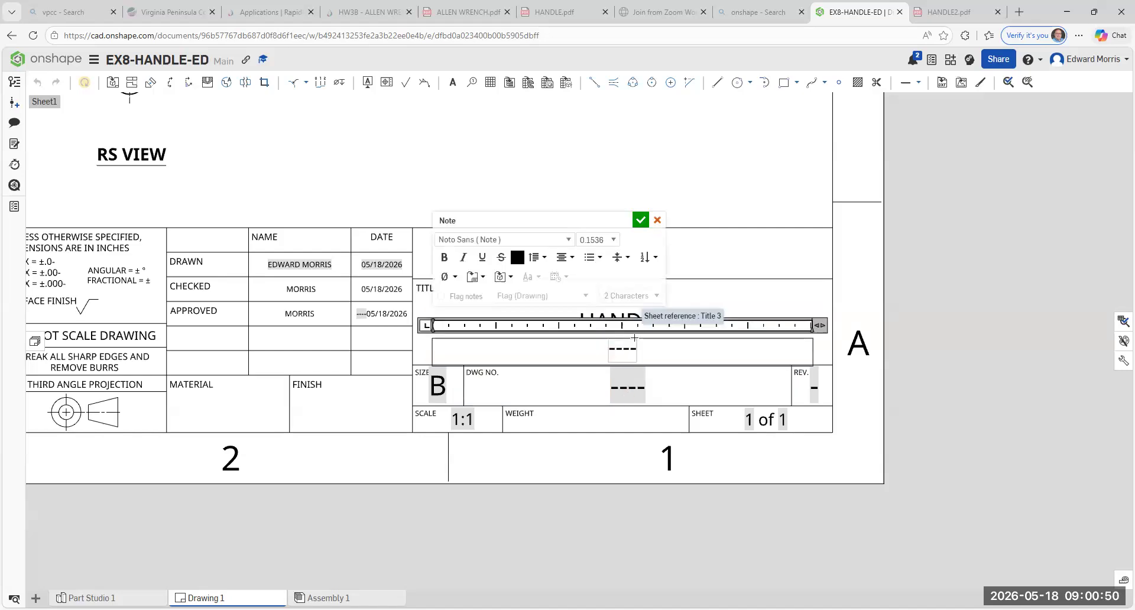
key(BackSpace)
text(SWEEP)
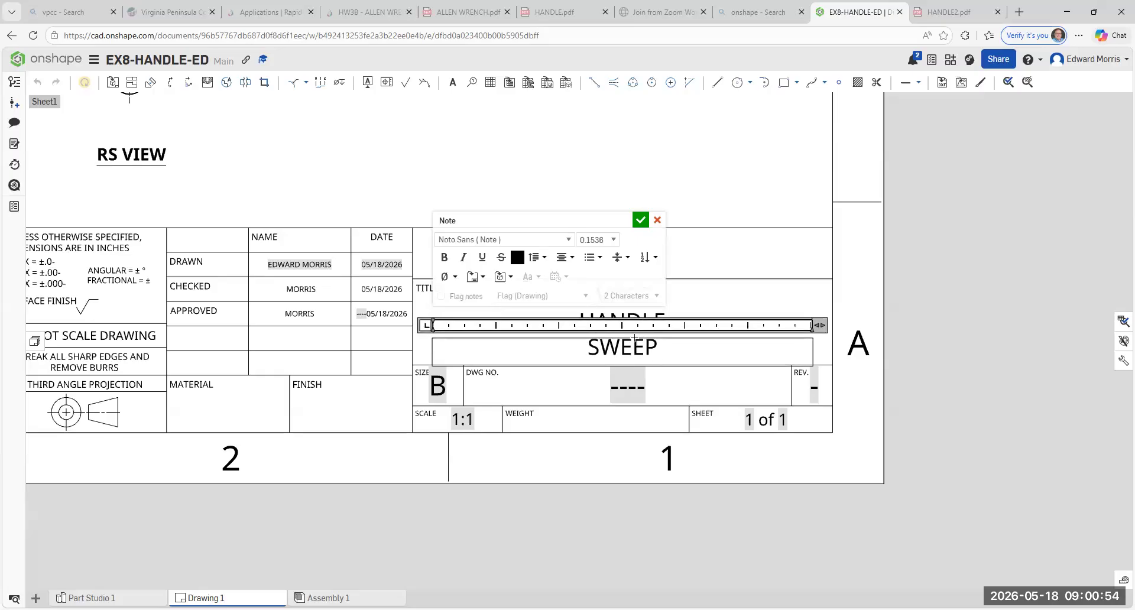
click(640, 220)
- Shift the front view and the side view horizontally toward zone 4 of the sheet to even out the view spacing
scroll(633, 201, down, 5)
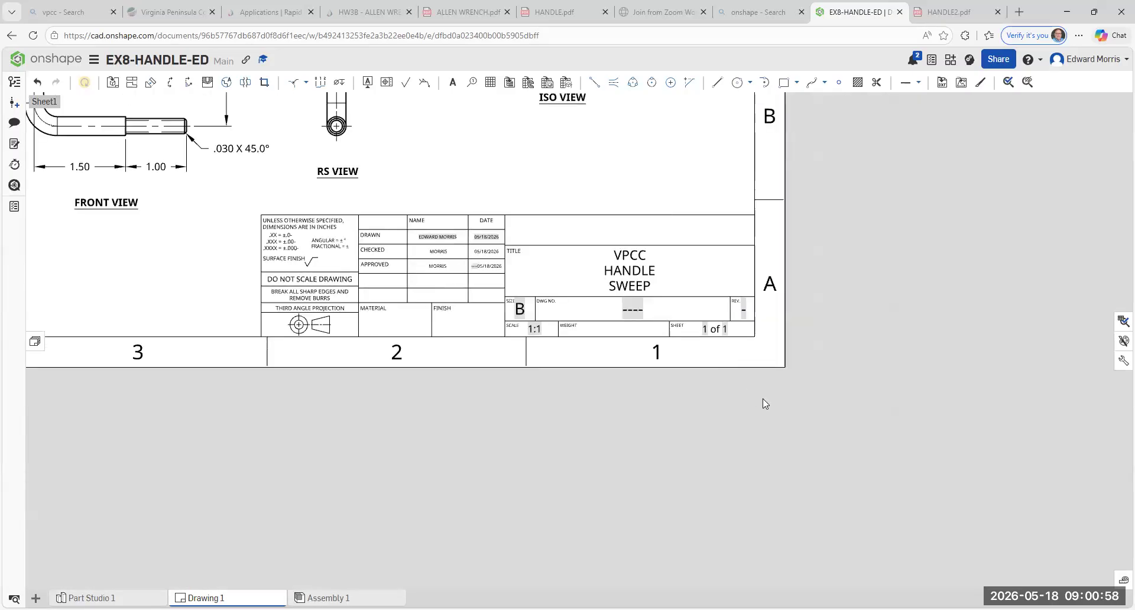
scroll(813, 429, up, 2)
scroll(745, 363, down, 3)
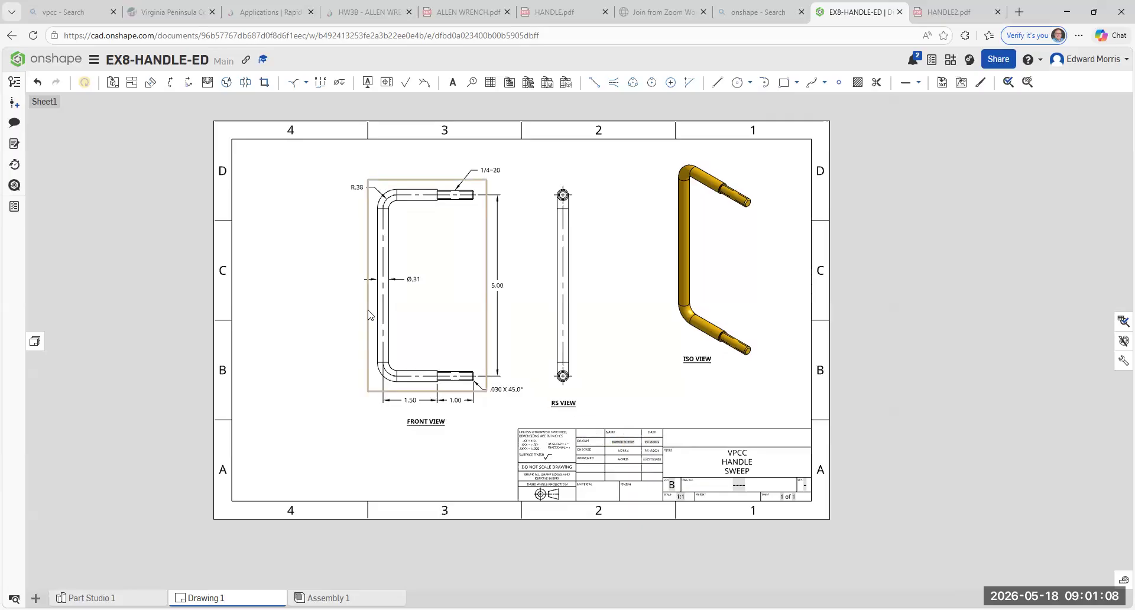
drag(355, 316, 320, 315)
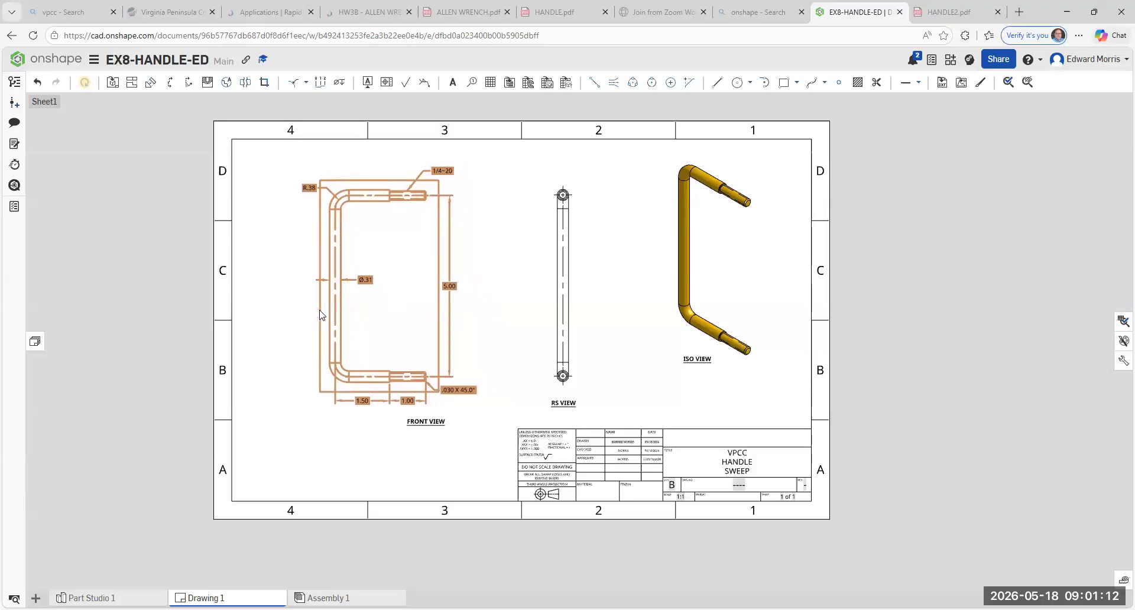
drag(548, 298, 523, 297)
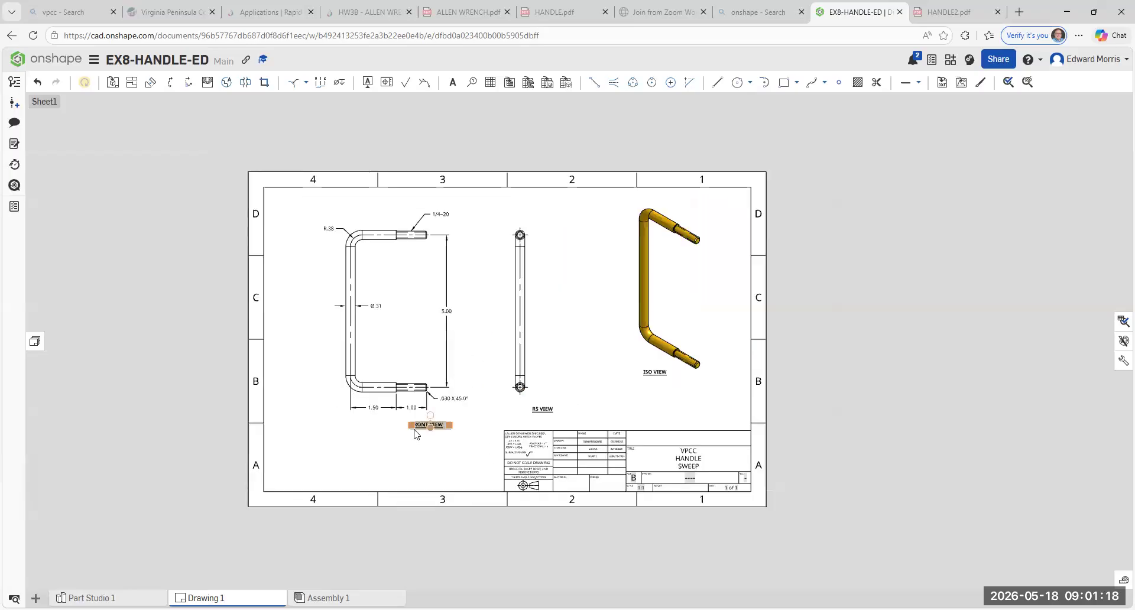
- Realign the FRONT VIEW and RS VIEW labels beneath their moved views, centering RS VIEW under the side view
scroll(395, 419, up, 2)
drag(390, 427, 355, 430)
drag(598, 402, 552, 405)
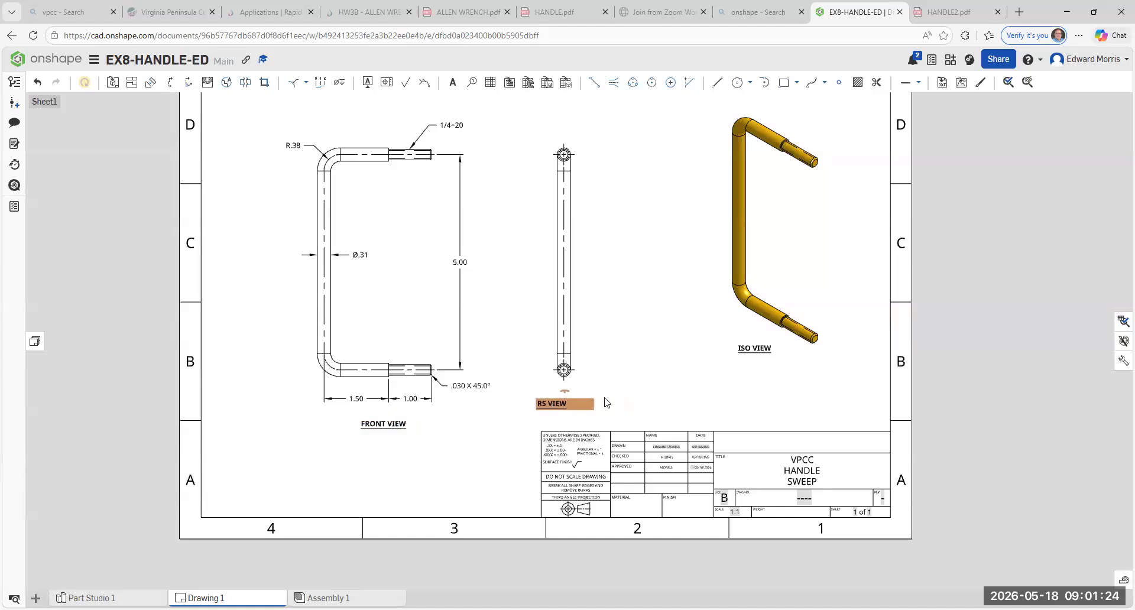
scroll(621, 400, up, 2)
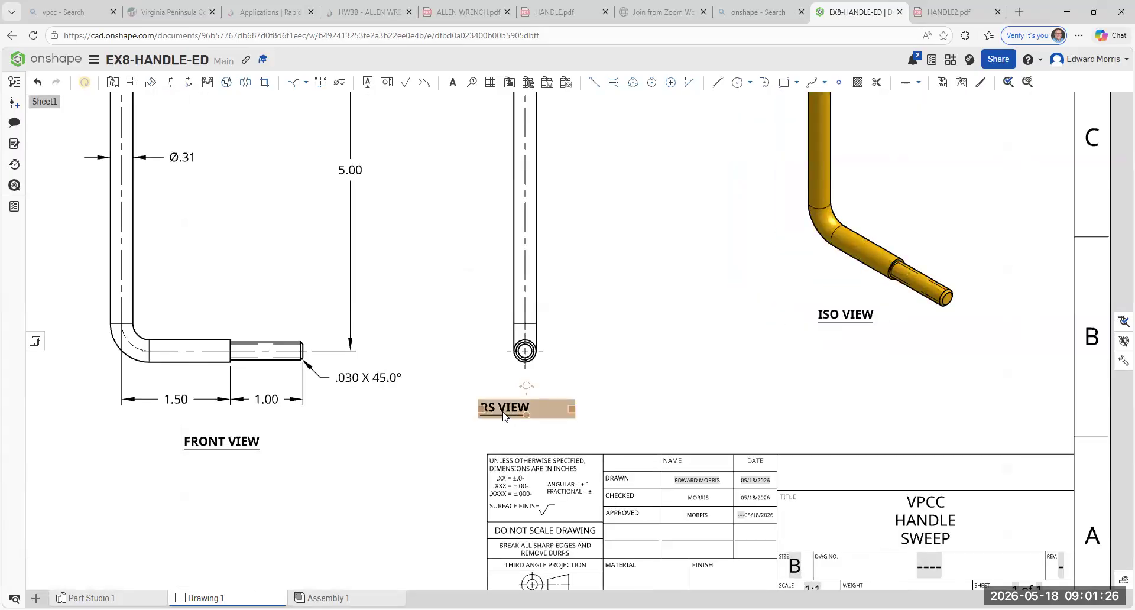
drag(505, 412, 524, 409)
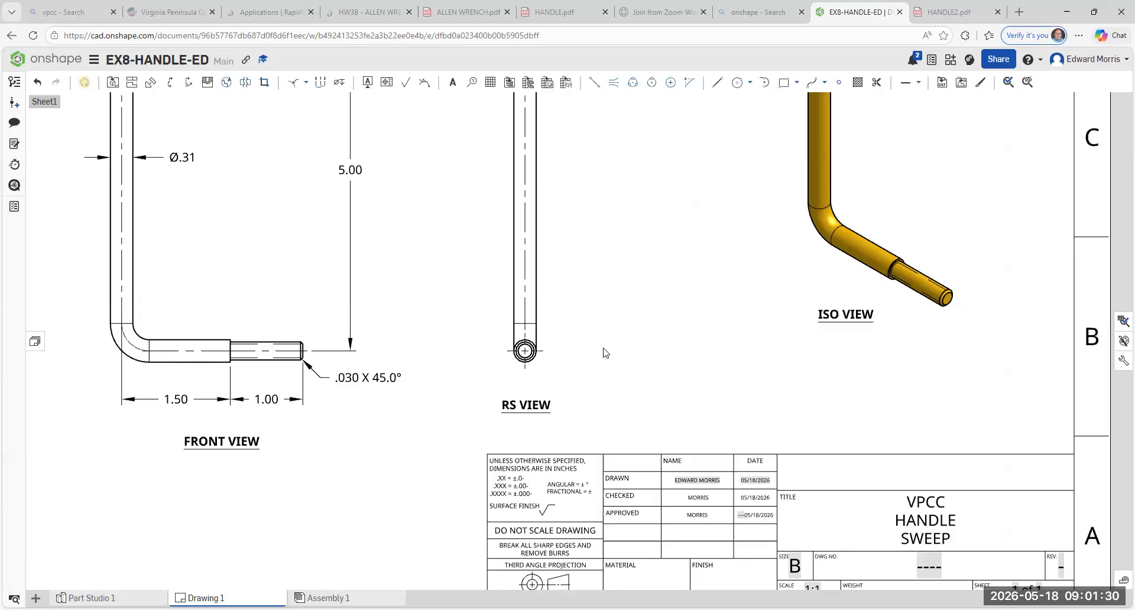
scroll(607, 354, down, 2)
key(f)
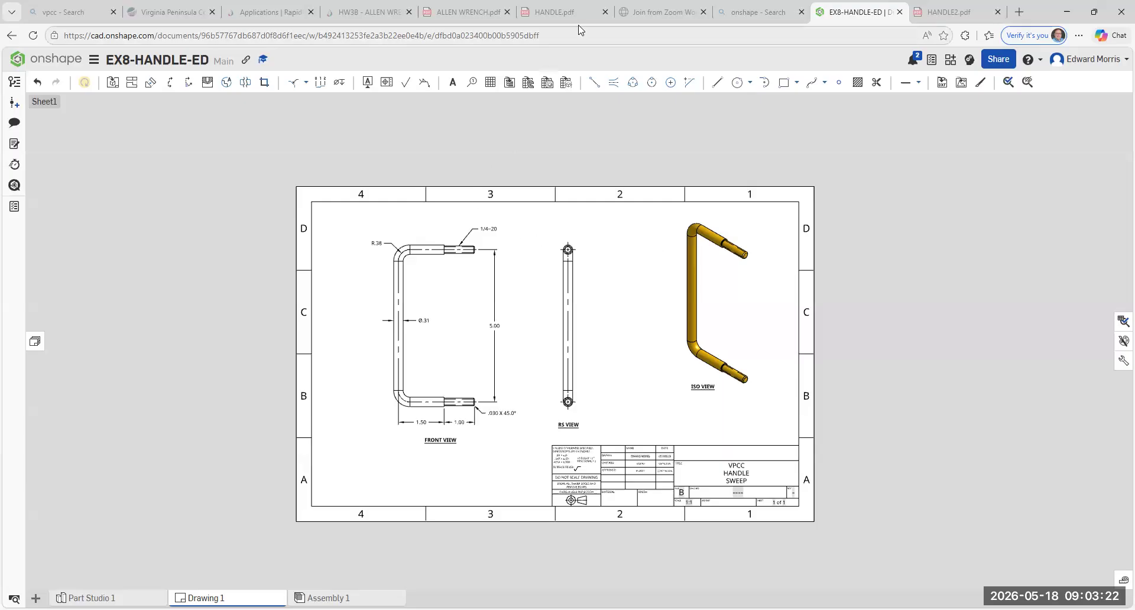
- Switch to the college's My Applications portal and launch Canvas
click(261, 13)
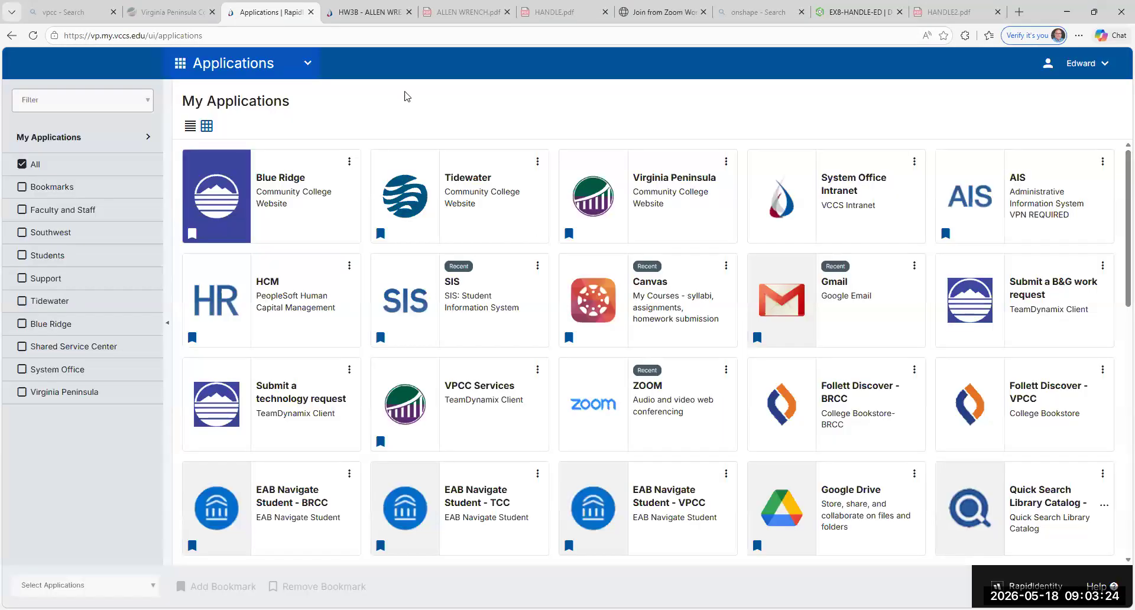
click(656, 281)
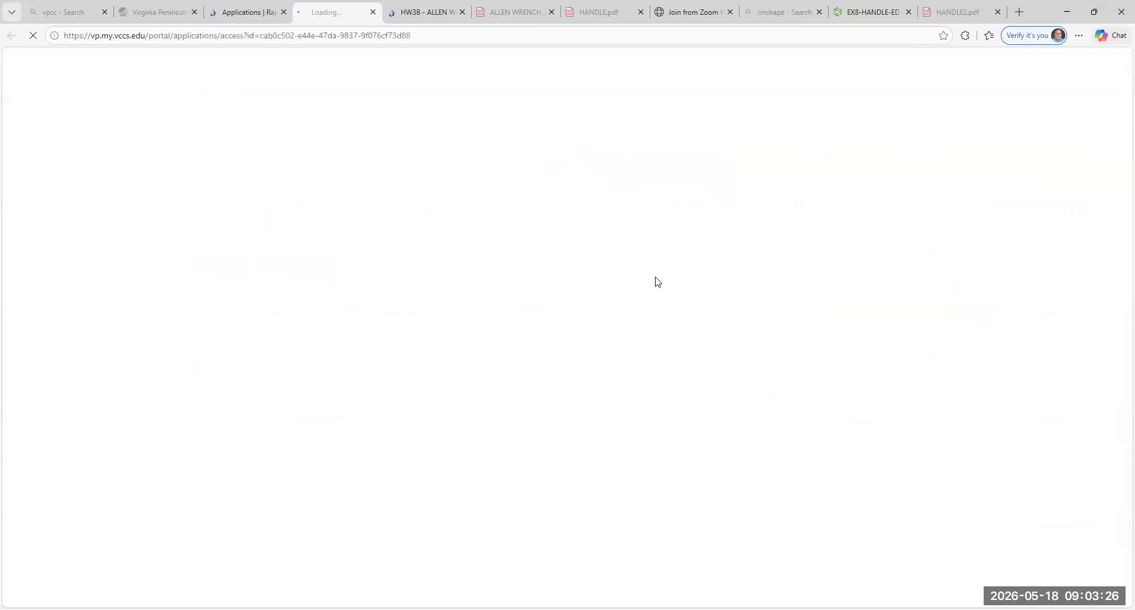